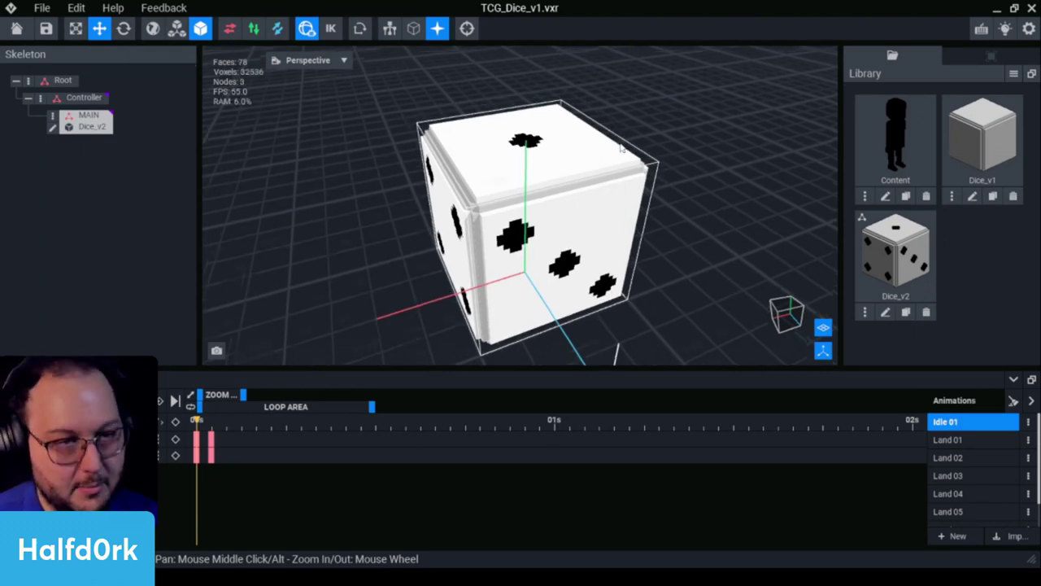
# Examine the Dice_v2 model from several angles, checking the dots on its different faces.
pyautogui.scroll(-3, 635, 204)
pyautogui.scroll(3, 597, 216)
pyautogui.moveTo(553, 224)
pyautogui.mouseDown(button='right')
pyautogui.moveTo(543, 220)
pyautogui.moveTo(573, 228)
pyautogui.moveTo(545, 219)
pyautogui.moveTo(570, 228)
pyautogui.moveTo(573, 214)
pyautogui.moveTo(556, 208)
pyautogui.mouseUp(button='right')
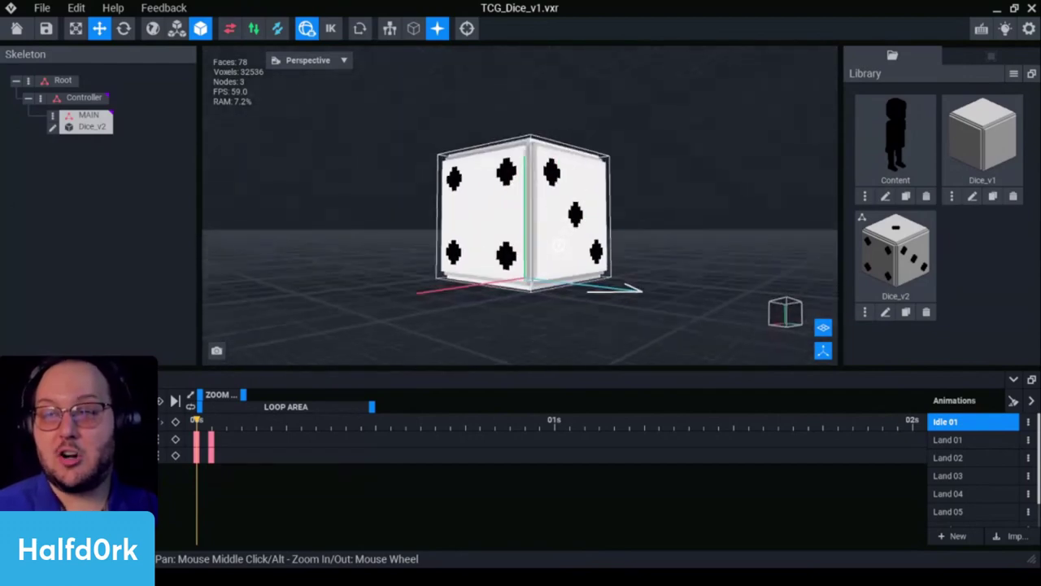
pyautogui.moveTo(559, 244)
pyautogui.mouseDown(button='right')
pyautogui.moveTo(561, 268)
pyautogui.moveTo(592, 257)
pyautogui.moveTo(557, 251)
pyautogui.mouseUp(button='right')
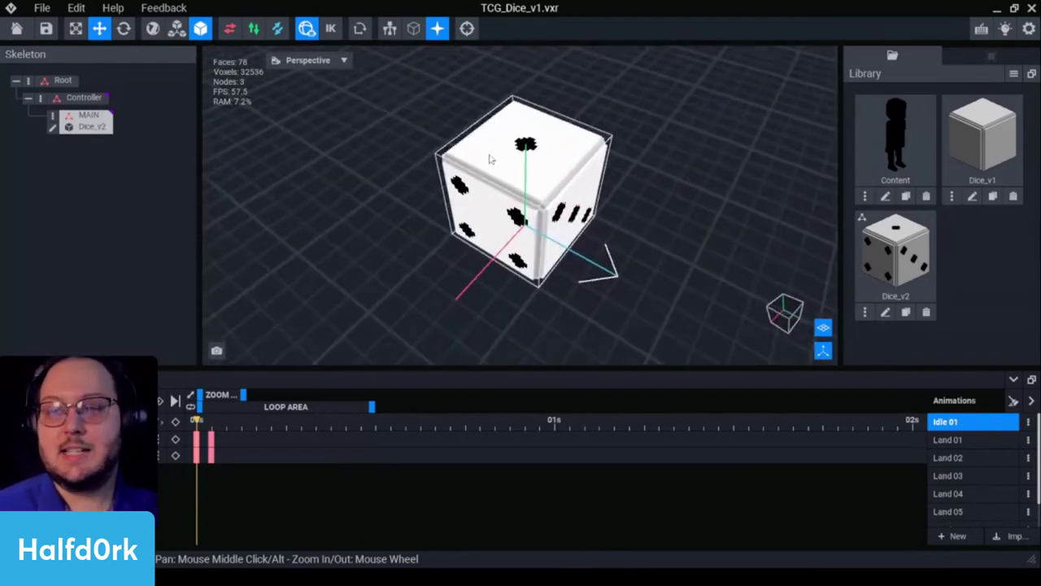
pyautogui.moveTo(490, 159); pyautogui.dragTo(514, 200, button='right')
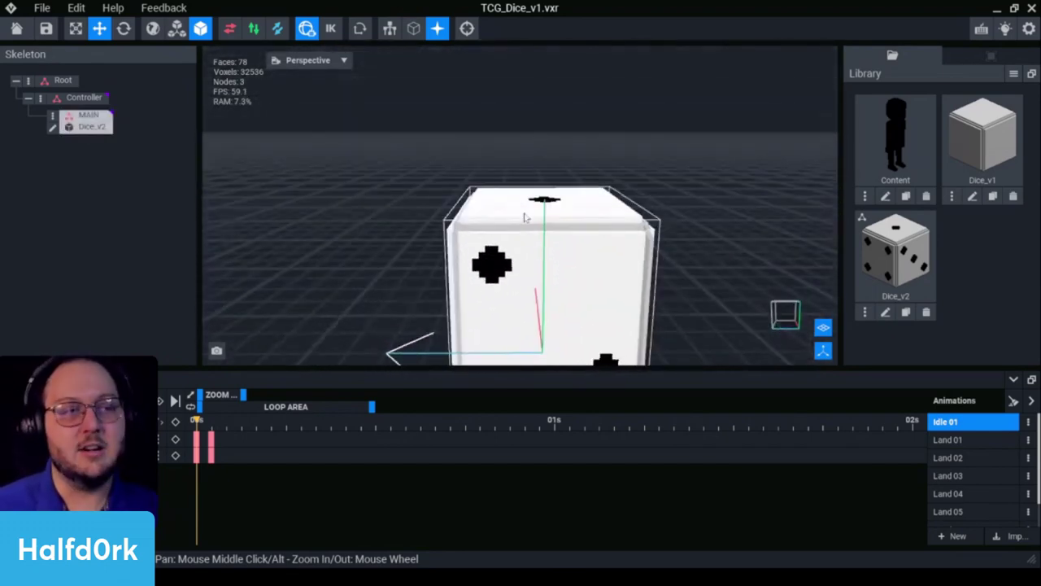
pyautogui.moveTo(538, 247); pyautogui.dragTo(533, 256, button='right')
pyautogui.scroll(-5, 532, 257)
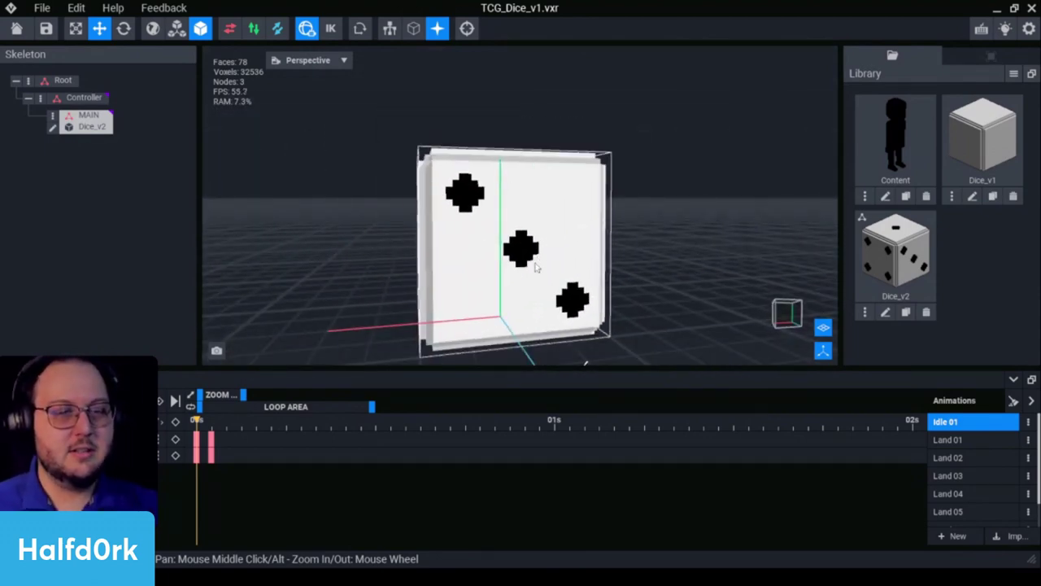
pyautogui.click(351, 327)
pyautogui.click(475, 216)
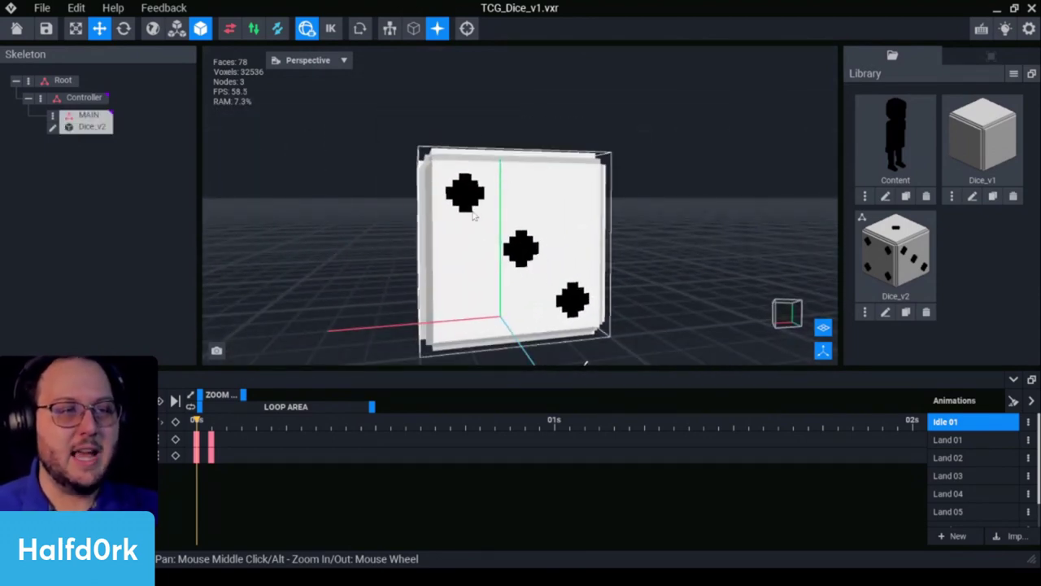
pyautogui.moveTo(582, 285); pyautogui.dragTo(590, 298, button='right')
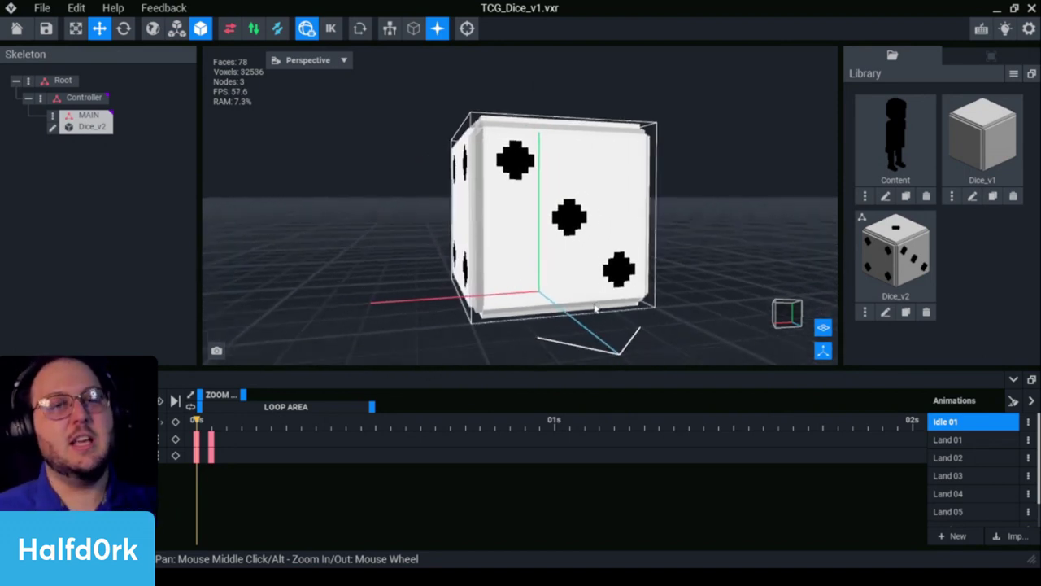
# Close the TCG_Dice_v1.vxr project and return to the start page, saving its changes.
pyautogui.click(531, 356)
pyautogui.click(20, 31)
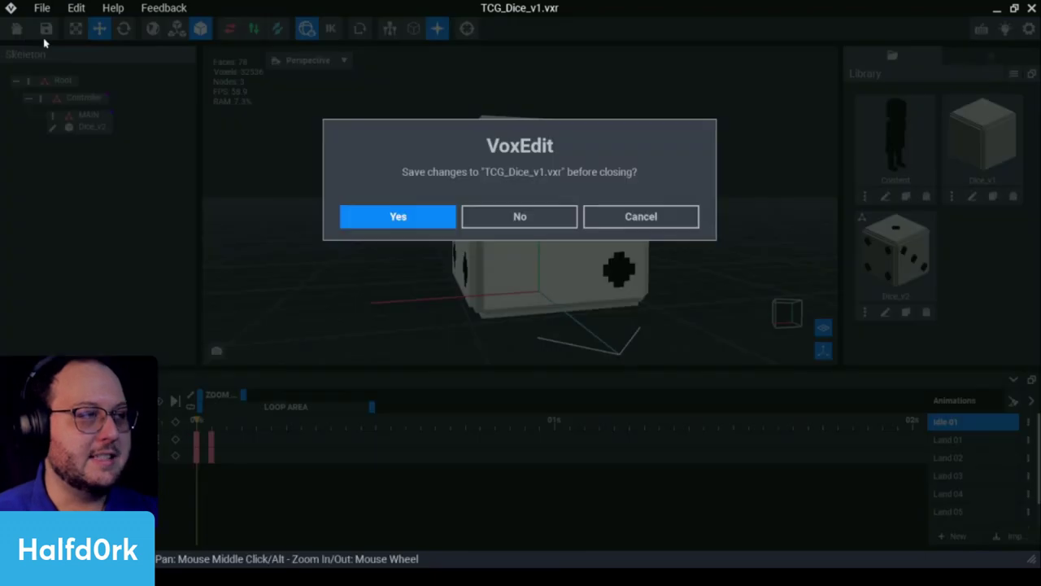
pyautogui.click(403, 224)
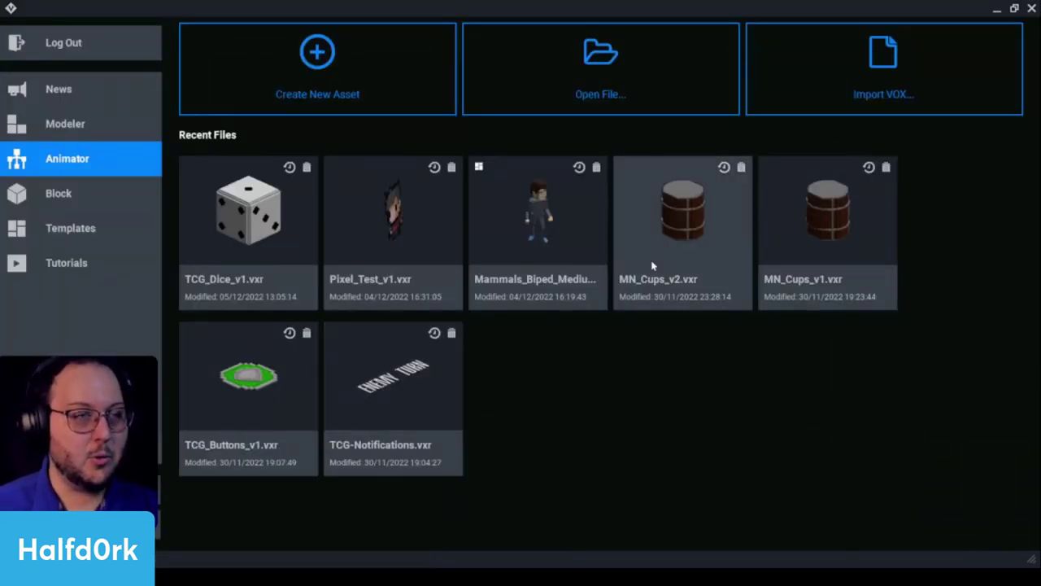
# Open the TCG_VFX_Evolve_v2 file from its TCG_VFX_Evolve_v2 folder in 2022-11-November in the VoxEdit directory on drive D.
pyautogui.click(604, 112)
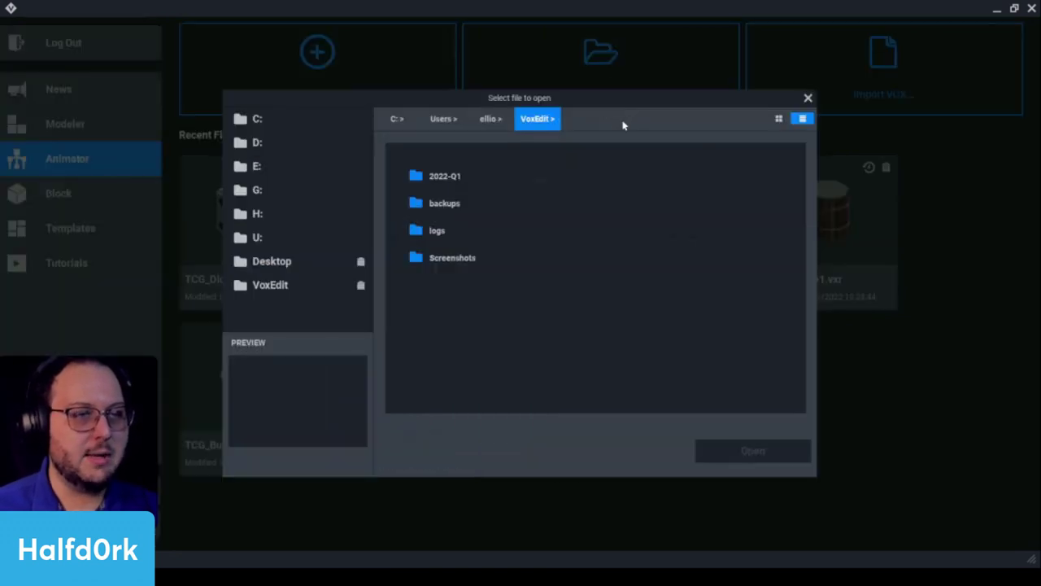
pyautogui.click(314, 288)
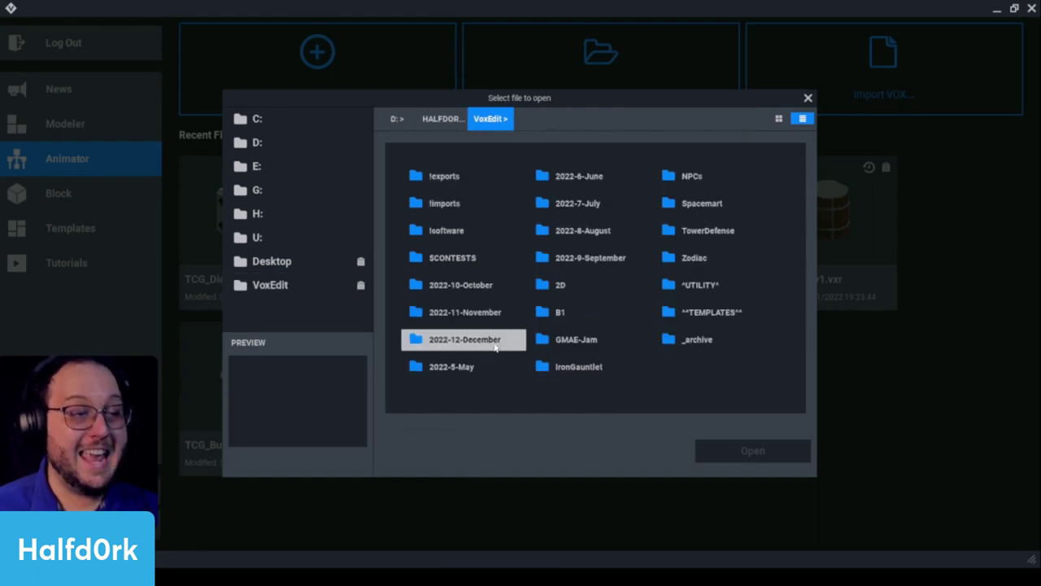
pyautogui.doubleClick(465, 312)
pyautogui.scroll(-5, 657, 361)
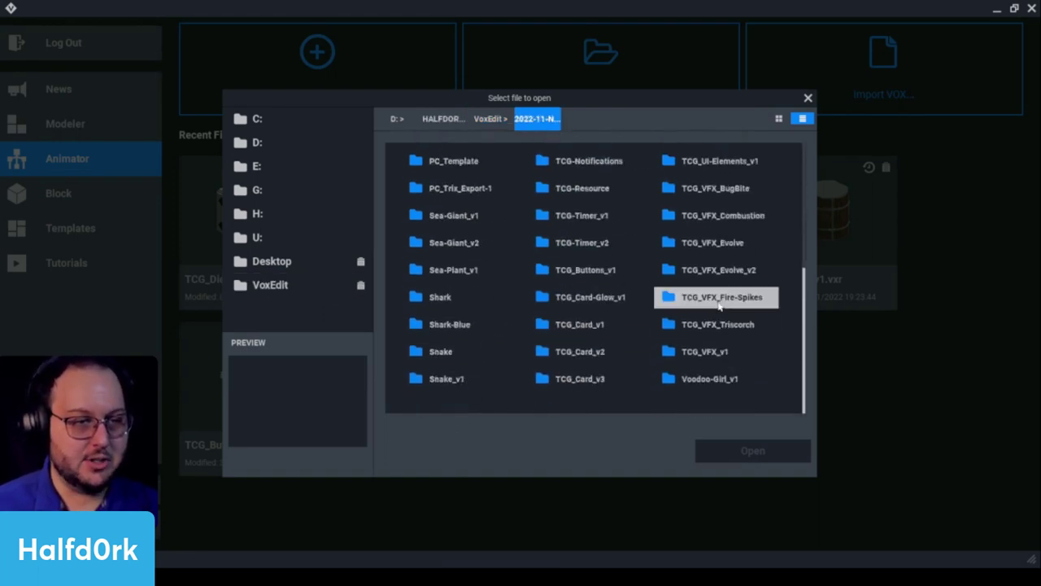
pyautogui.doubleClick(724, 271)
pyautogui.click(476, 192)
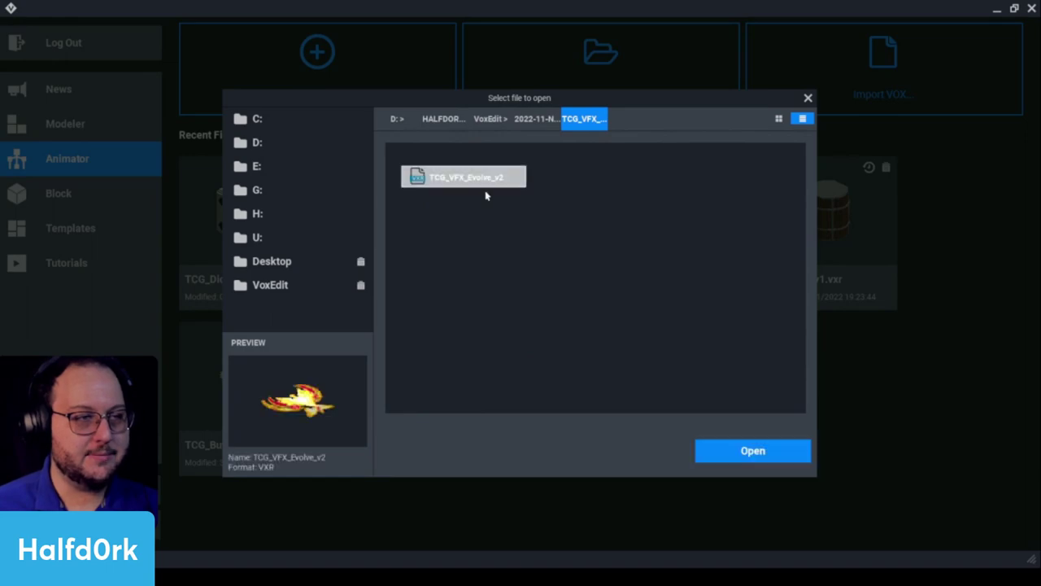
pyautogui.click(755, 453)
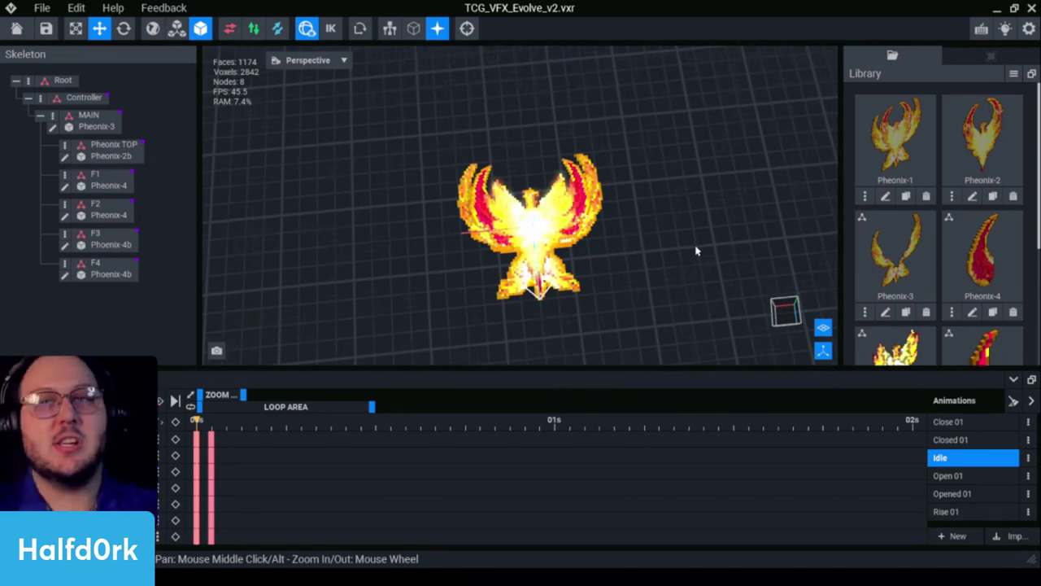
# Play the Open 01 animation of the phoenix effect, viewing the model from above.
pyautogui.scroll(2, 696, 252)
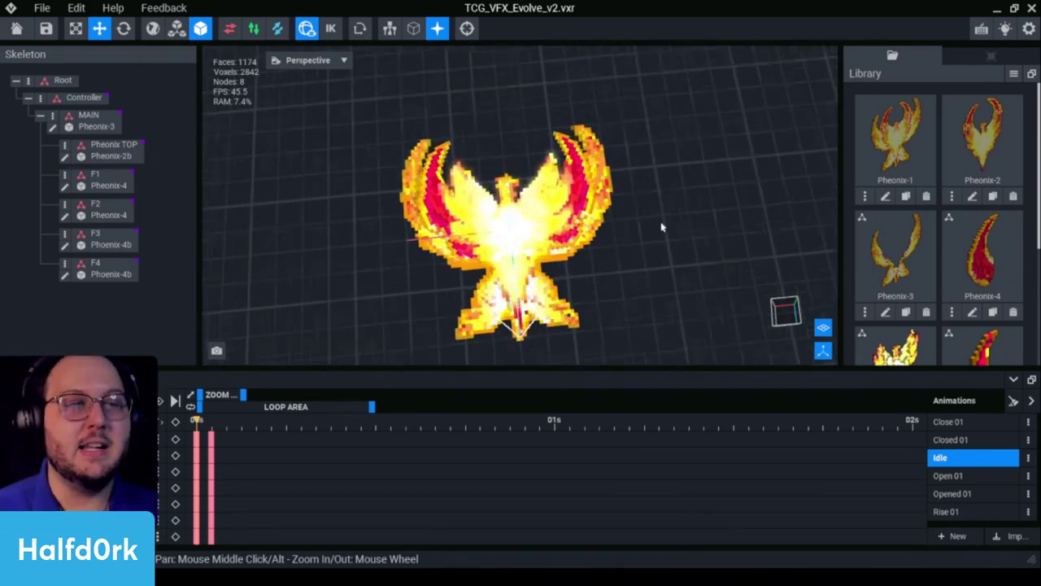
pyautogui.scroll(-1, 662, 228)
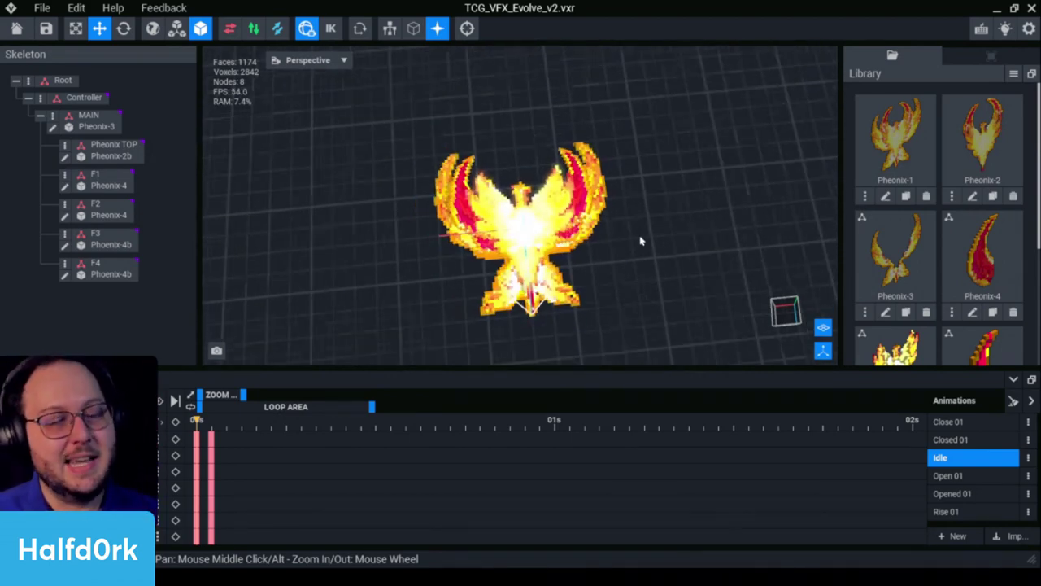
pyautogui.moveTo(642, 236); pyautogui.dragTo(672, 250, button='right')
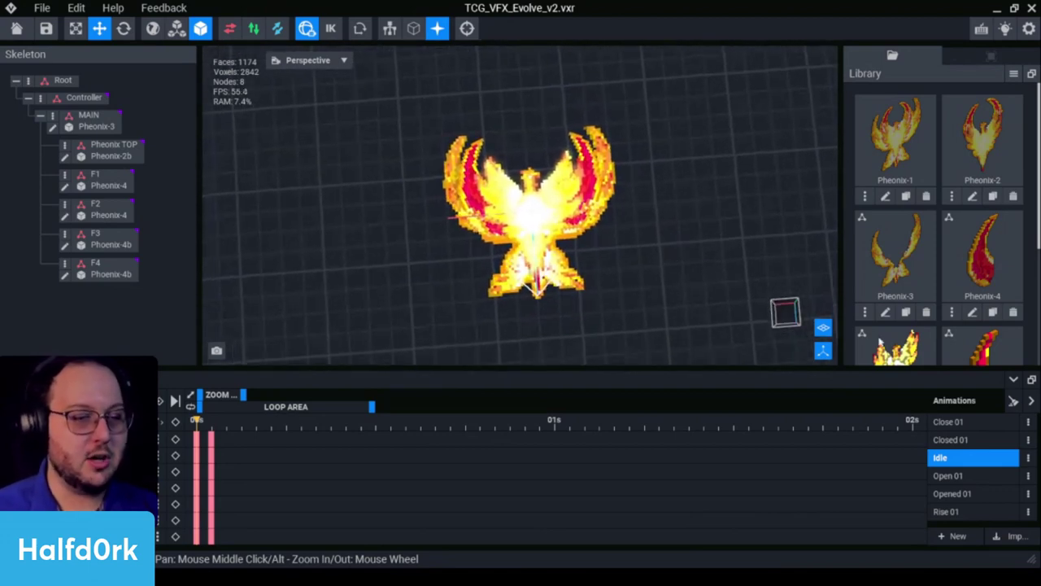
pyautogui.click(960, 477)
pyautogui.press('space')
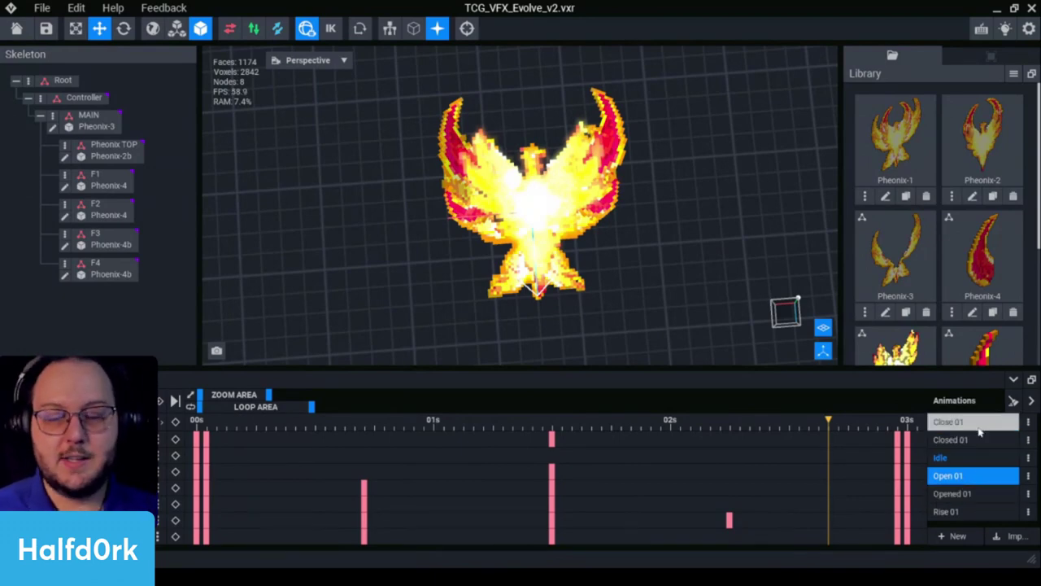
# Review the phoenix's Close 01, Closed 01, Opened 01, Open 01 and Rise 01 animations.
pyautogui.click(976, 422)
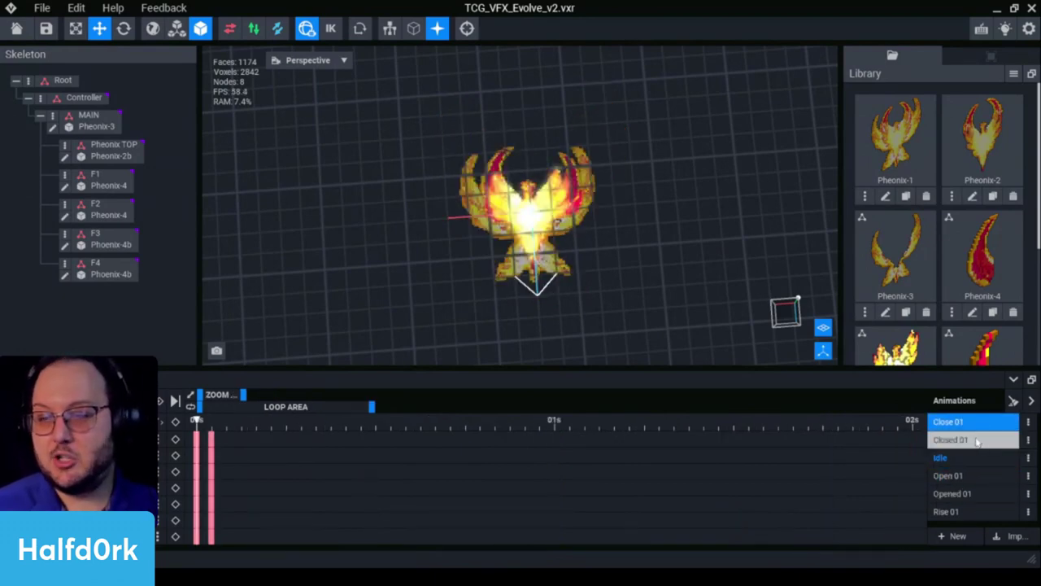
pyautogui.click(977, 441)
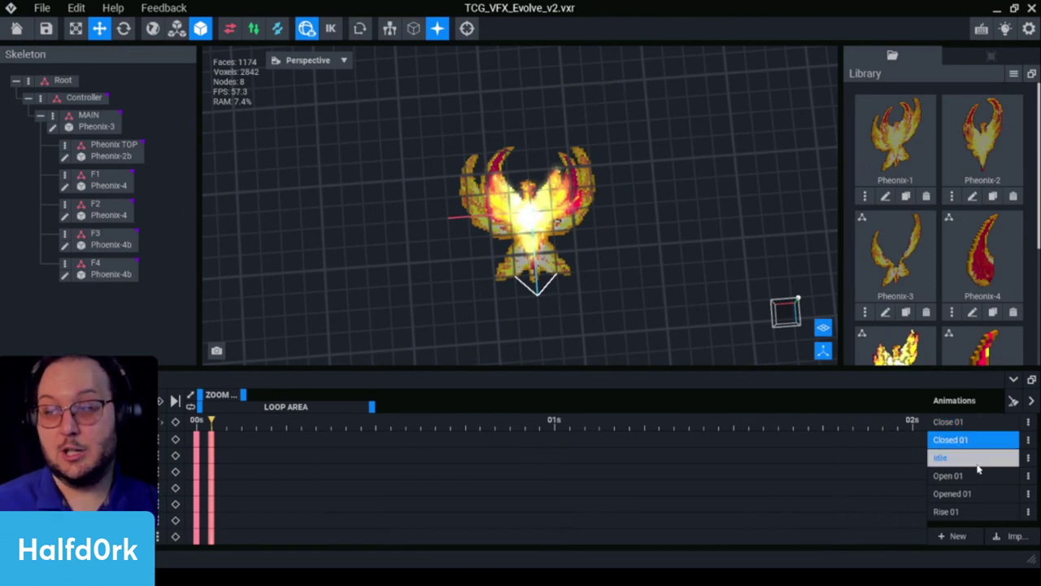
pyautogui.click(979, 492)
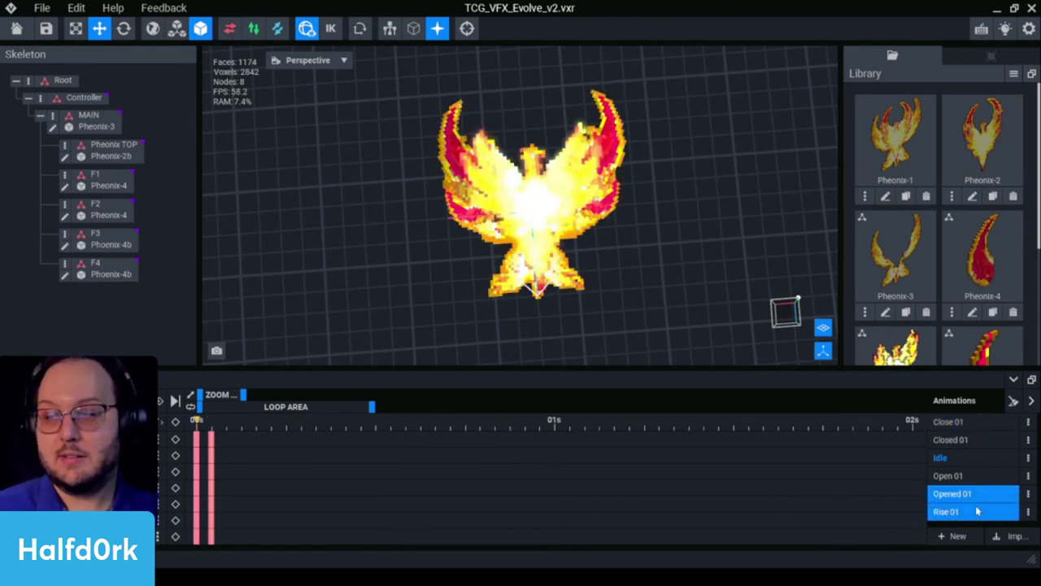
pyautogui.click(976, 511)
pyautogui.click(978, 492)
pyautogui.click(977, 478)
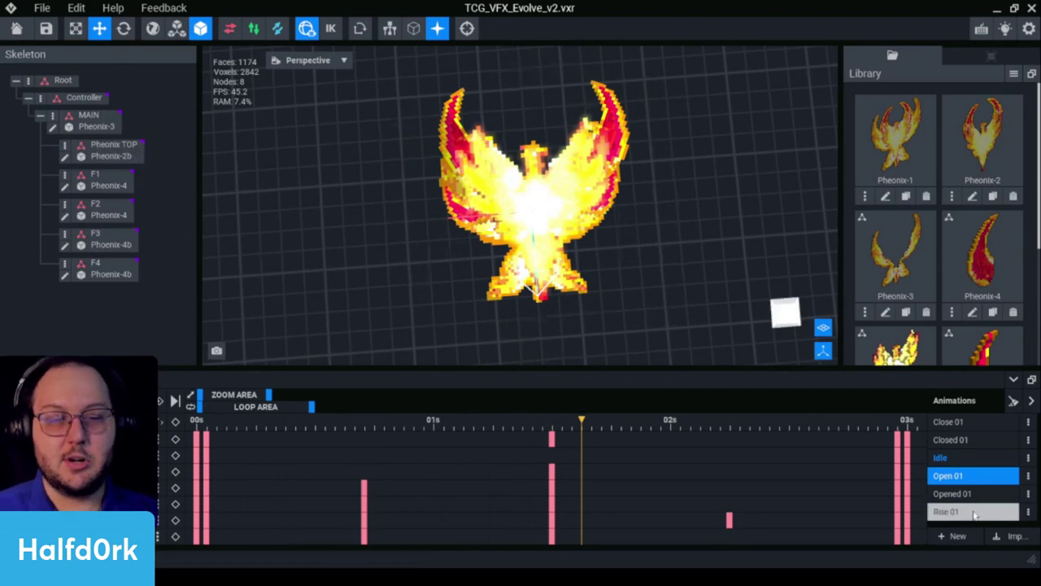
pyautogui.click(974, 512)
pyautogui.click(968, 423)
pyautogui.click(967, 479)
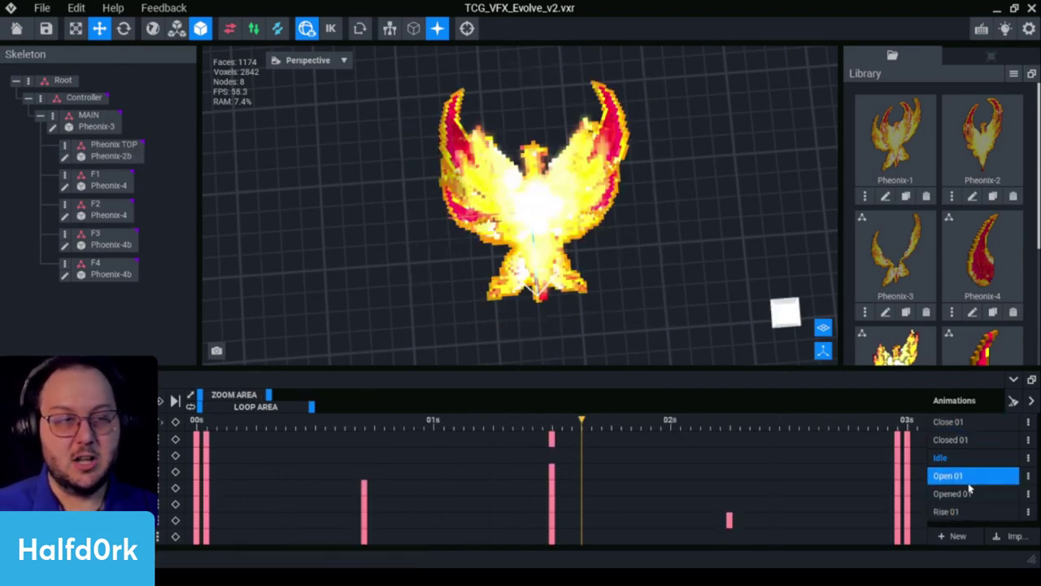
pyautogui.click(976, 511)
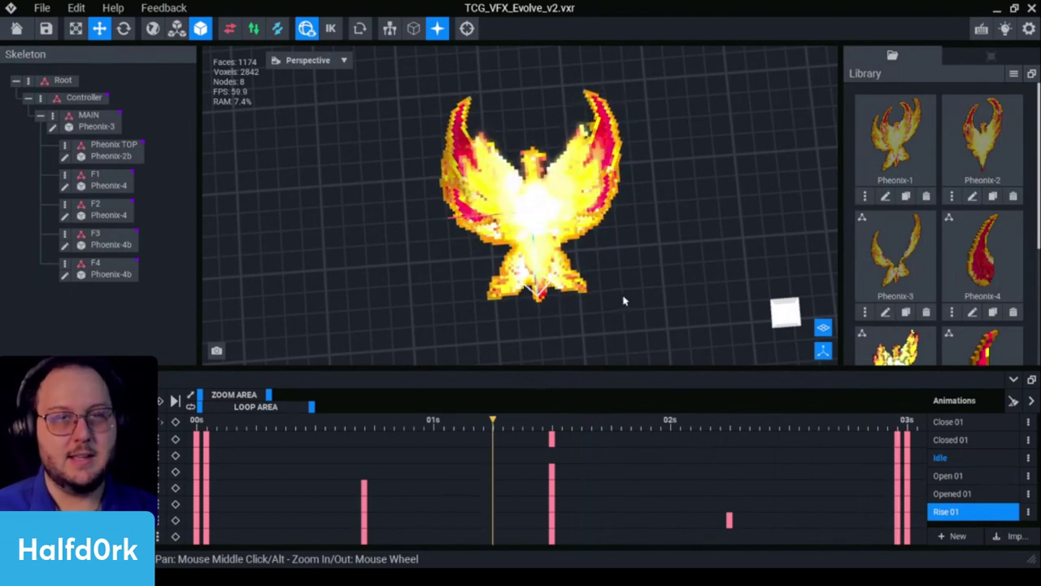
# Switch to Game Maker, collapse the asset library and start play-testing the card experience.
pyautogui.hotkey('ctrl', 's')
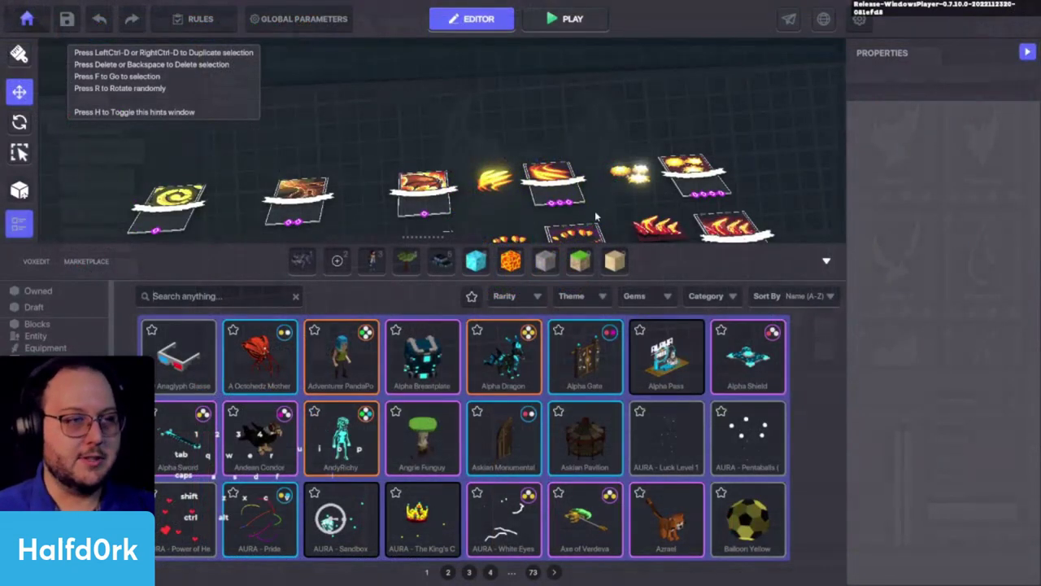
pyautogui.click(829, 260)
pyautogui.hotkey('ctrl', 'p')
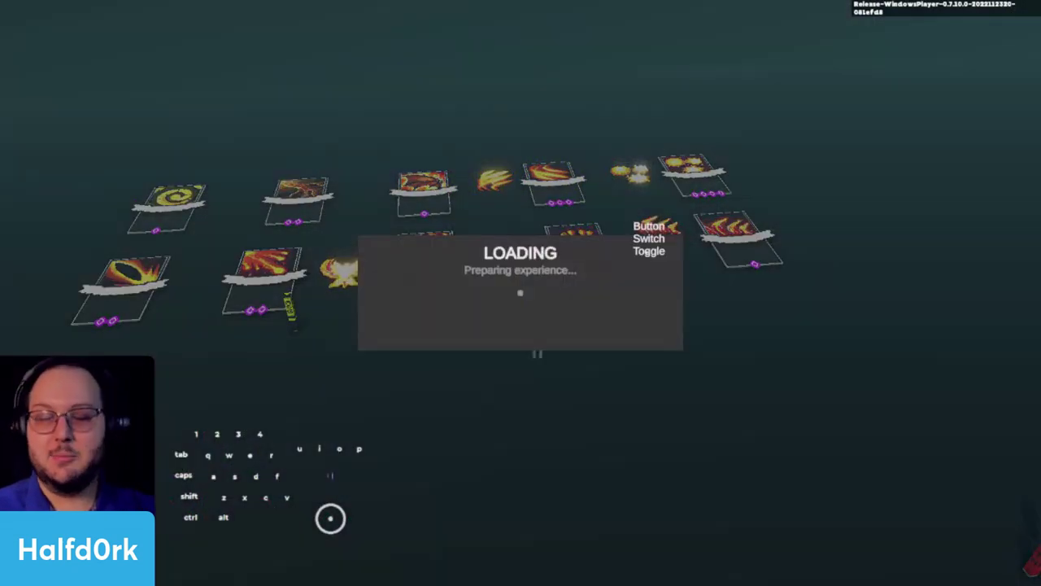
# Walk the avatar back and forth around the two rows of cards to test their visual effects.
pyautogui.press('w')
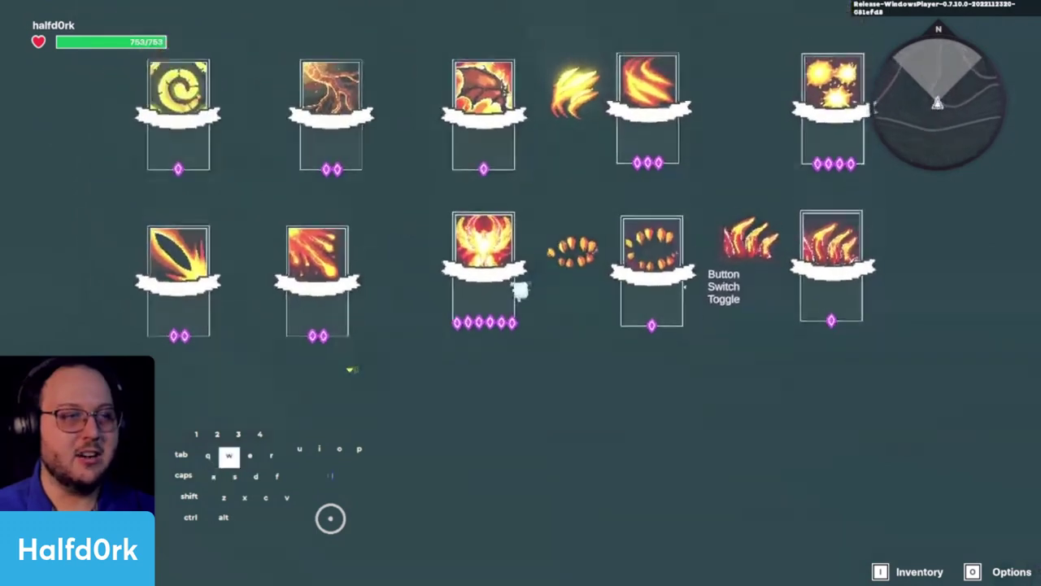
pyautogui.press('d')
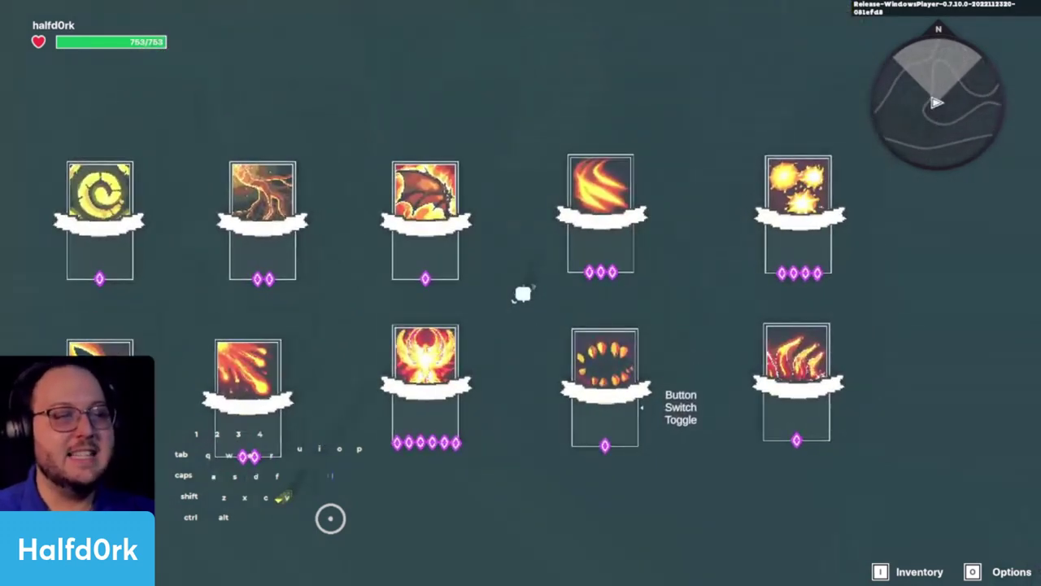
pyautogui.press('a')
pyautogui.press('d')
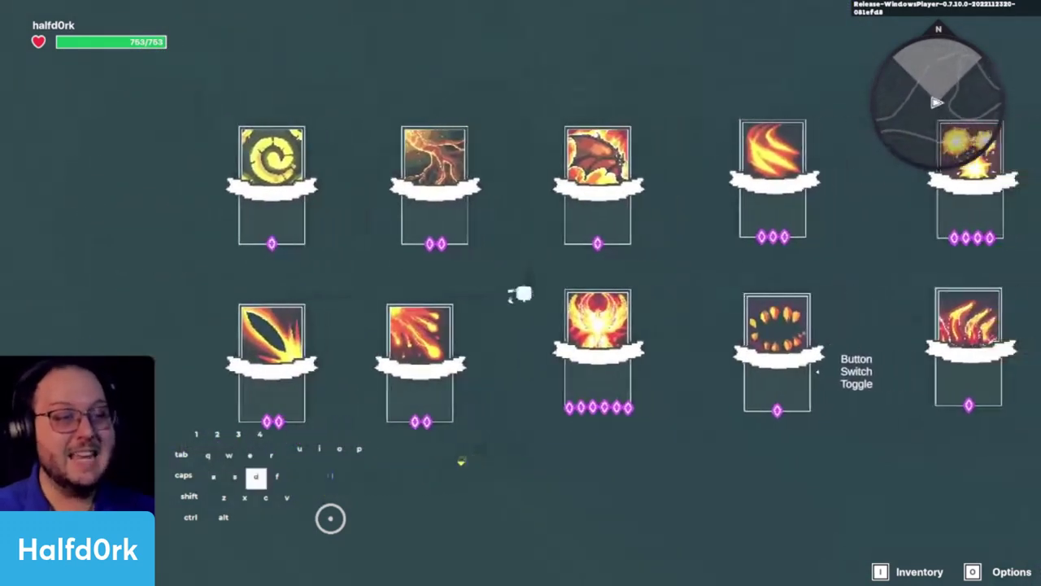
pyautogui.press('a')
pyautogui.press('d')
pyautogui.press('a')
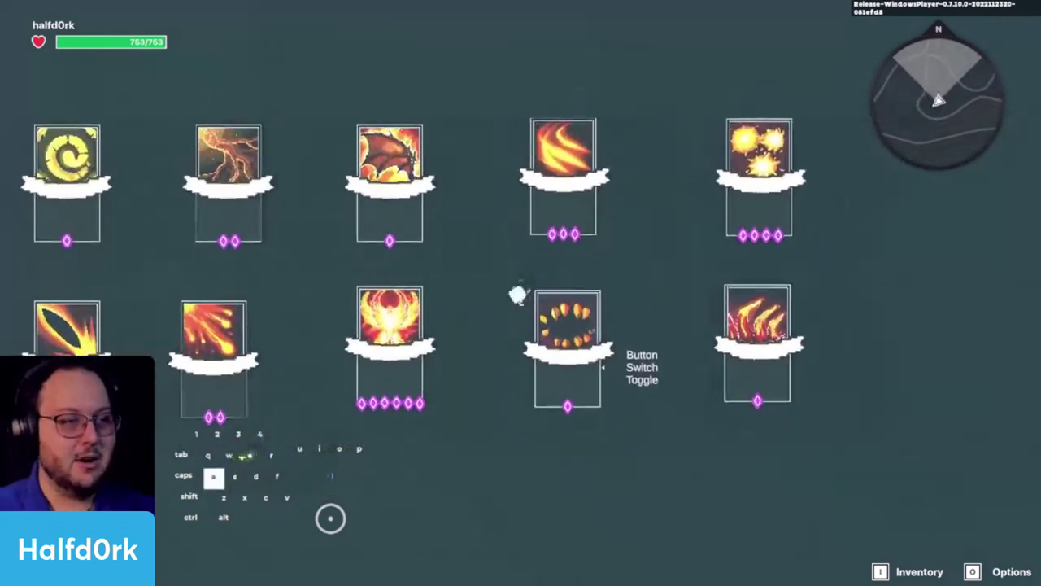
pyautogui.press('d')
pyautogui.press('s')
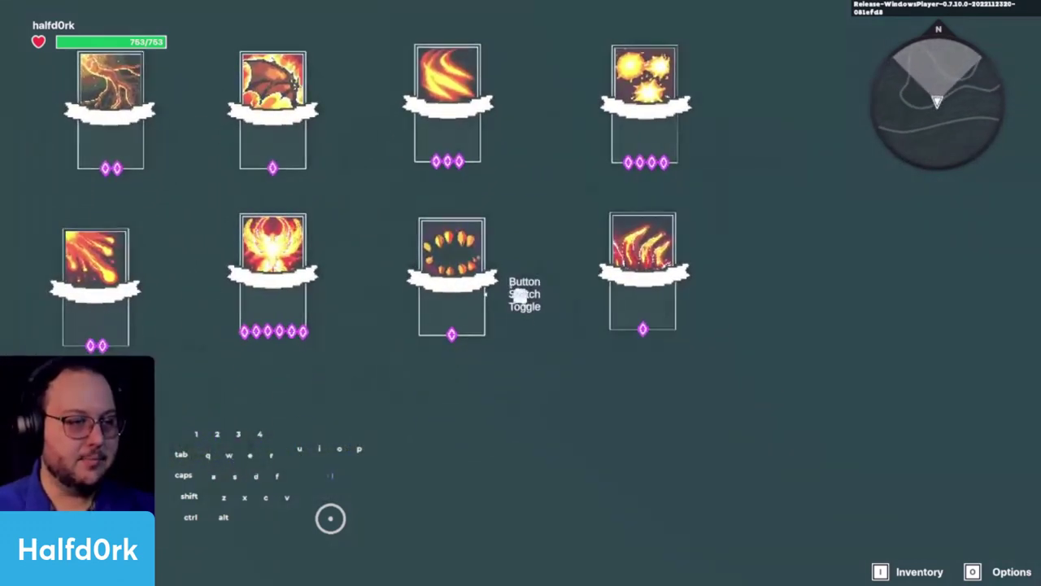
pyautogui.press('a')
pyautogui.press('w')
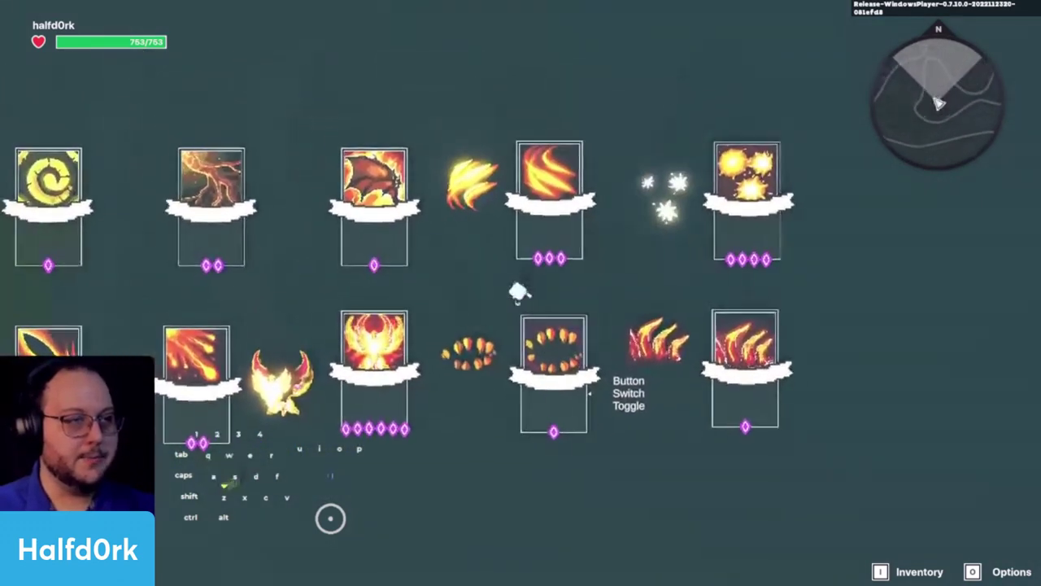
pyautogui.press('a')
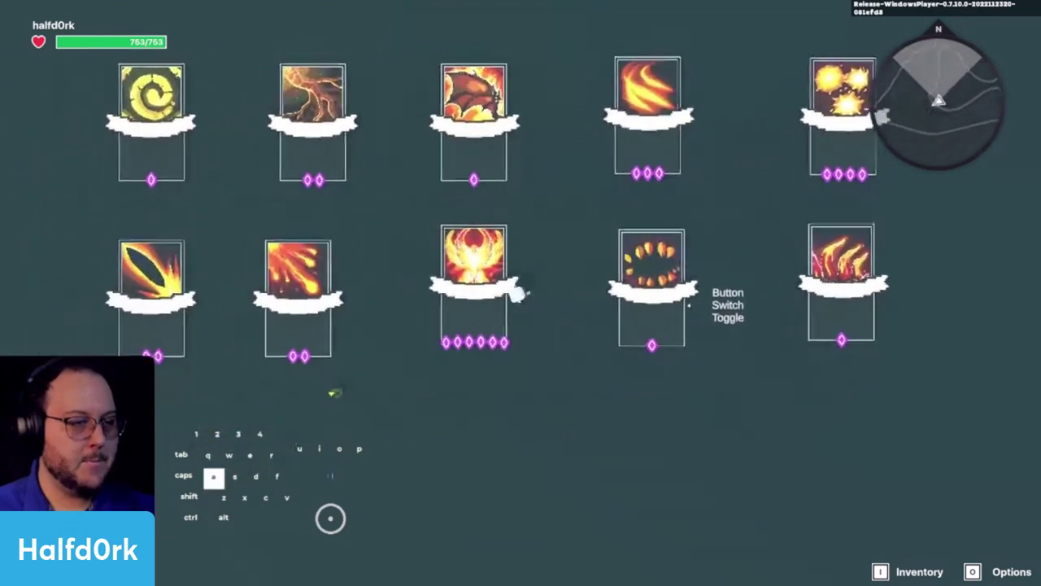
# Move the avatar to the Button Switch Toggle label beside the lower card row and interact there.
pyautogui.press('d')
pyautogui.press('space')
pyautogui.press('w')
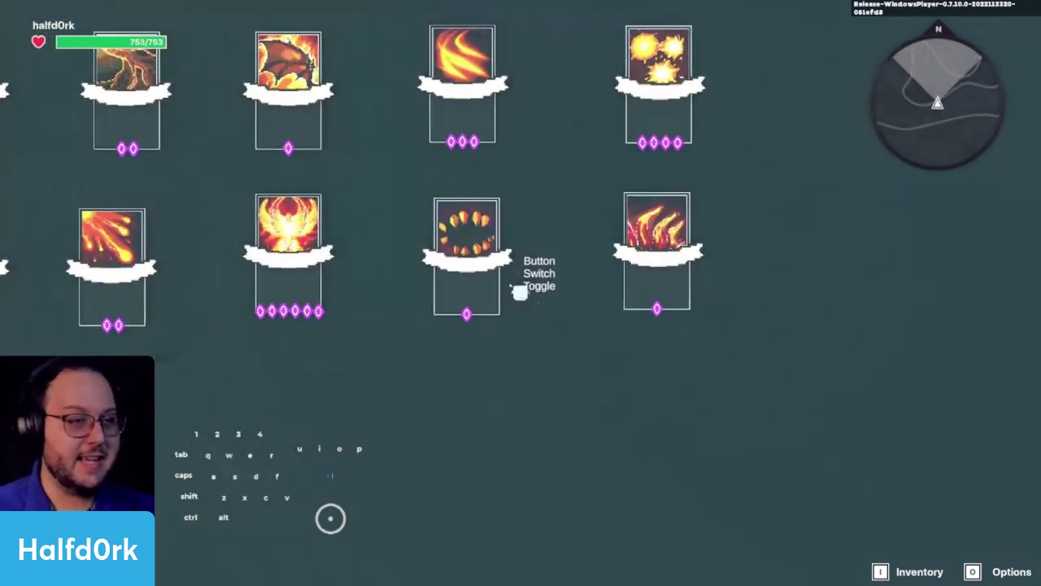
pyautogui.press('e')
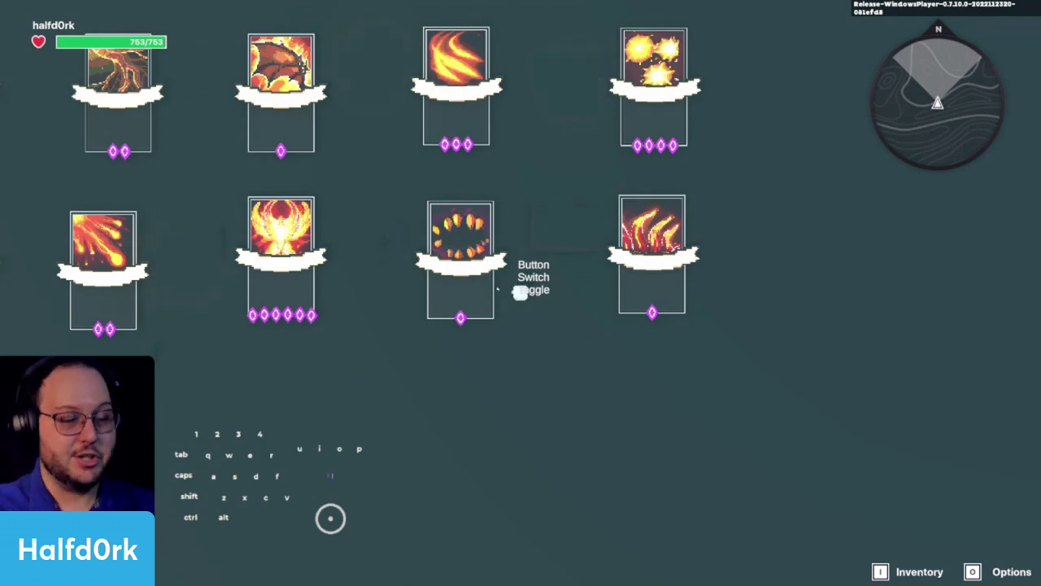
# Walk the avatar from the two card rows to the battle board, past Frostoad and the TCG Deck, to the Firefly creature.
pyautogui.press('s')
pyautogui.press('a')
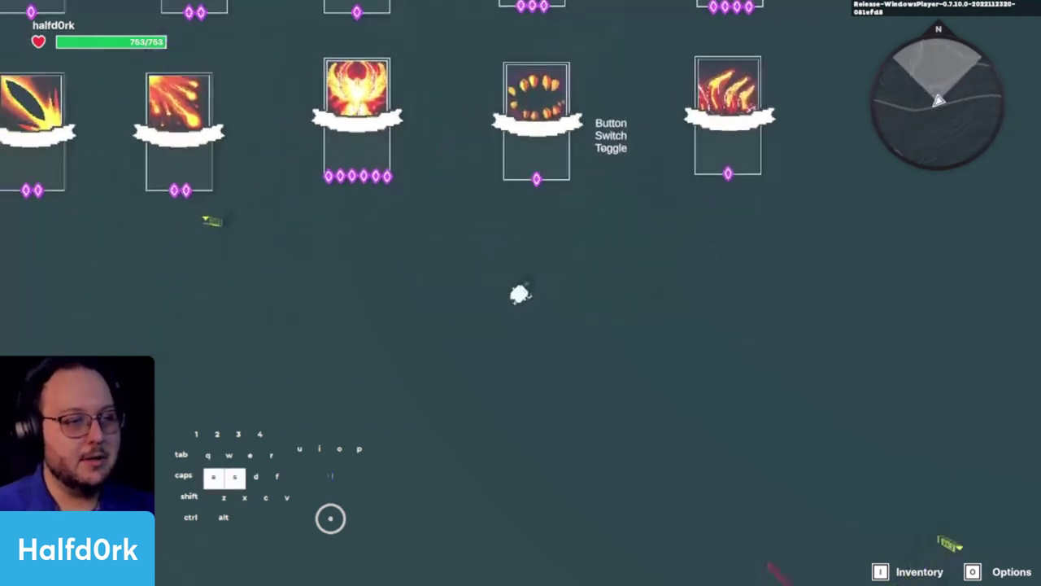
pyautogui.press('a')
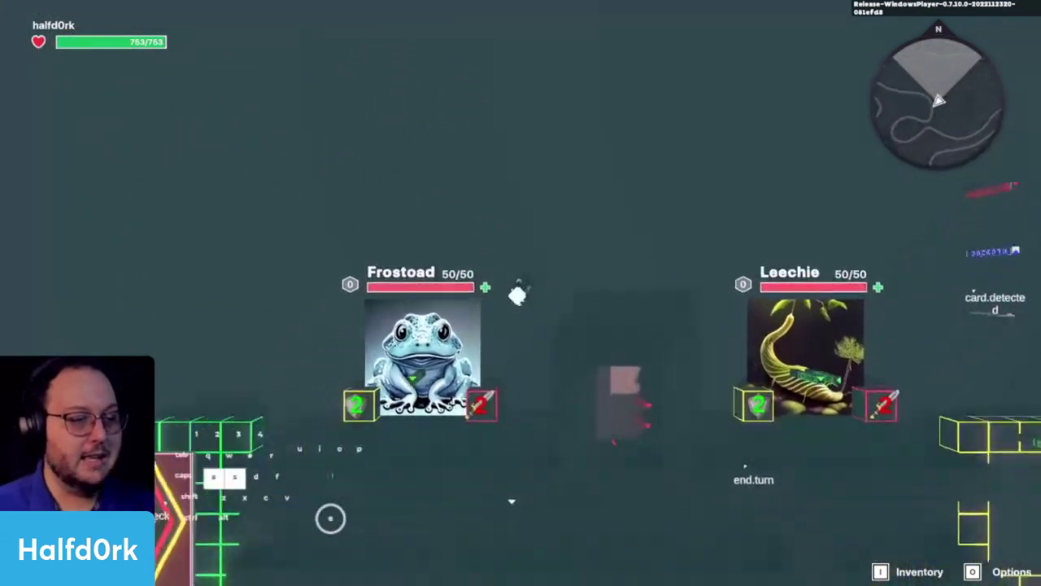
pyautogui.press('d')
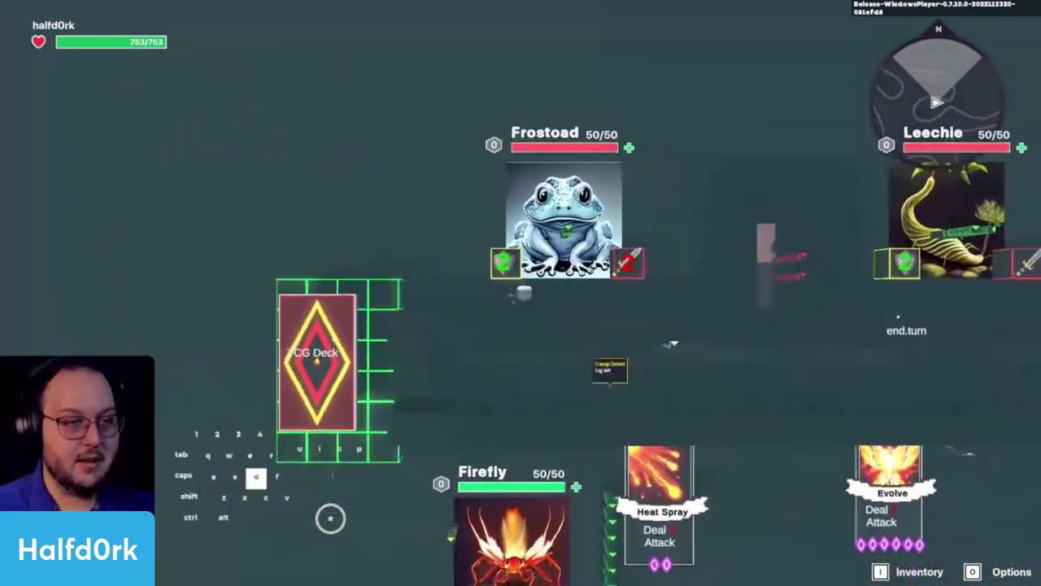
pyautogui.press('w')
pyautogui.press('a')
pyautogui.press('s')
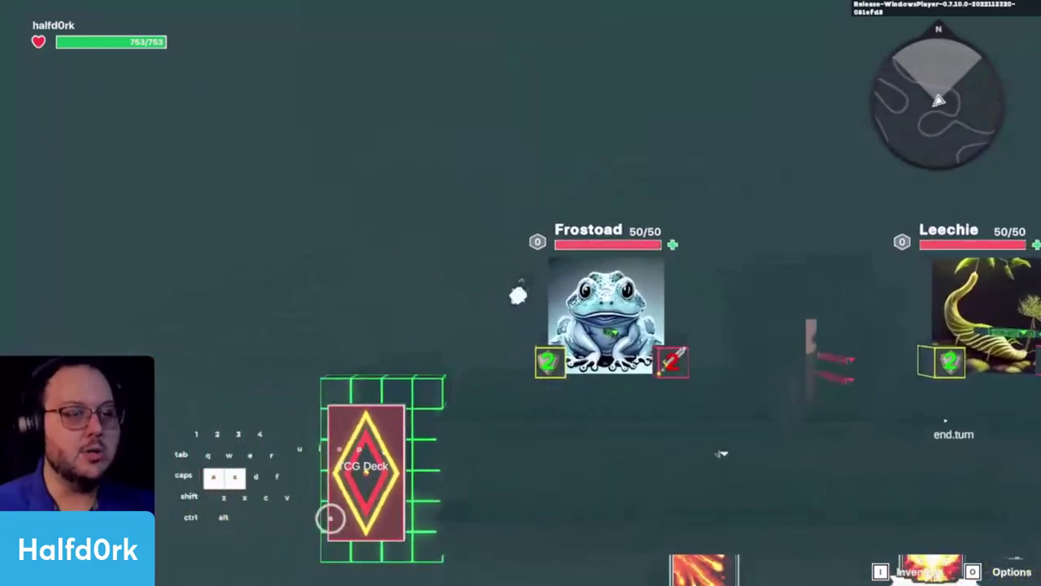
pyautogui.press('d')
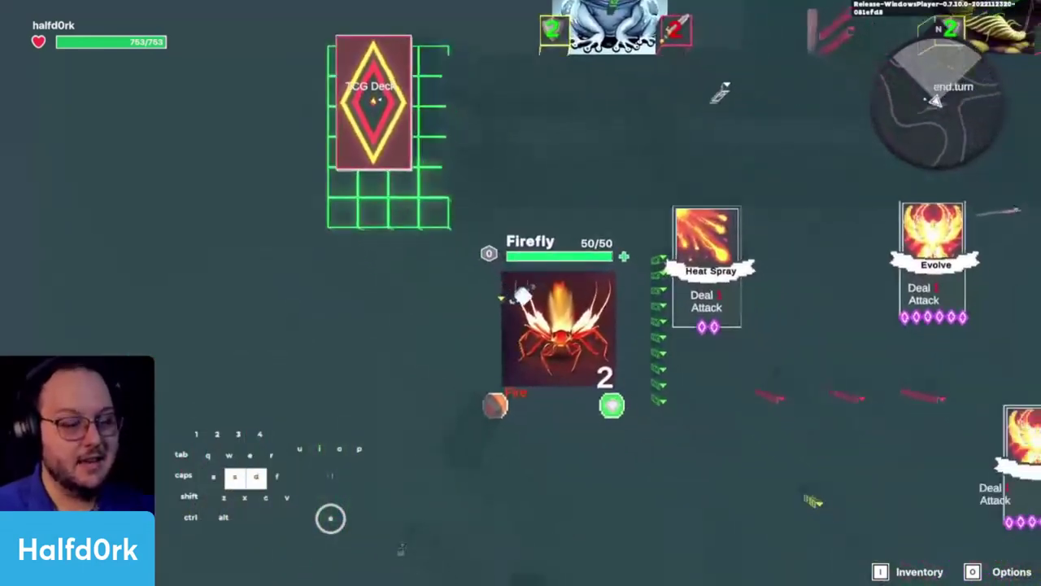
# Move the avatar around on the Firefly creature to present its artwork and stats.
pyautogui.press('a')
pyautogui.press('w')
pyautogui.press('d')
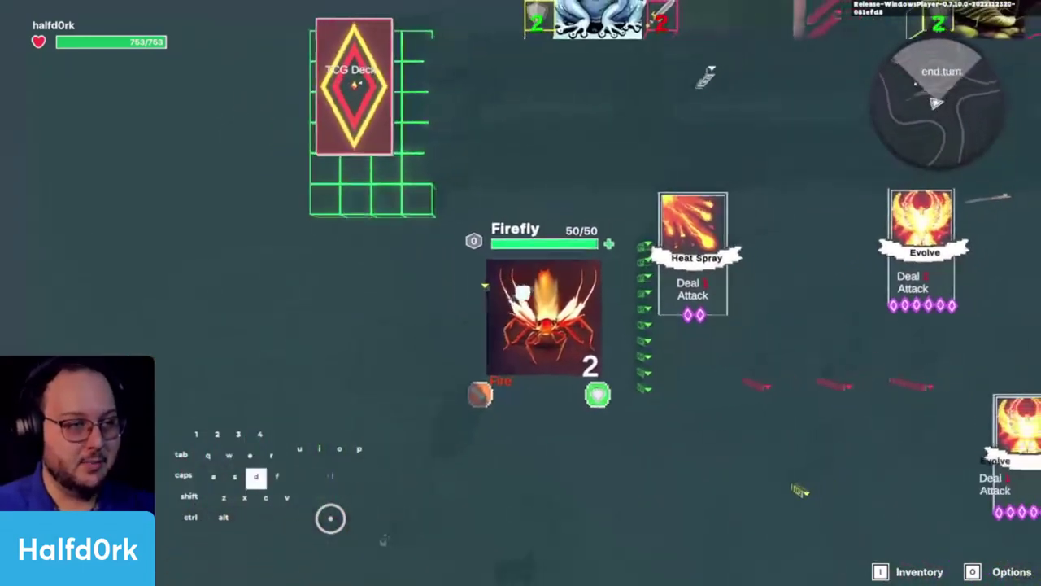
pyautogui.press('a')
pyautogui.press('s')
pyautogui.press('w')
pyautogui.press('d')
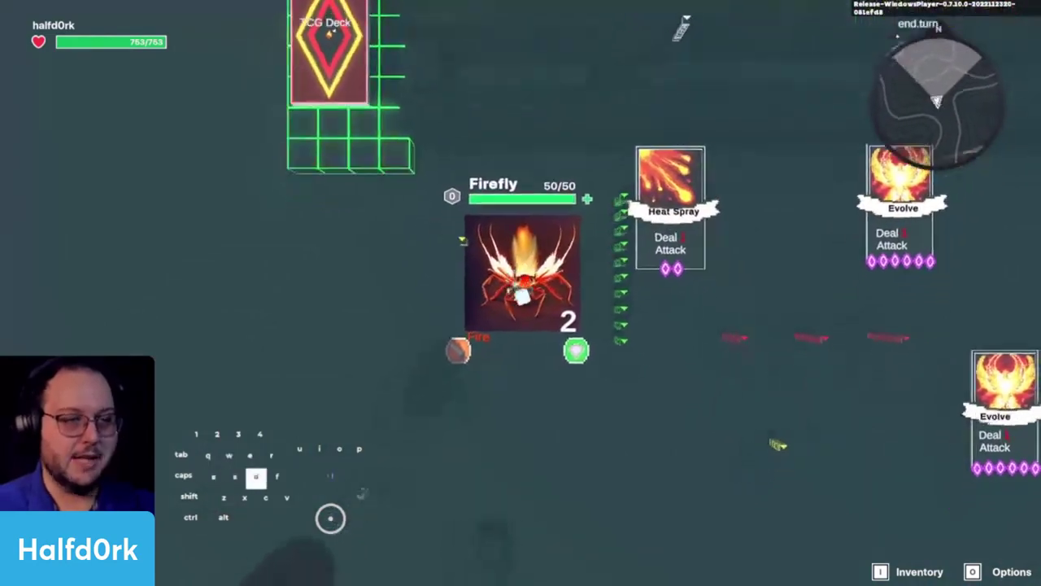
# Walk the avatar from Firefly to the gap between the Heat Spray and Evolve cards and move around there.
pyautogui.press('w')
pyautogui.press('d')
pyautogui.press('space')
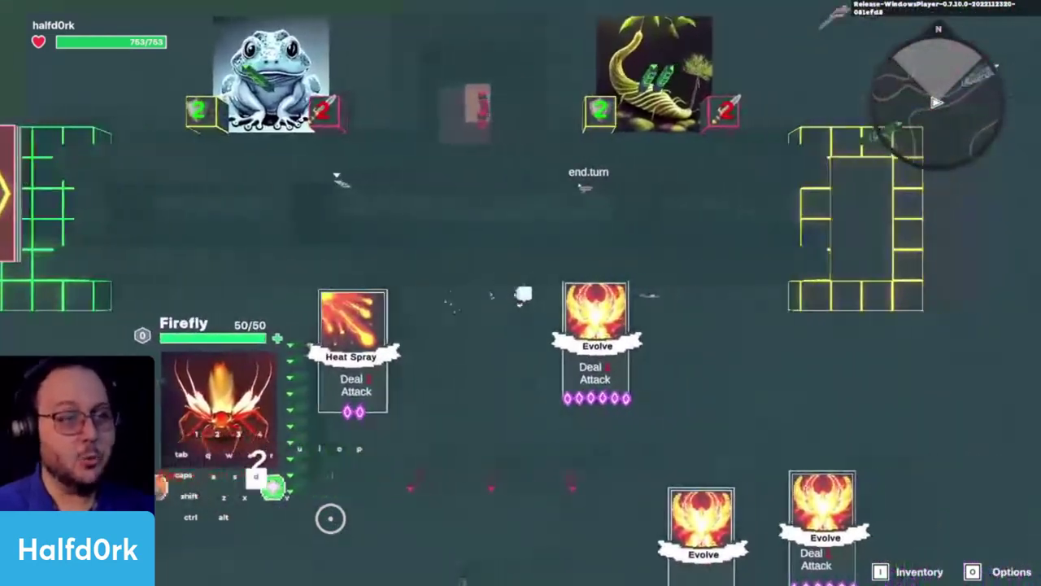
pyautogui.press('s')
pyautogui.press('a')
pyautogui.press('w')
pyautogui.press('s')
pyautogui.press('d')
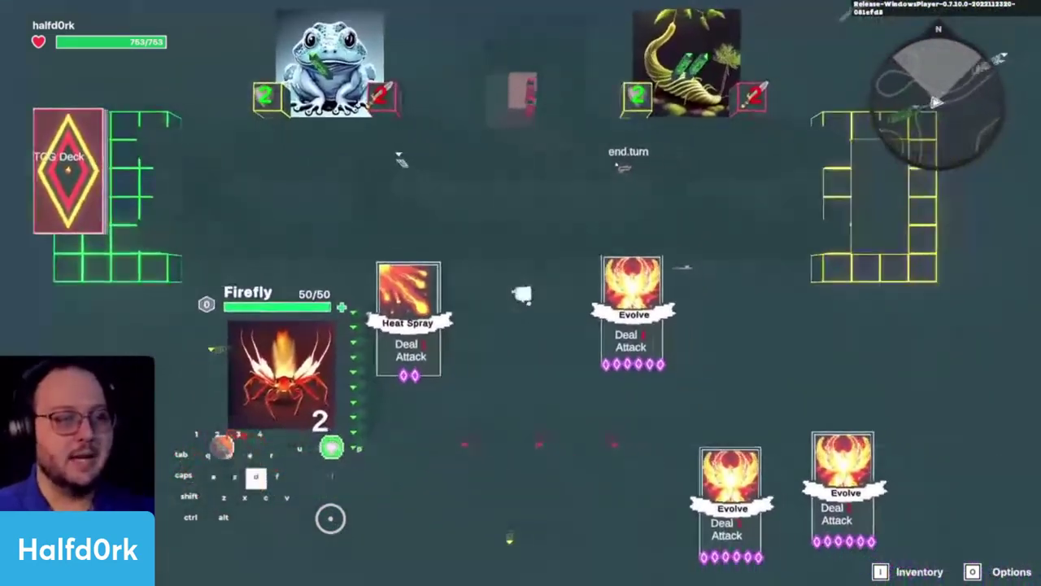
pyautogui.press('a')
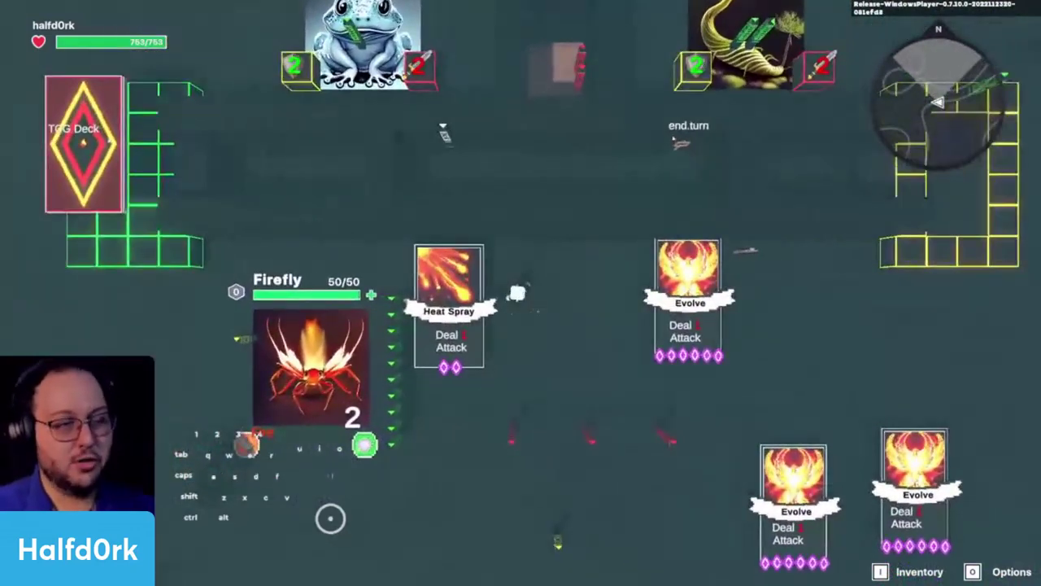
pyautogui.press('d')
pyautogui.press('w')
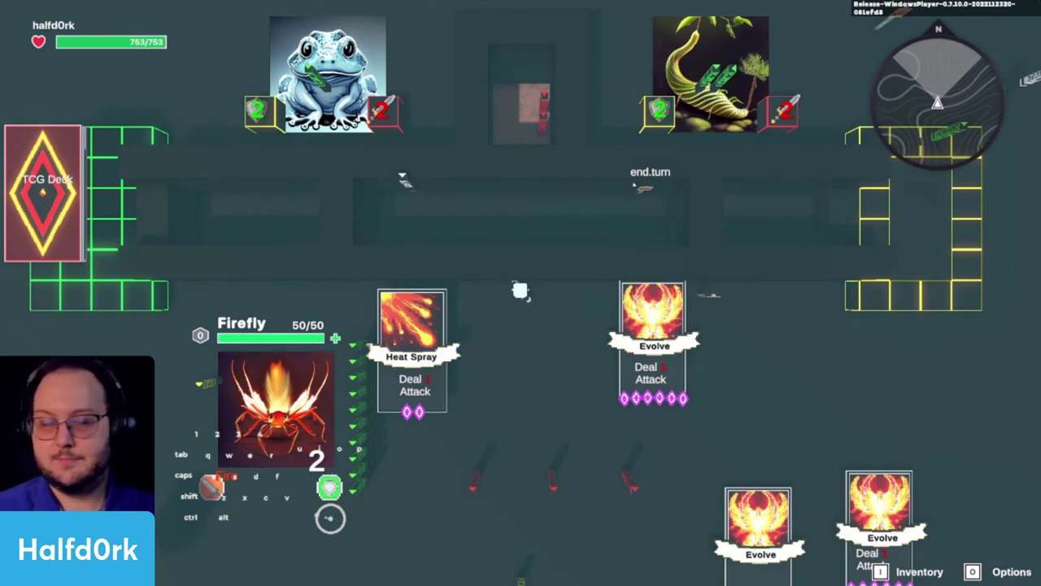
# Walk the avatar across the Heat Spray card and over to Firefly's health bar.
pyautogui.press('s')
pyautogui.press('a')
pyautogui.press('w')
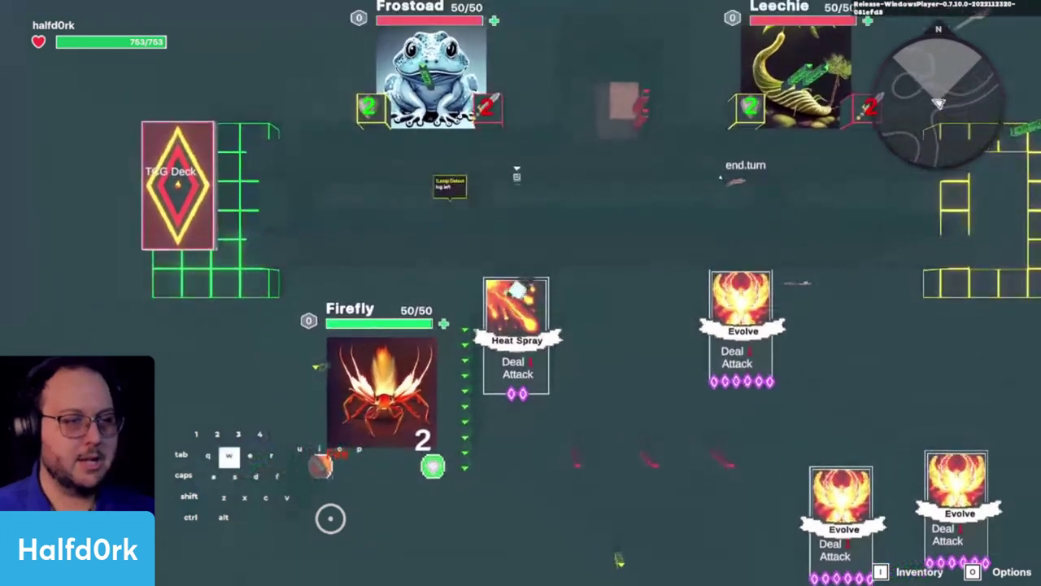
pyautogui.press('s')
pyautogui.press('d')
pyautogui.press('w')
pyautogui.press('a')
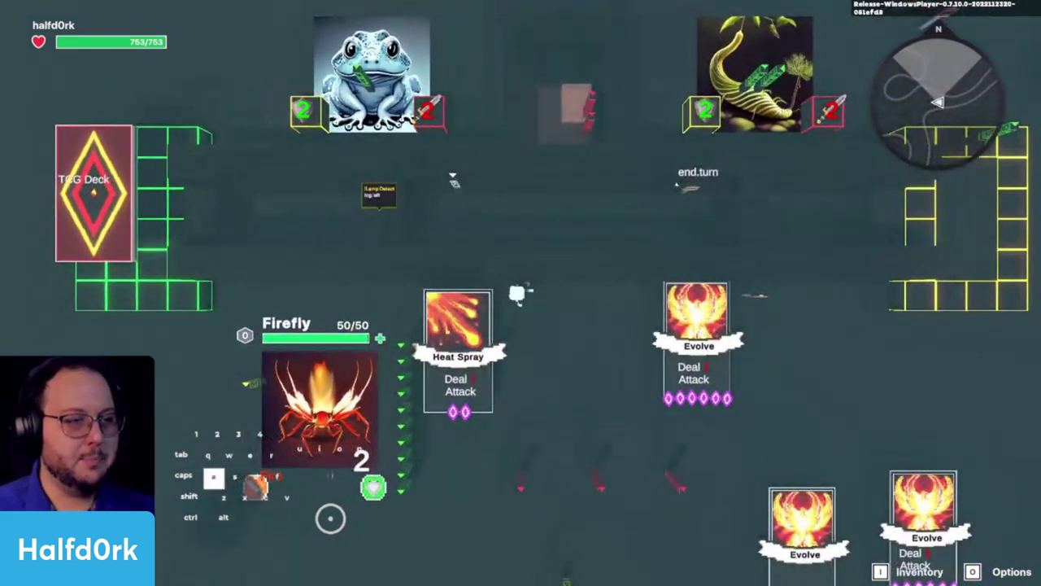
pyautogui.press('s')
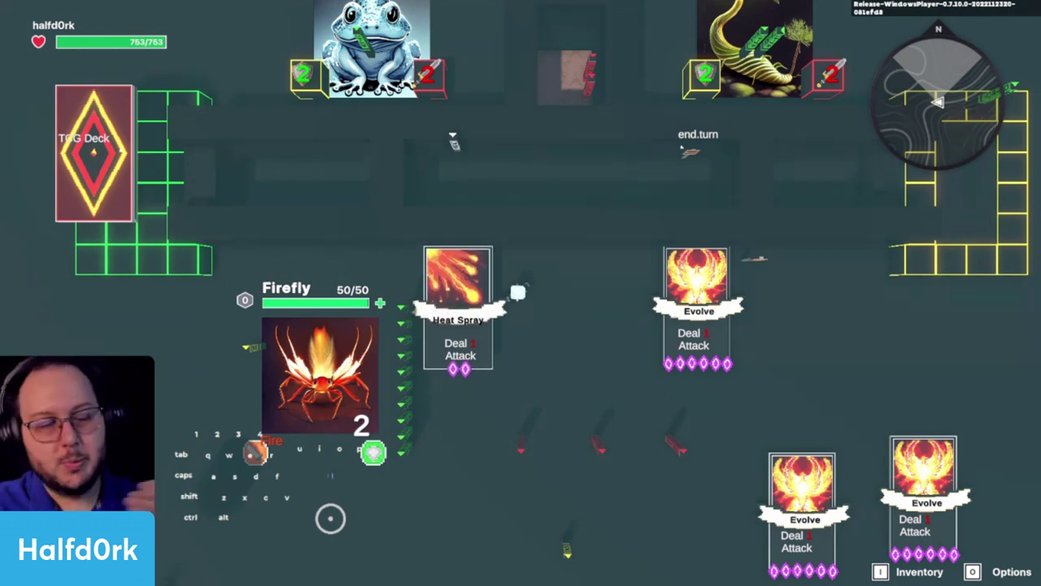
pyautogui.press('a')
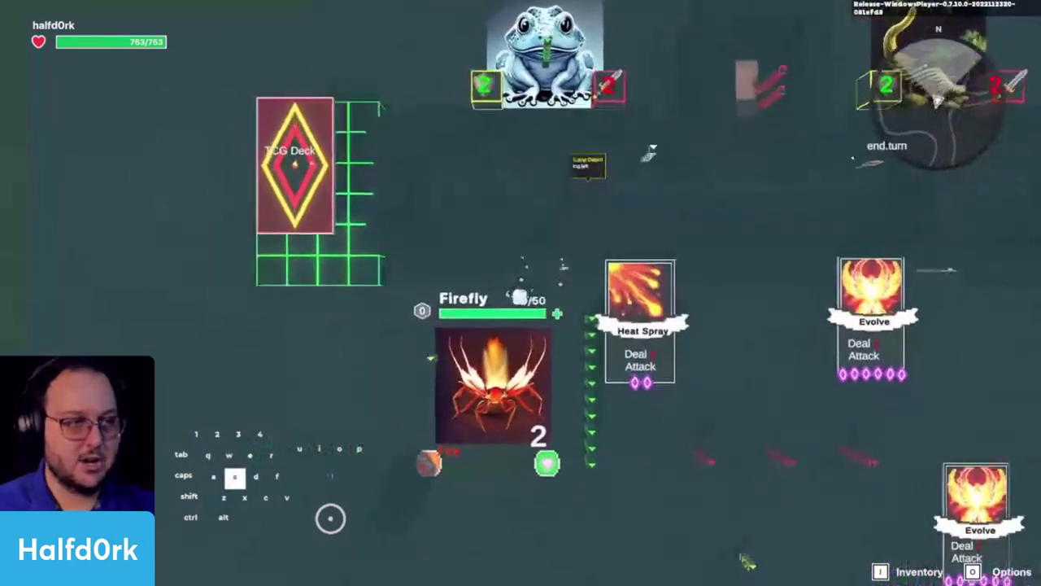
pyautogui.press('w')
pyautogui.press('d')
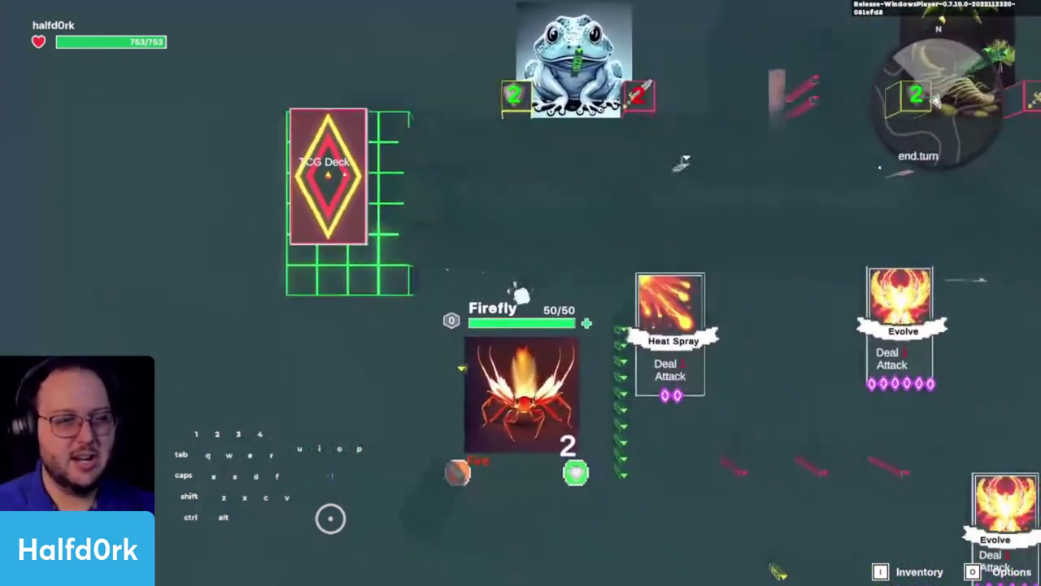
# Stop the play-test and move the Avatar's Portal onto the battle board at X 46.50, Z 47.50.
pyautogui.press('p')
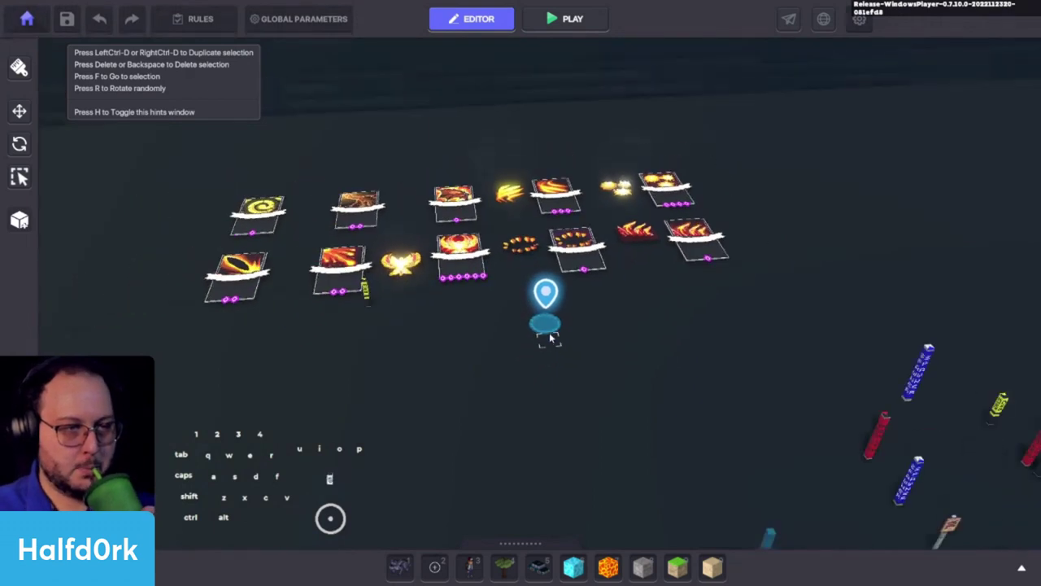
pyautogui.click(547, 326)
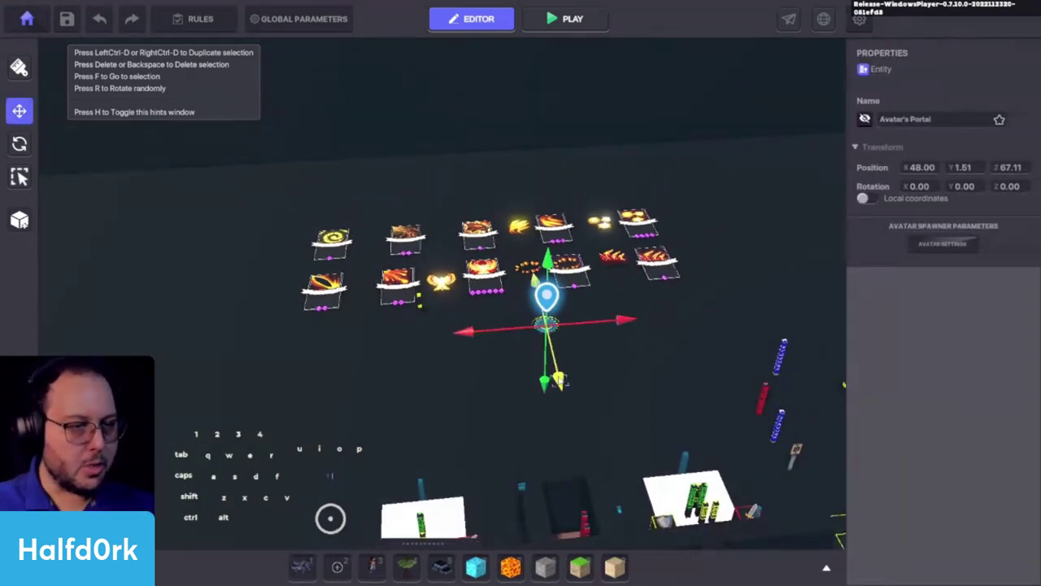
pyautogui.moveTo(547, 326); pyautogui.dragTo(547, 408)
pyautogui.press('f')
pyautogui.scroll(-5, 584, 366)
pyautogui.press('s')
pyautogui.press('c')
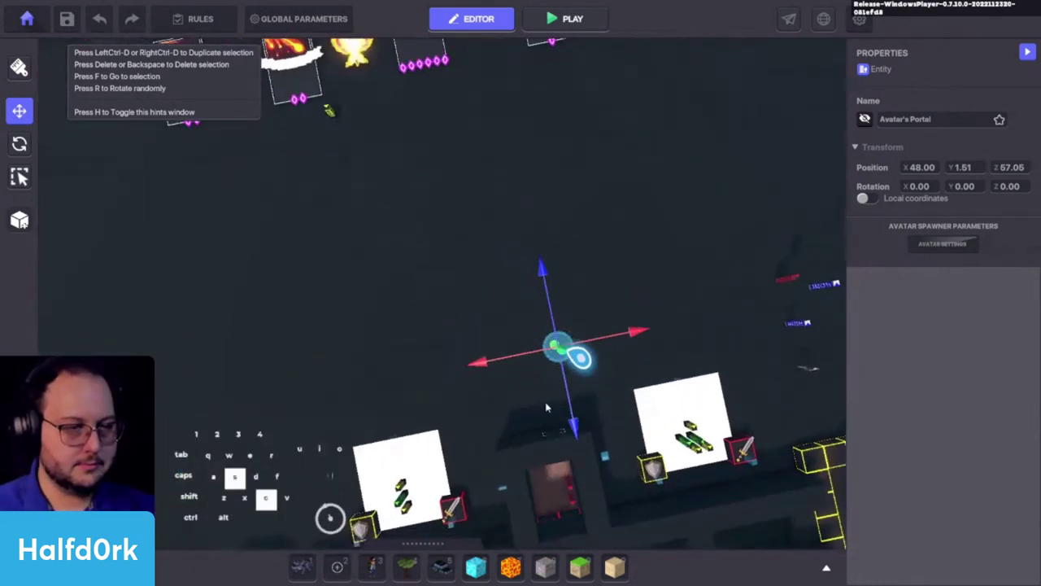
pyautogui.moveTo(559, 264); pyautogui.dragTo(594, 418)
pyautogui.press('f')
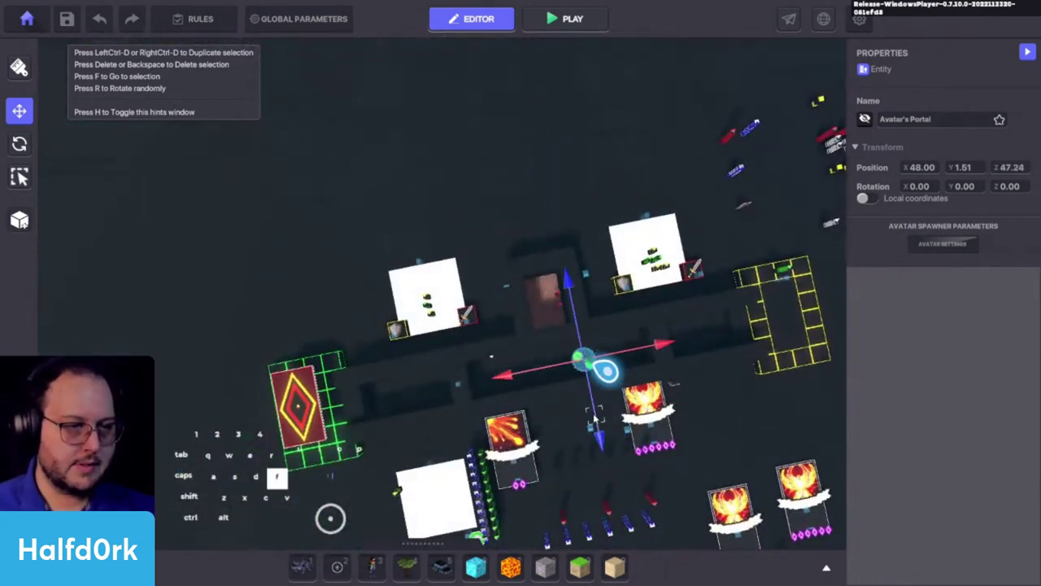
pyautogui.keyDown('shift'); pyautogui.moveTo(534, 312); pyautogui.dragTo(431, 318); pyautogui.keyUp('shift')
# Select the Asker entity near the Avatar's Portal and review its answers, Health, Toggle Behaviour and Indicator settings.
pyautogui.press('c')
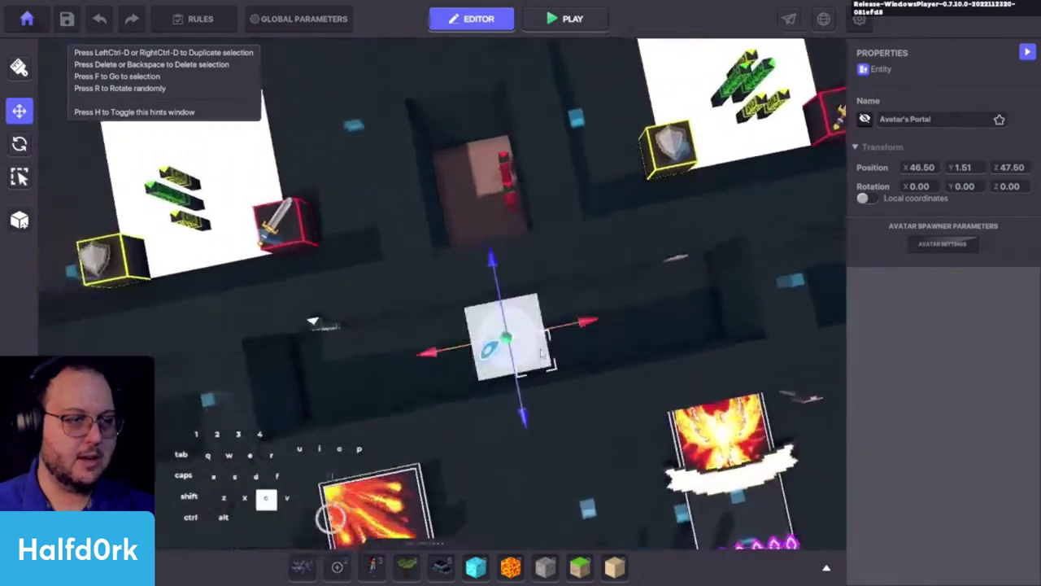
pyautogui.press('a')
pyautogui.press('s')
pyautogui.click(461, 196)
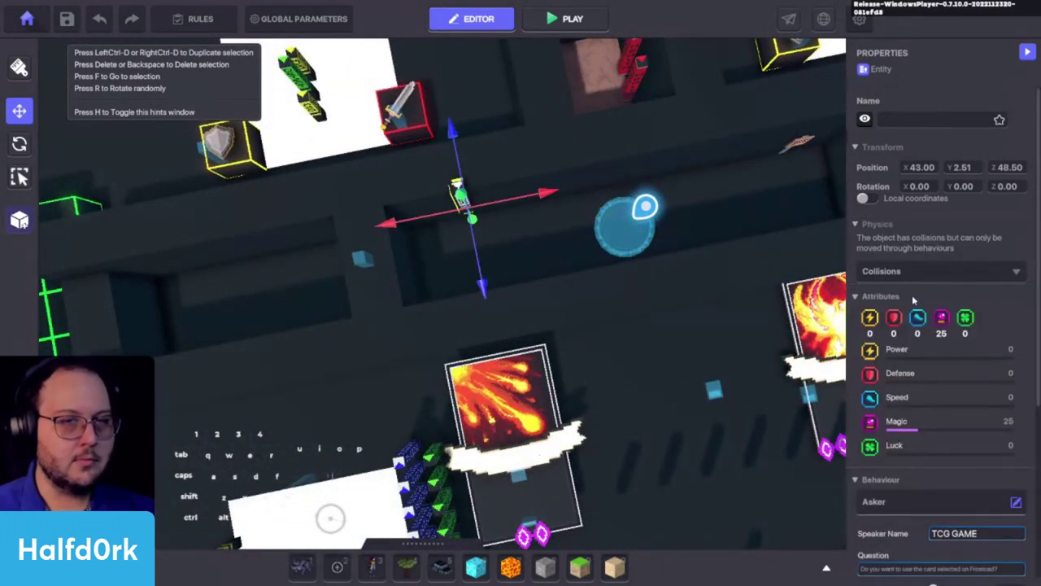
pyautogui.press('f')
pyautogui.scroll(-6, 912, 325)
pyautogui.keyDown('alt'); pyautogui.moveTo(703, 380); pyautogui.dragTo(662, 398); pyautogui.keyUp('alt')
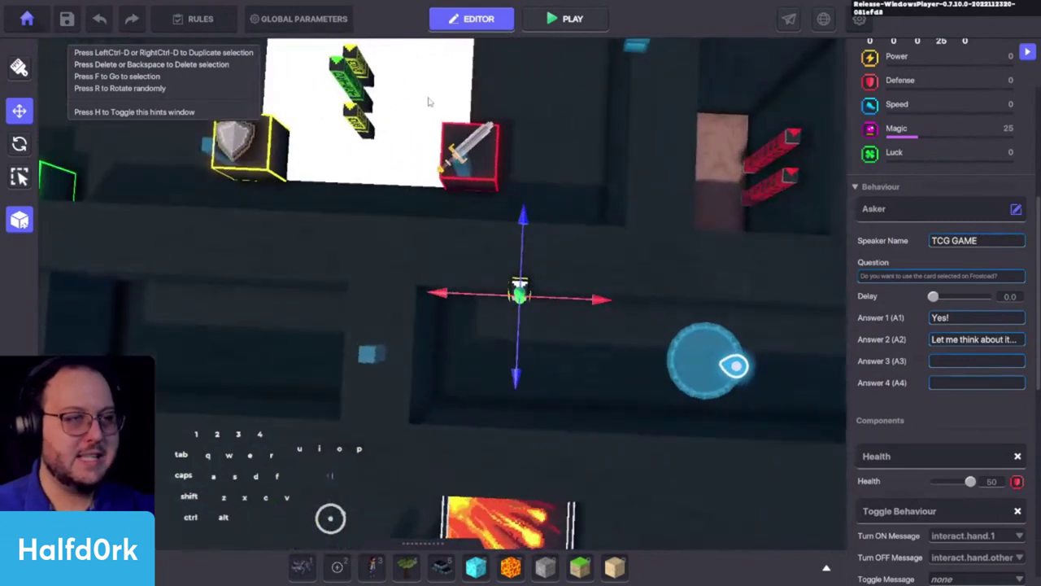
pyautogui.scroll(-3, 880, 427)
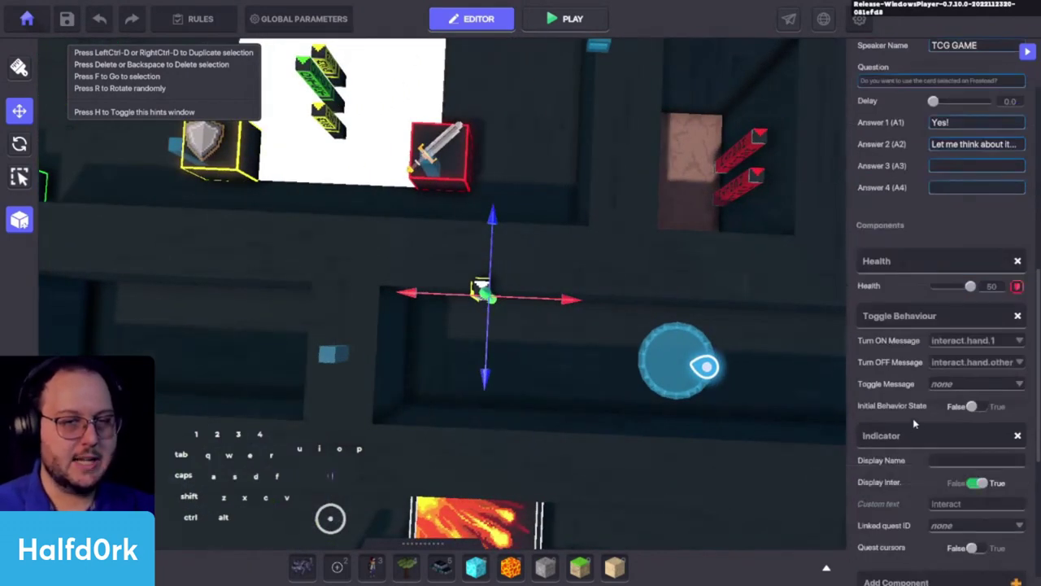
pyautogui.scroll(2, 897, 425)
pyautogui.scroll(-4, 961, 410)
# Inspect the player's side of the board around the Heat Spray and Evolve cards and the message blocks below them.
pyautogui.press('d')
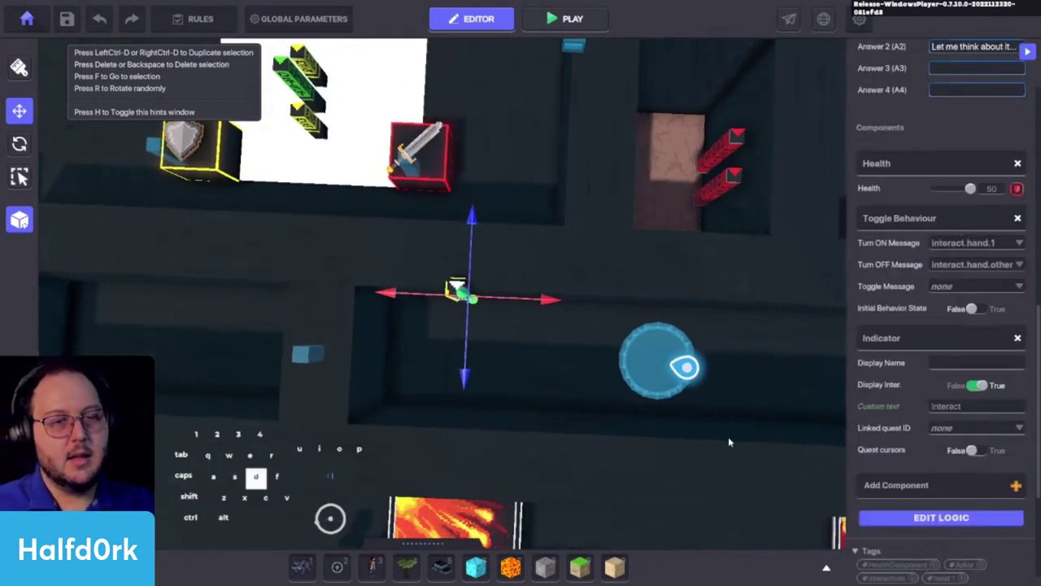
pyautogui.press('s')
pyautogui.press('c')
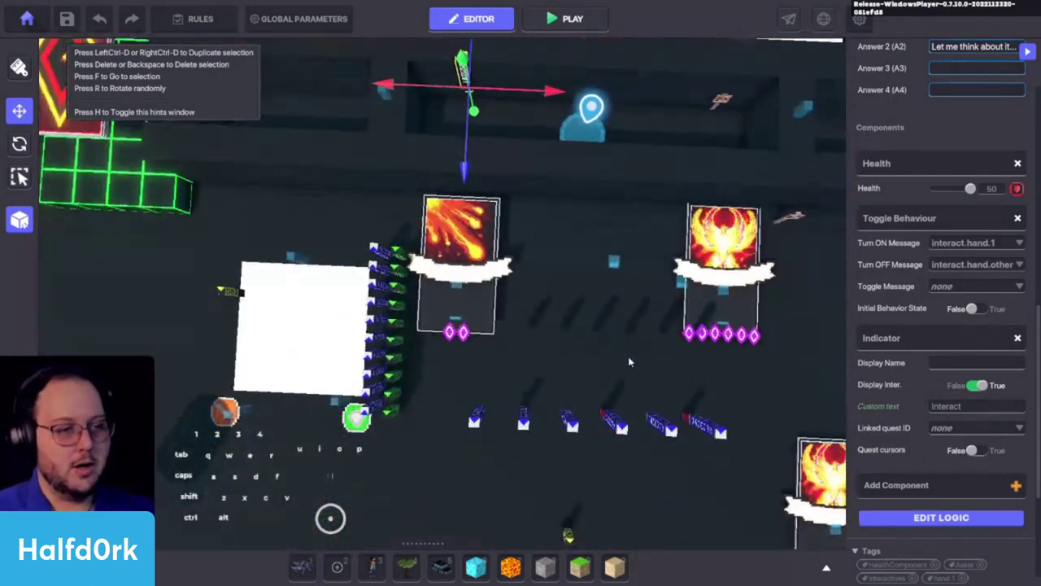
pyautogui.press('w')
pyautogui.keyDown('alt'); pyautogui.moveTo(580, 365); pyautogui.dragTo(494, 319); pyautogui.keyUp('alt')
pyautogui.press('d')
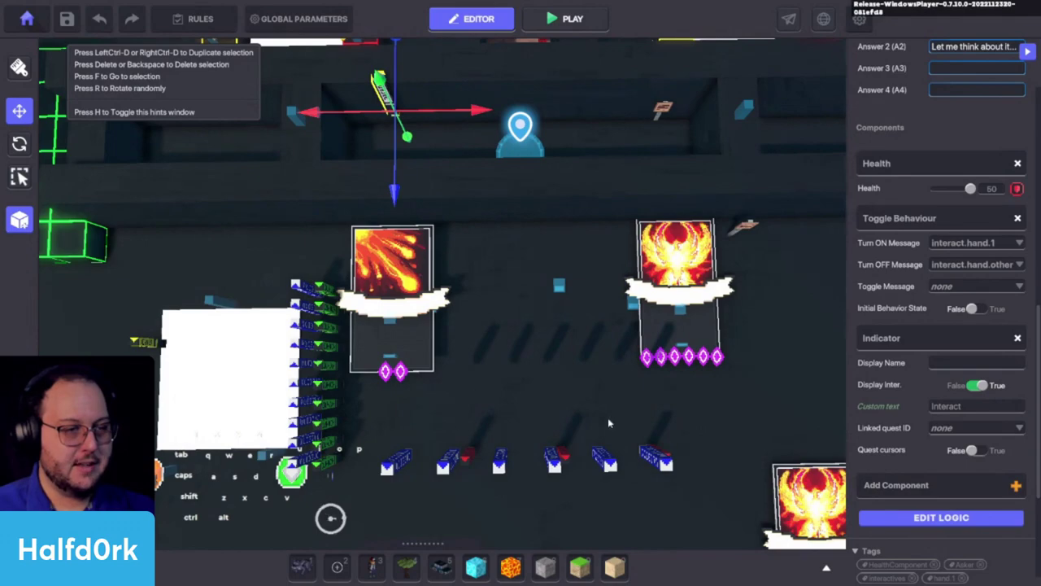
pyautogui.keyDown('alt'); pyautogui.moveTo(512, 435); pyautogui.dragTo(576, 470); pyautogui.keyUp('alt')
pyautogui.keyDown('alt'); pyautogui.moveTo(614, 345); pyautogui.dragTo(567, 360); pyautogui.keyUp('alt')
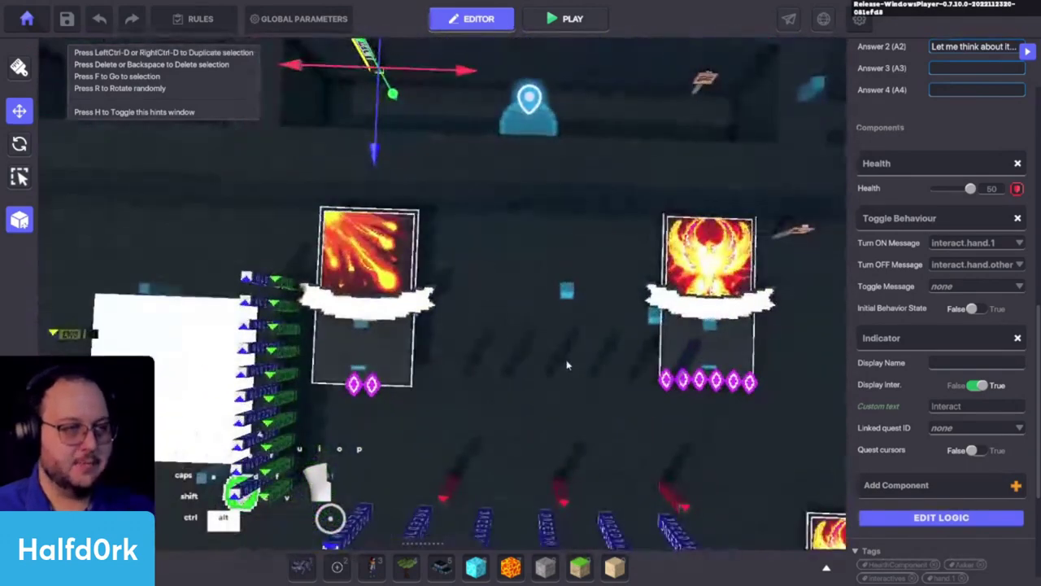
# Return to the Asker entity below Frostoad, recheck its attributes and components, and open its logic.
pyautogui.press('space')
pyautogui.press('w')
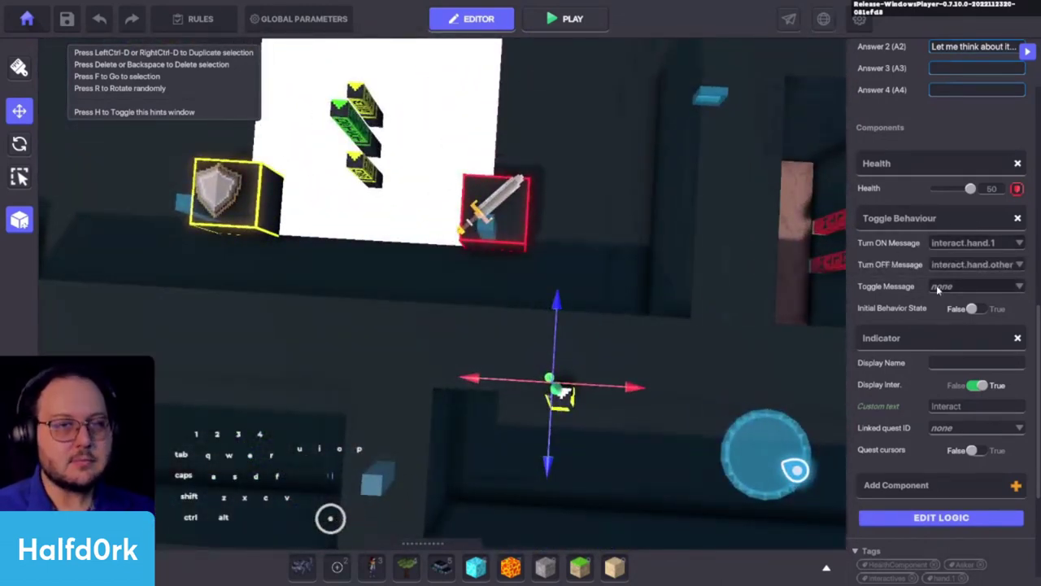
pyautogui.scroll(5, 936, 285)
pyautogui.keyDown('alt'); pyautogui.moveTo(591, 267); pyautogui.dragTo(583, 236); pyautogui.keyUp('alt')
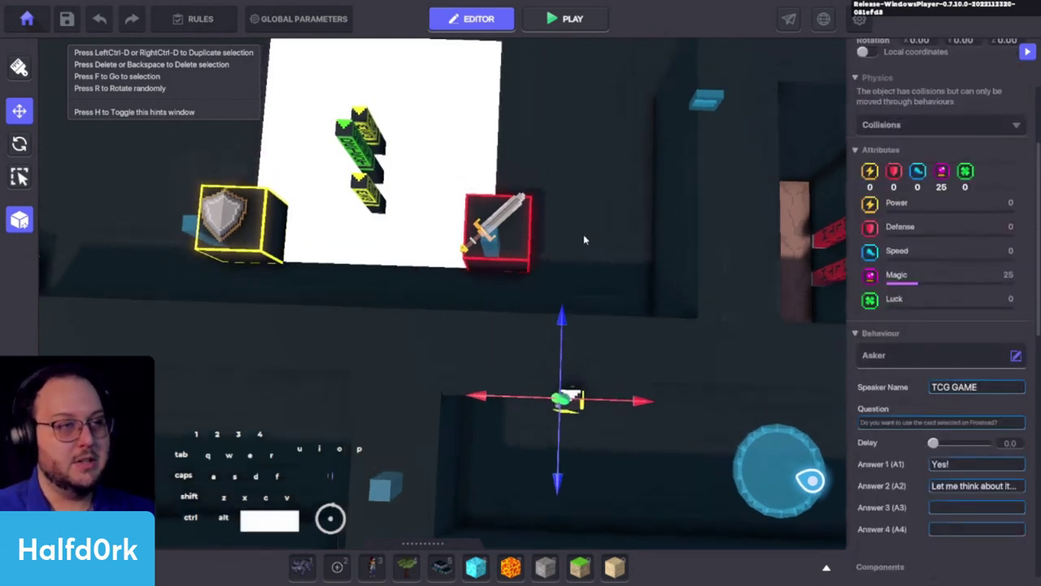
pyautogui.press('w')
pyautogui.press('a')
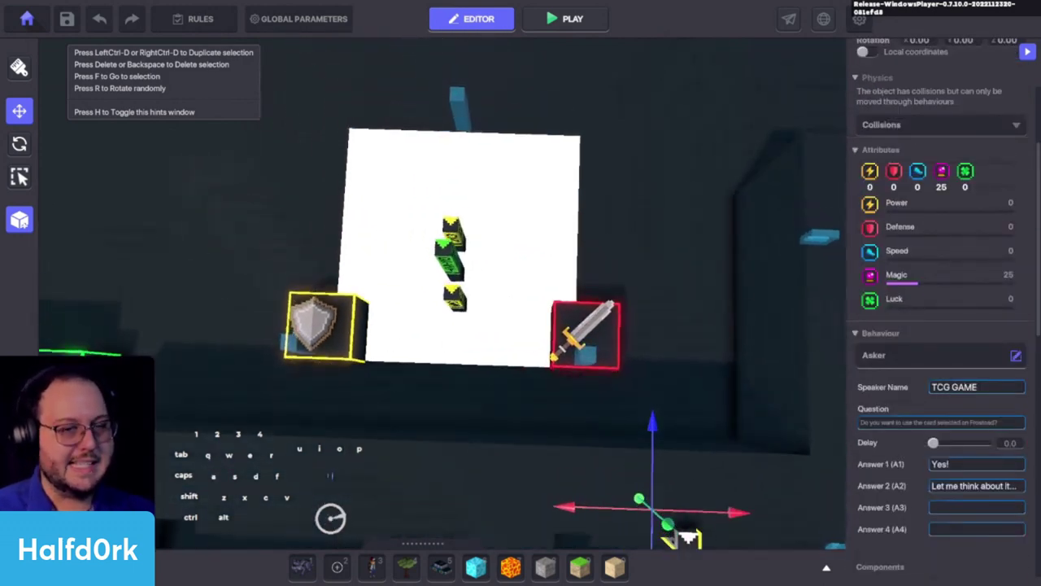
pyautogui.scroll(-5, 969, 300)
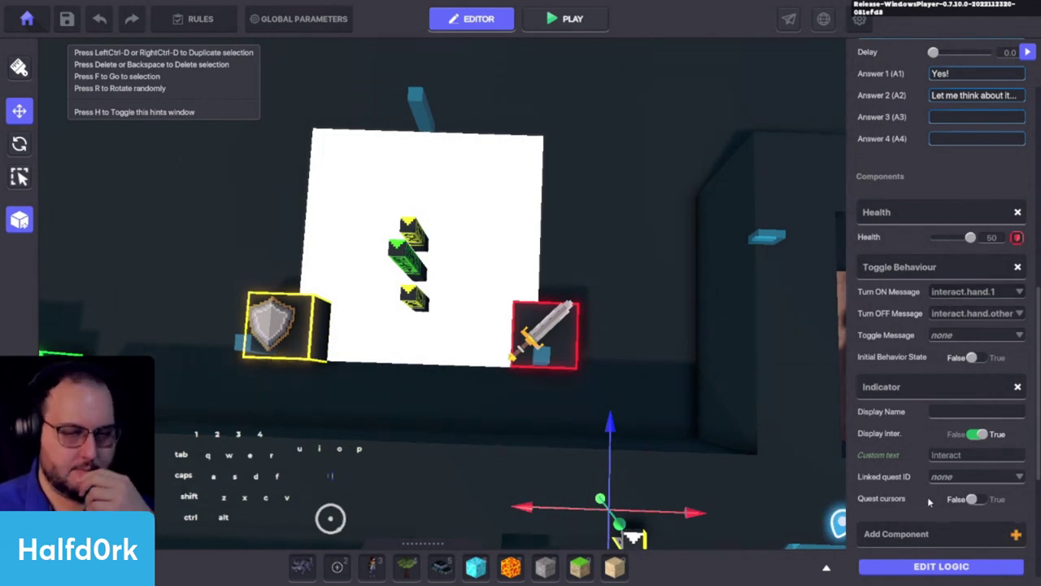
pyautogui.click(923, 566)
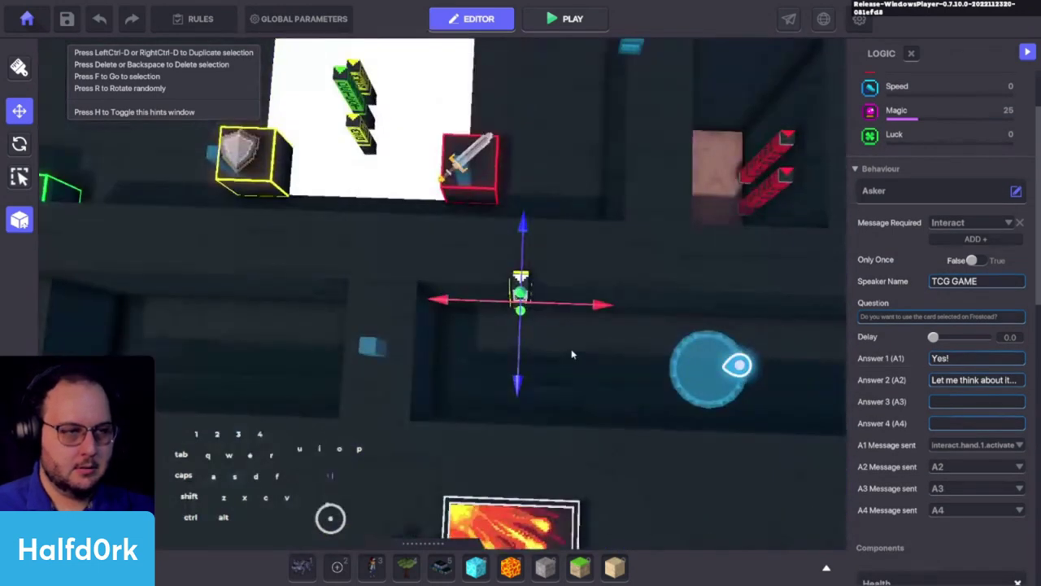
# Duplicate the Asker entity, place the copy above the Heat Spray card at X 41.50, Z 46.50, and select it.
pyautogui.hotkey('ctrl', 'd')
pyautogui.keyDown('shift'); pyautogui.moveTo(543, 385); pyautogui.dragTo(574, 348); pyautogui.keyUp('shift')
pyautogui.press('f')
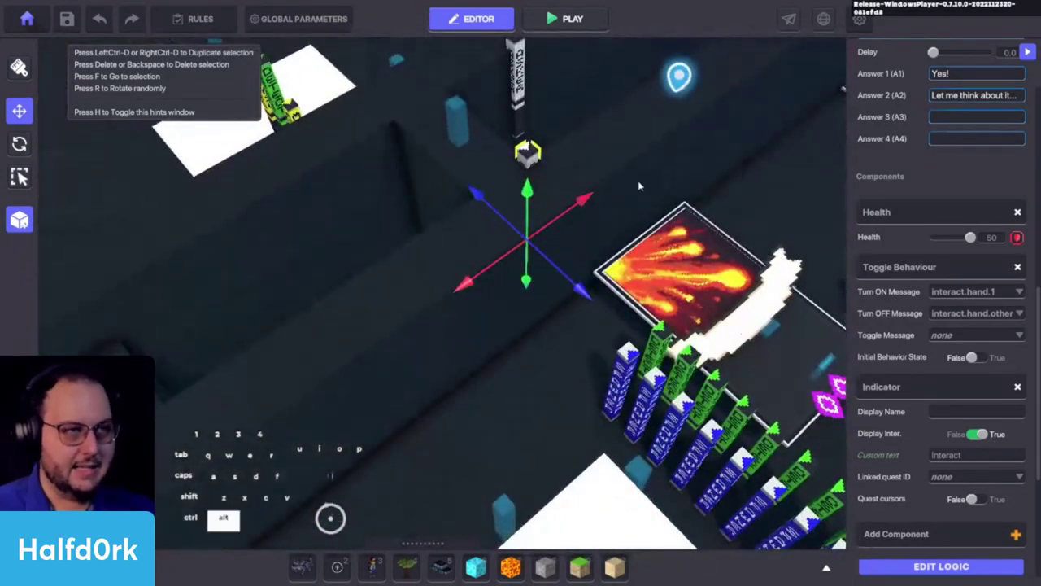
pyautogui.keyDown('alt'); pyautogui.moveTo(640, 186); pyautogui.dragTo(567, 258); pyautogui.keyUp('alt')
pyautogui.click(533, 292)
pyautogui.click(540, 291)
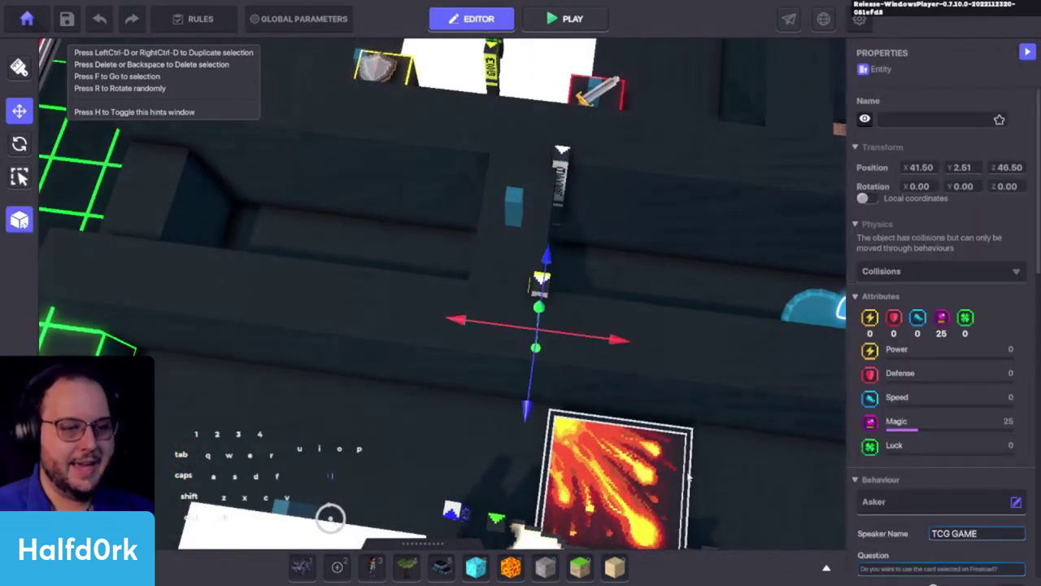
# Set the duplicated Asker's question to "Do you want to use the card selected on your Firefly?".
pyautogui.press('c')
pyautogui.press('f')
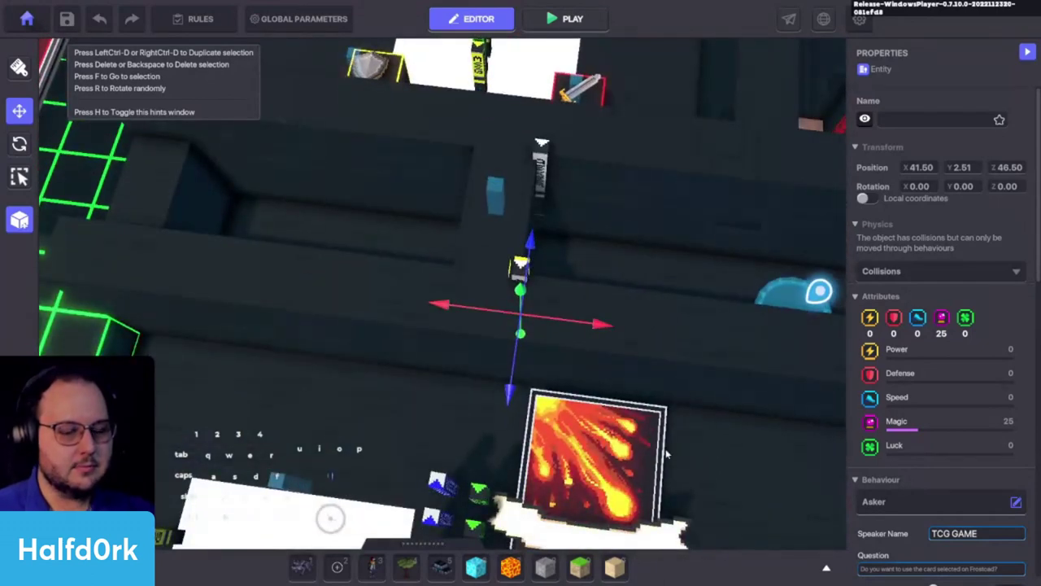
pyautogui.keyDown('alt'); pyautogui.moveTo(672, 403); pyautogui.dragTo(734, 321); pyautogui.keyUp('alt')
pyautogui.scroll(-10, 894, 428)
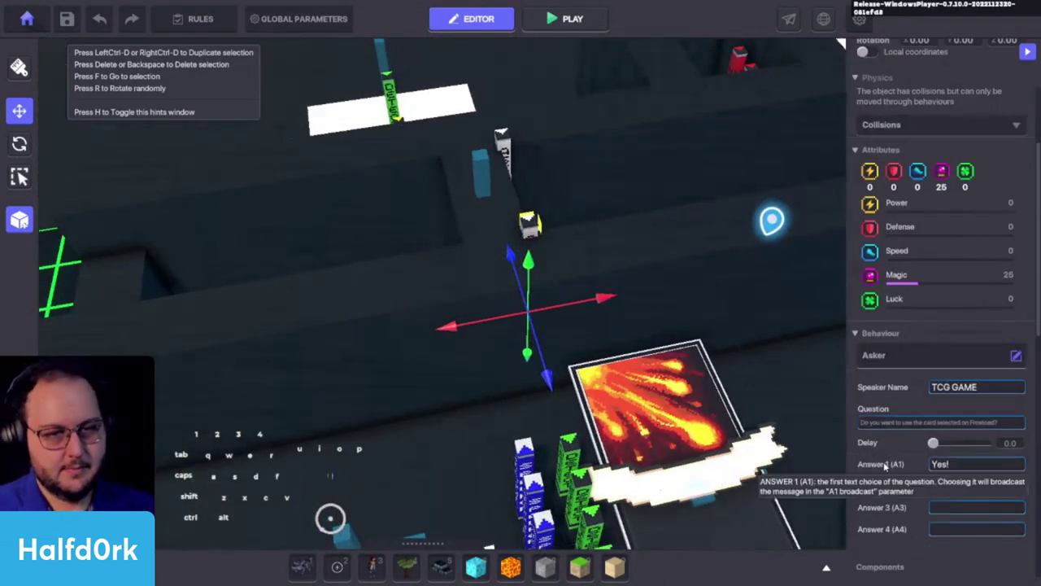
pyautogui.scroll(-2, 891, 478)
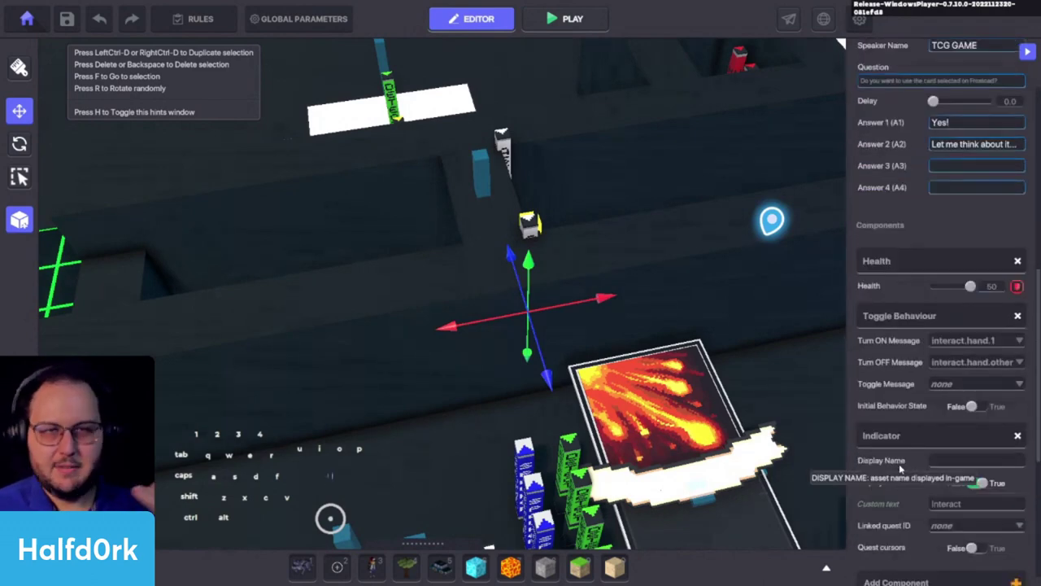
pyautogui.scroll(2, 912, 439)
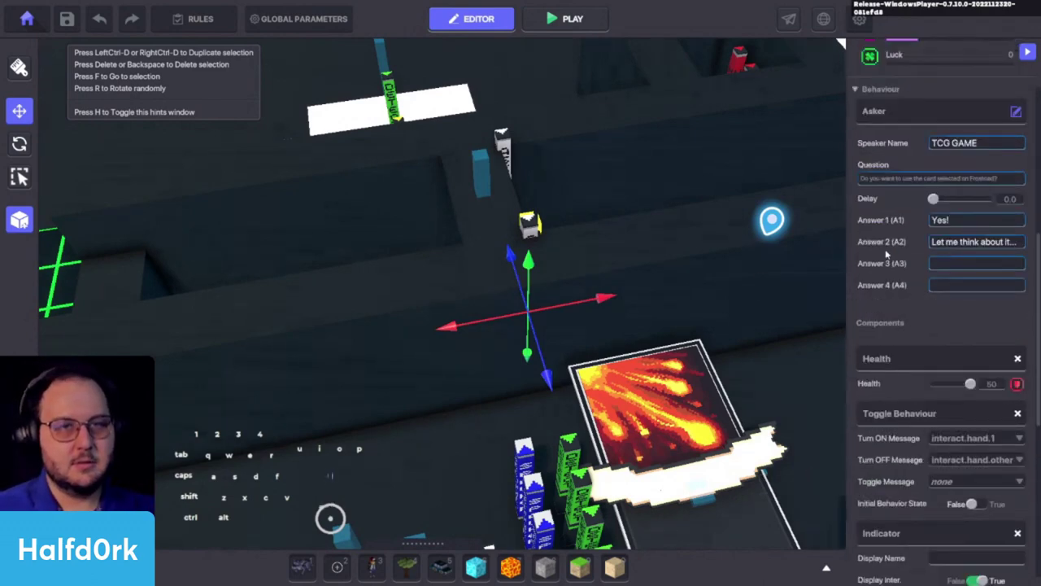
pyautogui.scroll(-2, 916, 312)
pyautogui.scroll(3, 906, 364)
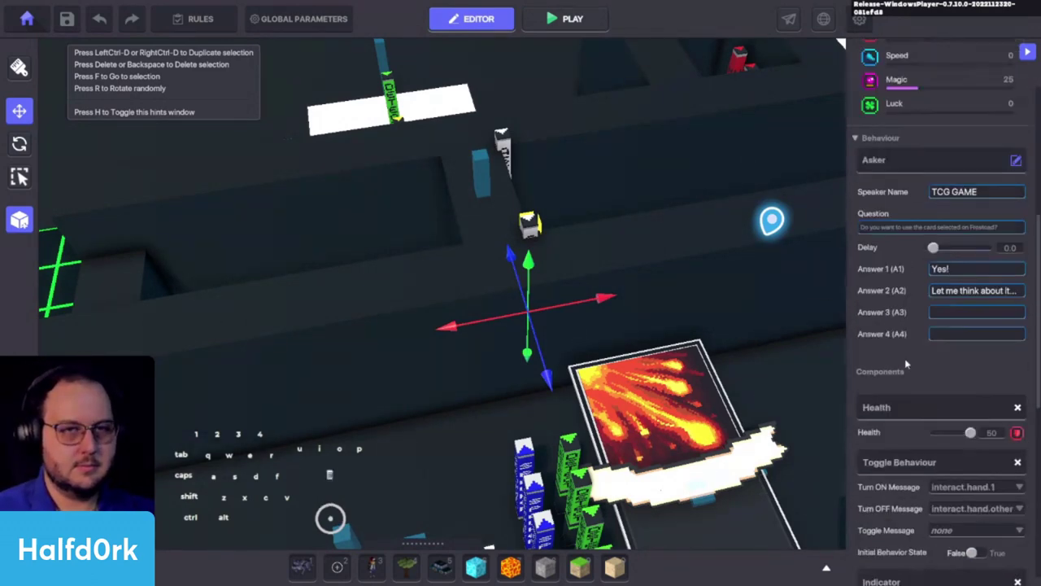
pyautogui.doubleClick(978, 228)
pyautogui.write('you Firefly?')
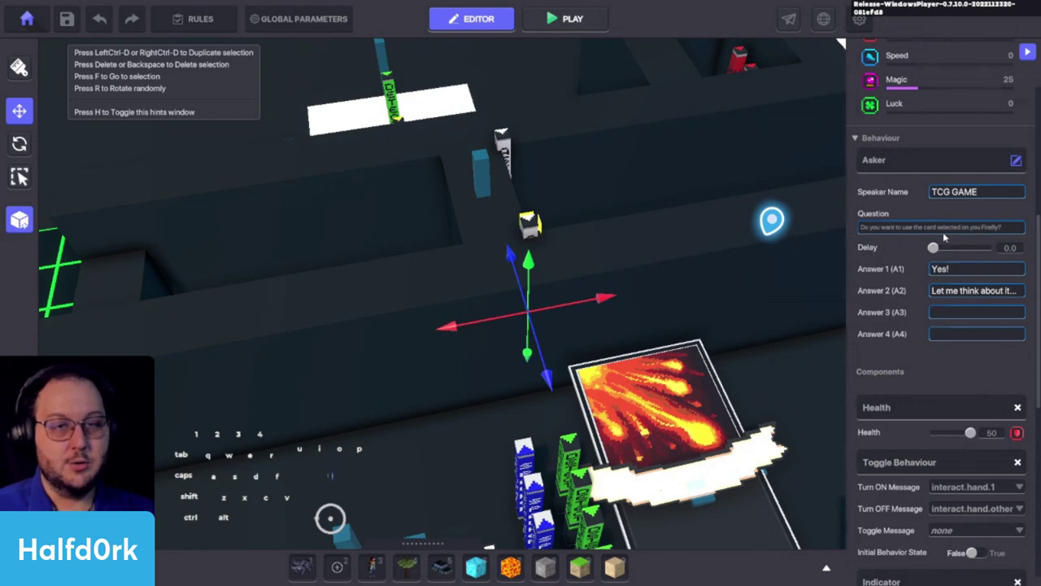
pyautogui.scroll(-2, 923, 399)
pyautogui.scroll(2, 925, 421)
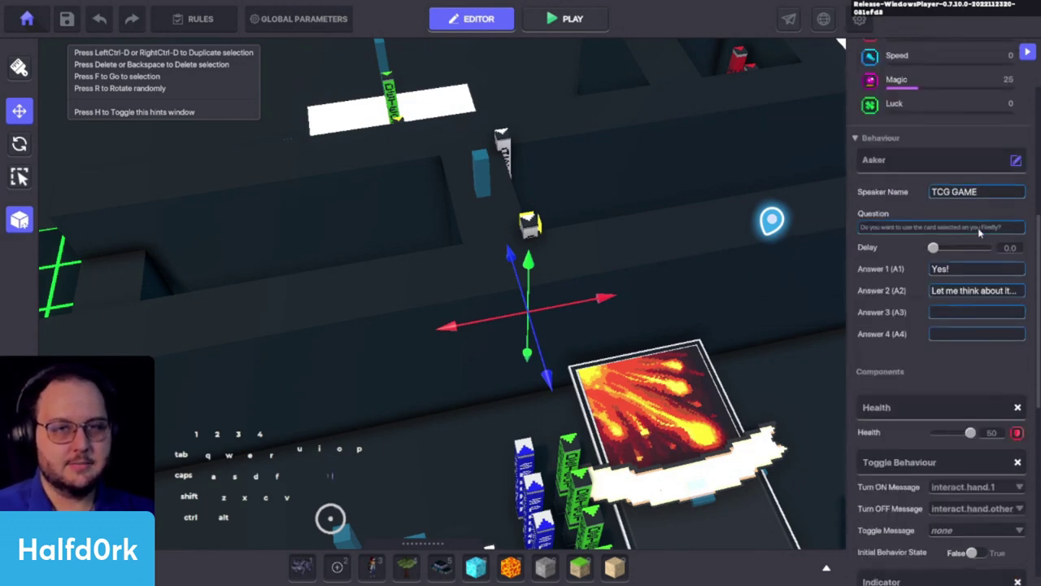
# Open the duplicated Asker's logic and review its sent messages, Health, Toggle Behaviour and Indicator settings.
pyautogui.scroll(-5, 923, 423)
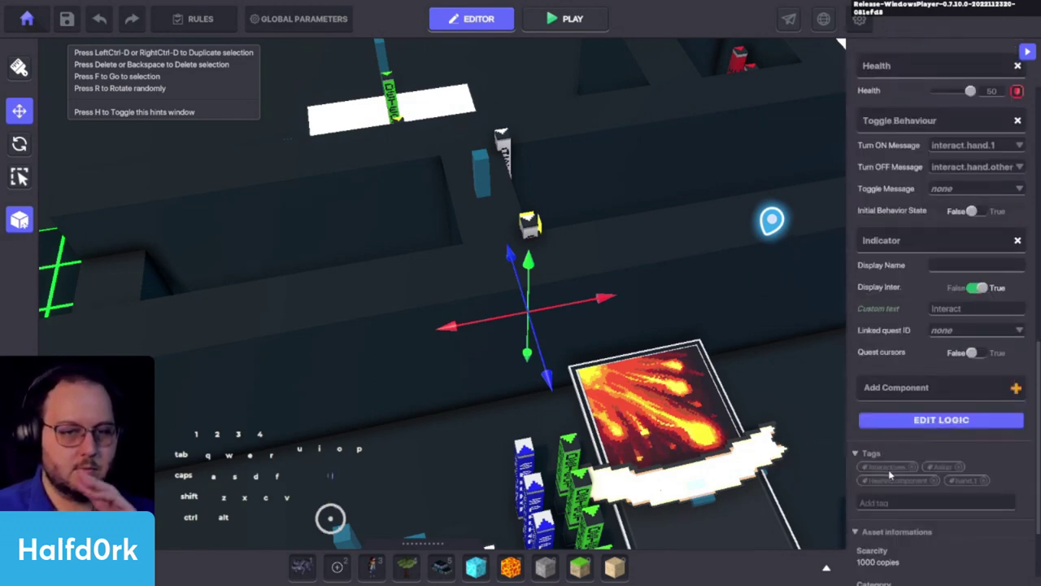
pyautogui.click(924, 420)
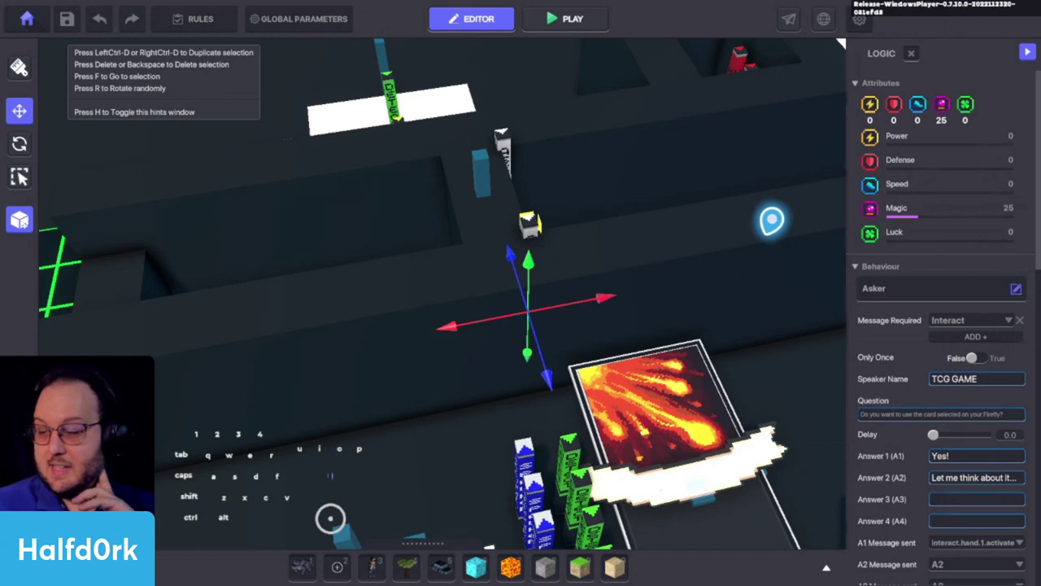
pyautogui.scroll(-3, 897, 481)
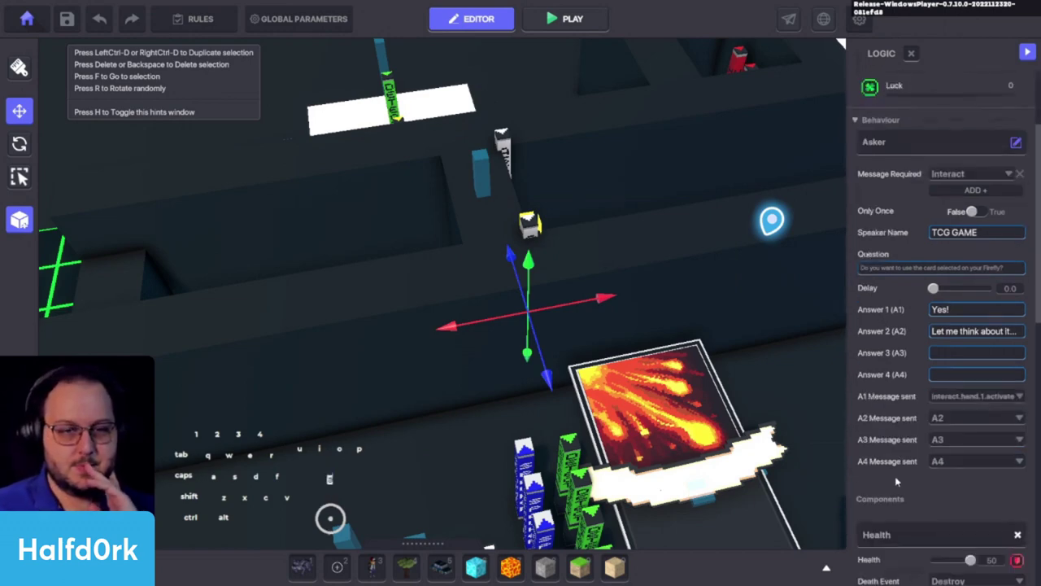
pyautogui.scroll(-2, 896, 480)
pyautogui.scroll(1, 897, 462)
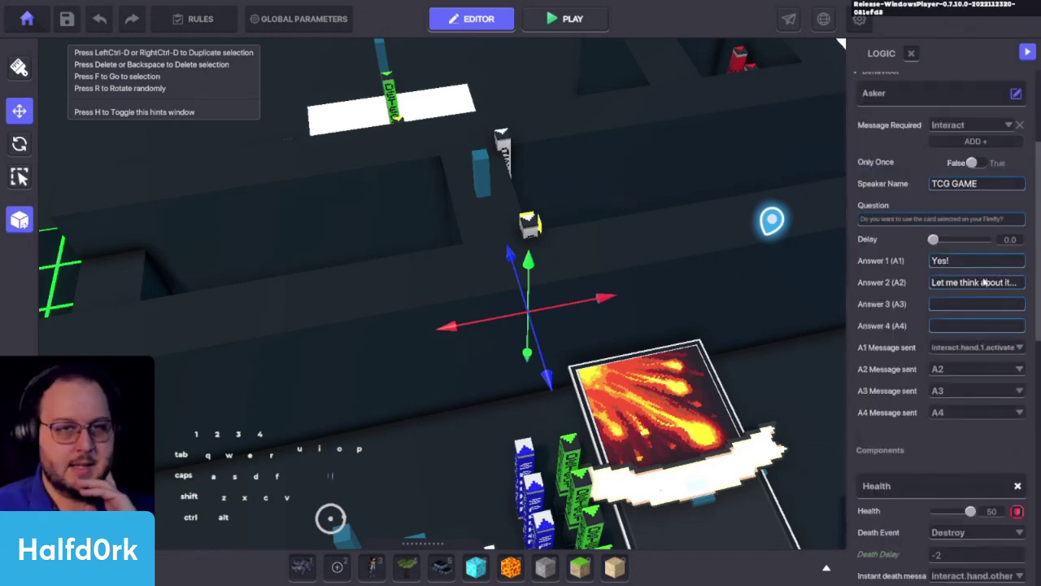
pyautogui.scroll(-2, 985, 282)
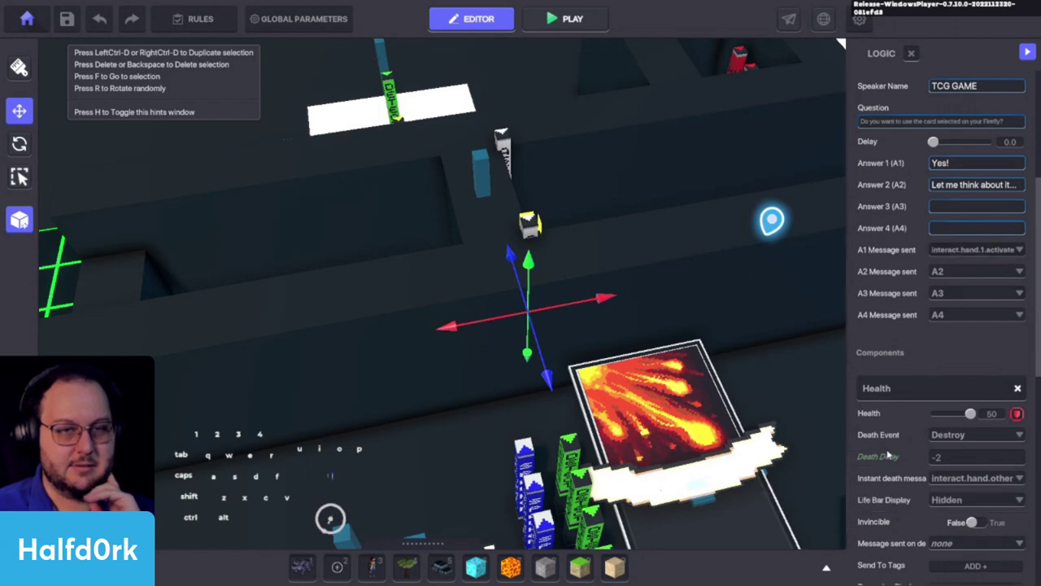
pyautogui.scroll(-6, 889, 459)
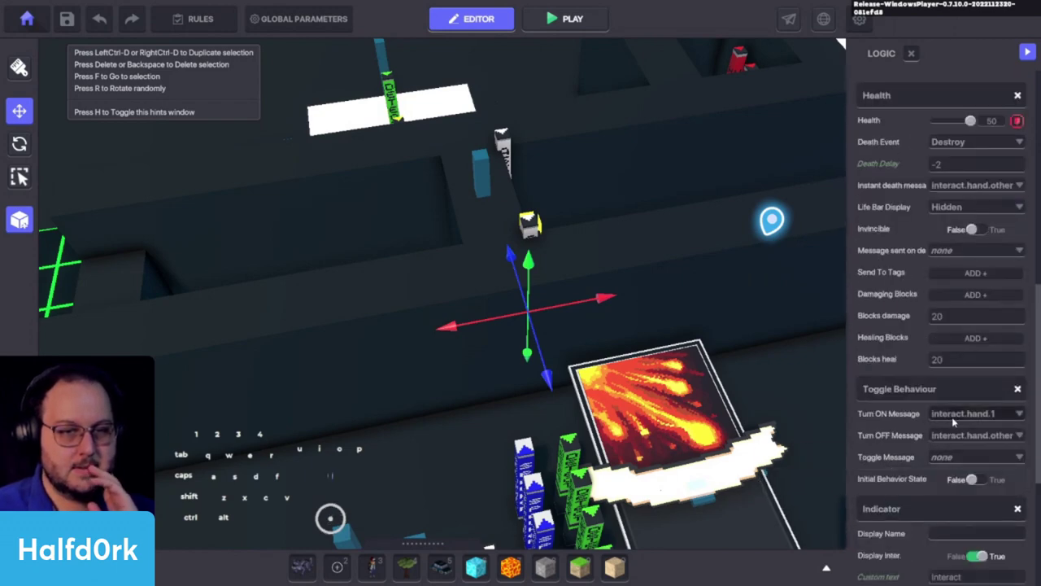
pyautogui.scroll(-5, 879, 434)
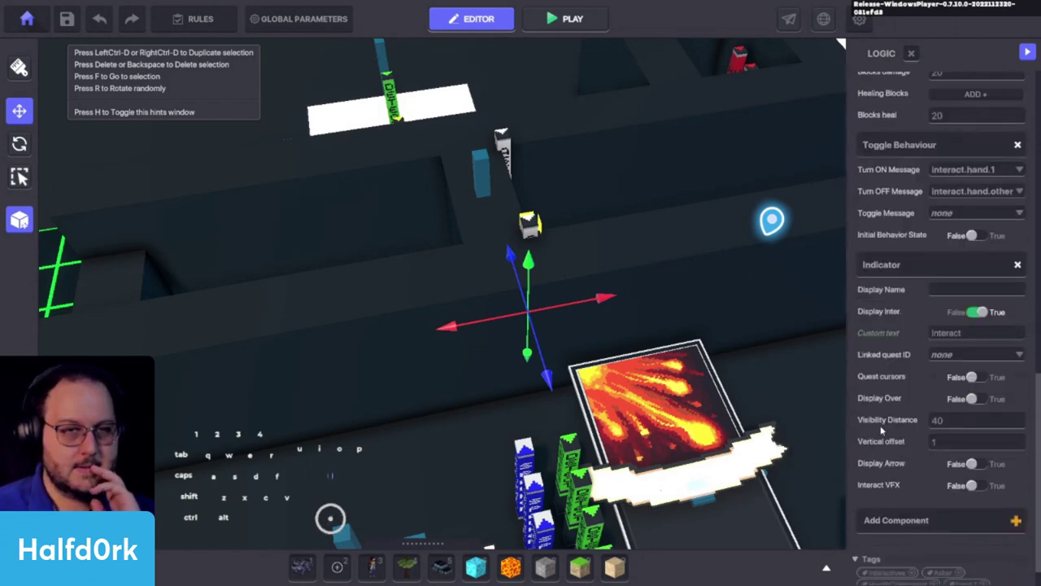
pyautogui.moveTo(882, 432)
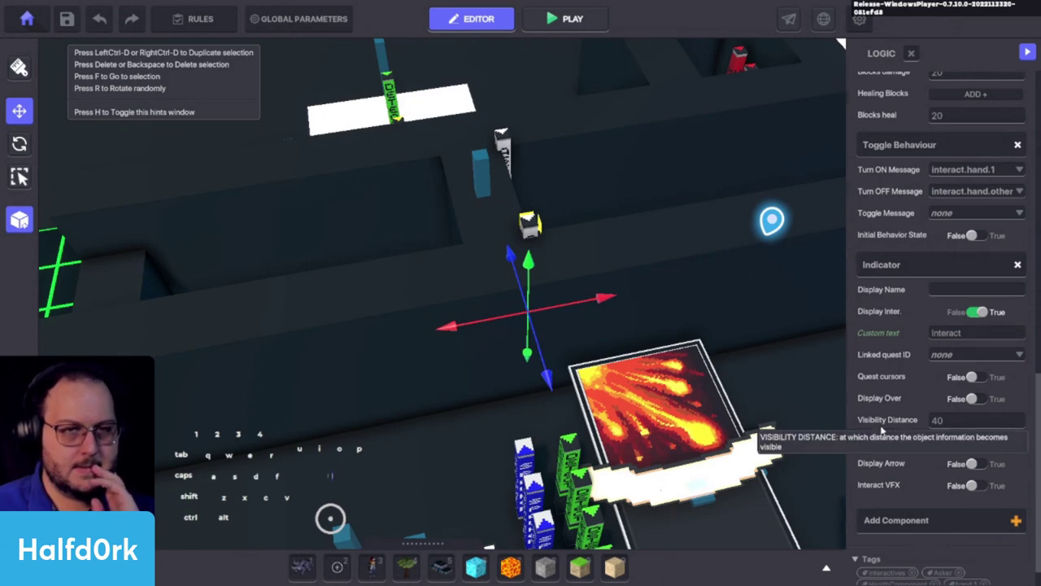
pyautogui.moveTo(927, 215)
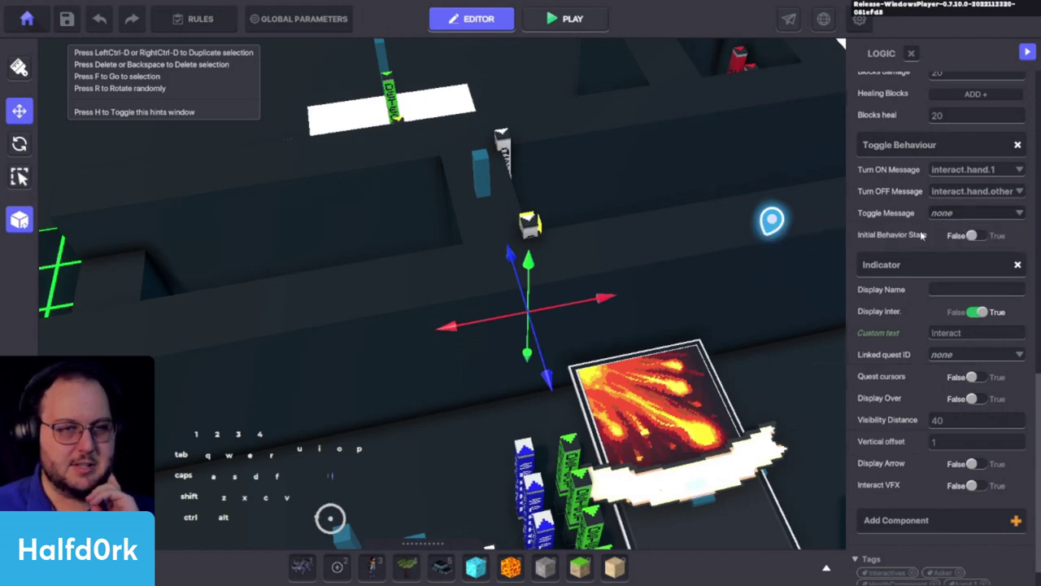
pyautogui.scroll(5, 914, 451)
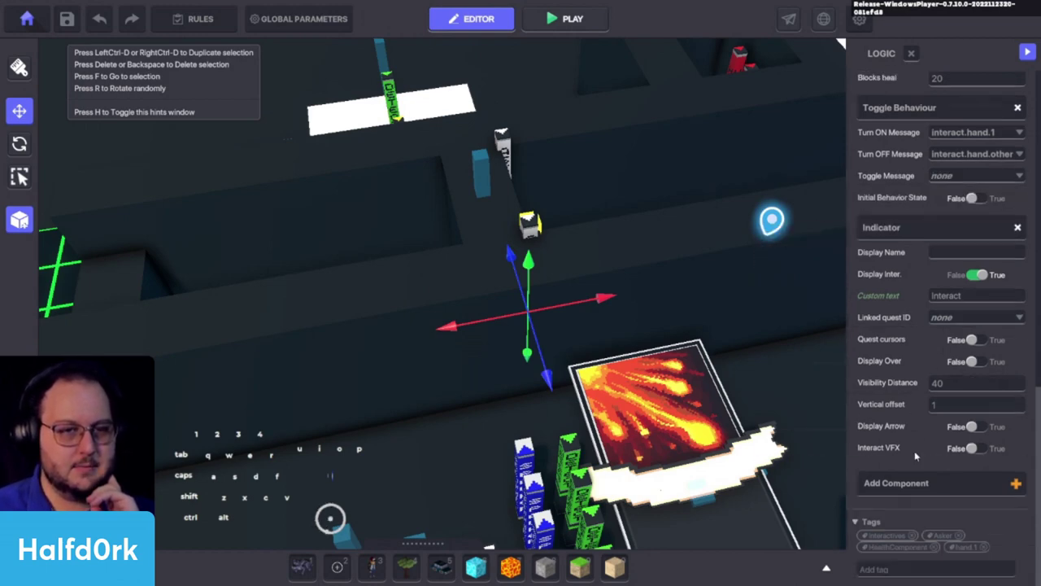
pyautogui.scroll(1, 916, 452)
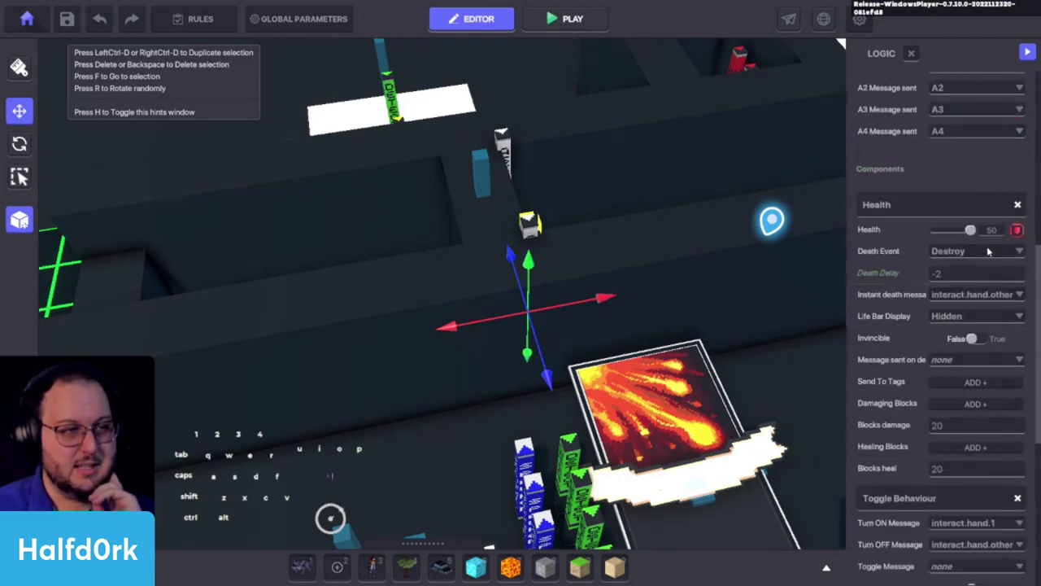
pyautogui.scroll(6, 899, 298)
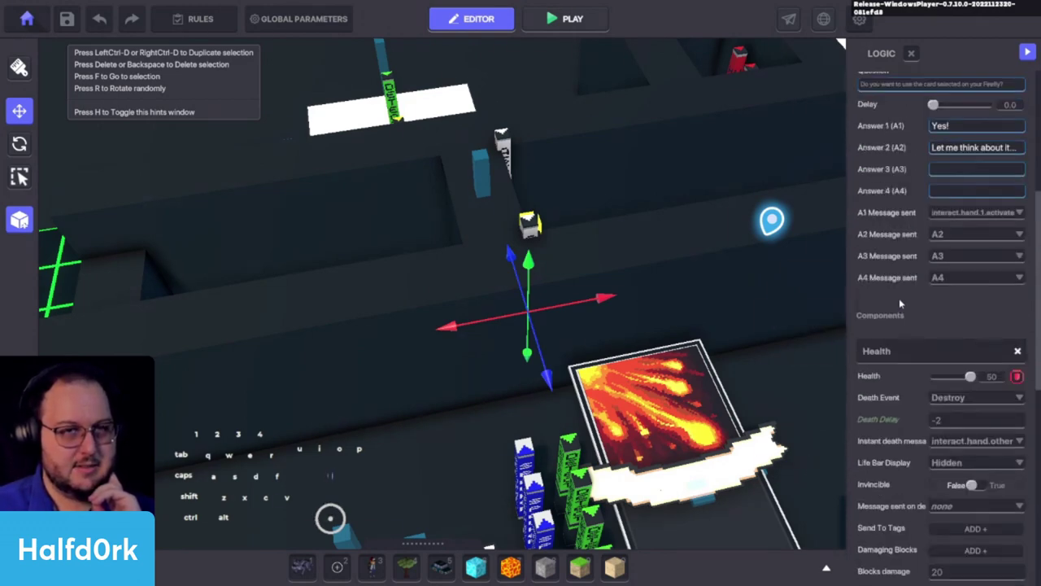
# Compare the Heat Spray card with the duplicated Asker beside it, selecting each to check its components and tags.
pyautogui.keyDown('alt'); pyautogui.moveTo(602, 233); pyautogui.dragTo(582, 320); pyautogui.keyUp('alt')
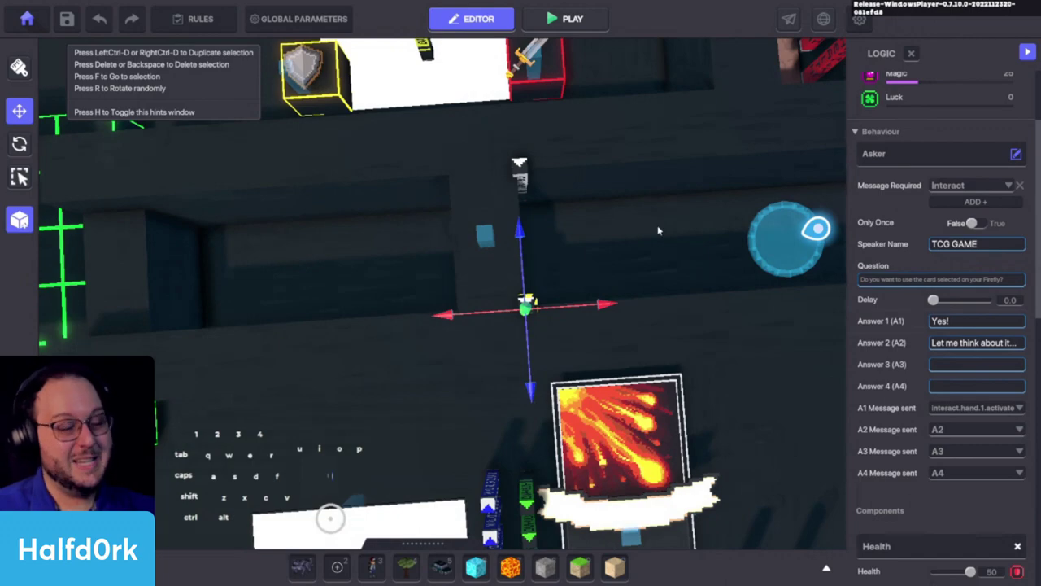
pyautogui.moveTo(659, 231); pyautogui.dragTo(518, 257, button='right')
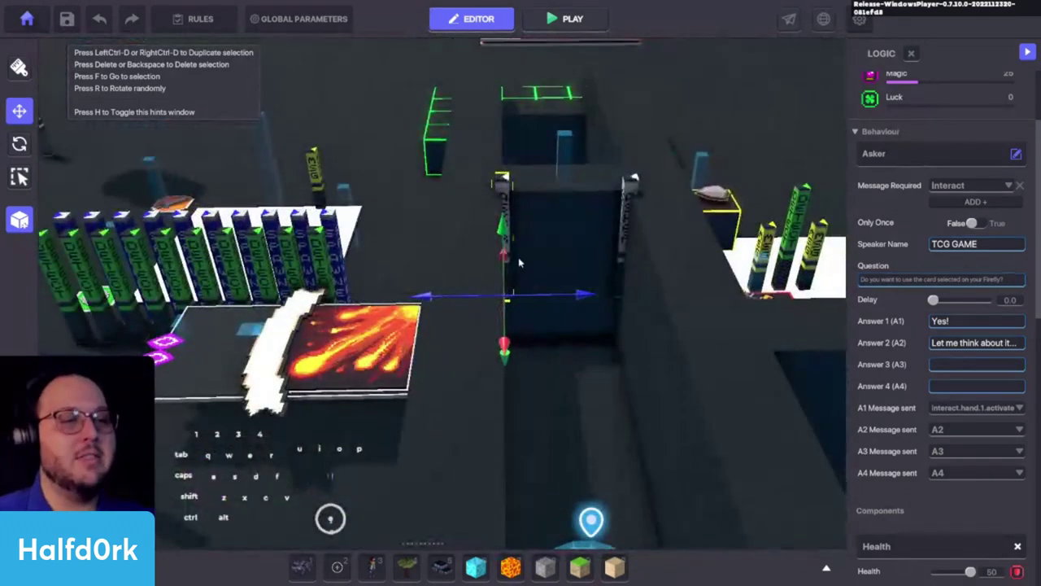
pyautogui.click(345, 354)
pyautogui.press('d')
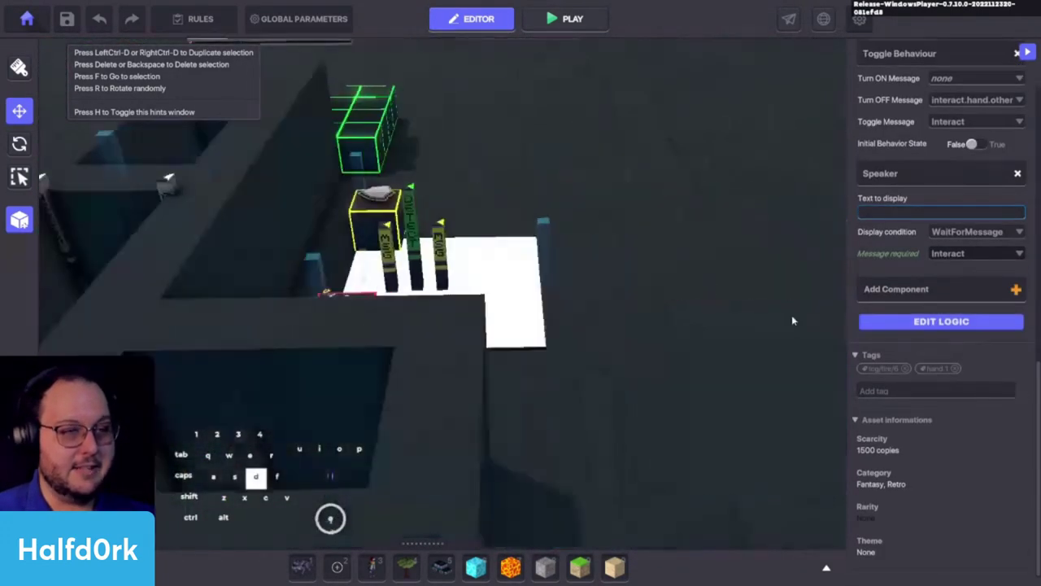
pyautogui.press('a')
pyautogui.press('a')
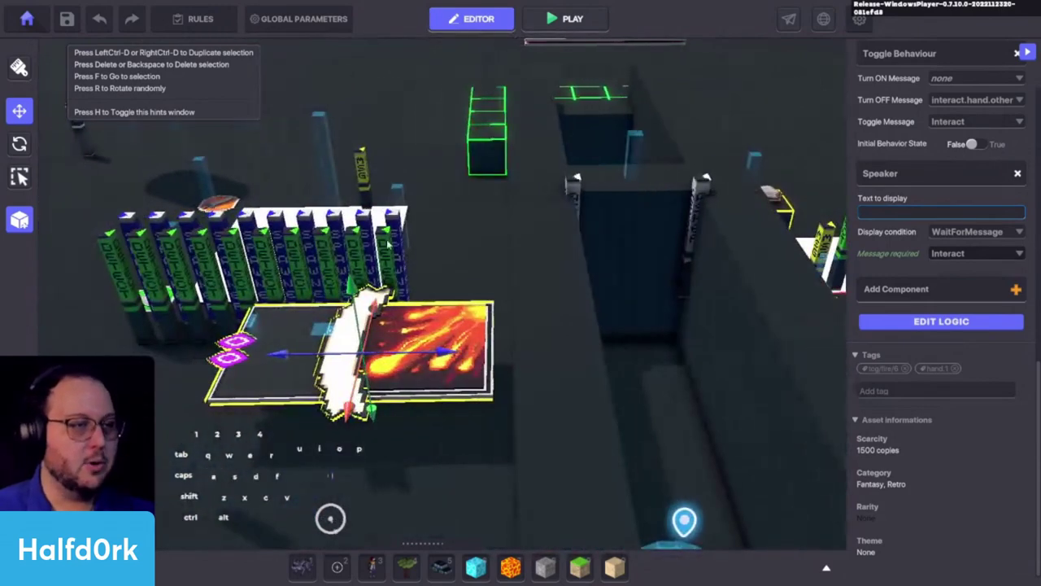
pyautogui.click(580, 201)
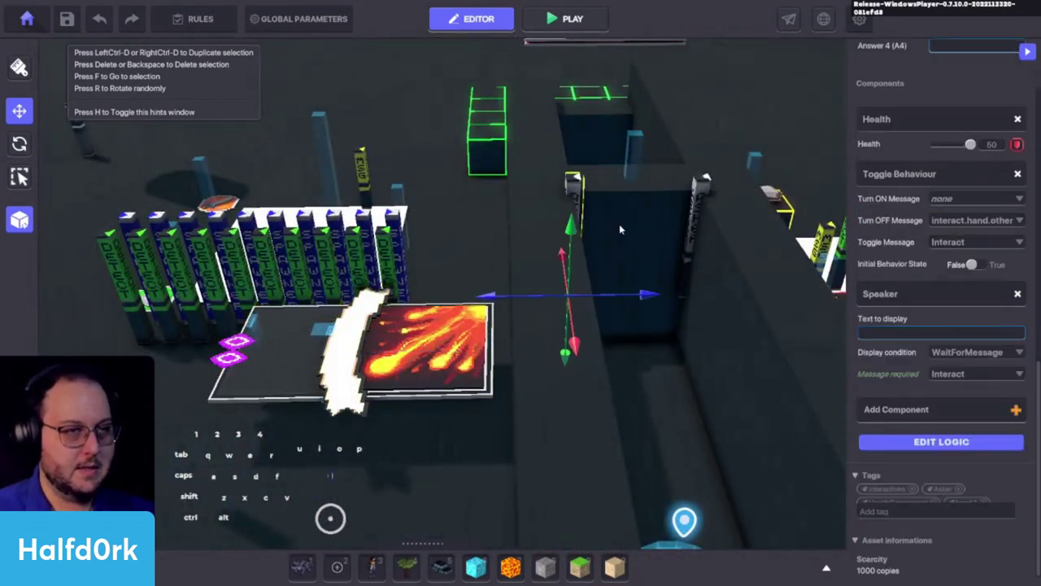
pyautogui.press('f')
pyautogui.press('alt')
pyautogui.moveTo(511, 390); pyautogui.dragTo(512, 419, button='right')
pyautogui.press('c')
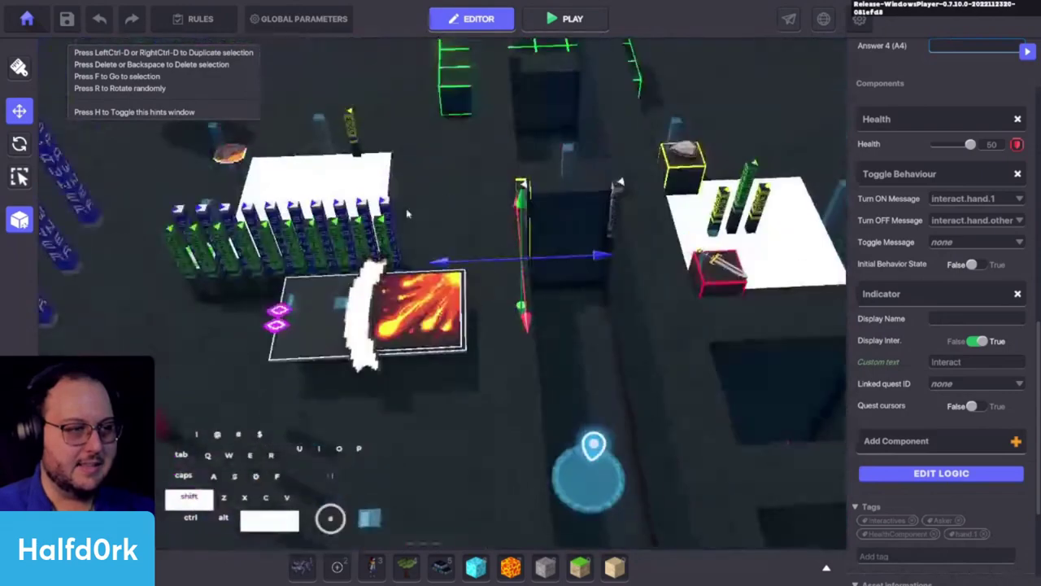
# Shift the TCG_Heat-Spray card along the X axis to X 43.99, over its spawn marker.
pyautogui.click(410, 319)
pyautogui.press('f')
pyautogui.keyDown('alt'); pyautogui.moveTo(412, 318); pyautogui.dragTo(623, 236); pyautogui.keyUp('alt')
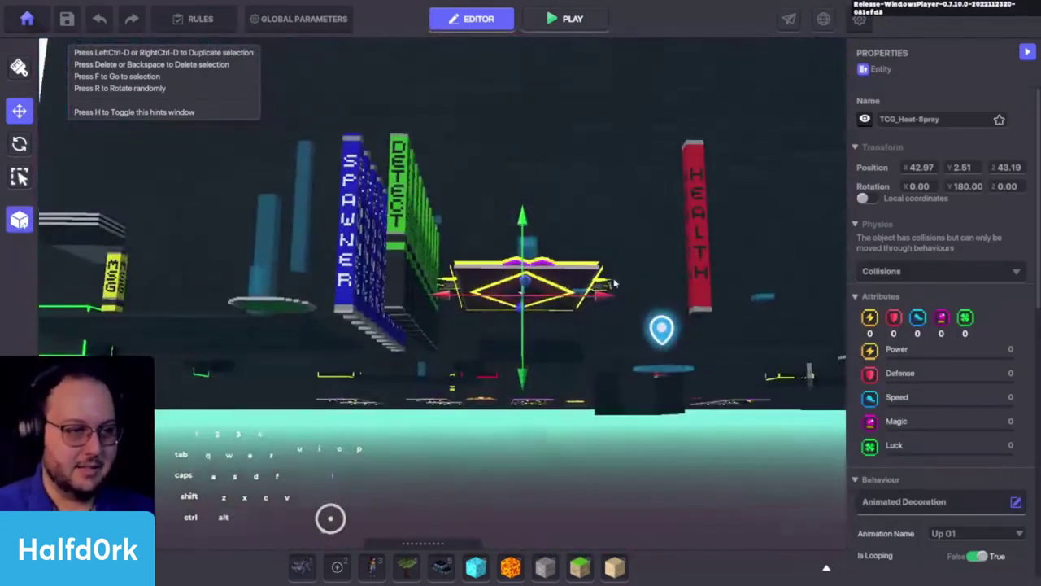
pyautogui.moveTo(603, 296); pyautogui.dragTo(657, 301)
pyautogui.press('w')
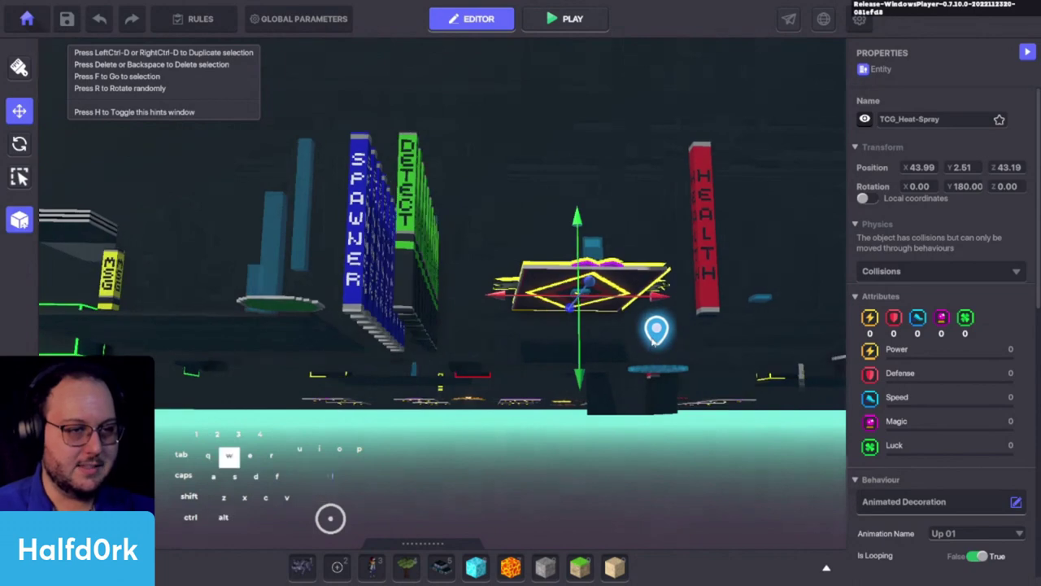
pyautogui.press('w')
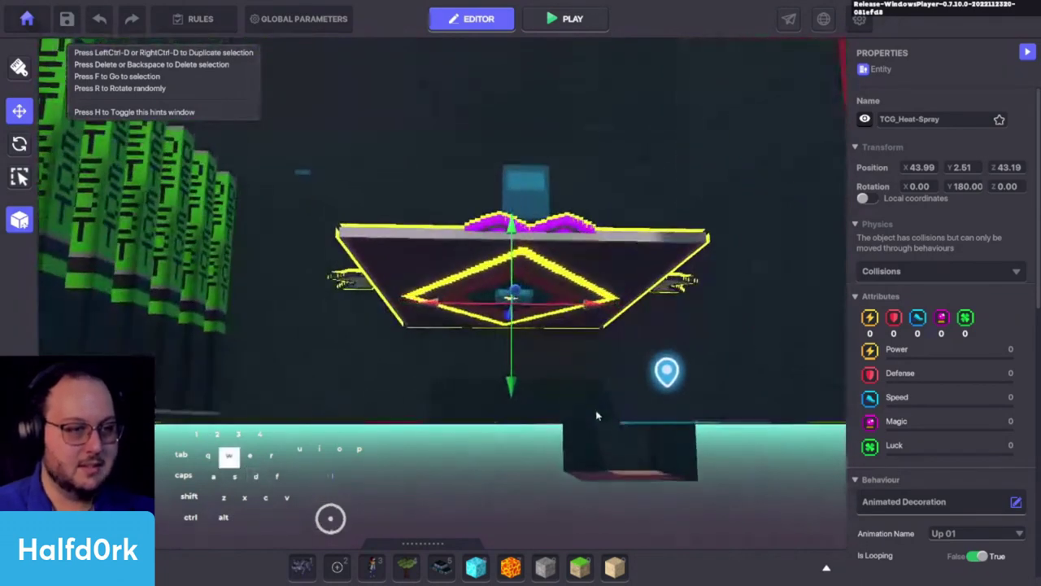
# Select the Card 1 Spawn marker under Heat Spray and the marker between the two cards, and check their components and tags.
pyautogui.press('Escape')
pyautogui.click(517, 291)
pyautogui.click(546, 359)
pyautogui.click(521, 301)
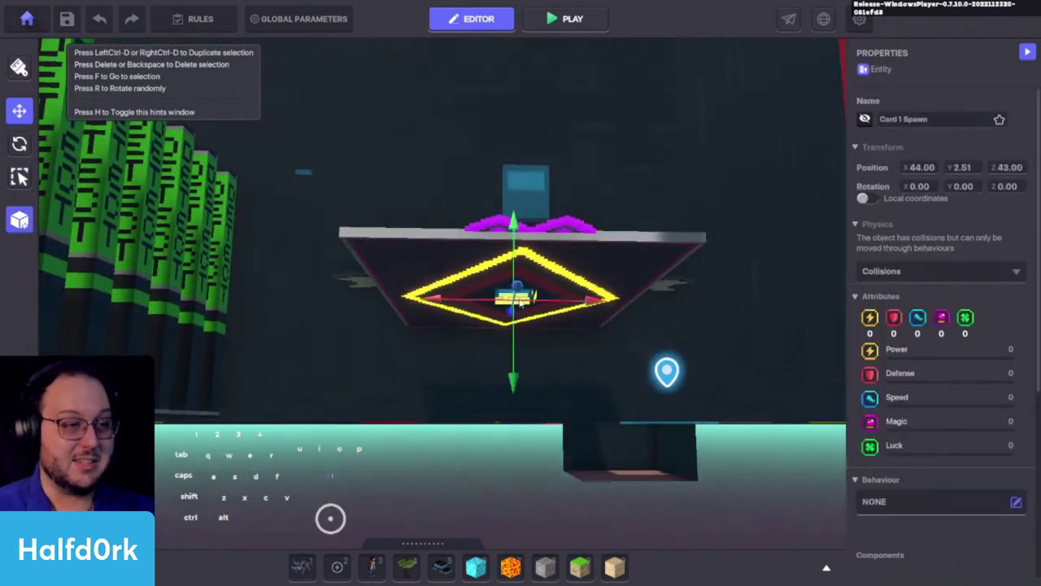
pyautogui.keyDown('alt'); pyautogui.moveTo(682, 244); pyautogui.dragTo(680, 394); pyautogui.keyUp('alt')
pyautogui.scroll(-3, 911, 405)
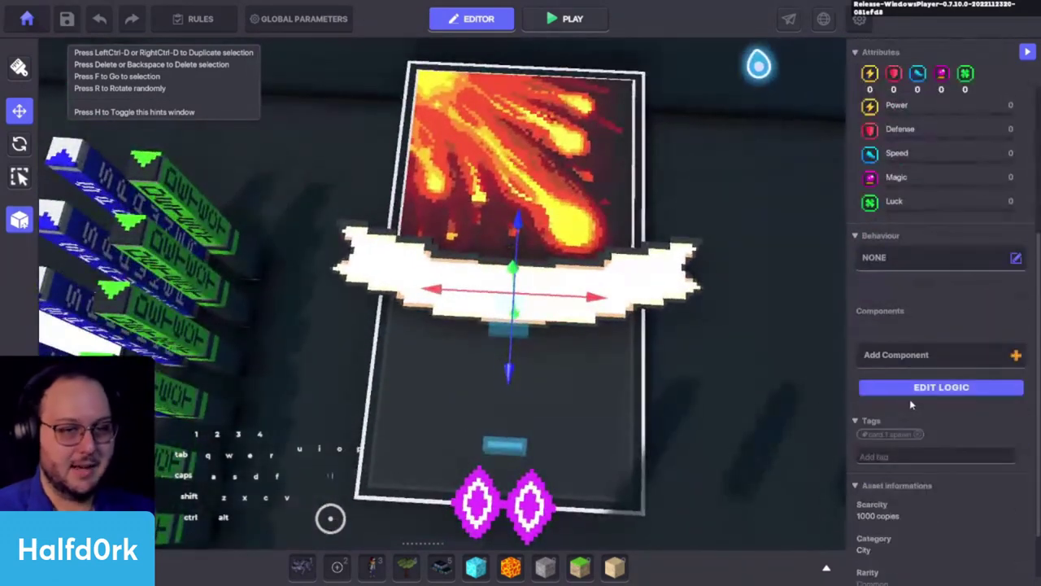
pyautogui.scroll(-3, 821, 370)
pyautogui.press('d')
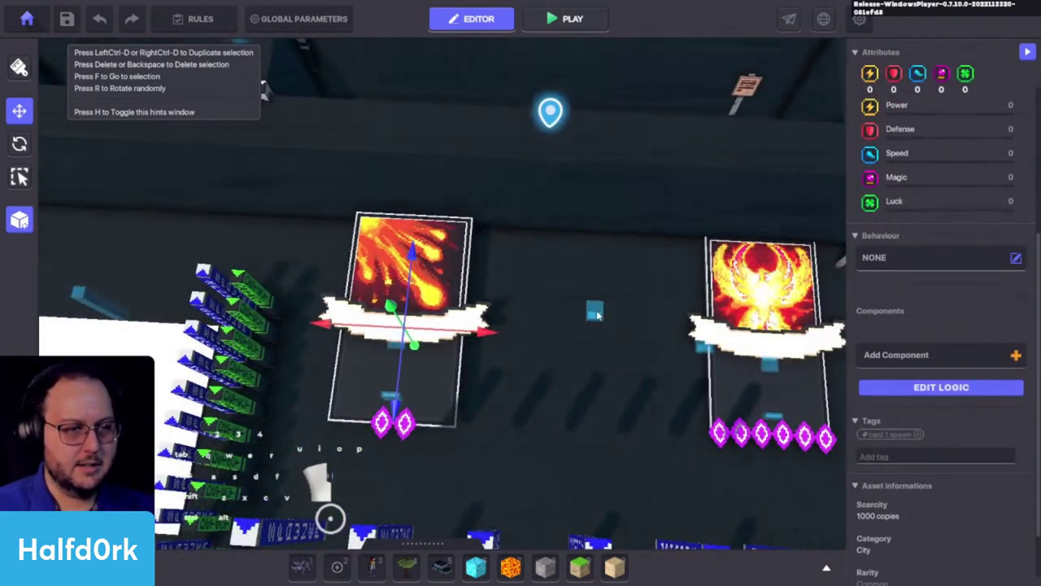
pyautogui.click(596, 314)
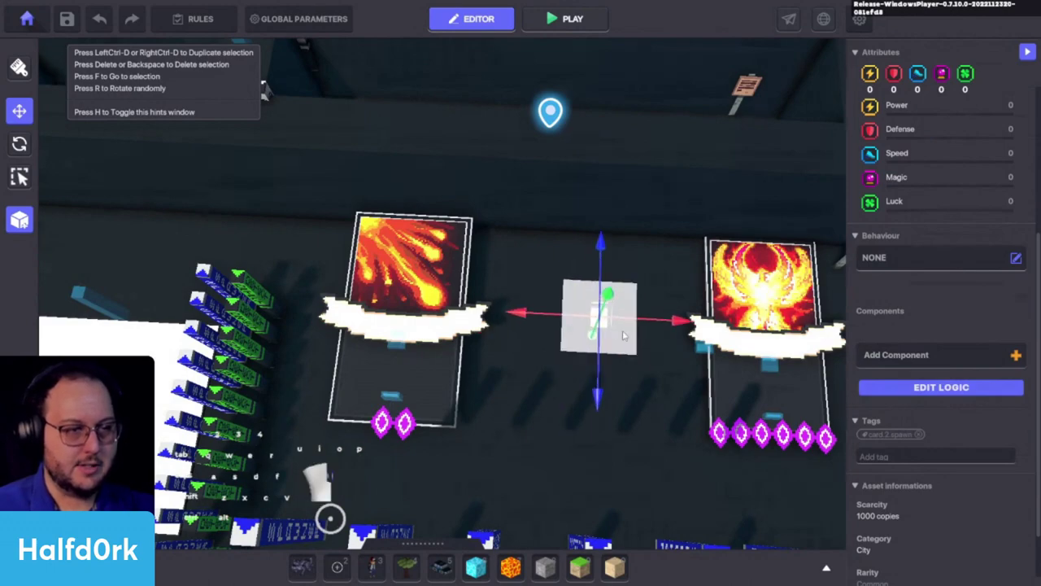
pyautogui.moveTo(623, 336); pyautogui.dragTo(614, 348)
# Raise the TCG_Evolve n4 card beside the empty spawn marker to Y 2.57.
pyautogui.click(781, 383)
pyautogui.press('f')
pyautogui.moveTo(808, 390)
pyautogui.keyDown('alt'); pyautogui.mouseDown()
pyautogui.moveTo(665, 302)
pyautogui.moveTo(630, 337)
pyautogui.moveTo(669, 230)
pyautogui.moveTo(527, 223)
pyautogui.mouseUp(); pyautogui.keyUp('alt')
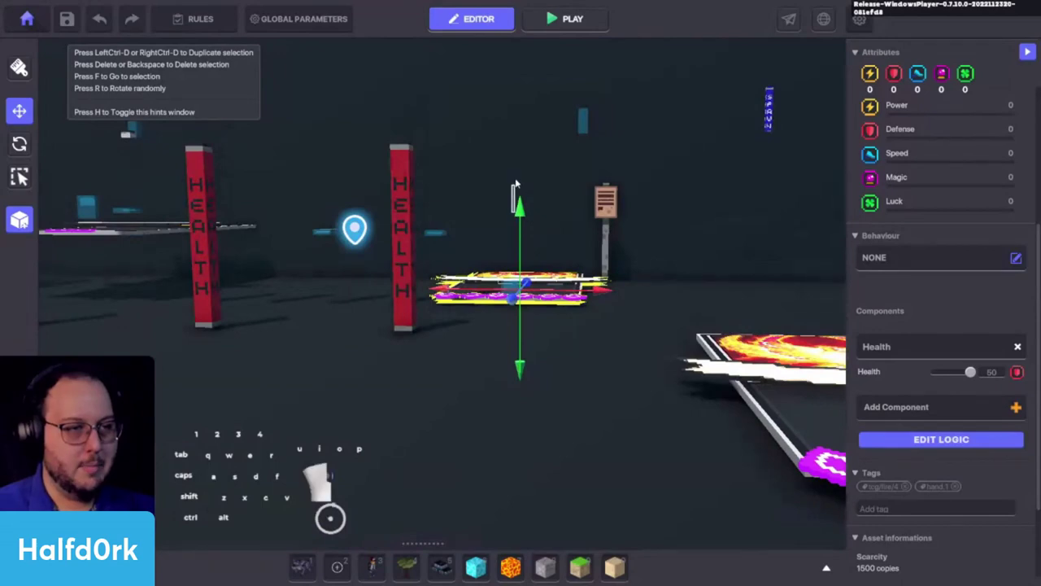
pyautogui.click(515, 185)
pyautogui.click(532, 294)
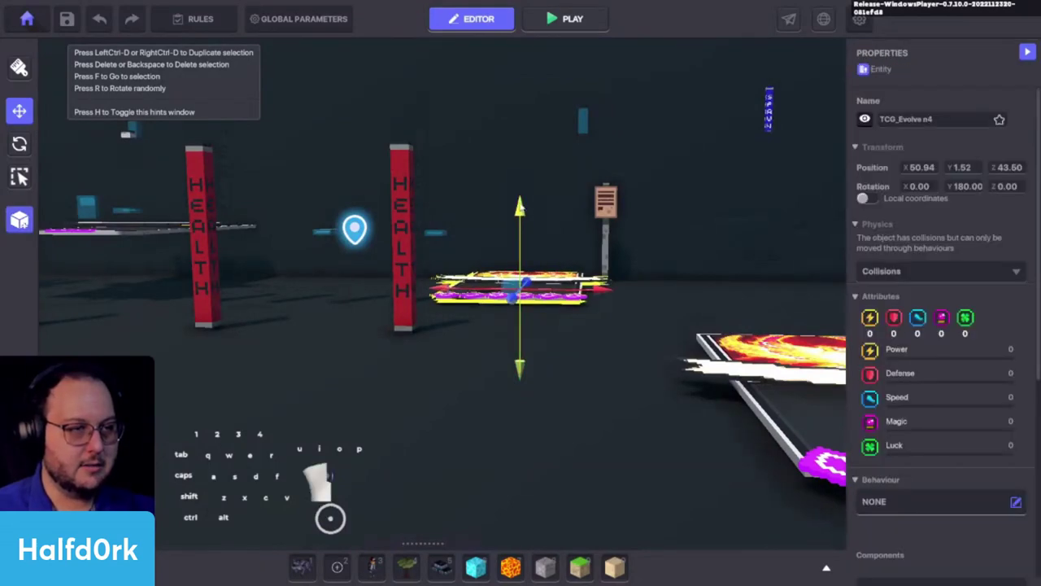
pyautogui.press('f')
# Slide the TCG_Evolve n4 card horizontally toward the Heat Spray card, to X 49.65 and Z 43.17.
pyautogui.press('a')
pyautogui.moveTo(593, 299); pyautogui.dragTo(553, 309)
pyautogui.press('a')
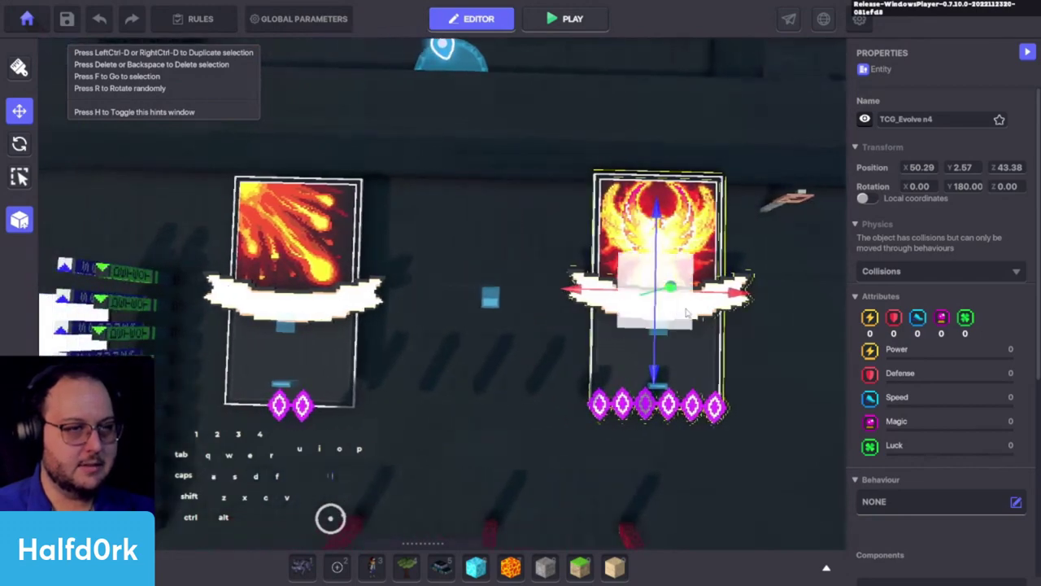
pyautogui.moveTo(635, 311); pyautogui.dragTo(527, 286)
# Check the Card 2 Spawn marker between the two hand cards, survey the other cards, and select TCG_Heat-Spray.
pyautogui.click(490, 298)
pyautogui.hotkey('shift', 'space')
pyautogui.hotkey('shift', 's')
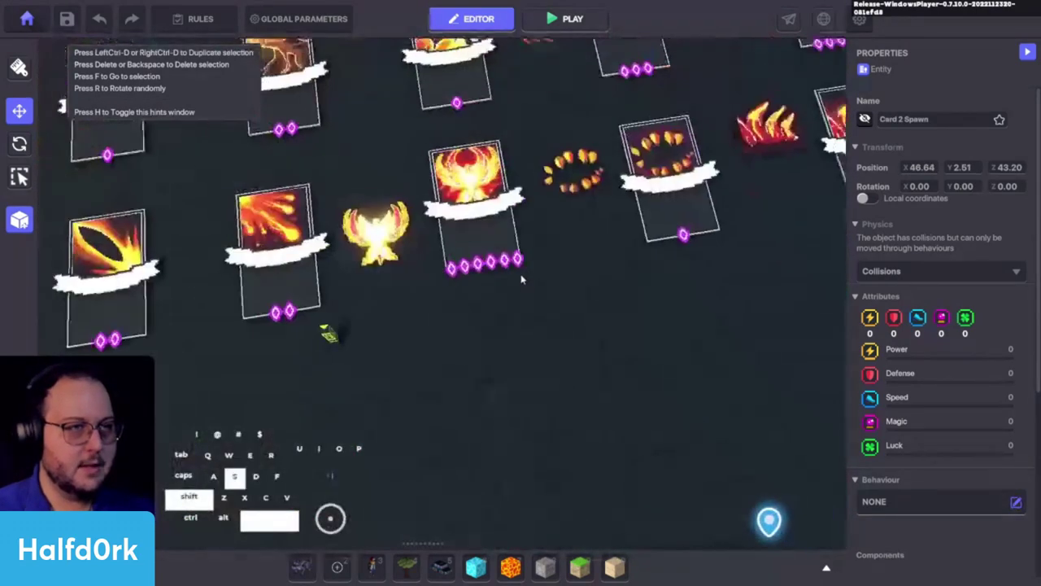
pyautogui.hotkey('shift', 'c')
pyautogui.click(646, 389)
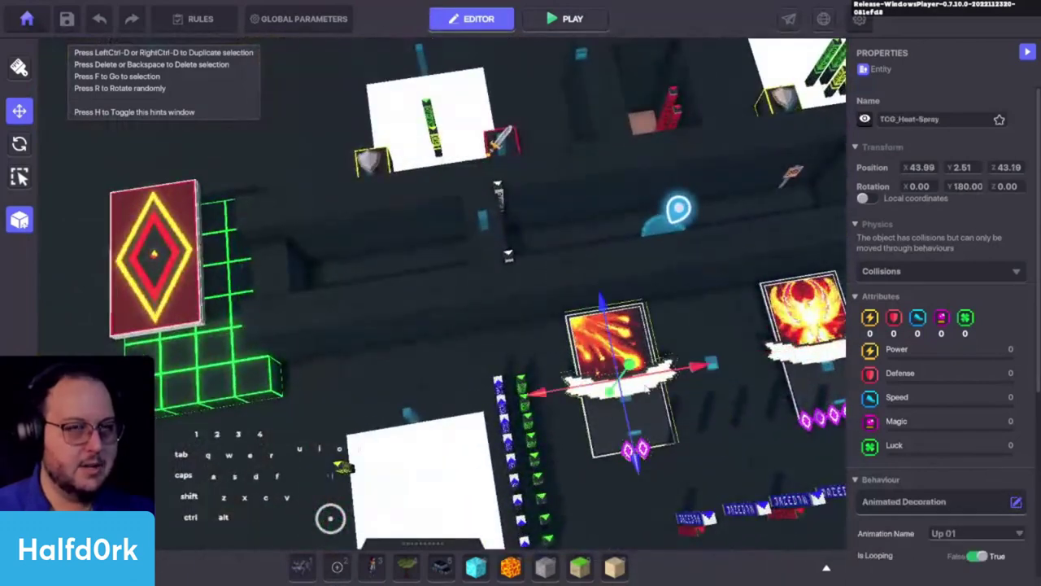
# Search the asset library for "tcg_" and place the TCG_Bug-Bite n2 preset between the Heat Spray and Evolve cards.
pyautogui.press('a')
pyautogui.press('c')
pyautogui.click(423, 542)
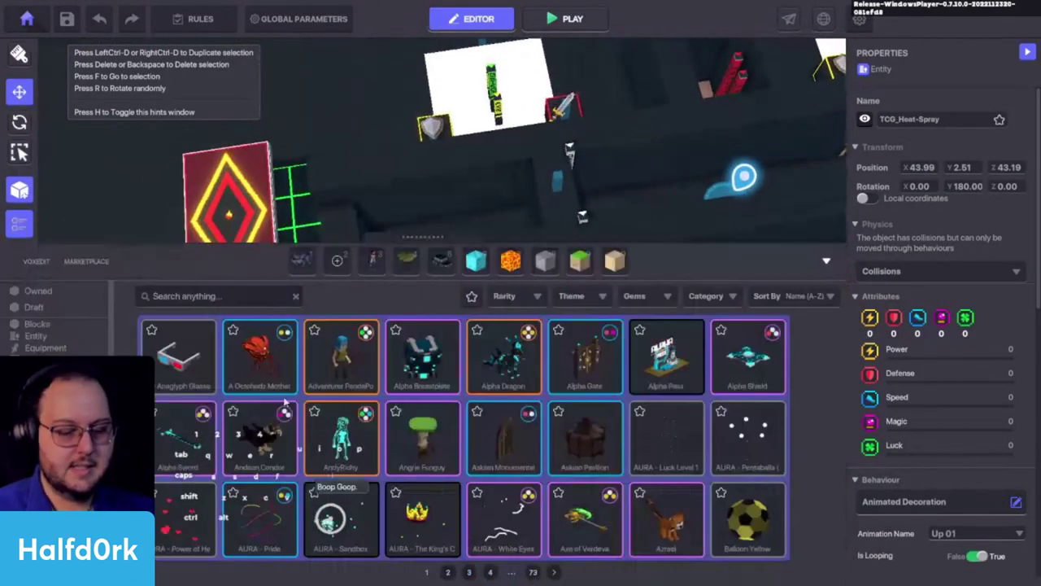
pyautogui.click(228, 298)
pyautogui.write('tcg_')
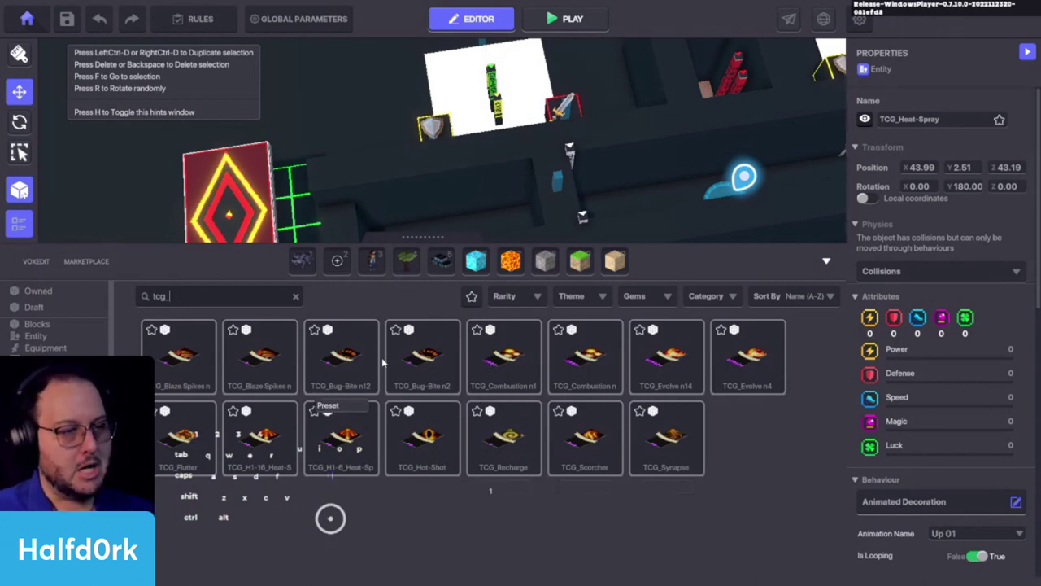
pyautogui.click(446, 358)
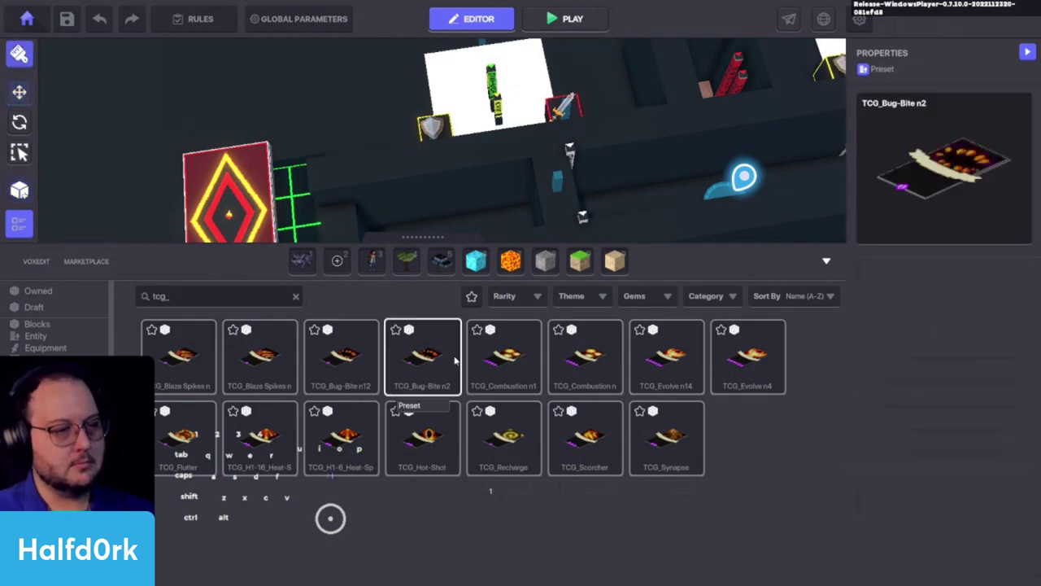
pyautogui.press('Tab')
pyautogui.scroll(2, 681, 358)
pyautogui.press('d')
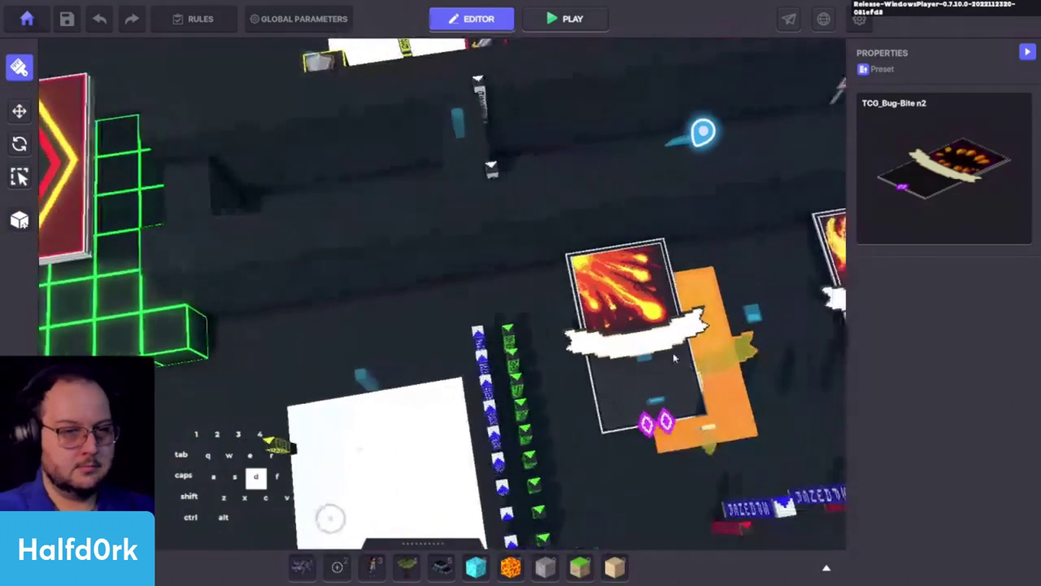
pyautogui.click(627, 319)
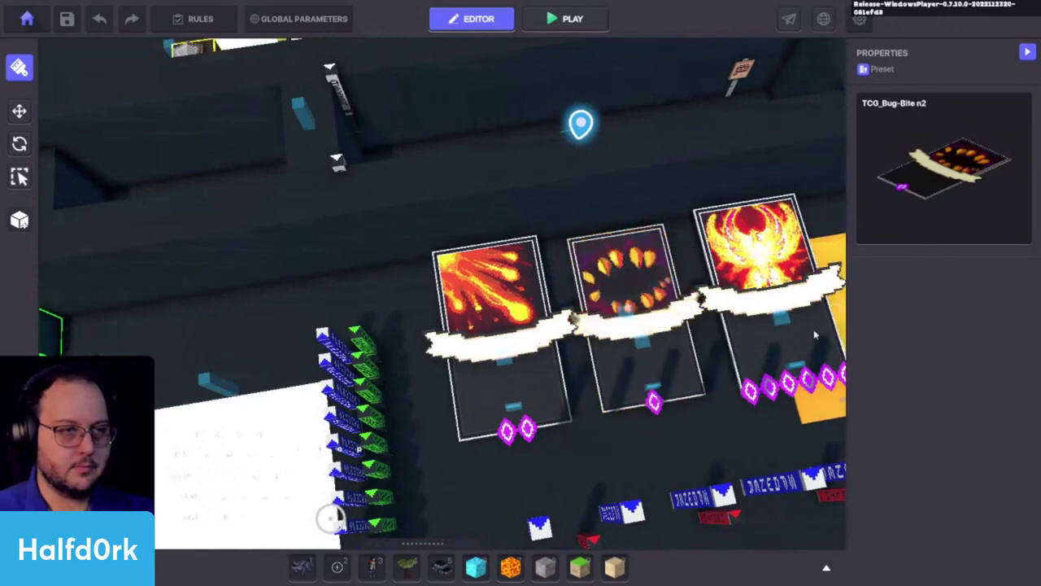
# Move the TCG_Bug-Bite n2 card to X 46.70, Y 2.51, Z 43.34, over the middle spawn marker.
pyautogui.press('Escape')
pyautogui.click(676, 353)
pyautogui.moveTo(676, 353); pyautogui.dragTo(643, 228, button='right')
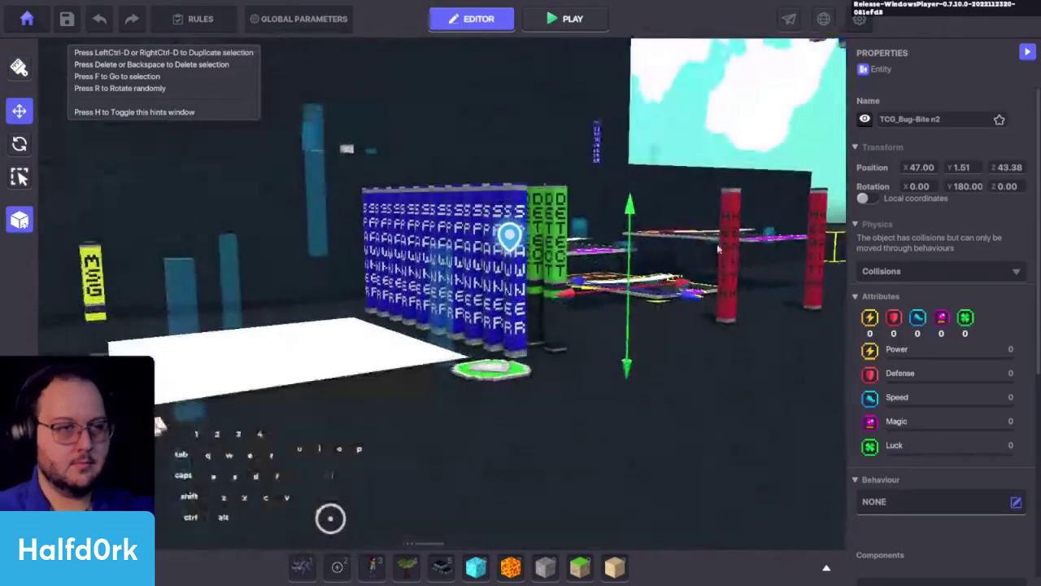
pyautogui.keyDown('shift'); pyautogui.moveTo(632, 213); pyautogui.dragTo(632, 163); pyautogui.keyUp('shift')
pyautogui.moveTo(633, 163); pyautogui.dragTo(606, 358, button='right')
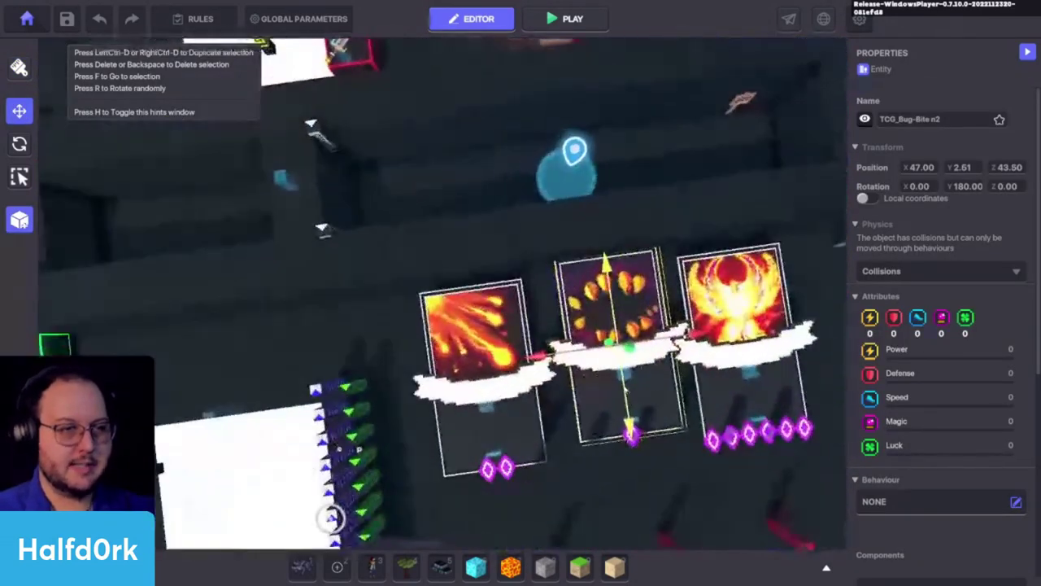
pyautogui.press('d')
pyautogui.moveTo(602, 367)
pyautogui.mouseDown()
pyautogui.moveTo(610, 387)
pyautogui.moveTo(596, 382)
pyautogui.mouseUp()
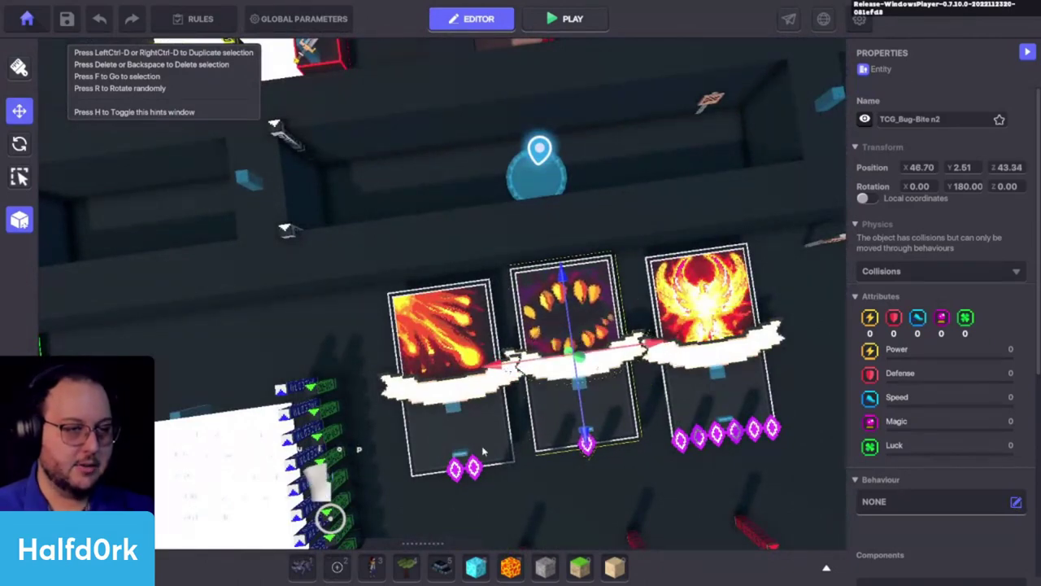
# Rotate the TCG_Heat-Spray card to Y 166.60 and shift it to X 43.69, Z 42.84 as in a fanned hand.
pyautogui.click(507, 453)
pyautogui.press('f')
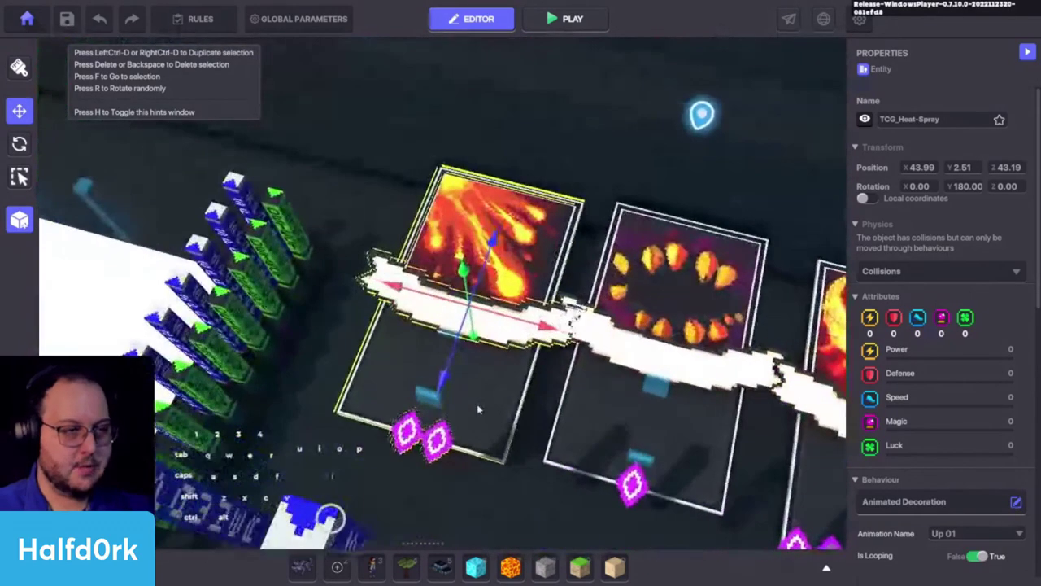
pyautogui.press('e')
pyautogui.moveTo(488, 380); pyautogui.dragTo(514, 379)
pyautogui.press('w')
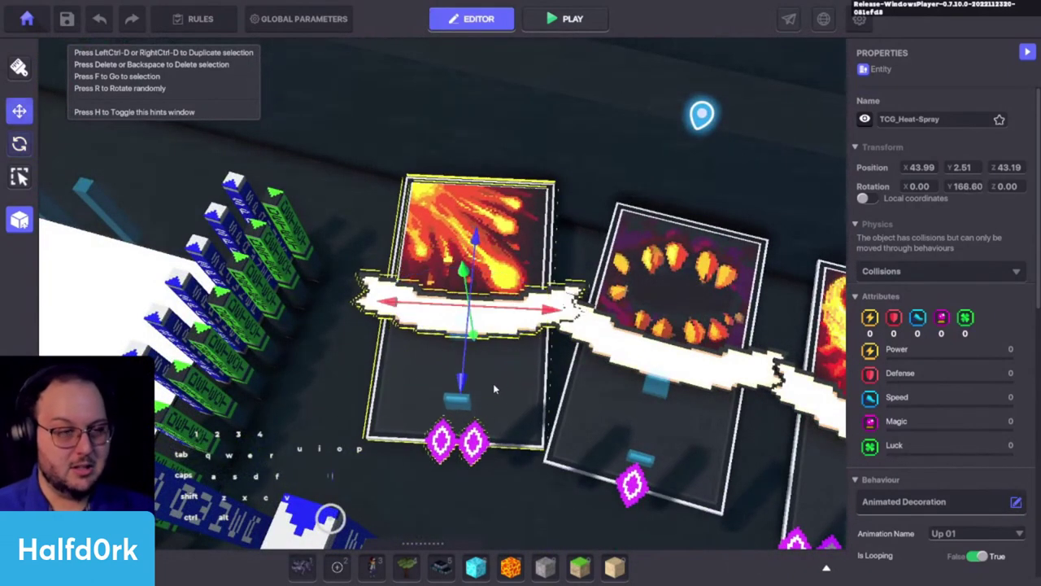
pyautogui.moveTo(492, 328)
pyautogui.mouseDown()
pyautogui.moveTo(476, 378)
pyautogui.moveTo(462, 348)
pyautogui.mouseUp()
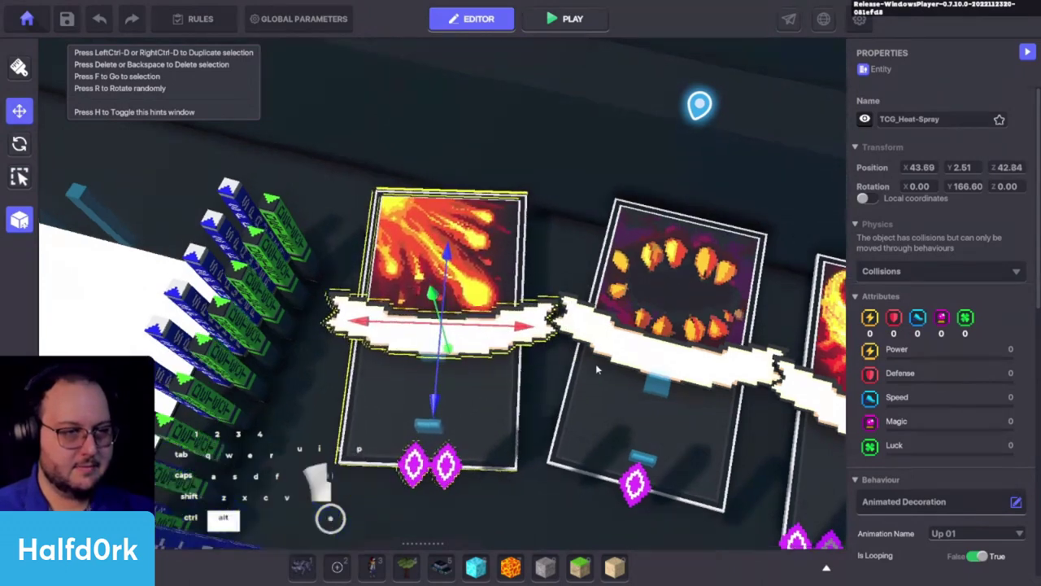
# Rotate the TCG_Evolve n4 card to Y 201.27, mirroring the tilt of the Heat Spray card.
pyautogui.moveTo(596, 363); pyautogui.dragTo(658, 433, button='right')
pyautogui.click(663, 427)
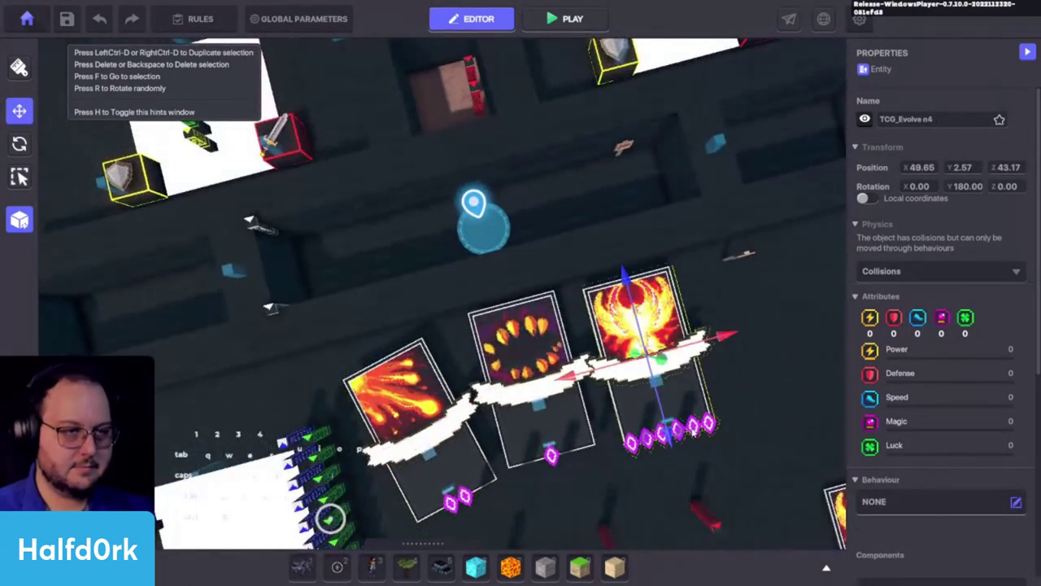
pyautogui.press('e')
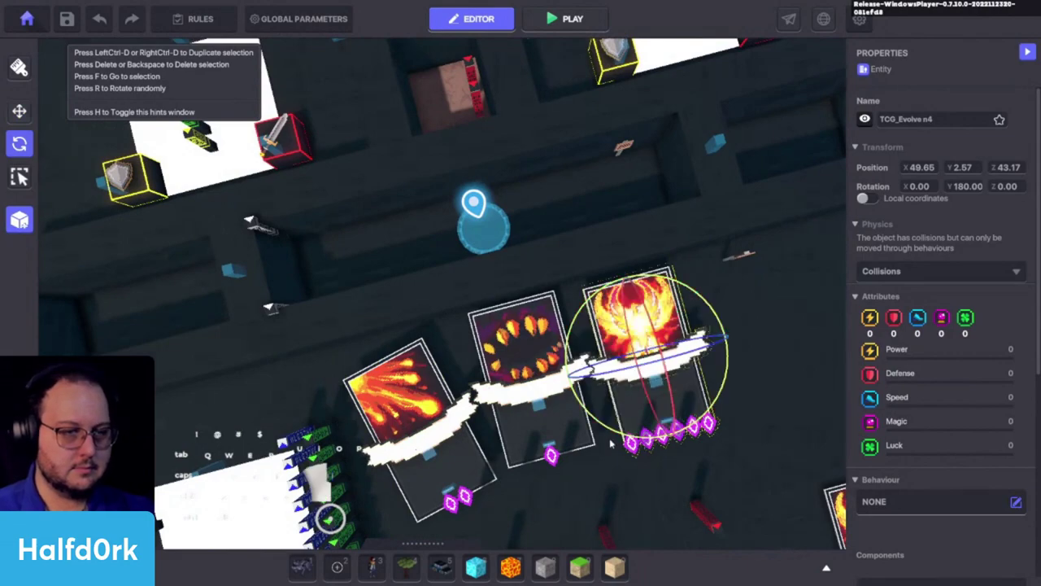
pyautogui.moveTo(611, 443); pyautogui.dragTo(595, 433)
# Examine the fanned arrangement of the three hand cards from above, in relation to the rest of the board.
pyautogui.hotkey('shift', 's')
pyautogui.hotkey('shift', 'a')
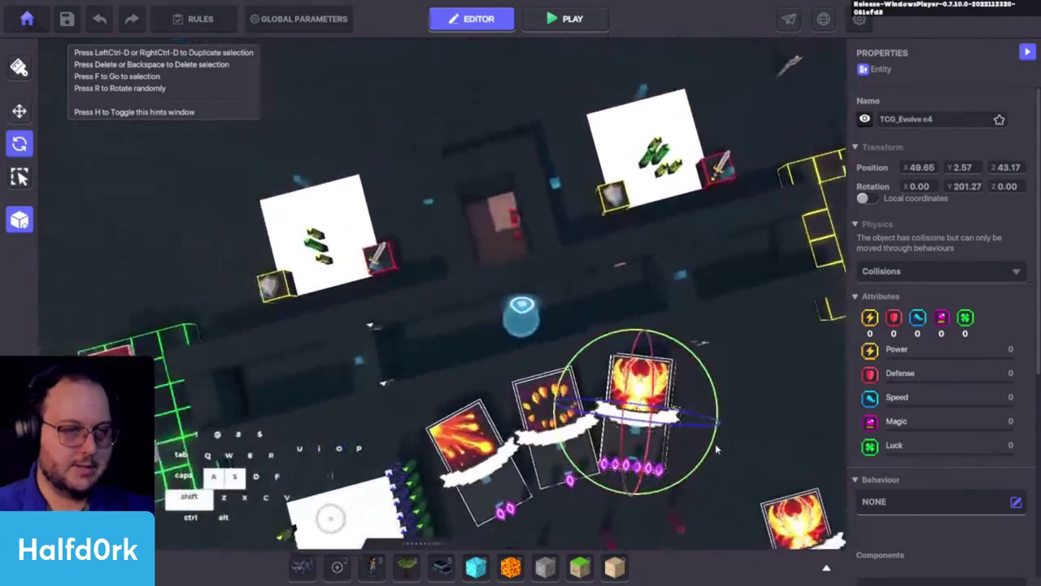
pyautogui.press('w')
pyautogui.press('d')
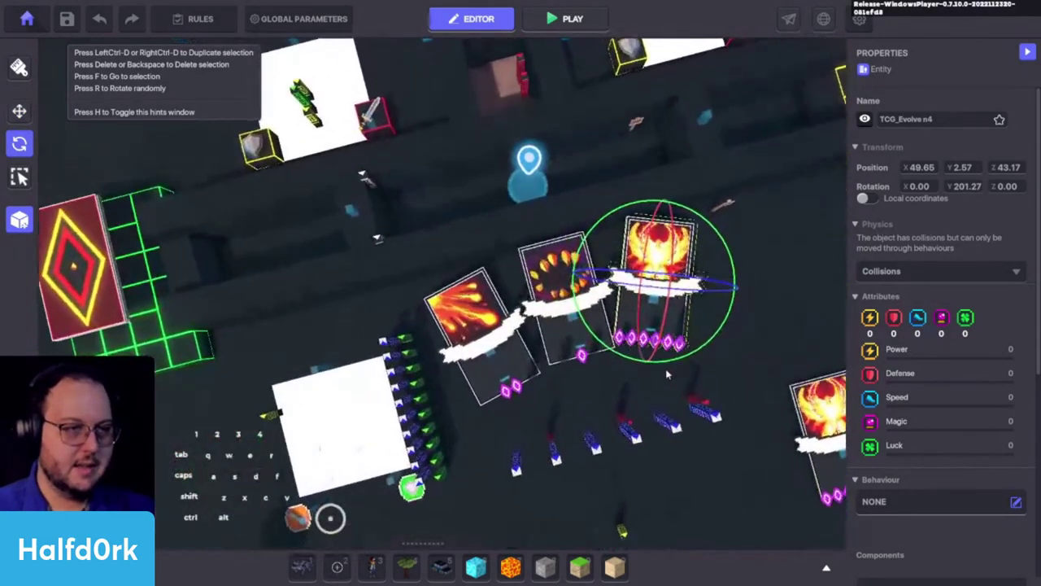
pyautogui.moveTo(665, 369); pyautogui.dragTo(636, 390, button='right')
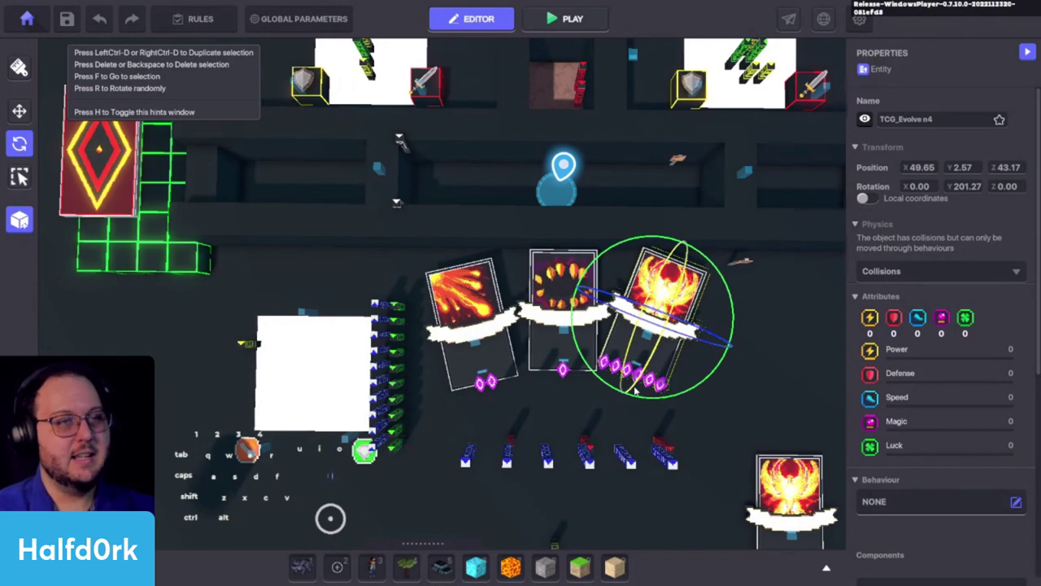
pyautogui.press('s')
pyautogui.press('d')
pyautogui.press('w')
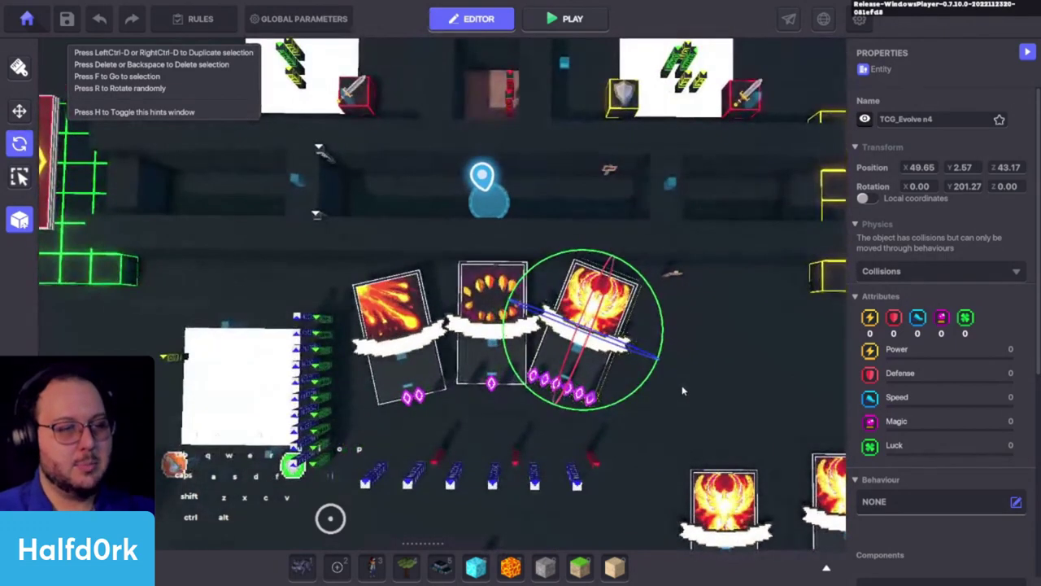
pyautogui.press('s')
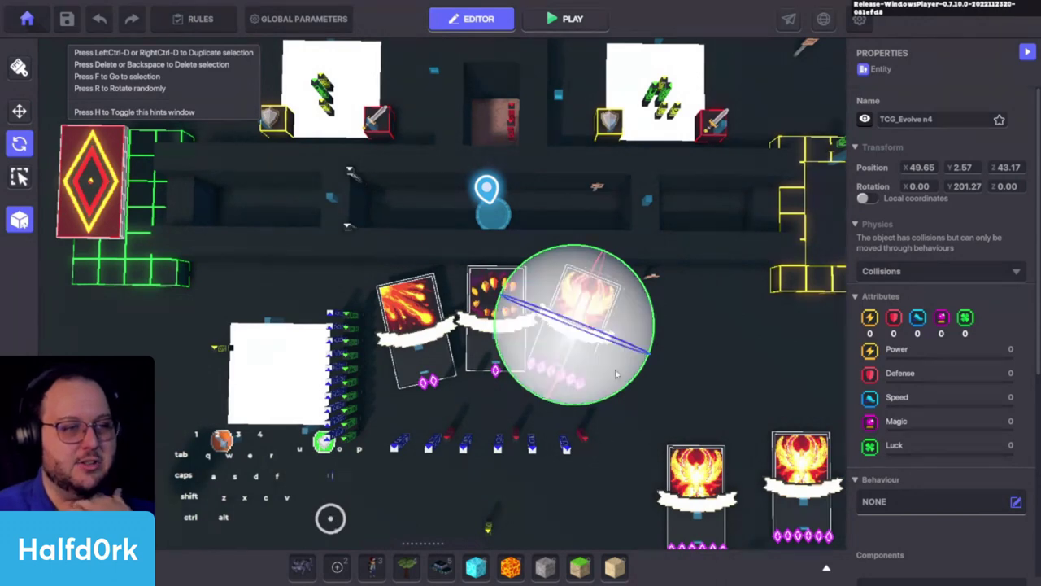
pyautogui.scroll(1, 654, 435)
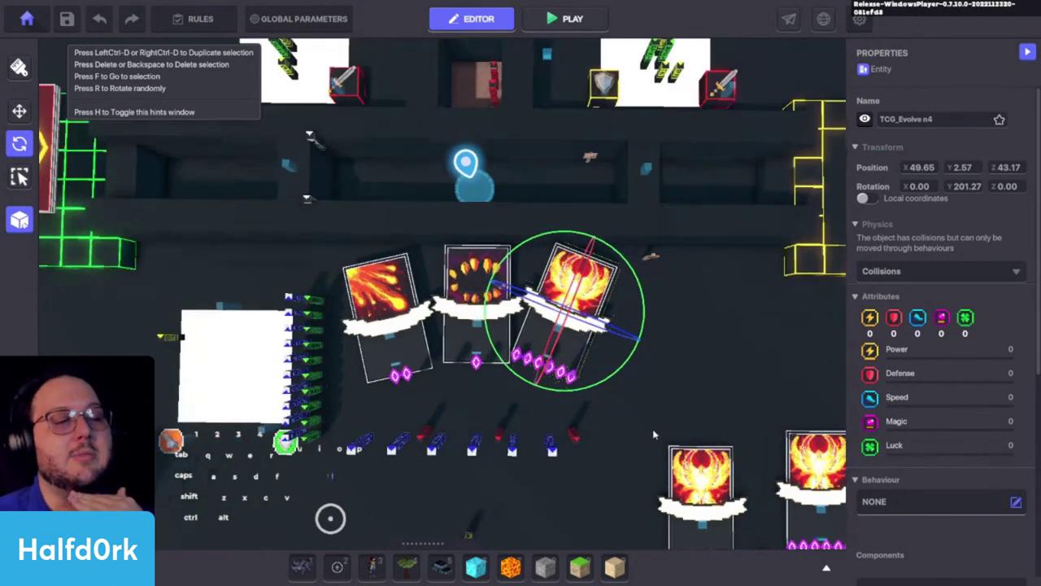
# Straighten the TCG_Heat-Spray card to Y rotation 180.10 and move it away from the Bug-Bite card, to Z 43.36.
pyautogui.click(365, 326)
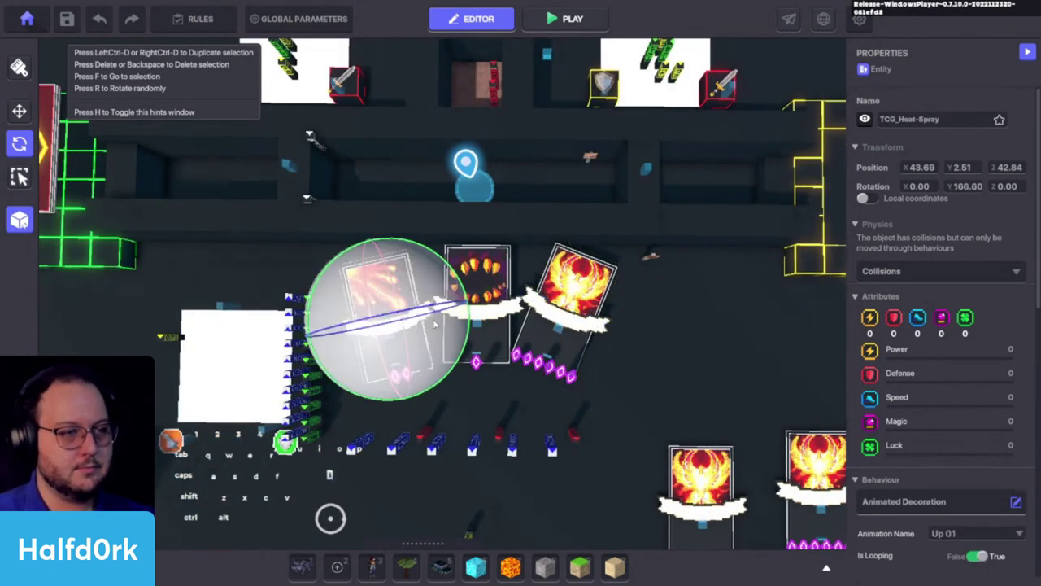
pyautogui.scroll(1, 357, 323)
pyautogui.moveTo(624, 331); pyautogui.dragTo(624, 351, button='middle')
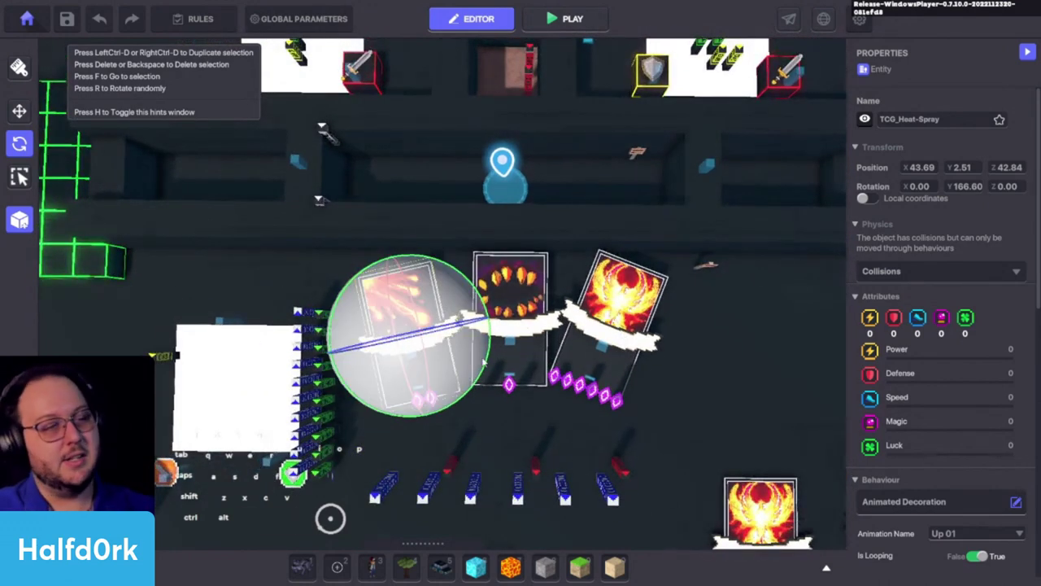
pyautogui.moveTo(487, 348)
pyautogui.mouseDown()
pyautogui.moveTo(493, 363)
pyautogui.moveTo(478, 399)
pyautogui.moveTo(480, 389)
pyautogui.mouseUp()
pyautogui.press('t')
pyautogui.moveTo(433, 360); pyautogui.dragTo(397, 348)
# Slide the TCG_Bug-Bite n2 card right beside the Heat Spray card, to X 44.86.
pyautogui.click(502, 353)
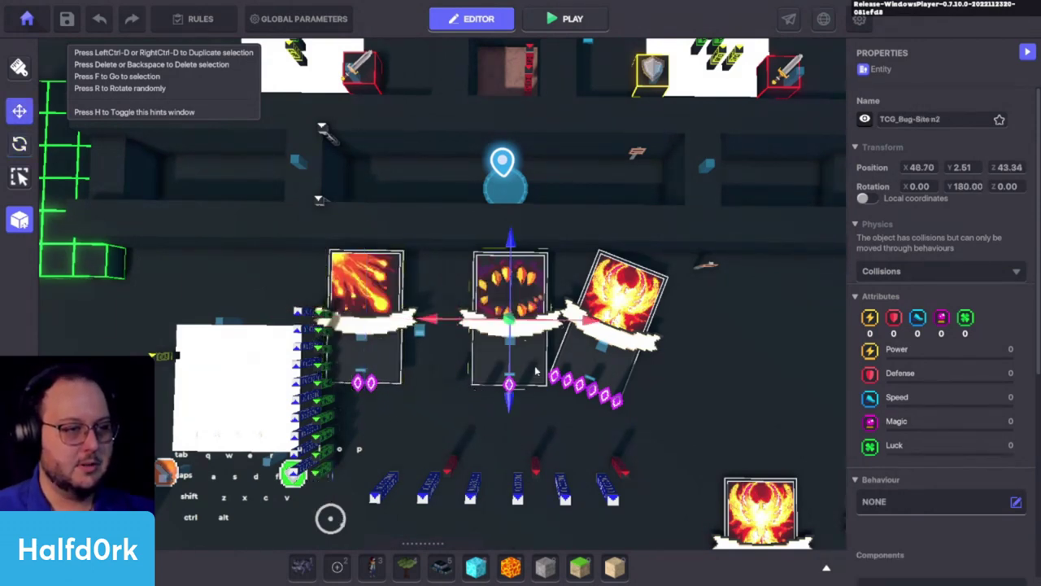
pyautogui.moveTo(536, 355); pyautogui.dragTo(475, 354)
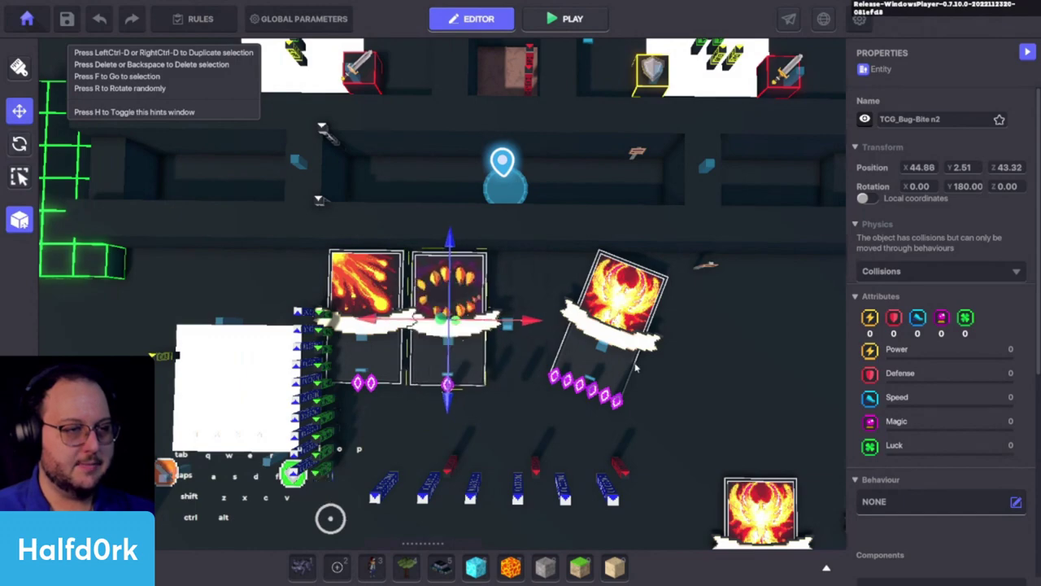
pyautogui.press('s')
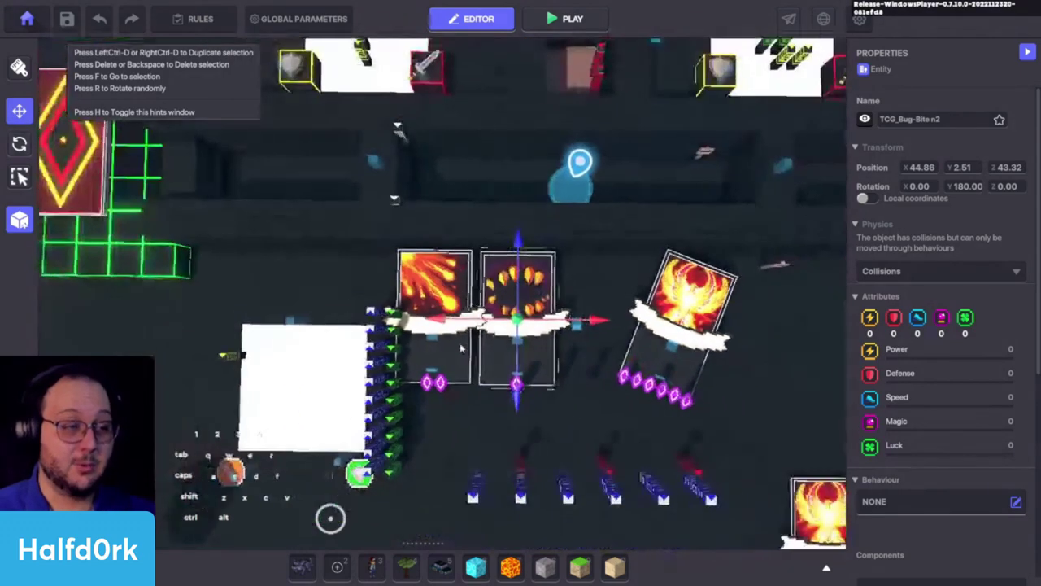
pyautogui.press('w')
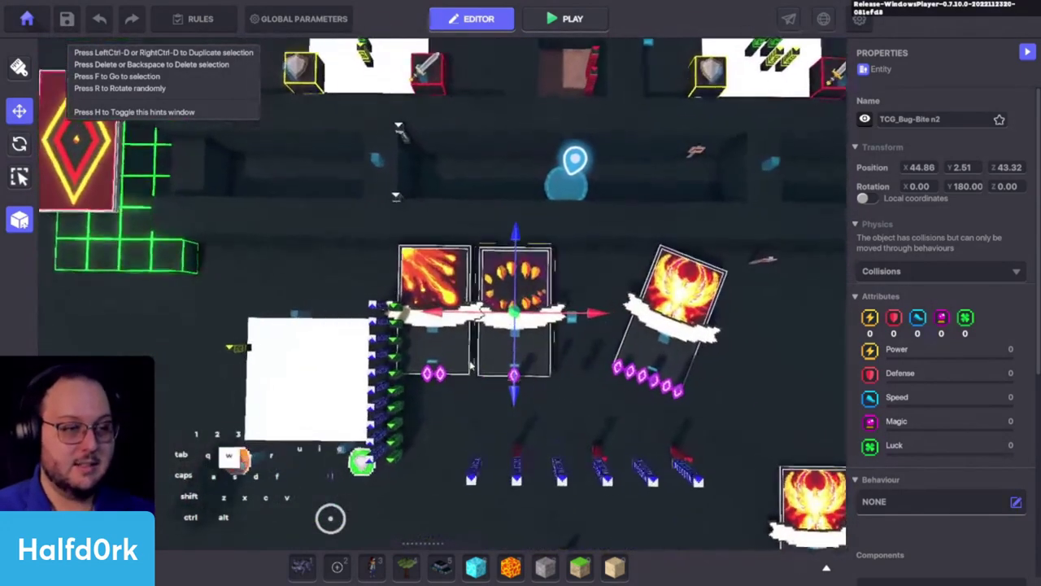
pyautogui.scroll(-2, 534, 370)
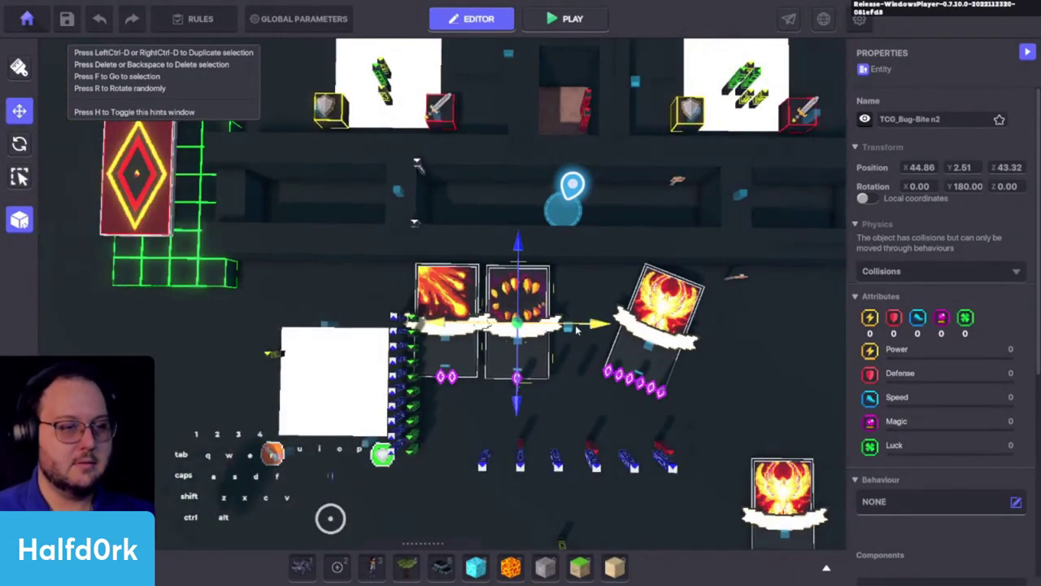
# Slide the TCG_Bug-Bite n2 card to X 46.72 and the TCG_Heat-Spray card to X 43.44.
pyautogui.moveTo(576, 328); pyautogui.dragTo(628, 328)
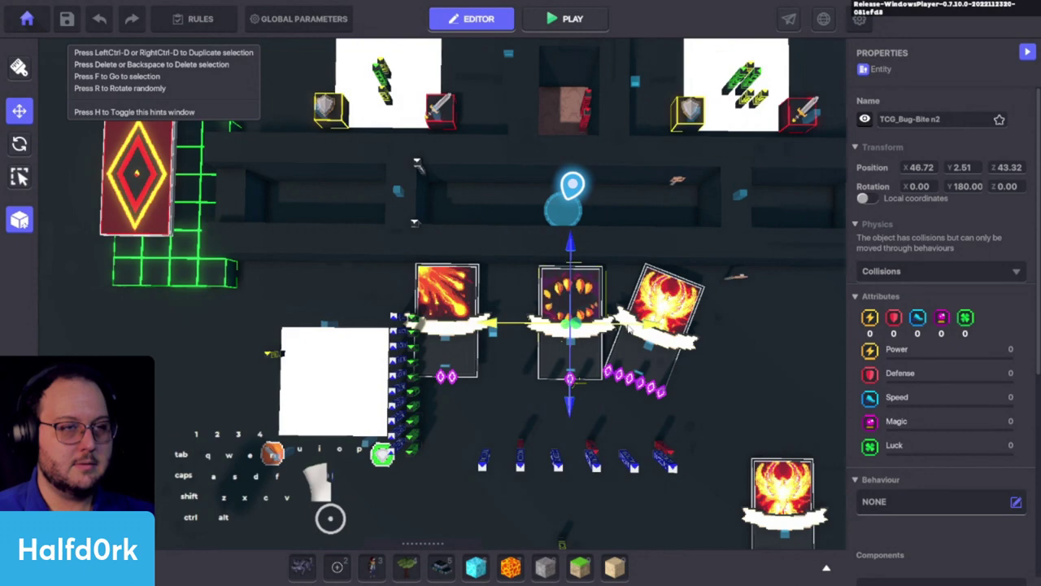
pyautogui.click(474, 367)
pyautogui.moveTo(517, 326); pyautogui.dragTo(547, 327)
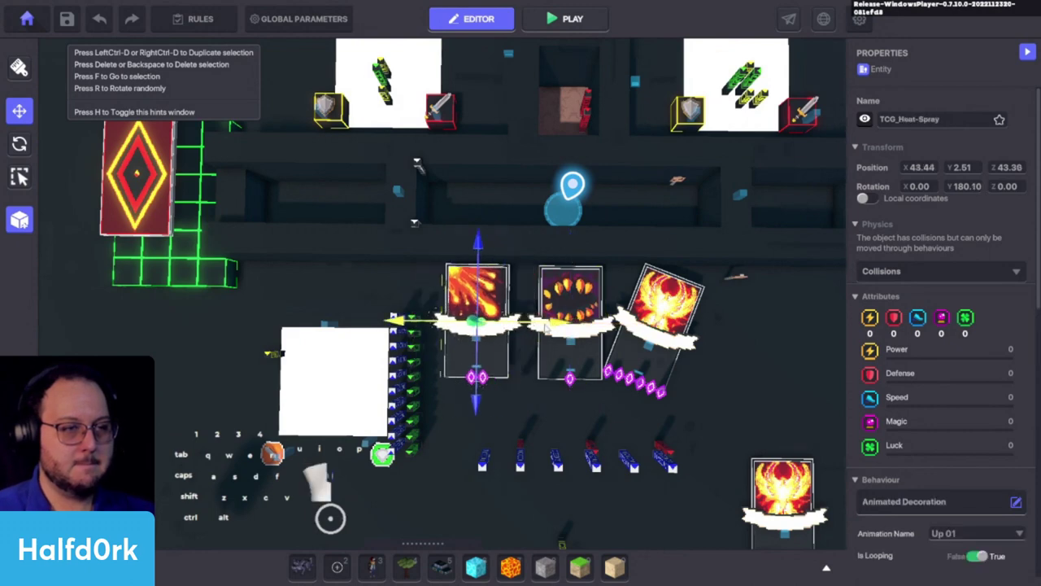
# Straighten the TCG_Evolve n4 card to a Y rotation of 180.44, parallel to the other two hand cards.
pyautogui.click(667, 335)
pyautogui.press('d')
pyautogui.press('o')
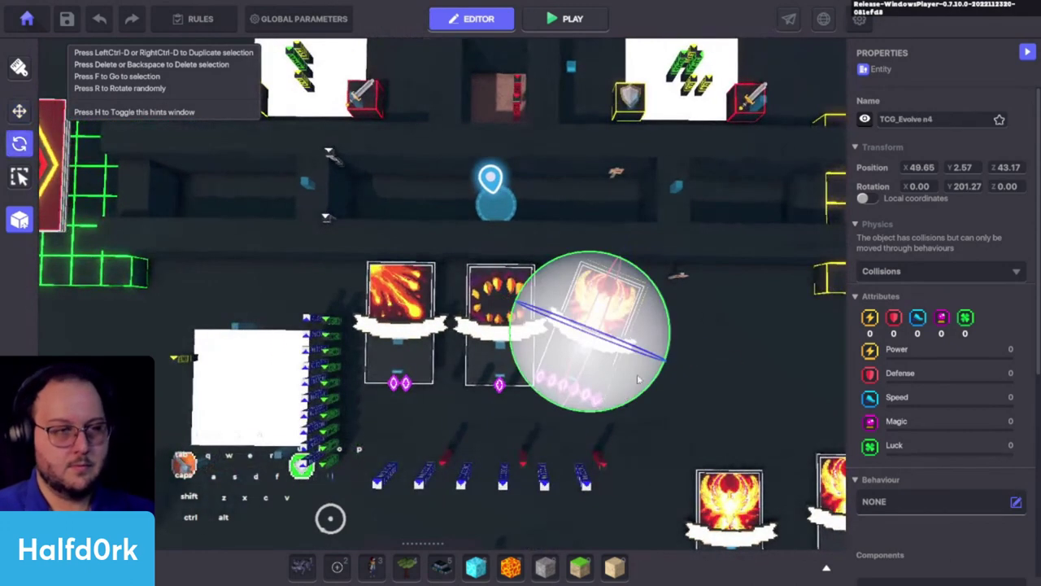
pyautogui.press('shift')
pyautogui.moveTo(601, 414); pyautogui.dragTo(665, 403)
pyautogui.hotkey('ctrl', 'z')
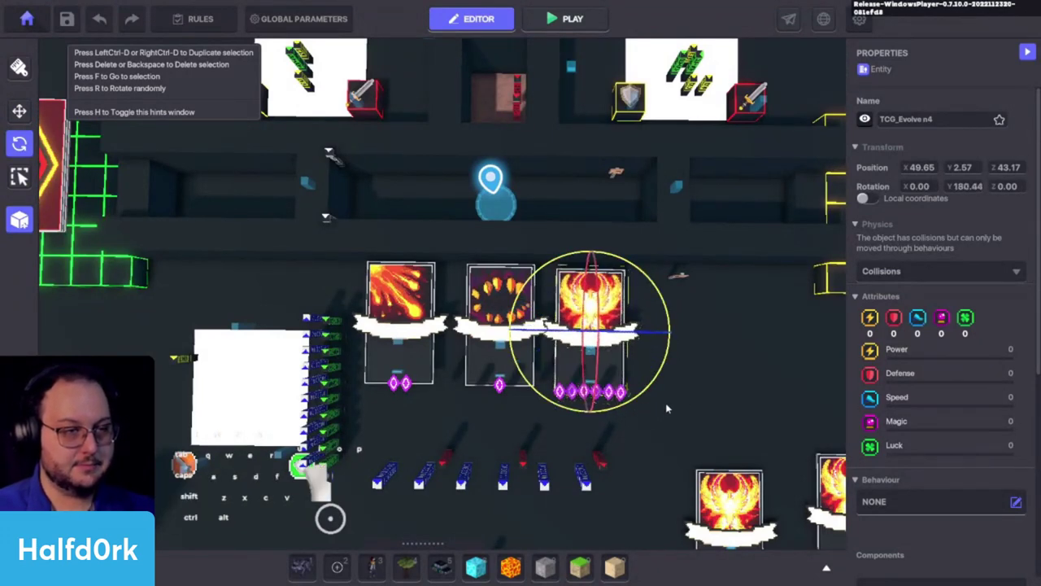
# Straighten the TCG_Evolve n4 card to a Y rotation of 180.08 and move it to X 50.01, Z 43.32.
pyautogui.press('i')
pyautogui.moveTo(617, 357); pyautogui.dragTo(628, 352)
pyautogui.click(764, 398)
pyautogui.keyDown('alt'); pyautogui.moveTo(763, 397); pyautogui.dragTo(642, 422); pyautogui.keyUp('alt')
pyautogui.press('w')
pyautogui.moveTo(642, 423)
pyautogui.mouseDown(button='right')
pyautogui.moveTo(620, 415)
pyautogui.moveTo(638, 413)
pyautogui.mouseUp(button='right')
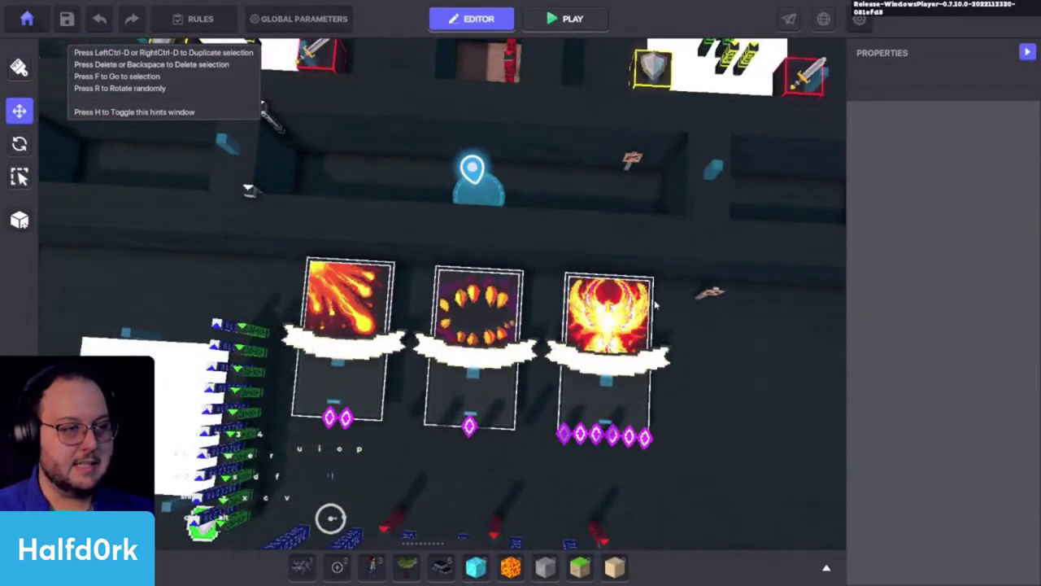
# Inspect the spacing and alignment of the three hand cards and the nearby sign from several angles.
pyautogui.keyDown('alt'); pyautogui.moveTo(703, 387); pyautogui.dragTo(711, 308); pyautogui.keyUp('alt')
pyautogui.click(703, 231)
pyautogui.press('d')
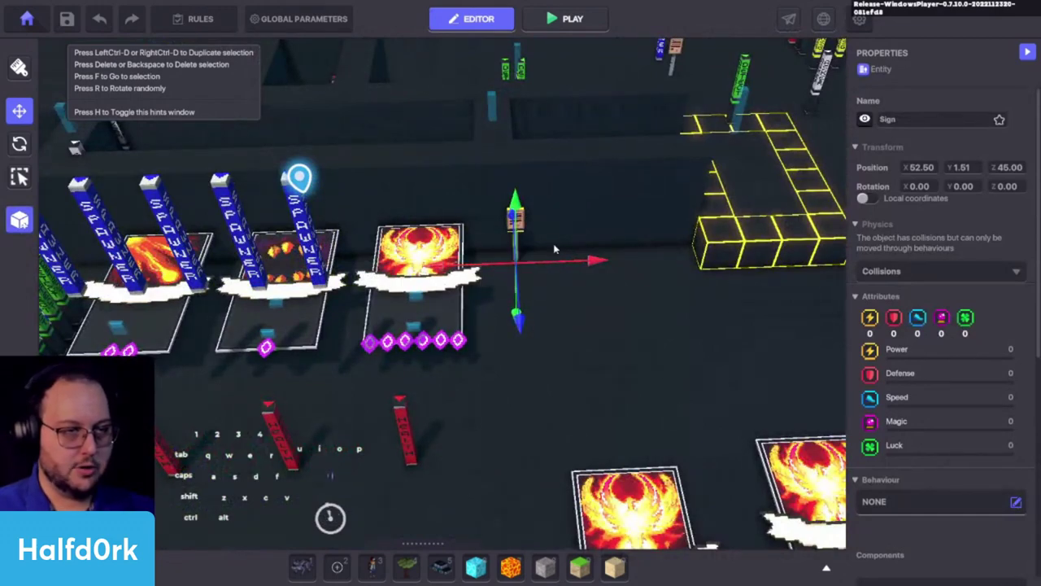
pyautogui.press('a')
pyautogui.keyDown('alt'); pyautogui.moveTo(595, 409); pyautogui.dragTo(638, 408); pyautogui.keyUp('alt')
pyautogui.press('s')
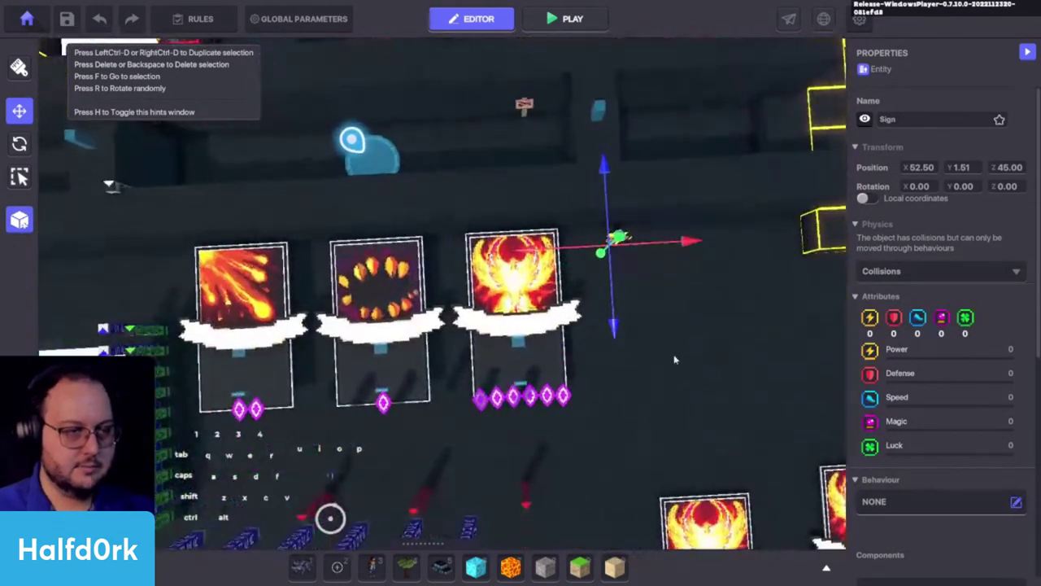
pyautogui.press('a')
pyautogui.click(637, 281)
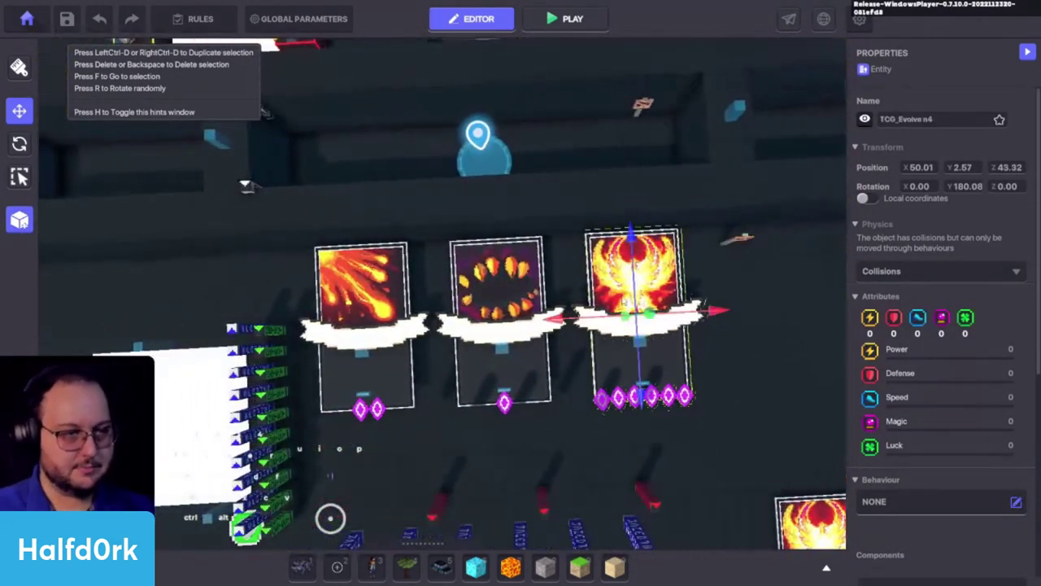
pyautogui.press('d')
pyautogui.press('w')
pyautogui.press('s')
pyautogui.press('w')
pyautogui.press('a')
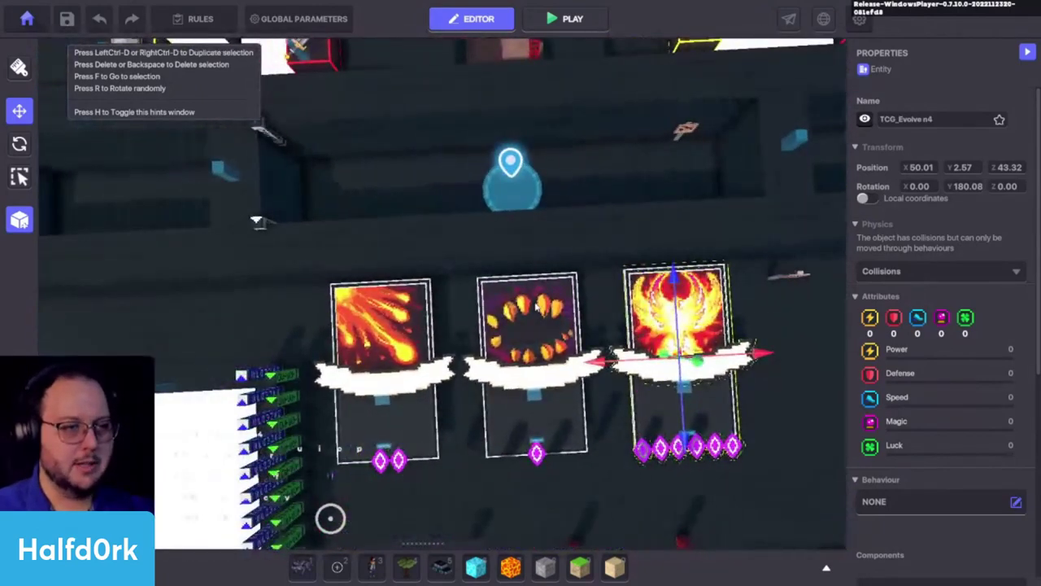
# Nudge the TCG_Heat-Spray card to Z 43.31 so it lines up with the other hand cards.
pyautogui.click(396, 329)
pyautogui.press('s')
pyautogui.moveTo(395, 271); pyautogui.dragTo(394, 274)
pyautogui.click(506, 327)
pyautogui.press('w')
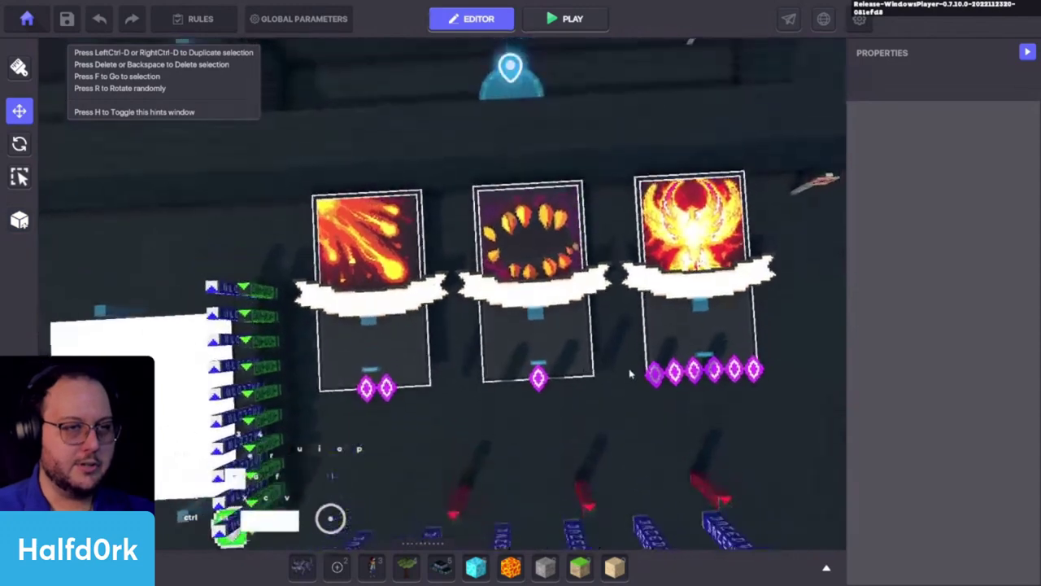
# Slide the TCG_Evolve n4 card slightly closer to the Bug-Bite card, to X 49.94.
pyautogui.keyDown('alt'); pyautogui.moveTo(581, 334); pyautogui.dragTo(567, 364); pyautogui.keyUp('alt')
pyautogui.press('w')
pyautogui.press('d')
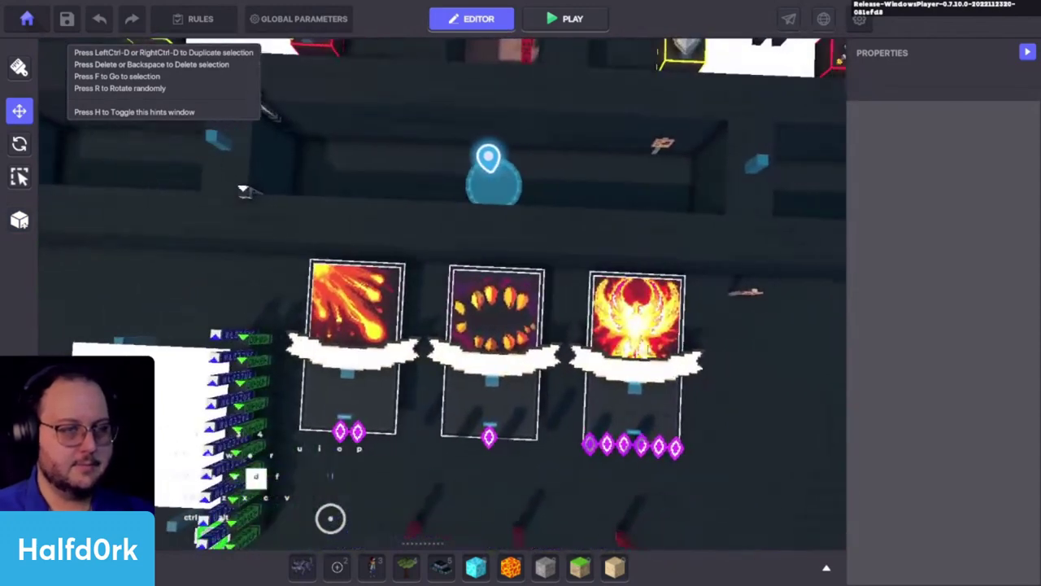
pyautogui.click(349, 325)
pyautogui.press('f')
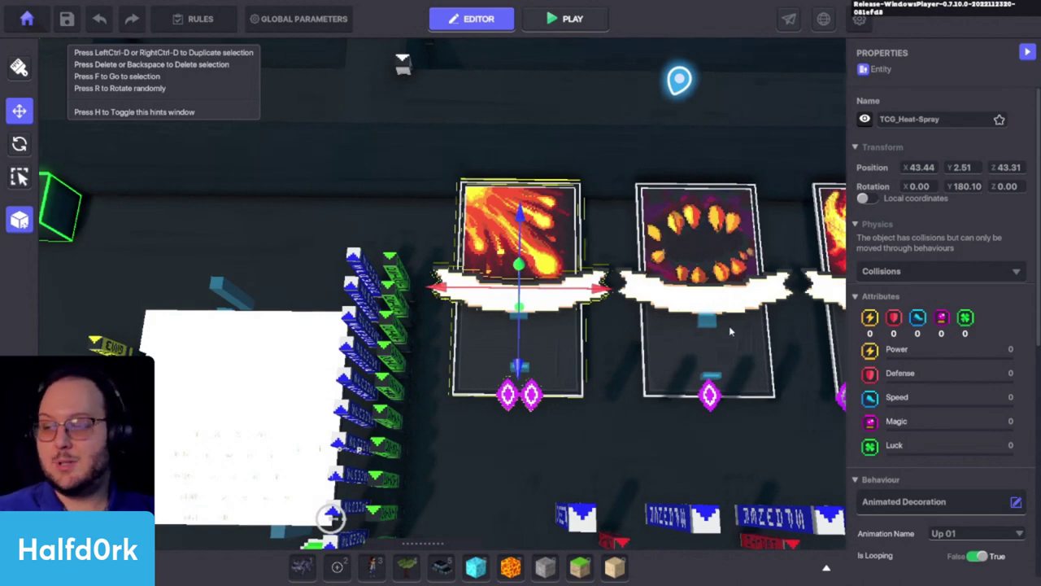
pyautogui.moveTo(634, 313)
pyautogui.mouseDown(button='right')
pyautogui.moveTo(653, 332)
pyautogui.moveTo(682, 278)
pyautogui.moveTo(602, 262)
pyautogui.moveTo(504, 272)
pyautogui.moveTo(454, 257)
pyautogui.moveTo(466, 323)
pyautogui.mouseUp(button='right')
pyautogui.press('d')
pyautogui.click(693, 257)
pyautogui.press('d')
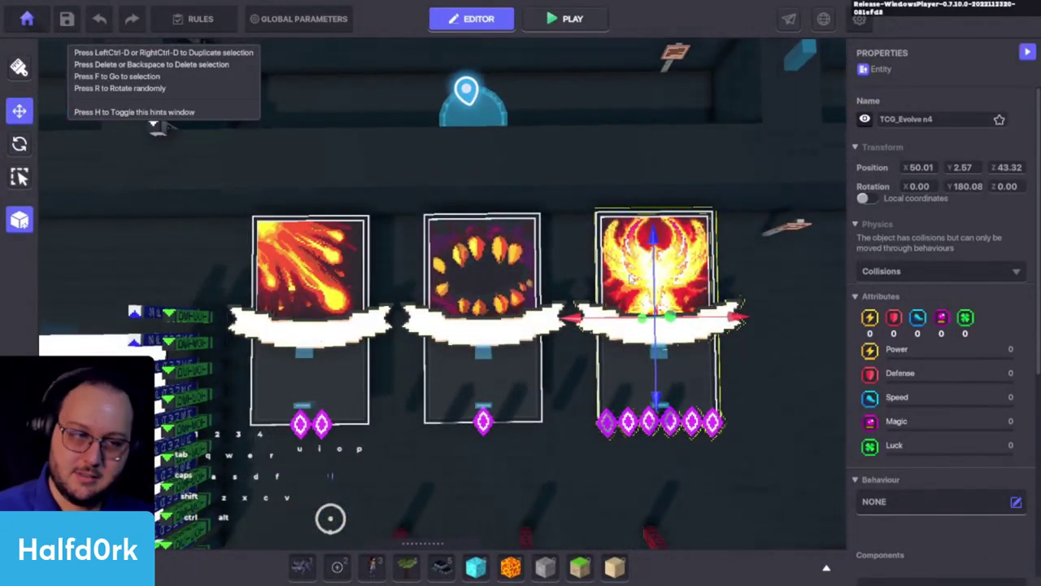
pyautogui.moveTo(587, 317); pyautogui.dragTo(584, 318)
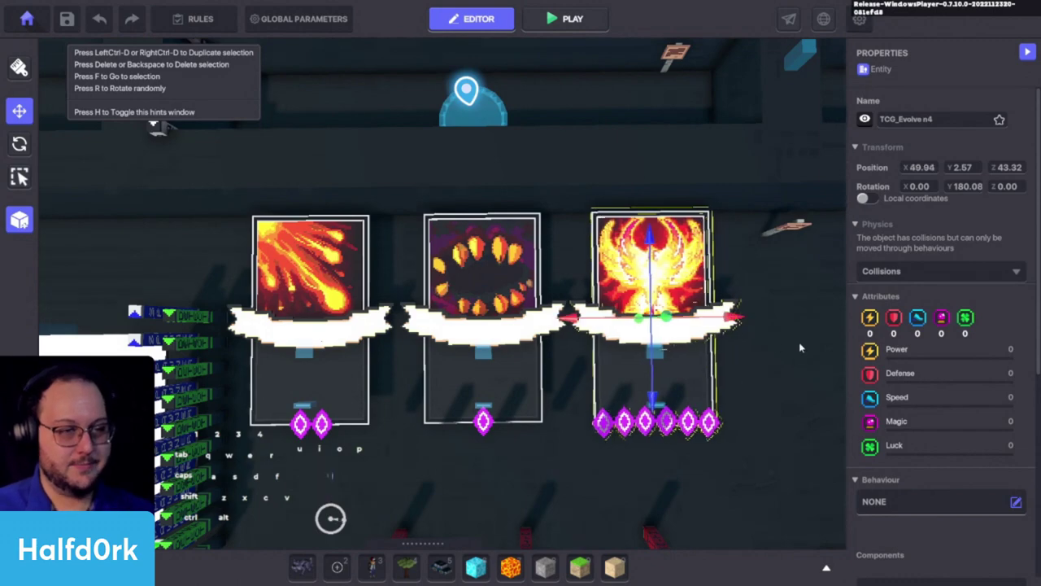
pyautogui.click(800, 347)
# Review the Heat Spray card's full logic, including its Animated Decoration, Toggle Behaviour and Speaker settings.
pyautogui.moveTo(461, 256); pyautogui.dragTo(596, 366, button='middle')
pyautogui.scroll(-2, 596, 337)
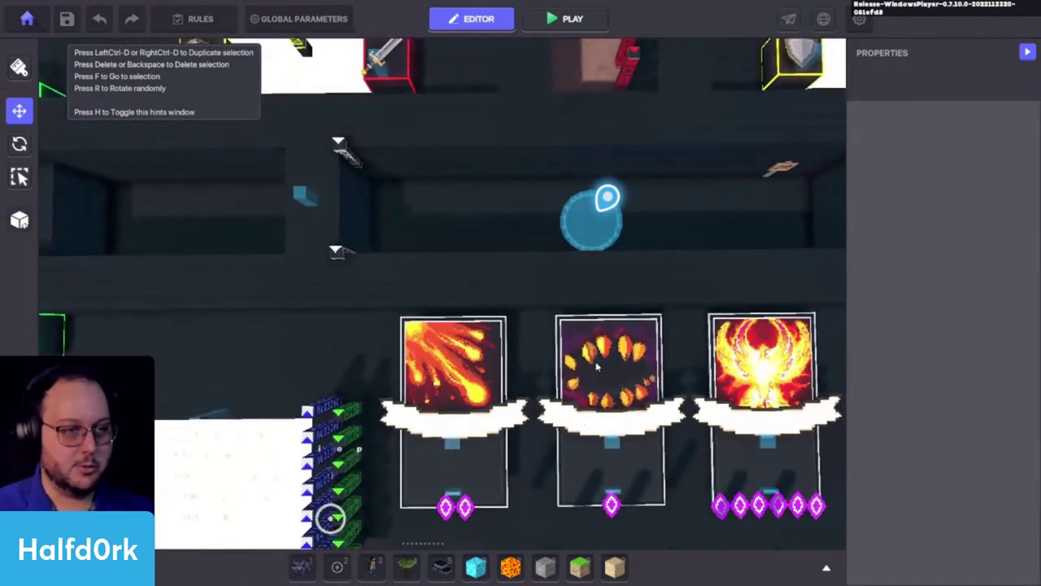
pyautogui.click(596, 368)
pyautogui.press('f')
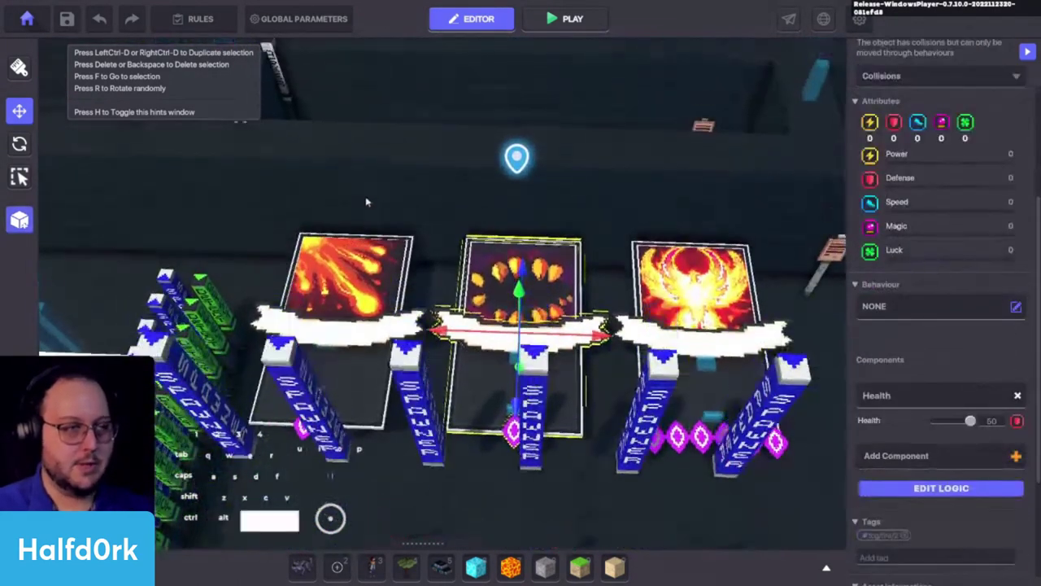
pyautogui.click(354, 277)
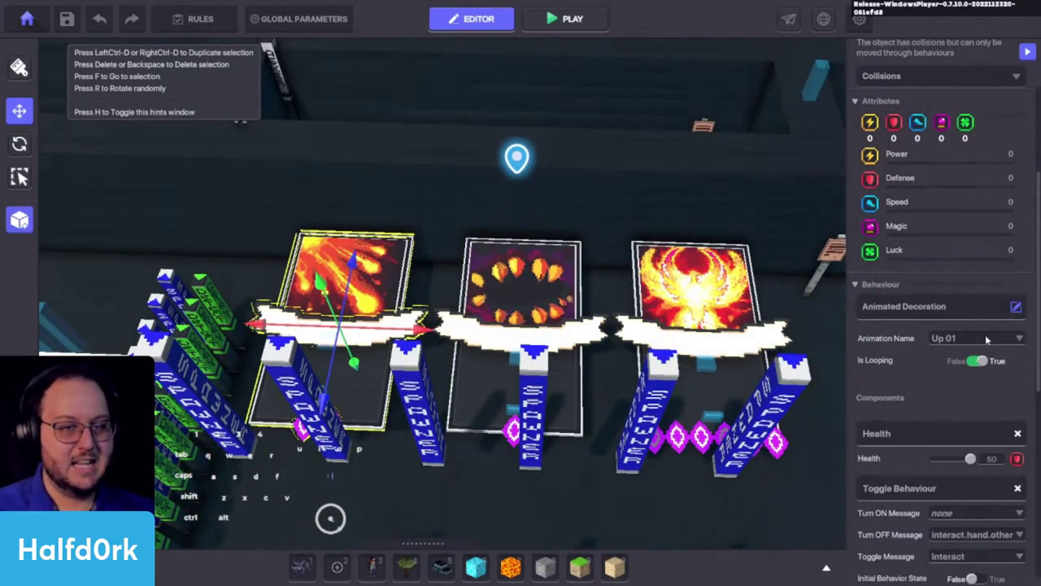
pyautogui.scroll(-5, 985, 335)
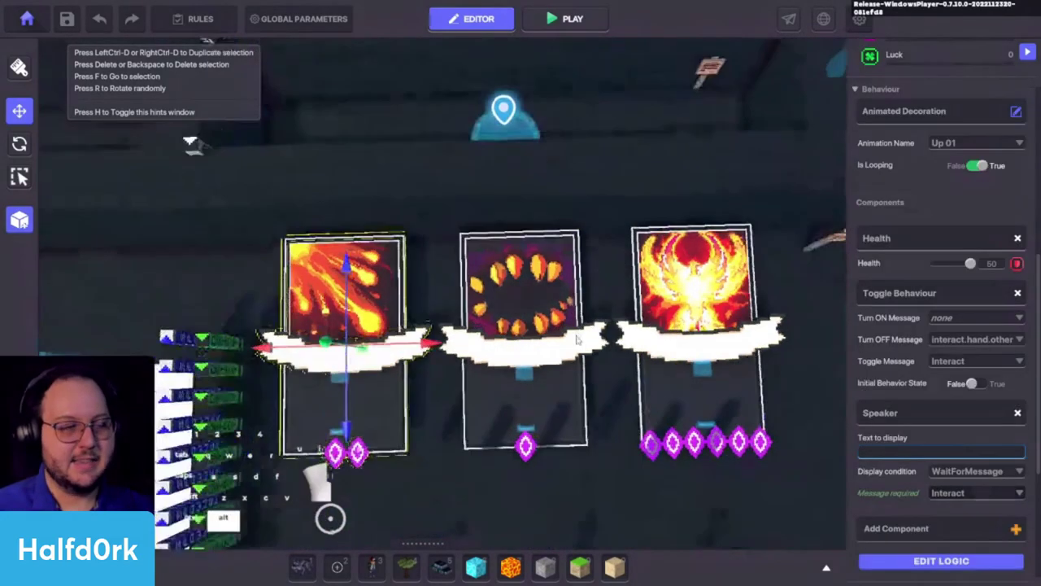
pyautogui.keyDown('alt'); pyautogui.moveTo(577, 340); pyautogui.dragTo(634, 338); pyautogui.keyUp('alt')
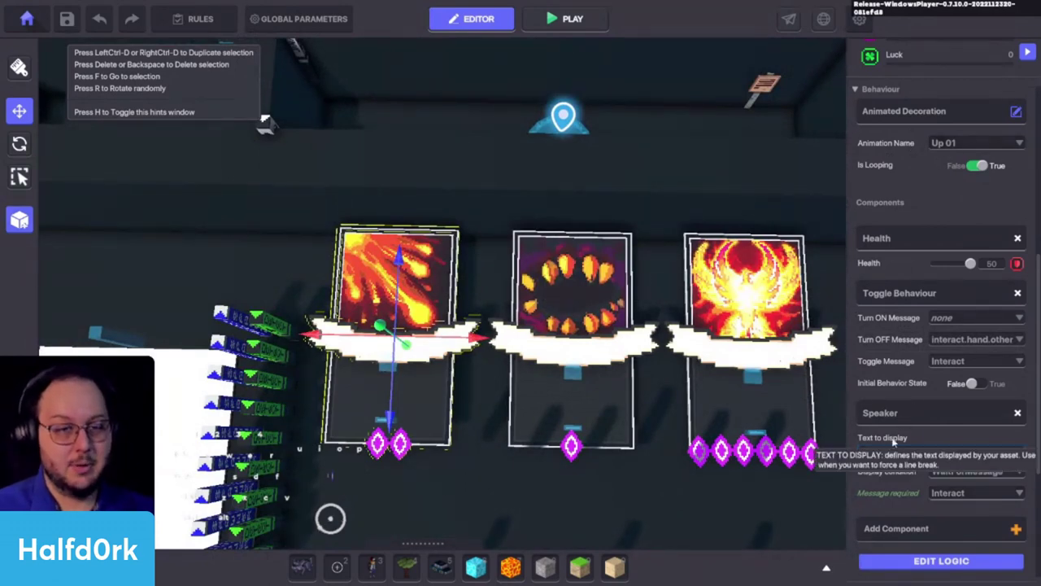
pyautogui.scroll(-3, 894, 456)
pyautogui.click(918, 413)
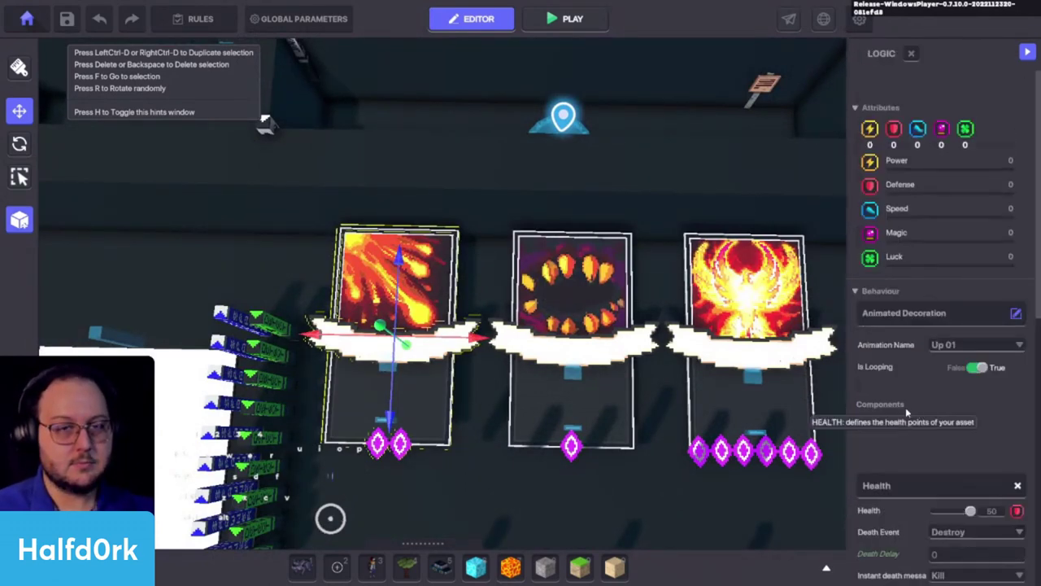
pyautogui.scroll(-8, 903, 410)
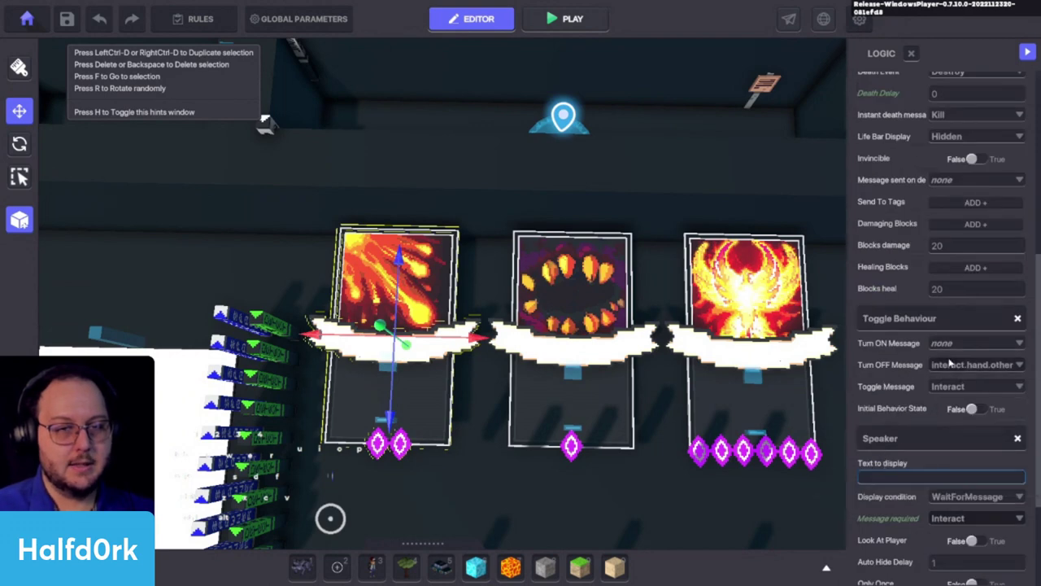
pyautogui.scroll(-3, 936, 349)
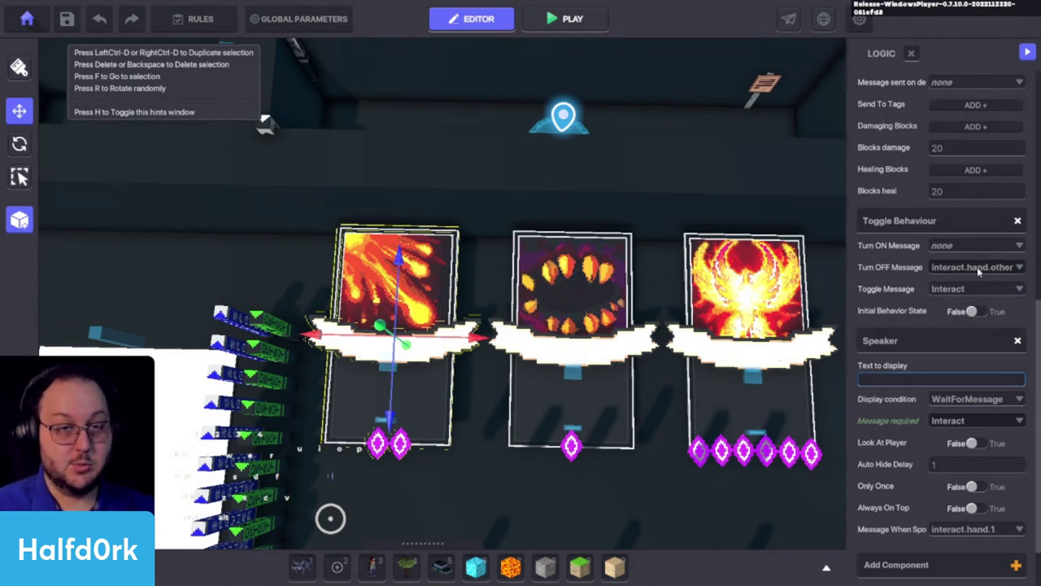
# Add a Toggle Behaviour component to the Bug-Bite card.
pyautogui.click(575, 360)
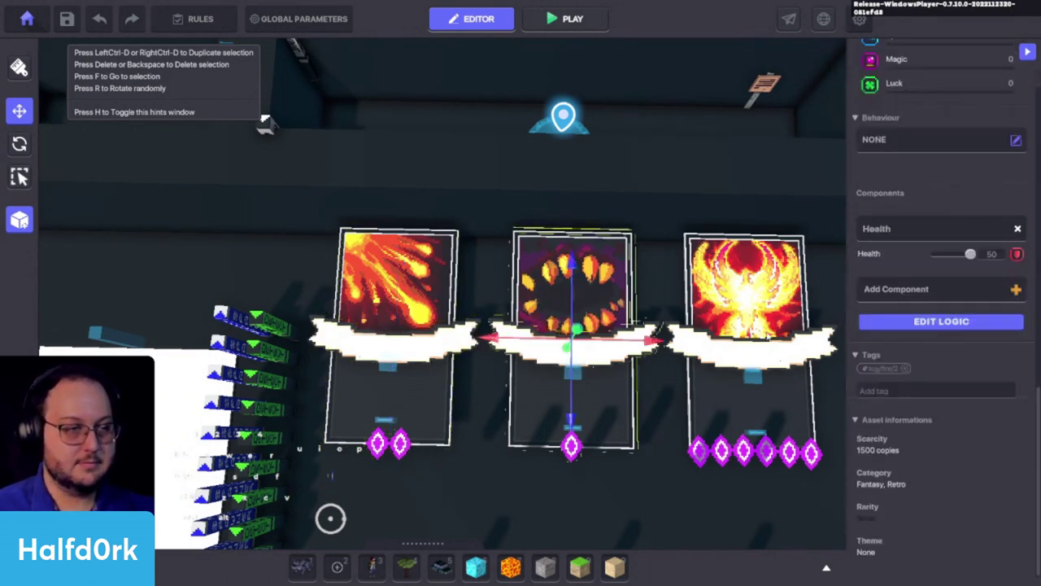
pyautogui.click(912, 292)
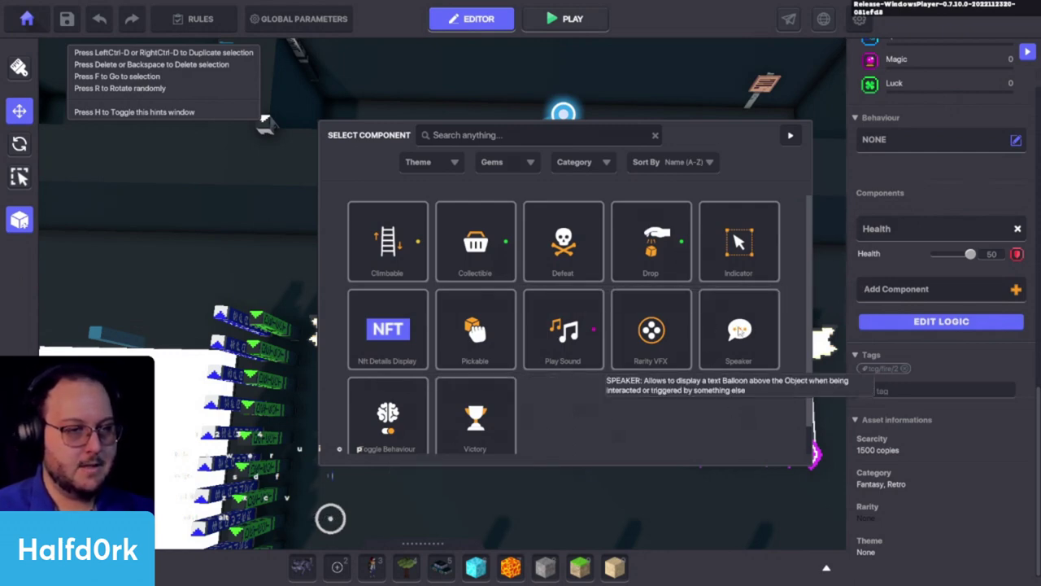
pyautogui.click(793, 136)
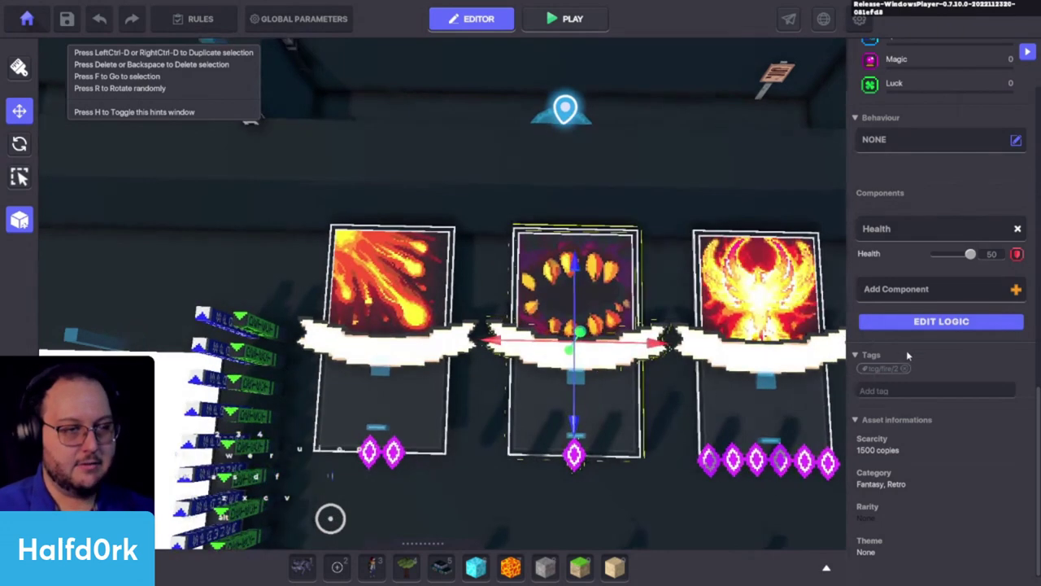
pyautogui.click(904, 291)
pyautogui.click(411, 426)
# Give the Bug-Bite card the Animated Decoration behaviour with the Up 01 animation.
pyautogui.click(919, 139)
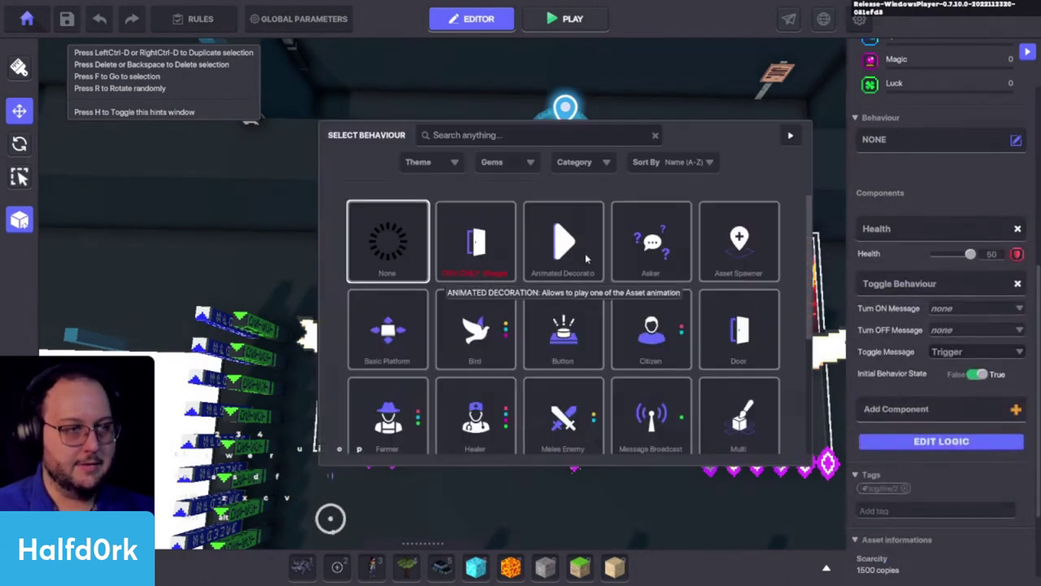
pyautogui.click(583, 253)
pyautogui.click(976, 172)
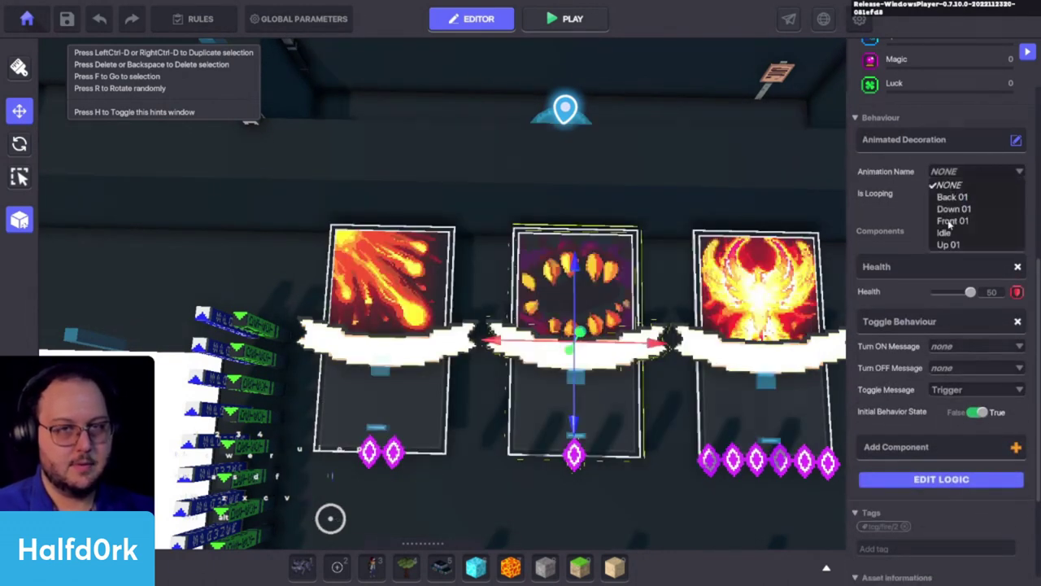
pyautogui.click(952, 246)
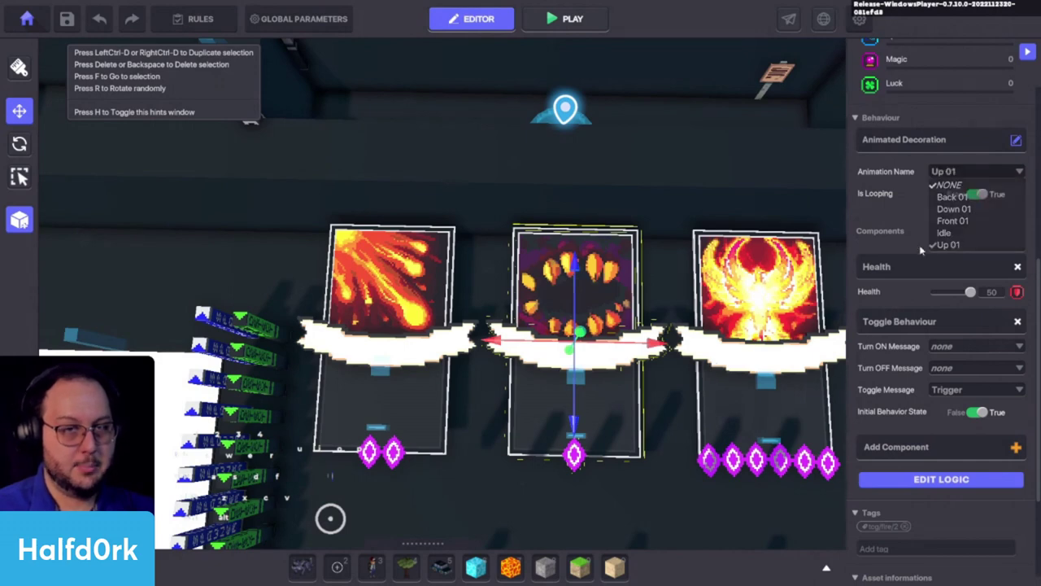
# Set the Bug-Bite card's Turn OFF message to interact.hand.other and its toggle message to Interact, matching the Heat Spray card.
pyautogui.click(410, 297)
pyautogui.click(598, 306)
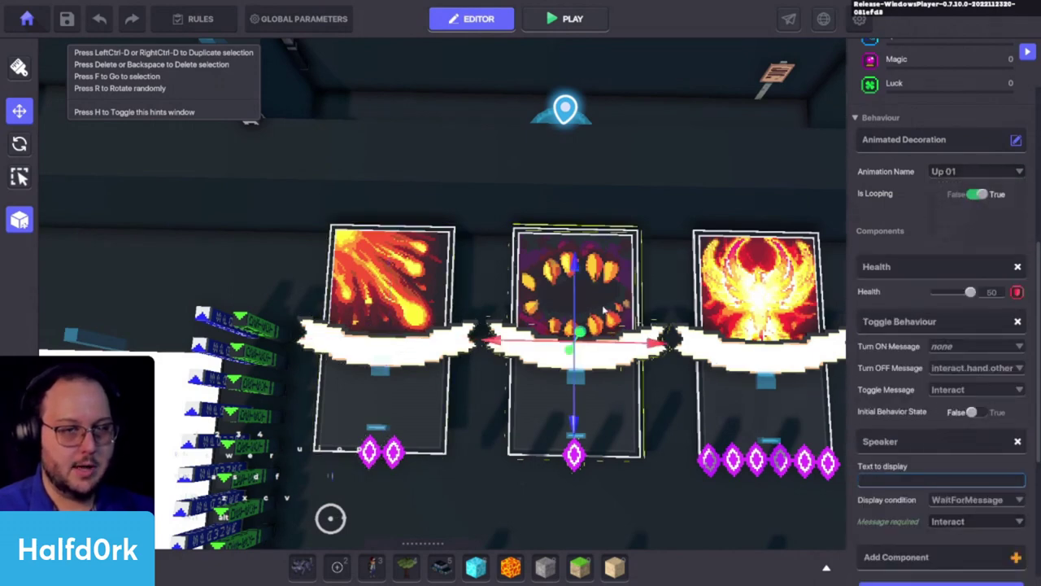
pyautogui.click(969, 369)
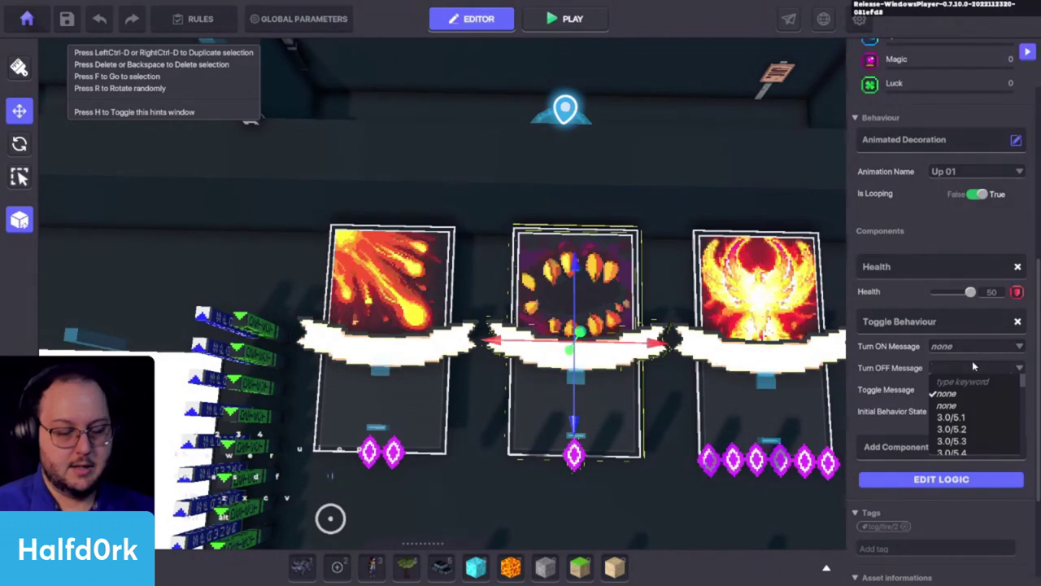
pyautogui.write('hand.ot')
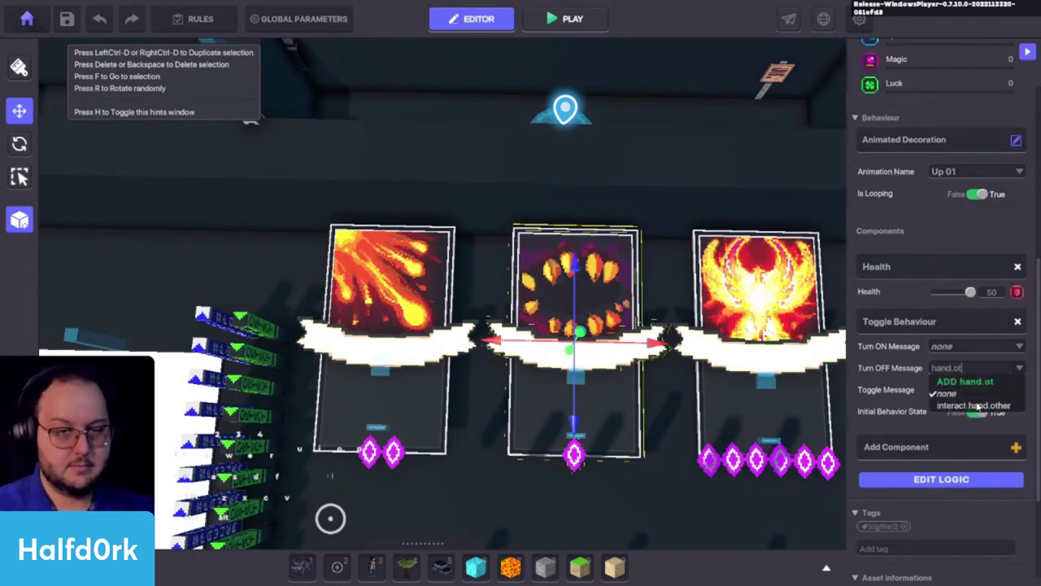
pyautogui.click(976, 405)
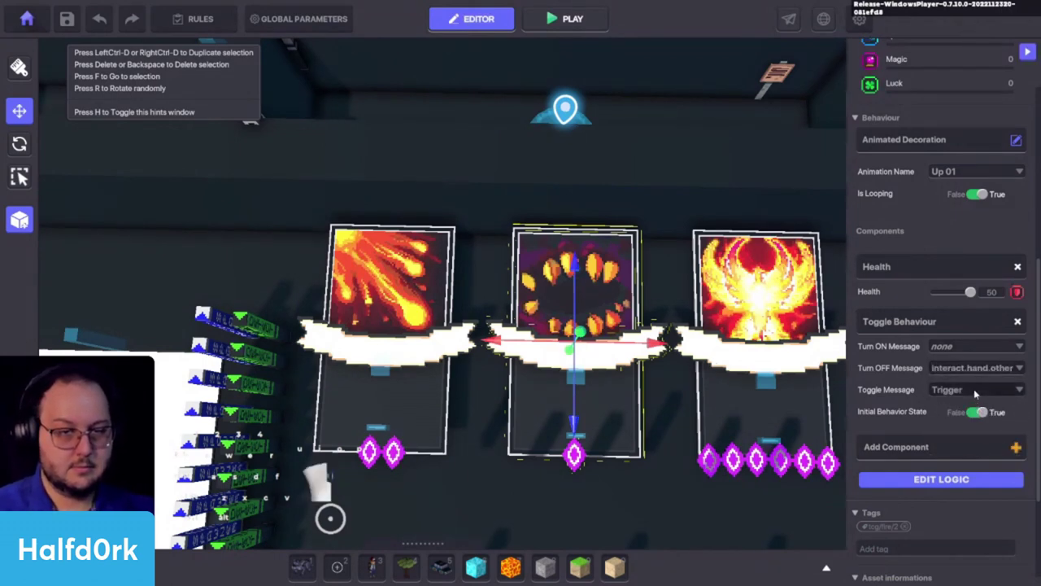
pyautogui.click(975, 392)
pyautogui.write('inter')
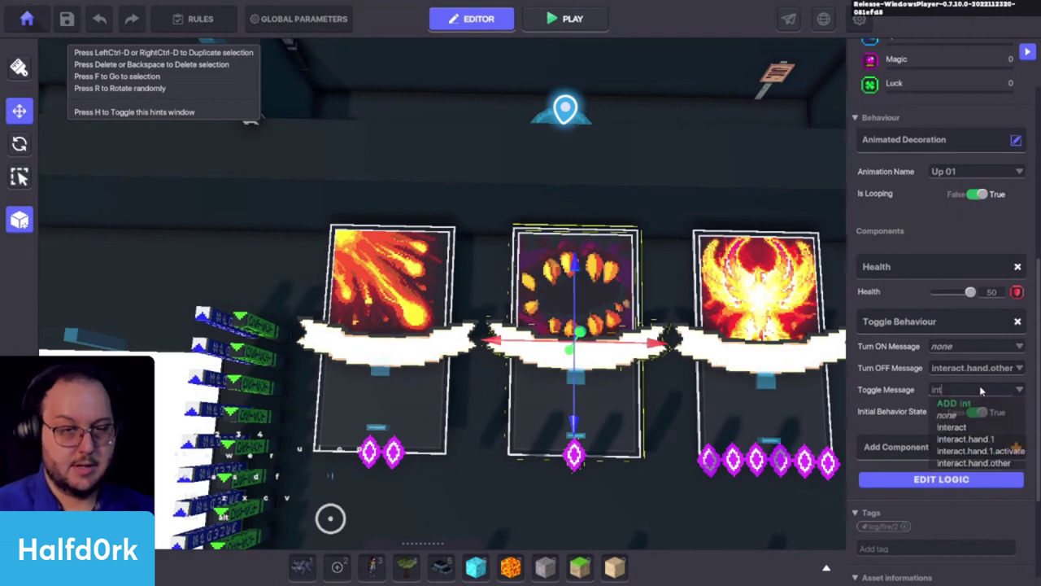
pyautogui.click(969, 427)
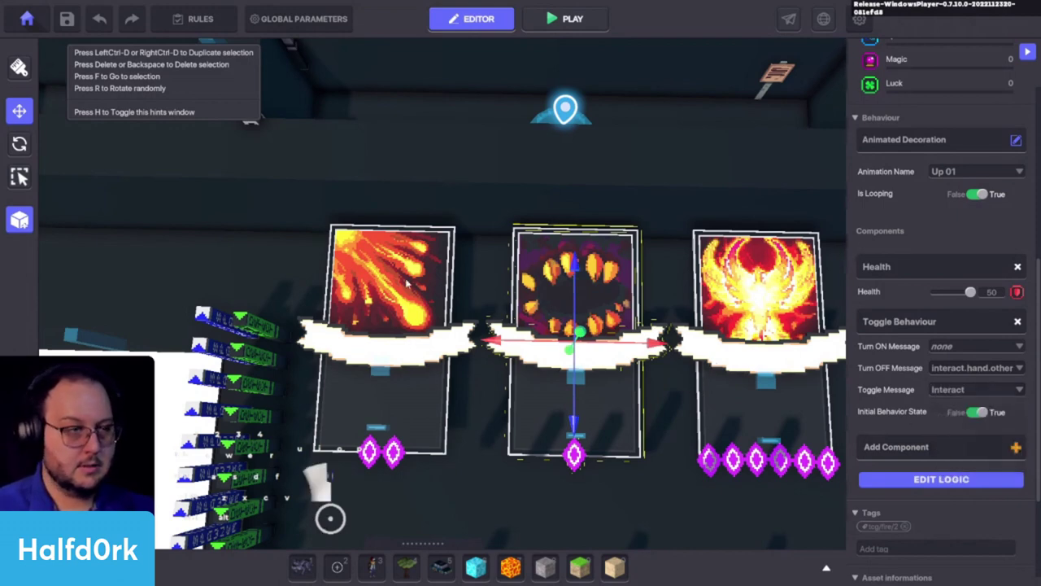
# Compare the components and tags of the Heat Spray and Bug-Bite cards, and view the hand cards over their spawners.
pyautogui.click(596, 275)
pyautogui.scroll(-2, 907, 491)
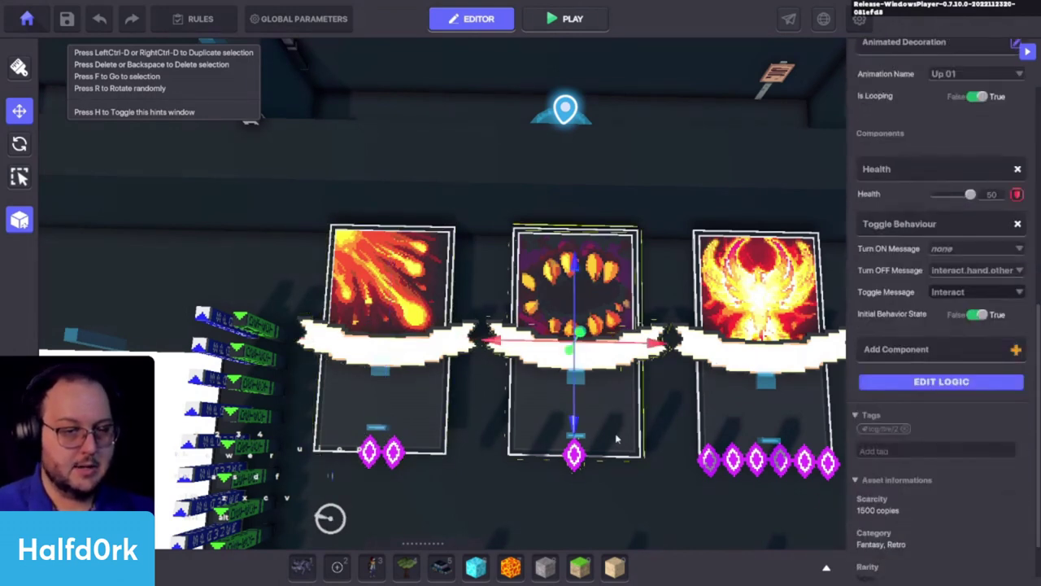
pyautogui.click(366, 296)
pyautogui.scroll(-3, 936, 480)
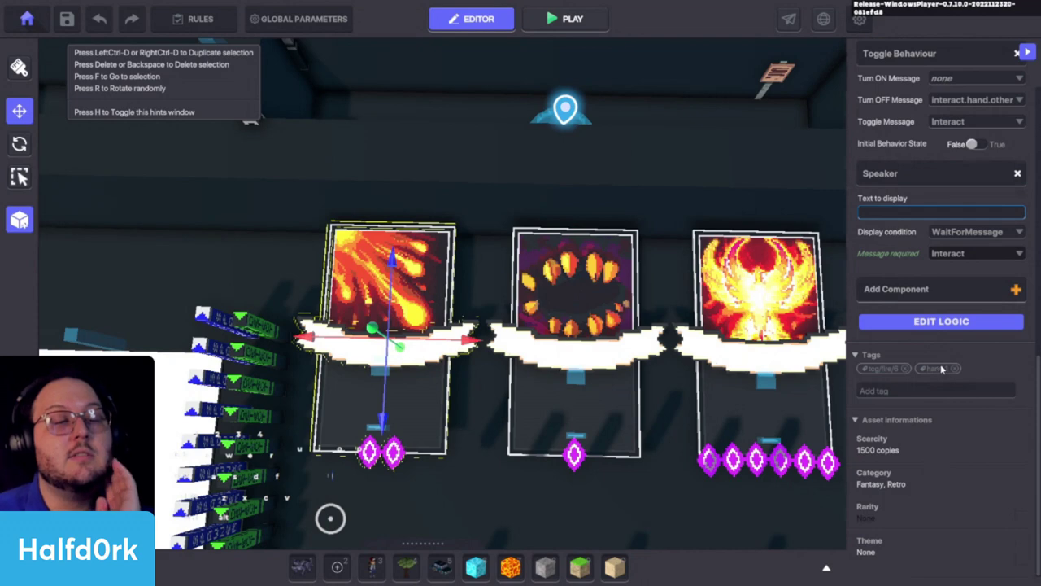
pyautogui.click(609, 362)
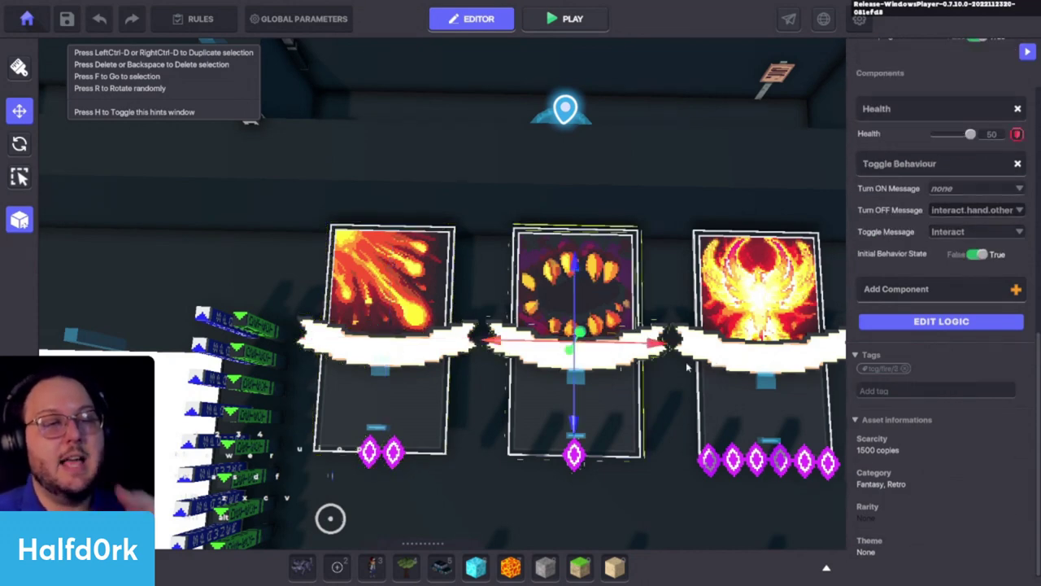
pyautogui.keyDown('alt'); pyautogui.moveTo(569, 350); pyautogui.dragTo(486, 311); pyautogui.keyUp('alt')
pyautogui.press('space')
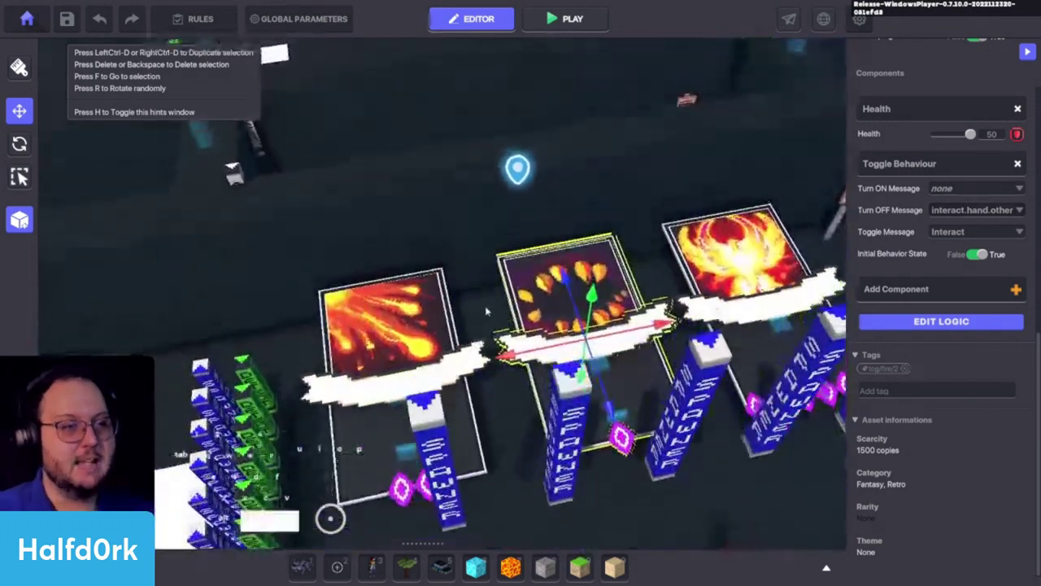
pyautogui.press('space')
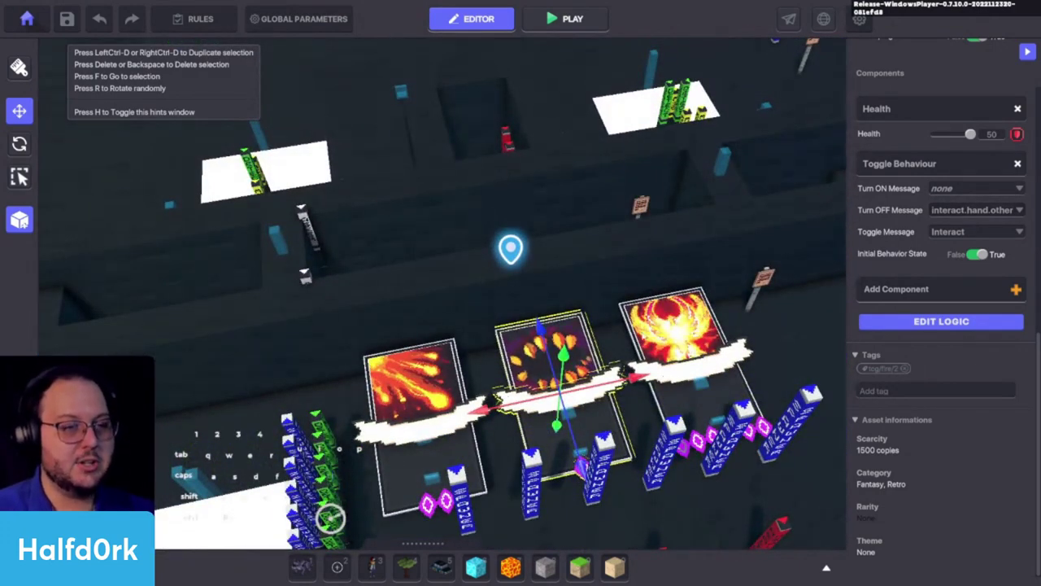
# Review the Heat Spray card's full logic, including its Toggle Behaviour and Speaker settings.
pyautogui.press('c')
pyautogui.keyDown('alt'); pyautogui.moveTo(612, 381); pyautogui.dragTo(376, 368); pyautogui.keyUp('alt')
pyautogui.press('a')
pyautogui.press('w')
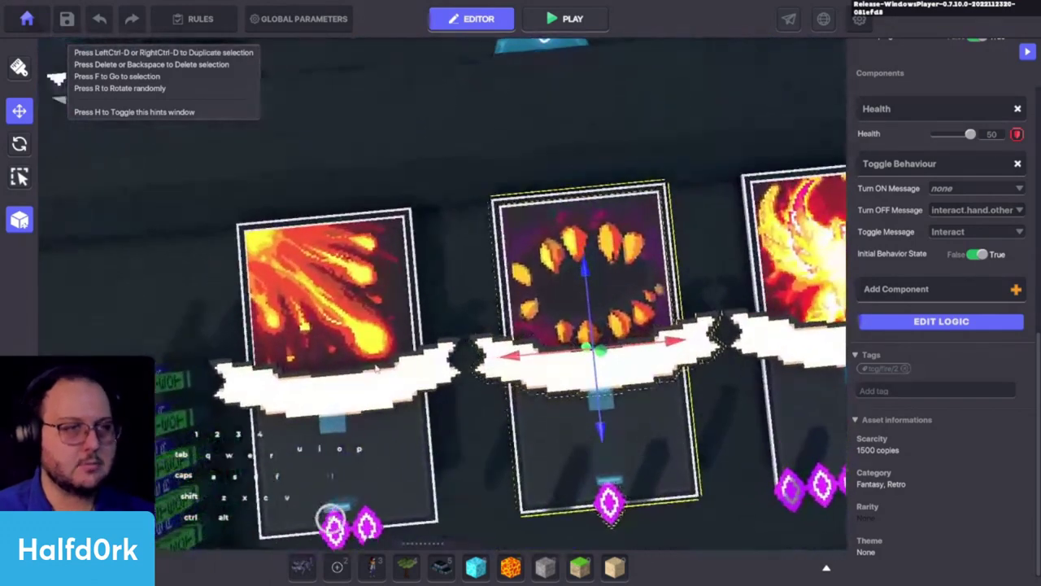
pyautogui.click(365, 395)
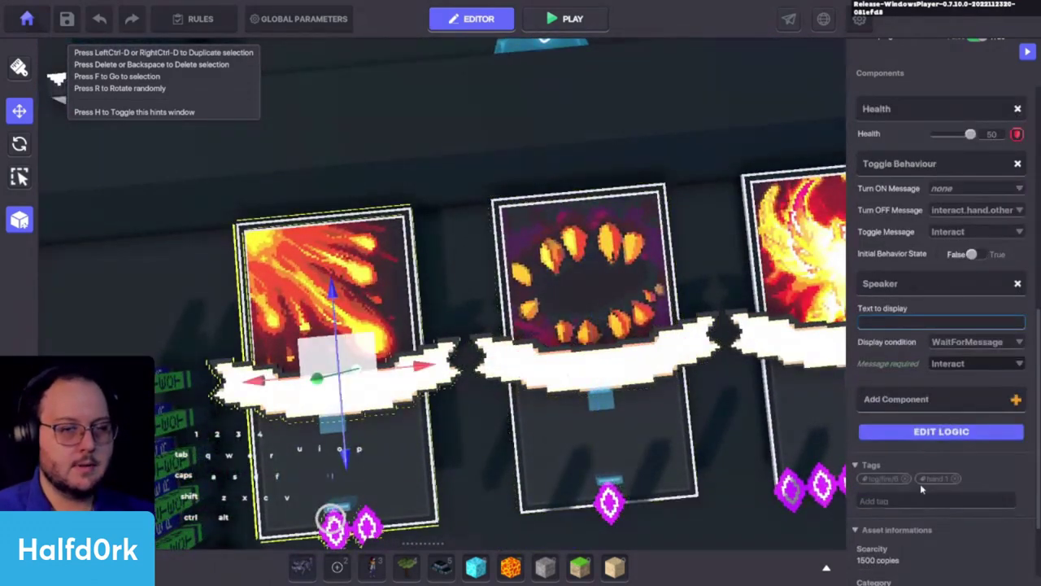
pyautogui.click(952, 434)
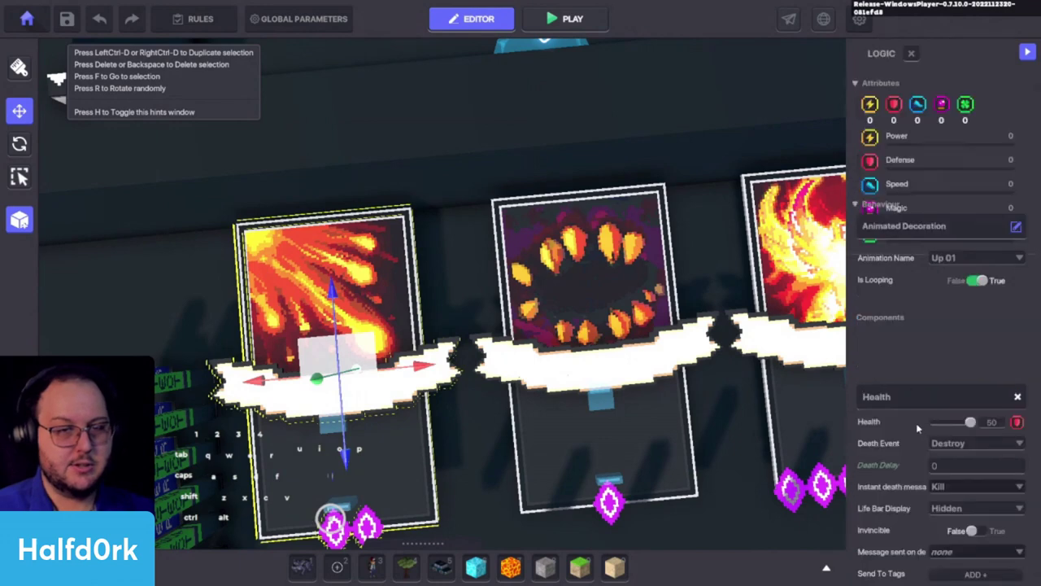
pyautogui.scroll(-3, 911, 433)
pyautogui.scroll(-5, 911, 437)
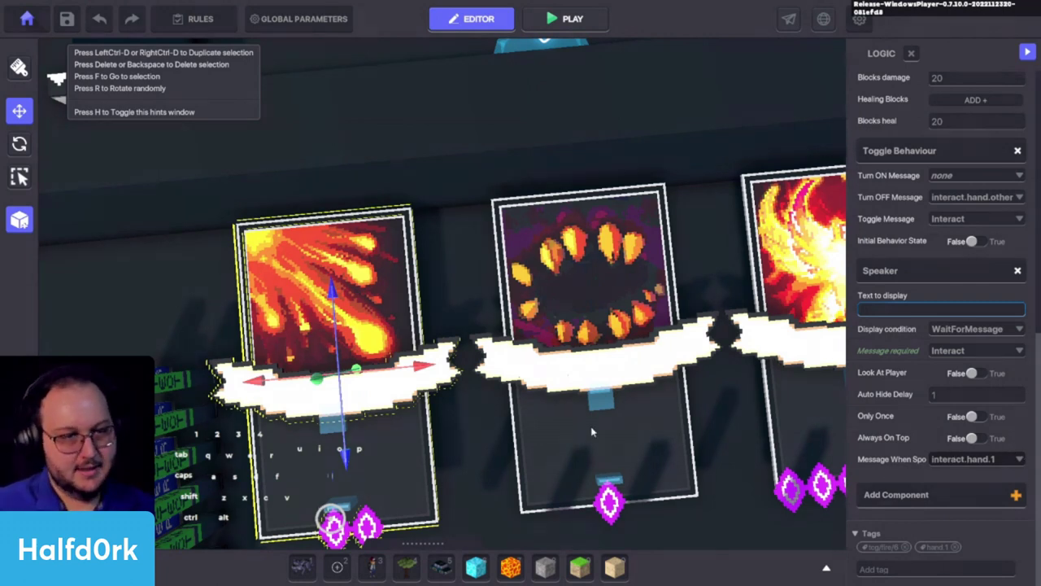
# Look over the row of three hand cards and their spawners from above.
pyautogui.moveTo(444, 419); pyautogui.dragTo(417, 161, button='right')
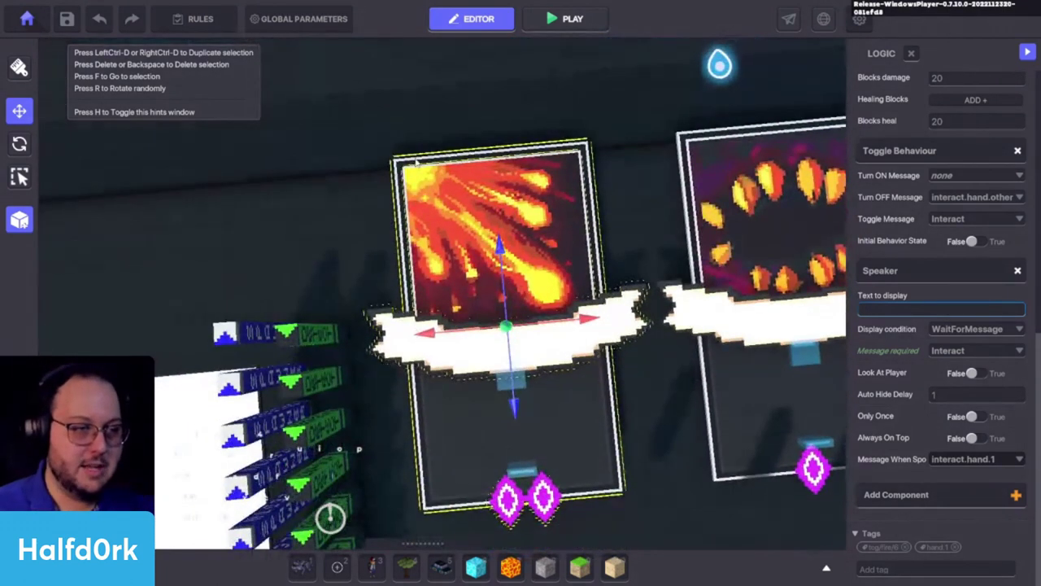
pyautogui.press('d')
pyautogui.press('a')
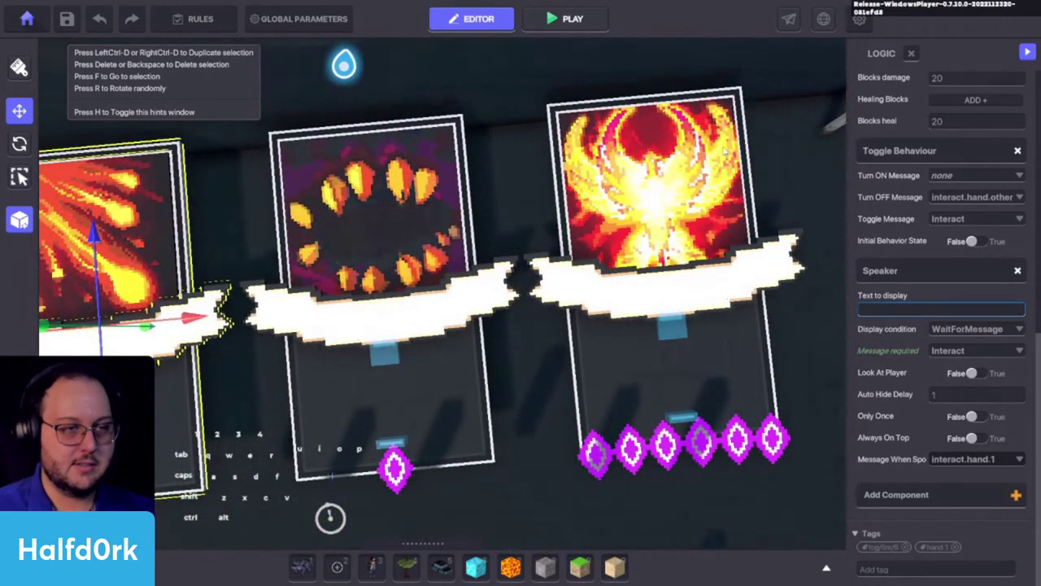
pyautogui.press('a')
pyautogui.moveTo(597, 400); pyautogui.dragTo(555, 372, button='right')
pyautogui.scroll(-5, 556, 374)
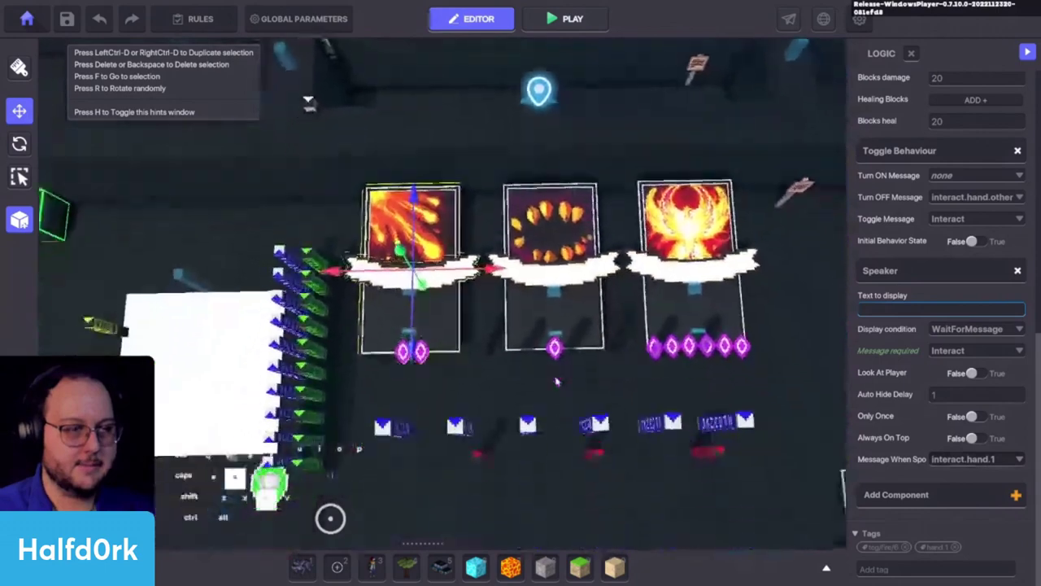
pyautogui.press('s')
pyautogui.scroll(3, 569, 368)
pyautogui.press('w')
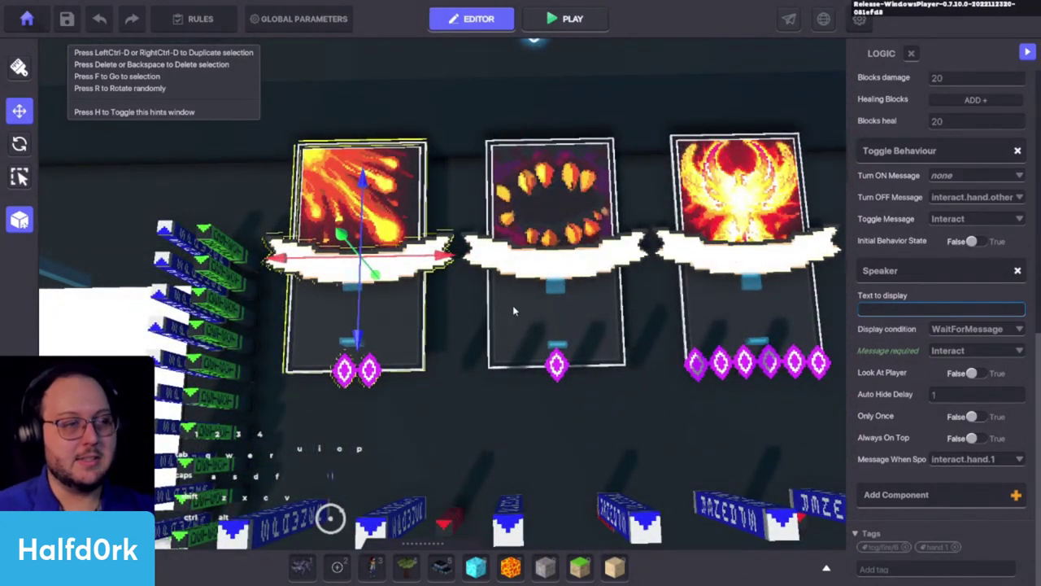
pyautogui.scroll(1, 513, 310)
pyautogui.press('w')
pyautogui.scroll(2, 514, 313)
pyautogui.press('s')
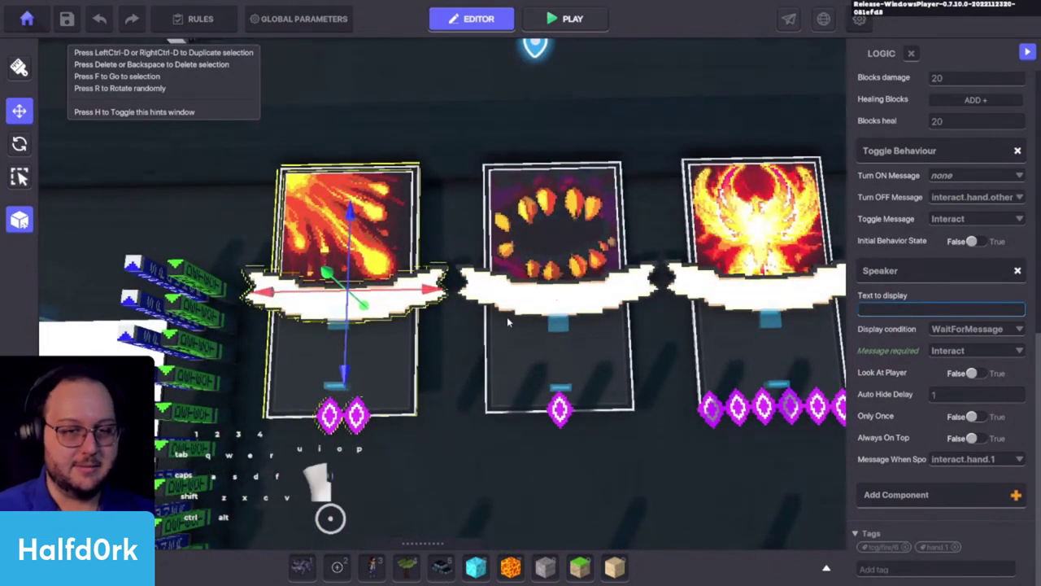
# Add a Speaker component to the Bug-Bite card and clear its display text.
pyautogui.click(507, 321)
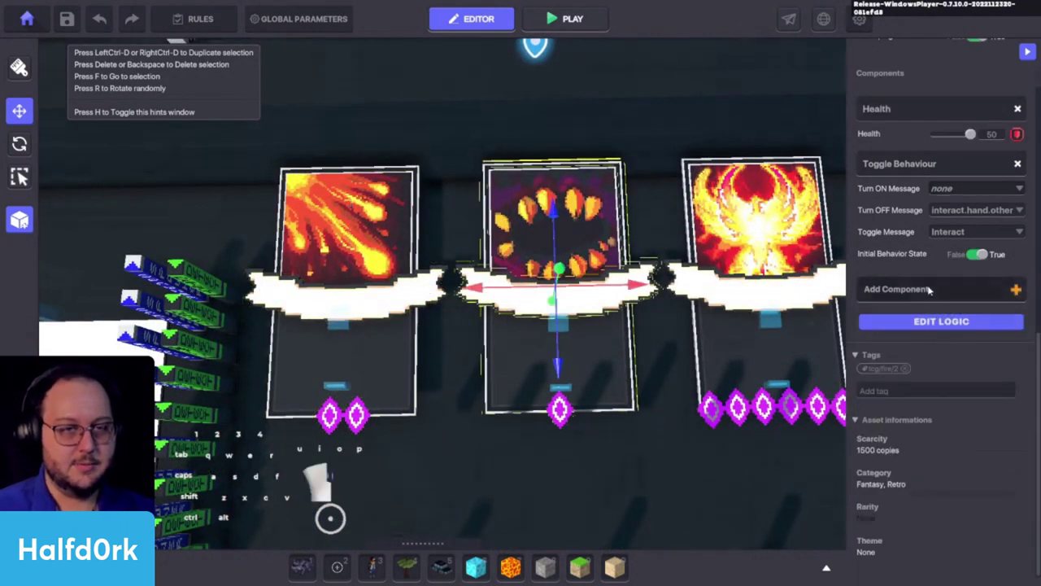
pyautogui.click(935, 289)
pyautogui.click(738, 332)
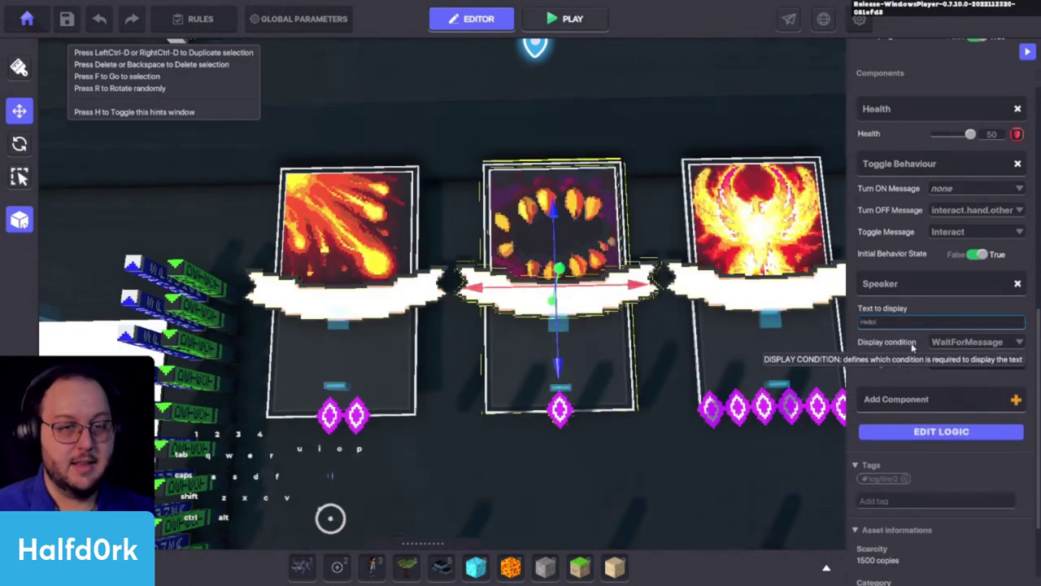
pyautogui.click(893, 324)
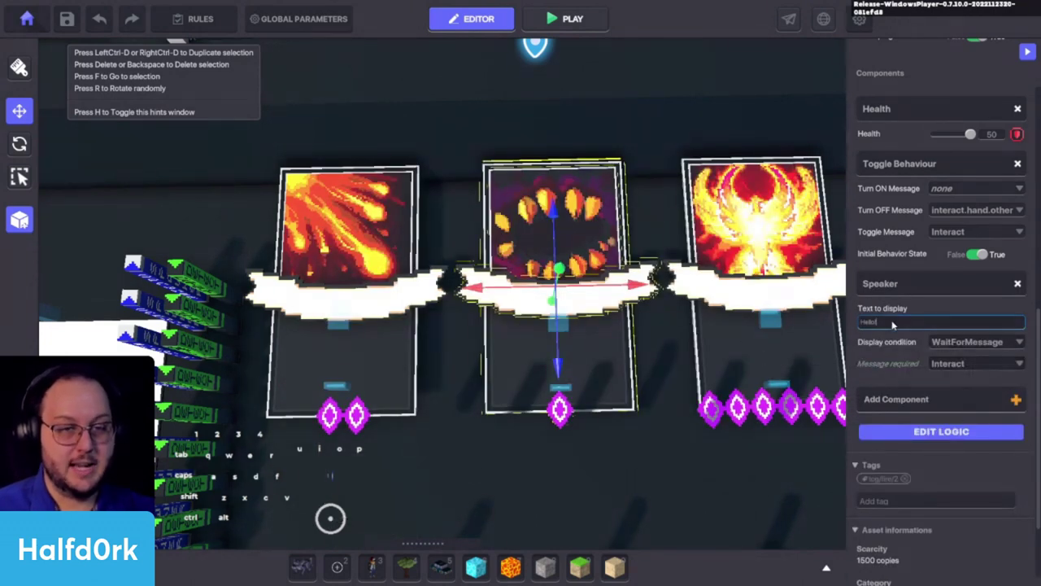
# Create the message interact.hand.2 and set it as the message the Bug-Bite card's Speaker sends when spoken.
pyautogui.click(919, 431)
pyautogui.scroll(-10, 927, 480)
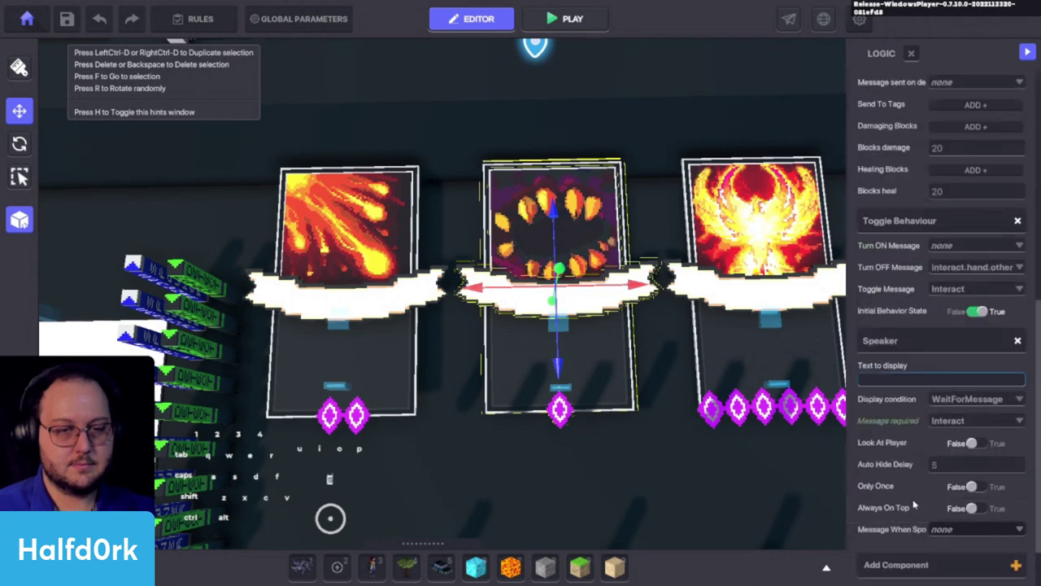
pyautogui.click(949, 461)
pyautogui.write('inte')
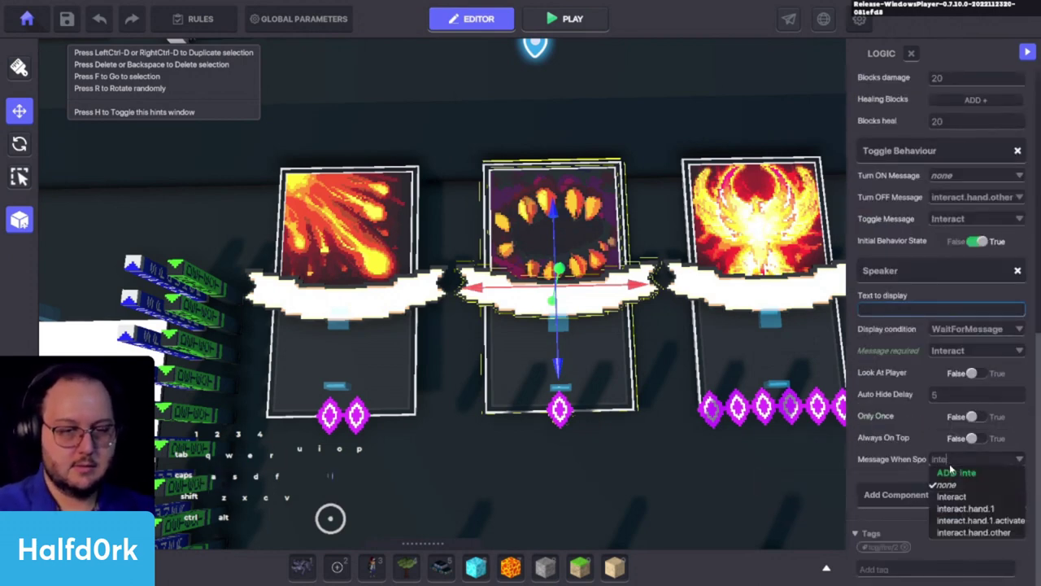
pyautogui.write('ract.hand.2')
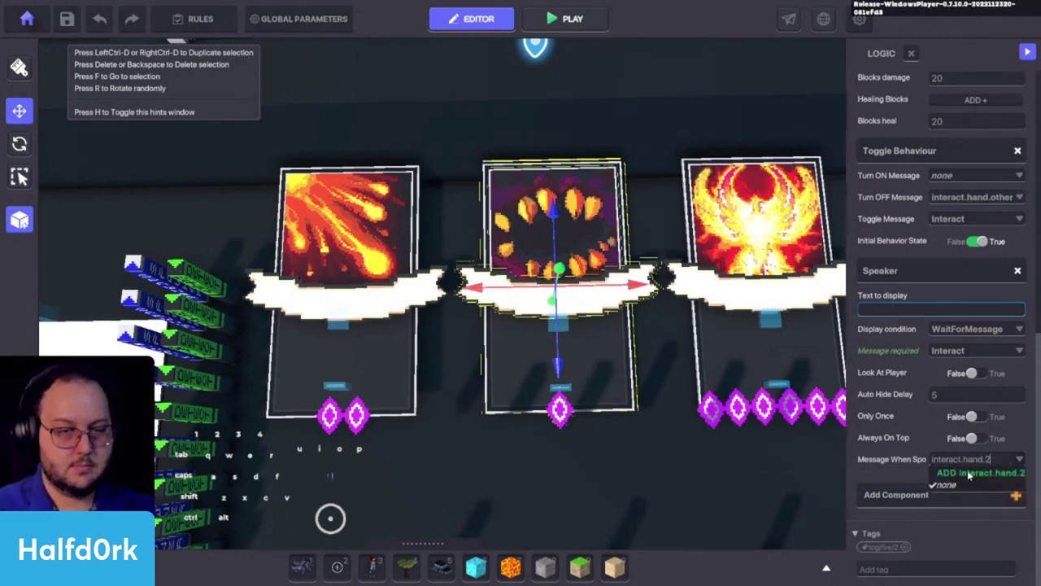
pyautogui.click(969, 474)
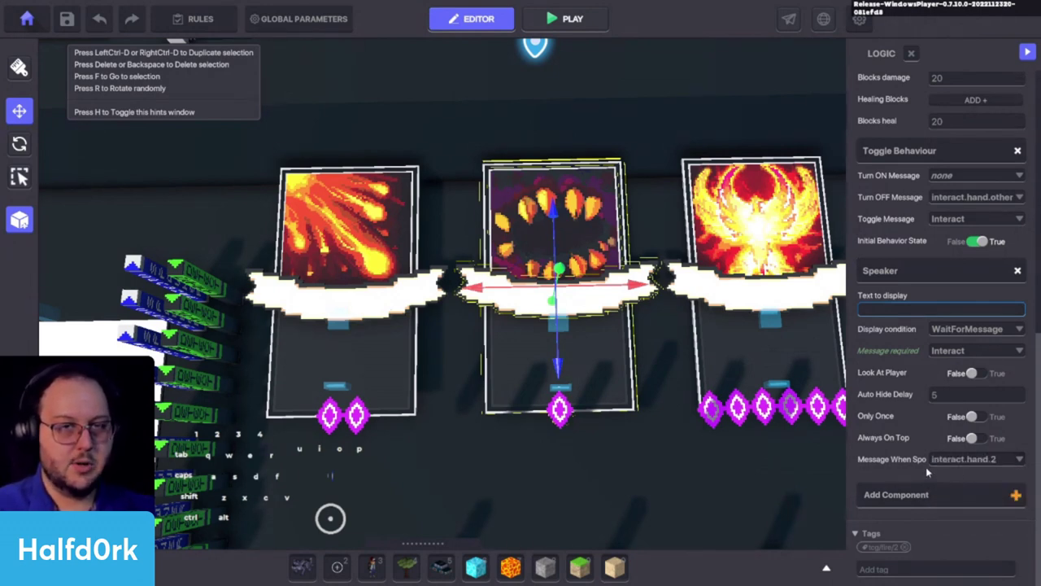
# Add a Toggle Behaviour component to the phoenix card and give it the Animated Decoration behaviour.
pyautogui.press('d')
pyautogui.click(660, 250)
pyautogui.scroll(-10, 977, 353)
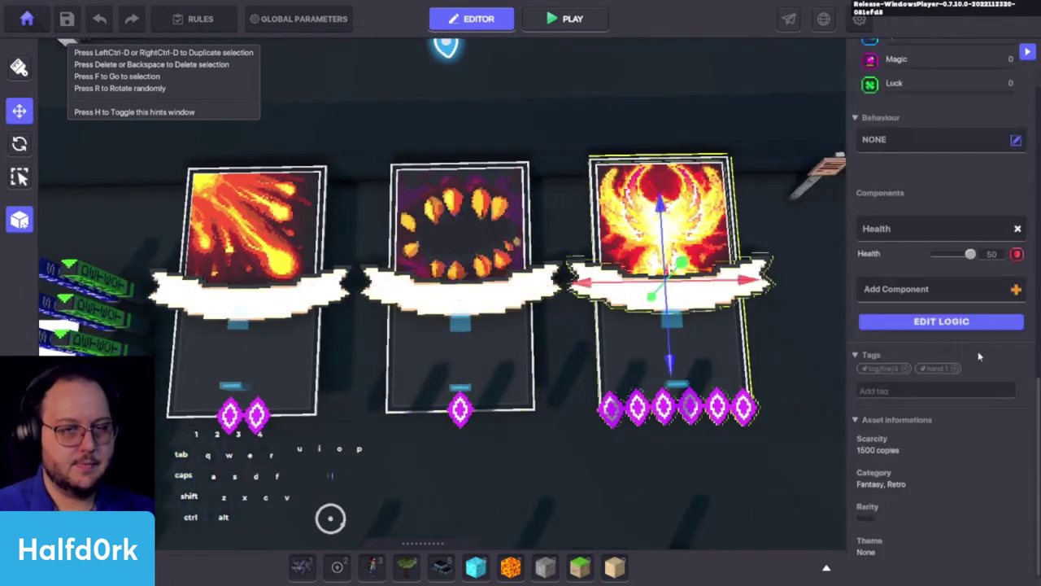
pyautogui.click(952, 297)
pyautogui.click(387, 413)
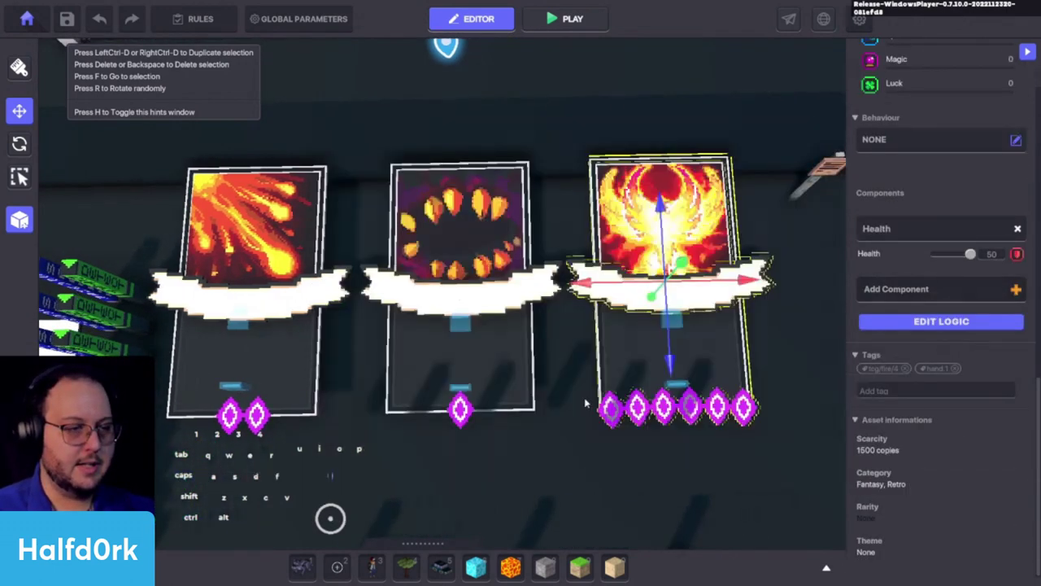
pyautogui.click(950, 145)
pyautogui.click(477, 236)
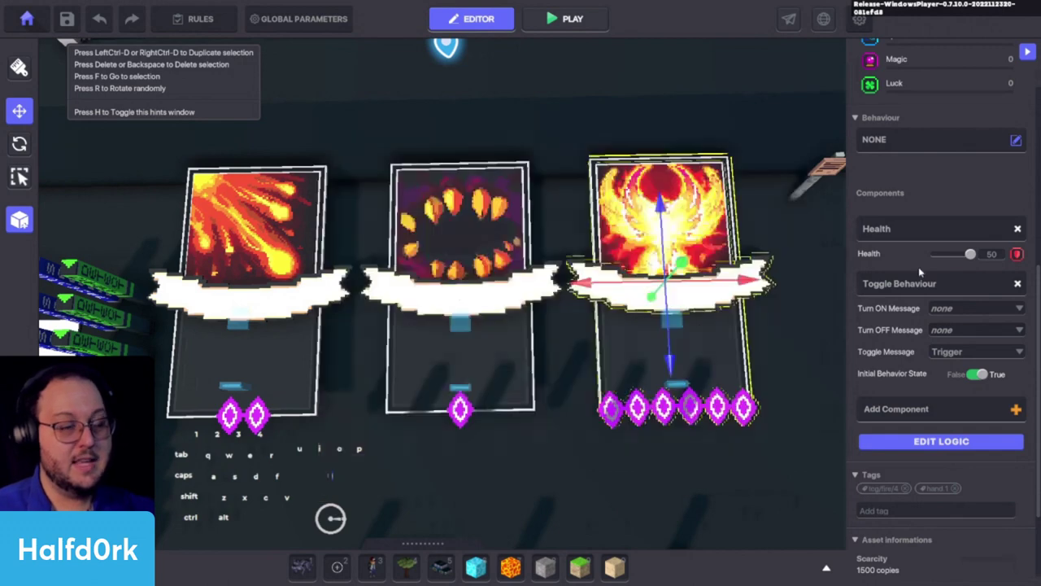
# Add a Speaker component with empty text to the phoenix card and change its hand tag to hand.3.
pyautogui.click(933, 449)
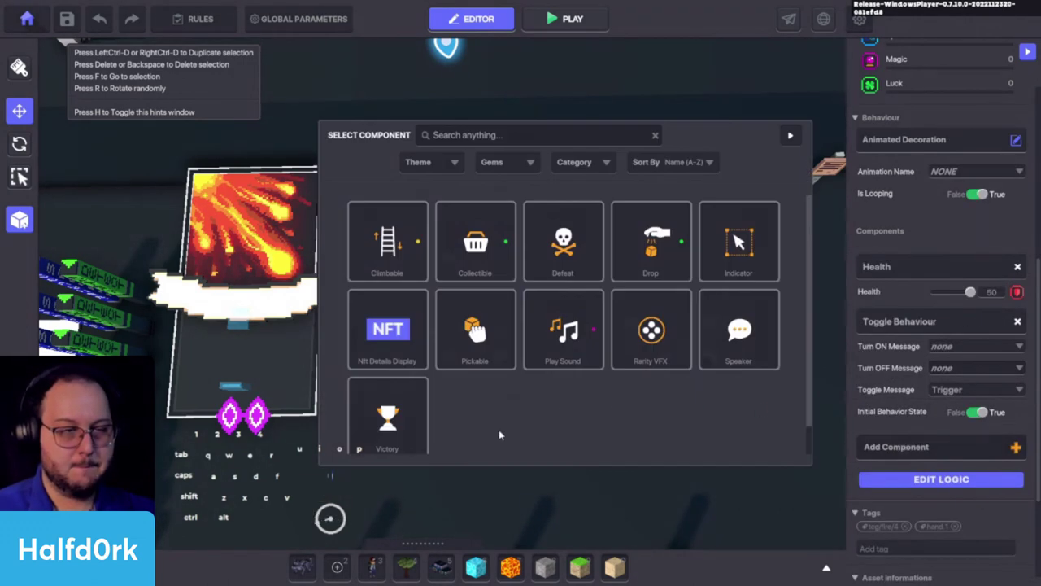
pyautogui.click(738, 330)
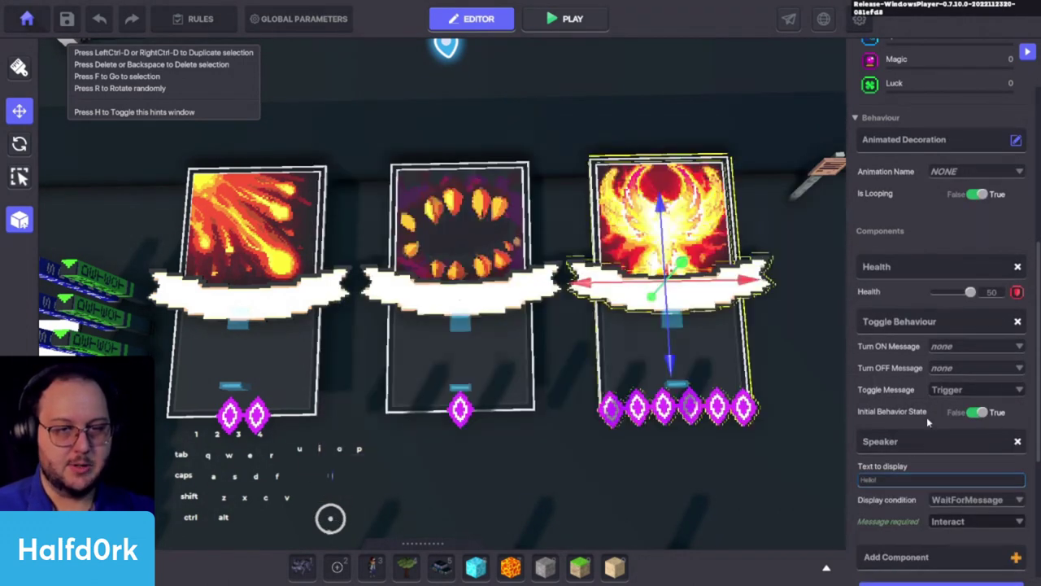
pyautogui.click(903, 479)
pyautogui.scroll(-3, 905, 520)
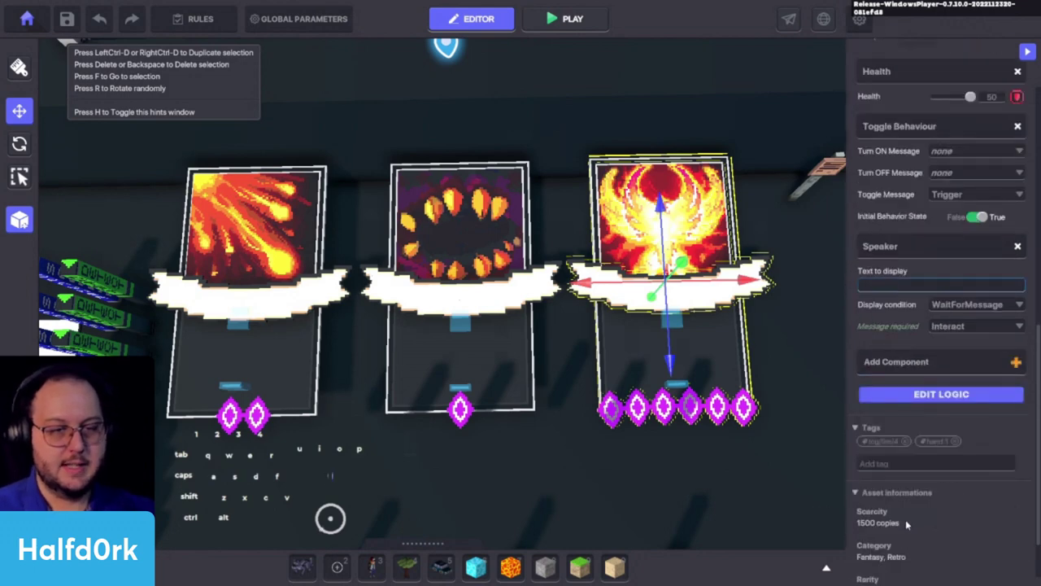
pyautogui.click(935, 466)
pyautogui.write('hand-3')
pyautogui.press('Return')
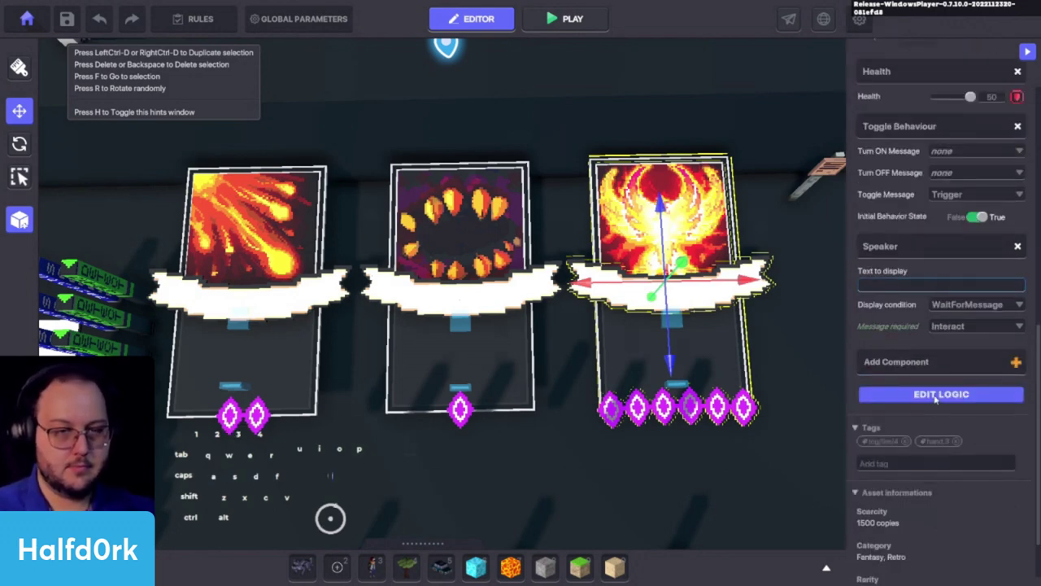
# Set the phoenix card's Animated Decoration animation to Up 01 and inspect the card from several angles.
pyautogui.click(935, 395)
pyautogui.scroll(-3, 904, 429)
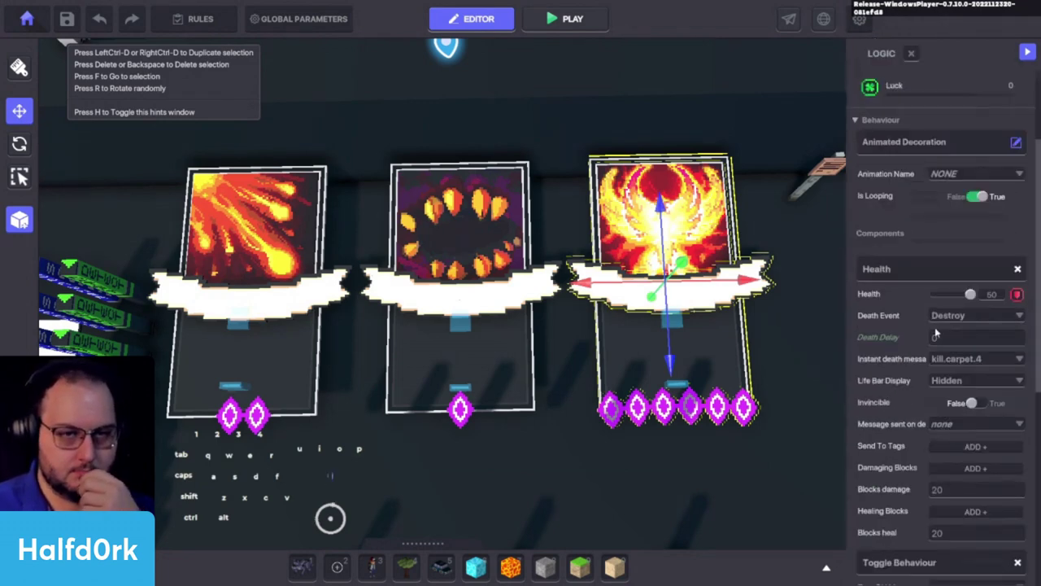
pyautogui.click(956, 124)
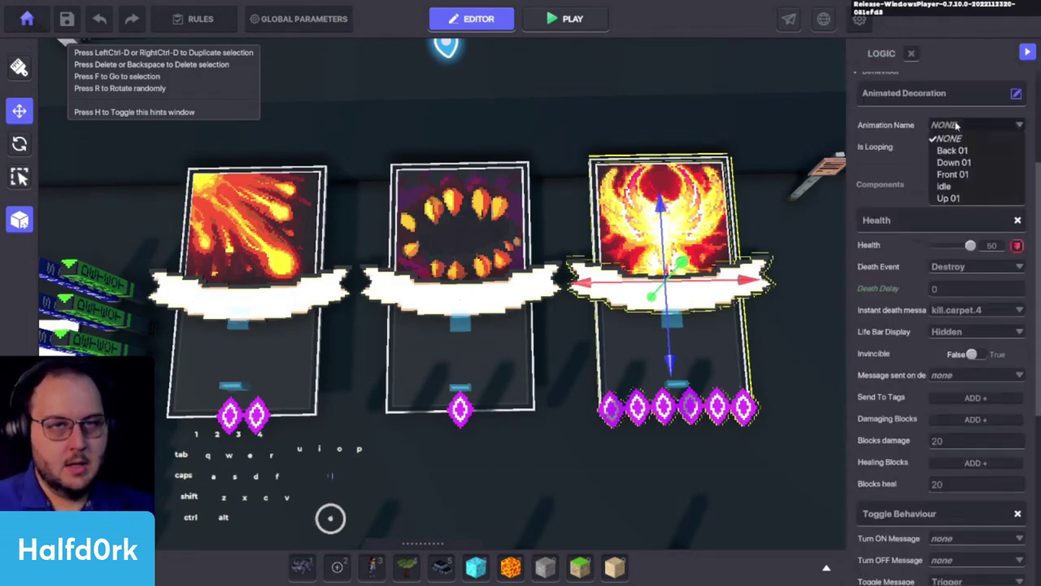
pyautogui.click(949, 198)
pyautogui.keyDown('alt'); pyautogui.moveTo(801, 298); pyautogui.dragTo(716, 248); pyautogui.keyUp('alt')
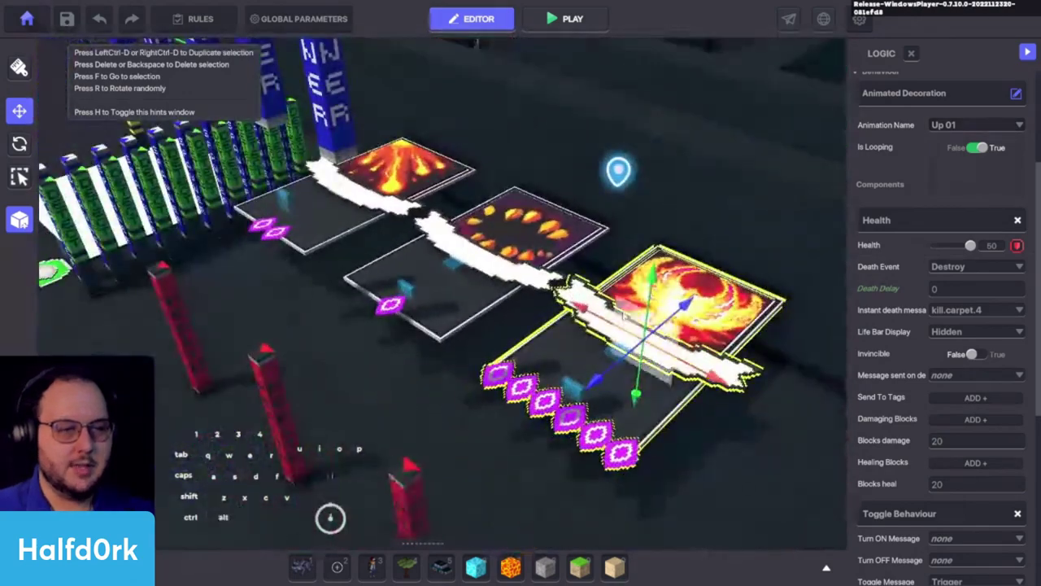
pyautogui.keyDown('alt'); pyautogui.moveTo(688, 435); pyautogui.dragTo(734, 426); pyautogui.keyUp('alt')
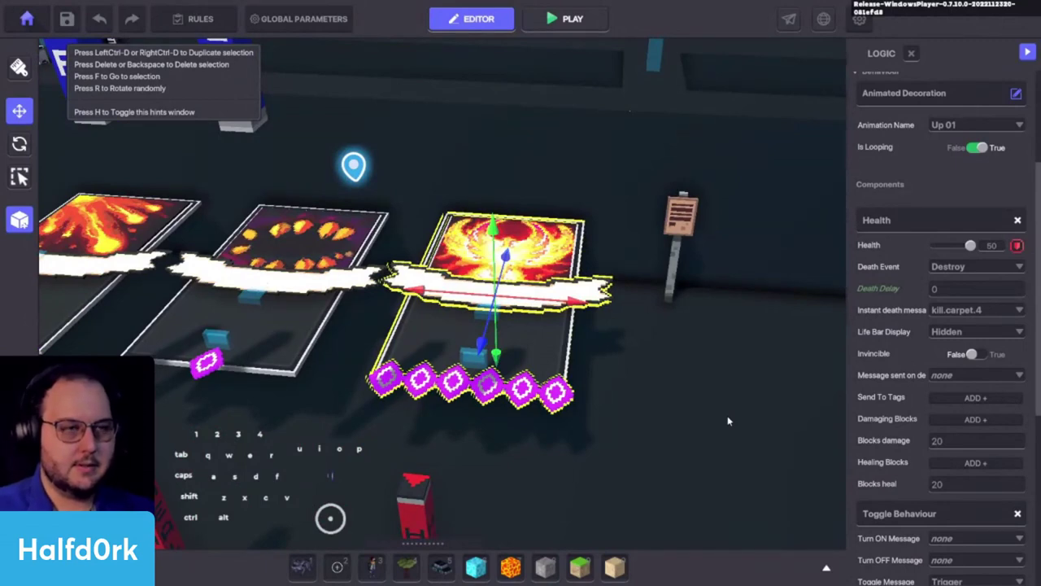
# Delete the phoenix card and place the TCG_Blaze Spikes n1 preset over the third hand spawner.
pyautogui.press('Delete')
pyautogui.press('Tab')
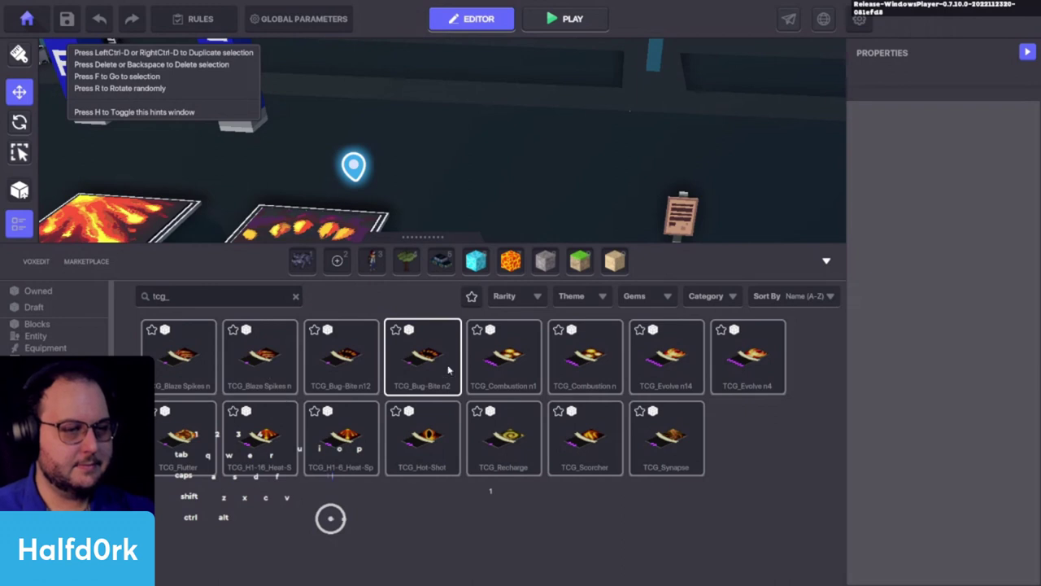
pyautogui.click(266, 360)
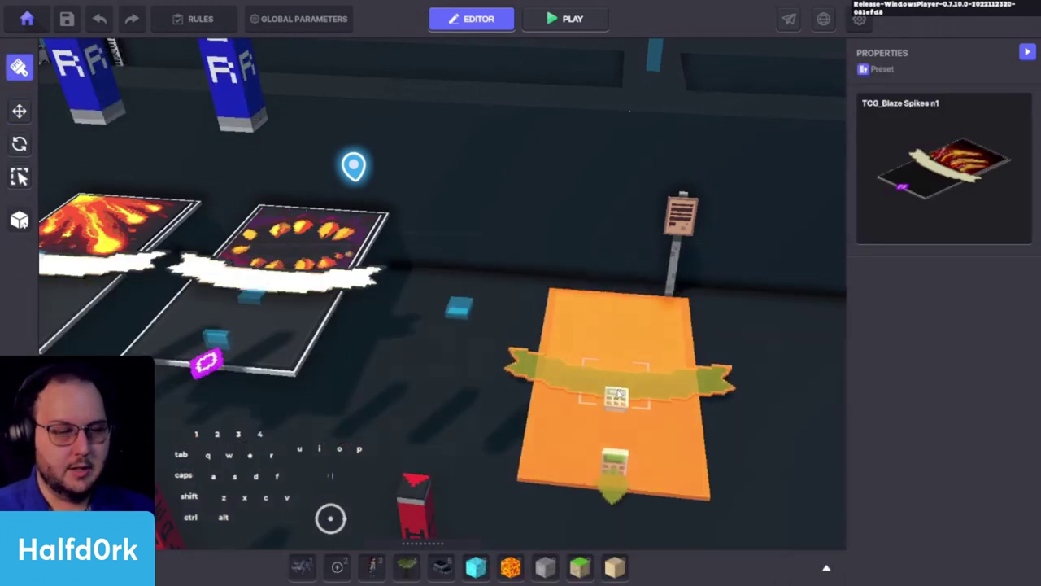
pyautogui.click(480, 342)
pyautogui.press('i')
pyautogui.click(500, 317)
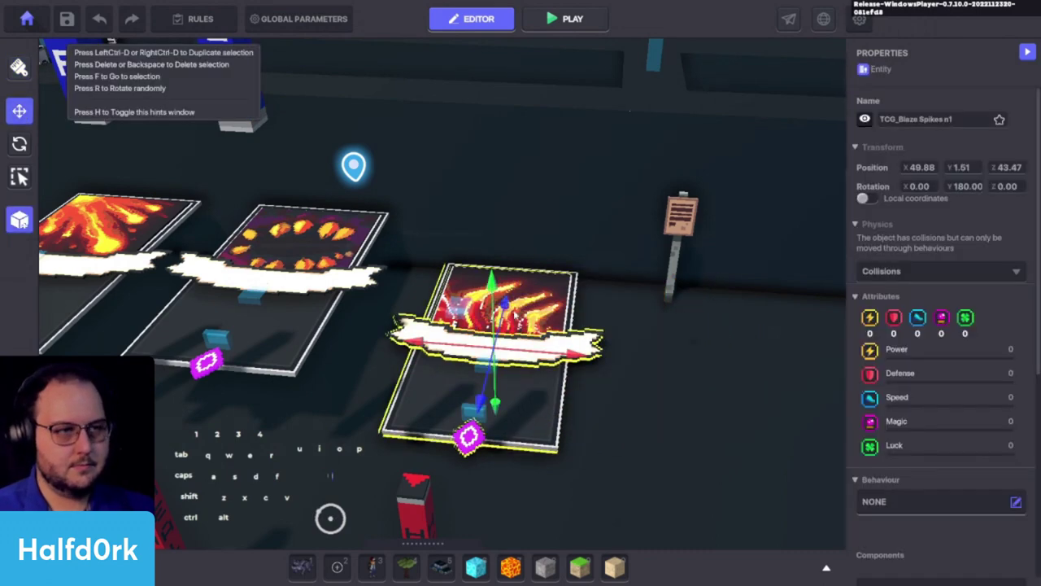
# Raise the Blaze Spikes card to Y 2.32 and line it up with the other two hand cards.
pyautogui.moveTo(489, 286); pyautogui.dragTo(473, 381)
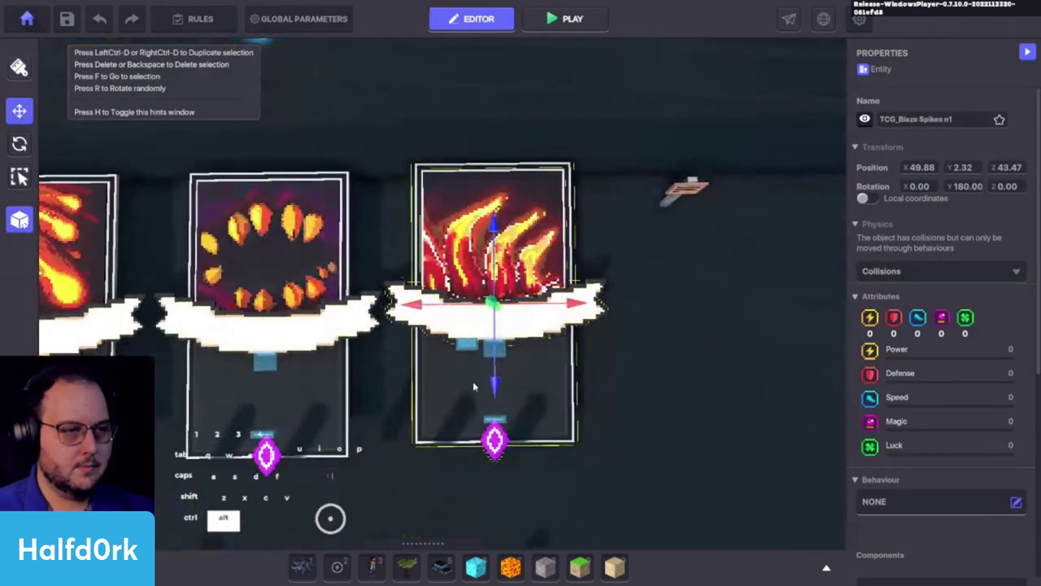
pyautogui.moveTo(528, 316); pyautogui.dragTo(527, 331)
pyautogui.click(658, 353)
pyautogui.keyDown('alt'); pyautogui.moveTo(626, 383); pyautogui.dragTo(565, 373); pyautogui.keyUp('alt')
pyautogui.press('a')
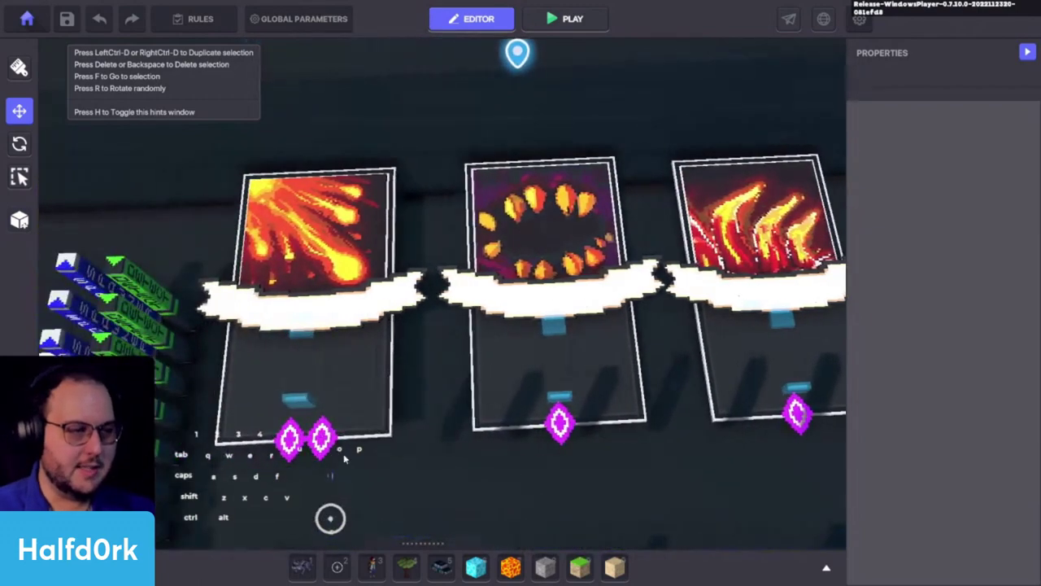
pyautogui.press('d')
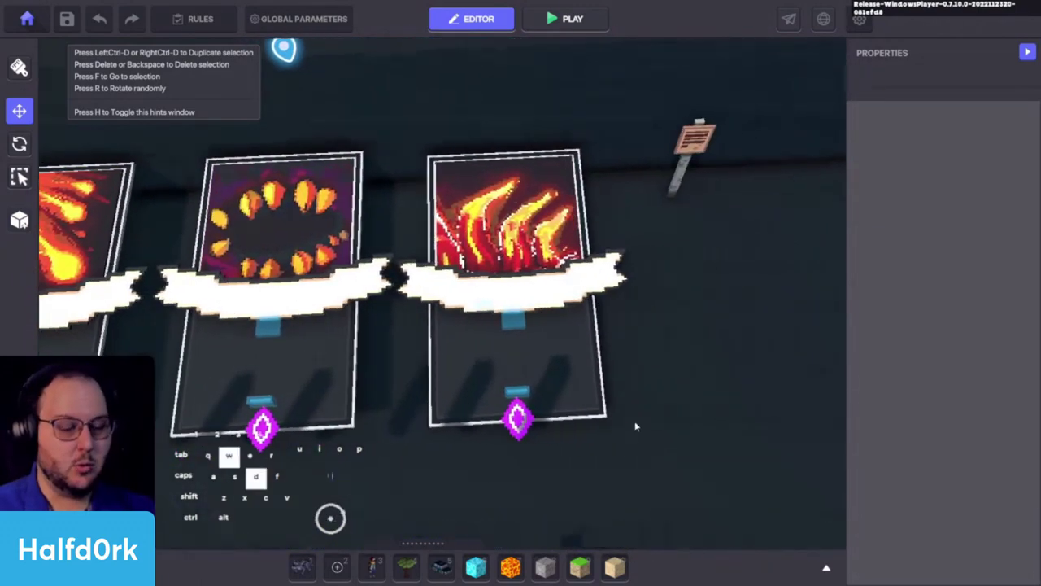
# Select the Blaze Spikes card over the third hand spawner and add a Toggle Behaviour component to it.
pyautogui.click(606, 402)
pyautogui.scroll(-4, 928, 348)
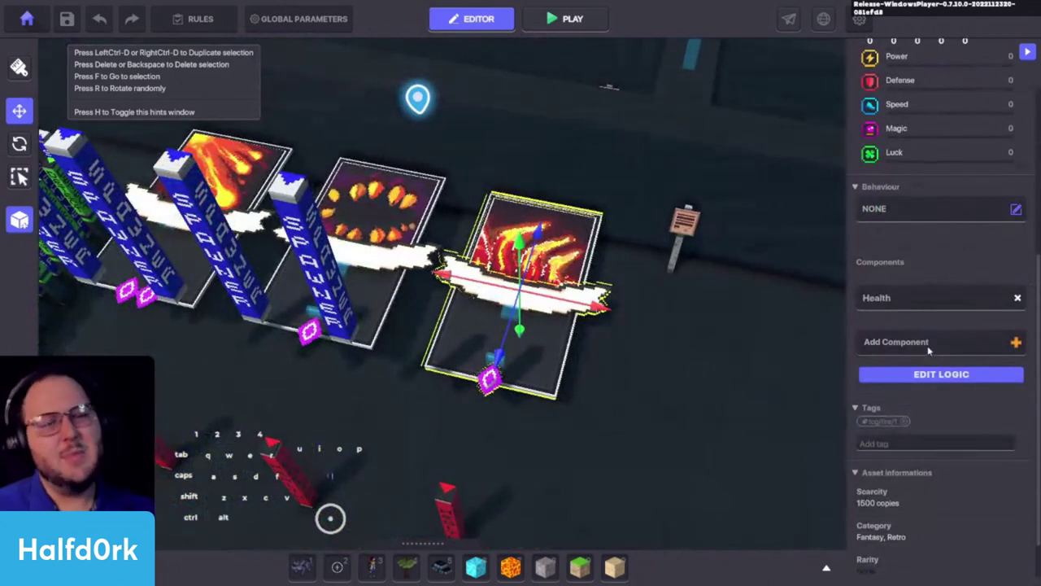
pyautogui.click(925, 342)
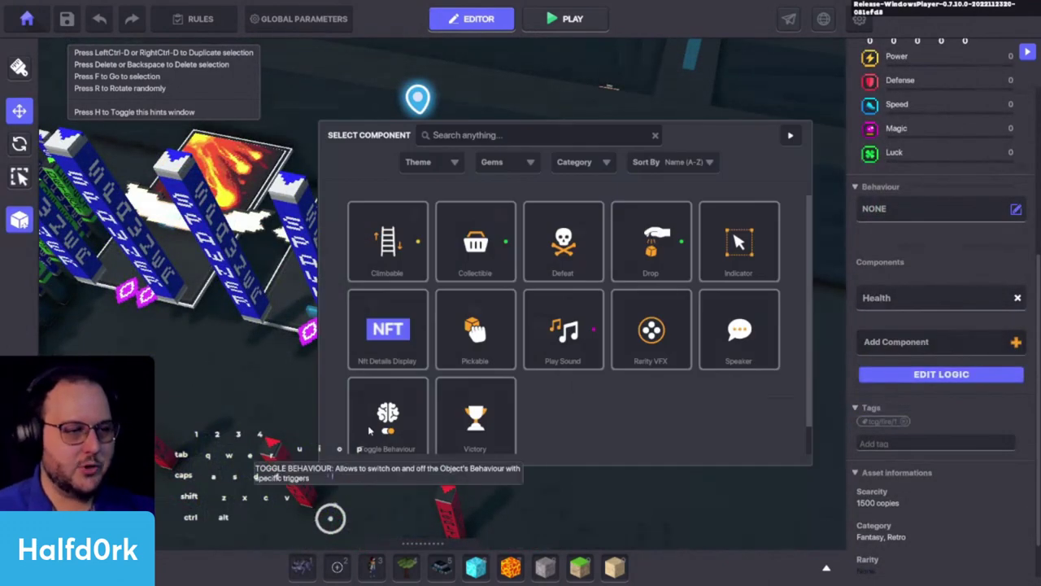
pyautogui.click(400, 411)
# Give the Blaze Spikes card the Animated Decoration behaviour with the Up 01 animation.
pyautogui.click(906, 215)
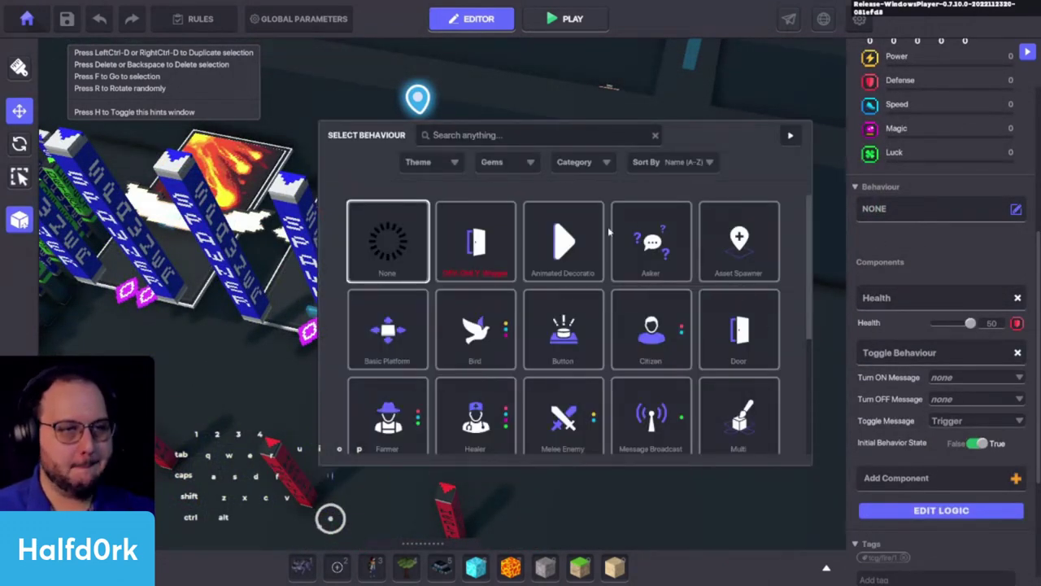
pyautogui.click(565, 240)
pyautogui.click(972, 241)
pyautogui.click(946, 314)
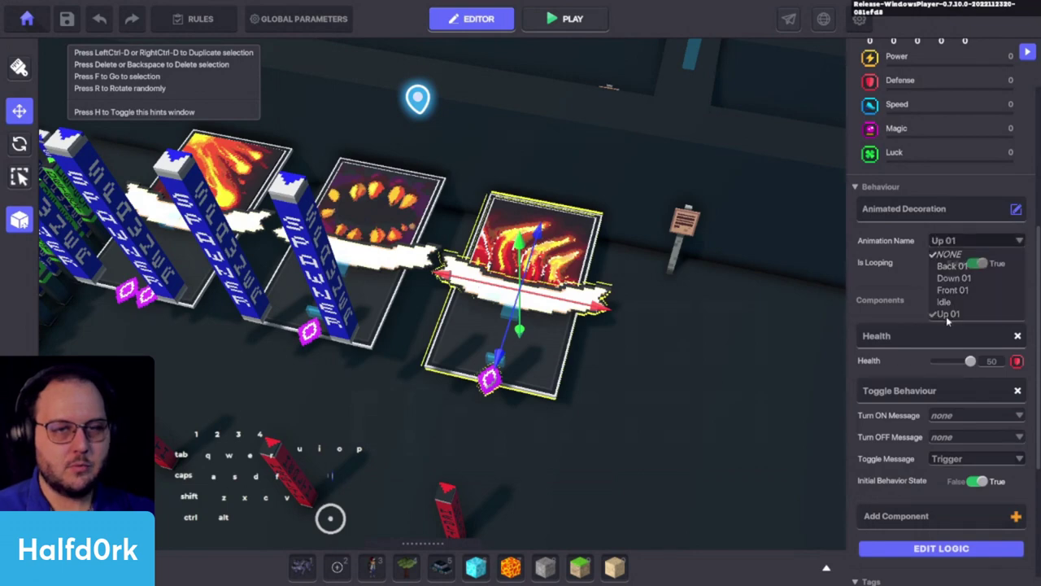
# Set the Toggle Message of the Blaze Spikes card's Toggle Behaviour to Interact in its full logic.
pyautogui.scroll(-2, 901, 377)
pyautogui.click(977, 409)
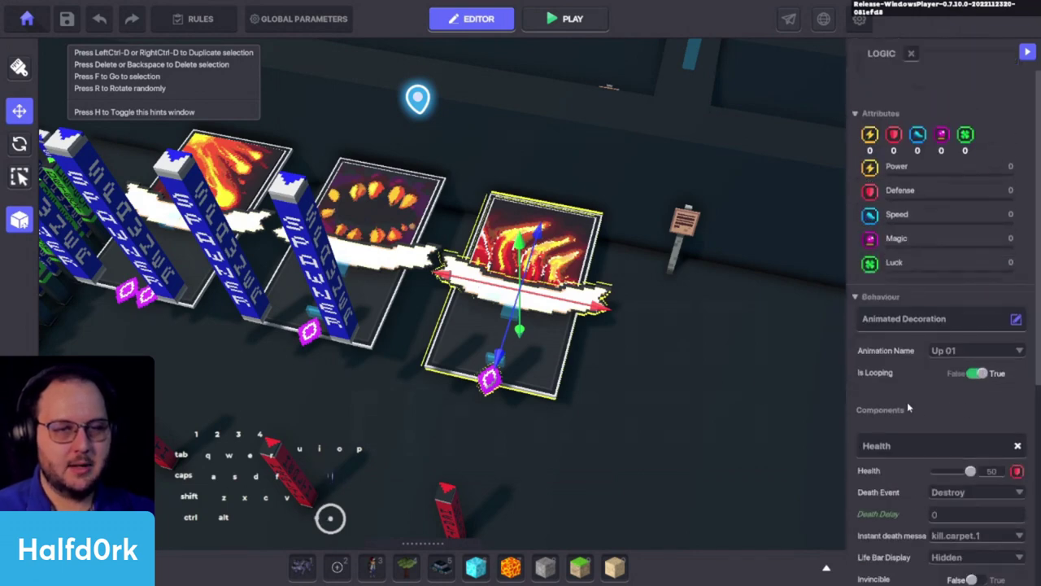
pyautogui.scroll(-3, 903, 400)
pyautogui.scroll(-2, 898, 319)
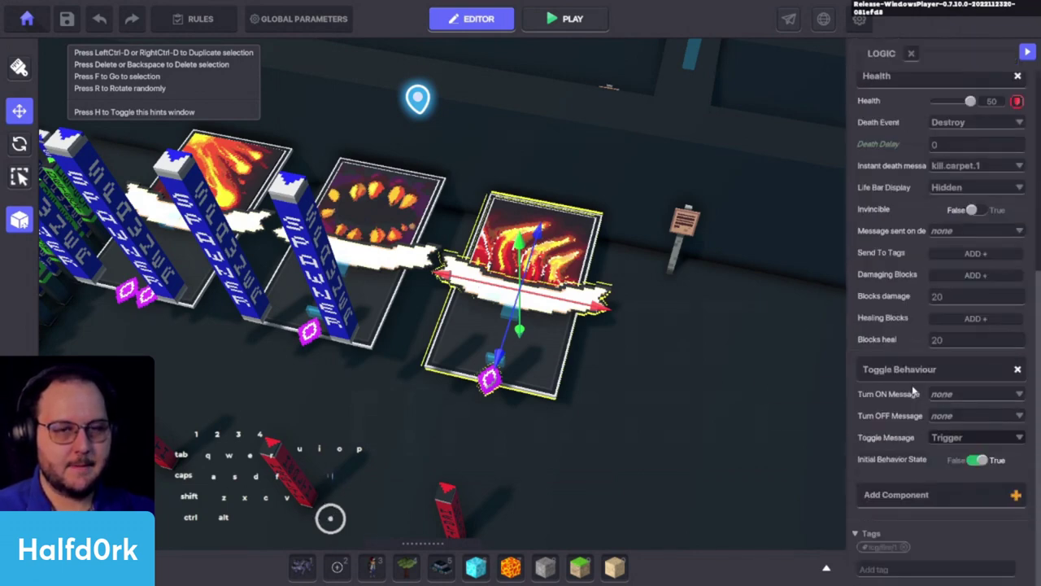
pyautogui.click(959, 438)
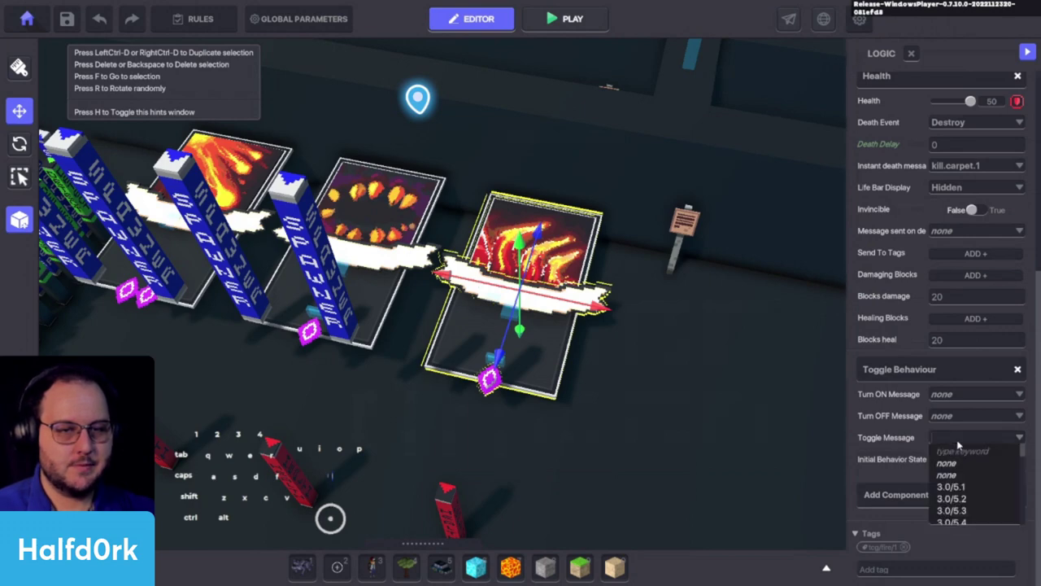
pyautogui.write('inter')
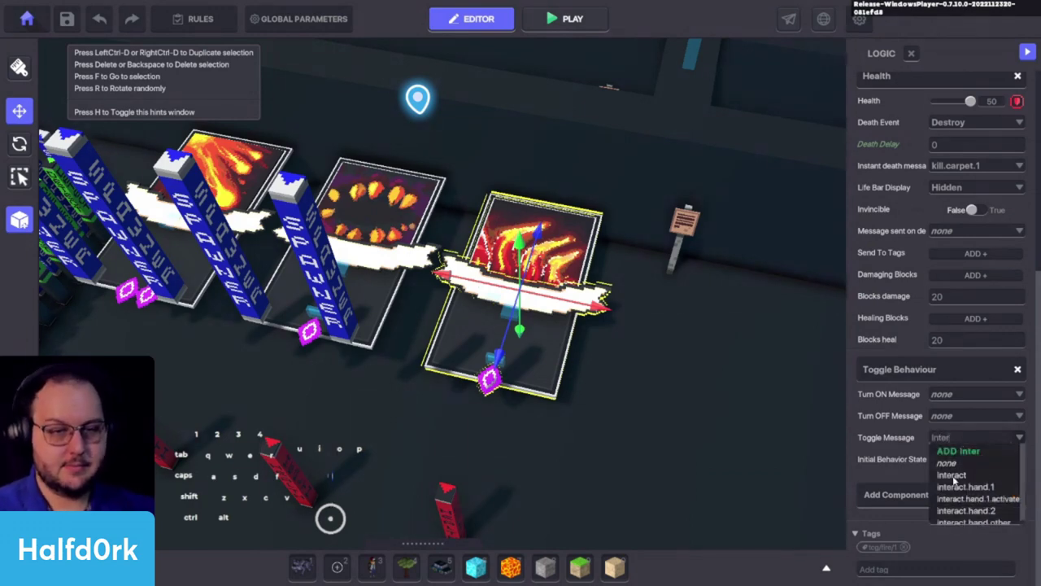
pyautogui.click(953, 477)
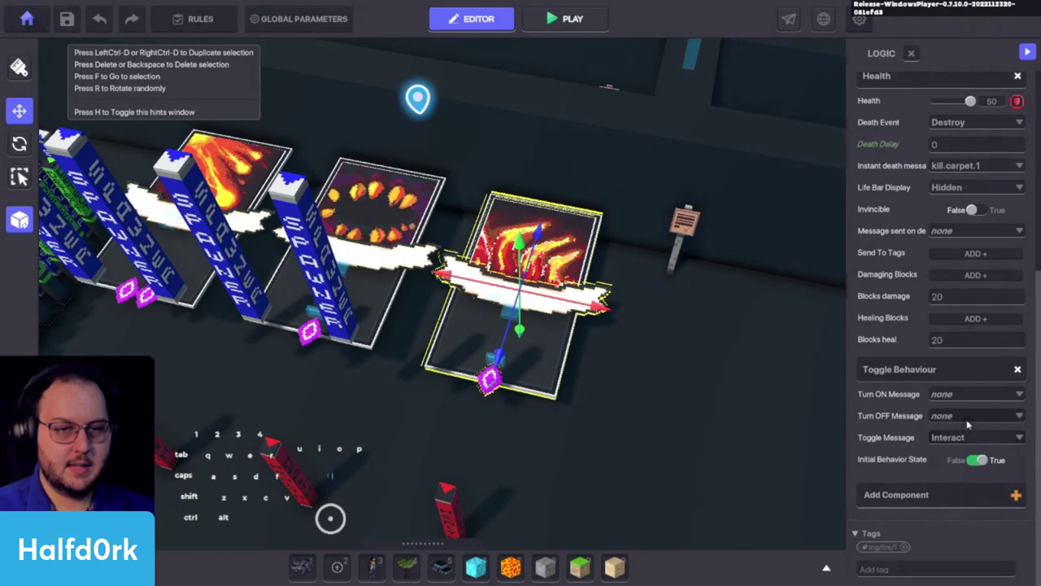
# Create the message interact.hand.3 as the Blaze Spikes card's Turn OFF Message and enter a hand tag for the card.
pyautogui.click(967, 416)
pyautogui.write('Inter')
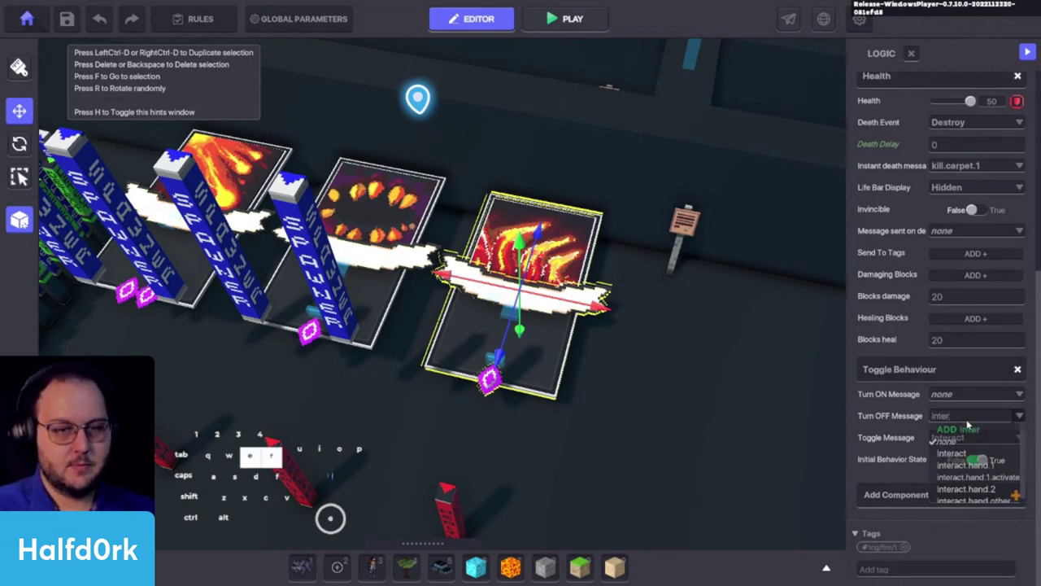
pyautogui.write('act.hn')
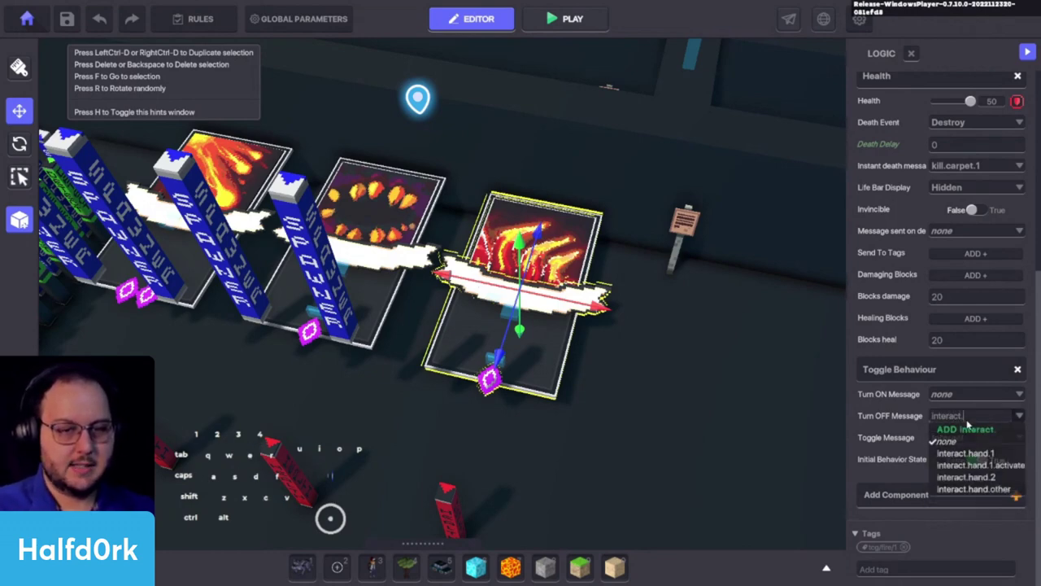
pyautogui.press('Return')
pyautogui.write('nd.3')
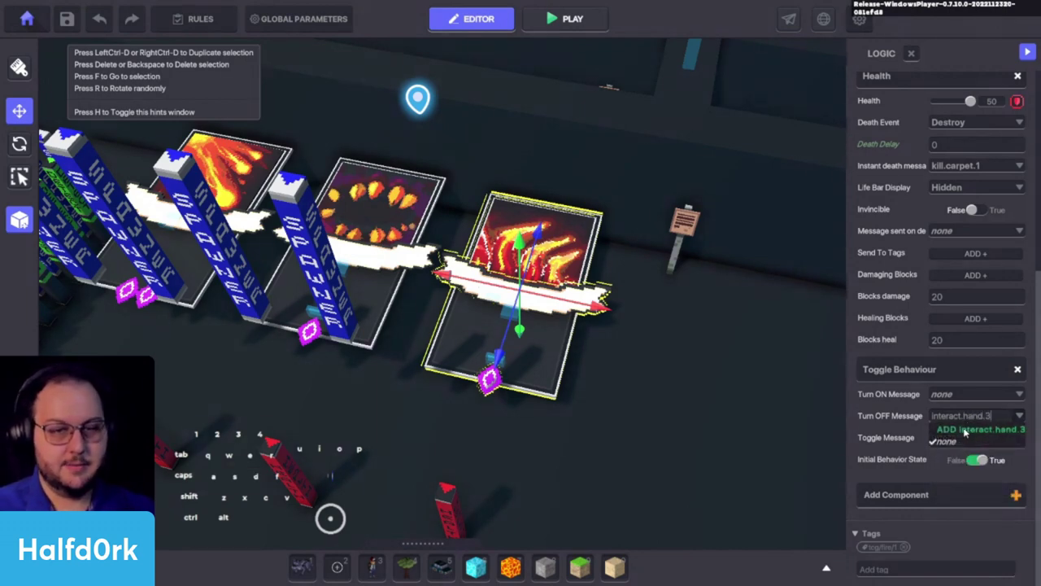
pyautogui.click(965, 432)
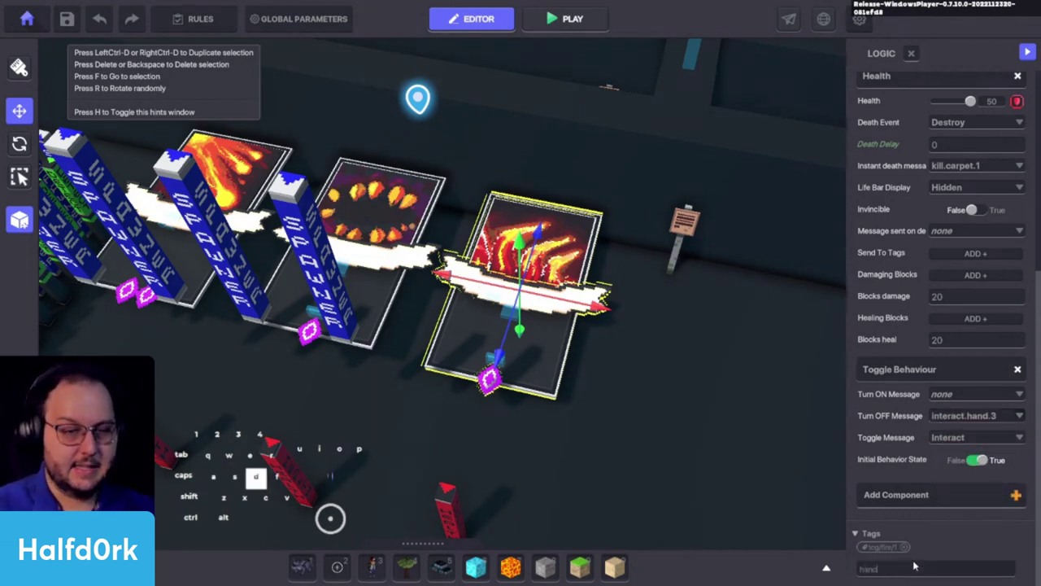
pyautogui.scroll(5, 925, 487)
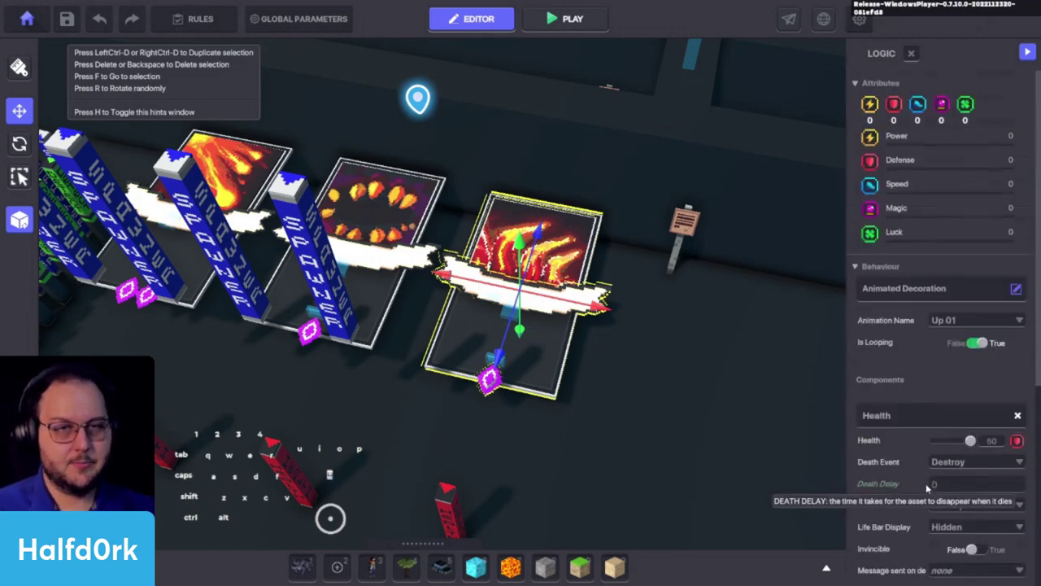
# Save the project and dismiss the save report.
pyautogui.moveTo(608, 389); pyautogui.dragTo(632, 464, button='middle')
pyautogui.hotkey('ctrl', 's')
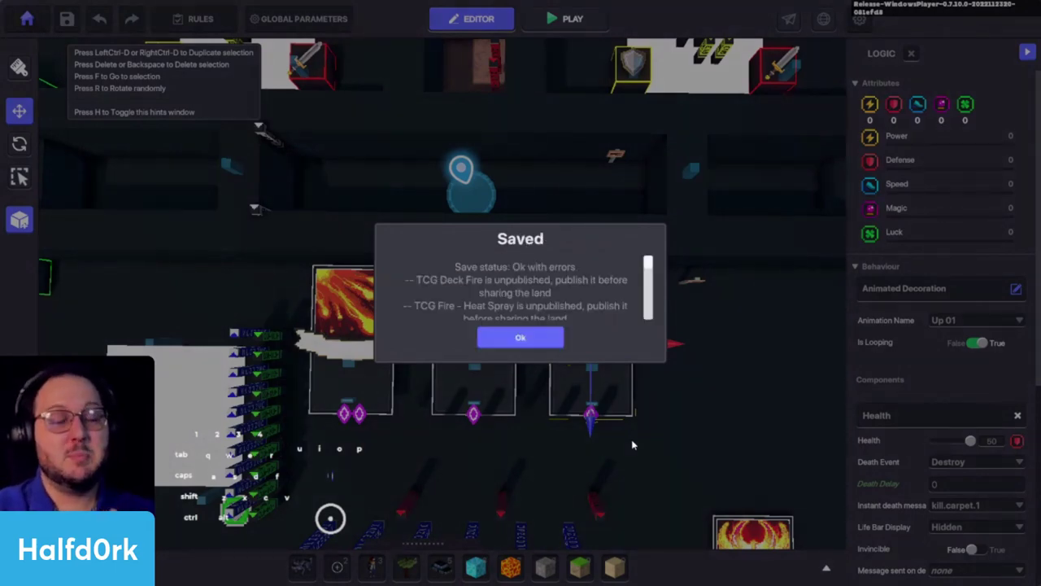
pyautogui.click(522, 339)
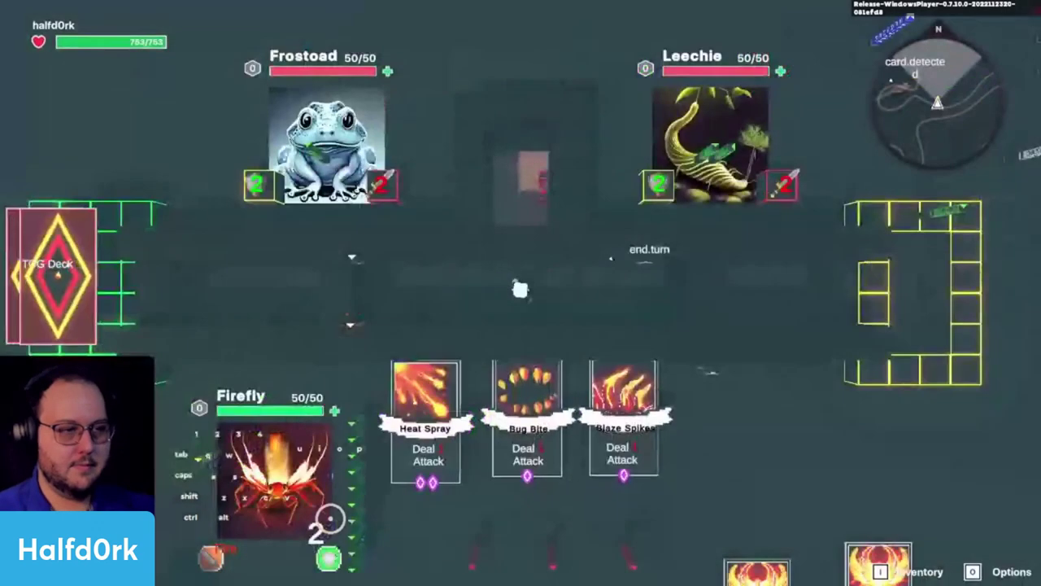
# Playtest the board by moving the character back and forth along the three hand cards, and return to the editor.
pyautogui.press('2')
pyautogui.press('d')
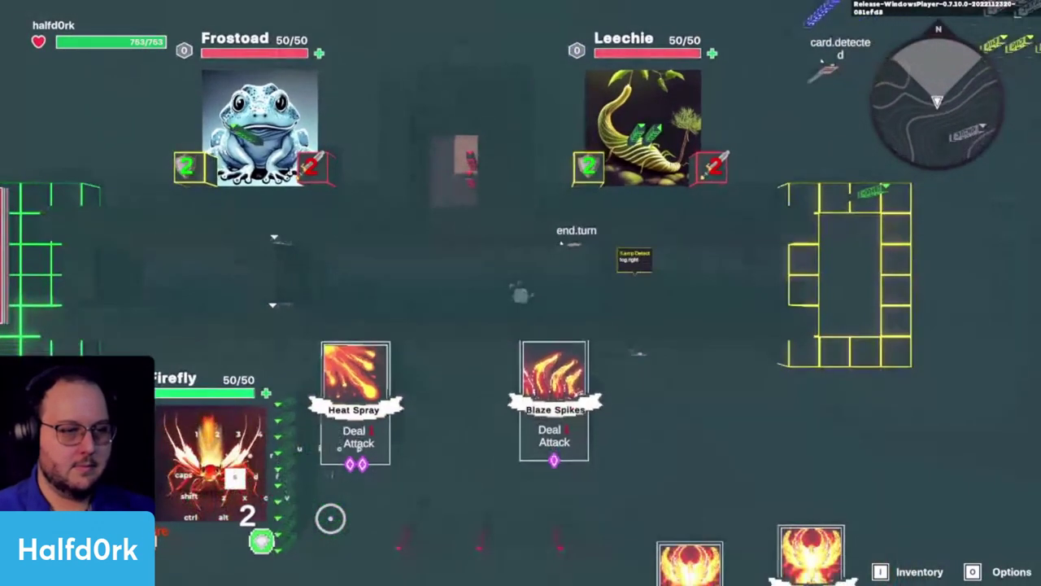
pyautogui.press('d')
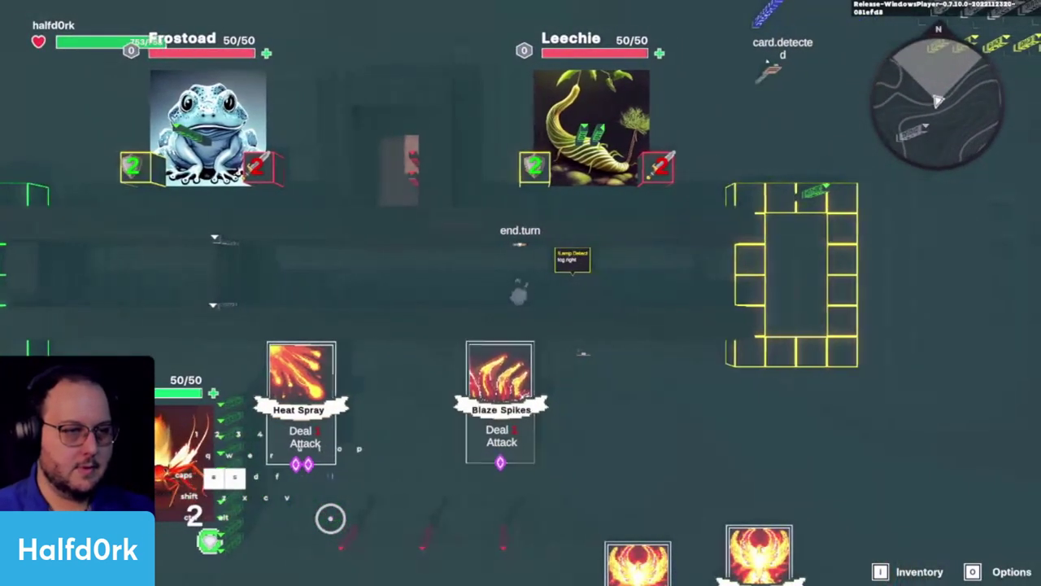
pyautogui.press('a')
pyautogui.press('d')
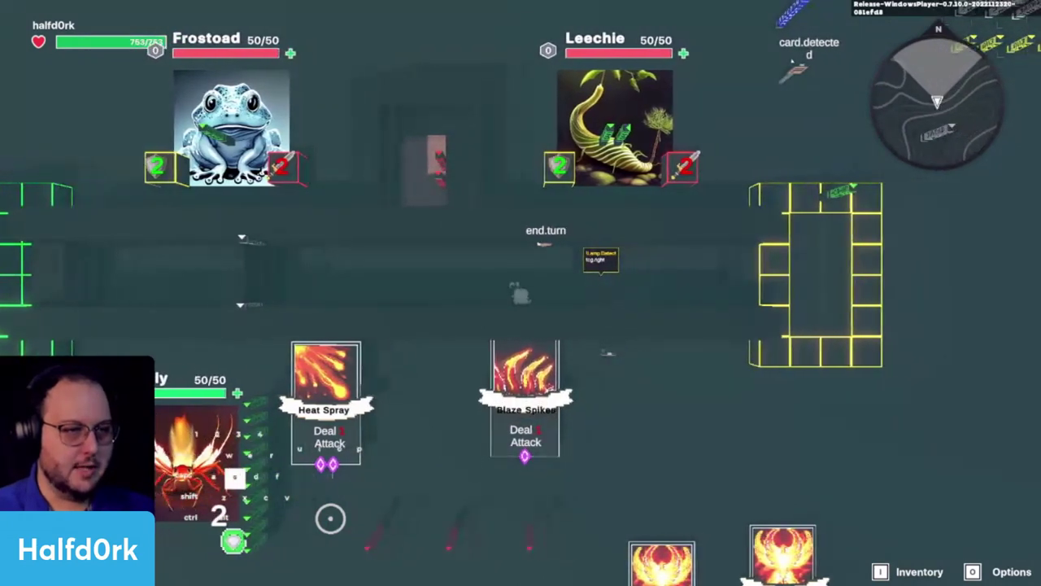
pyautogui.press('a')
pyautogui.press('Escape')
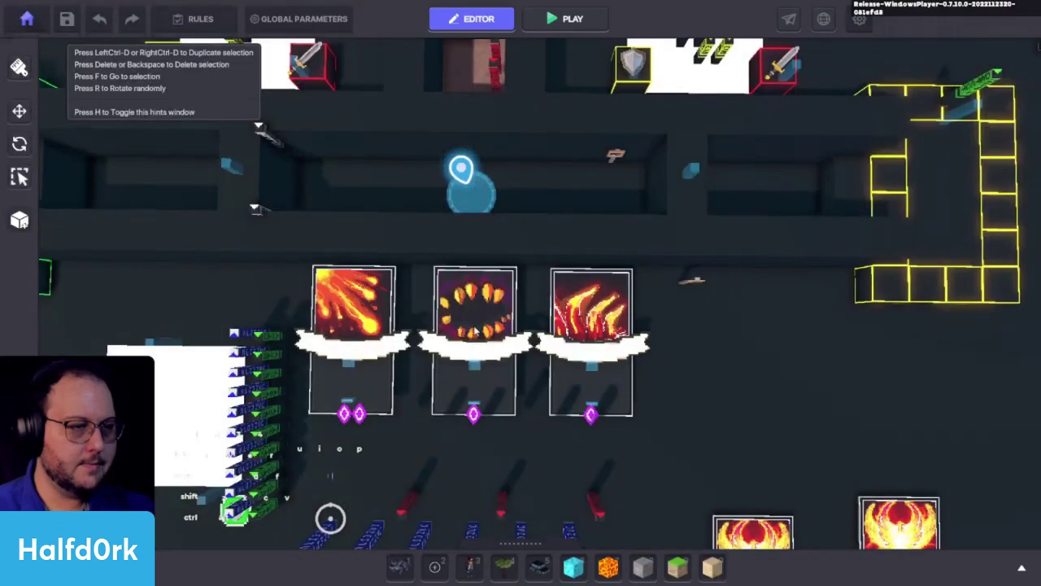
# Inspect the Bug Bite card's behaviour, Health and Toggle Behaviour settings in its full logic.
pyautogui.press('f')
pyautogui.scroll(-3, 897, 423)
pyautogui.keyDown('alt'); pyautogui.moveTo(780, 407); pyautogui.dragTo(598, 303); pyautogui.keyUp('alt')
pyautogui.scroll(-3, 903, 456)
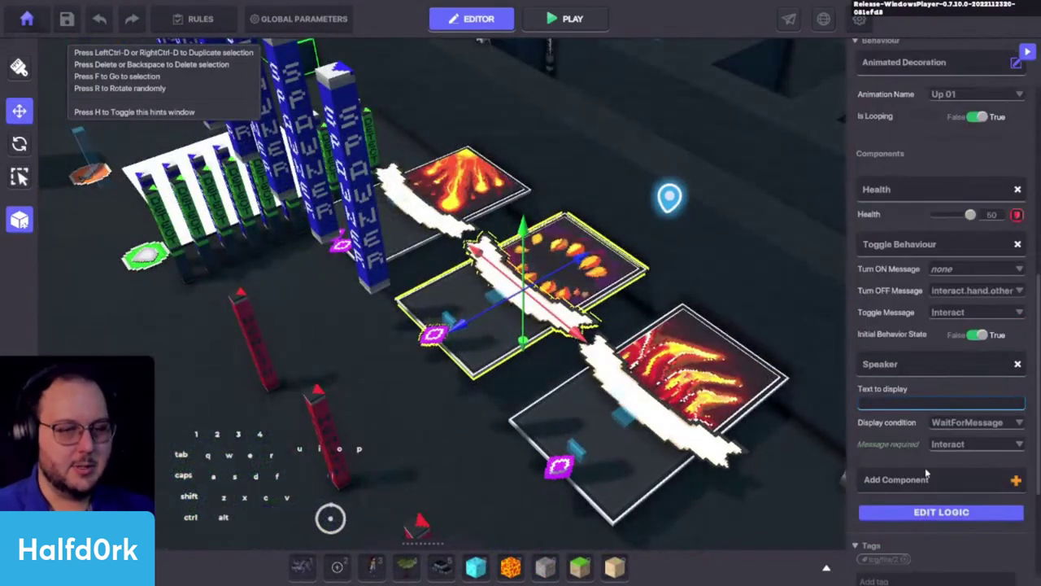
pyautogui.click(930, 513)
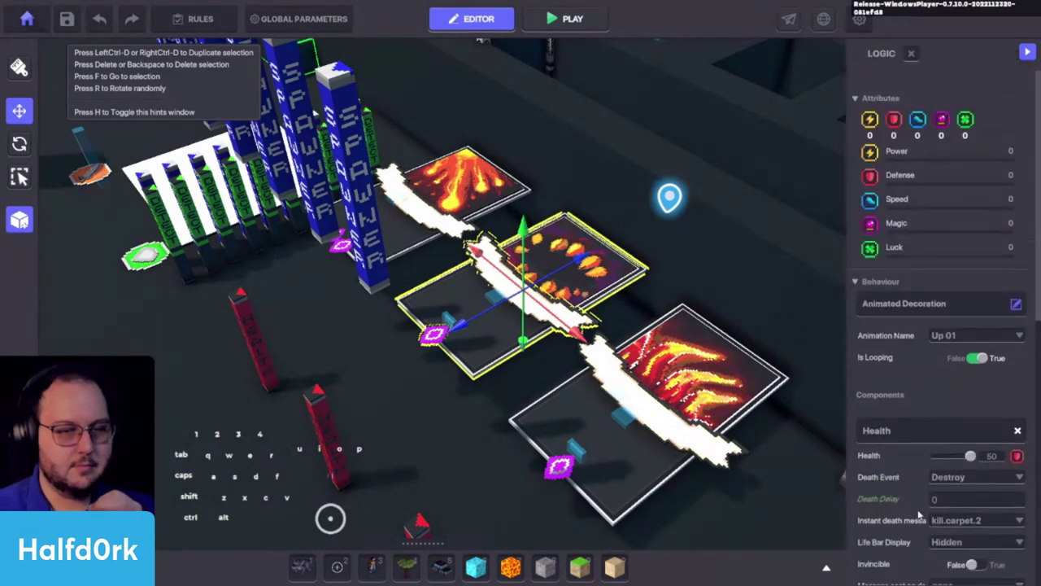
pyautogui.scroll(-3, 980, 364)
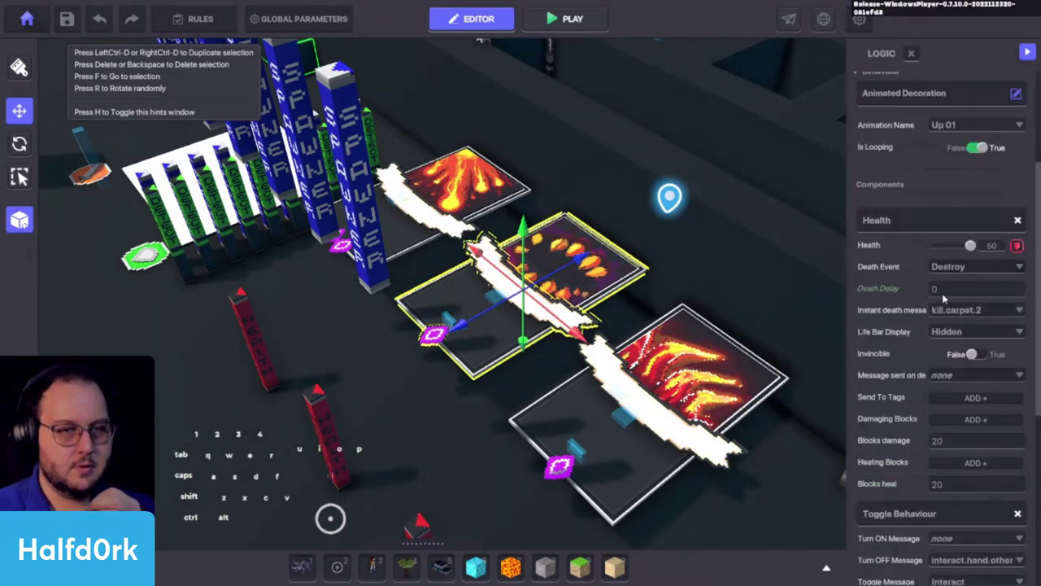
# Select only the row of green Detect pillars beside the spawners and move it along the X axis, away from the Heat Spray card.
pyautogui.press('a')
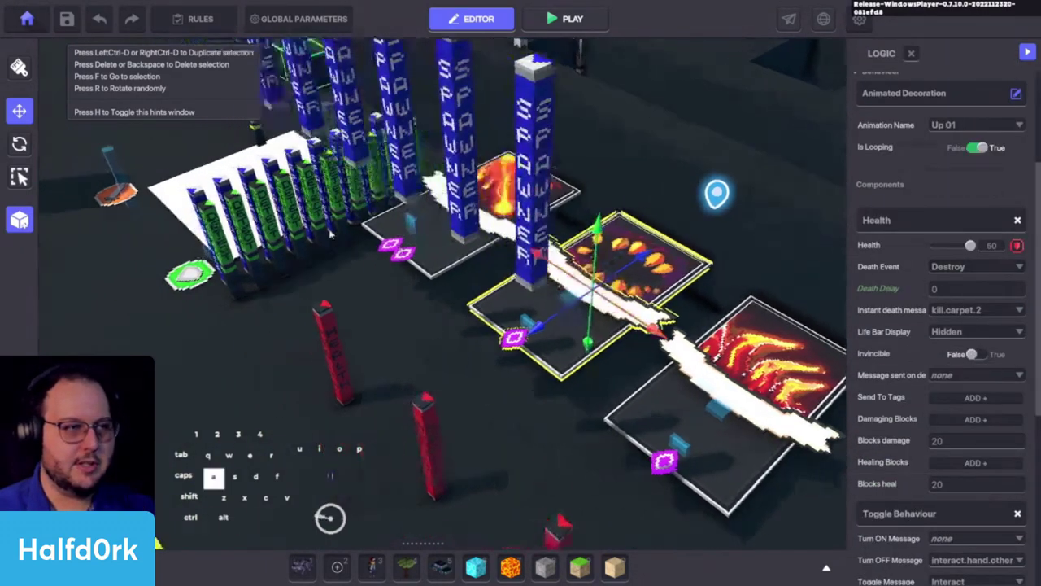
pyautogui.keyDown('alt'); pyautogui.moveTo(276, 244); pyautogui.dragTo(432, 217); pyautogui.keyUp('alt')
pyautogui.press('a')
pyautogui.press('s')
pyautogui.moveTo(391, 153); pyautogui.dragTo(433, 345)
pyautogui.press('w')
pyautogui.press('c')
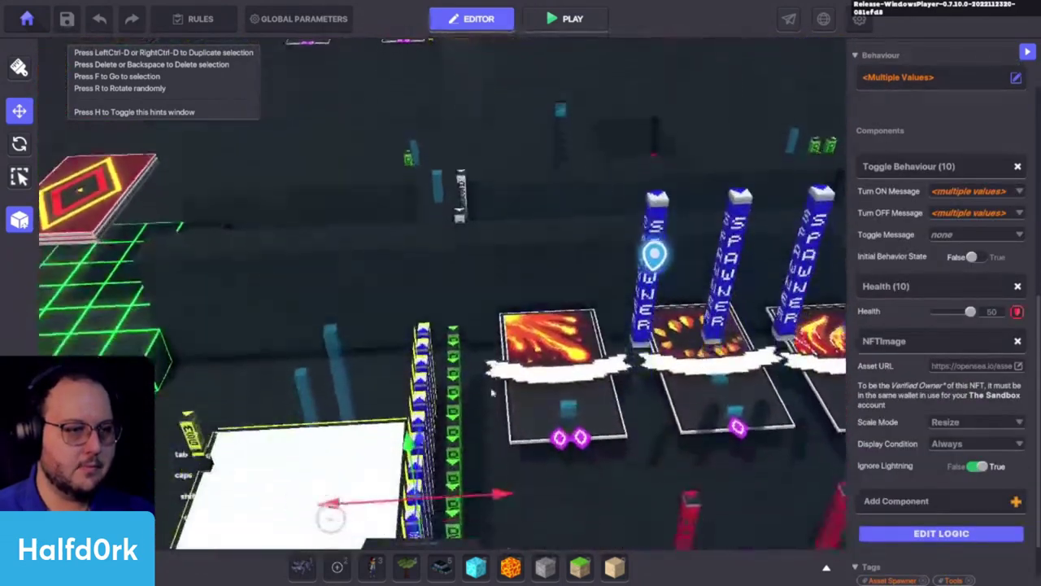
pyautogui.moveTo(493, 456); pyautogui.dragTo(466, 199)
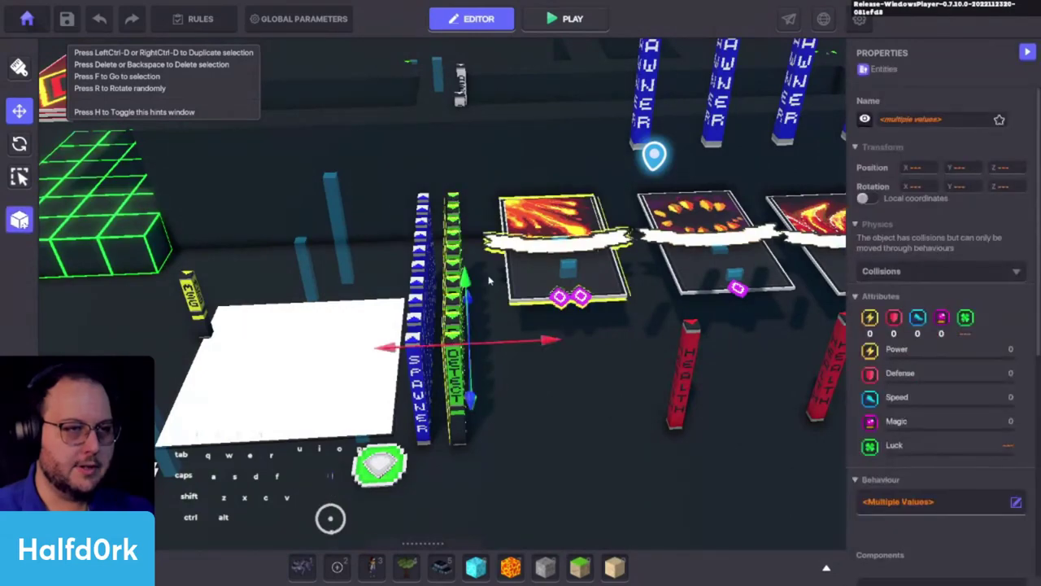
pyautogui.keyDown('ctrl'); pyautogui.click(541, 242); pyautogui.keyUp('ctrl')
pyautogui.press('a')
pyautogui.moveTo(510, 354); pyautogui.dragTo(200, 391)
pyautogui.hotkey('shift', 'd')
pyautogui.press('d')
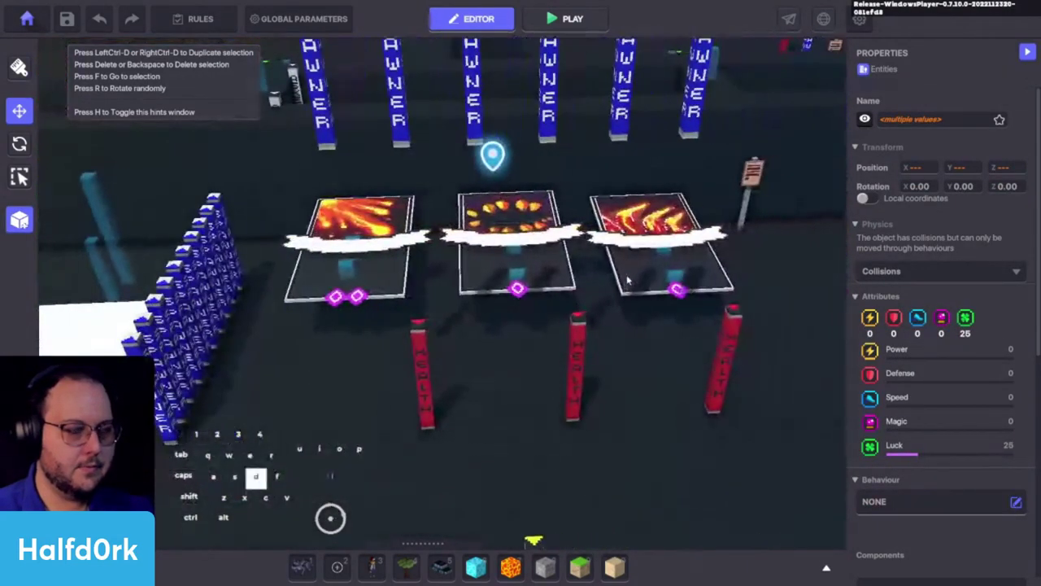
# Set Initial Behavior State to False in the Bug Bite card's Toggle Behaviour.
pyautogui.click(519, 215)
pyautogui.press('f')
pyautogui.scroll(-5, 917, 432)
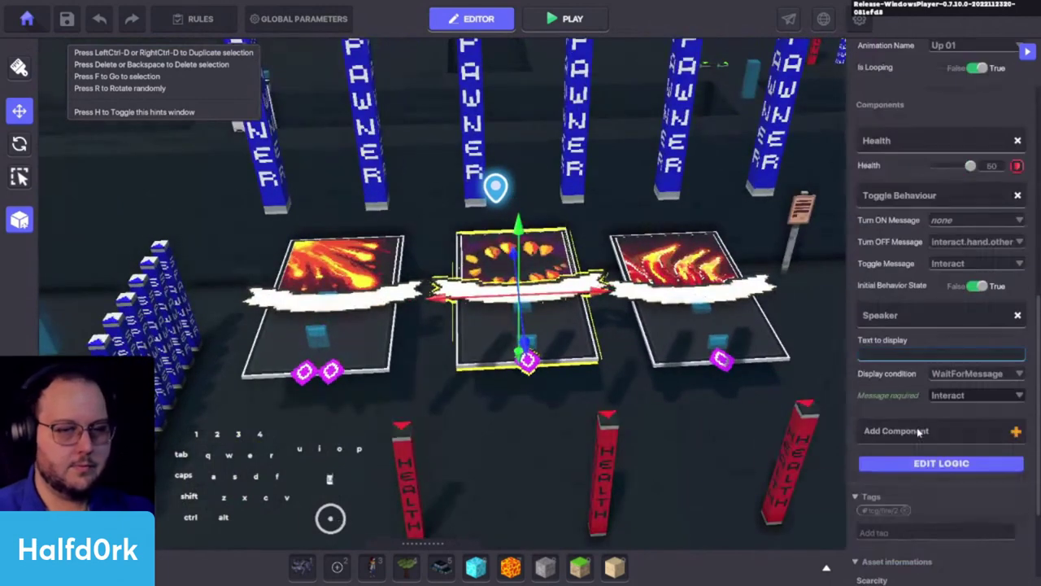
pyautogui.click(937, 465)
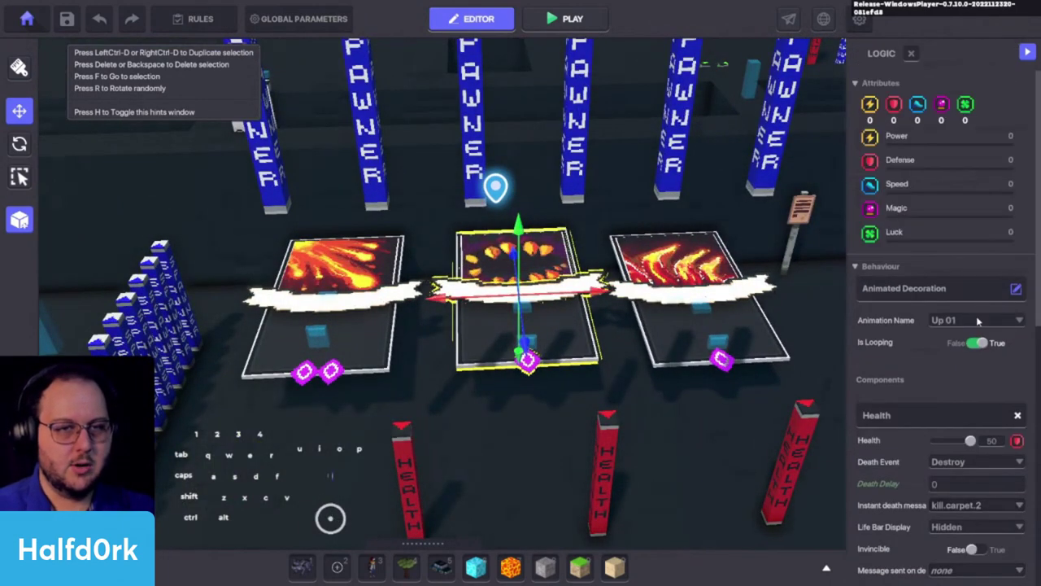
pyautogui.scroll(-5, 918, 381)
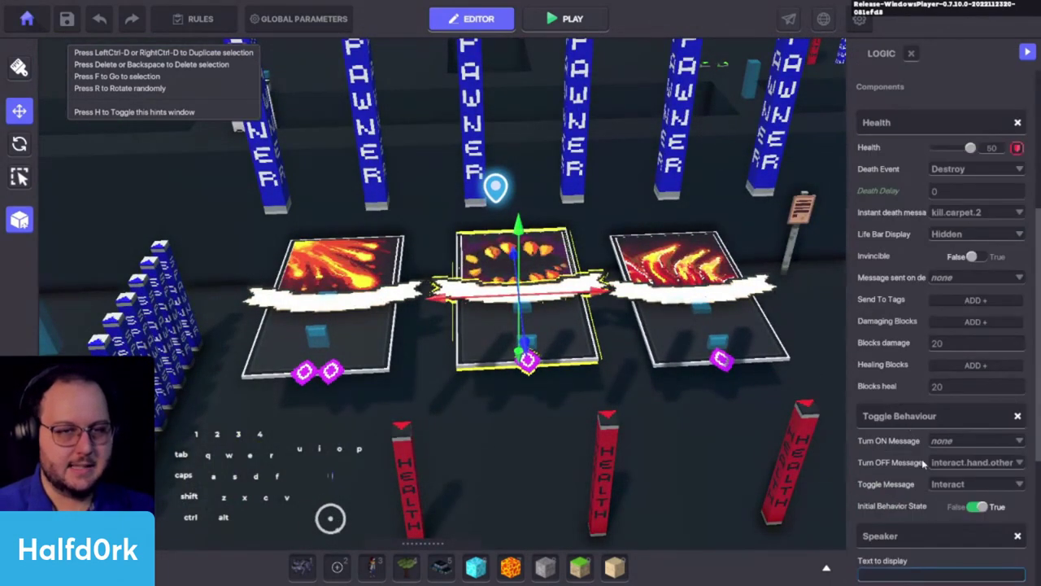
pyautogui.keyDown('alt'); pyautogui.moveTo(510, 234); pyautogui.dragTo(658, 330); pyautogui.keyUp('alt')
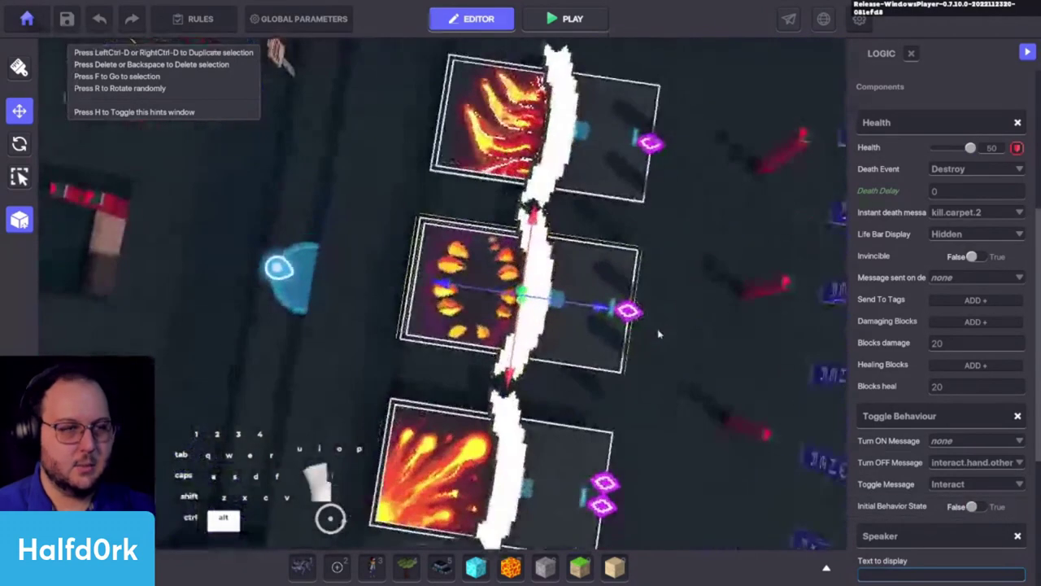
# Playtest the board, moving the character back and forth past the three hand cards and interacting with them, and return to the editor.
pyautogui.click(620, 163)
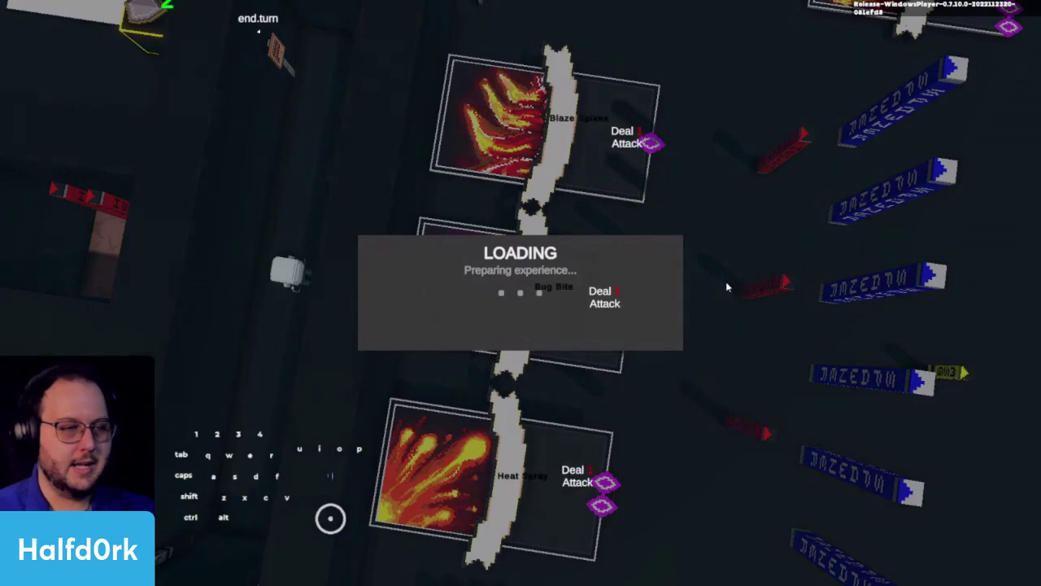
pyautogui.press('d')
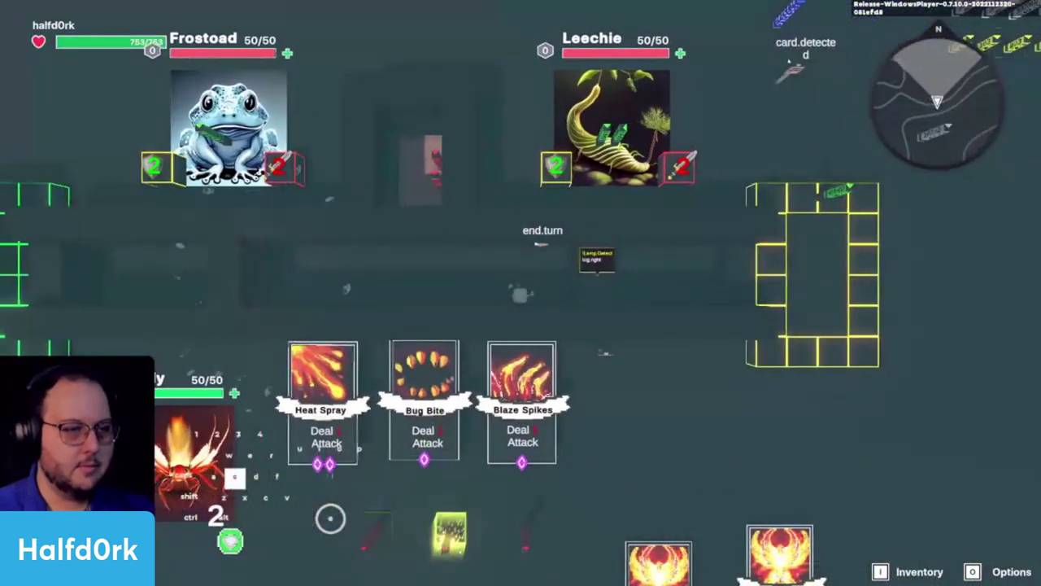
pyautogui.press('a')
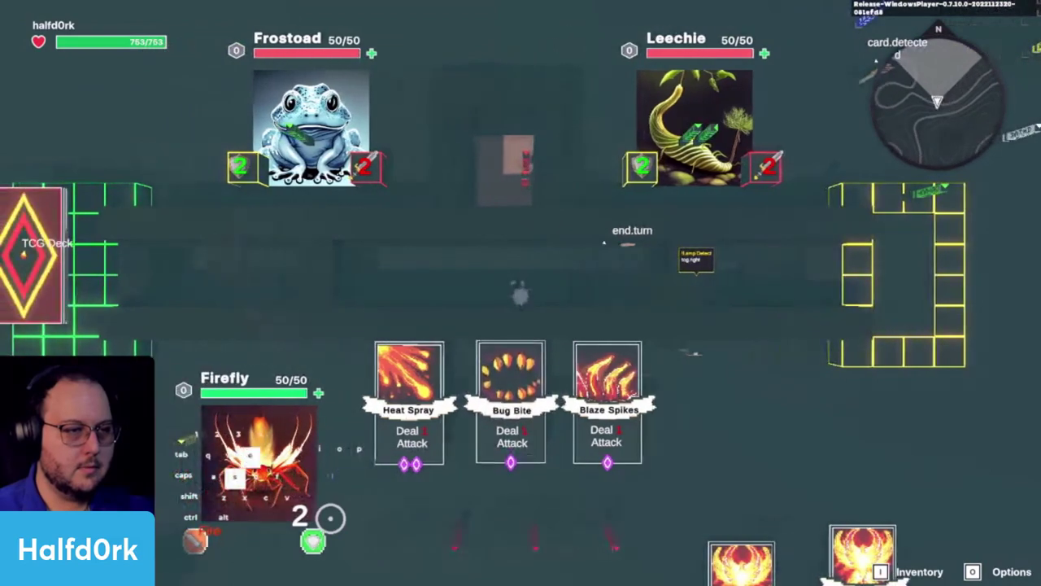
pyautogui.press('d')
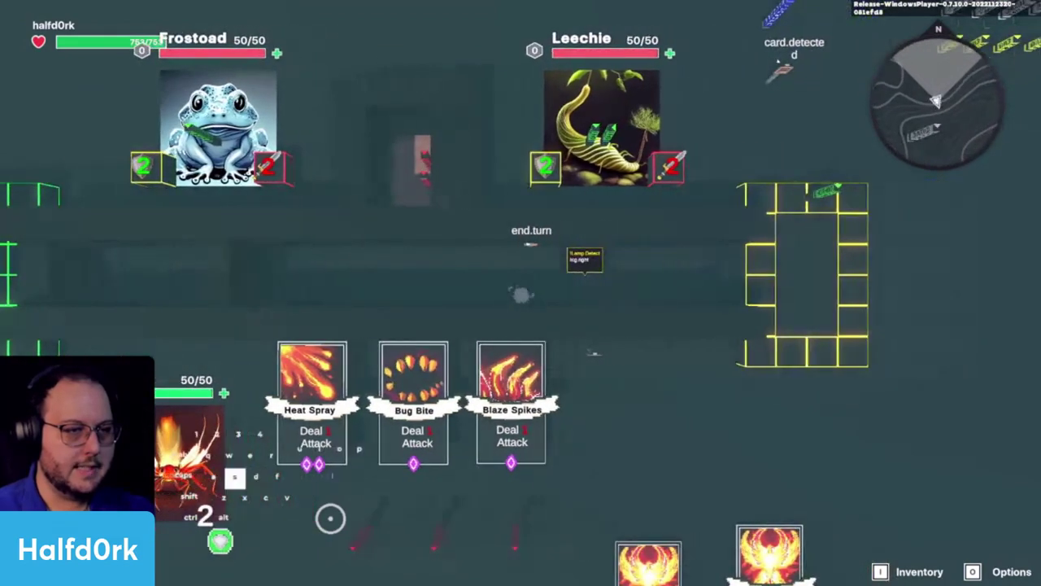
pyautogui.press('a')
pyautogui.press('d')
pyautogui.press('a')
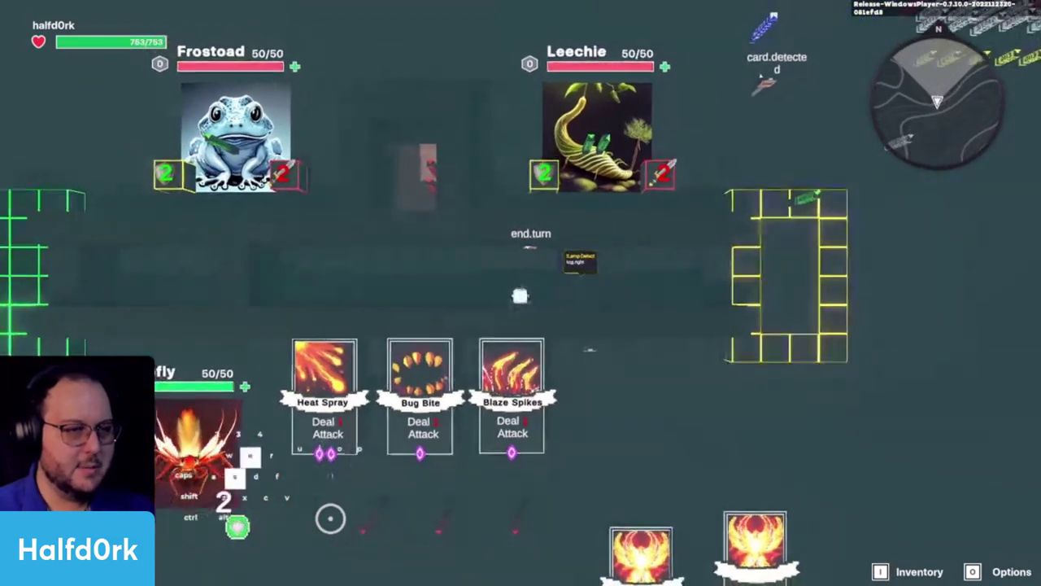
pyautogui.press('s')
pyautogui.press('e')
pyautogui.press('a')
pyautogui.press('a')
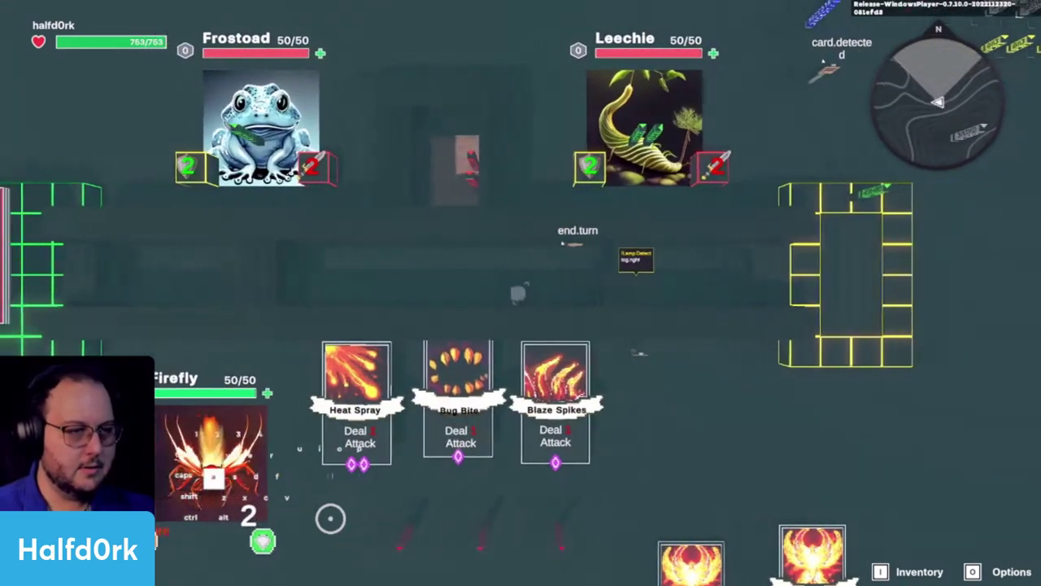
pyautogui.press('d')
pyautogui.press('a')
pyautogui.press('a')
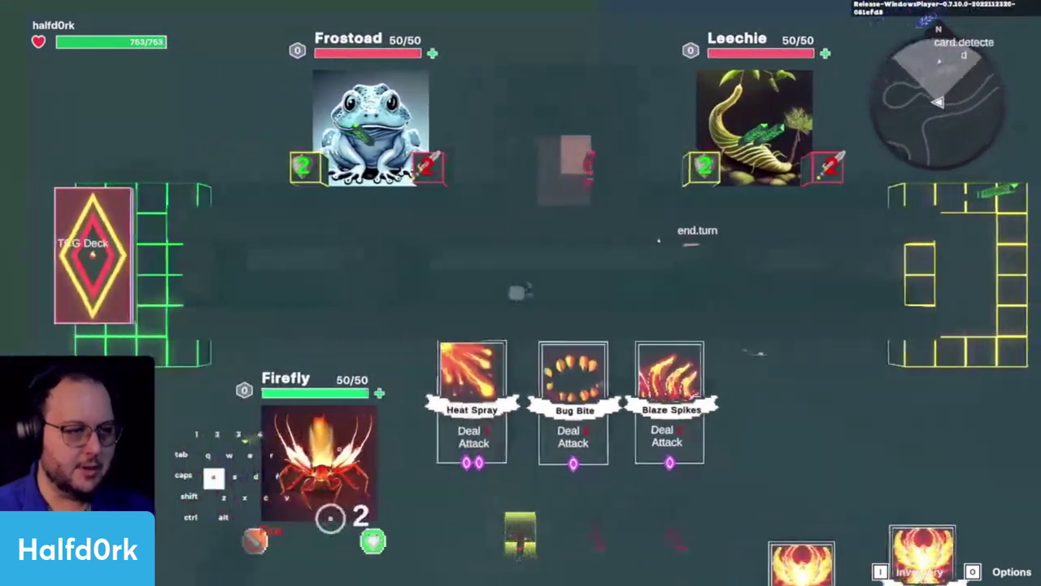
pyautogui.press('d')
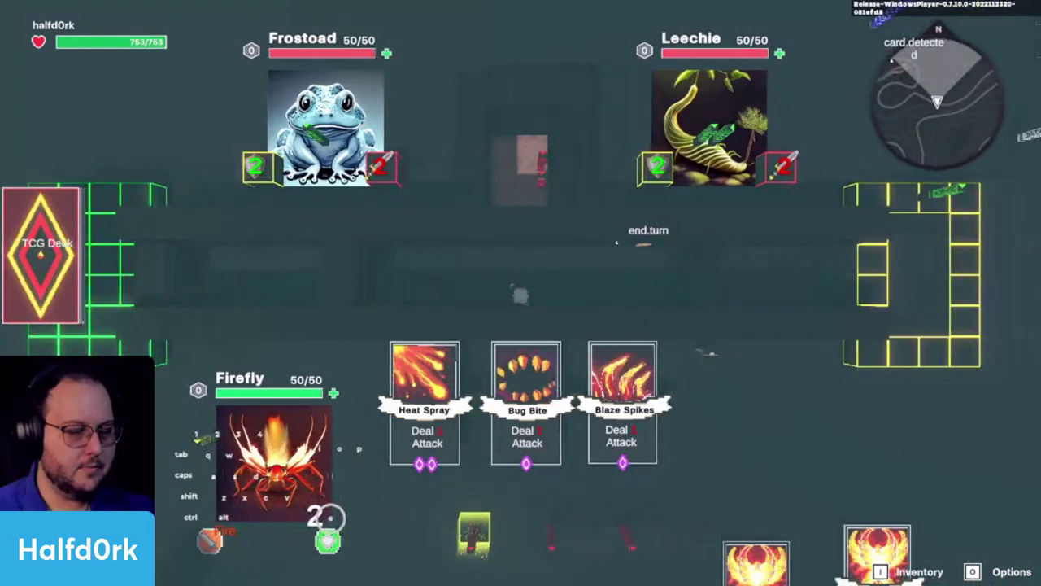
pyautogui.press('a')
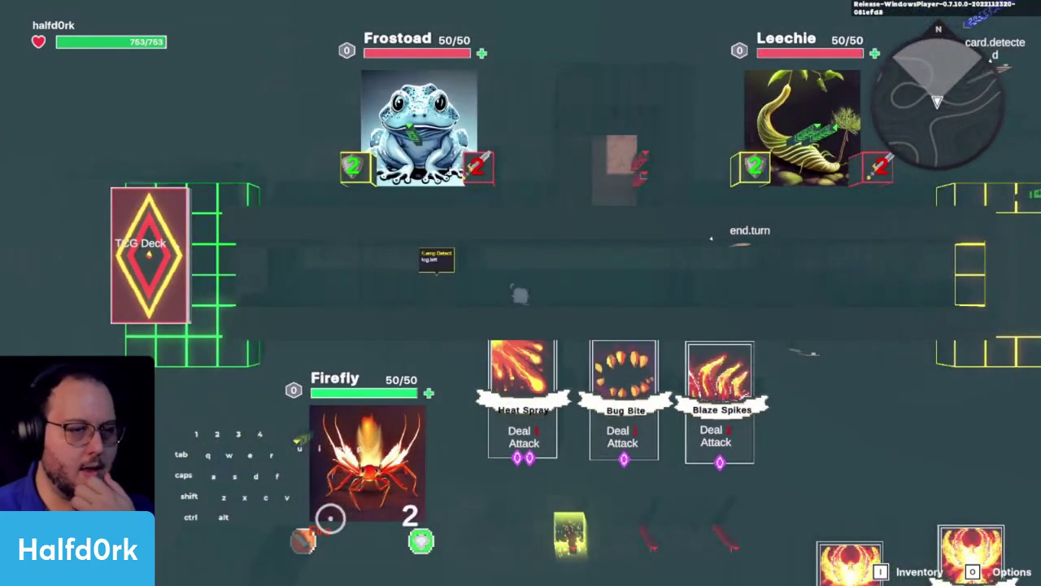
pyautogui.press('d')
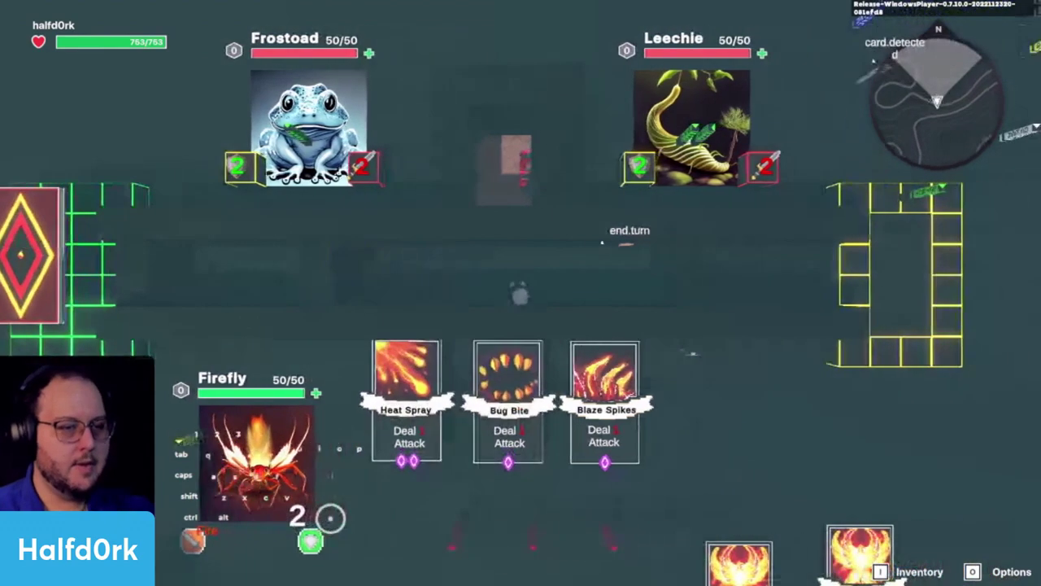
pyautogui.press('p')
# Examine the full logic of the middle red Health pillar, including its Instant death message, death message and Send To Tags.
pyautogui.press('d')
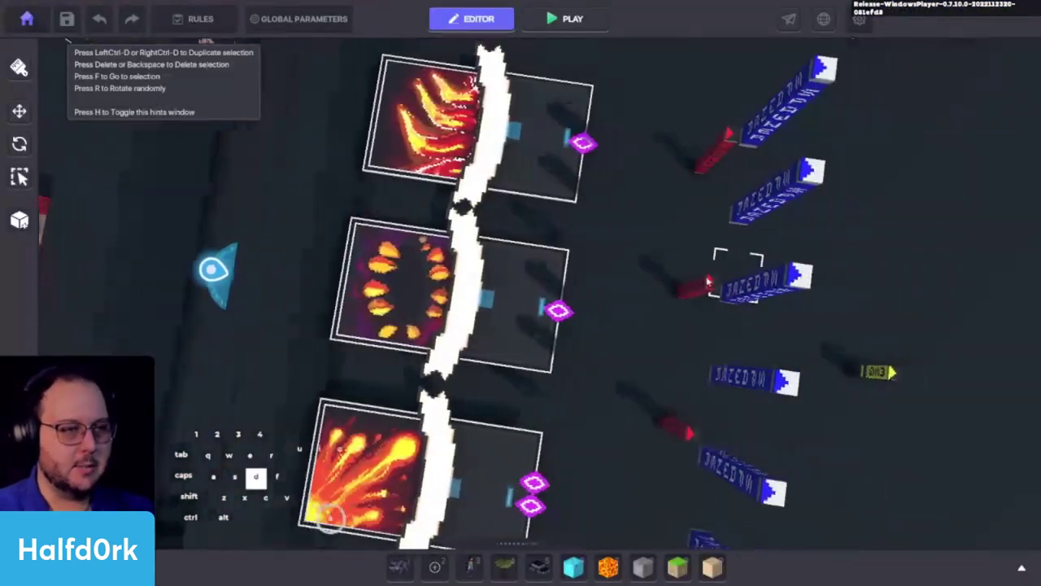
pyautogui.click(693, 287)
pyautogui.press('f')
pyautogui.keyDown('alt'); pyautogui.moveTo(662, 269); pyautogui.dragTo(465, 201); pyautogui.keyUp('alt')
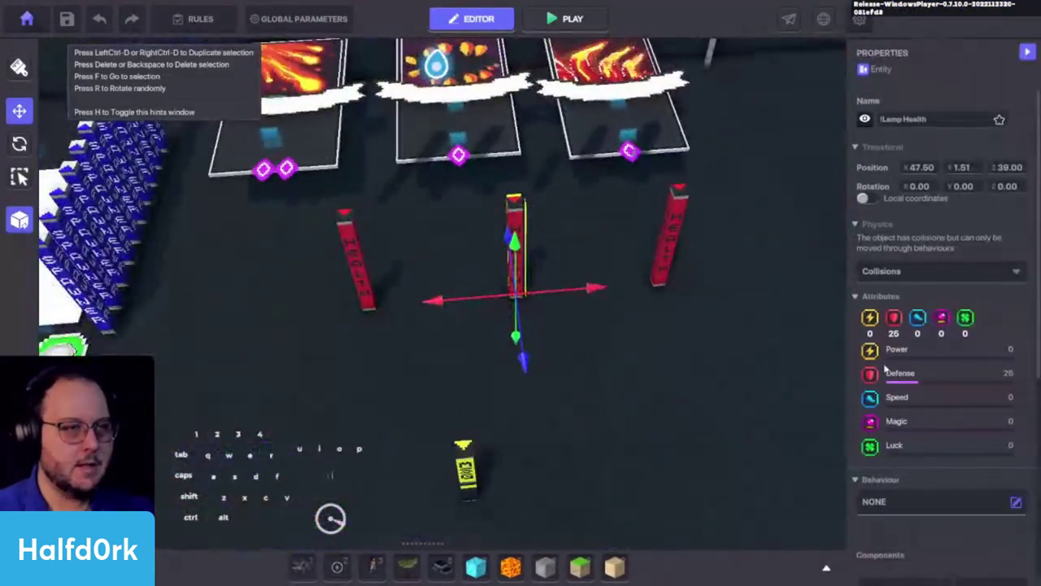
pyautogui.scroll(-3, 886, 369)
pyautogui.click(917, 440)
pyautogui.scroll(-3, 952, 382)
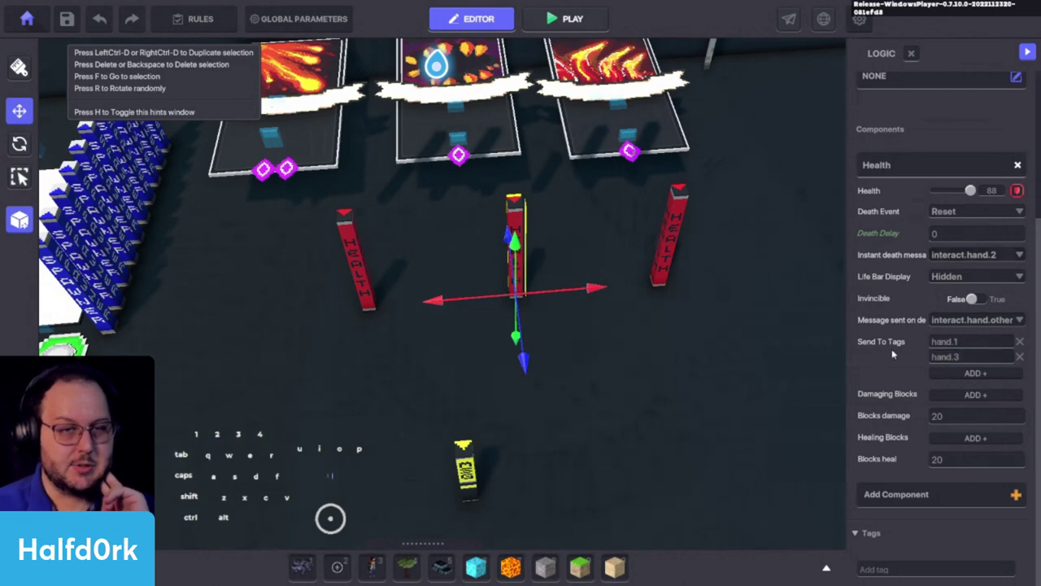
# Review the Bug Bite card's full logic, covering its Health, Toggle Behaviour and Speaker settings.
pyautogui.click(406, 148)
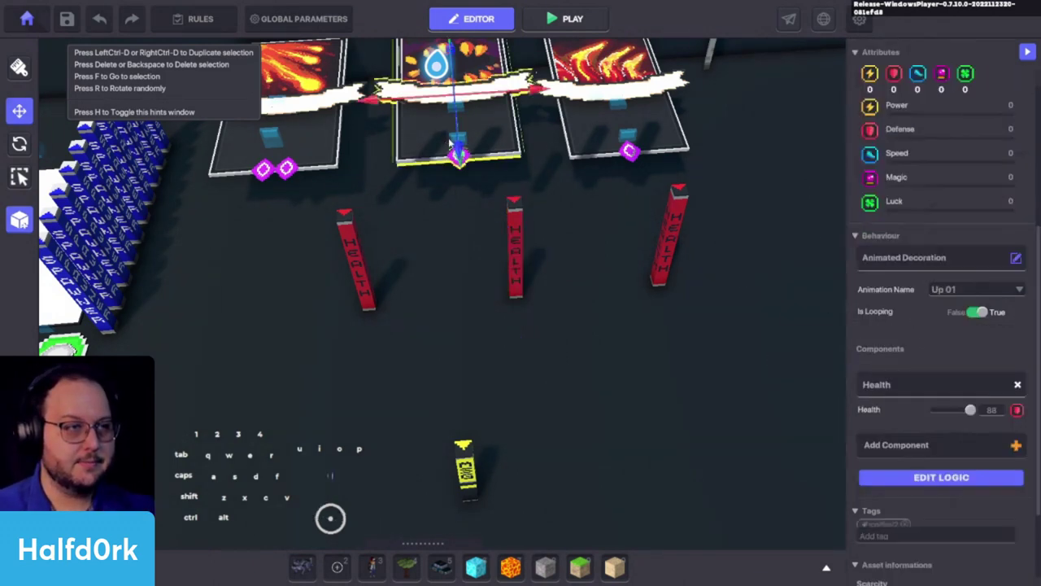
pyautogui.scroll(-1, 952, 491)
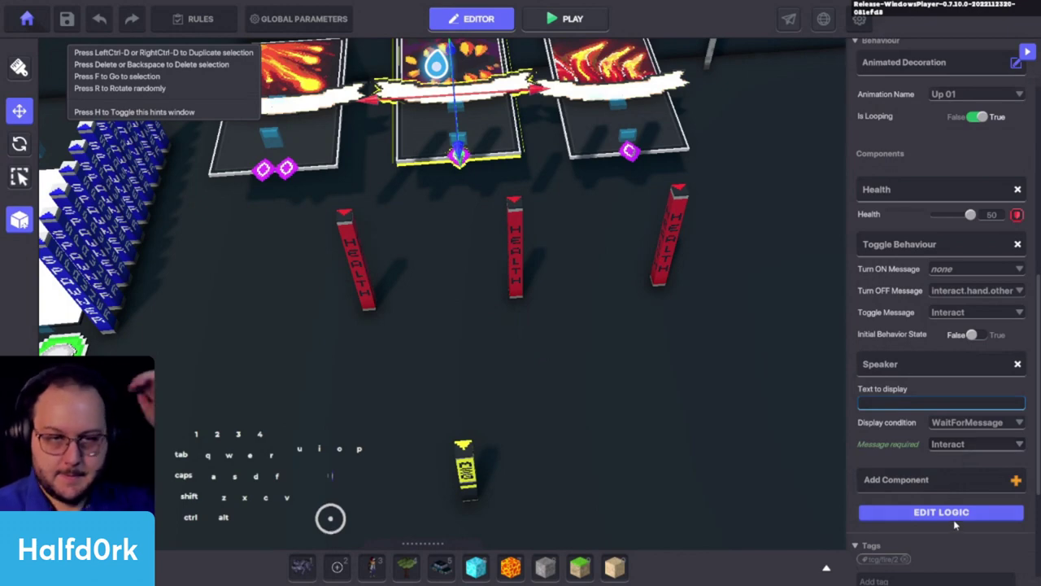
pyautogui.click(954, 521)
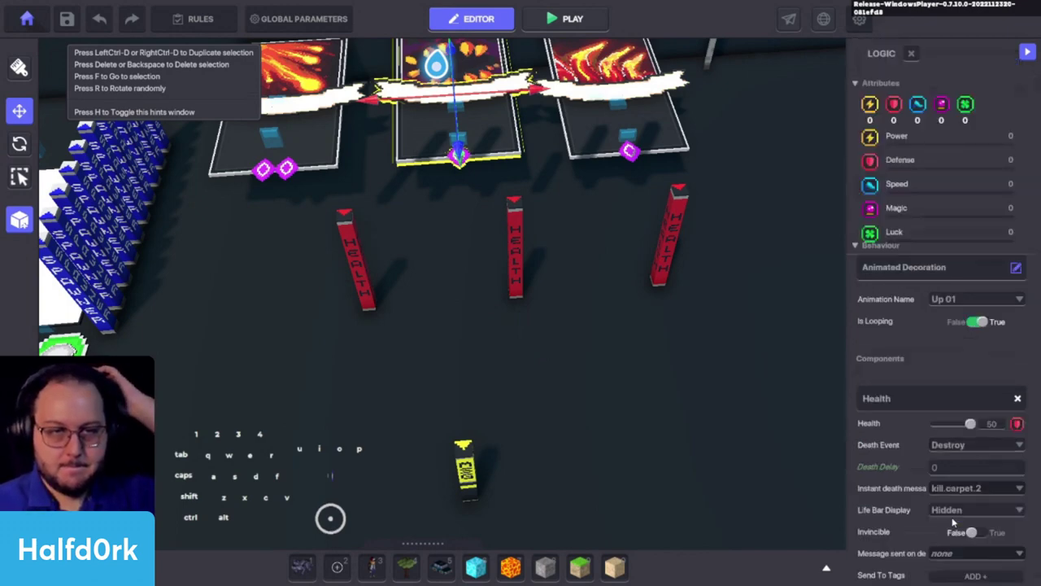
pyautogui.scroll(-6, 920, 489)
pyautogui.scroll(-2, 895, 497)
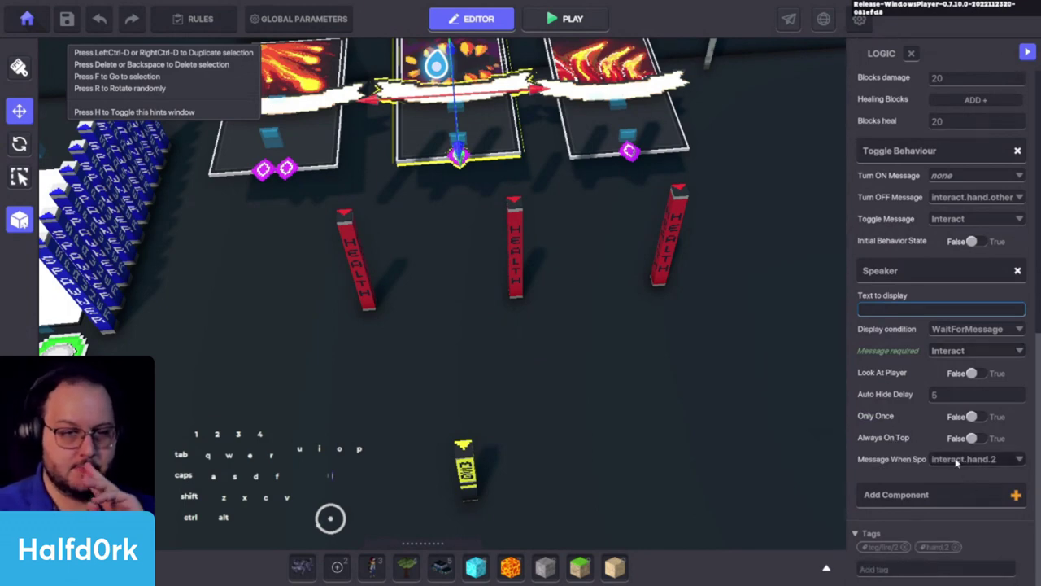
pyautogui.scroll(10, 950, 458)
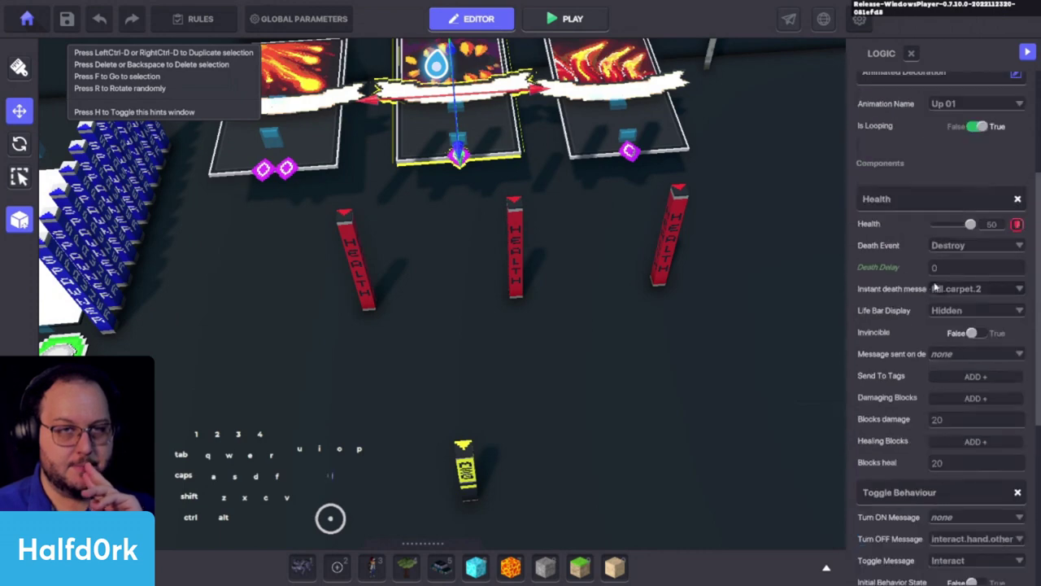
pyautogui.scroll(-6, 922, 336)
# Examine the Health logic of the red pillar on the Blaze Spikes side, including its messages and Send To Tags.
pyautogui.click(663, 246)
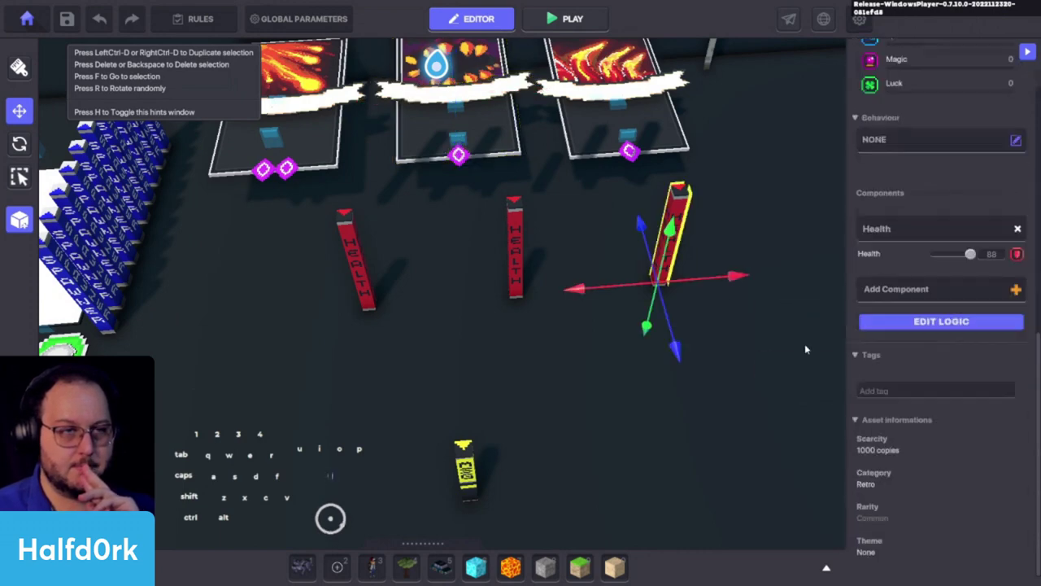
pyautogui.click(938, 319)
pyautogui.scroll(-3, 935, 366)
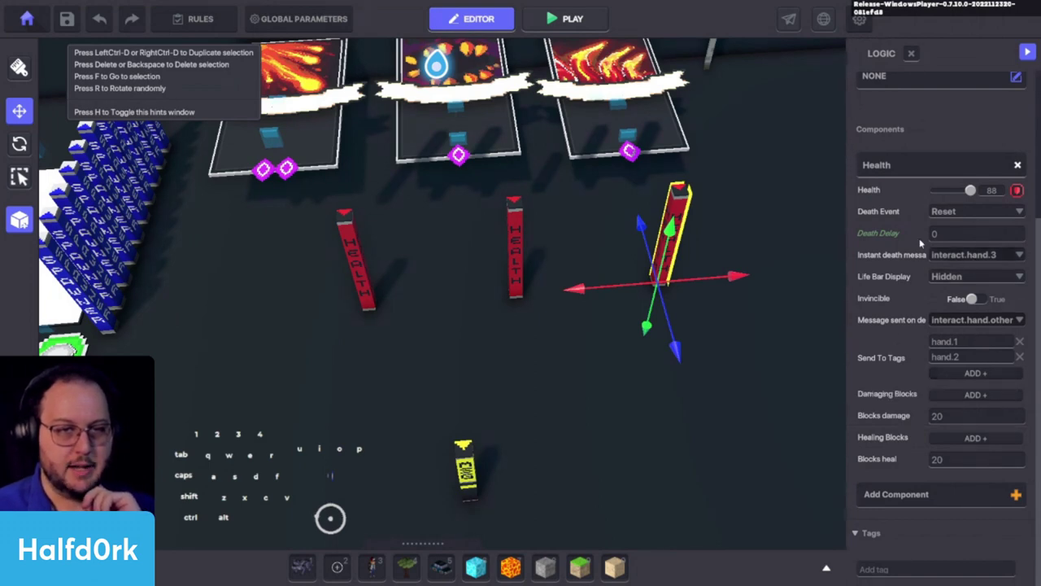
# Shift the Blaze Spikes, Bug Bite and Heat Spray cards slightly along the Z axis toward the player's lane, keeping them in one row.
pyautogui.click(579, 135)
pyautogui.press('f')
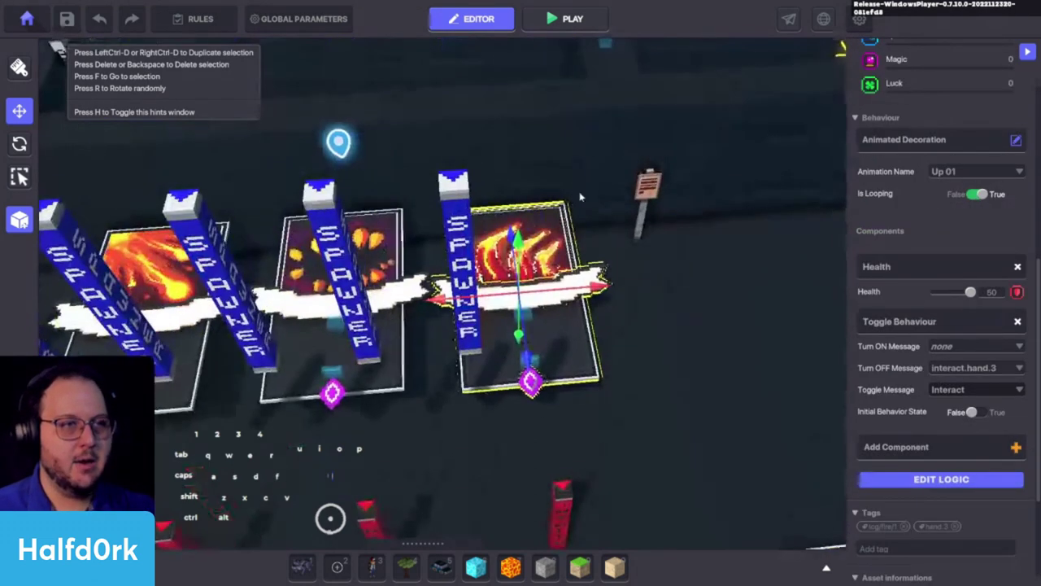
pyautogui.keyDown('alt'); pyautogui.moveTo(581, 200); pyautogui.dragTo(548, 296); pyautogui.keyUp('alt')
pyautogui.moveTo(505, 224)
pyautogui.mouseDown()
pyautogui.moveTo(506, 209)
pyautogui.moveTo(508, 220)
pyautogui.mouseUp()
pyautogui.keyDown('alt'); pyautogui.moveTo(570, 228); pyautogui.dragTo(439, 321); pyautogui.keyUp('alt')
pyautogui.click(429, 336)
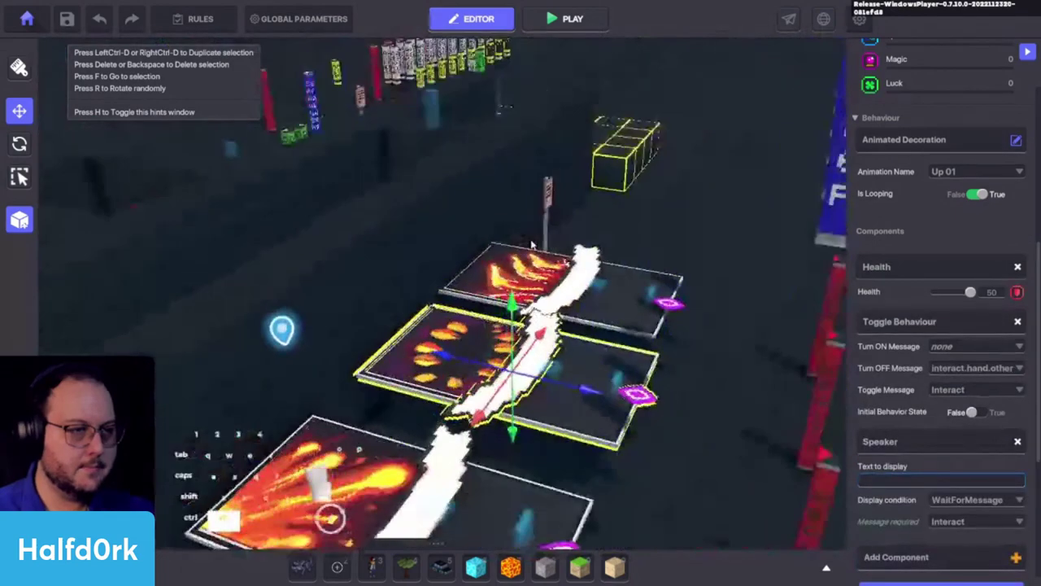
pyautogui.keyDown('alt'); pyautogui.moveTo(587, 309); pyautogui.dragTo(587, 348); pyautogui.keyUp('alt')
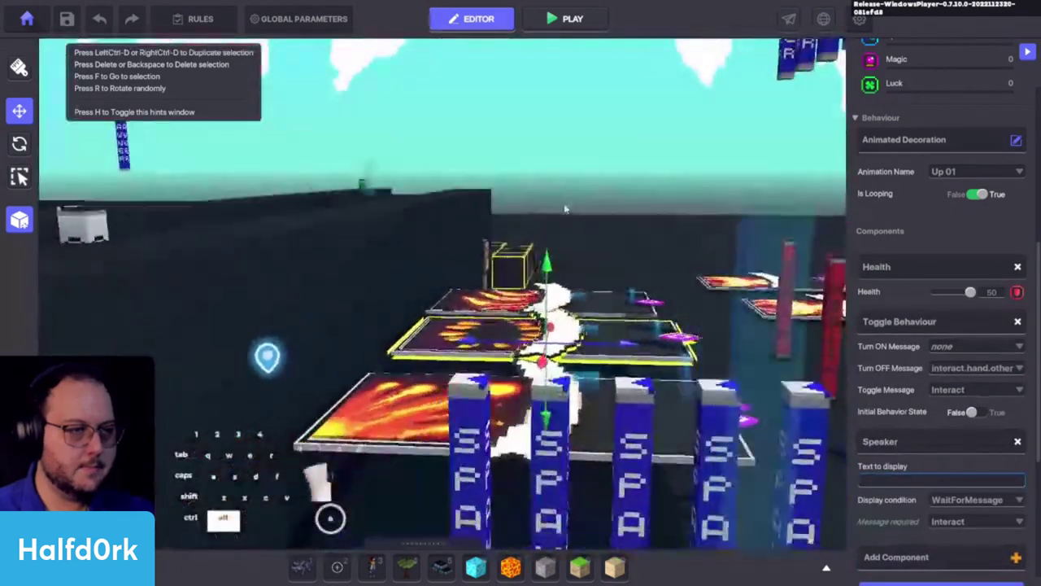
pyautogui.keyDown('alt'); pyautogui.moveTo(559, 277); pyautogui.dragTo(581, 296); pyautogui.keyUp('alt')
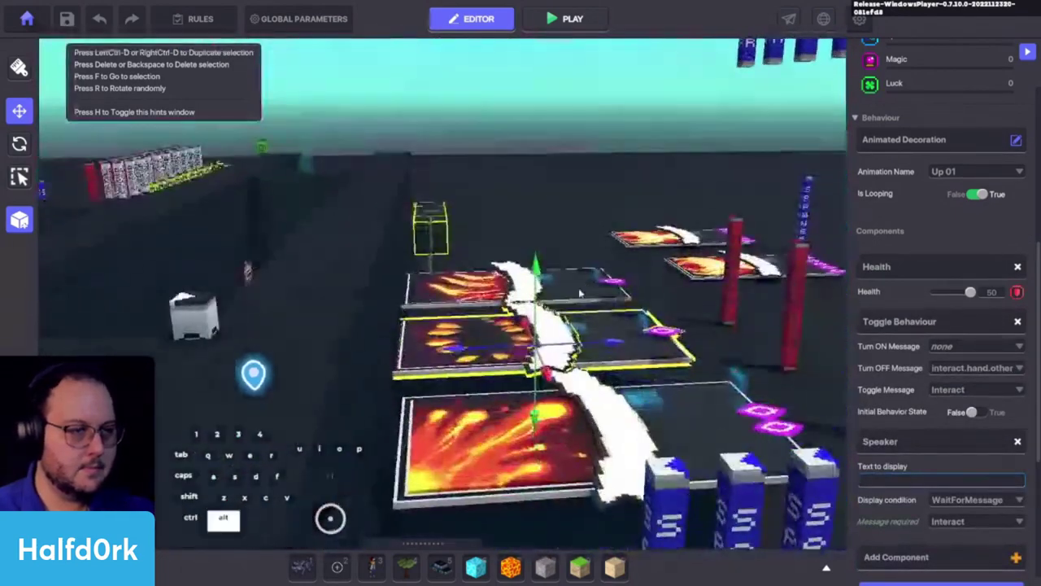
pyautogui.click(621, 422)
pyautogui.keyDown('shift'); pyautogui.moveTo(637, 446); pyautogui.dragTo(619, 454); pyautogui.keyUp('shift')
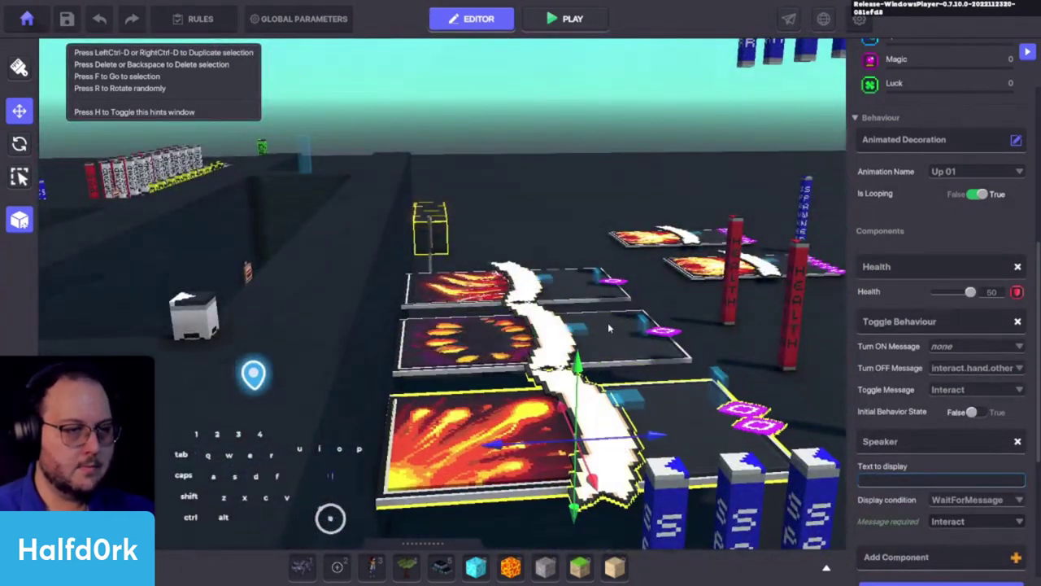
pyautogui.keyDown('alt'); pyautogui.moveTo(610, 328); pyautogui.dragTo(408, 438); pyautogui.keyUp('alt')
pyautogui.scroll(-3, 408, 438)
# Playtest the repositioned cards by interacting and moving the character along the row, and return to the editor.
pyautogui.hotkey('ctrl', 'p')
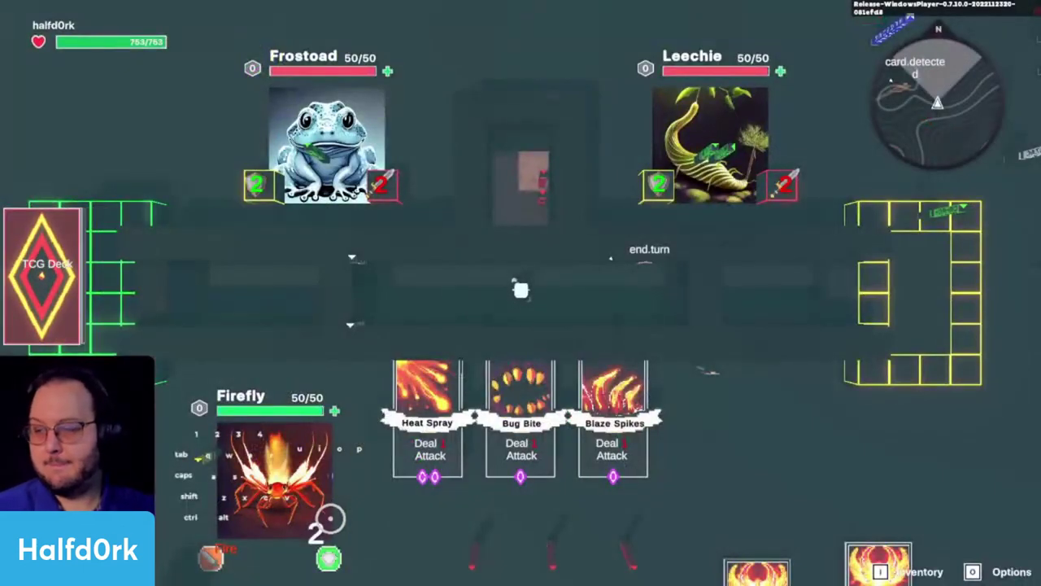
pyautogui.press('s')
pyautogui.press('e')
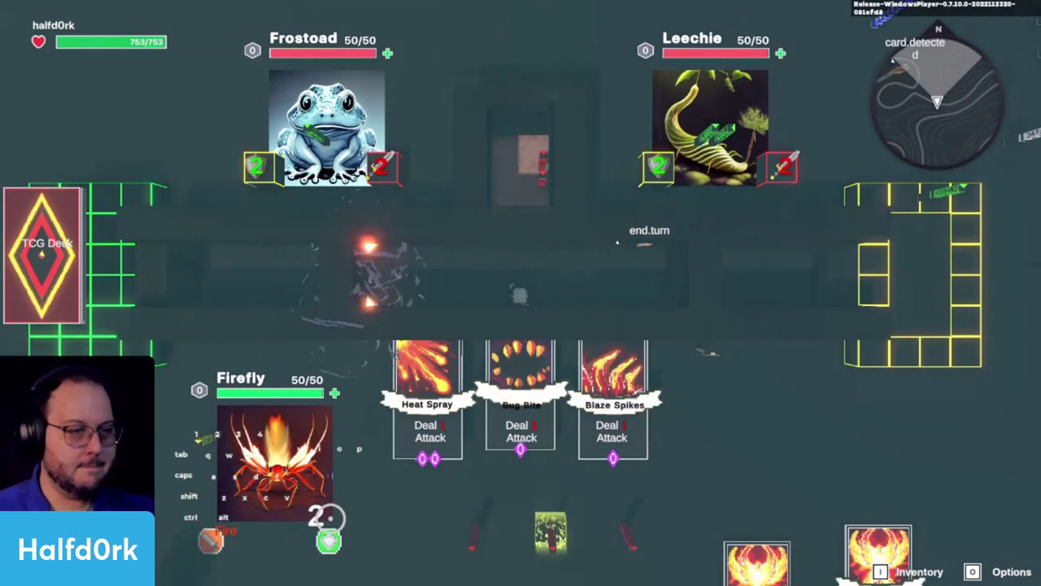
pyautogui.press('d')
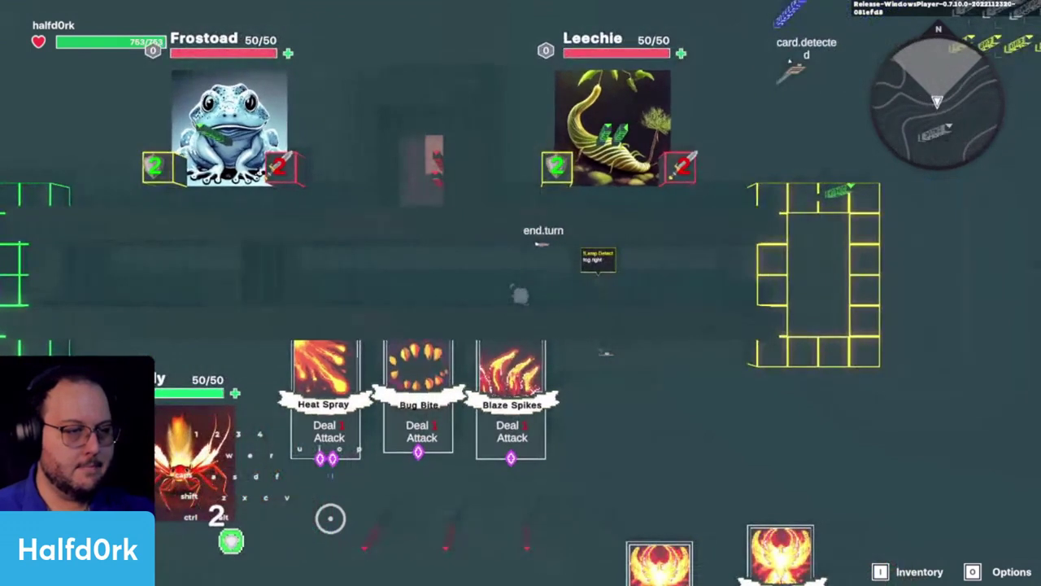
pyautogui.press('a')
pyautogui.press('d')
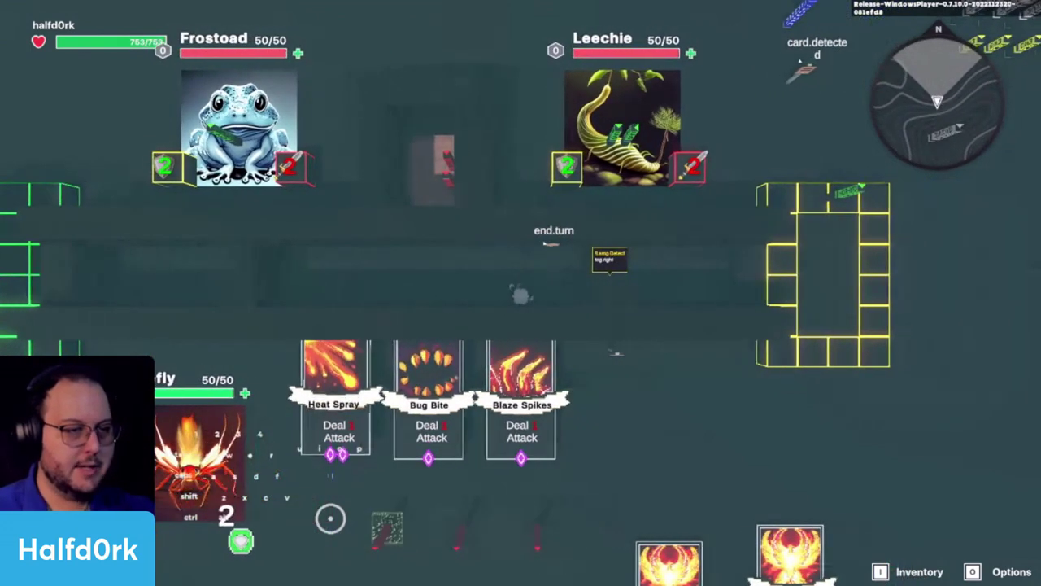
pyautogui.hotkey('ctrl', 'p')
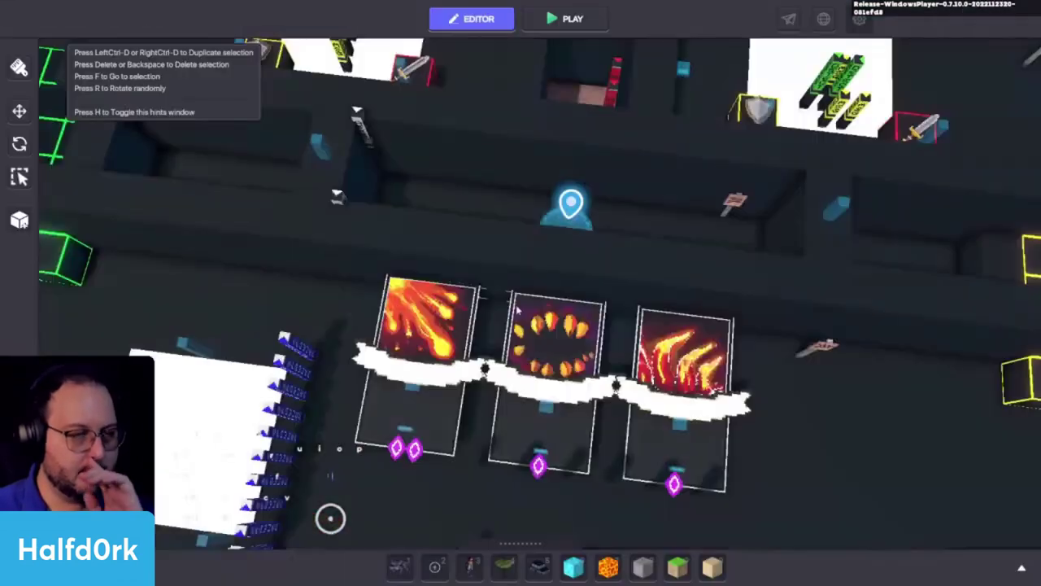
# Inspect the Blaze Spikes card's animation options and its Health and Toggle Behaviour settings.
pyautogui.click(690, 383)
pyautogui.press('f')
pyautogui.scroll(-3, 890, 453)
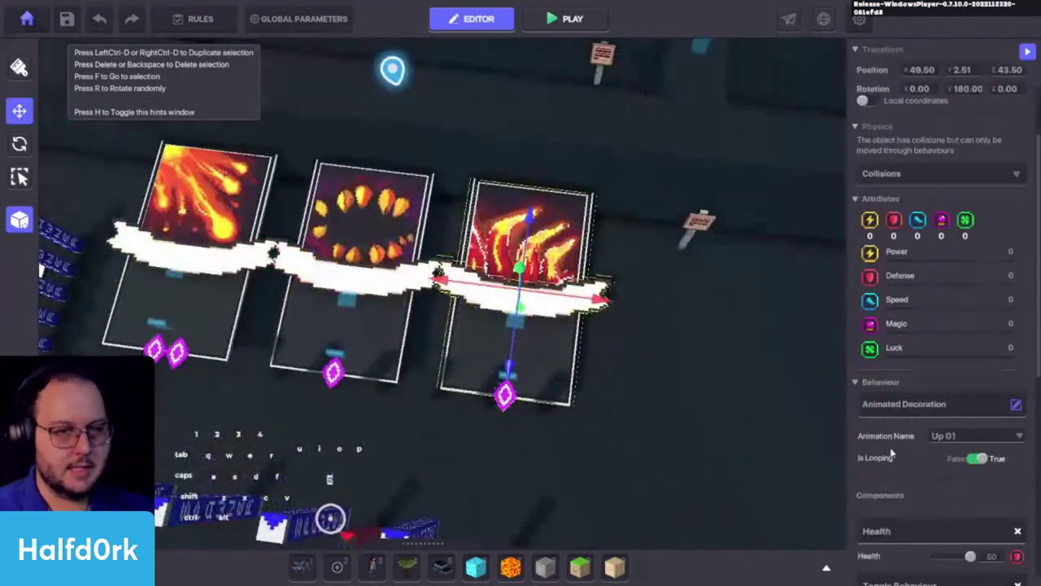
pyautogui.click(962, 336)
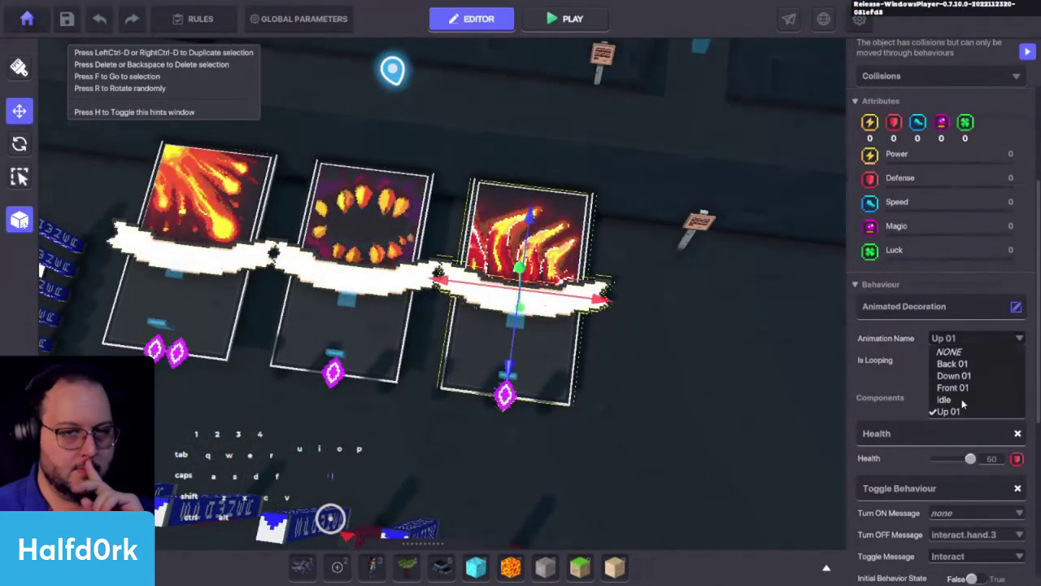
pyautogui.click(909, 402)
pyautogui.scroll(-4, 935, 455)
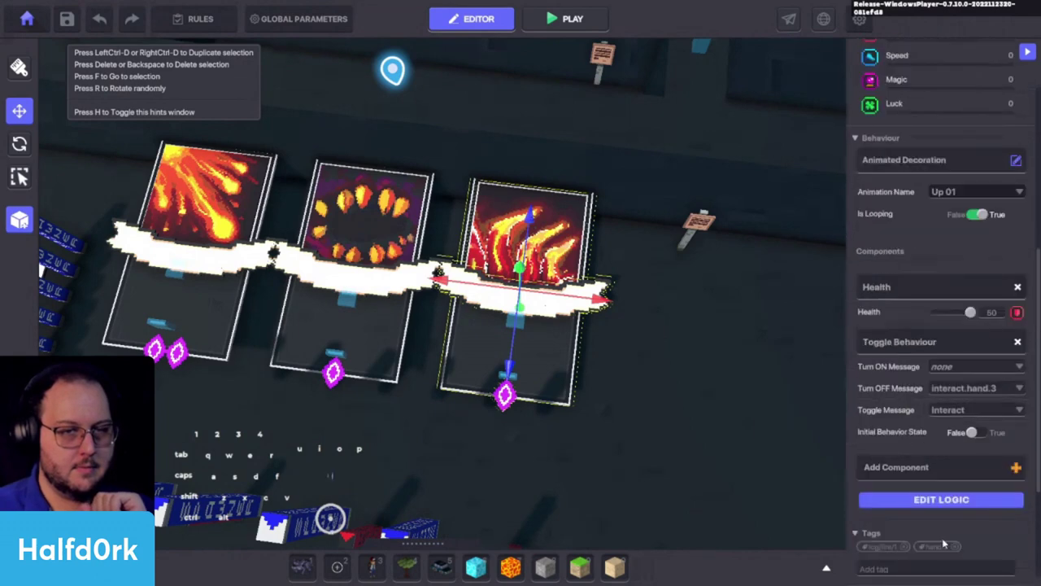
pyautogui.scroll(-3, 736, 340)
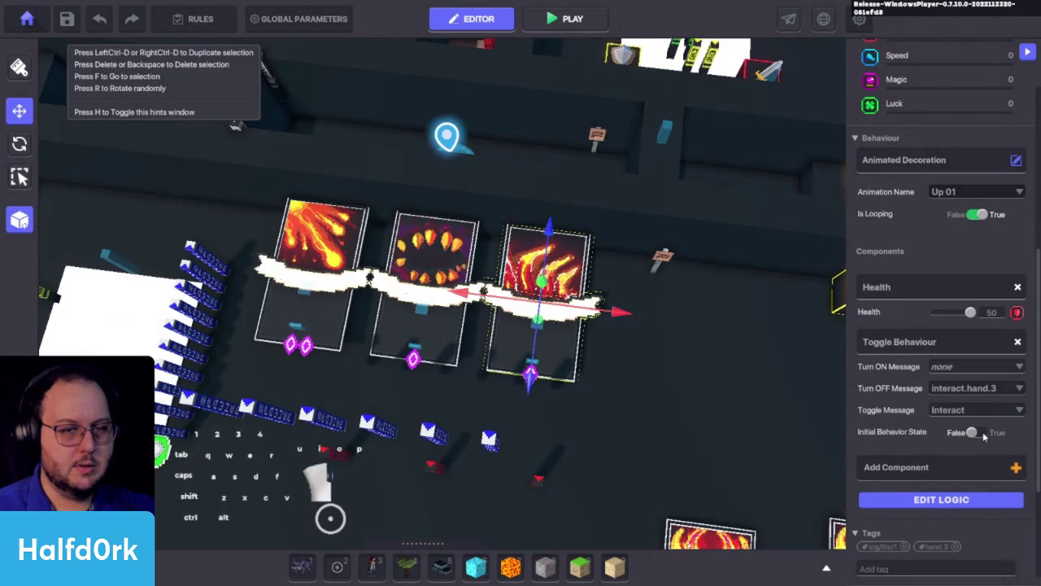
# Playtest the hand cards briefly and return to the editor.
pyautogui.hotkey('ctrl', 'p')
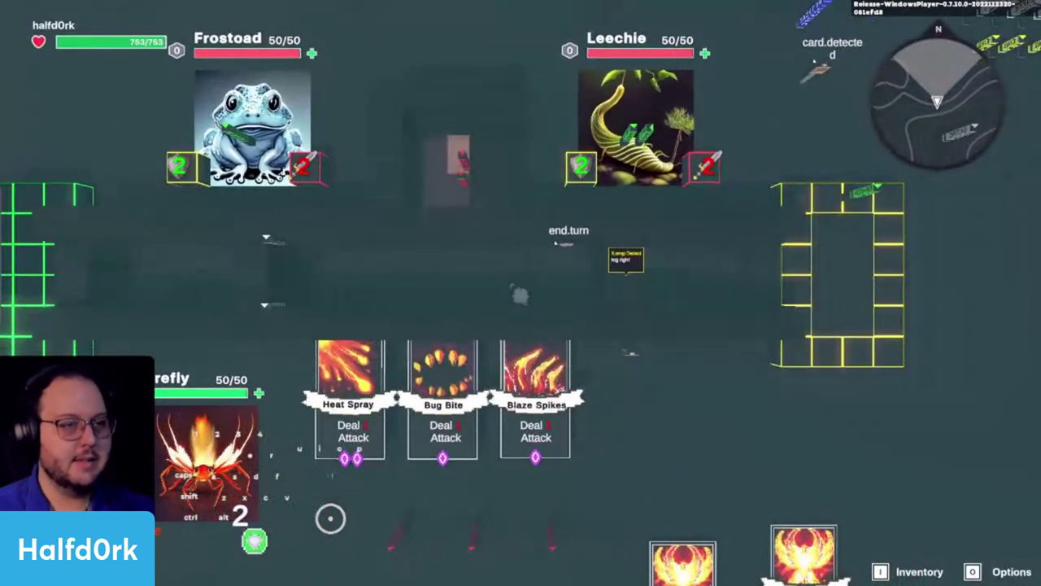
pyautogui.hotkey('ctrl', 'p')
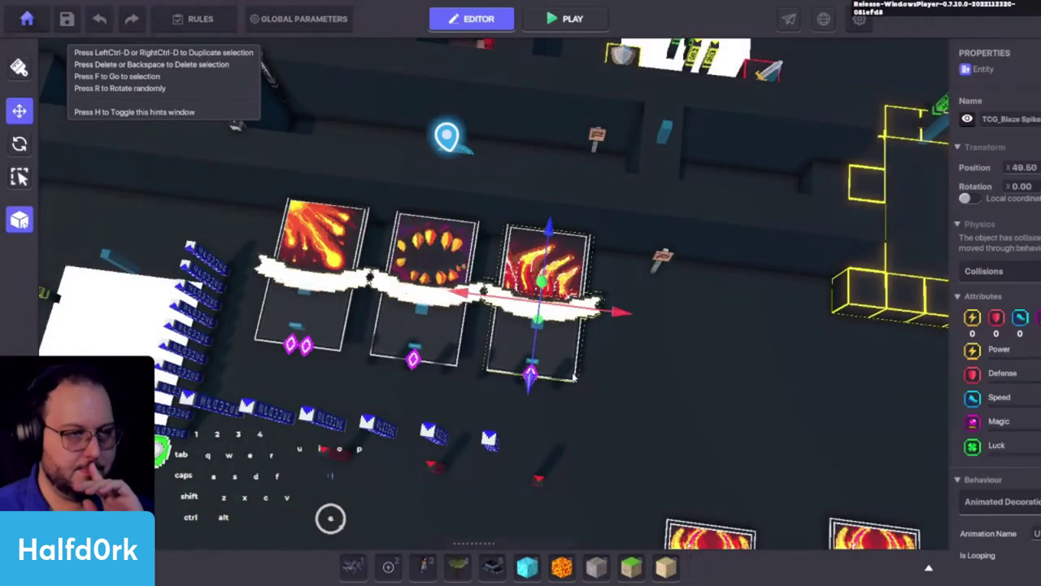
# Set the Blaze Spikes card's Initial Behavior State to True and reselect Interact as its Toggle Message.
pyautogui.scroll(2, 565, 345)
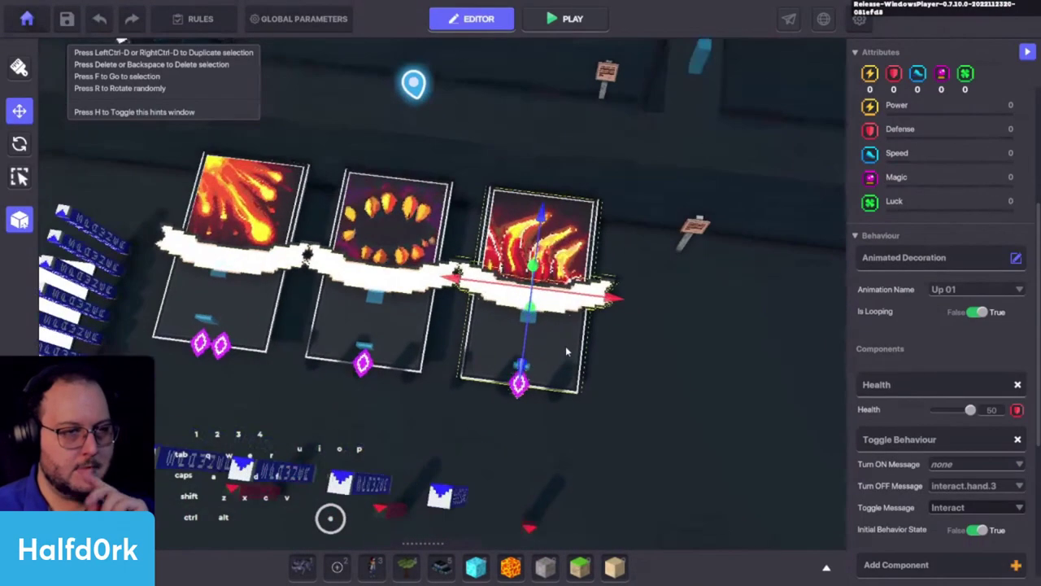
pyautogui.keyDown('alt'); pyautogui.moveTo(653, 322); pyautogui.dragTo(950, 246); pyautogui.keyUp('alt')
pyautogui.keyDown('alt'); pyautogui.moveTo(838, 332); pyautogui.dragTo(602, 280); pyautogui.keyUp('alt')
pyautogui.scroll(2, 602, 280)
pyautogui.scroll(-3, 962, 316)
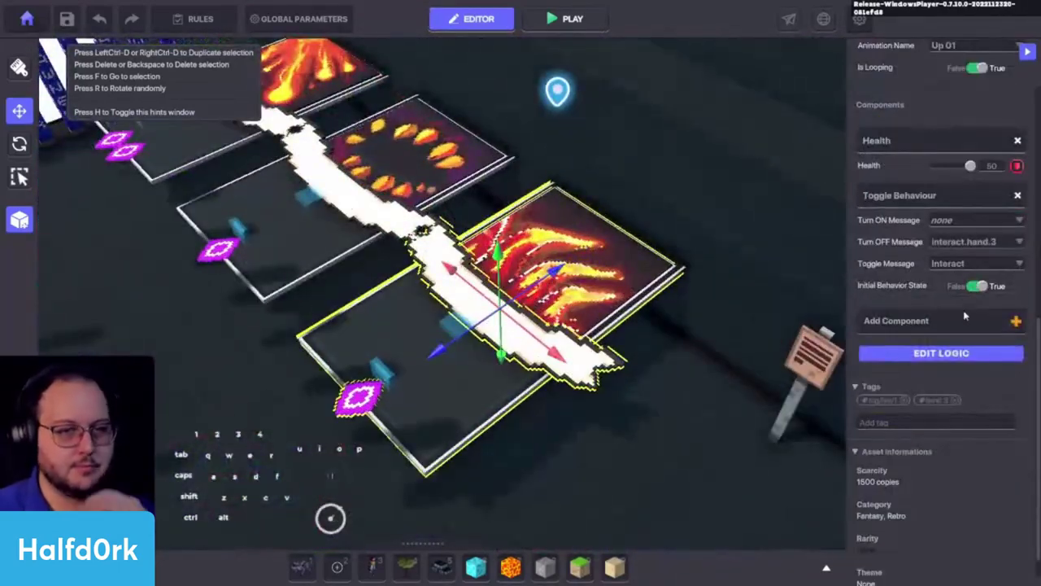
pyautogui.click(954, 264)
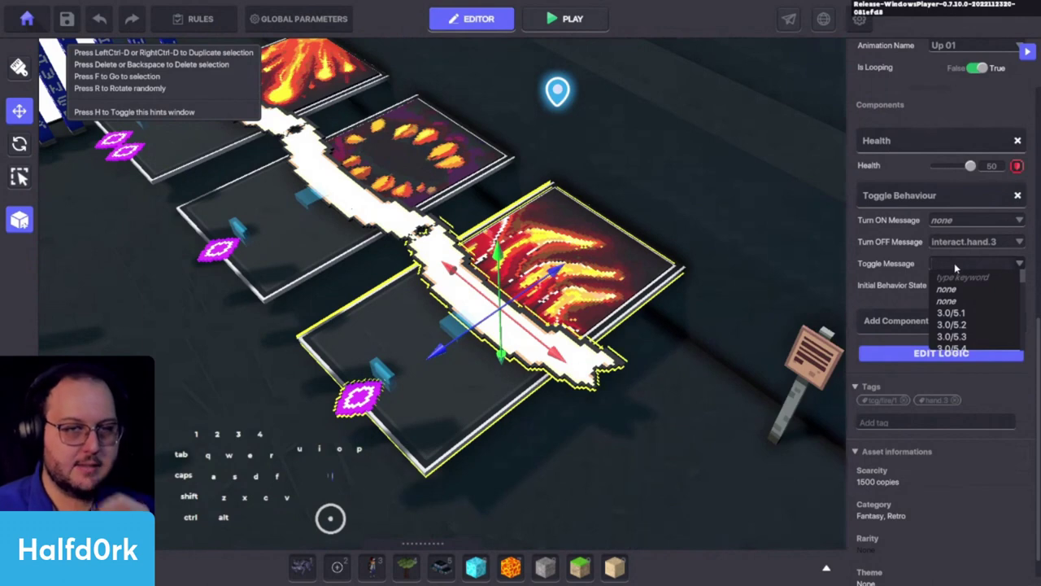
pyautogui.write('inter')
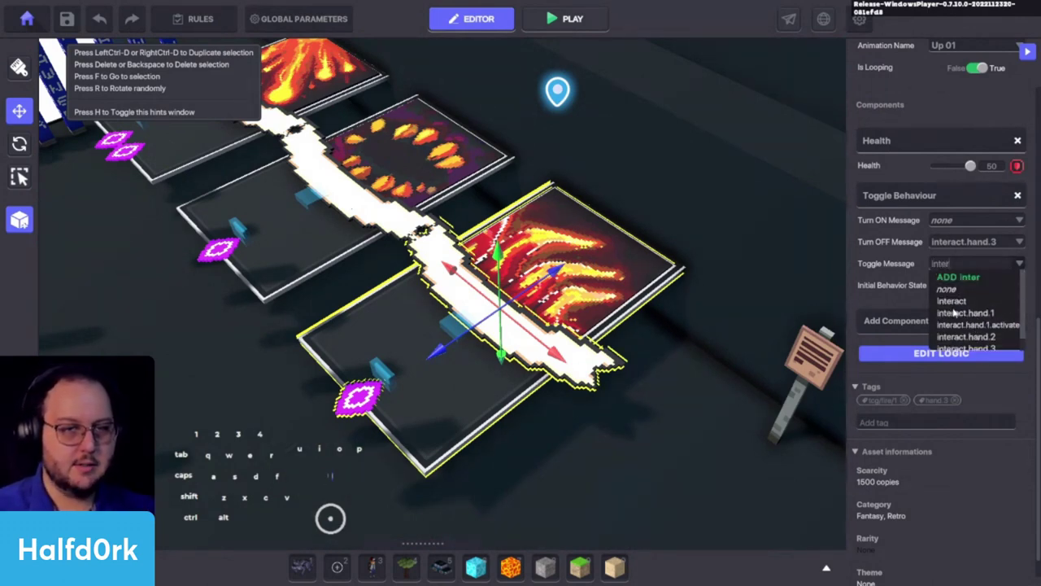
pyautogui.click(950, 301)
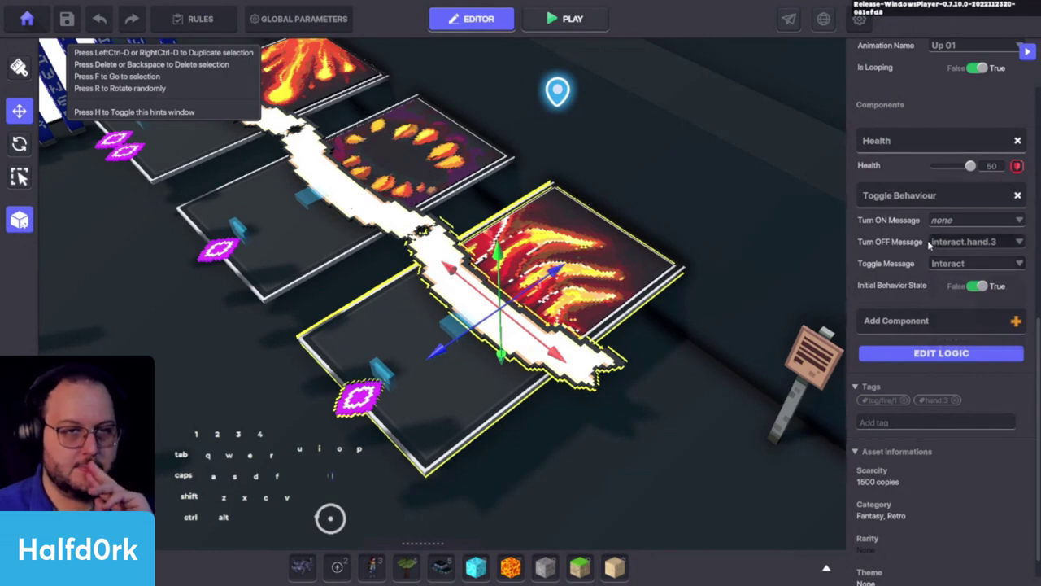
# Set the Blaze Spikes card's Initial Behavior State to False in its full logic, and check its Animation Name options and Health settings.
pyautogui.scroll(-5, 909, 348)
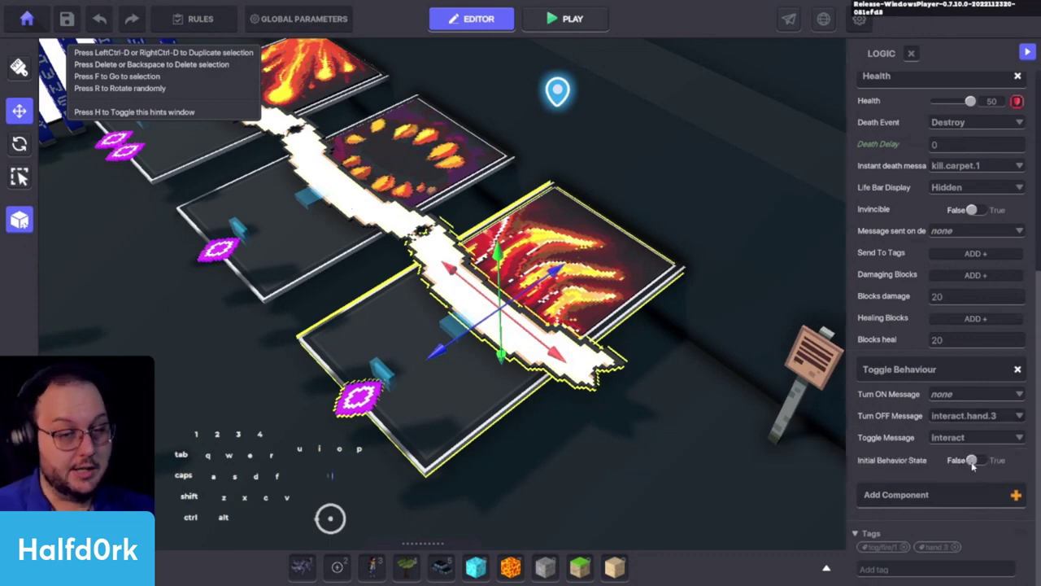
pyautogui.scroll(3, 973, 462)
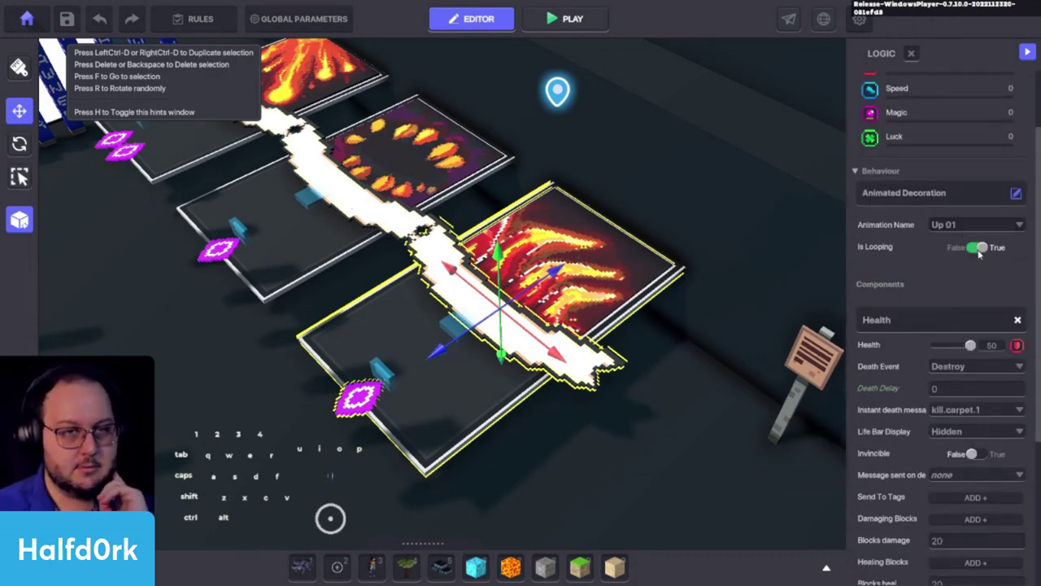
pyautogui.click(953, 226)
pyautogui.click(956, 229)
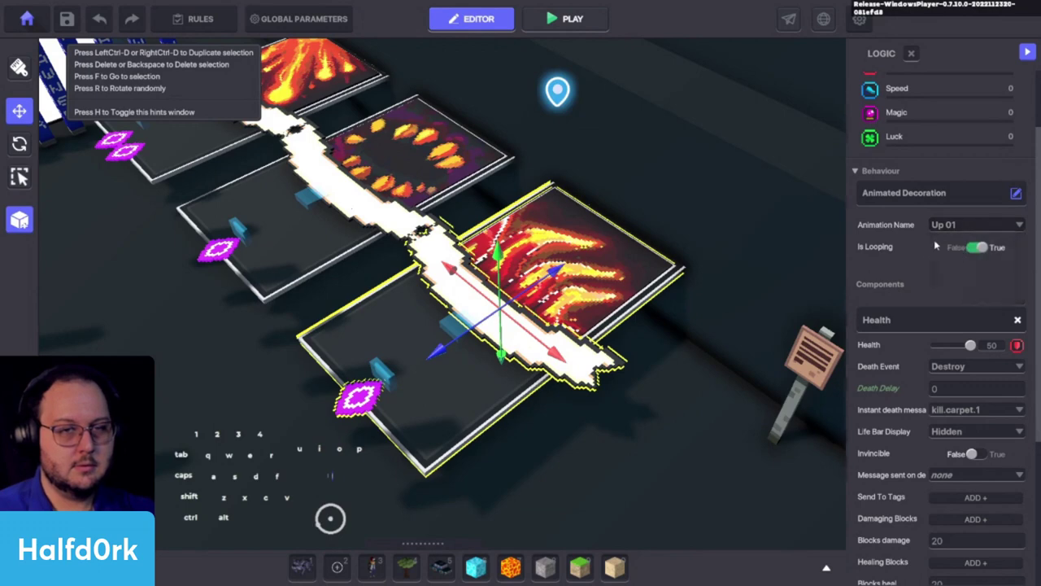
pyautogui.scroll(-1, 891, 244)
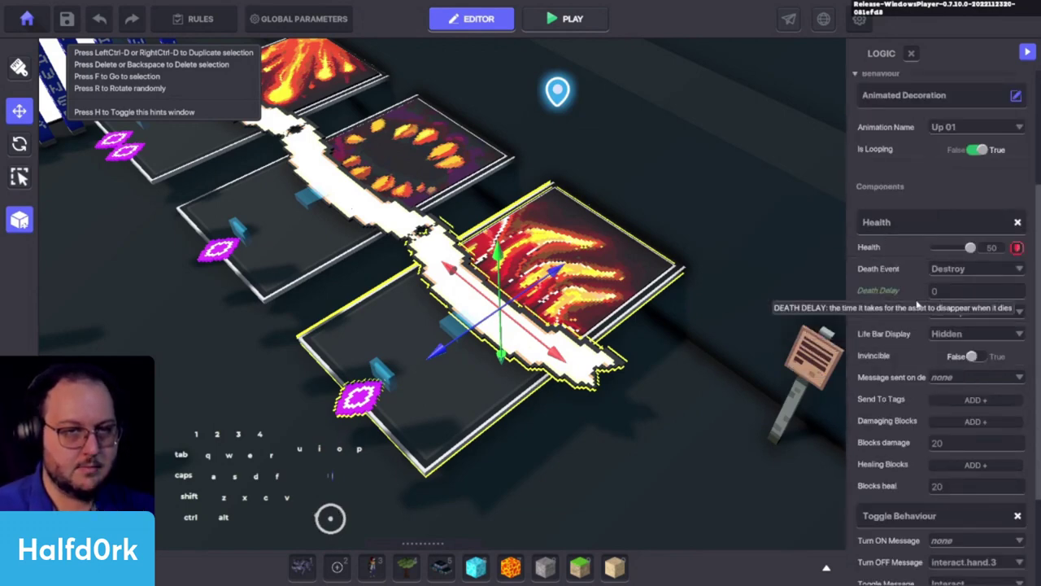
pyautogui.scroll(-1, 908, 305)
pyautogui.scroll(-1, 895, 321)
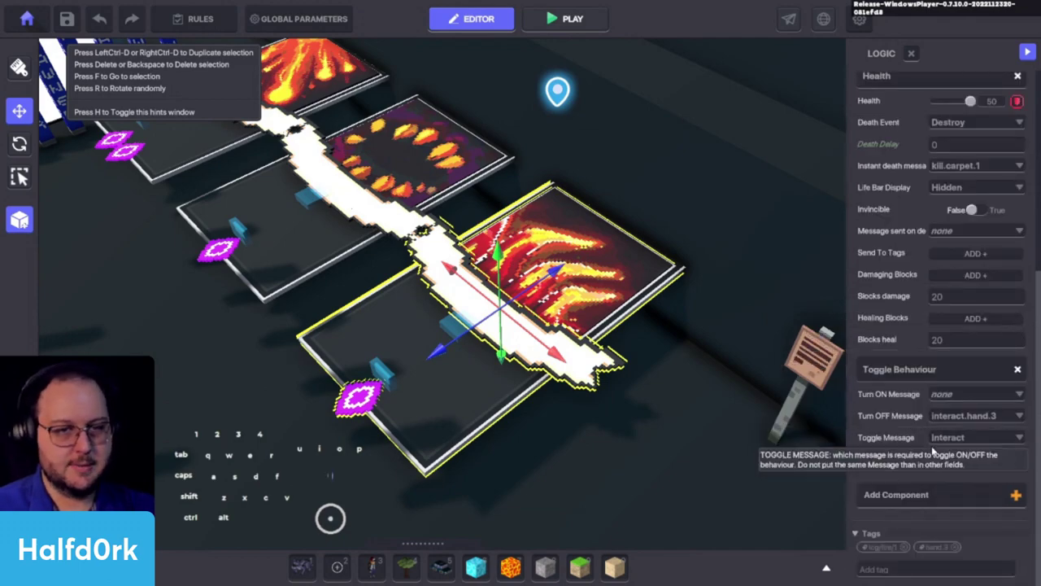
# Playtest the three hand cards by moving the character along the row, jumping and interacting, and return to the editor.
pyautogui.hotkey('ctrl', 'p')
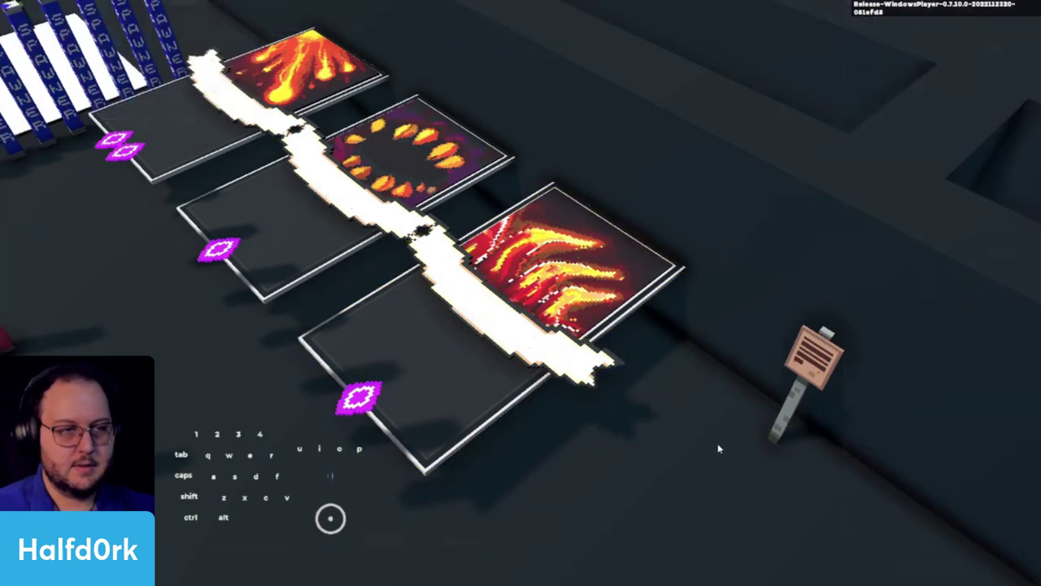
pyautogui.press('d')
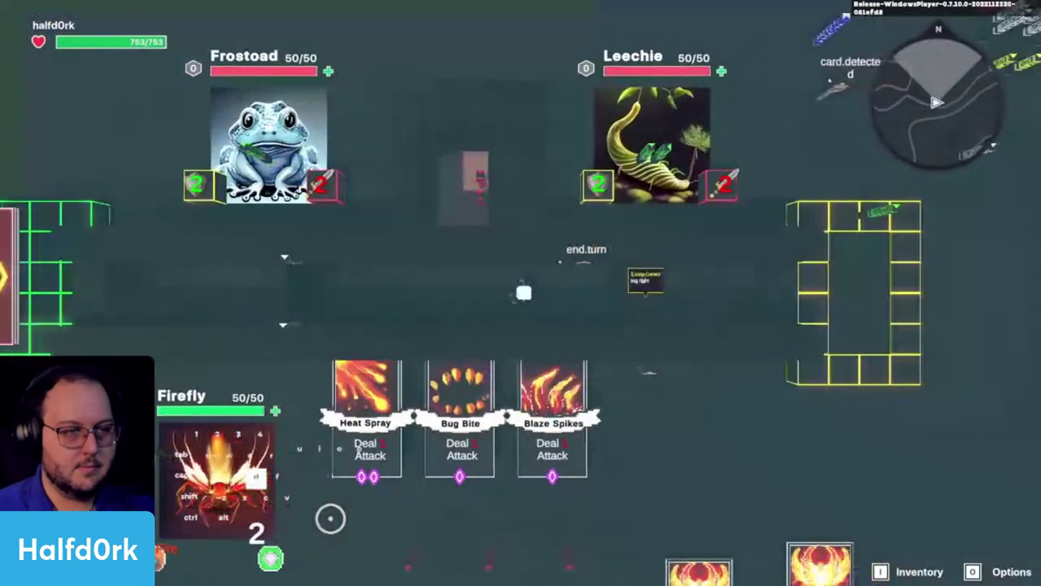
pyautogui.press('s')
pyautogui.press('d')
pyautogui.press('e')
pyautogui.press('a')
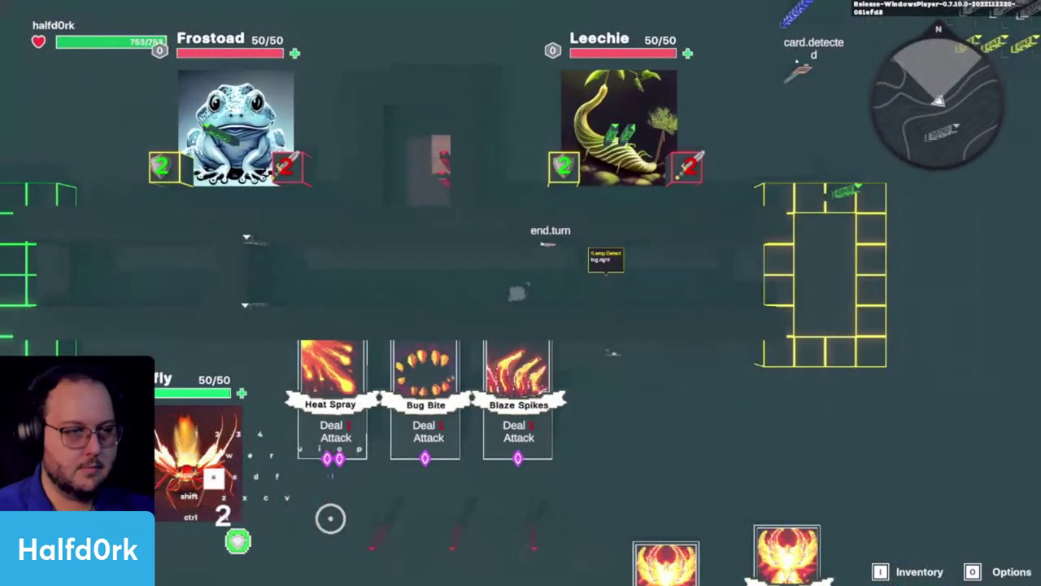
pyautogui.press('space')
pyautogui.press('d')
pyautogui.press('a')
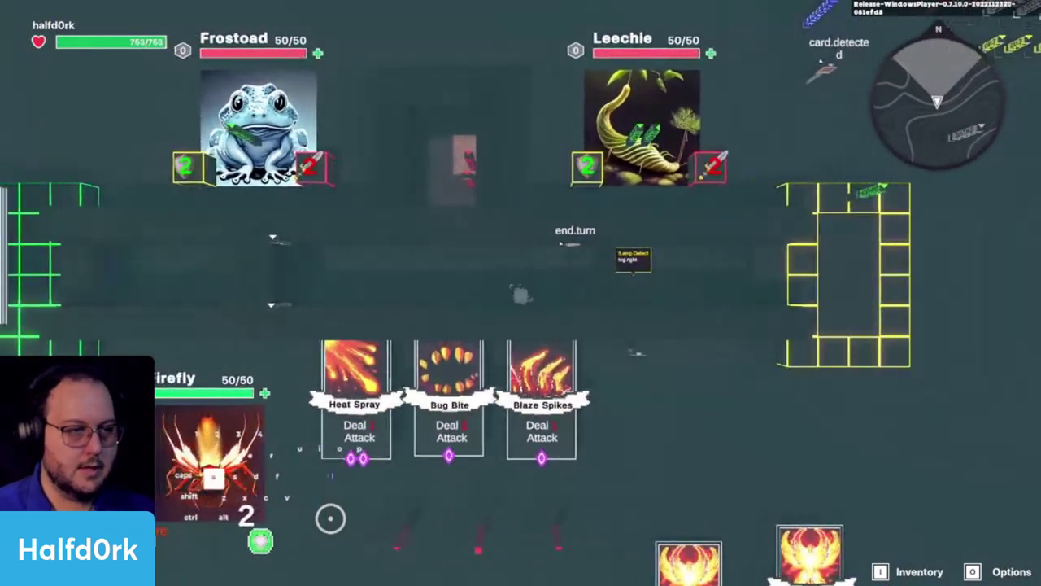
pyautogui.press('s')
pyautogui.press('d')
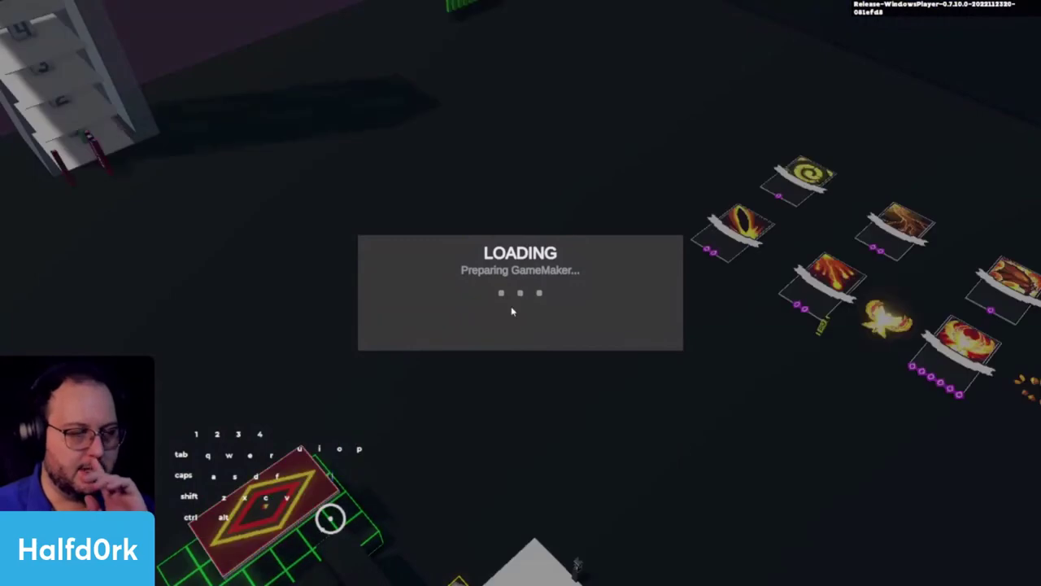
# Move the Blaze Spikes card out of the hand row into the player's sunken lane.
pyautogui.click(587, 318)
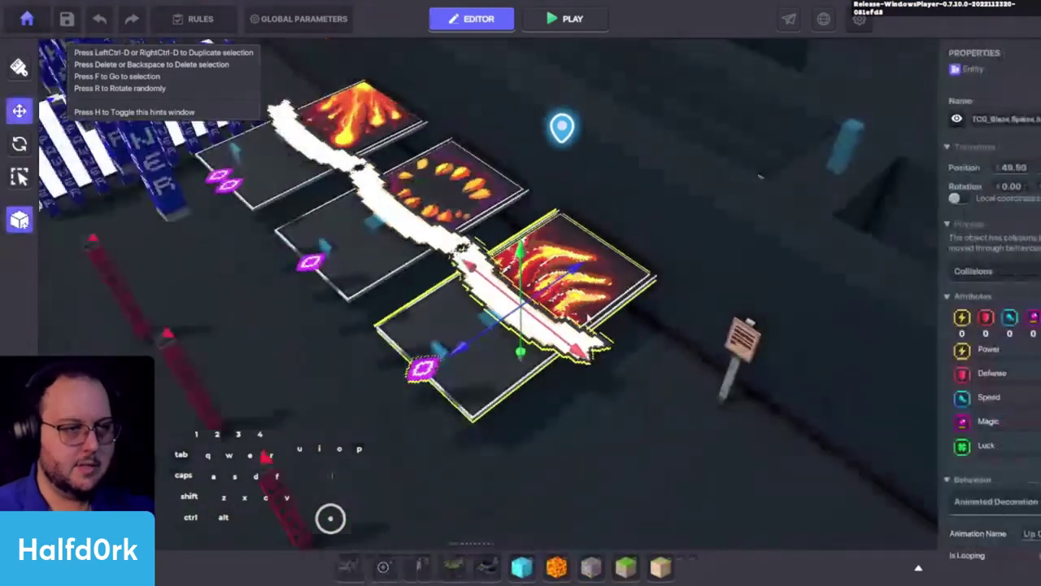
pyautogui.press('shift')
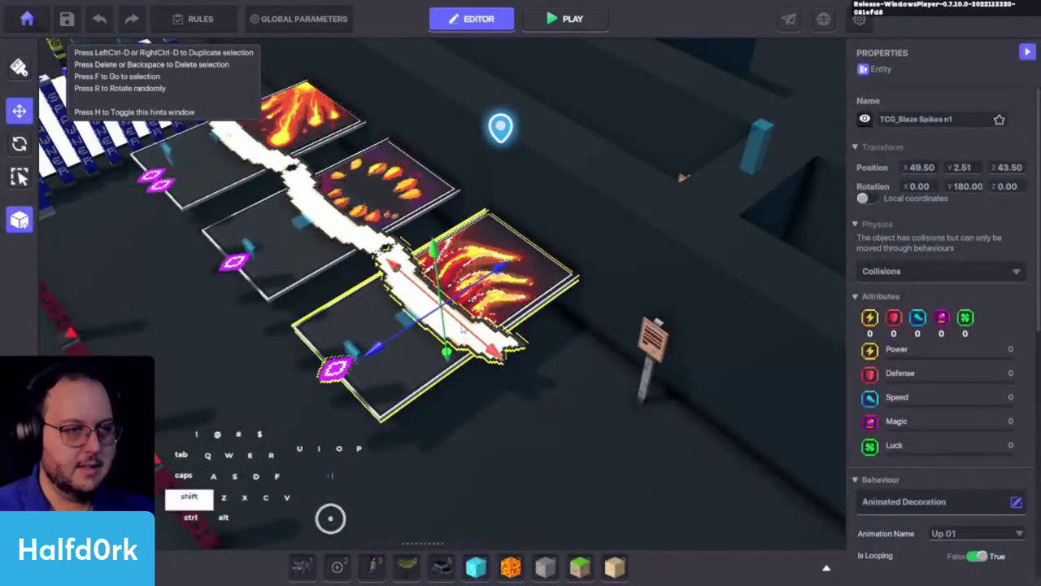
pyautogui.keyDown('shift'); pyautogui.moveTo(462, 327); pyautogui.dragTo(592, 187); pyautogui.keyUp('shift')
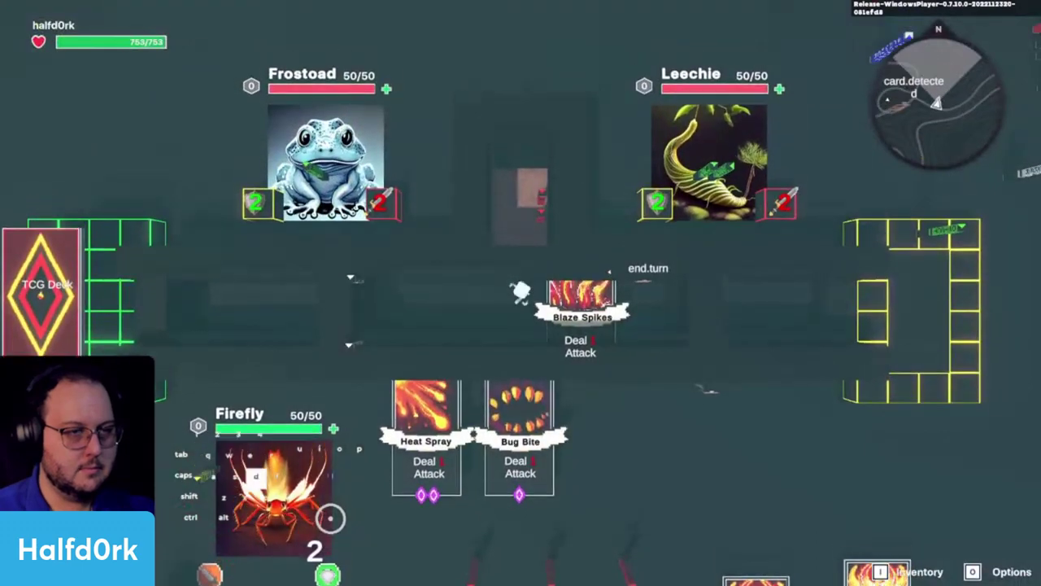
# Playtest interacting with the Blaze Spikes card from inside the lane, and return to the editor.
pyautogui.press('d')
pyautogui.press('a')
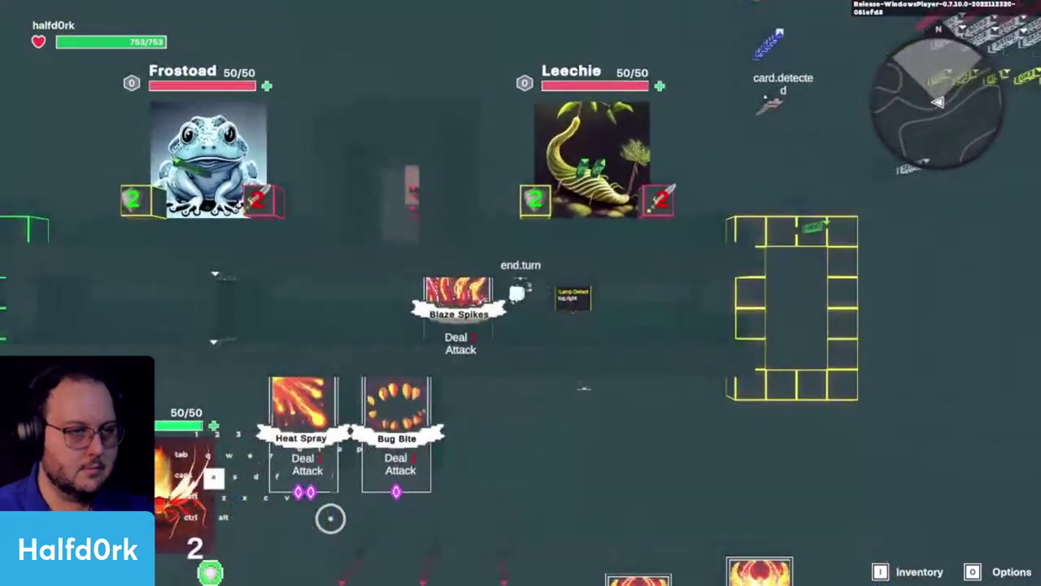
pyautogui.press('e')
pyautogui.press('d')
pyautogui.press('a')
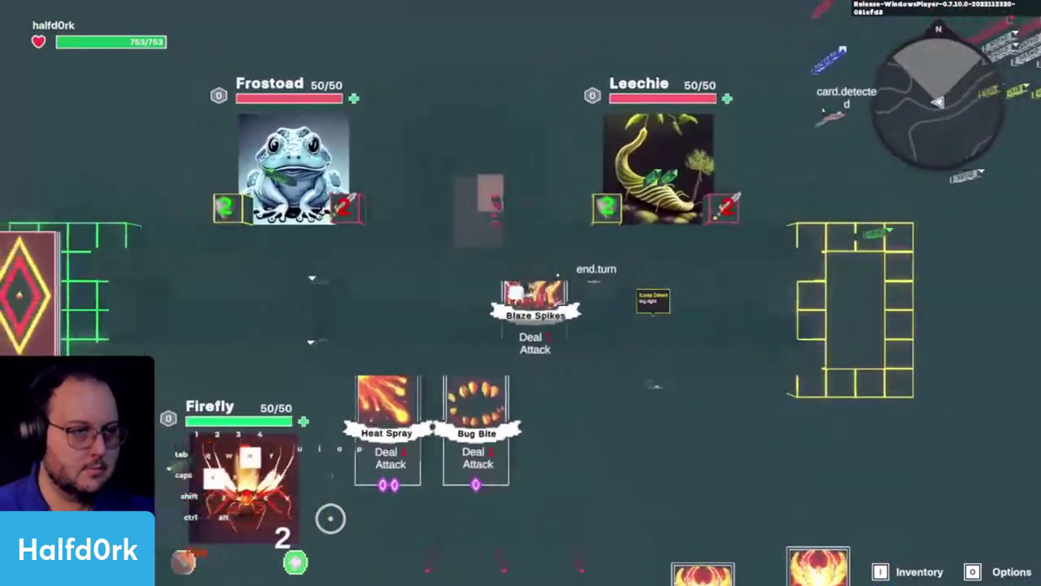
pyautogui.press('Escape')
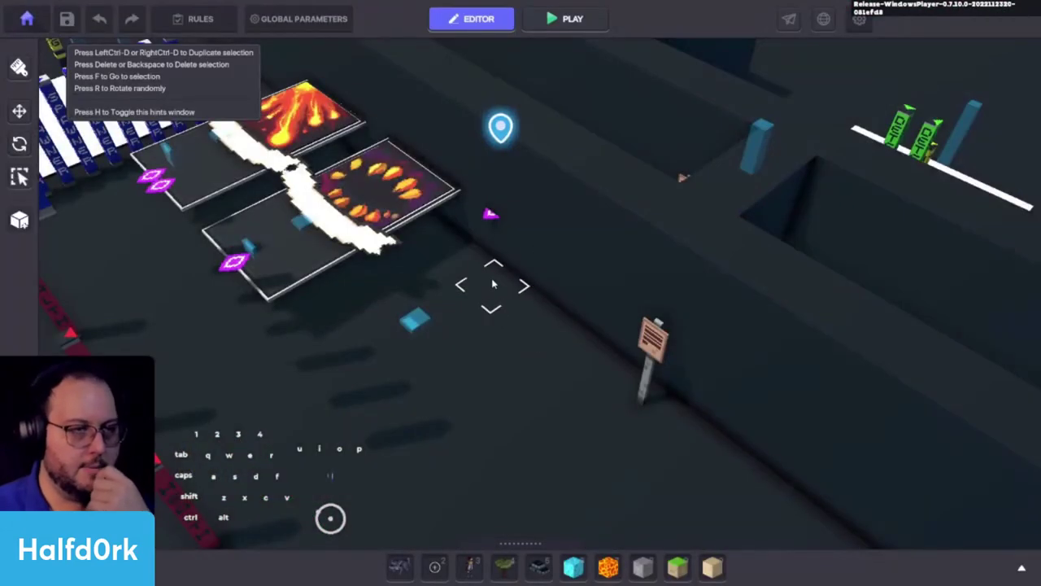
# Add a Speaker component to the Blaze Spikes card in the lane.
pyautogui.keyDown('alt'); pyautogui.moveTo(587, 176); pyautogui.dragTo(520, 191); pyautogui.keyUp('alt')
pyautogui.click(713, 220)
pyautogui.press('d')
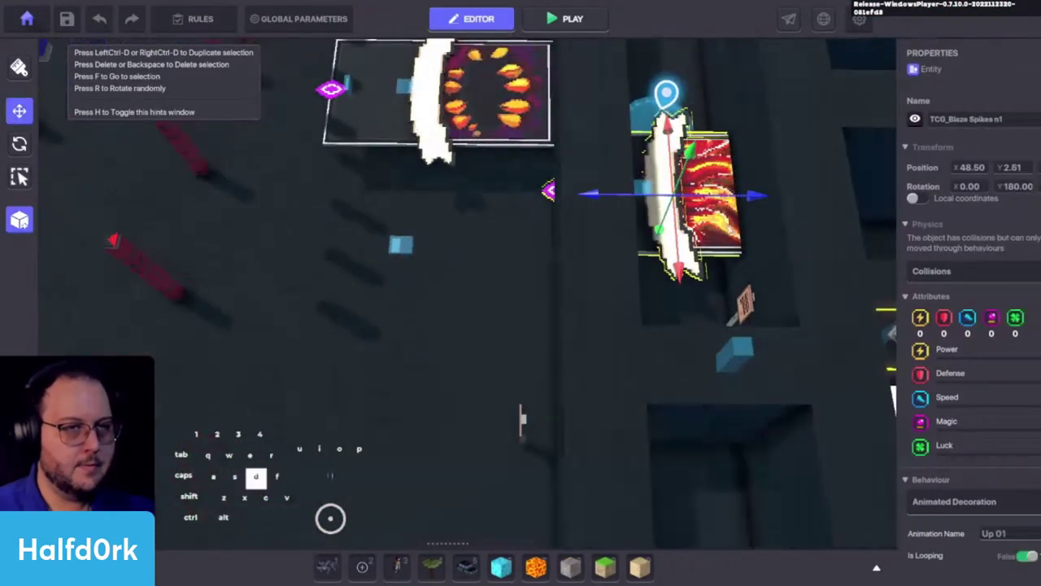
pyautogui.press('w')
pyautogui.scroll(-10, 944, 342)
pyautogui.click(947, 287)
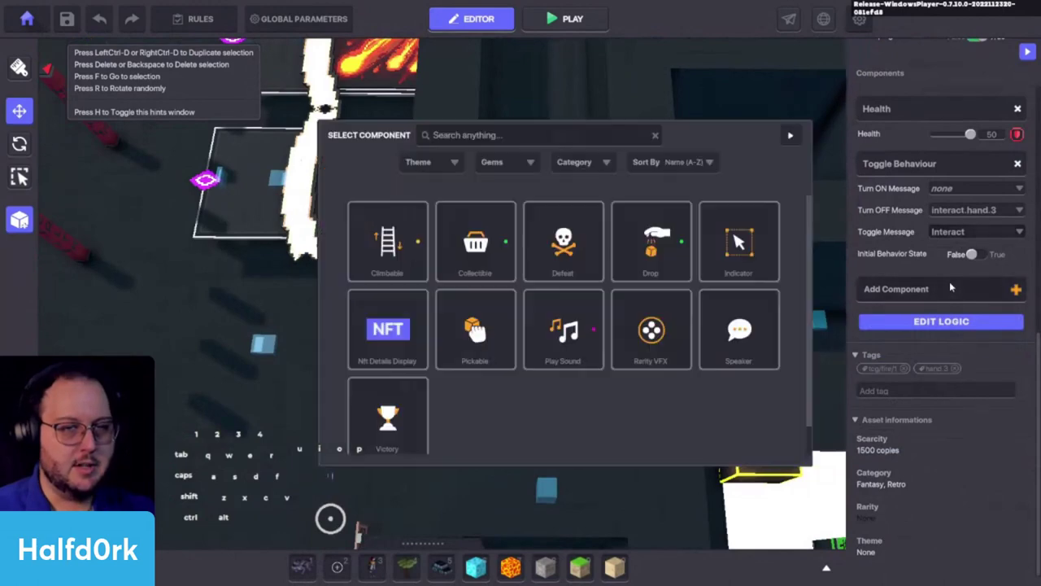
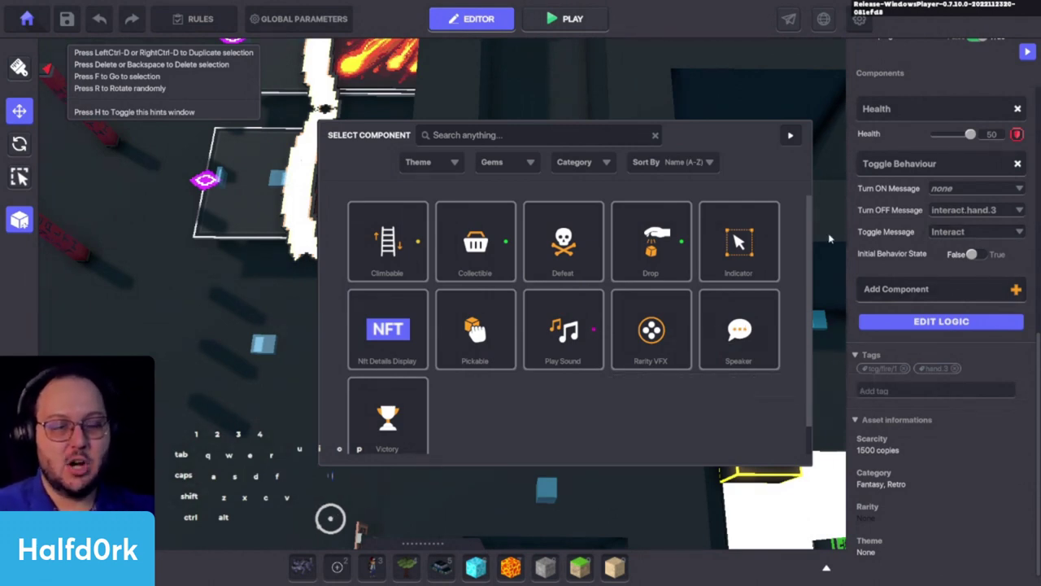
pyautogui.click(738, 330)
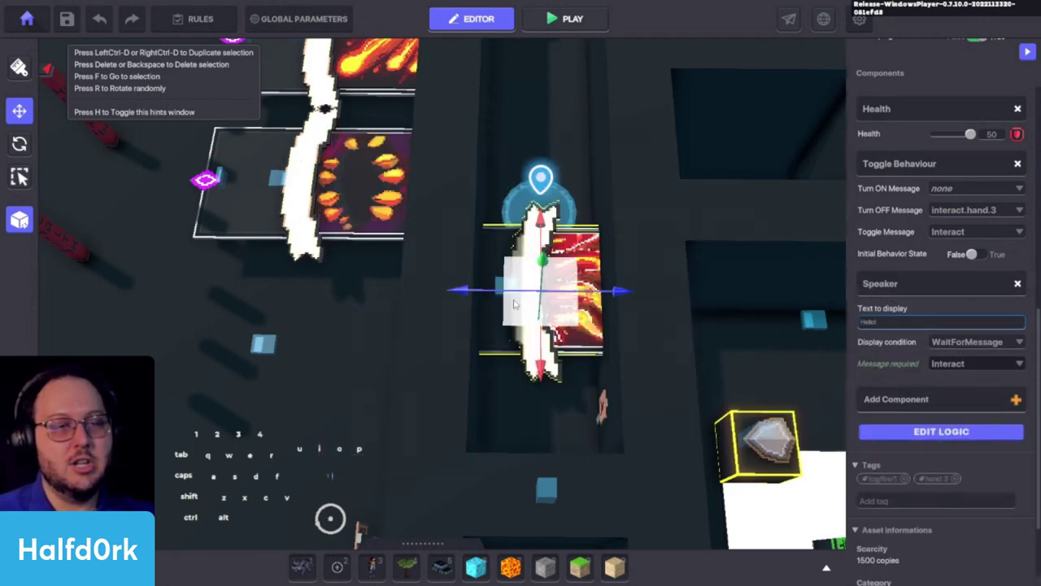
# Review the Blaze Spikes card's Speaker settings and the other available components, and clear the Speaker's display text.
pyautogui.scroll(2, 514, 303)
pyautogui.scroll(2, 928, 278)
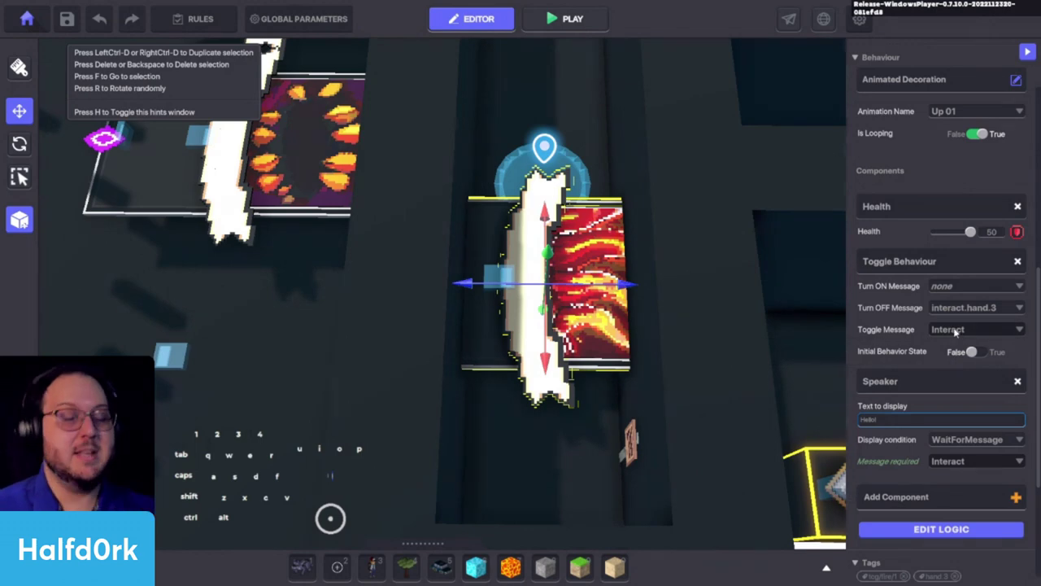
pyautogui.scroll(-1, 935, 352)
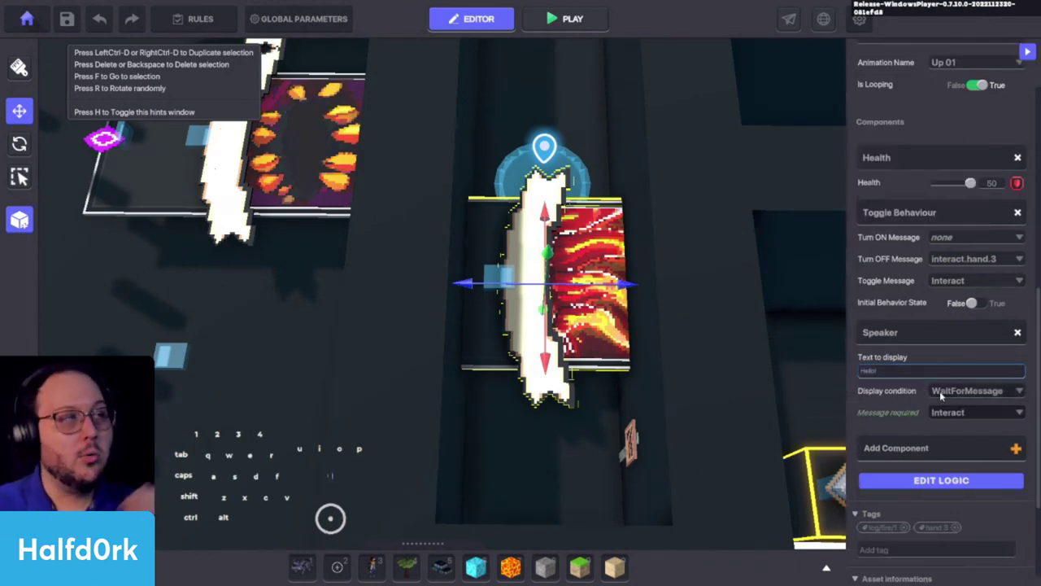
pyautogui.scroll(2, 921, 104)
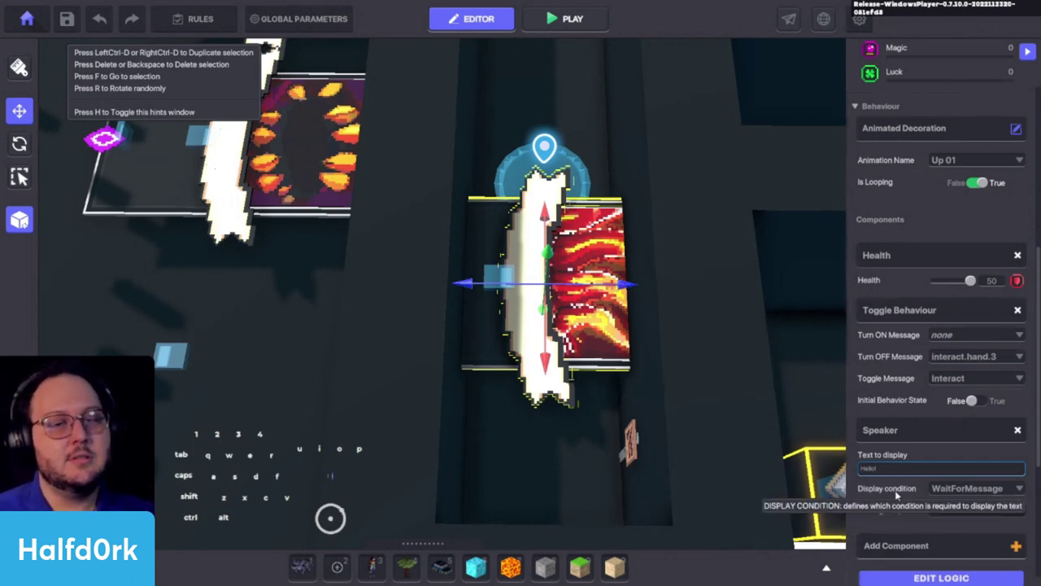
pyautogui.scroll(-3, 923, 415)
pyautogui.click(918, 401)
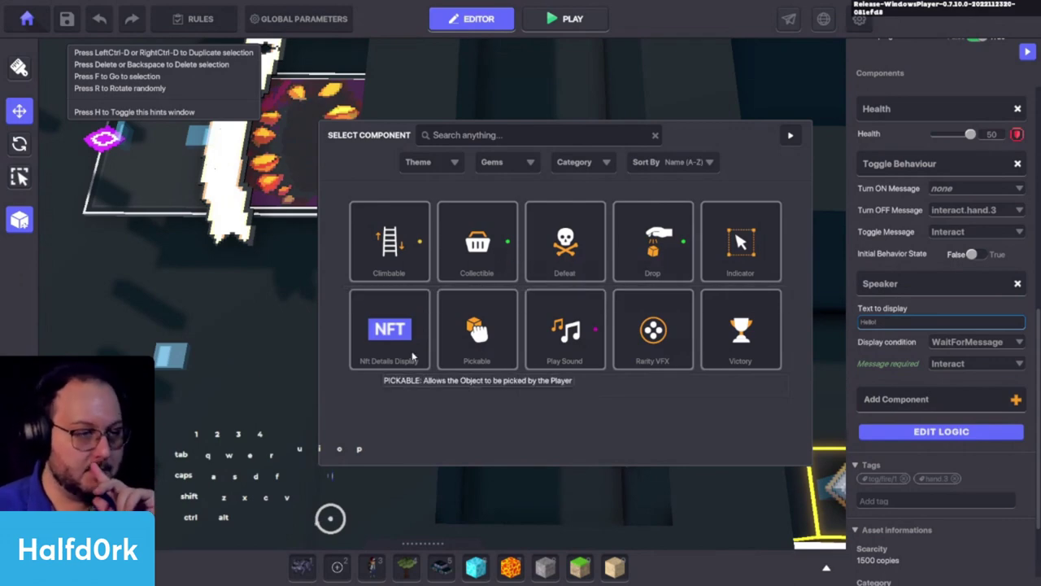
pyautogui.click(793, 136)
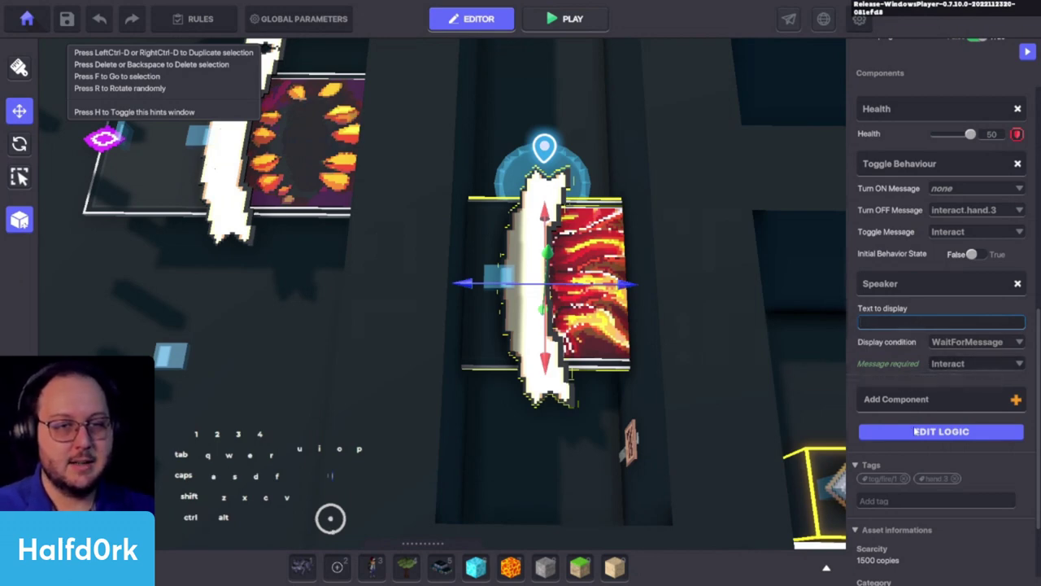
# Set the Blaze Spikes card's Speaker to send interact.hand.3 when spoken, with an auto hide delay of 2.
pyautogui.click(932, 438)
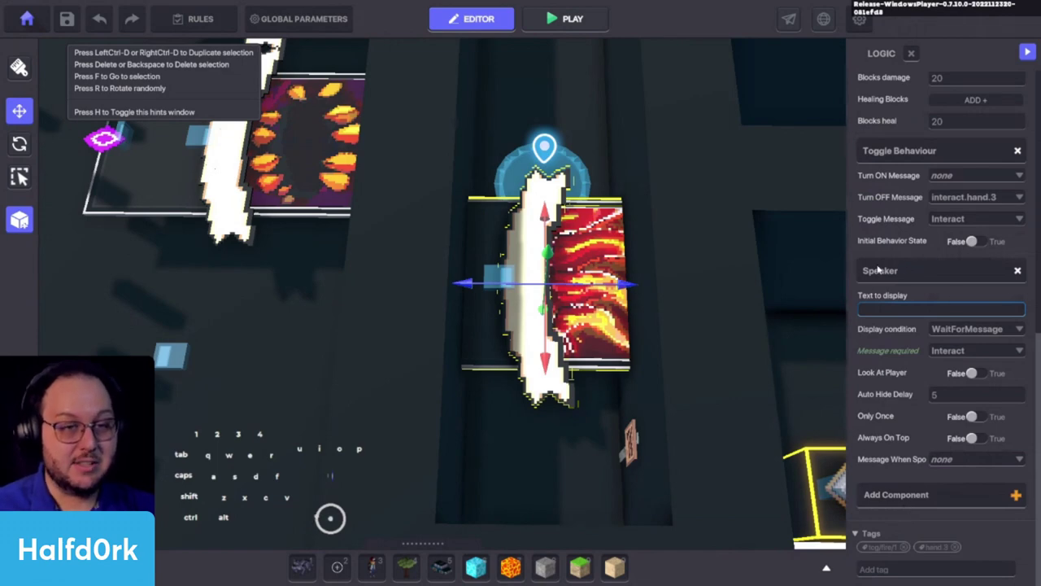
pyautogui.click(978, 461)
pyautogui.write('ine')
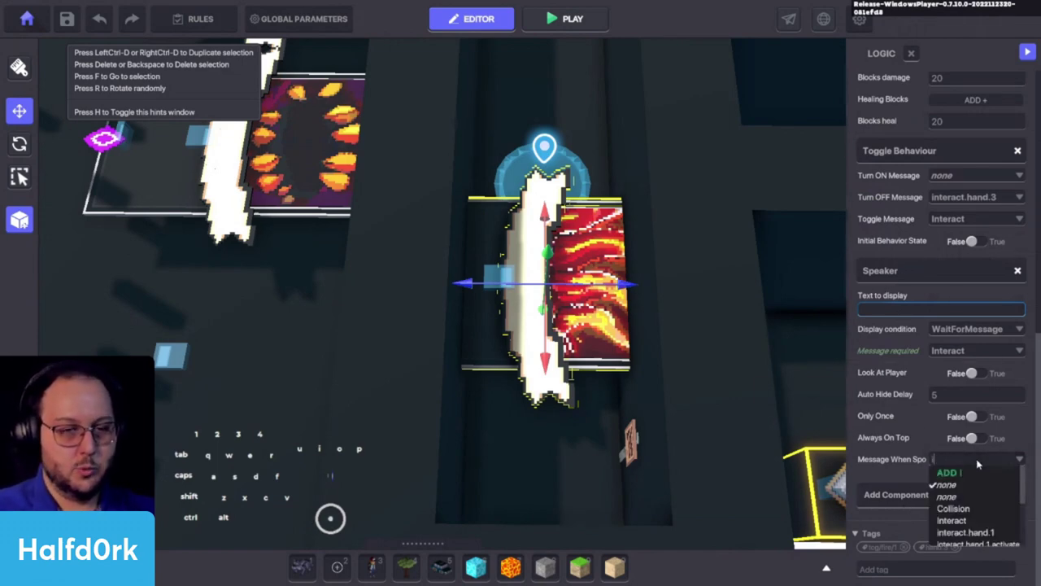
pyautogui.press('BackSpace')
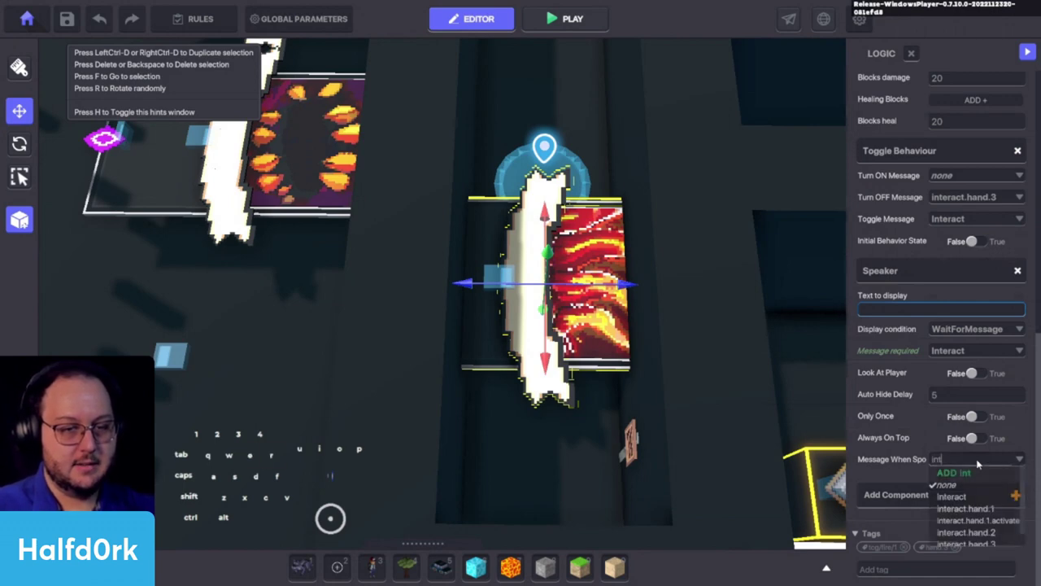
pyautogui.write('te')
pyautogui.scroll(-1, 983, 497)
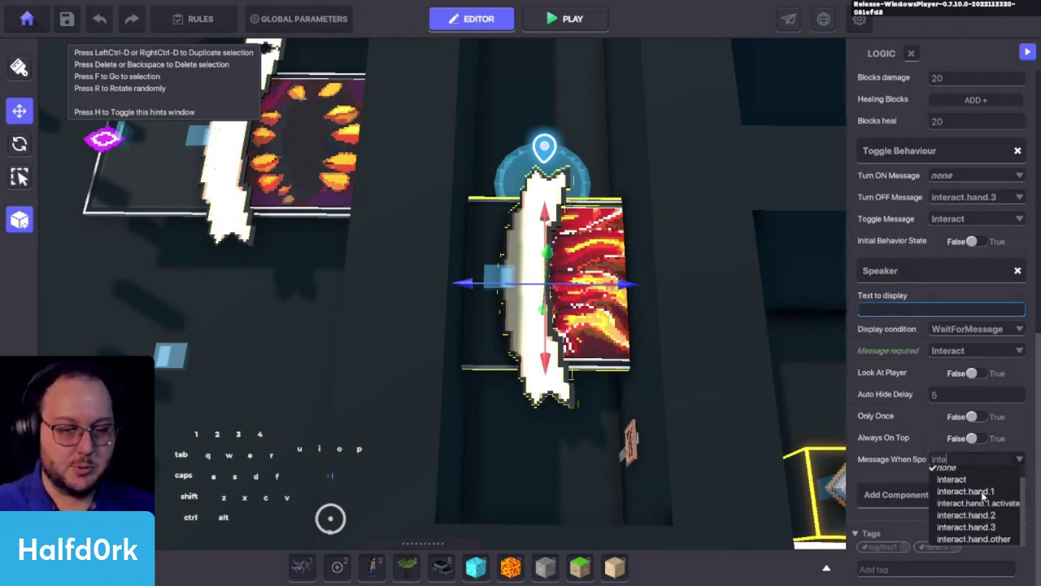
pyautogui.click(967, 527)
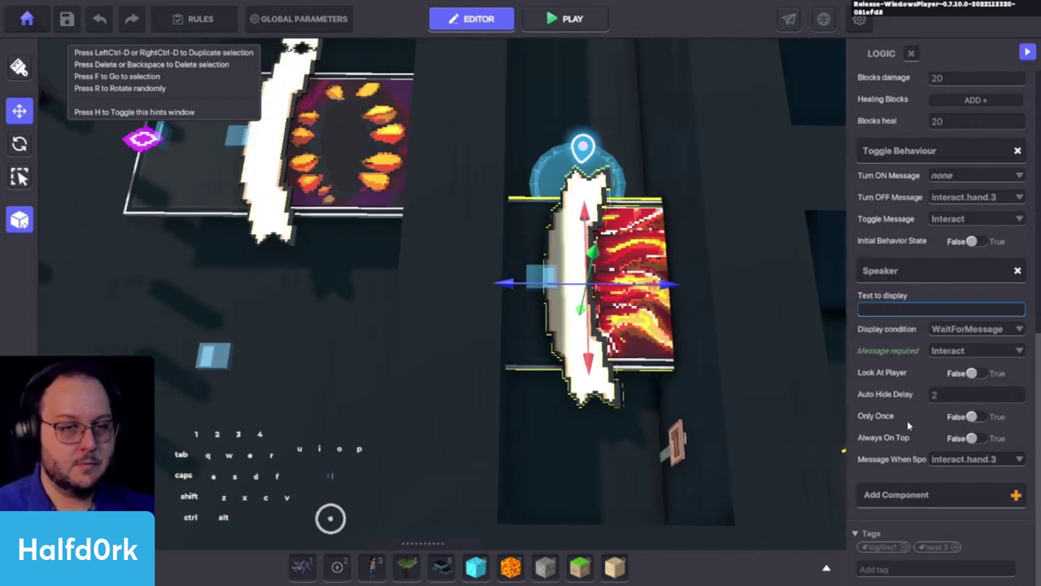
# Move the Blaze Spikes card from the sunken lane back into the hand row beside Bug Bite, and playtest it there.
pyautogui.press('a')
pyautogui.moveTo(660, 286); pyautogui.dragTo(626, 360)
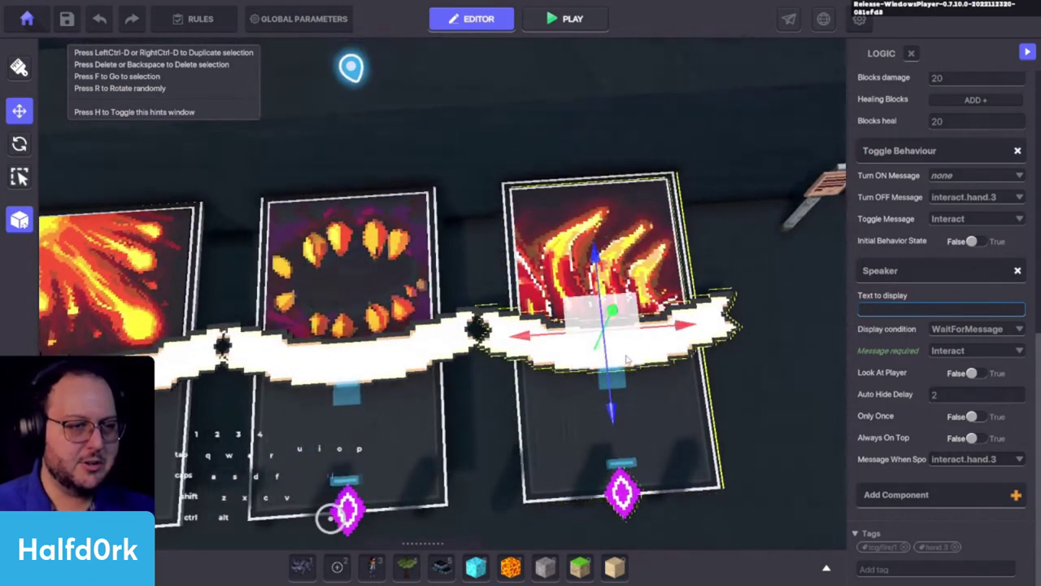
pyautogui.hotkey('ctrl', 'p')
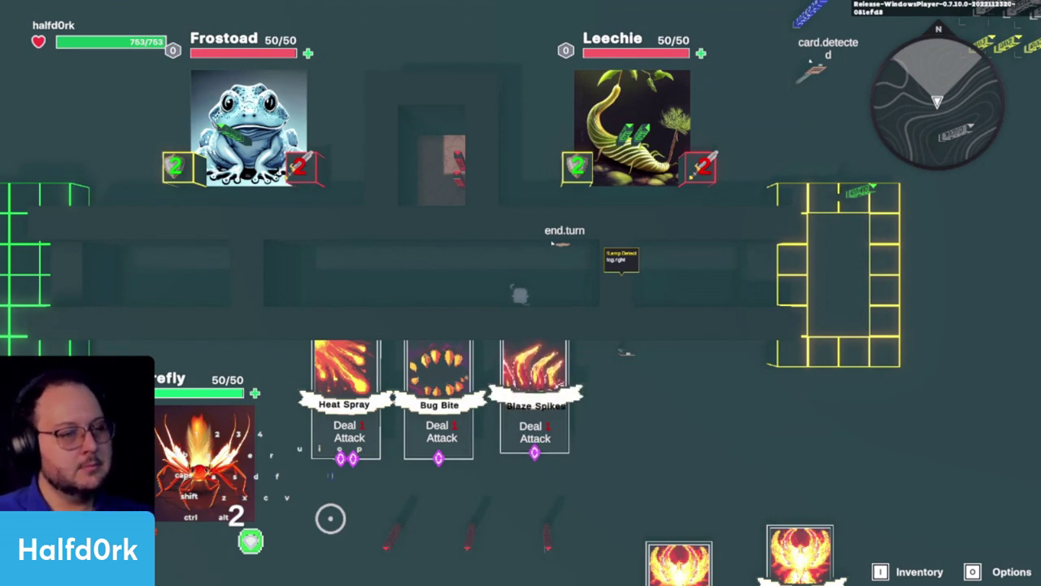
pyautogui.hotkey('ctrl', 'p')
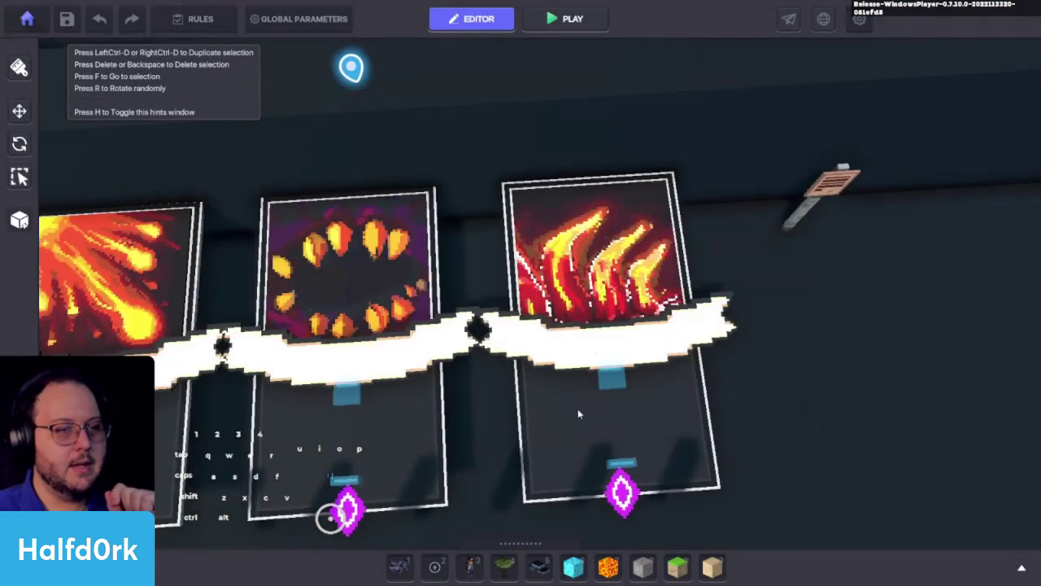
# Review the Blaze Spikes card's Animated Decoration, Toggle Behaviour and Speaker settings.
pyautogui.click(578, 414)
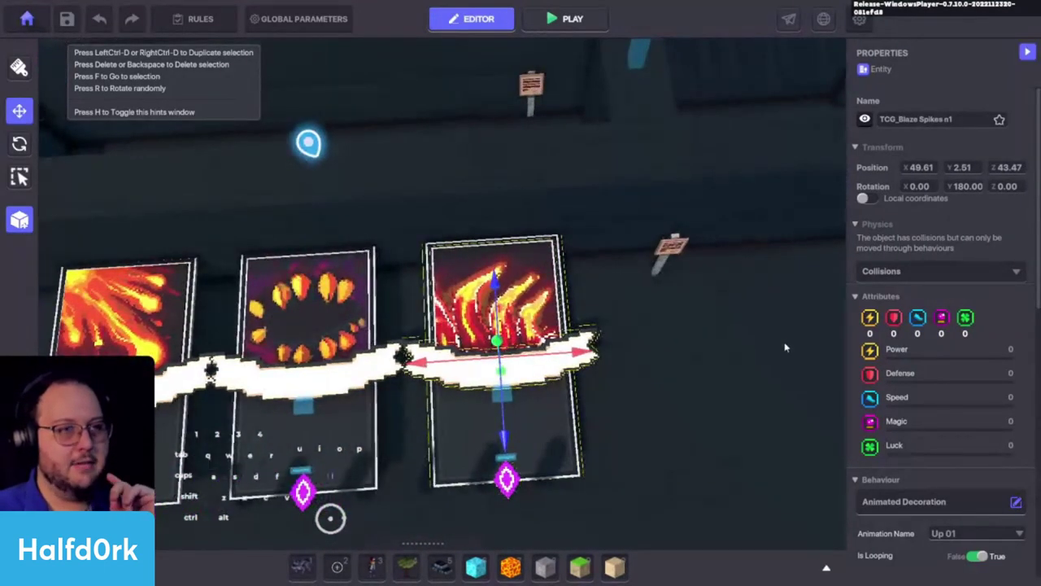
pyautogui.scroll(-2, 785, 347)
pyautogui.scroll(-3, 933, 325)
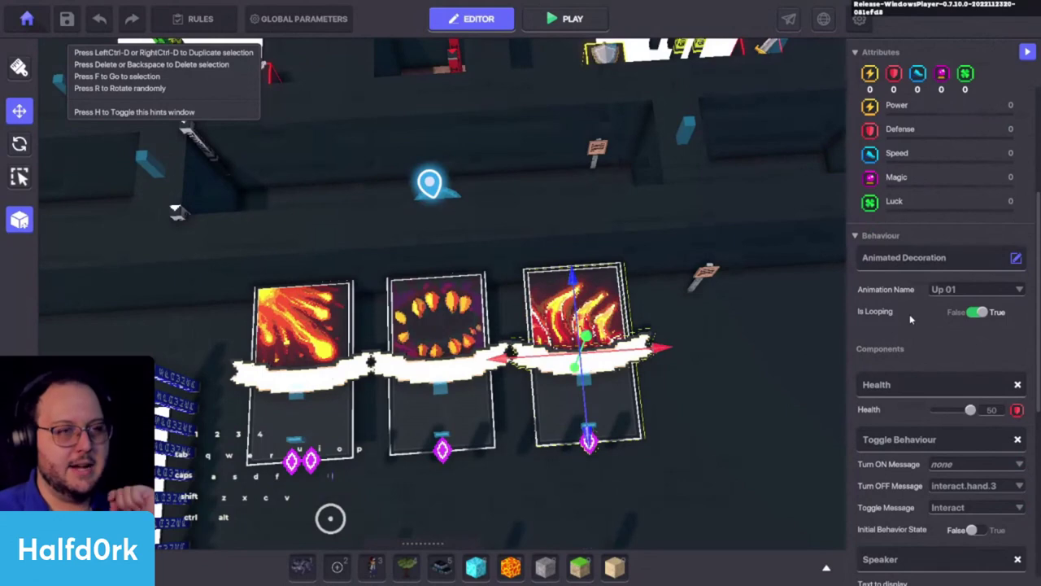
pyautogui.scroll(-3, 909, 318)
pyautogui.click(584, 381)
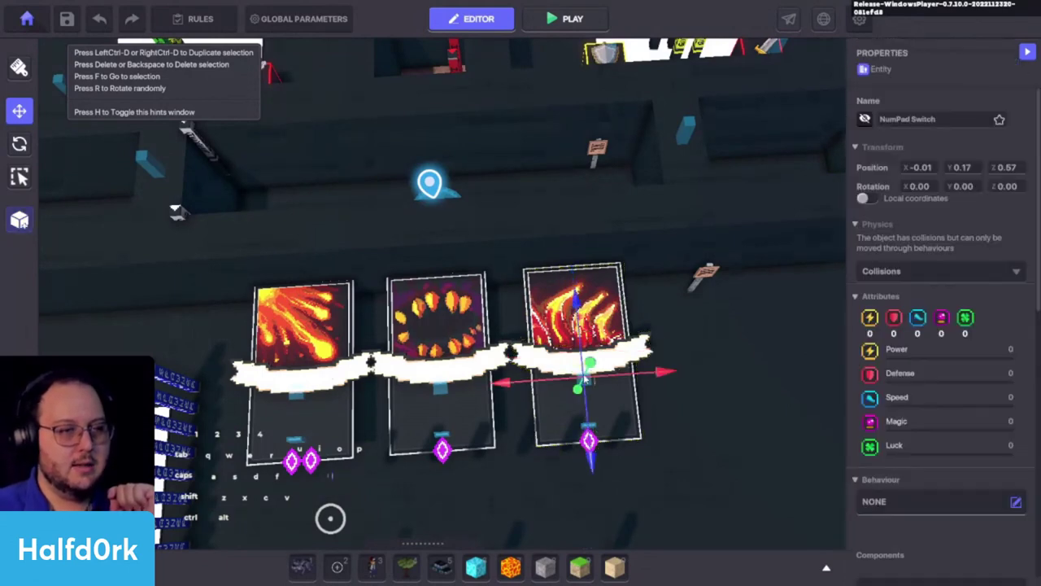
pyautogui.click(770, 378)
pyautogui.click(616, 340)
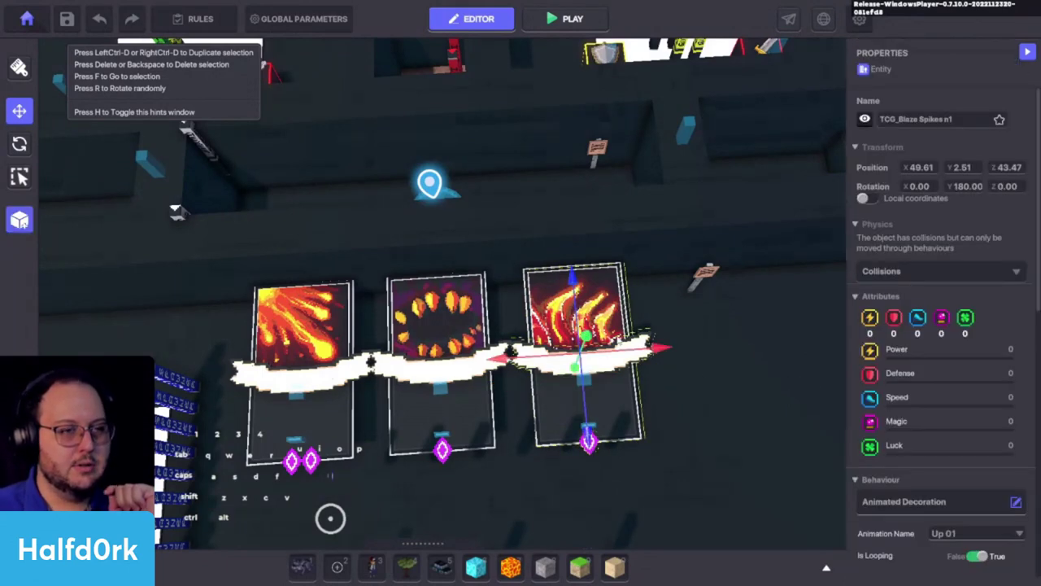
pyautogui.scroll(-2, 967, 372)
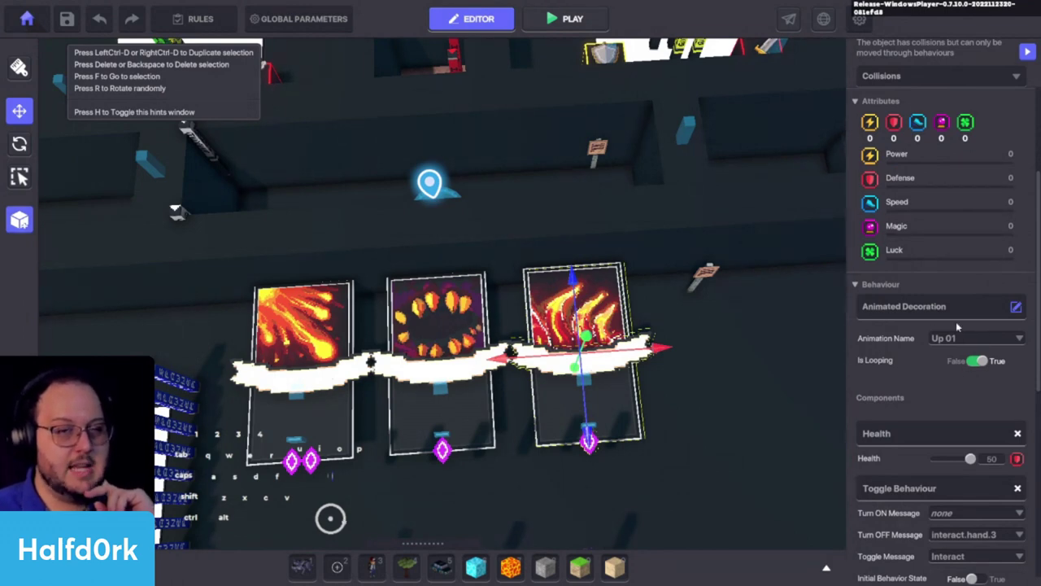
pyautogui.scroll(-6, 963, 337)
pyautogui.scroll(4, 944, 325)
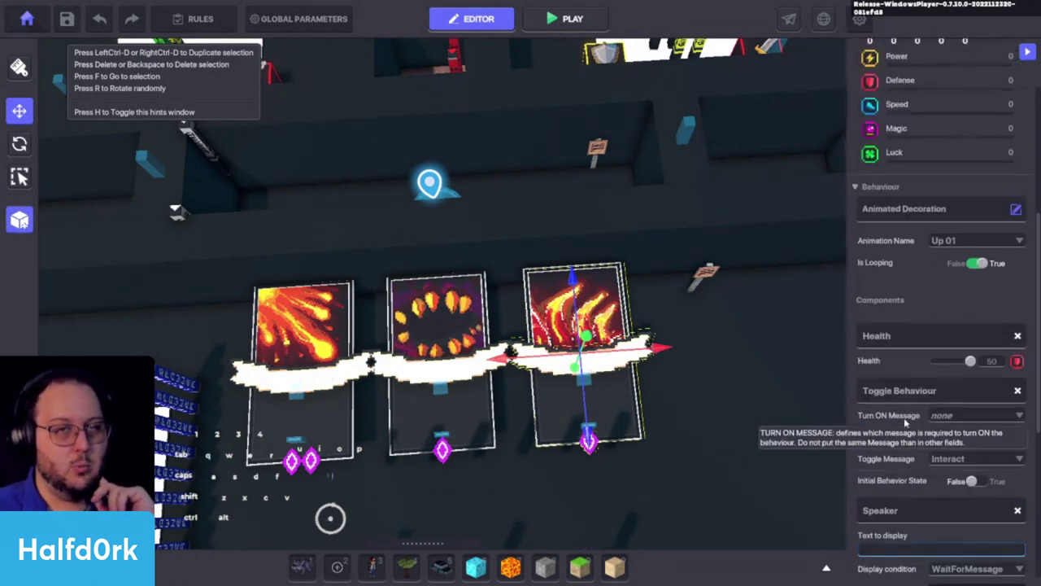
pyautogui.scroll(-2, 940, 310)
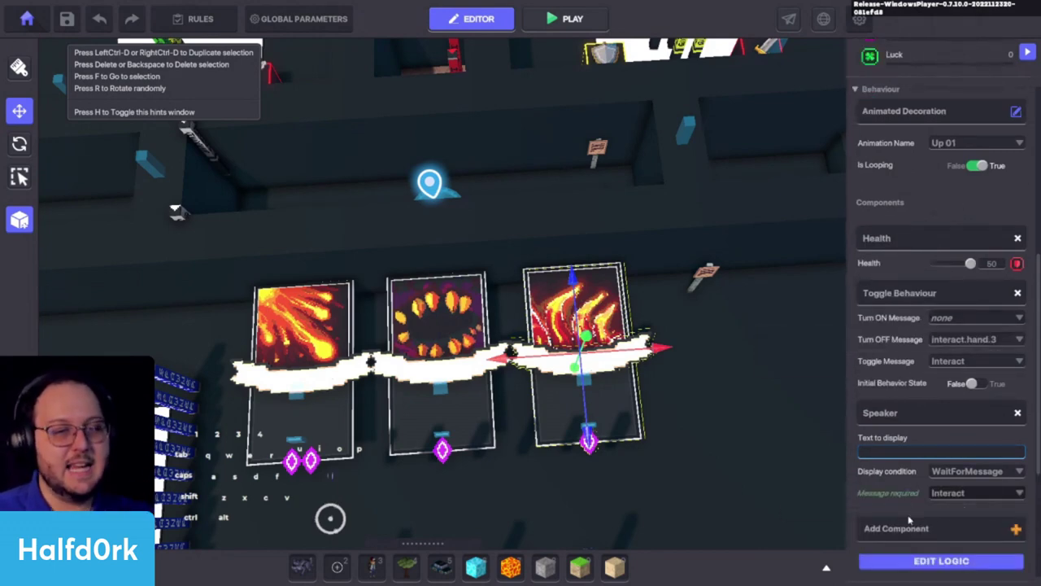
# Add an Indicator component with the display name "test" to the Blaze Spikes card, and playtest how it shows.
pyautogui.click(892, 525)
pyautogui.click(738, 258)
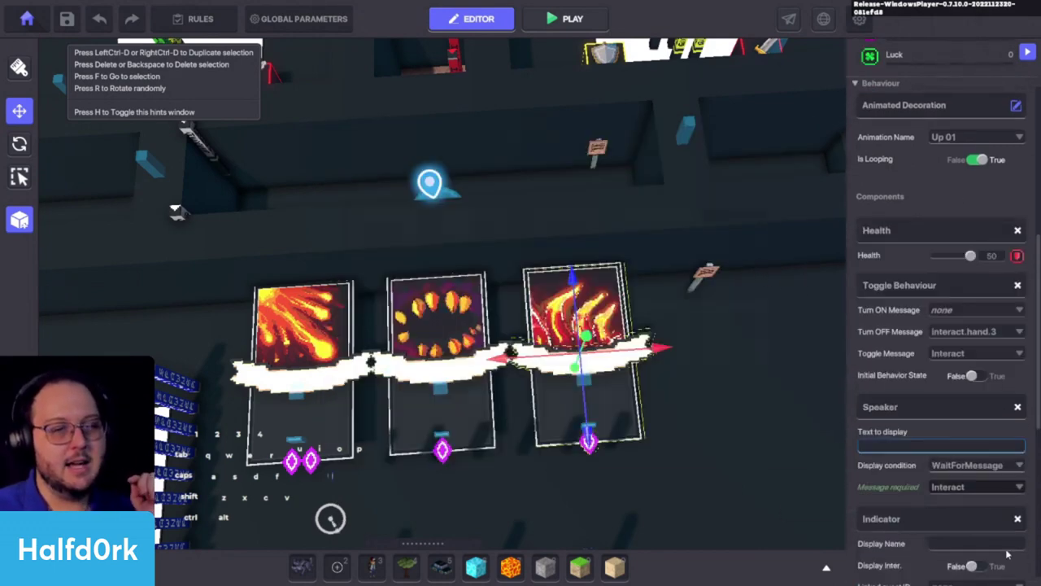
pyautogui.scroll(-2, 935, 485)
pyautogui.scroll(-1, 935, 486)
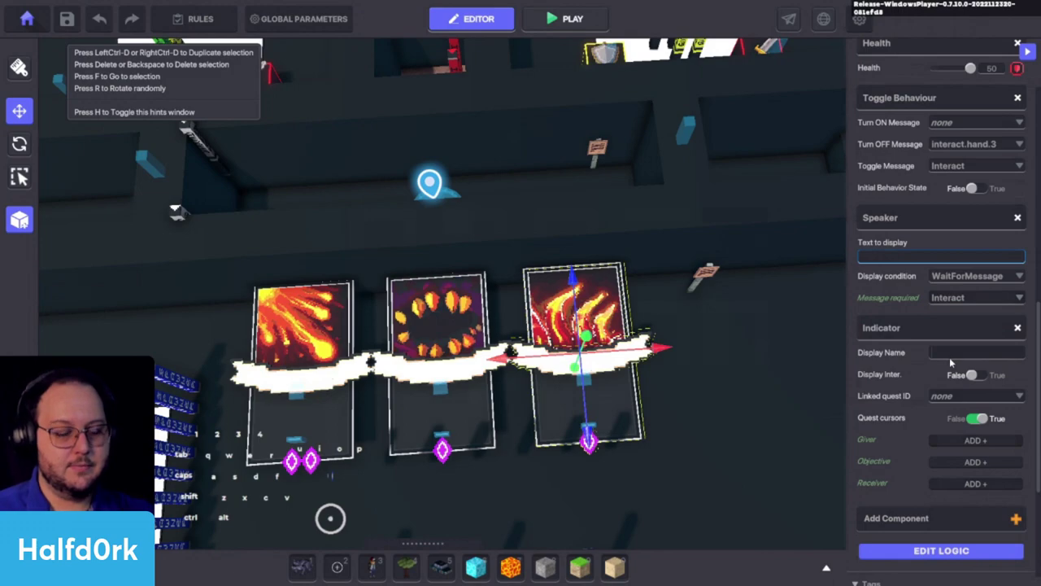
pyautogui.press('Tab')
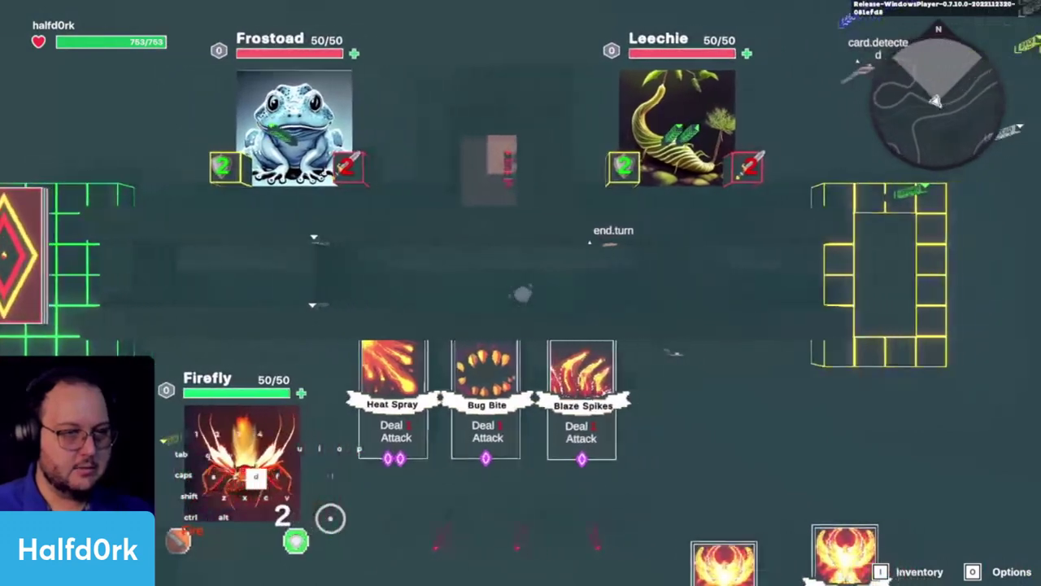
pyautogui.press('Tab')
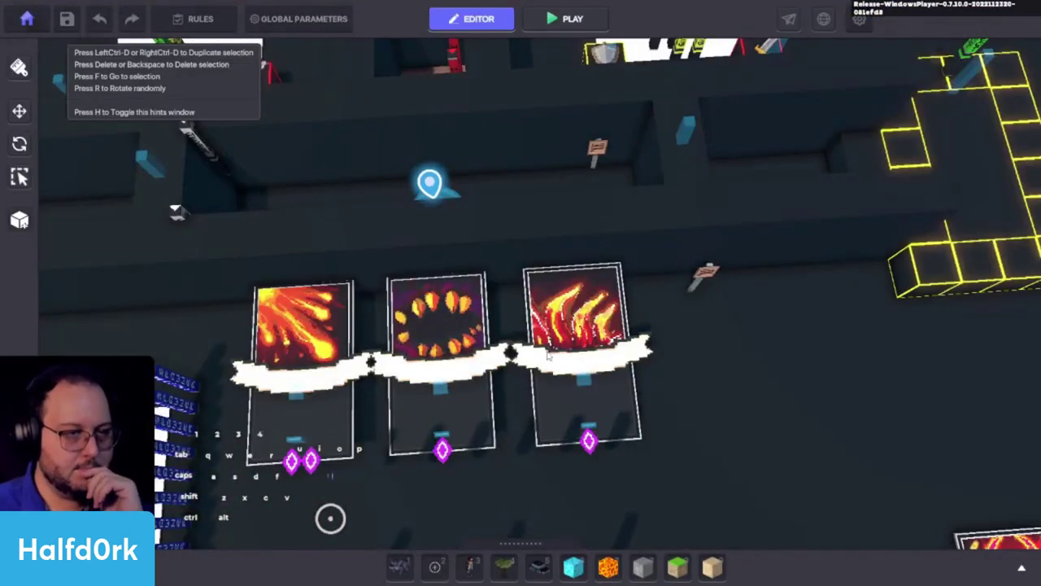
# Change the Blaze Spikes card's Indicator display name to "<size=44>test</size>".
pyautogui.click(549, 357)
pyautogui.scroll(-10, 956, 395)
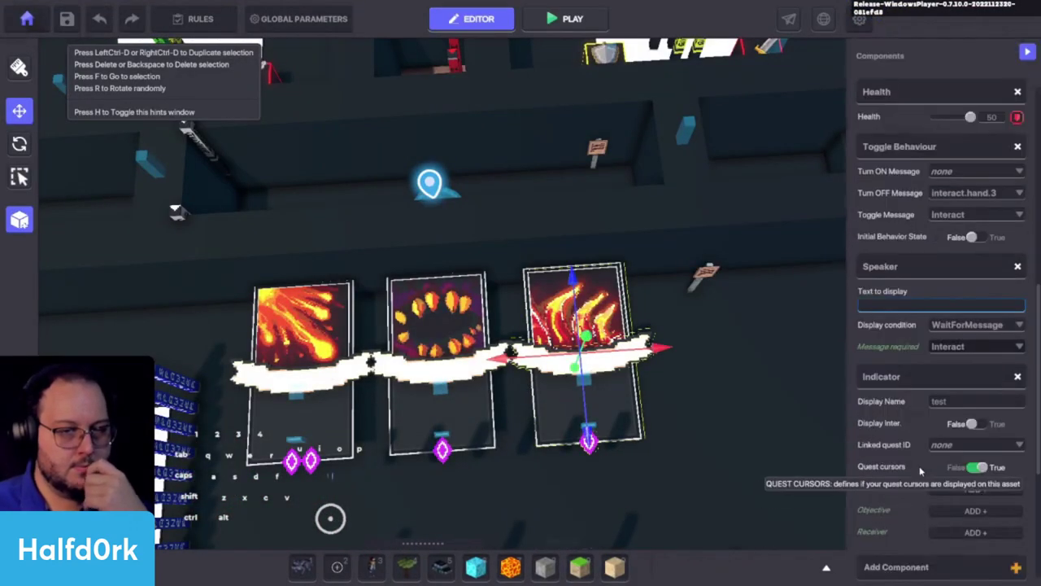
pyautogui.scroll(-3, 927, 463)
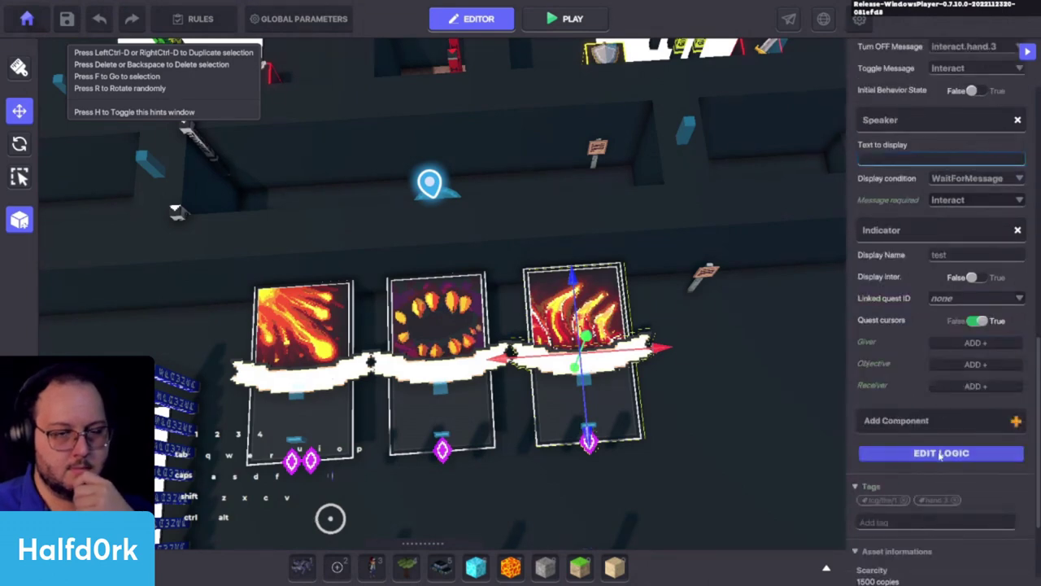
pyautogui.click(941, 454)
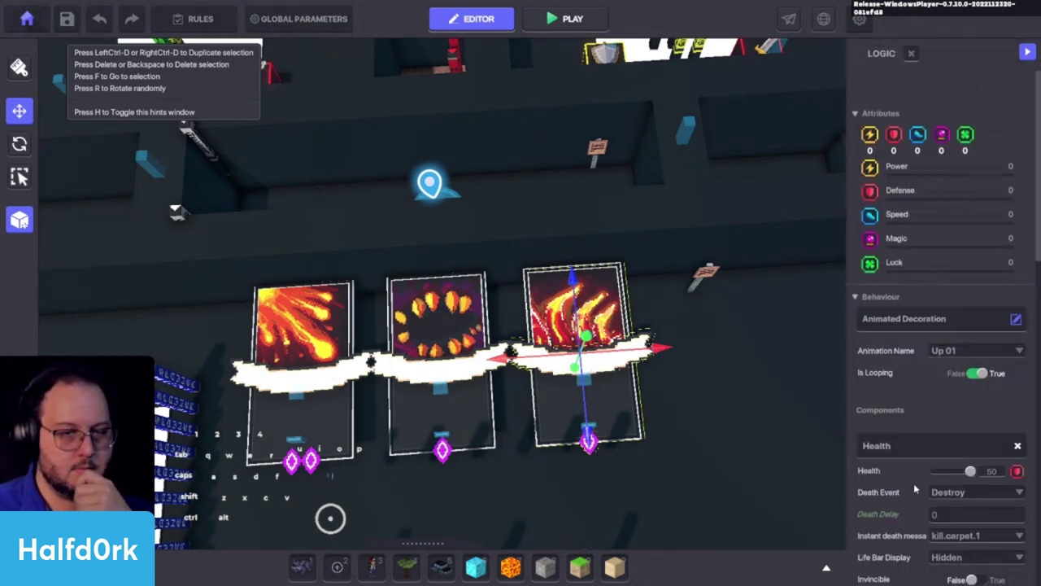
pyautogui.scroll(-15, 913, 483)
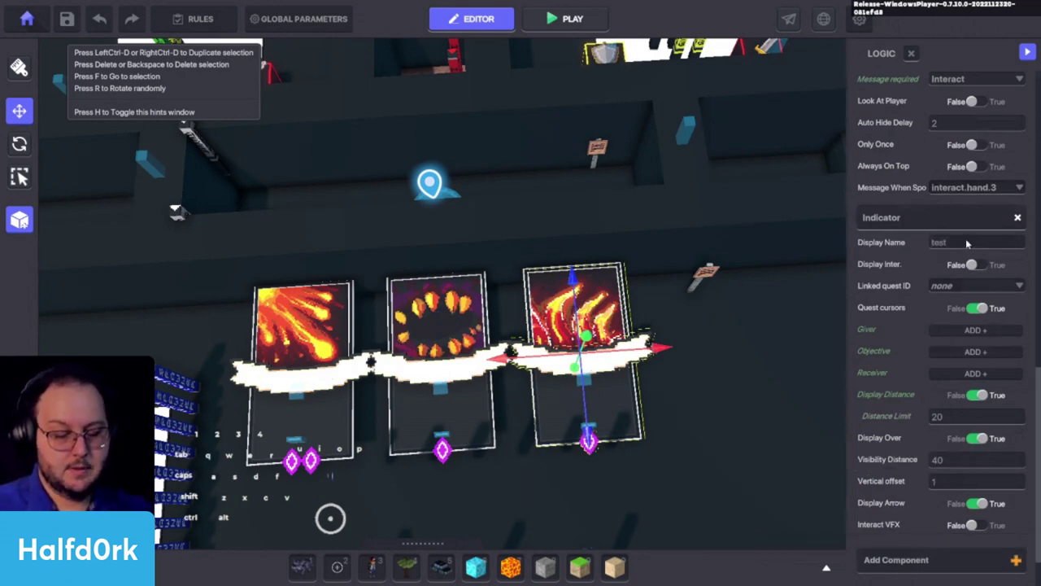
pyautogui.write('>test')
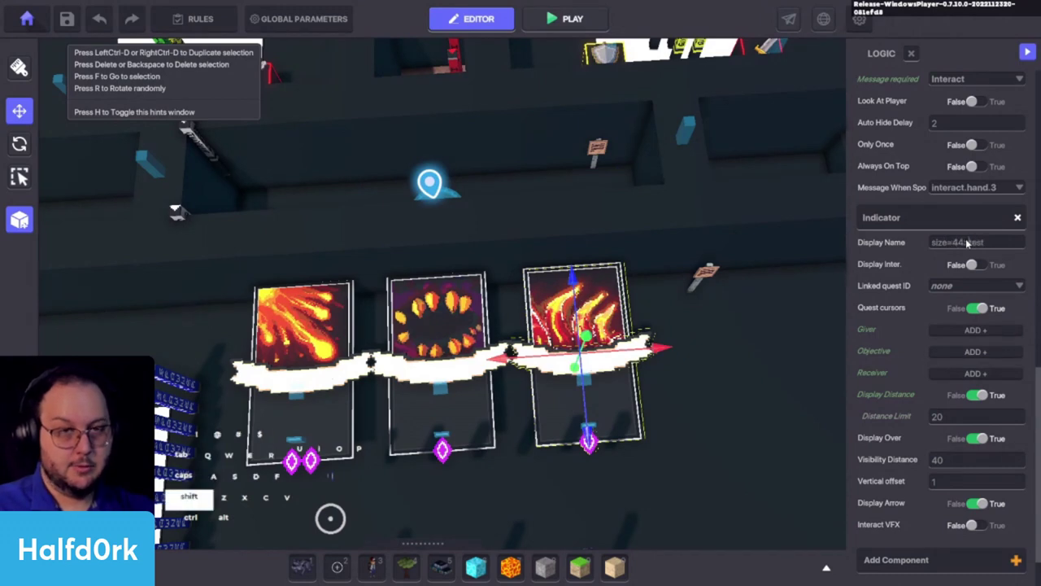
pyautogui.write('</size>')
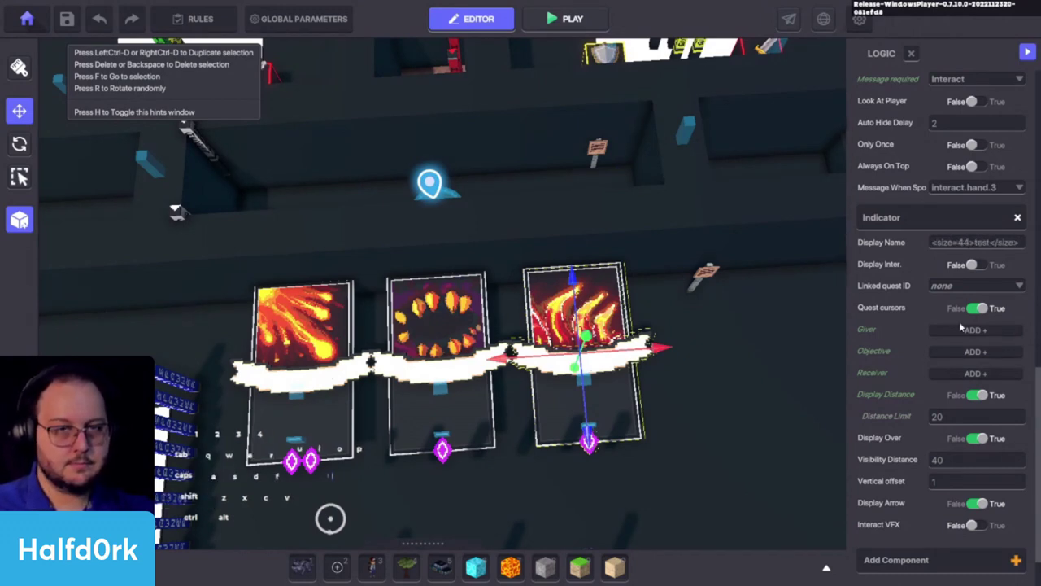
pyautogui.click(927, 343)
# Playtest the Blaze Spikes card with the size-tagged Indicator name, and return to the editor.
pyautogui.hotkey('ctrl', 'p')
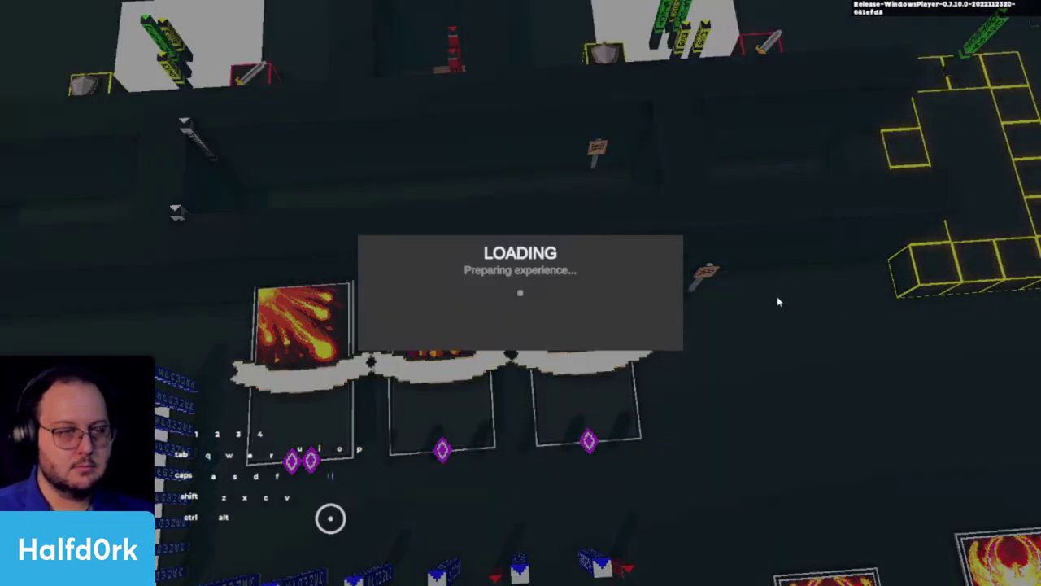
pyautogui.press('d')
pyautogui.press('e')
pyautogui.press('d')
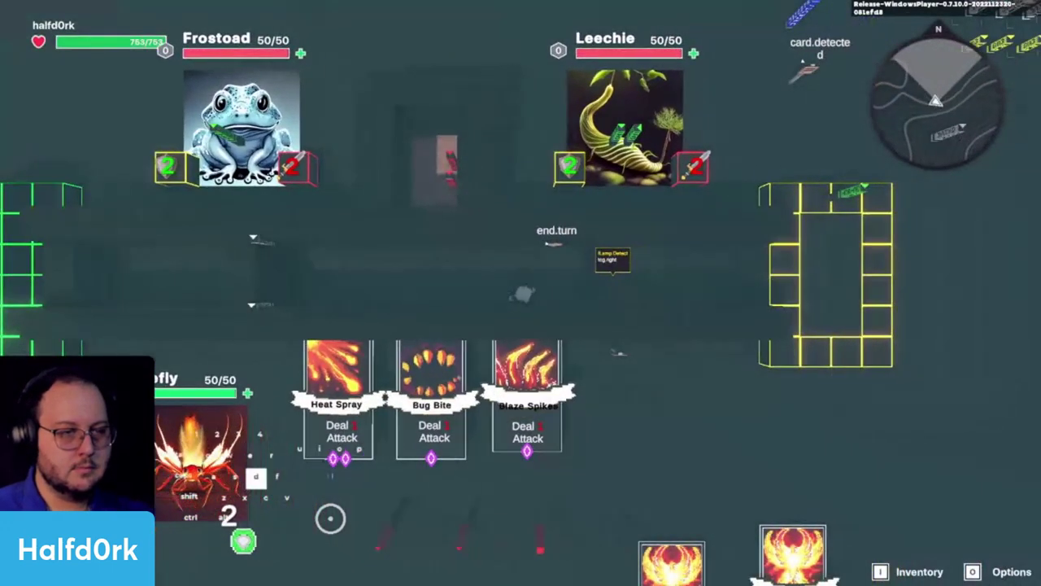
pyautogui.press('a')
pyautogui.press('d')
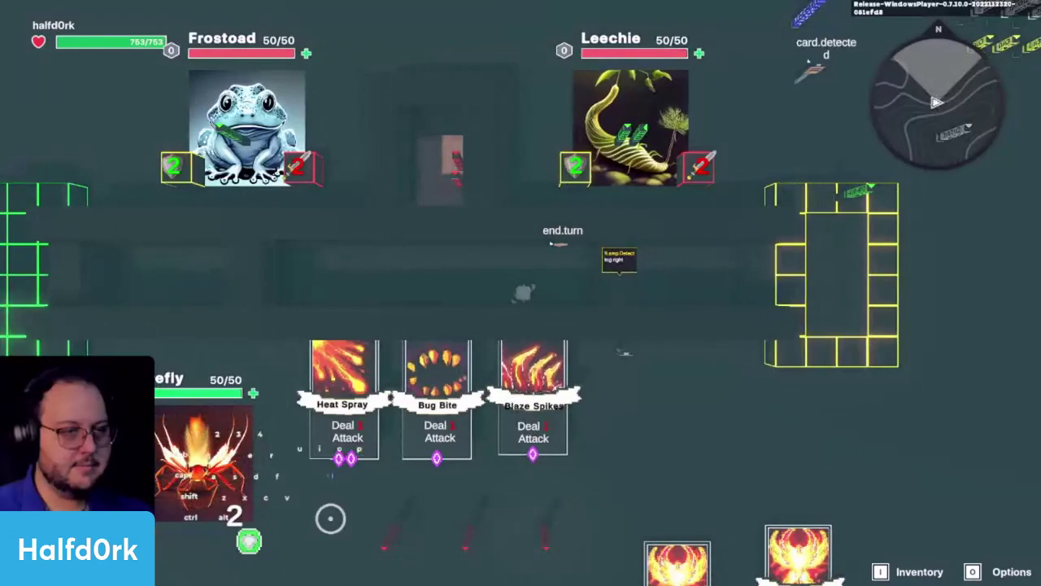
pyautogui.hotkey('ctrl', 'p')
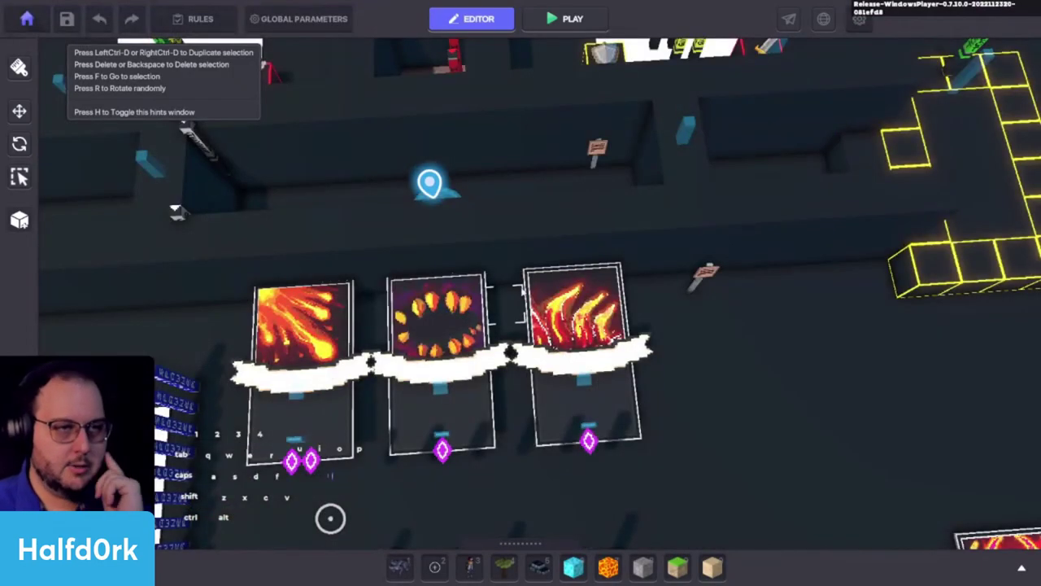
# Remove the Indicator component from the Blaze Spikes card.
pyautogui.click(567, 309)
pyautogui.scroll(-10, 996, 391)
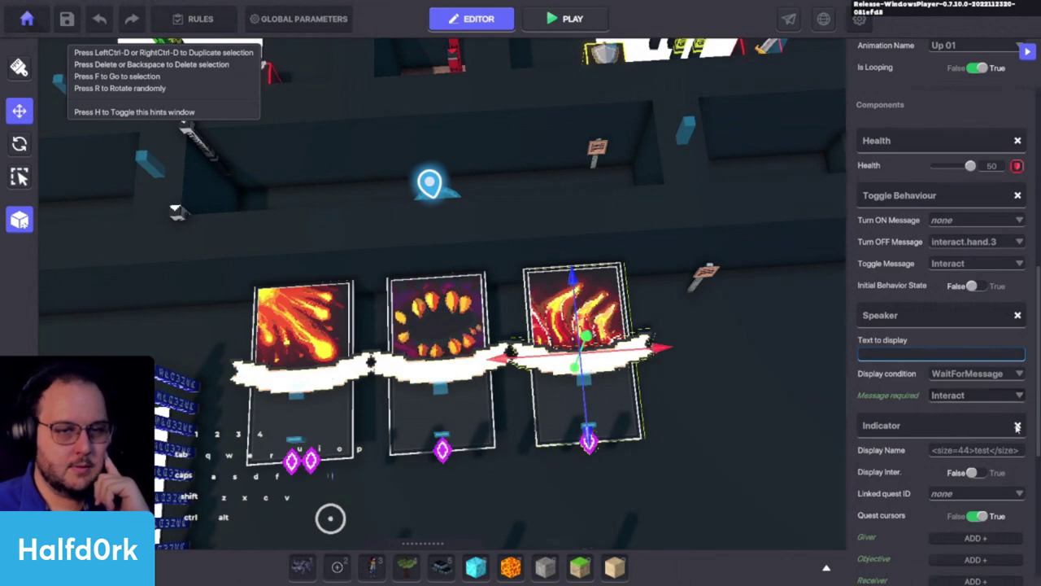
pyautogui.click(1017, 426)
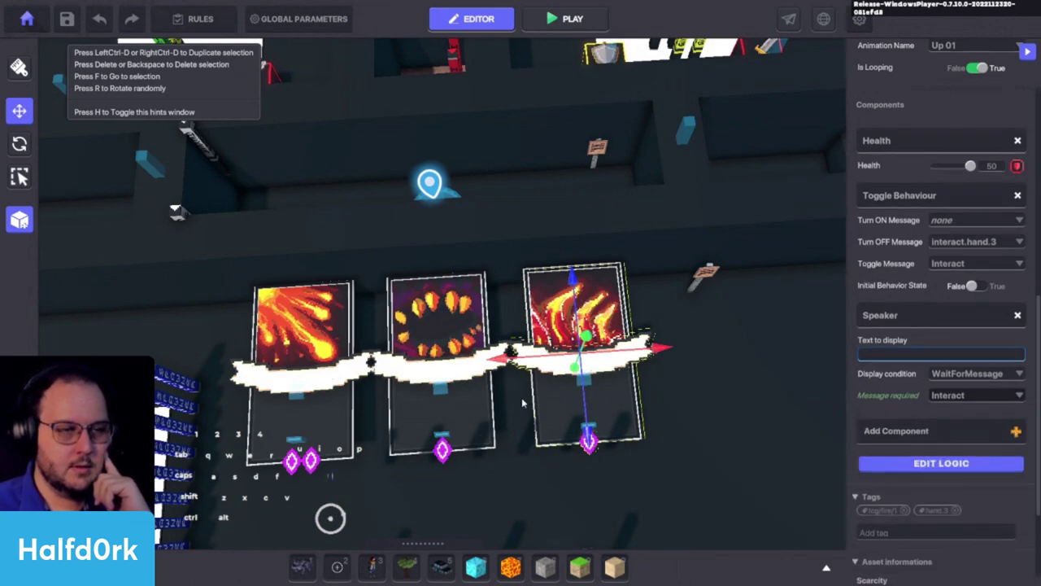
pyautogui.scroll(3, 647, 413)
pyautogui.scroll(-4, 695, 386)
# Change the camera in the global parameters to 3rd Person.
pyautogui.keyDown('alt'); pyautogui.moveTo(696, 386); pyautogui.dragTo(535, 326); pyautogui.keyUp('alt')
pyautogui.press('s')
pyautogui.press('a')
pyautogui.press('space')
pyautogui.keyDown('alt'); pyautogui.moveTo(573, 375); pyautogui.dragTo(506, 394); pyautogui.keyUp('alt')
pyautogui.click(285, 30)
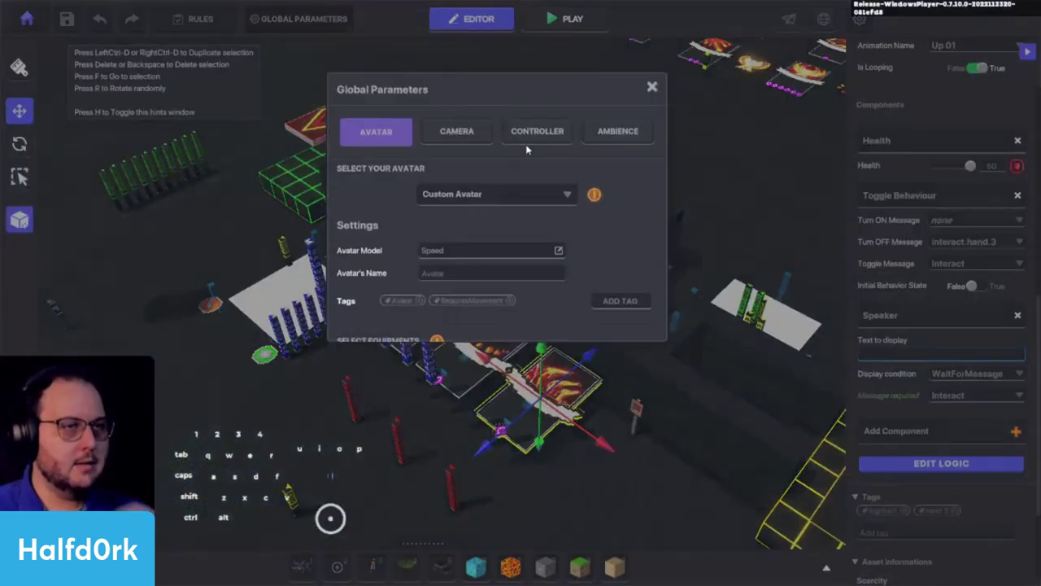
pyautogui.click(529, 134)
pyautogui.click(457, 131)
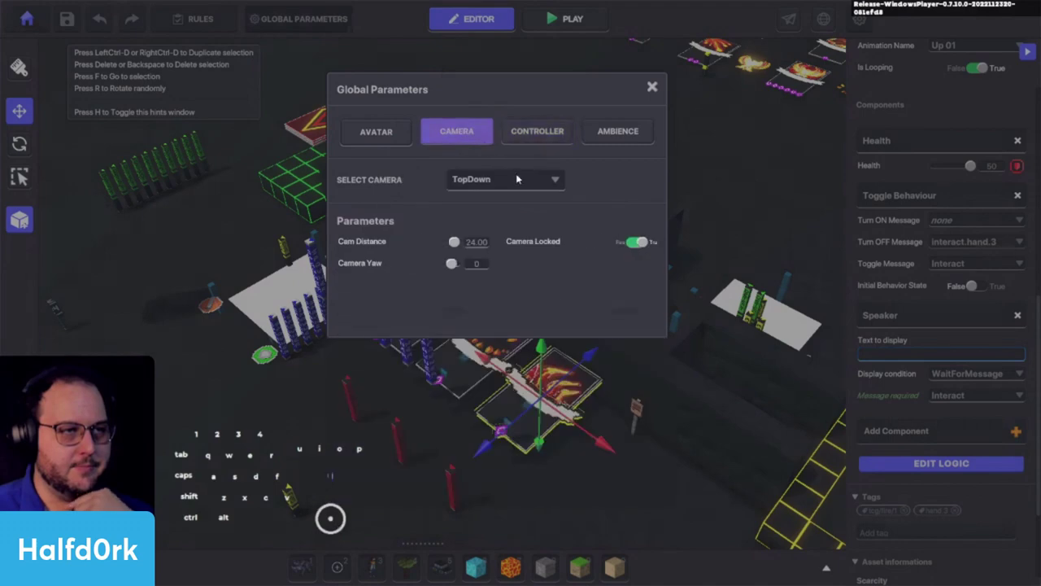
pyautogui.click(651, 87)
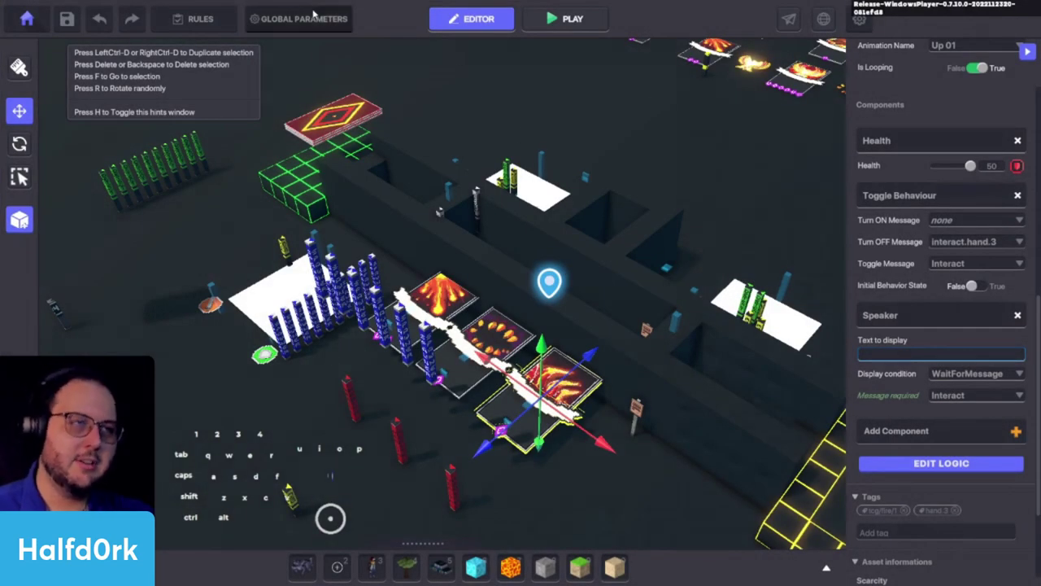
pyautogui.click(301, 18)
pyautogui.click(459, 134)
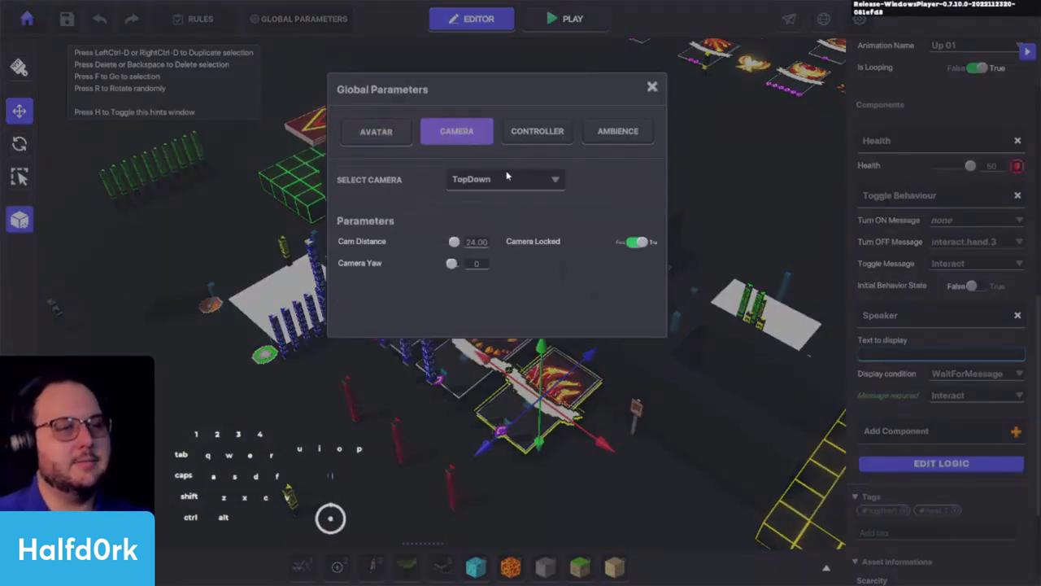
pyautogui.click(506, 177)
pyautogui.click(489, 213)
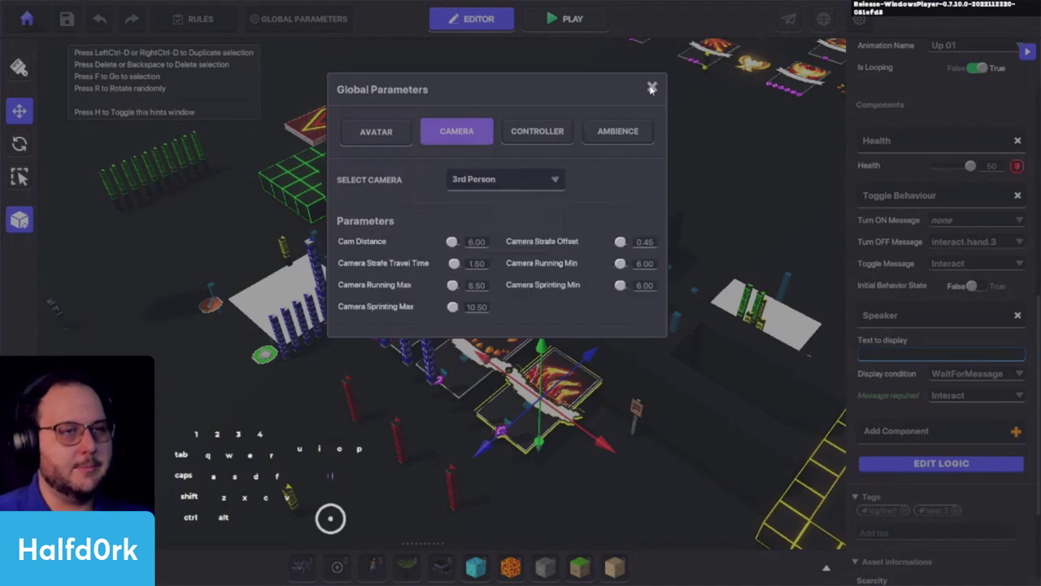
pyautogui.click(652, 88)
# Move the Avatar's Portal in front of the Bug Bite card among the displayed fire cards, at about X 48.00, Z 68.60.
pyautogui.click(551, 282)
pyautogui.press('f')
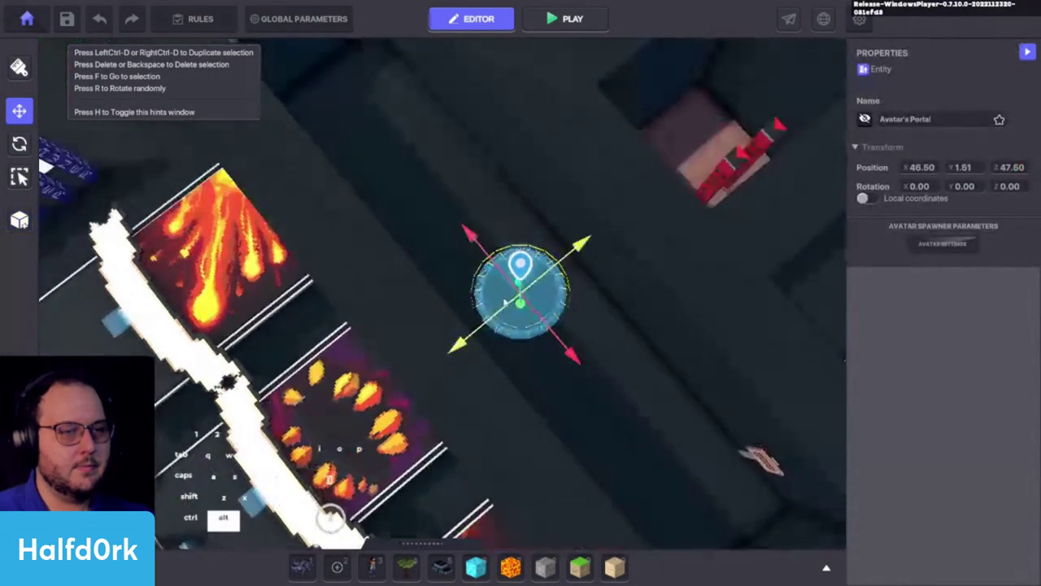
pyautogui.scroll(-3, 504, 303)
pyautogui.moveTo(514, 279); pyautogui.dragTo(711, 121)
pyautogui.press('f')
pyautogui.keyDown('alt'); pyautogui.moveTo(625, 168); pyautogui.dragTo(715, 112); pyautogui.keyUp('alt')
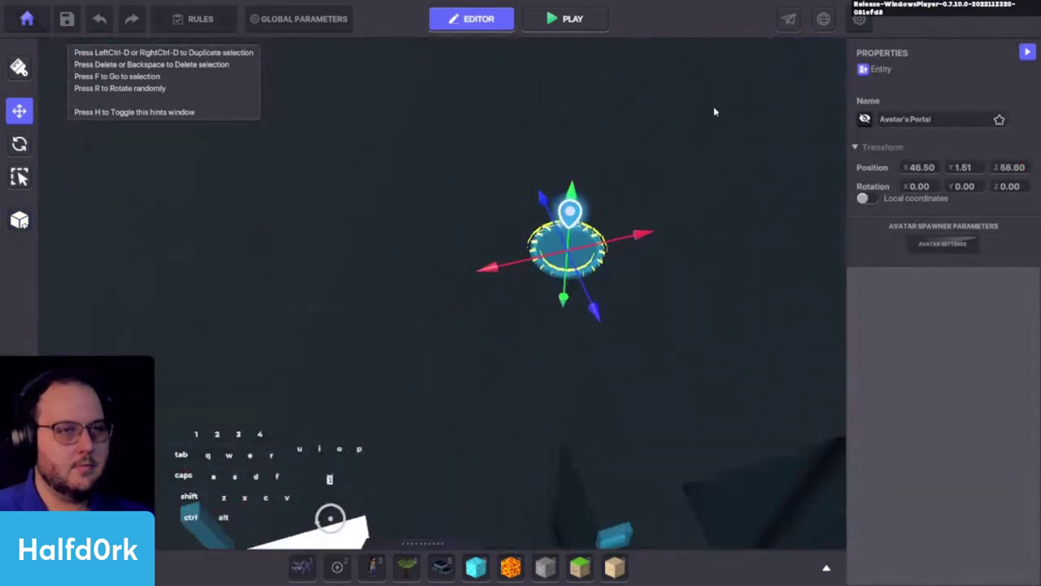
pyautogui.press('space')
pyautogui.keyDown('shift'); pyautogui.moveTo(627, 374); pyautogui.dragTo(568, 155); pyautogui.keyUp('shift')
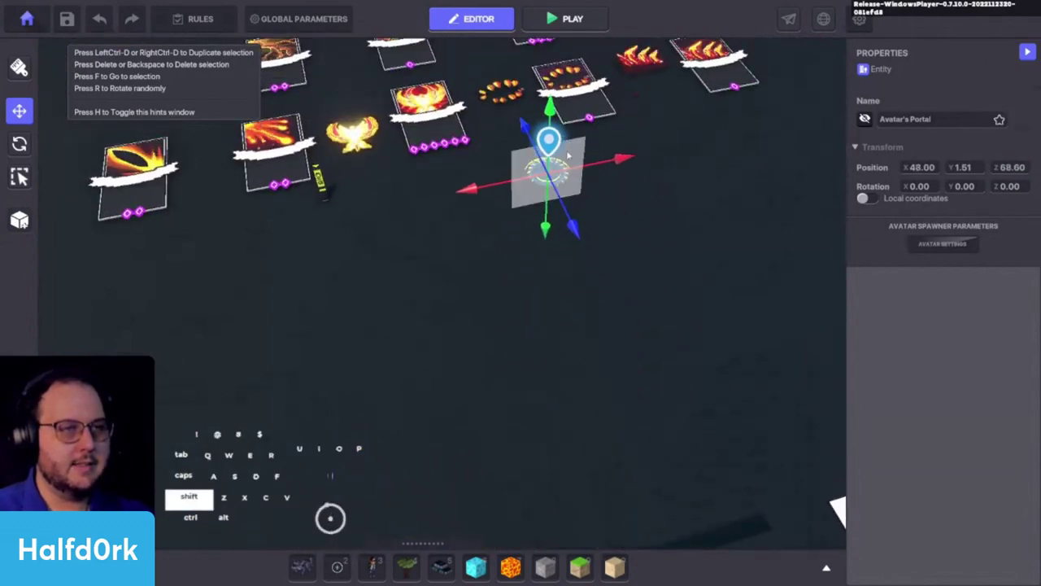
# Give the Bug Bite card in front of the portal the Animated Decoration behaviour with the Up 01 animation.
pyautogui.click(615, 88)
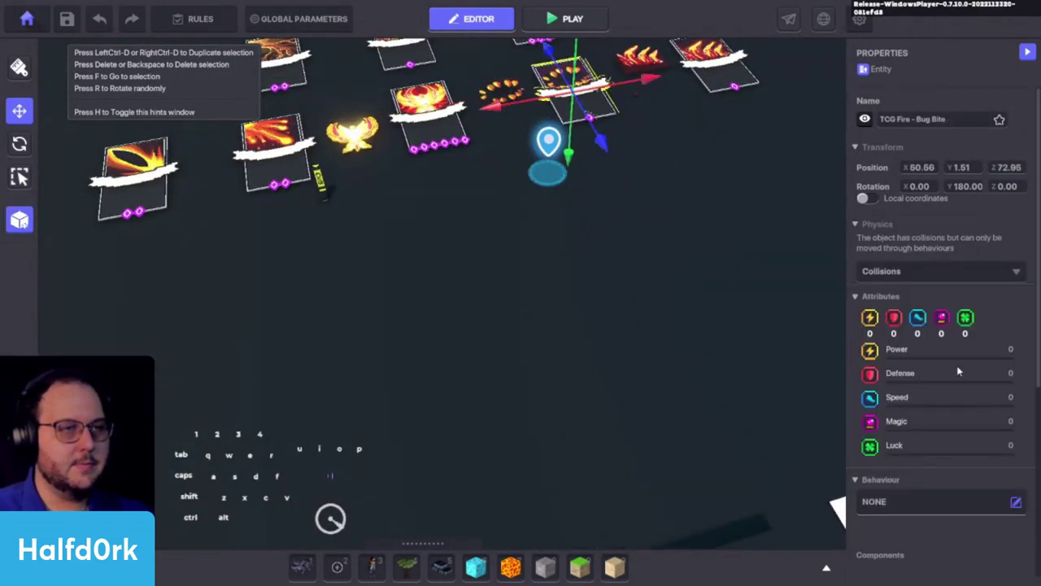
pyautogui.press('f')
pyautogui.scroll(-3, 952, 350)
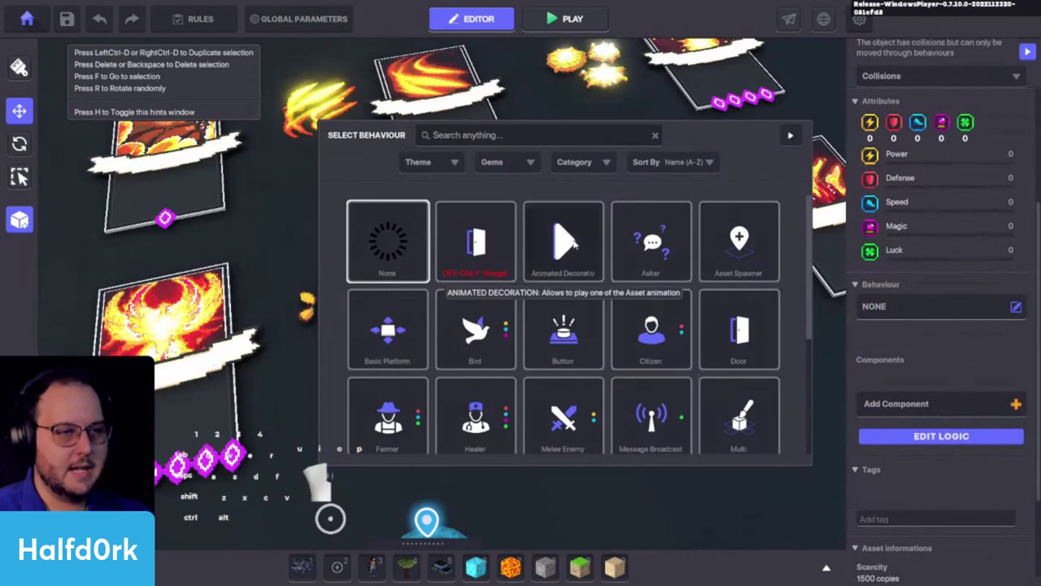
pyautogui.click(563, 242)
pyautogui.click(953, 345)
pyautogui.click(948, 411)
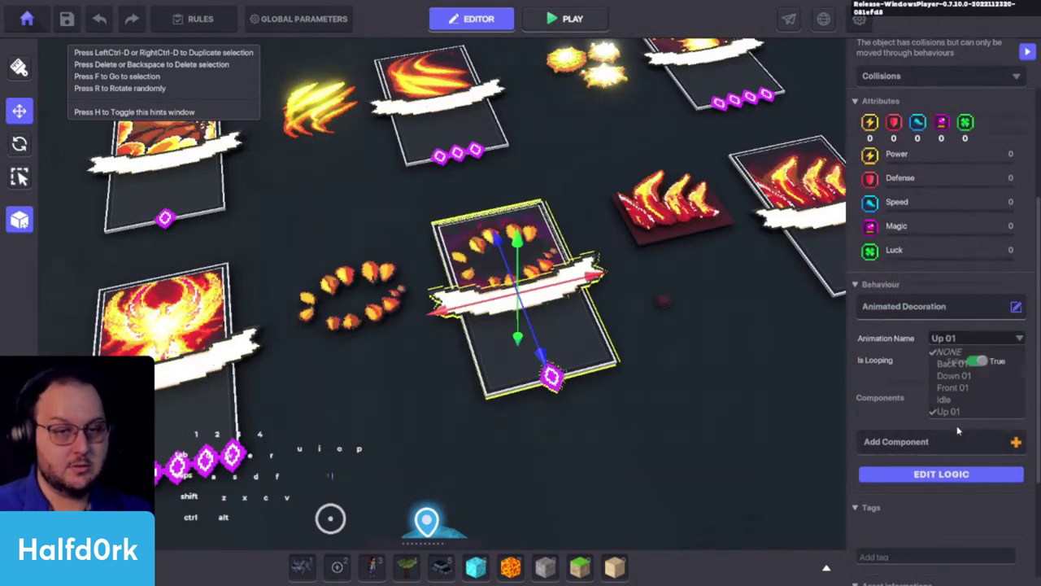
# Add a Speaker component and an Indicator component with the display name "test" to the Bug Bite card.
pyautogui.click(943, 443)
pyautogui.press('Escape')
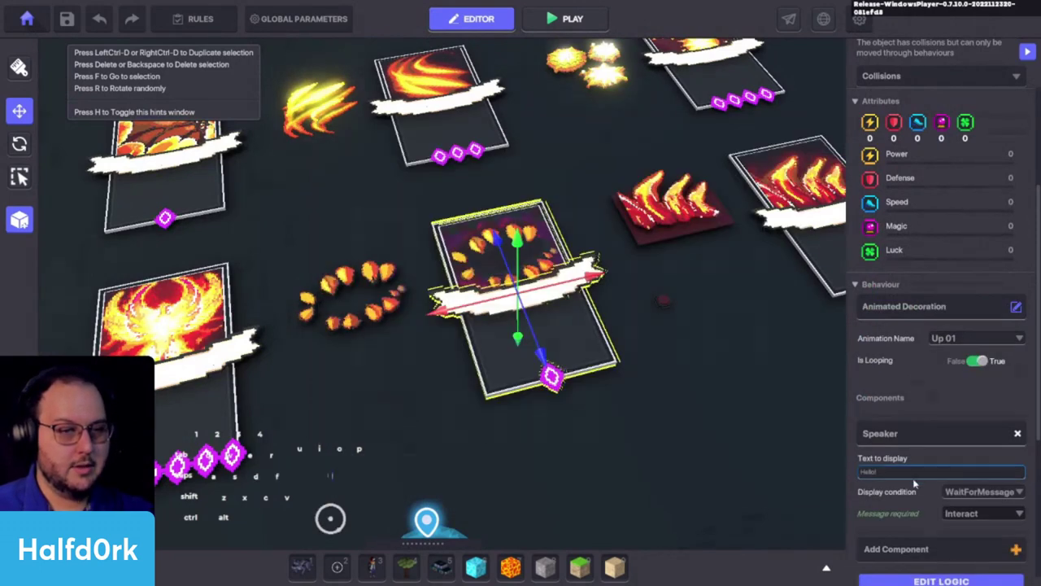
pyautogui.scroll(-3, 914, 488)
pyautogui.click(872, 353)
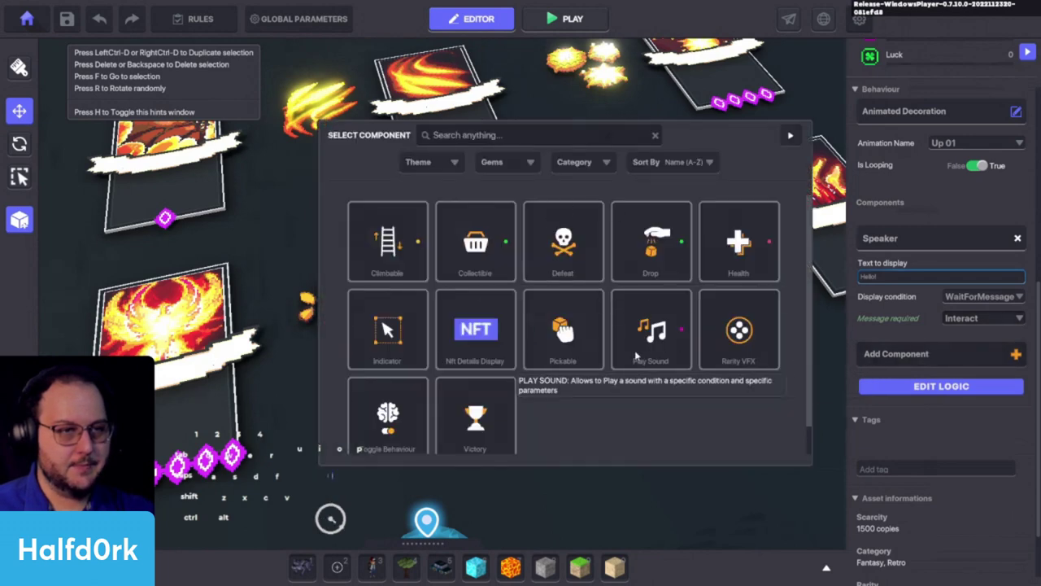
pyautogui.click(387, 329)
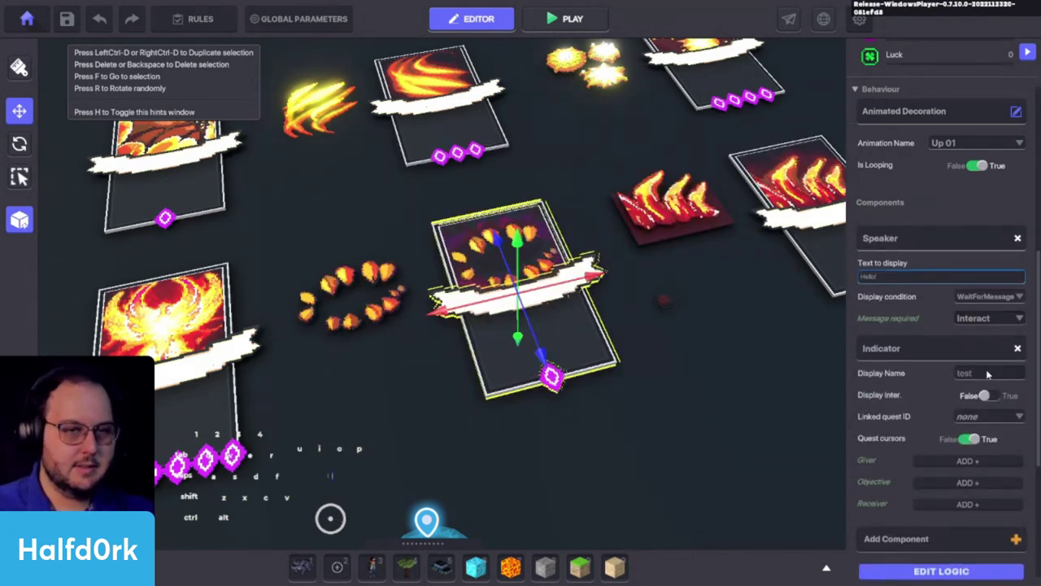
# Playtest the Bug Bite card's Indicator name in the 3rd Person view by walking around the card, and return to the editor.
pyautogui.hotkey('ctrl', 'p')
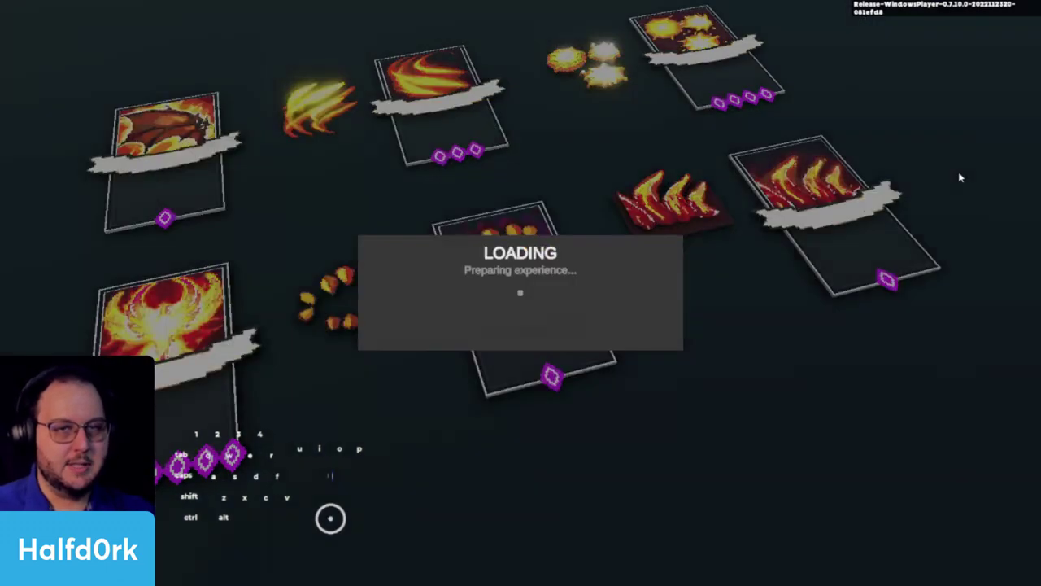
pyautogui.press('w')
pyautogui.press('a')
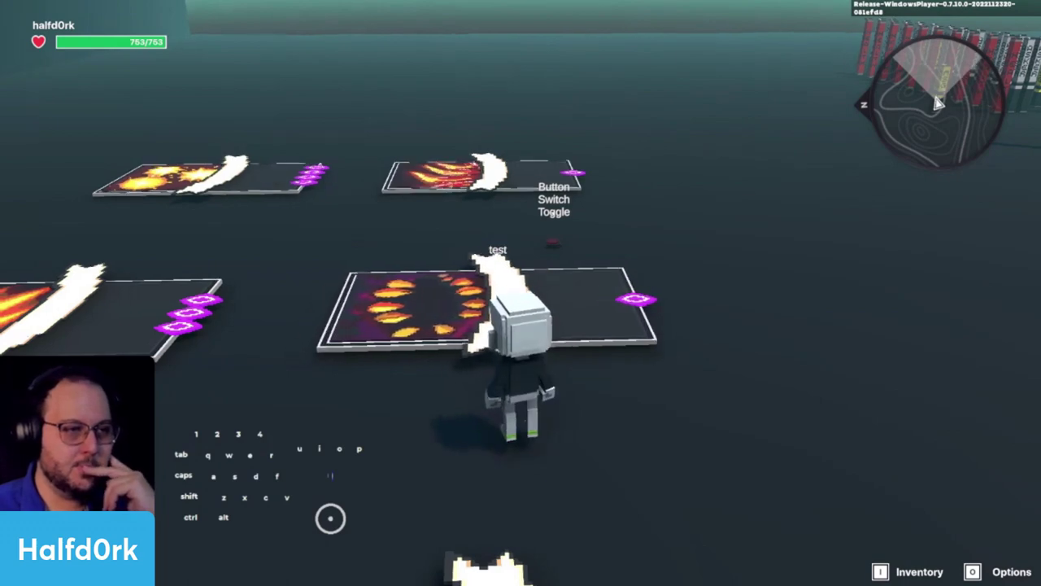
pyautogui.press('w')
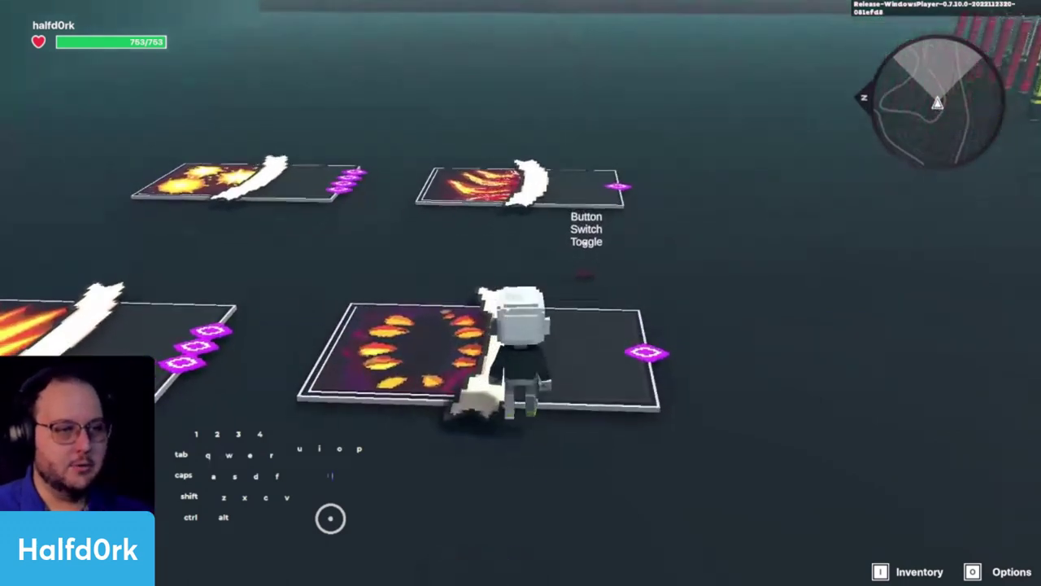
pyautogui.press('a')
pyautogui.press('d')
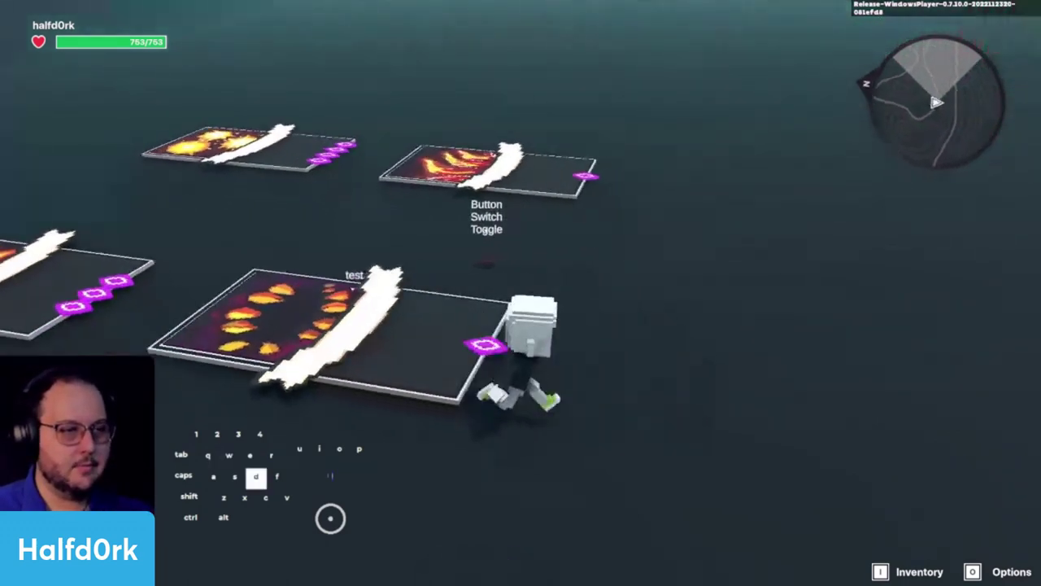
pyautogui.press('w')
pyautogui.press('Escape')
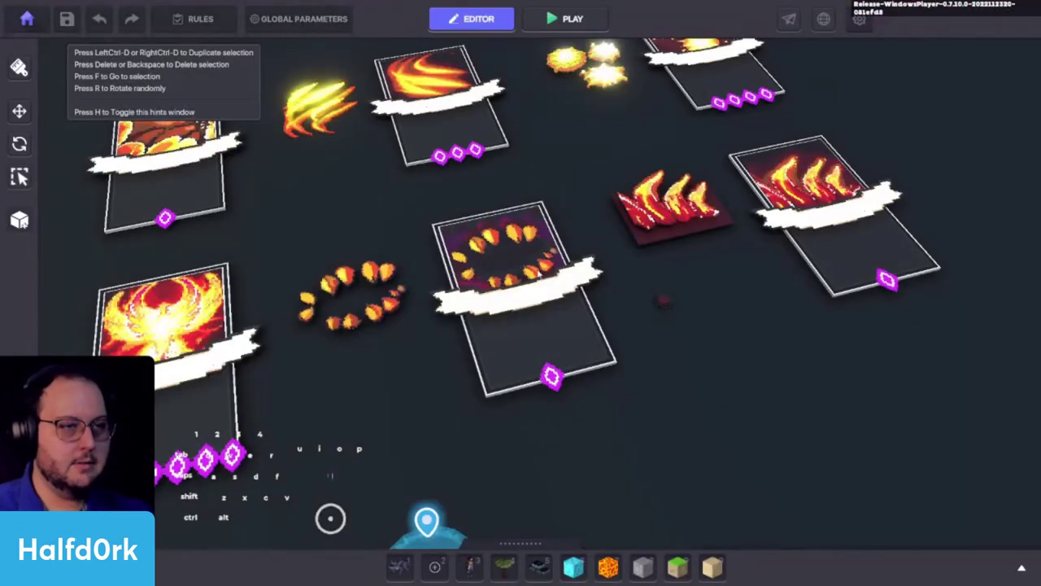
# Reset the Bug Bite card's behaviour to None.
pyautogui.click(518, 312)
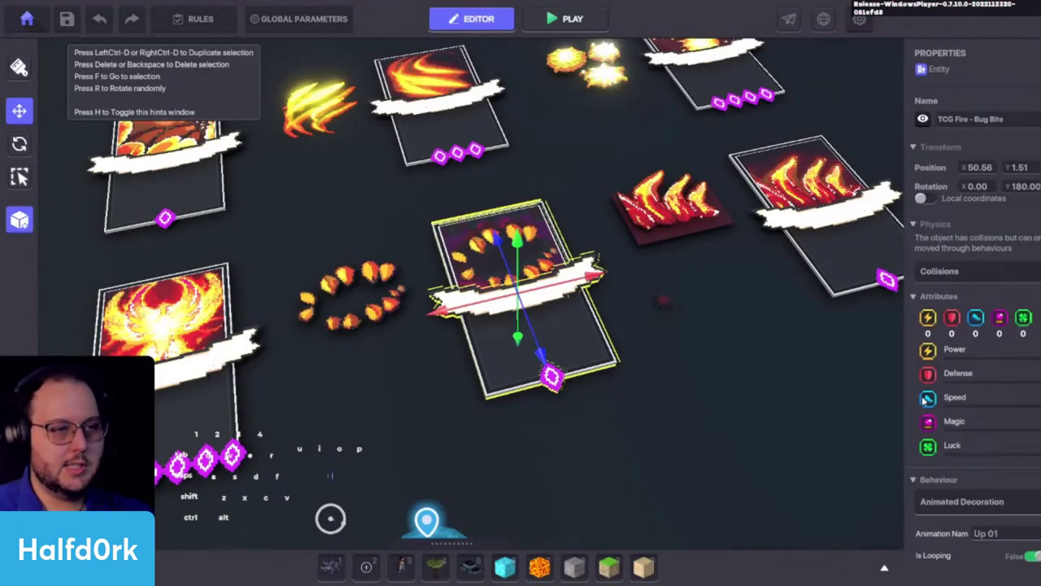
pyautogui.scroll(-4, 934, 397)
pyautogui.click(910, 210)
pyautogui.click(388, 239)
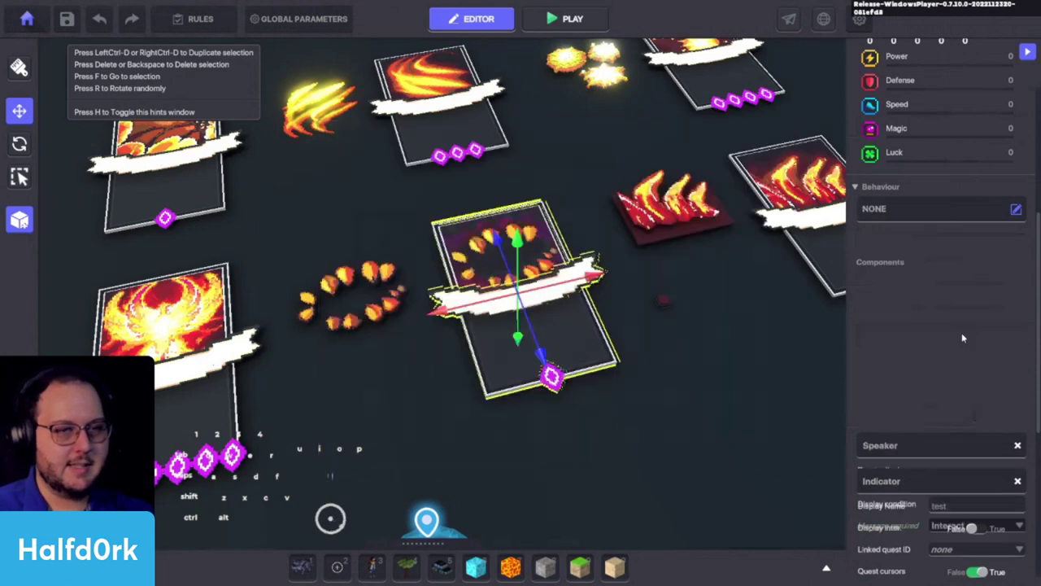
# Remove the Speaker and Indicator components from the Bug Bite card.
pyautogui.click(424, 129)
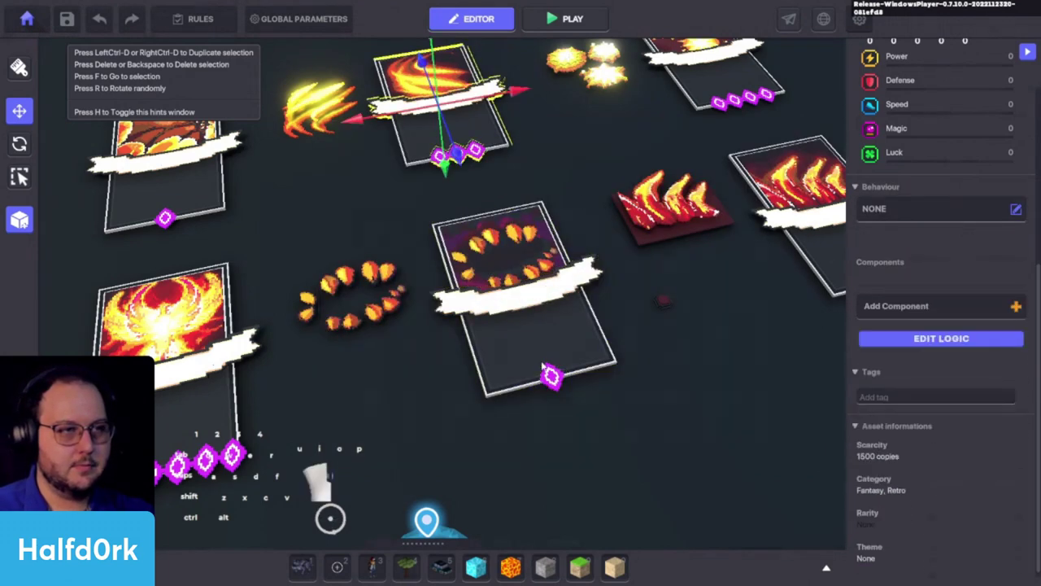
pyautogui.click(537, 325)
pyautogui.click(1017, 298)
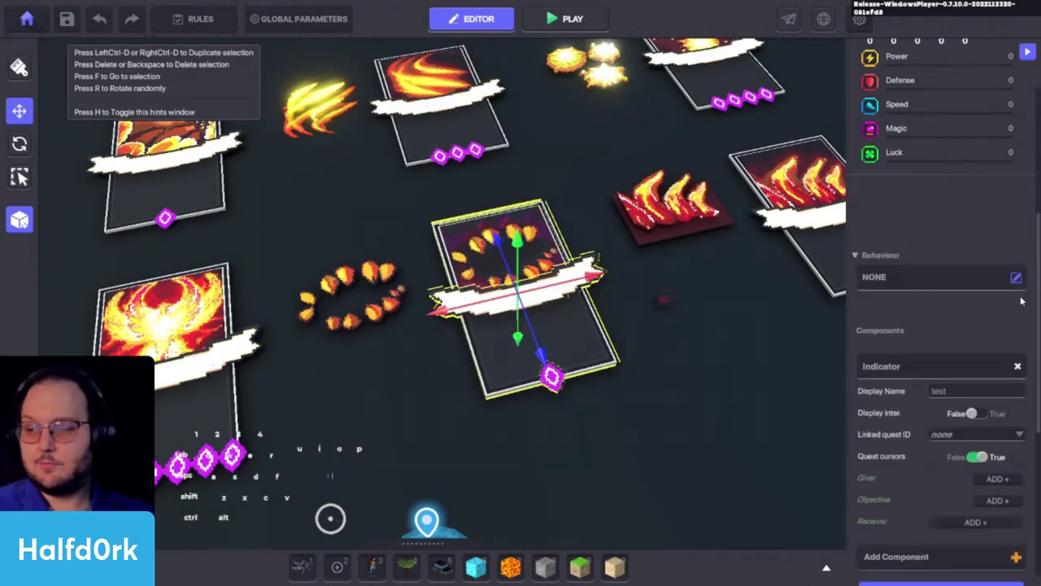
pyautogui.scroll(-3, 1027, 329)
pyautogui.scroll(3, 1027, 358)
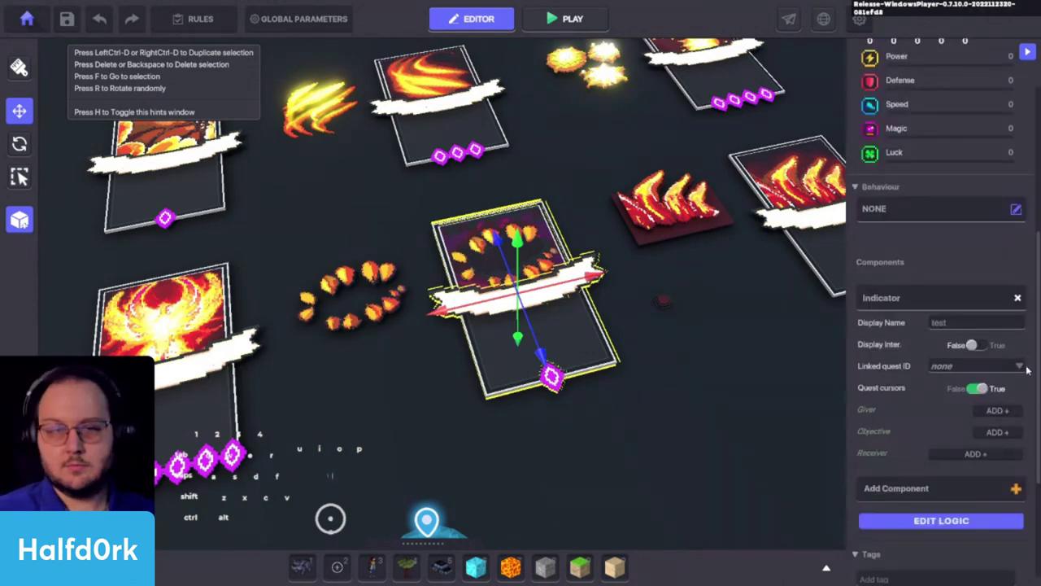
pyautogui.click(1018, 299)
pyautogui.press('s')
pyautogui.press('c')
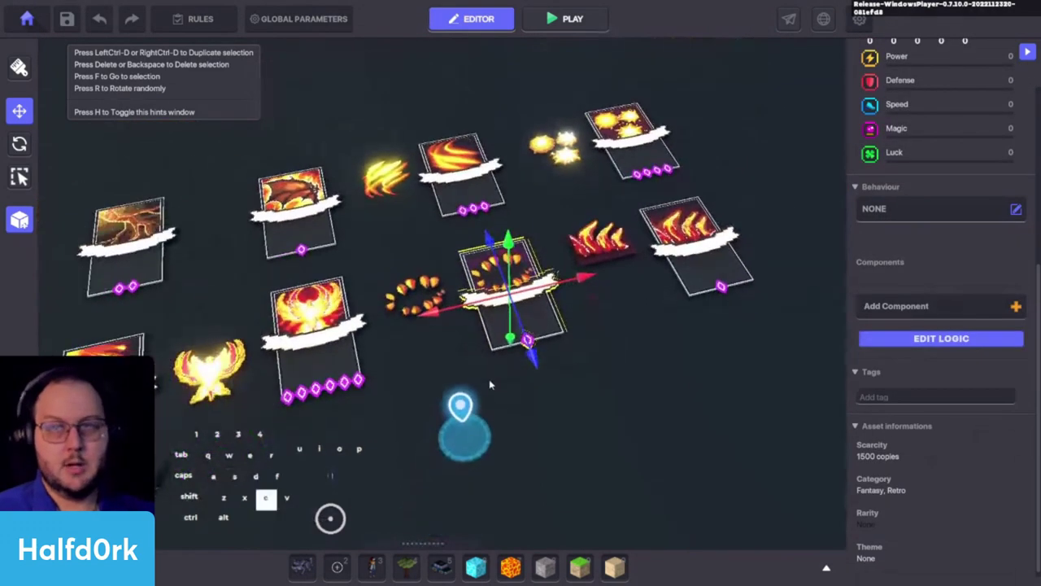
# Move the Avatar's Portal along the Z axis to 47.50, into the trench beside the three fire attack cards.
pyautogui.click(452, 424)
pyautogui.keyDown('alt'); pyautogui.moveTo(452, 425); pyautogui.dragTo(722, 395); pyautogui.keyUp('alt')
pyautogui.press('d')
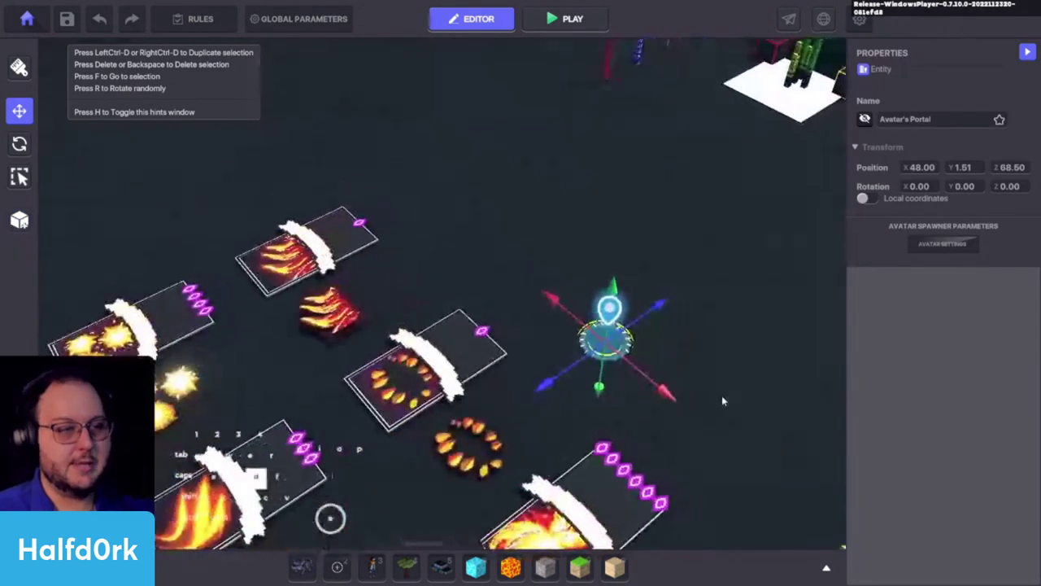
pyautogui.hotkey('alt', 'Tab')
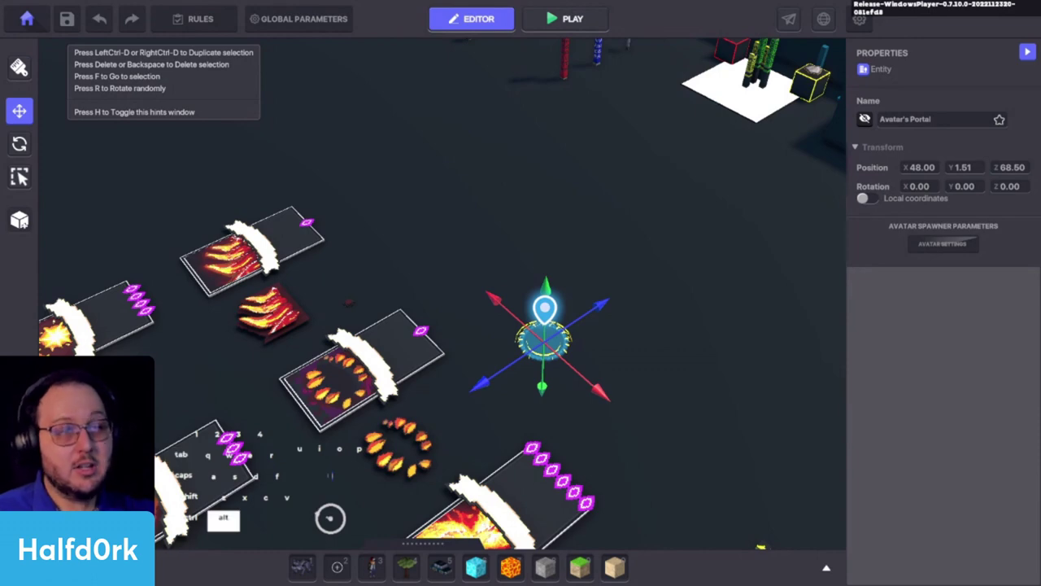
pyautogui.press('d')
pyautogui.moveTo(538, 323); pyautogui.dragTo(573, 308)
pyautogui.hotkey('shift', 'd')
pyautogui.press('space')
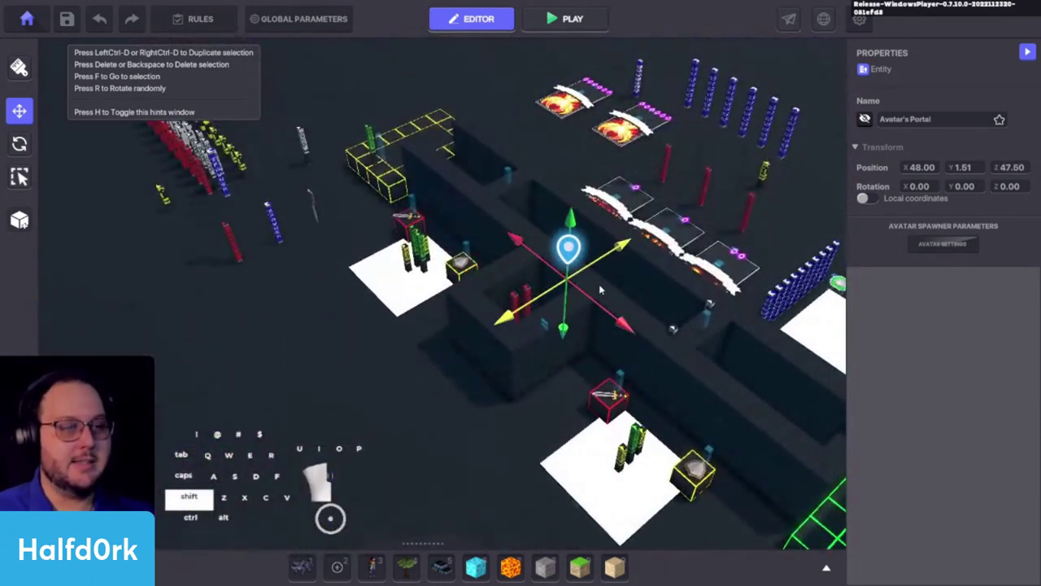
pyautogui.press('f')
pyautogui.moveTo(573, 307); pyautogui.dragTo(427, 292)
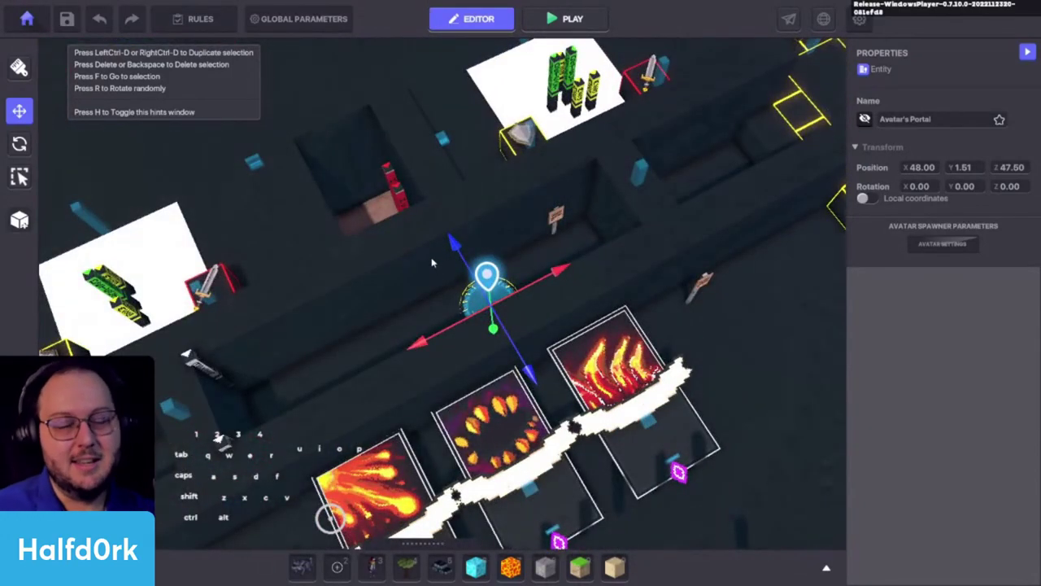
# Shift the Avatar's Portal along the X axis to 46.50, in line with the middle attack card.
pyautogui.keyDown('alt'); pyautogui.moveTo(431, 262); pyautogui.dragTo(440, 314); pyautogui.keyUp('alt')
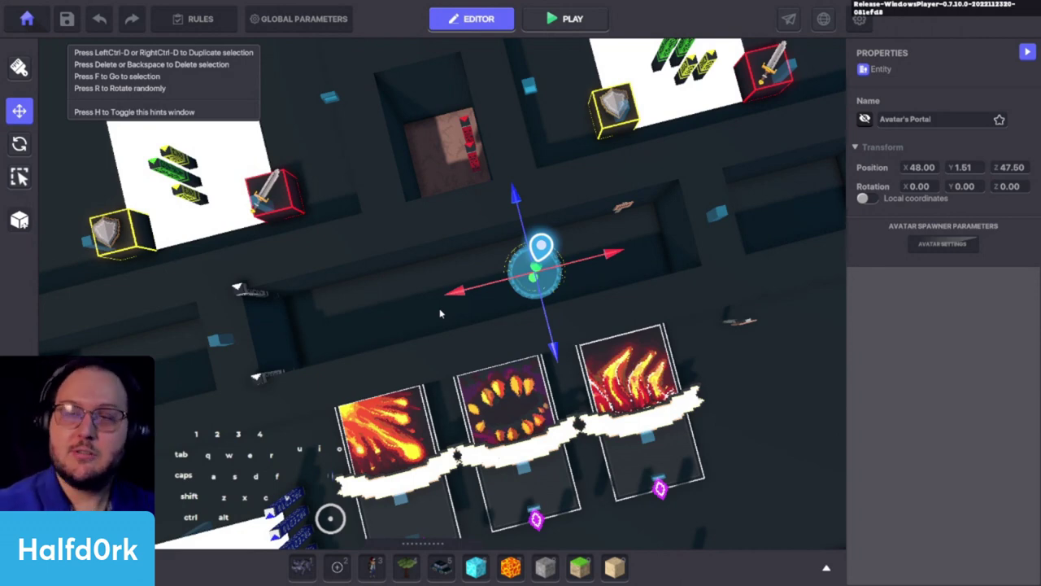
pyautogui.moveTo(594, 340); pyautogui.dragTo(563, 305, button='right')
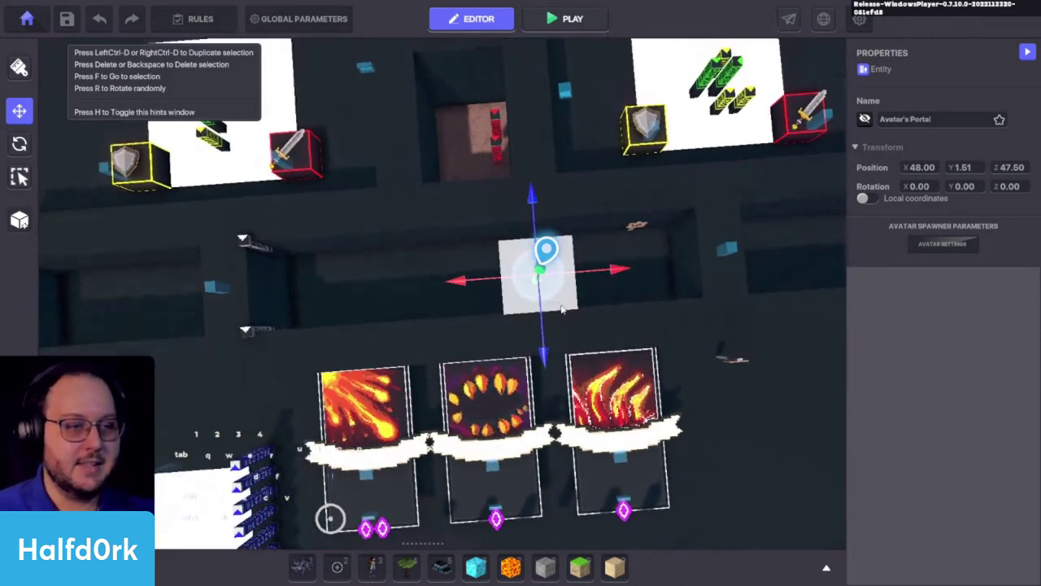
pyautogui.press('a')
pyautogui.moveTo(670, 323); pyautogui.dragTo(657, 331, button='right')
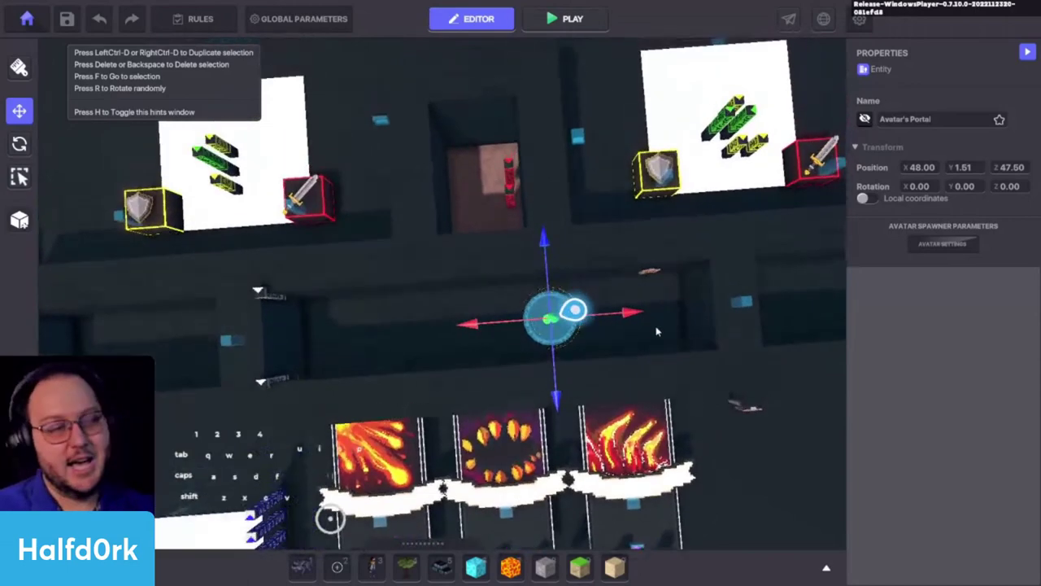
pyautogui.press('shift')
pyautogui.keyDown('shift'); pyautogui.moveTo(625, 314); pyautogui.dragTo(572, 321); pyautogui.keyUp('shift')
pyautogui.scroll(-3, 609, 298)
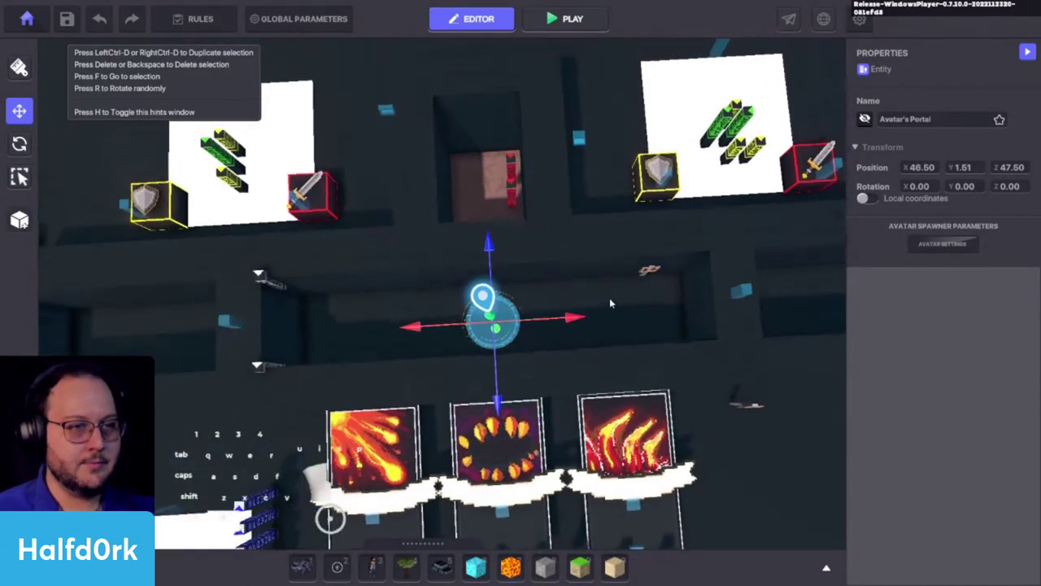
# Set the Animated Decoration animation of the middle Bug Bite card to Front 01.
pyautogui.moveTo(561, 309); pyautogui.dragTo(510, 388, button='right')
pyautogui.click(511, 389)
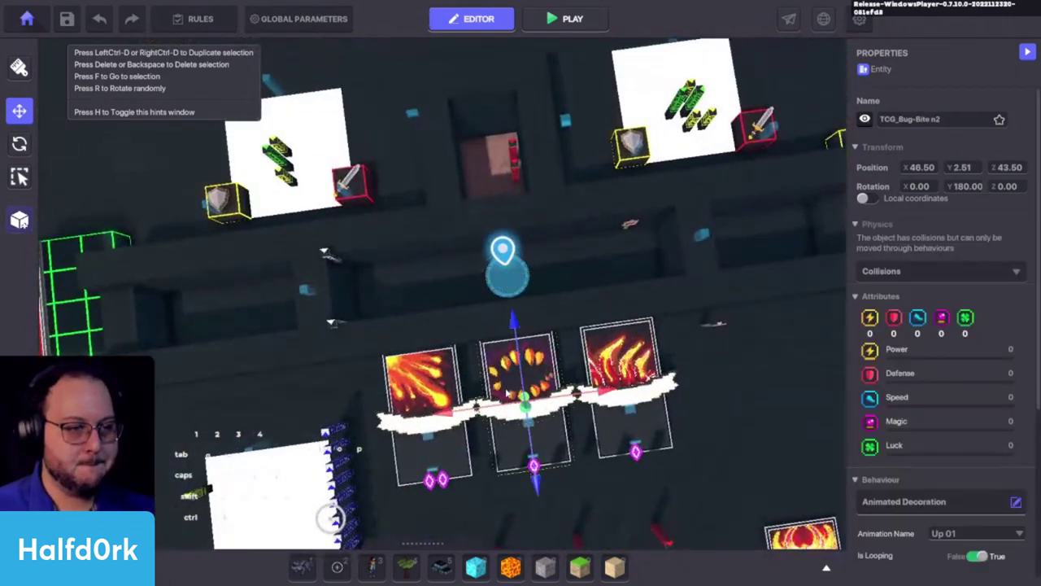
pyautogui.press('f')
pyautogui.scroll(-3, 886, 520)
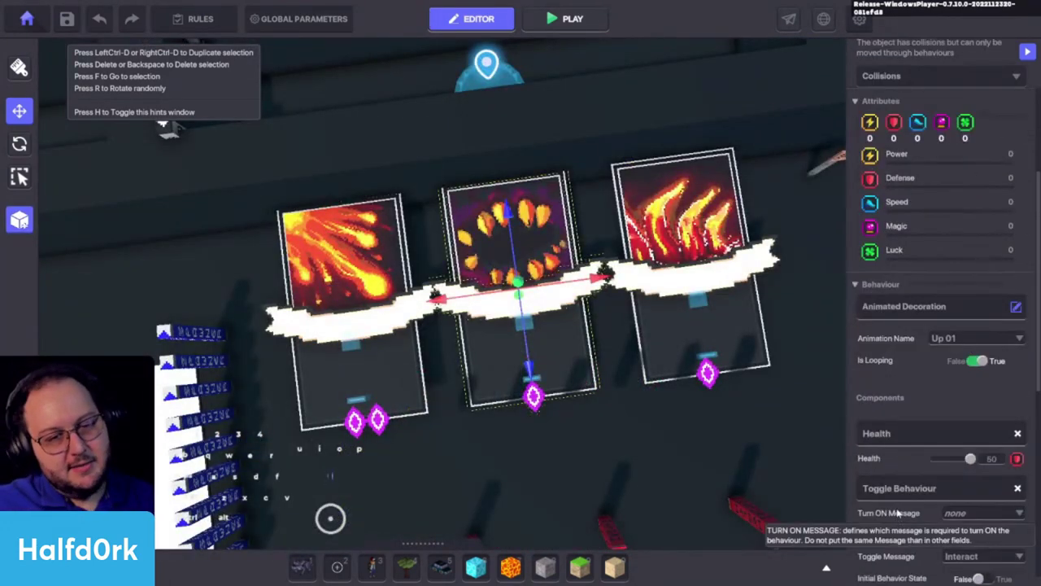
pyautogui.scroll(-3, 898, 513)
pyautogui.scroll(3, 895, 348)
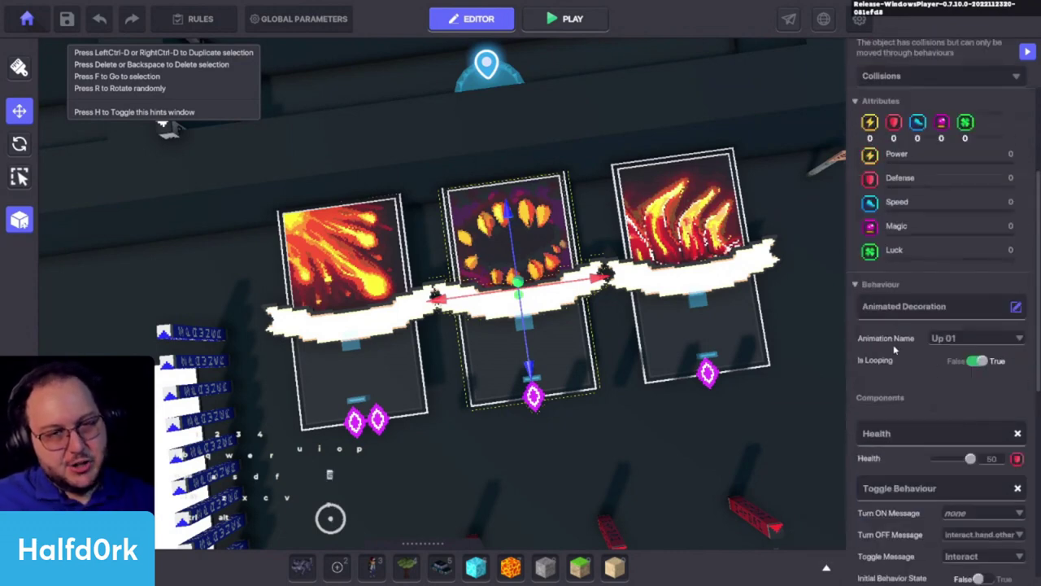
pyautogui.click(943, 340)
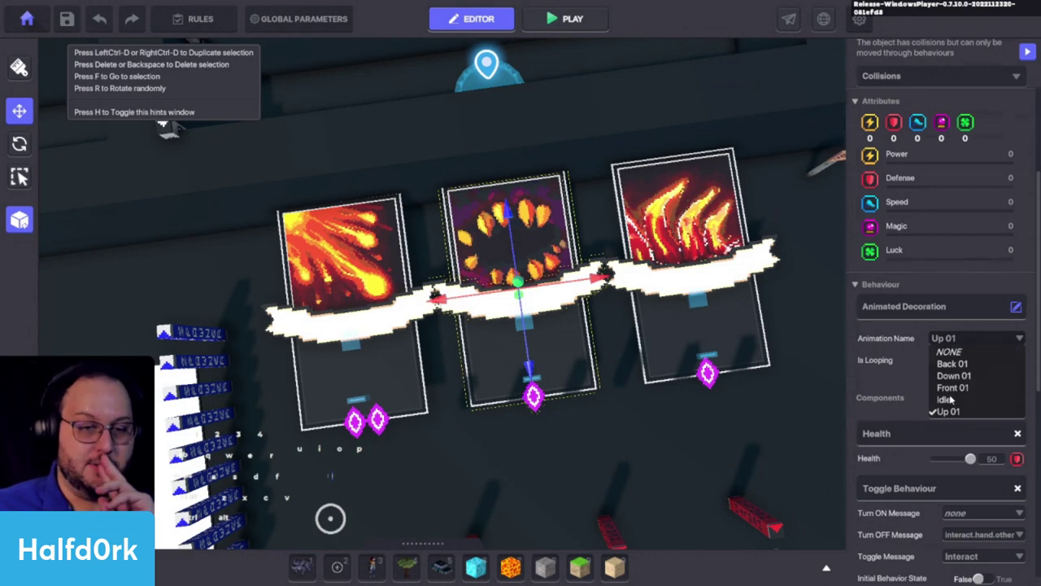
pyautogui.click(951, 388)
# Set the animation of the Heat Spray and Blaze Spikes cards to Front 01 and play-test the level briefly.
pyautogui.click(358, 287)
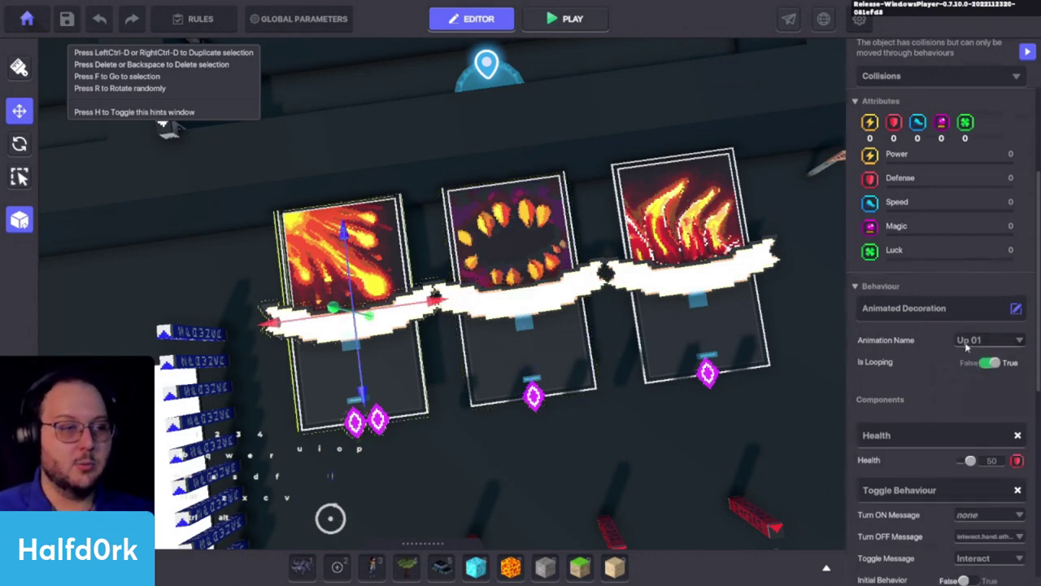
pyautogui.click(1006, 338)
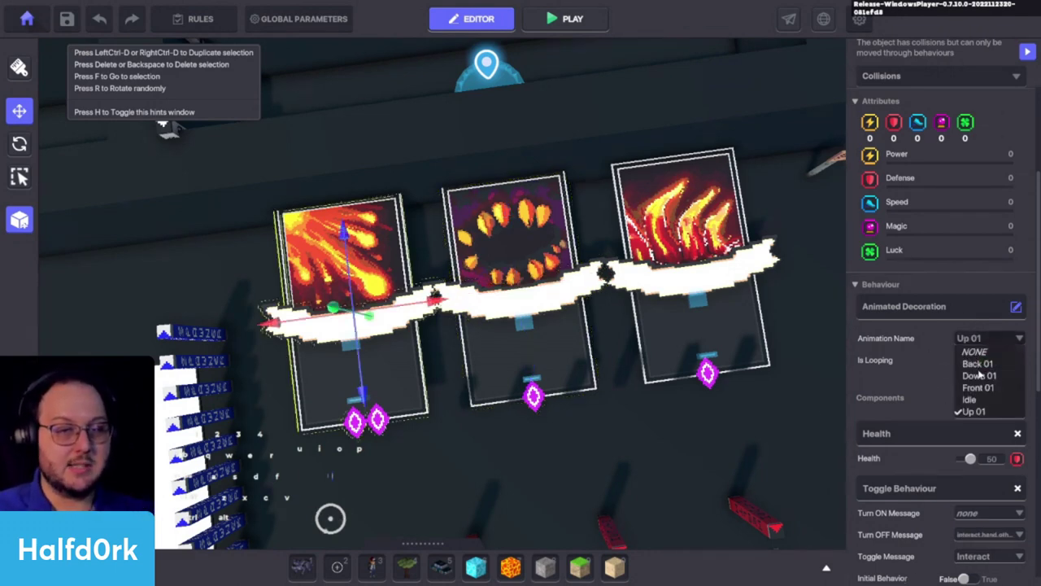
pyautogui.click(744, 300)
pyautogui.click(968, 338)
pyautogui.click(947, 387)
pyautogui.hotkey('ctrl', 'p')
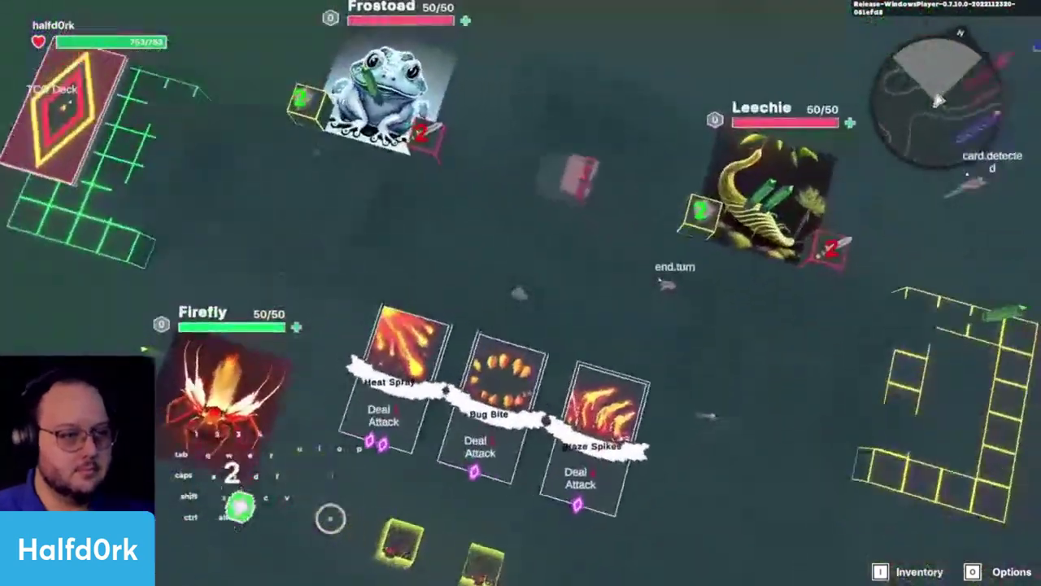
pyautogui.press('Escape')
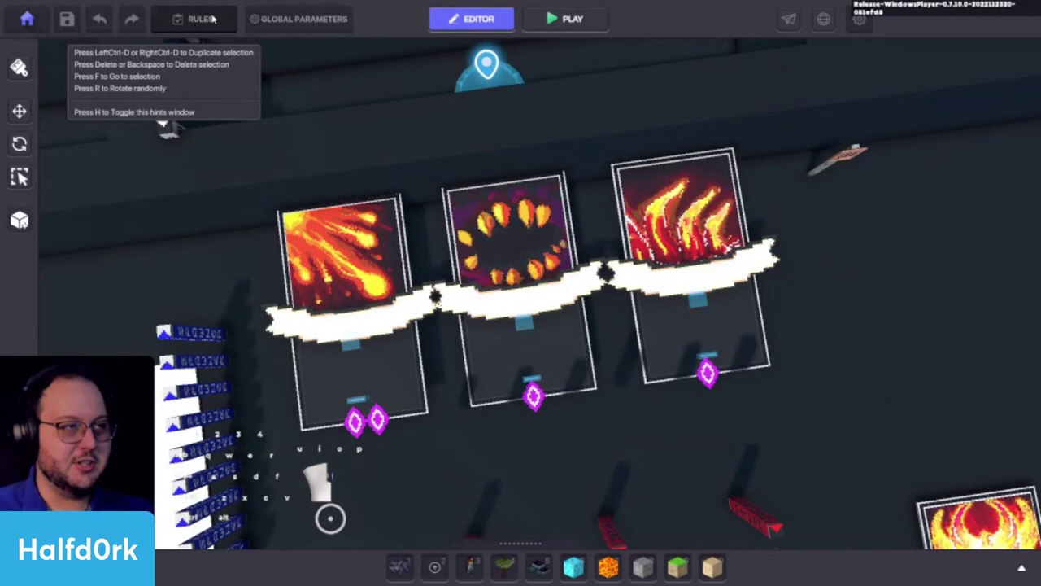
# Set the game camera to TopDown in the global parameters.
pyautogui.click(210, 20)
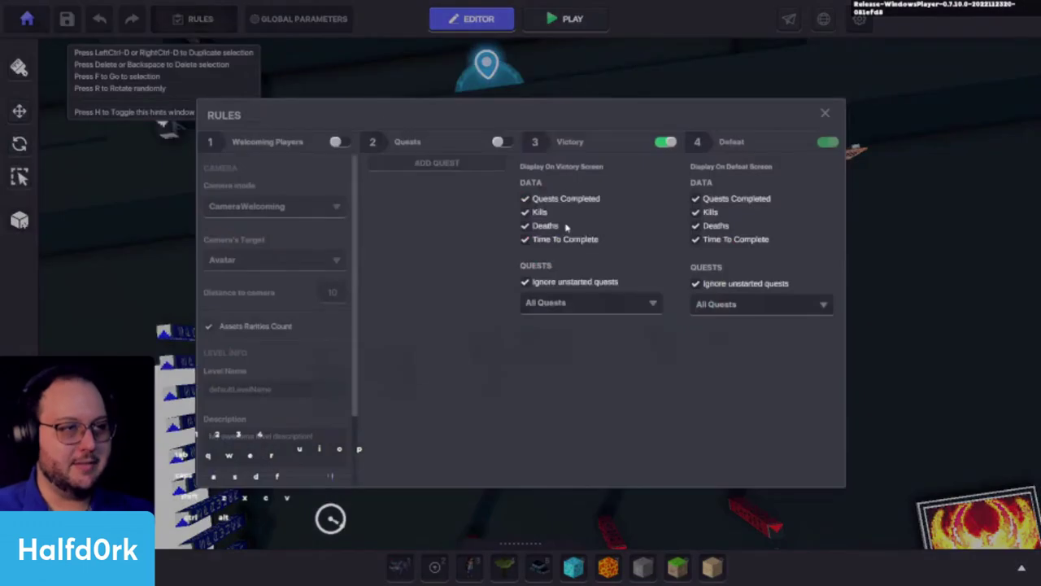
pyautogui.click(824, 114)
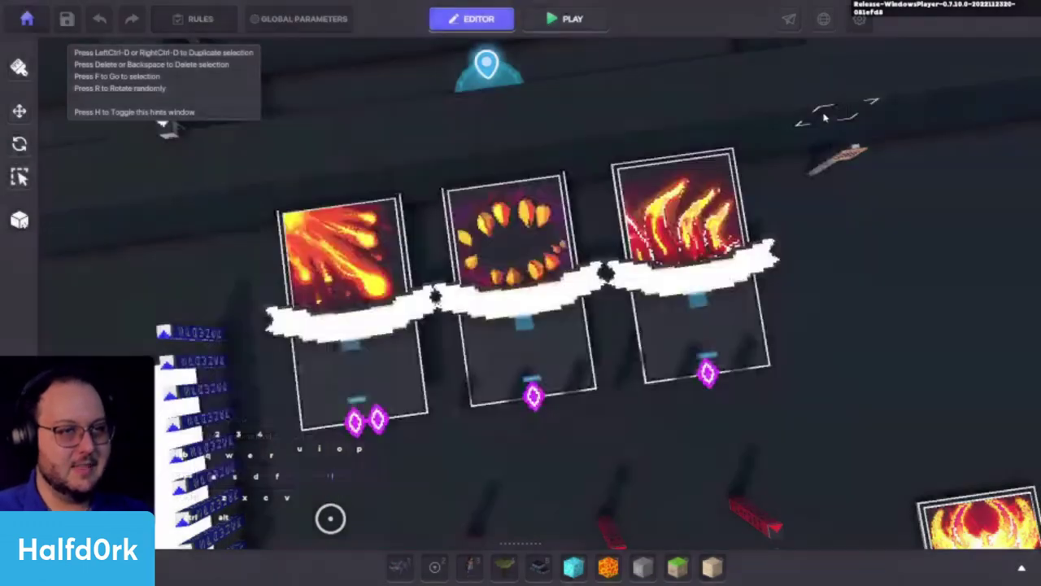
pyautogui.click(298, 19)
pyautogui.click(456, 131)
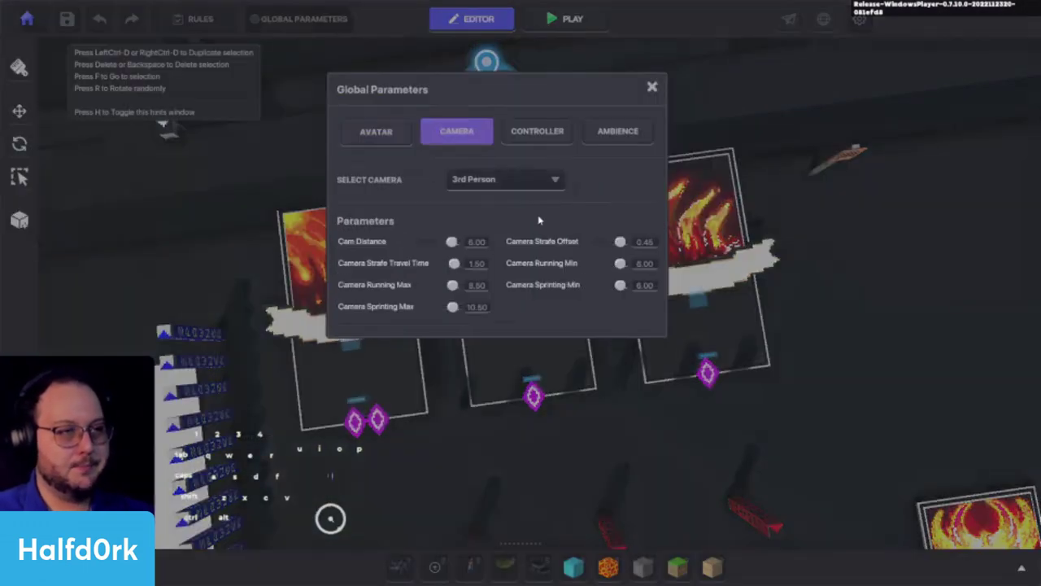
pyautogui.click(529, 178)
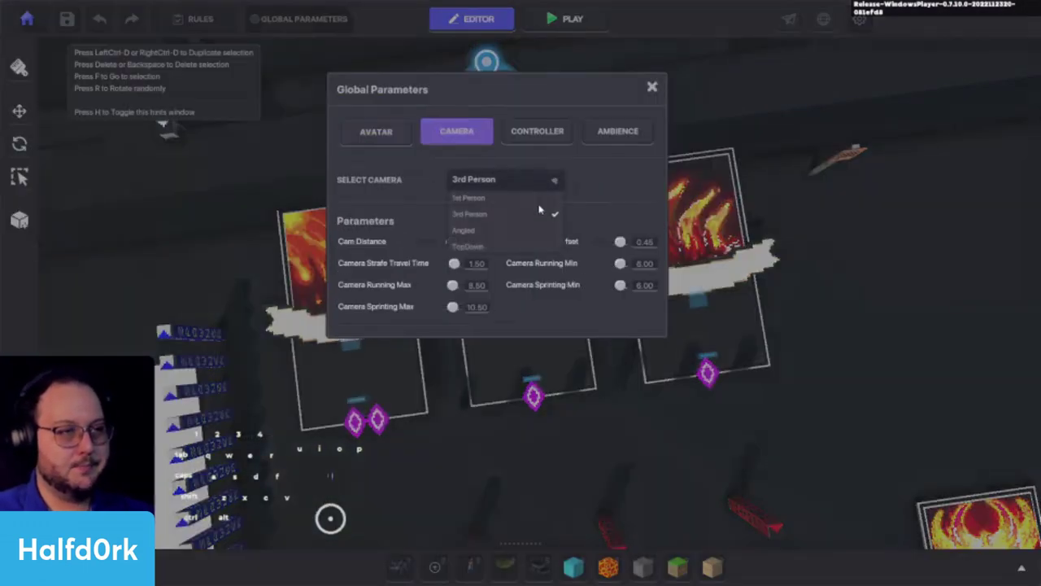
pyautogui.click(472, 246)
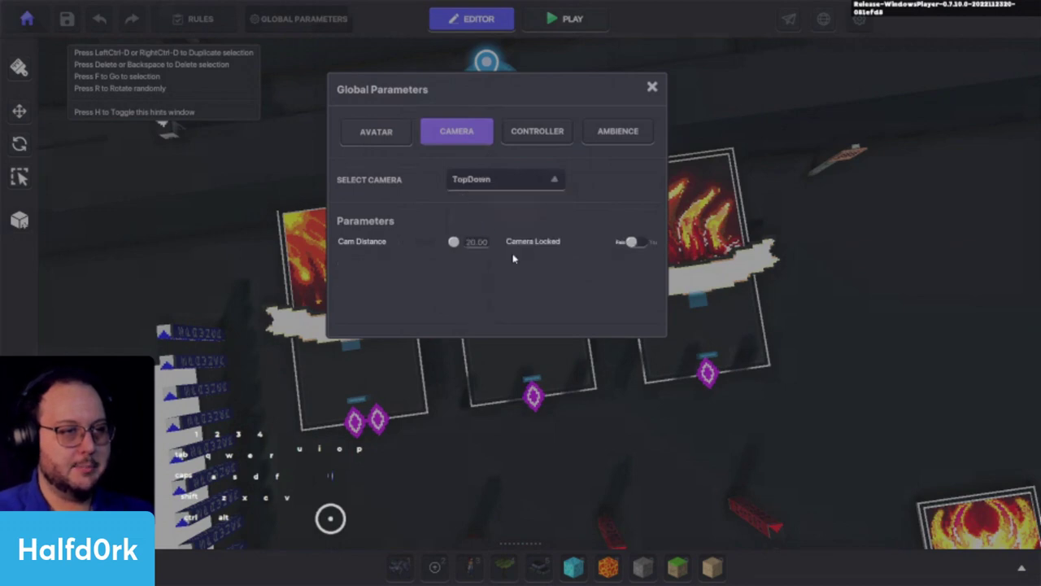
pyautogui.click(653, 87)
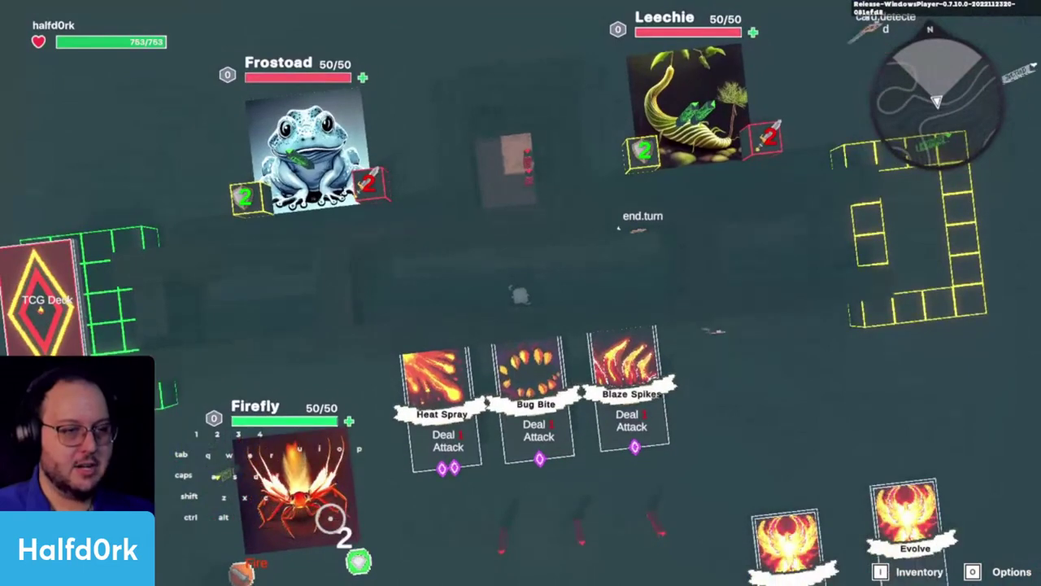
# Play-test the level from above, moving the avatar right and left along the trench, and return to editing.
pyautogui.press('d')
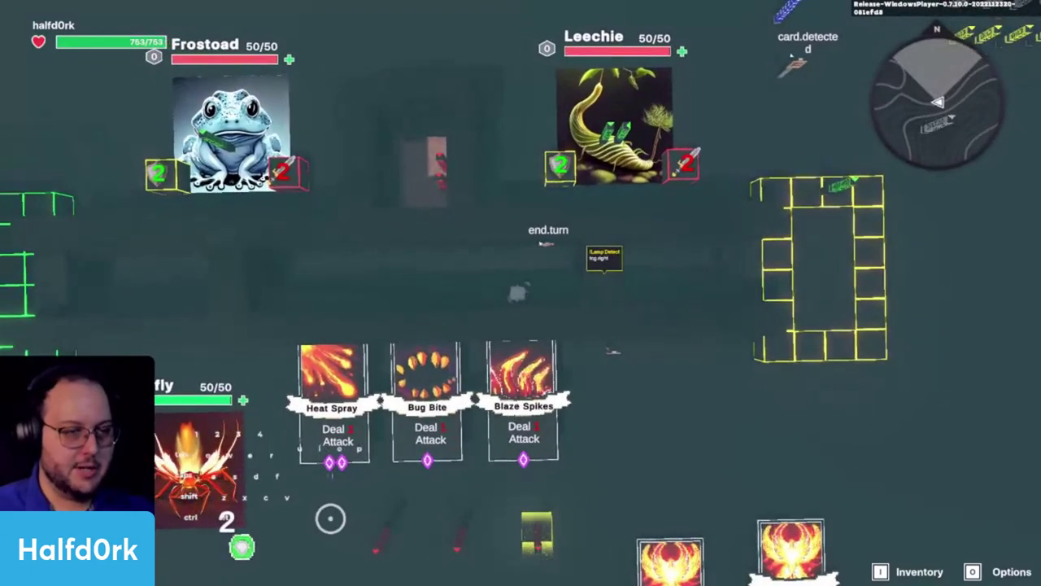
pyautogui.press('a')
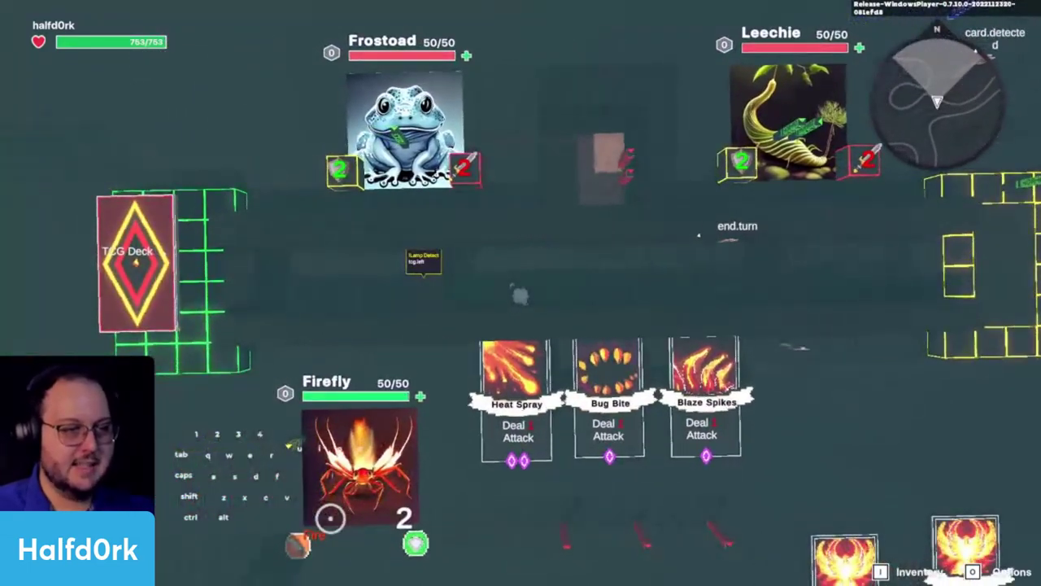
pyautogui.press('d')
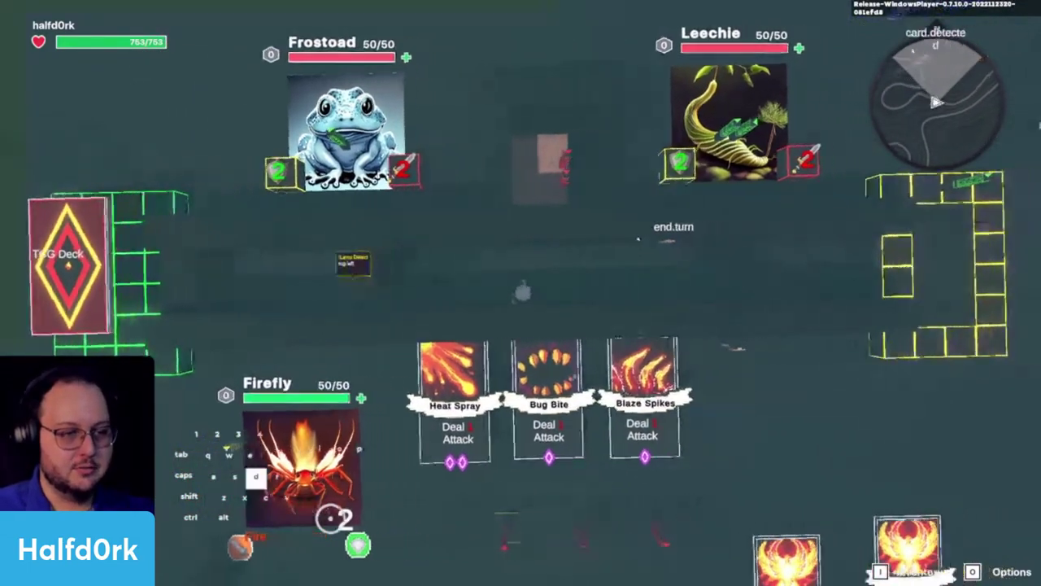
pyautogui.press('a')
pyautogui.press('d')
pyautogui.press('Escape')
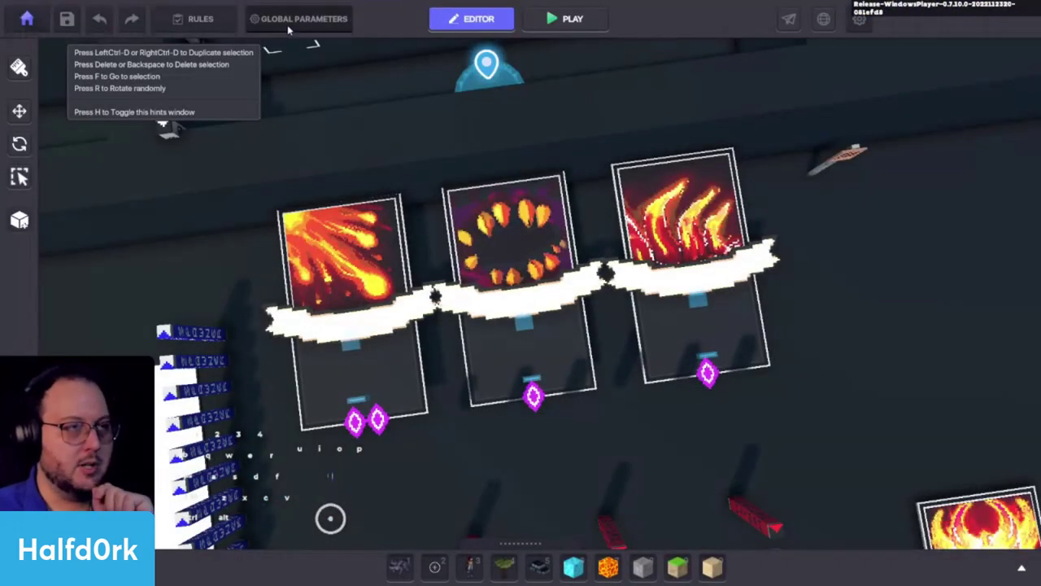
# Review the TopDown camera's distance, lock and yaw settings in the global parameters.
pyautogui.click(289, 19)
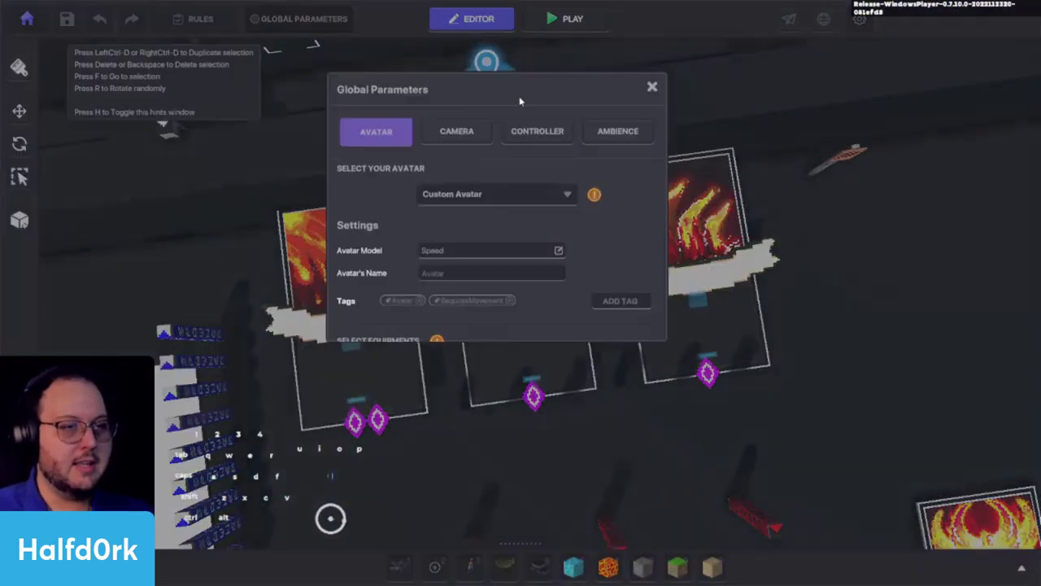
pyautogui.click(458, 131)
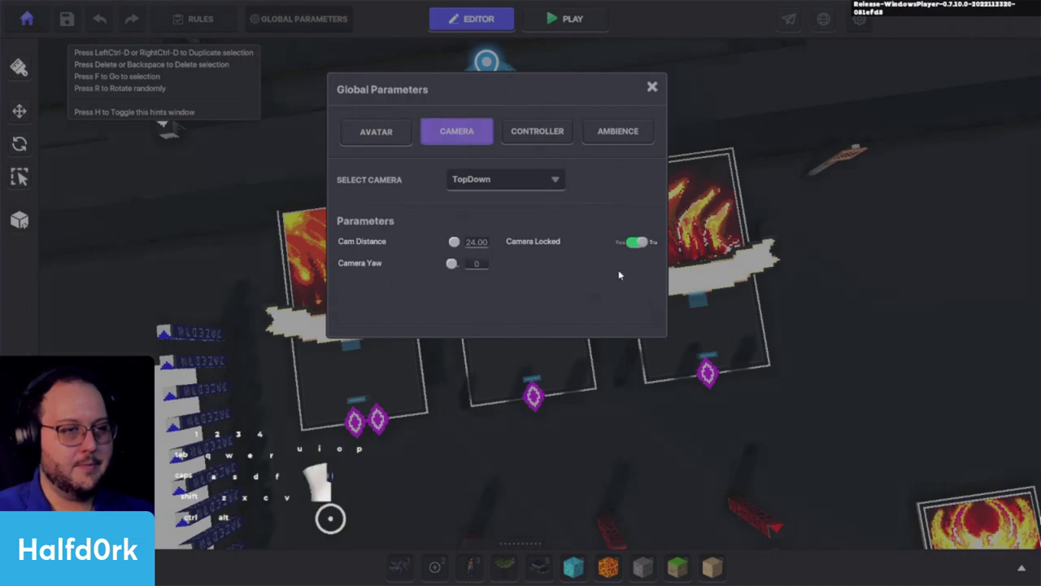
pyautogui.press('c')
pyautogui.press('a')
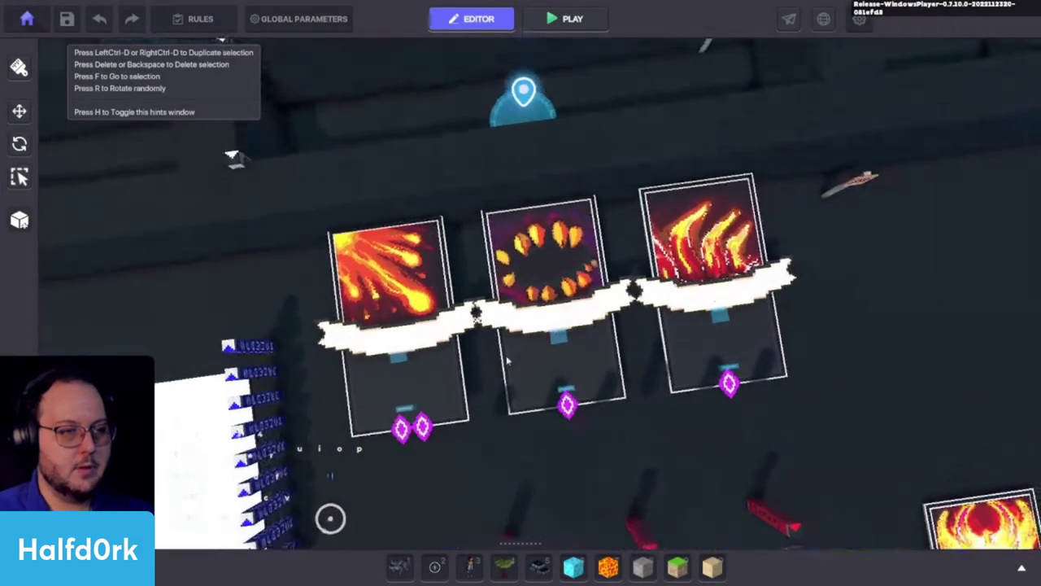
# Search the asset library for "glow" and place a TCG Utility - Card Underglow Yellow near the Heat Spray card.
pyautogui.press('Tab')
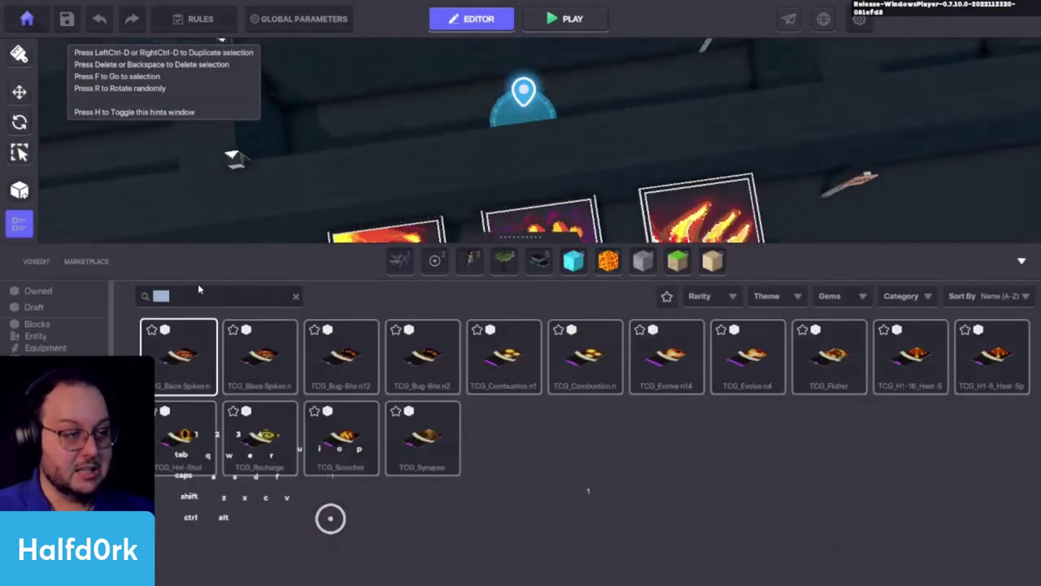
pyautogui.write('glow')
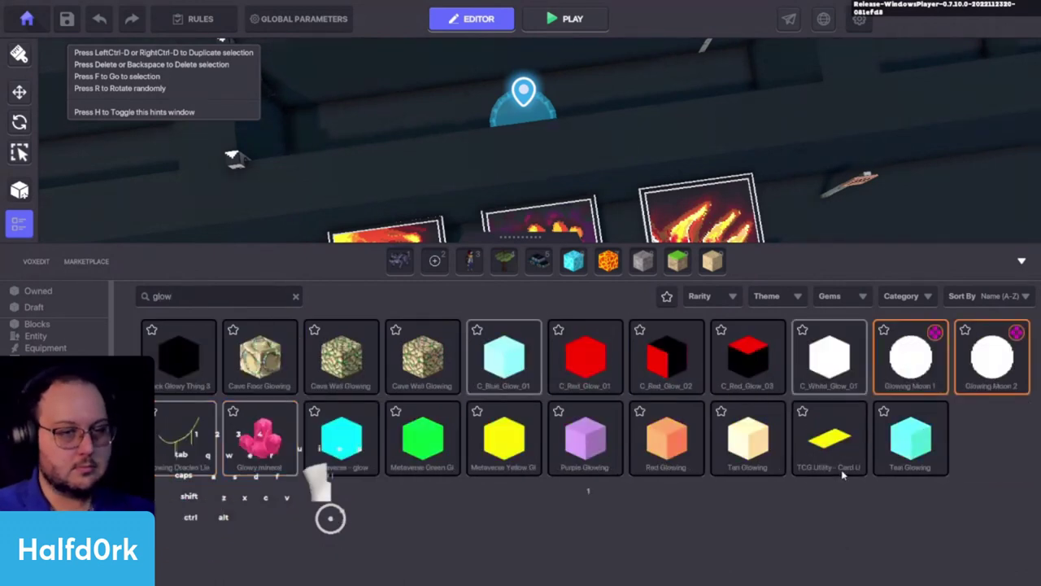
pyautogui.click(841, 469)
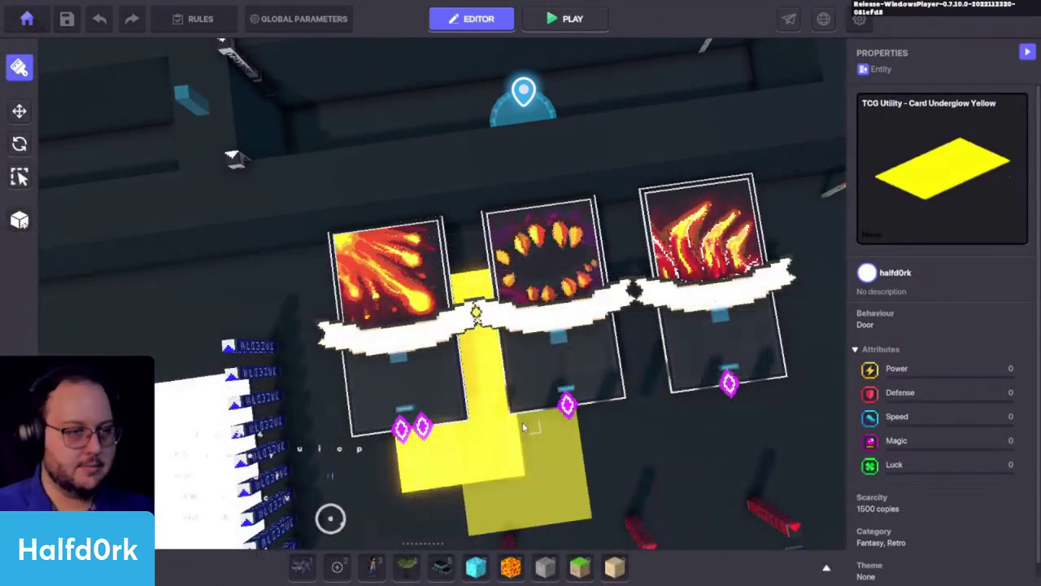
pyautogui.click(522, 421)
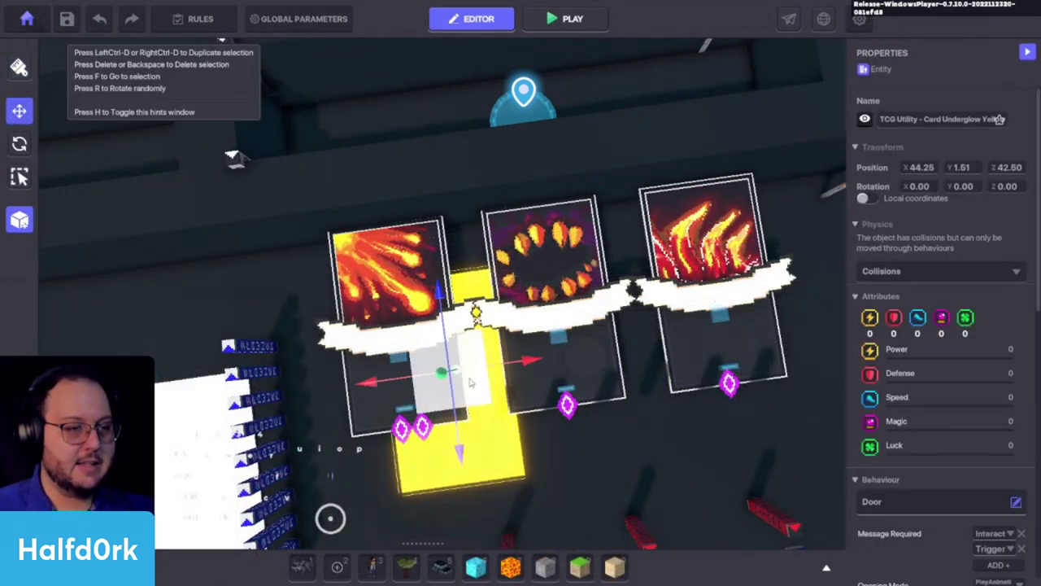
# Move the yellow underglow directly beneath the Heat Spray card, at about X 43.45, Y 2.40, Z 43.60.
pyautogui.moveTo(470, 382); pyautogui.dragTo(503, 281)
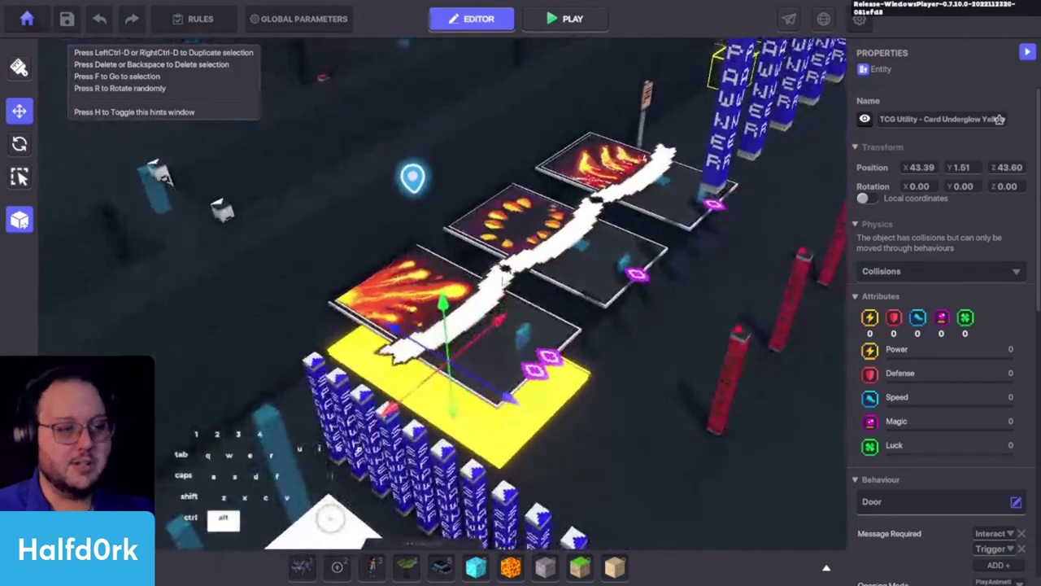
pyautogui.moveTo(443, 309); pyautogui.dragTo(492, 262)
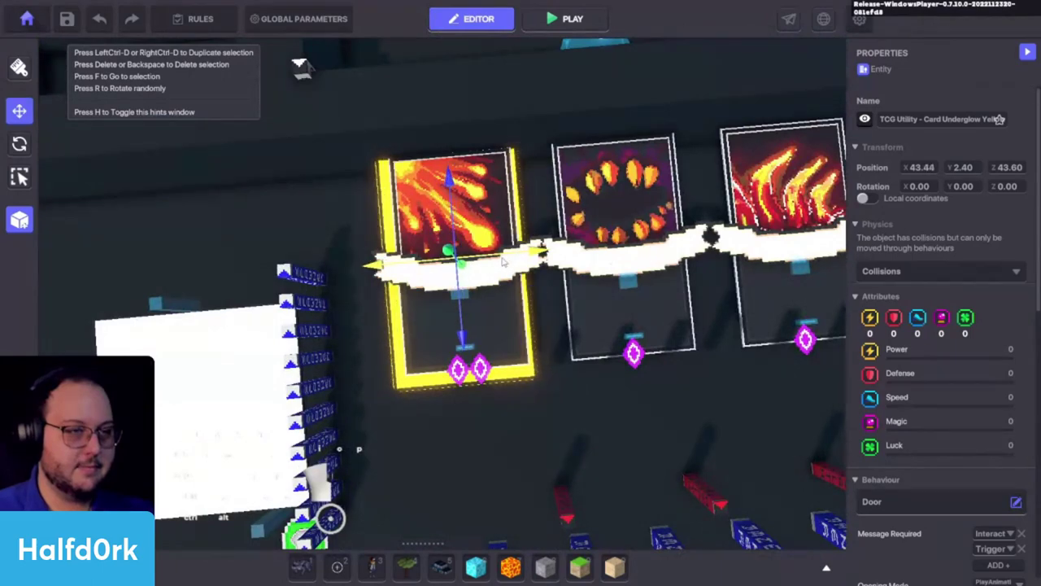
pyautogui.keyDown('alt'); pyautogui.moveTo(567, 306); pyautogui.dragTo(577, 340); pyautogui.keyUp('alt')
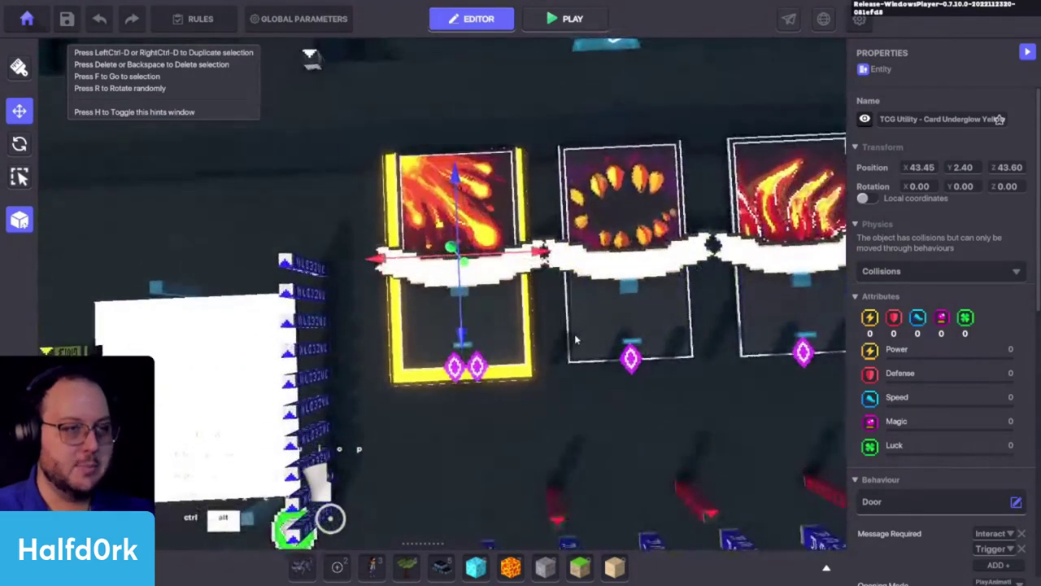
# Select the Heat Spray, Bug Bite and Blaze Spikes cards together with the underglow and shift them slightly along the Z axis.
pyautogui.press('d')
pyautogui.press('w')
pyautogui.keyDown('shift'); pyautogui.click(461, 261); pyautogui.keyUp('shift')
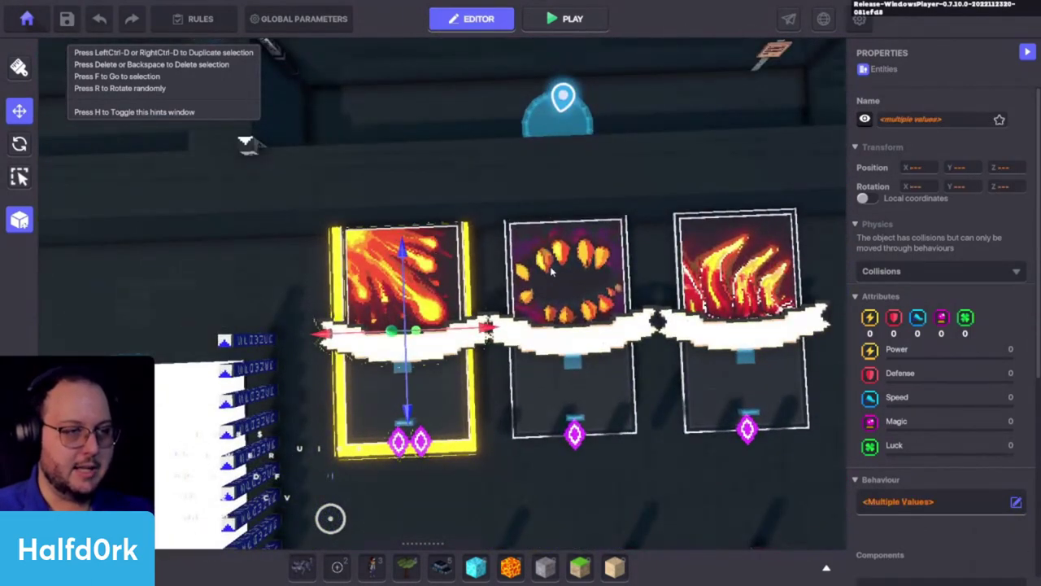
pyautogui.keyDown('shift'); pyautogui.click(553, 272); pyautogui.keyUp('shift')
pyautogui.keyDown('shift'); pyautogui.click(734, 282); pyautogui.keyUp('shift')
pyautogui.moveTo(537, 404)
pyautogui.mouseDown()
pyautogui.moveTo(537, 419)
pyautogui.moveTo(537, 410)
pyautogui.mouseUp()
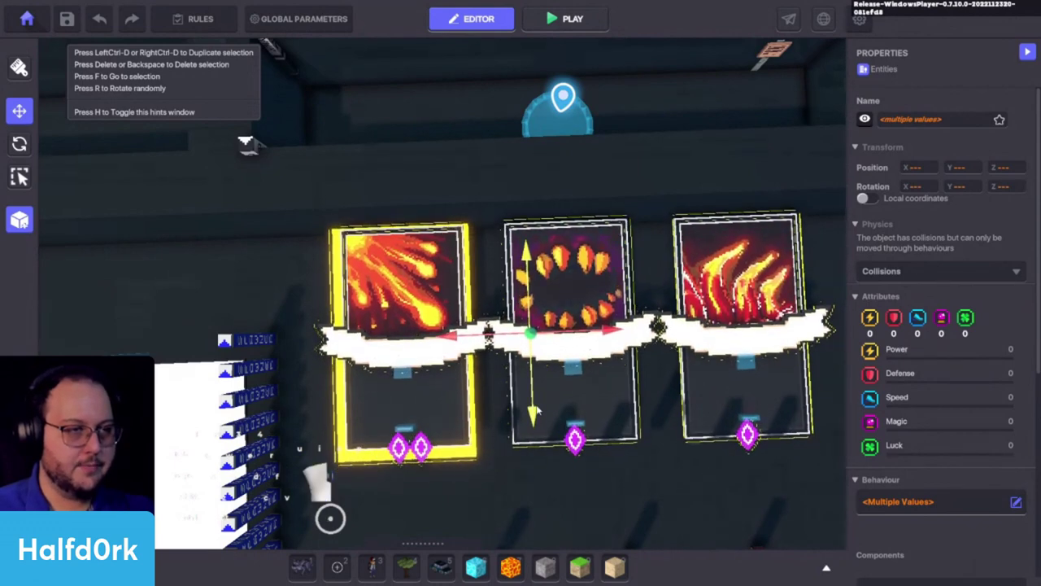
# Select the underglow on its own from below and review its Door behaviour's message, opening animation and closing animation options.
pyautogui.click(527, 180)
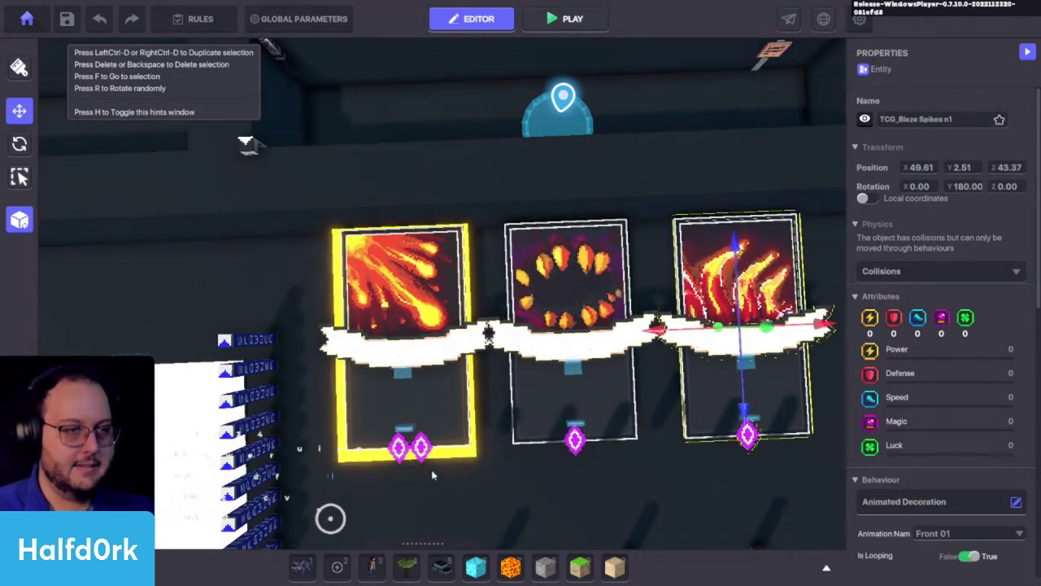
pyautogui.click(439, 460)
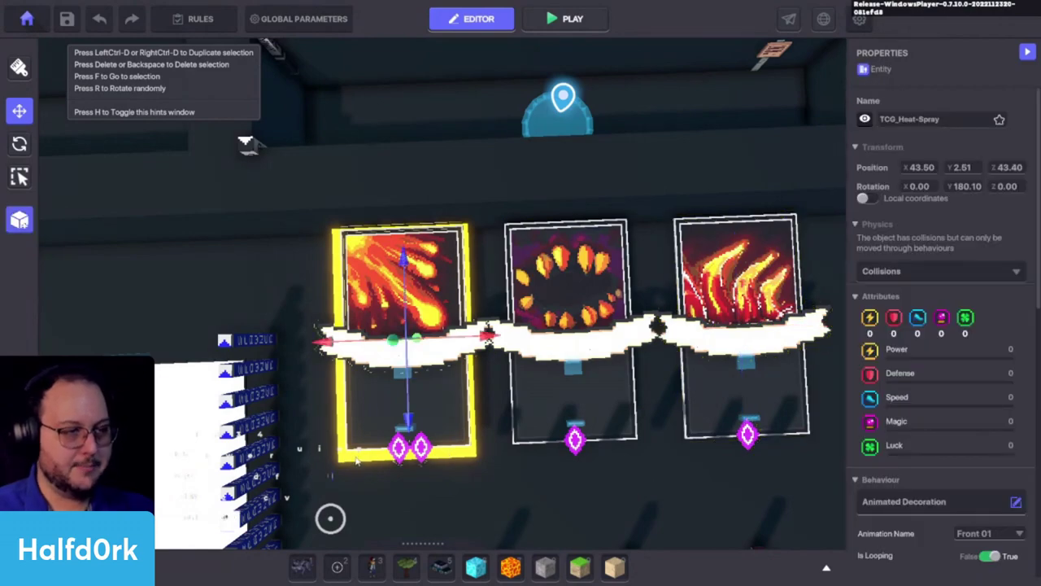
pyautogui.keyDown('alt'); pyautogui.moveTo(356, 460); pyautogui.dragTo(399, 268); pyautogui.keyUp('alt')
pyautogui.click(406, 288)
pyautogui.click(331, 346)
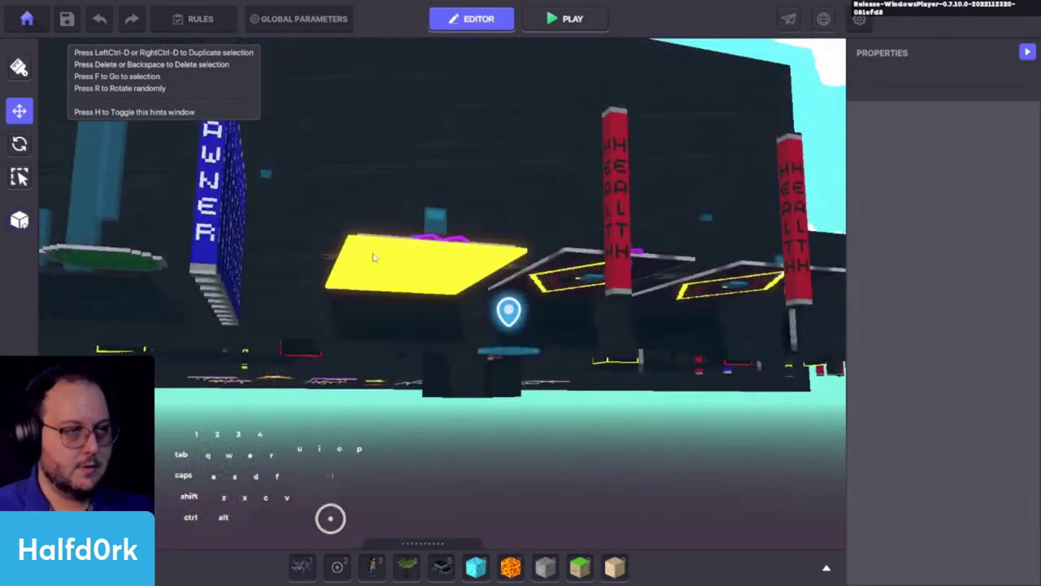
pyautogui.press('f')
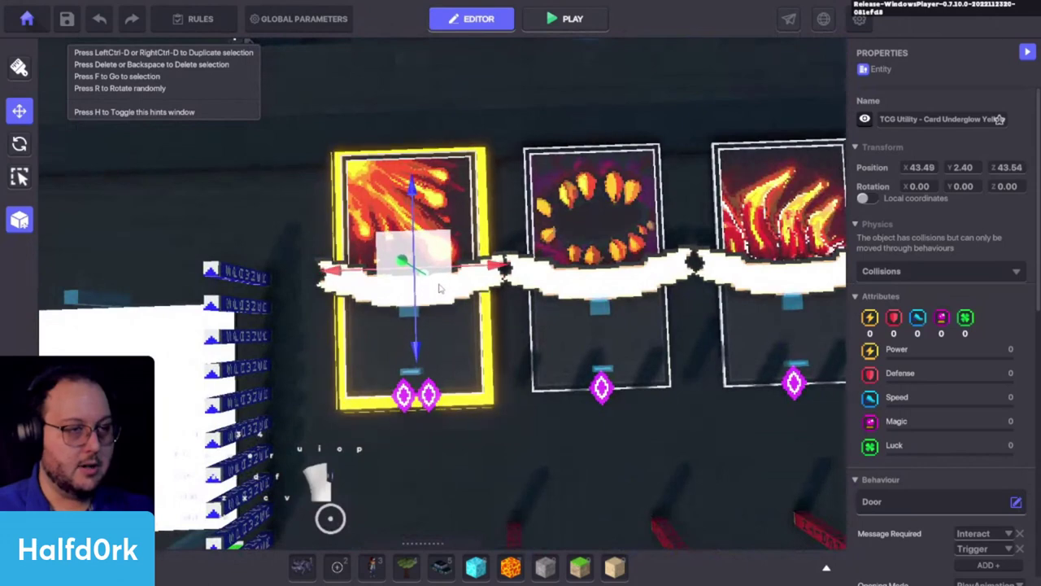
pyautogui.scroll(-5, 924, 374)
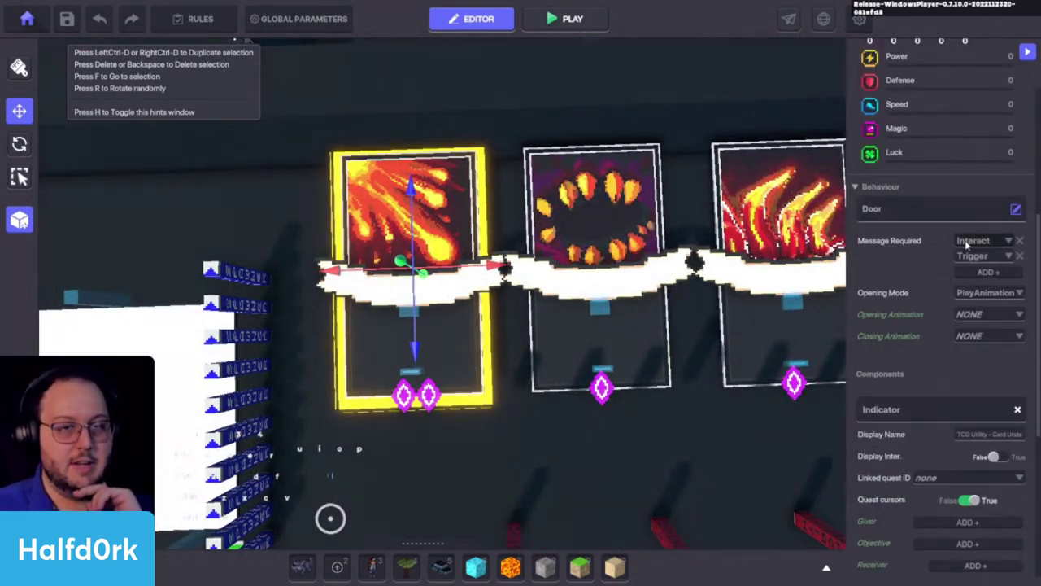
pyautogui.click(969, 315)
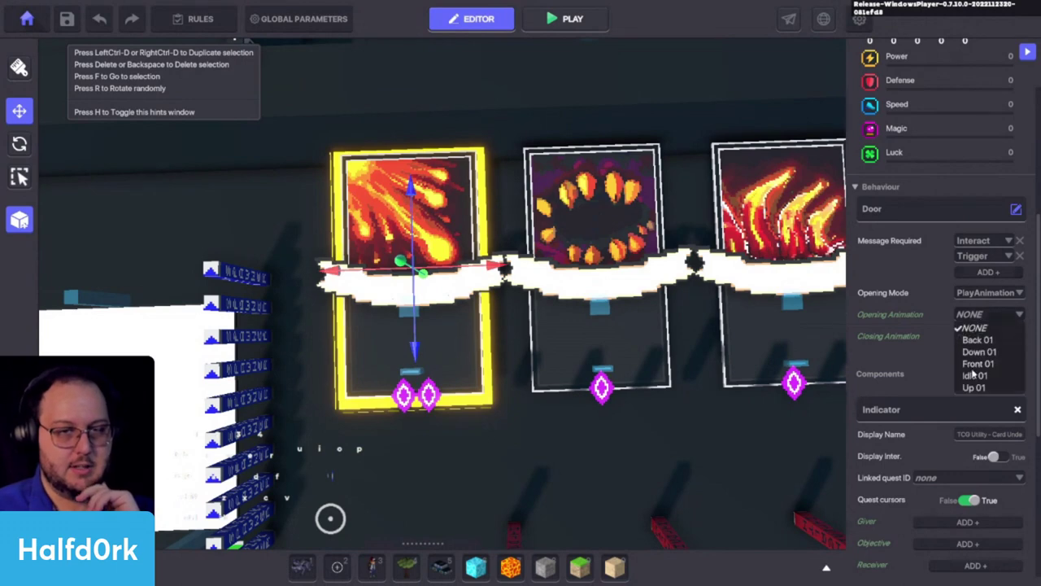
pyautogui.click(915, 365)
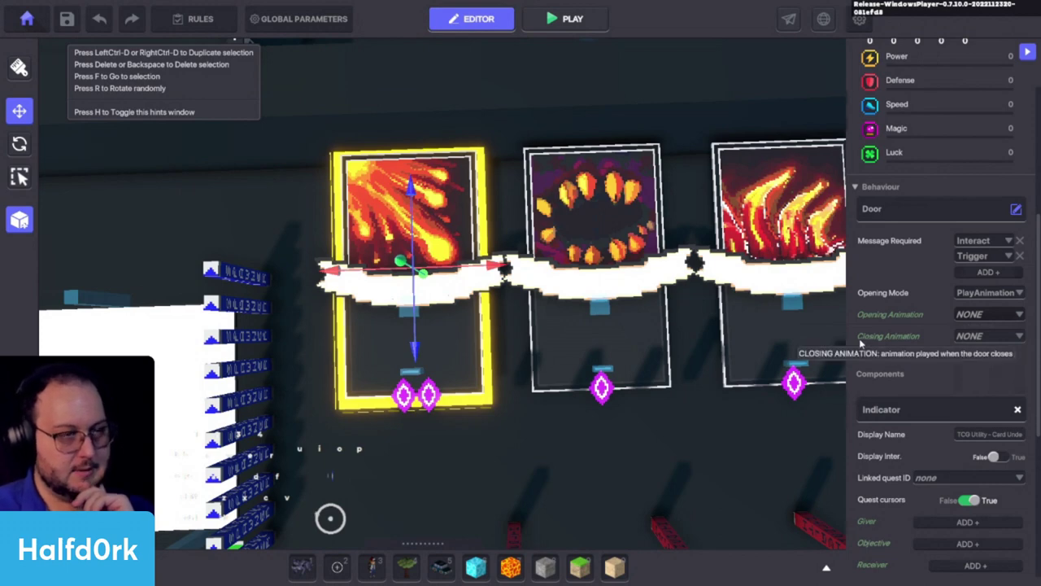
pyautogui.scroll(-2, 720, 330)
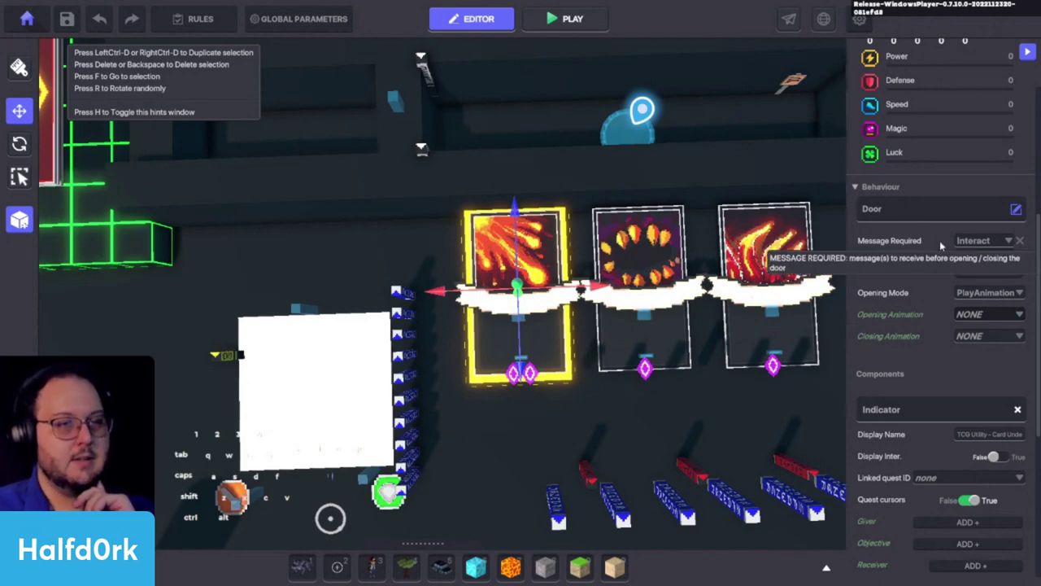
# Play-test the level to check the Heat Spray card's underglow from the top-down camera, and return to editing.
pyautogui.hotkey('ctrl', 'p')
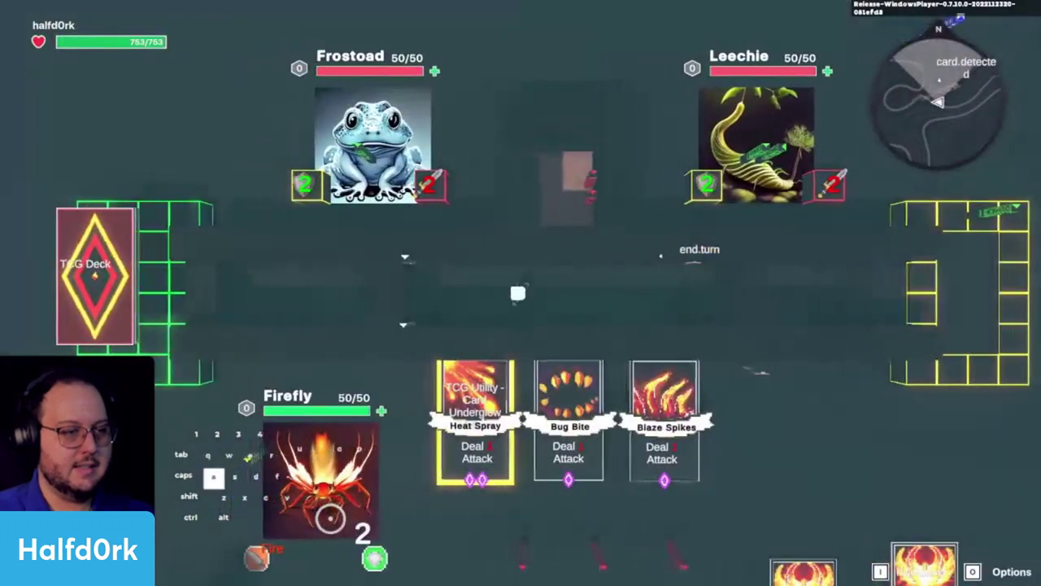
pyautogui.press('d')
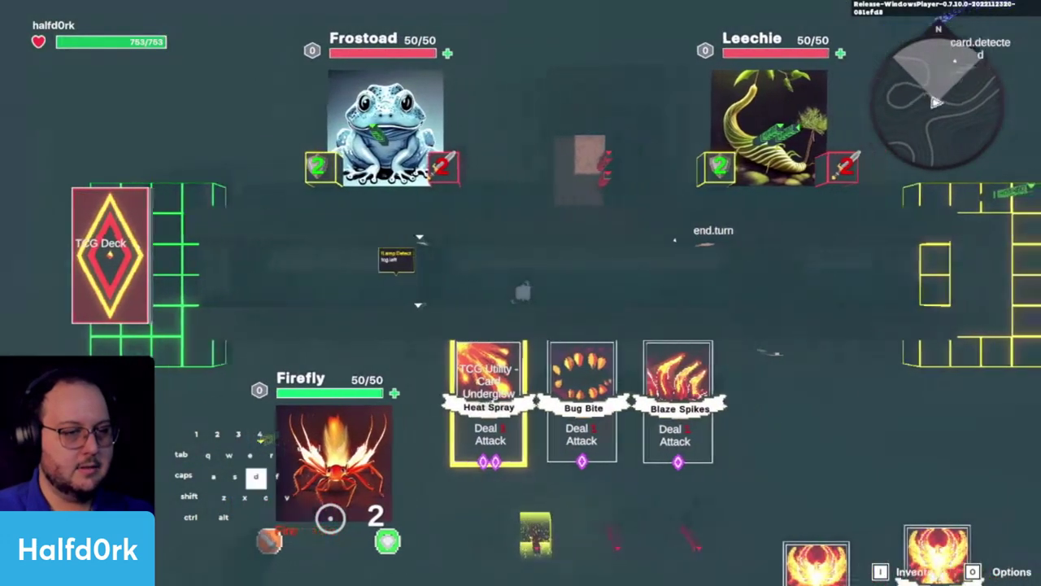
pyautogui.press('p')
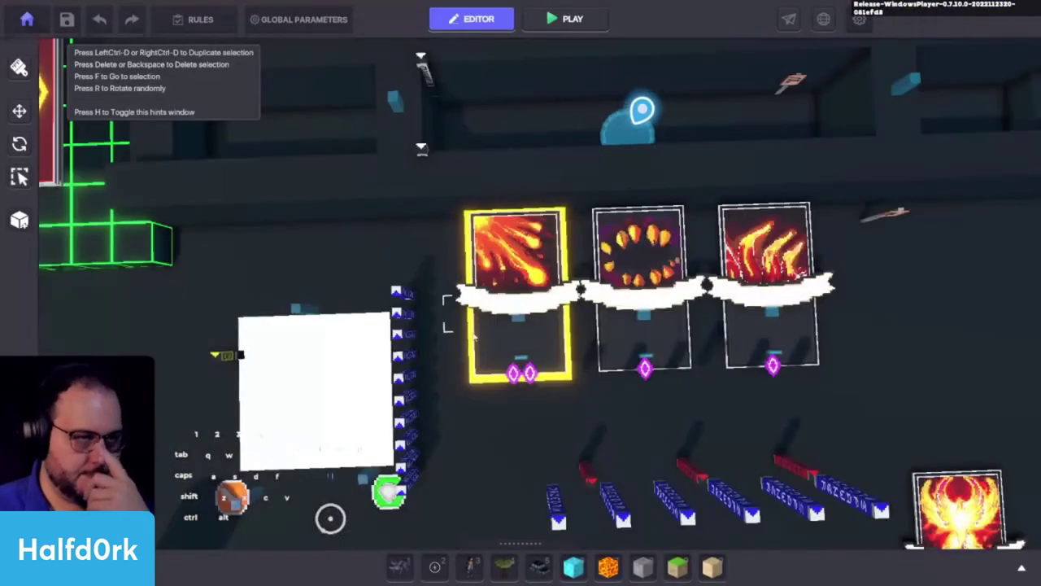
# Reselect the yellow underglow beneath the Heat Spray card and set its behaviour to Plant.
pyautogui.click(486, 252)
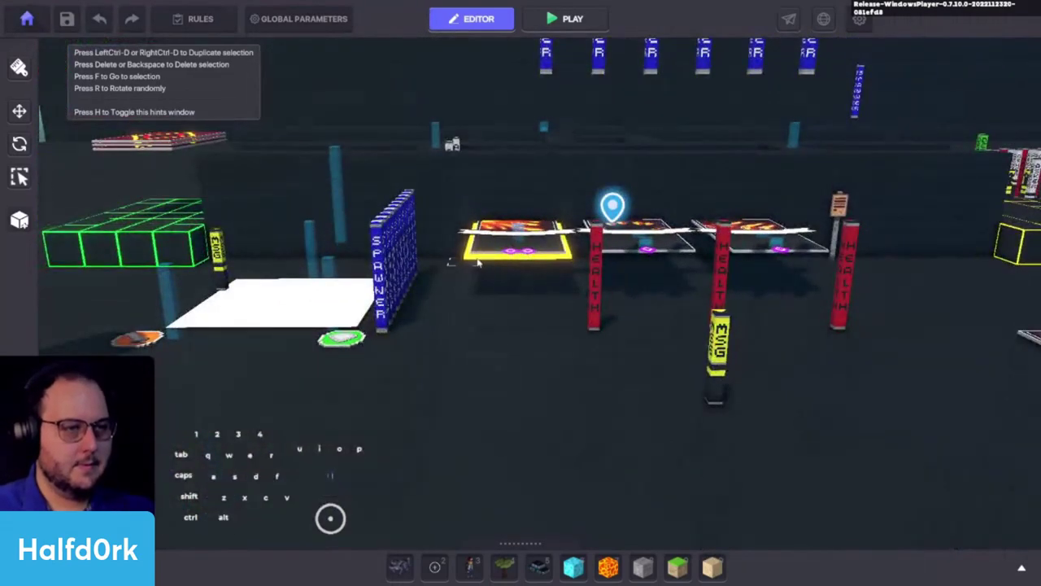
pyautogui.press('f')
pyautogui.moveTo(488, 253)
pyautogui.keyDown('alt'); pyautogui.mouseDown()
pyautogui.moveTo(493, 305)
pyautogui.moveTo(488, 206)
pyautogui.mouseUp(); pyautogui.keyUp('alt')
pyautogui.click(487, 251)
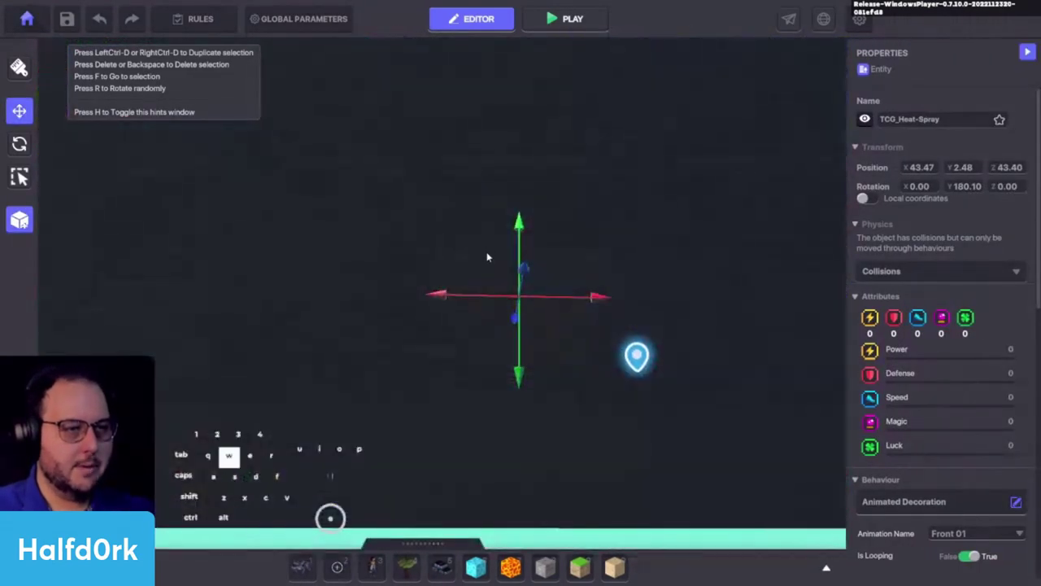
pyautogui.press('f')
pyautogui.keyDown('alt'); pyautogui.moveTo(404, 279); pyautogui.dragTo(408, 418); pyautogui.keyUp('alt')
pyautogui.scroll(-5, 419, 418)
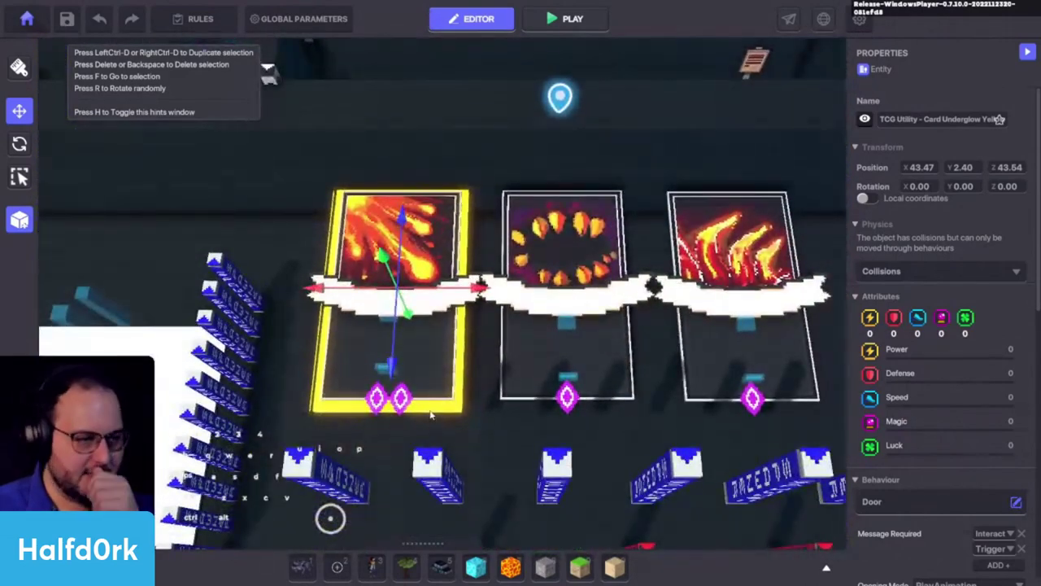
pyautogui.scroll(-3, 906, 463)
pyautogui.moveTo(467, 347)
pyautogui.mouseDown(button='middle')
pyautogui.moveTo(493, 353)
pyautogui.moveTo(473, 358)
pyautogui.mouseUp(button='middle')
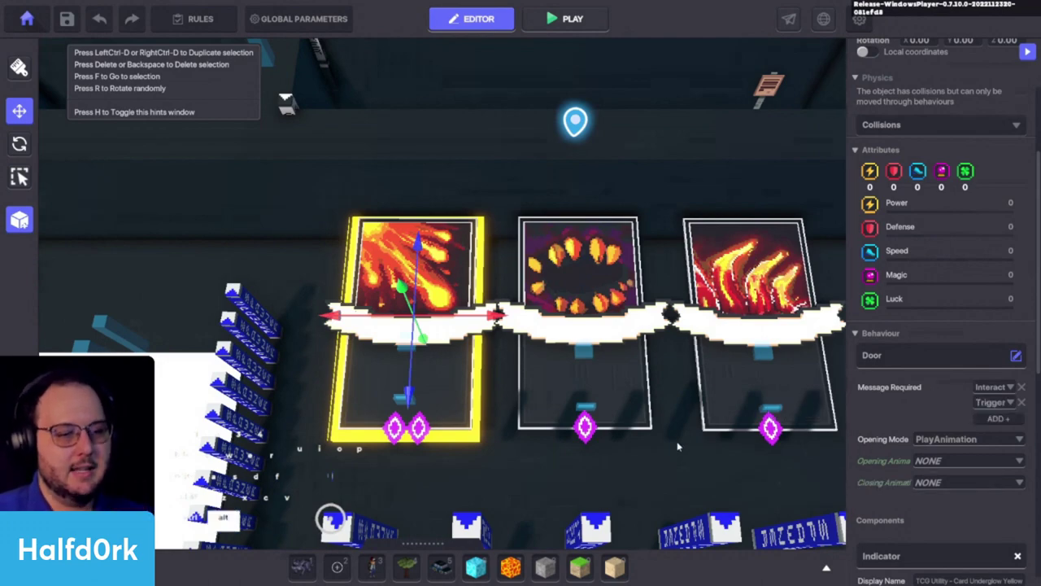
pyautogui.scroll(-4, 672, 462)
pyautogui.moveTo(669, 462); pyautogui.dragTo(668, 461, button='right')
pyautogui.click(890, 358)
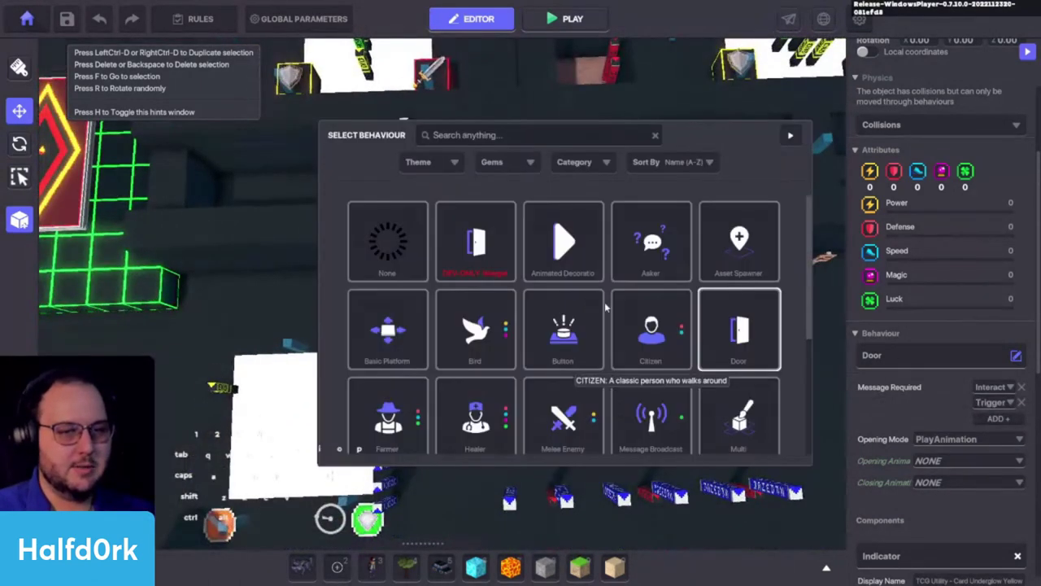
pyautogui.scroll(-3, 625, 399)
pyautogui.click(387, 311)
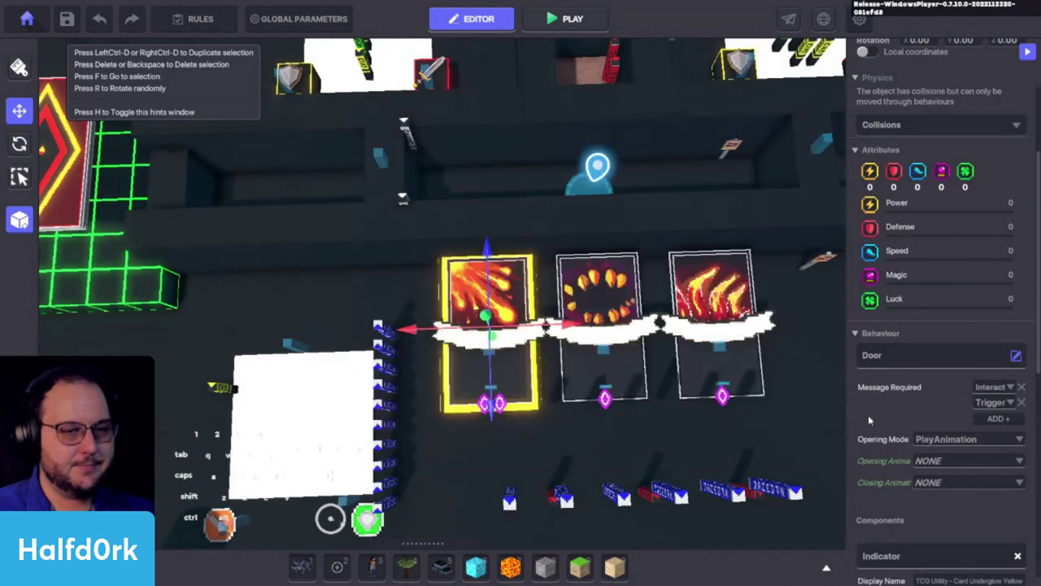
# Remove the Indicator component from the Heat Spray underglow.
pyautogui.scroll(-3, 938, 442)
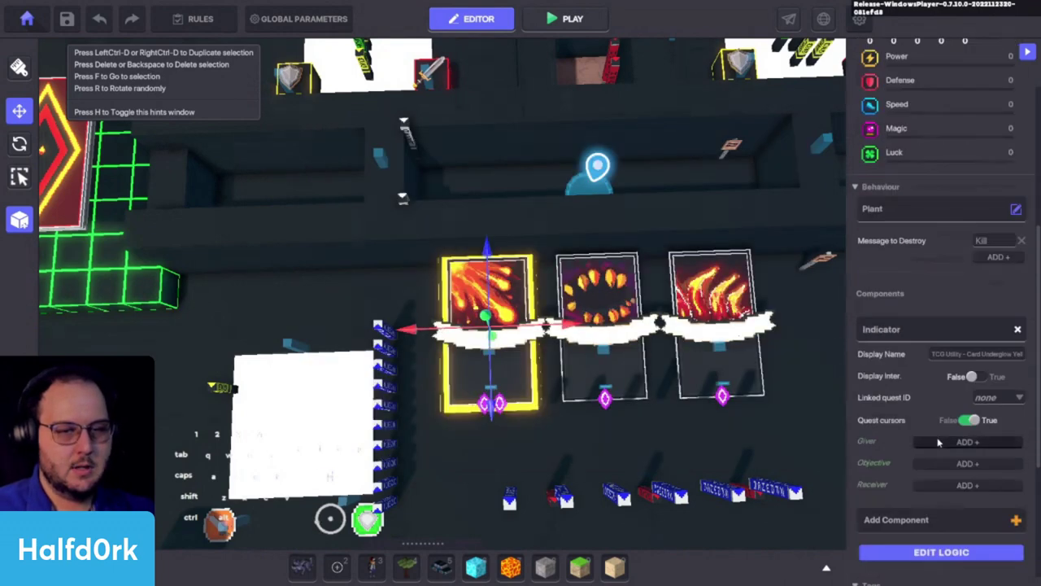
pyautogui.click(1017, 329)
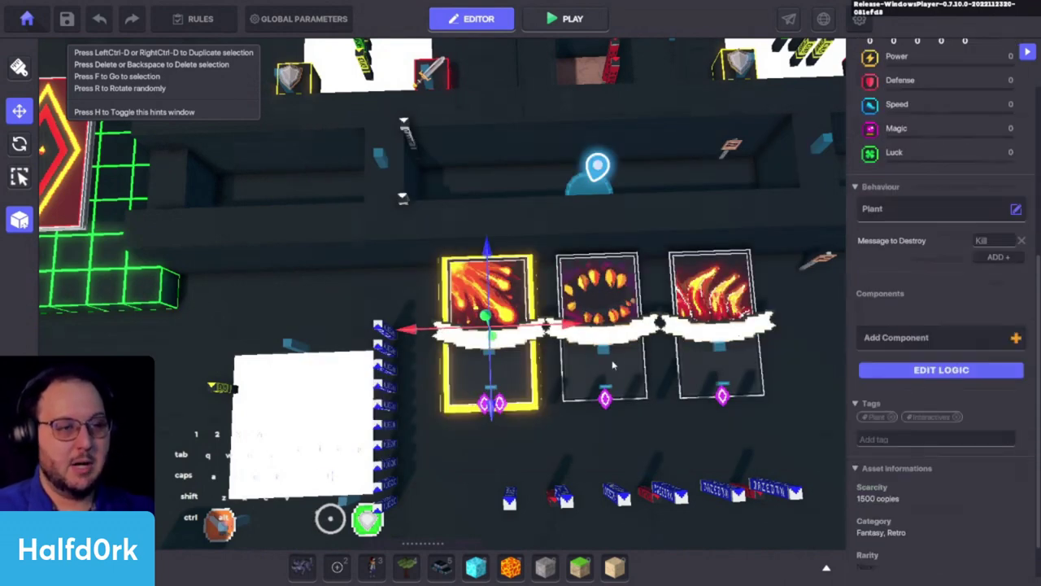
pyautogui.scroll(2, 557, 459)
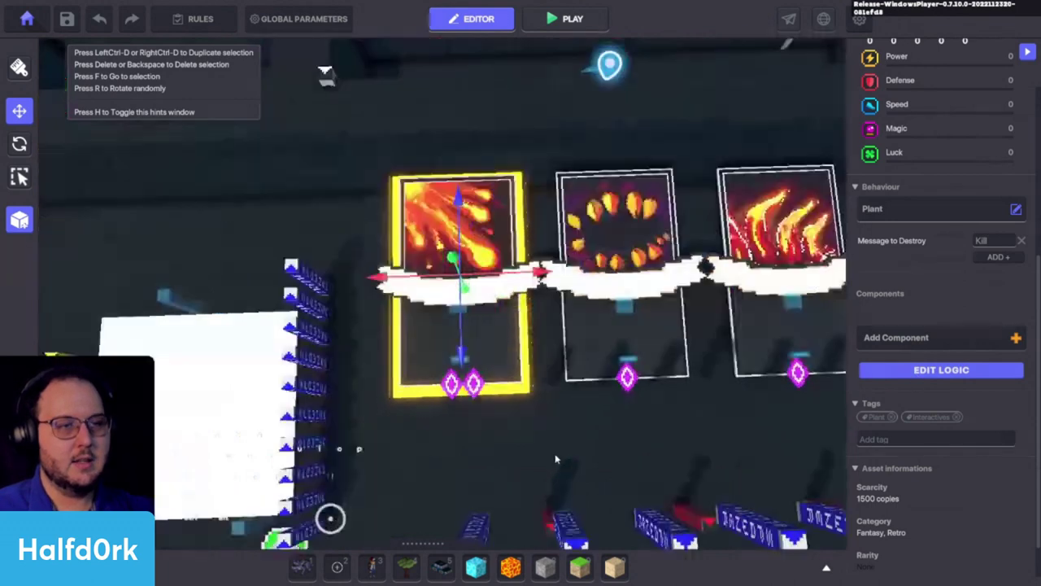
pyautogui.press('d')
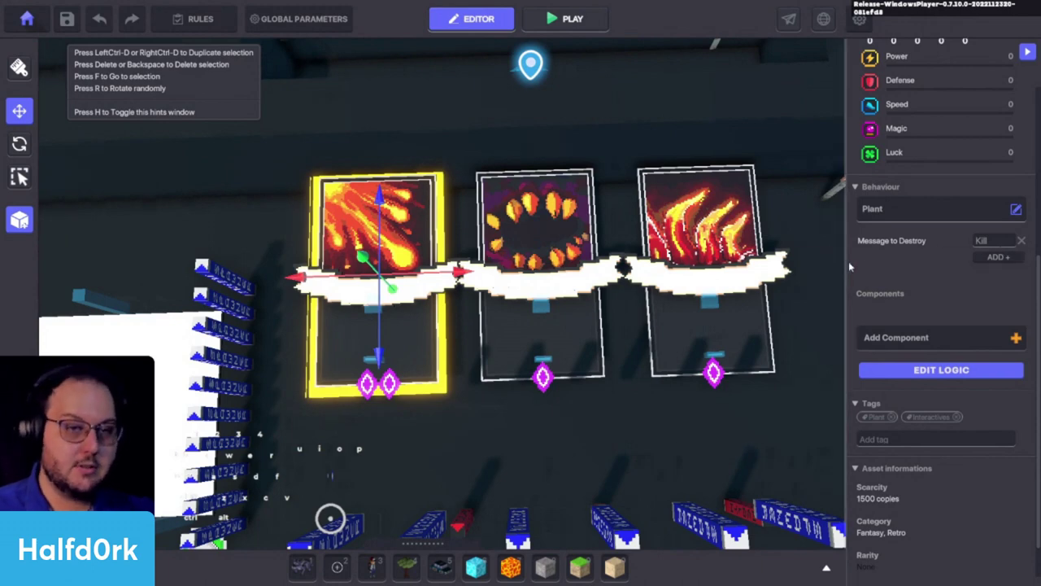
# Widen the properties area and add two more Message to Destroy entries to the underglow's Plant behaviour.
pyautogui.moveTo(846, 262); pyautogui.dragTo(734, 265)
pyautogui.click(964, 246)
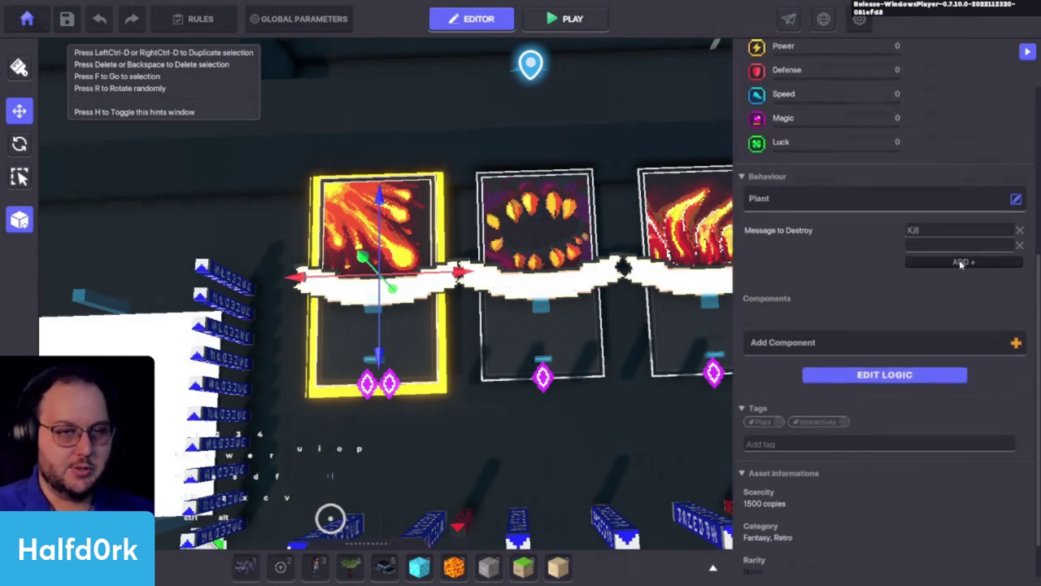
pyautogui.click(960, 260)
pyautogui.click(888, 356)
pyautogui.click(808, 138)
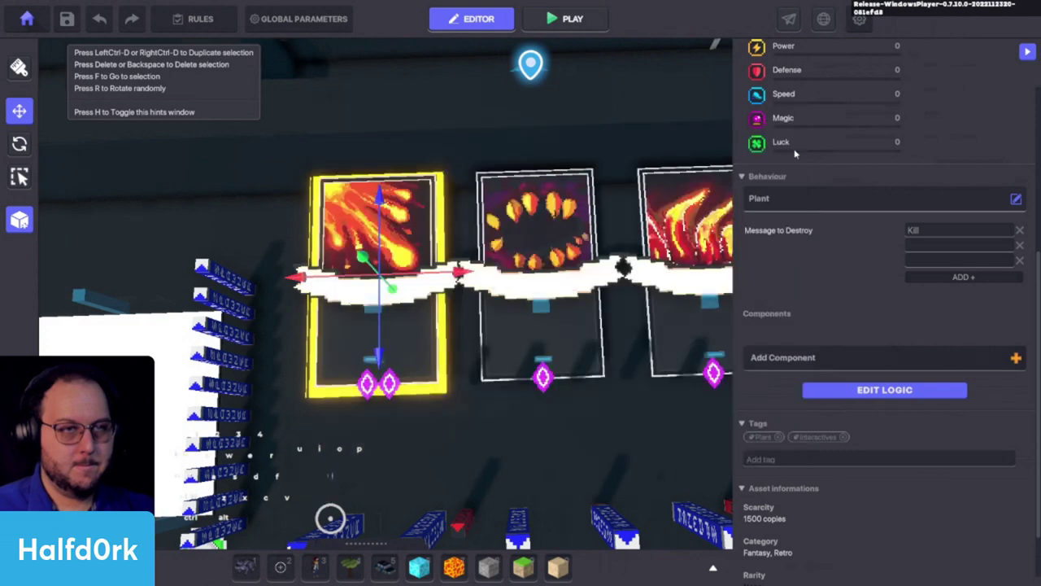
# Add the tag hand.1 to the Heat Spray underglow.
pyautogui.click(845, 459)
pyautogui.write('hand 1')
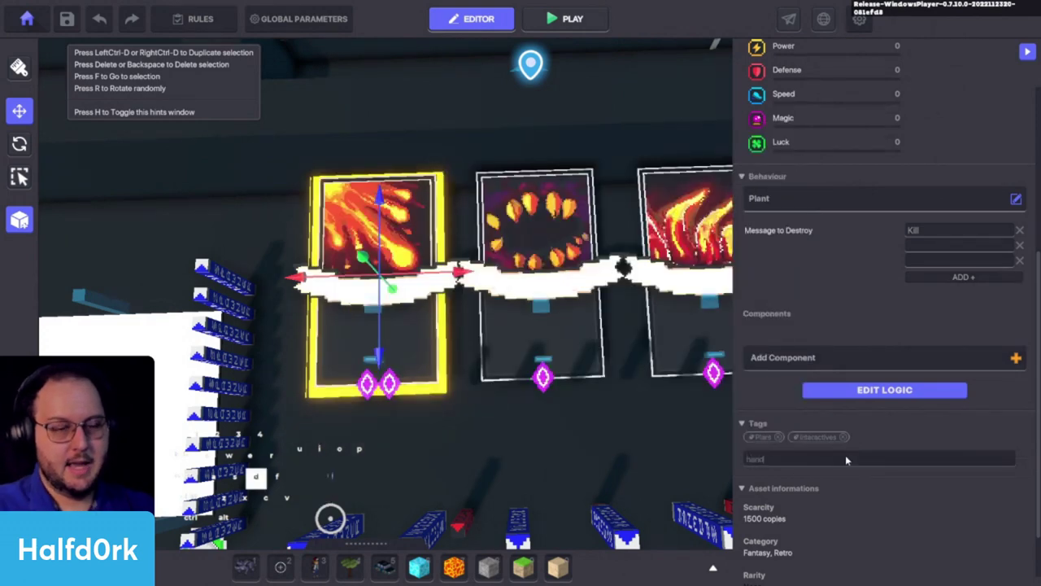
pyautogui.press('Return')
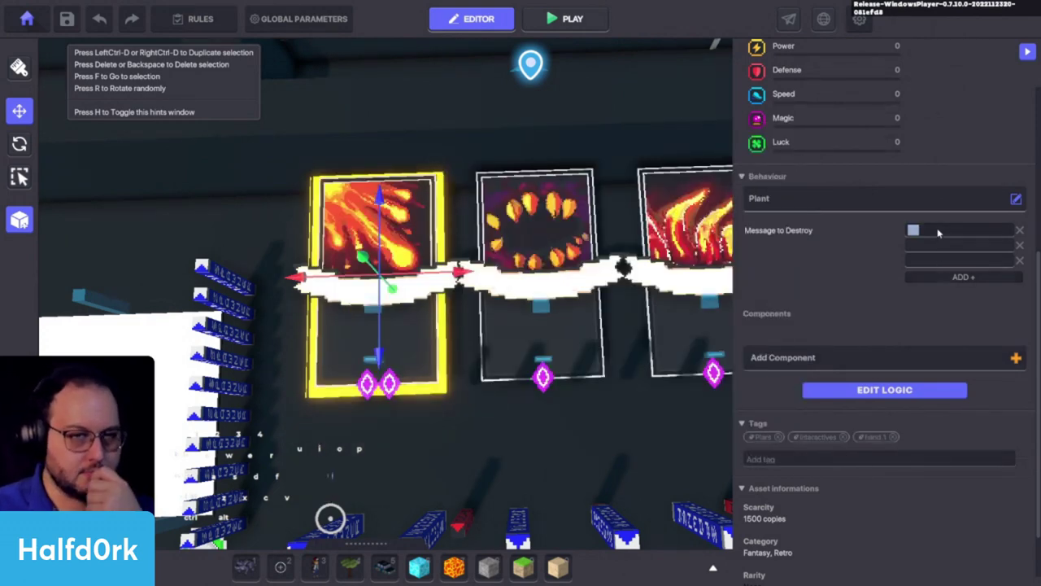
# Set the underglow's Message to Destroy entries to interact.card.other and end.turn, and delete the empty third entry.
pyautogui.write('int')
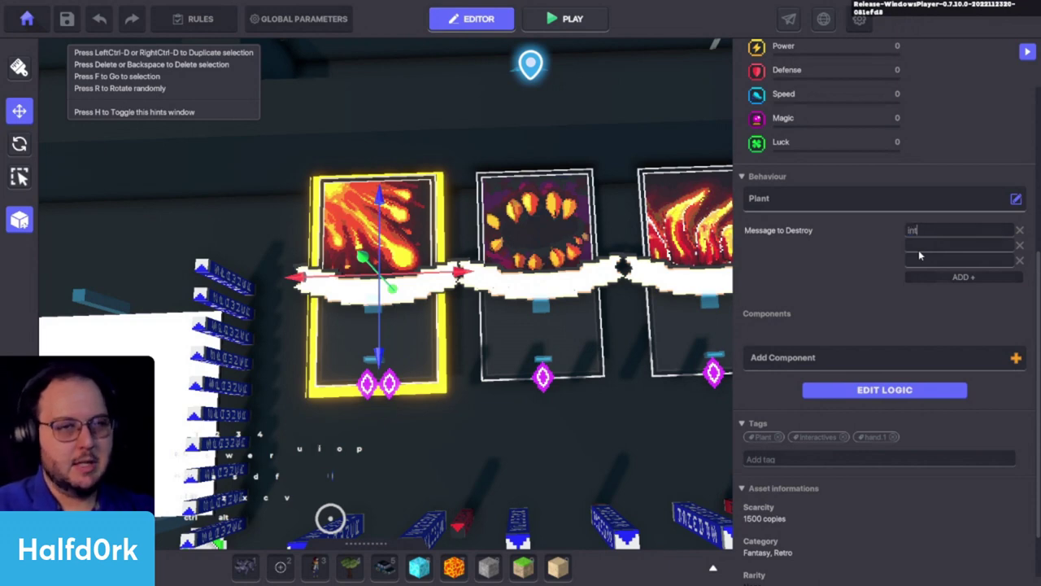
pyautogui.write('eract.card.other')
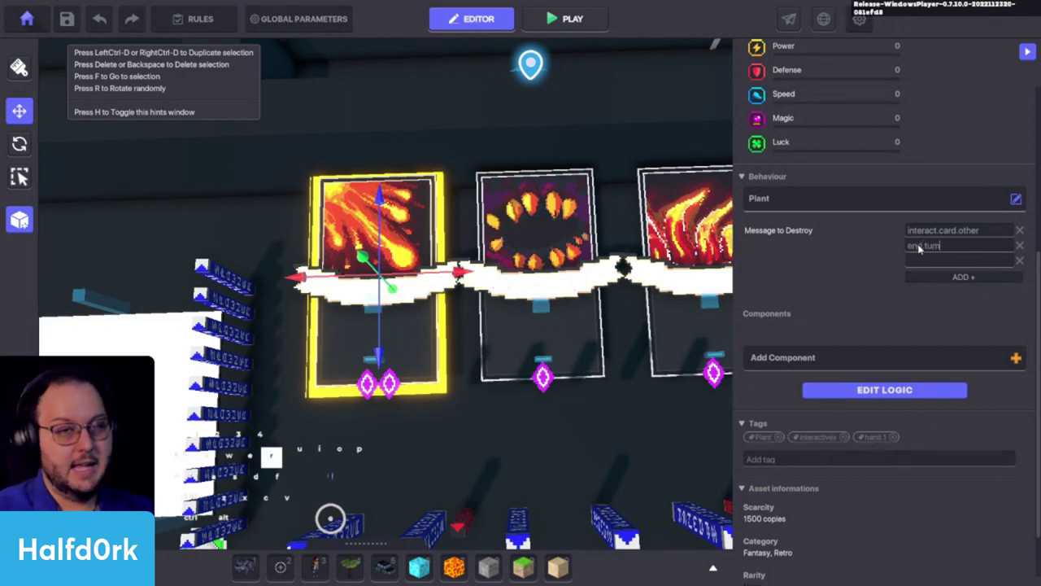
pyautogui.click(1019, 261)
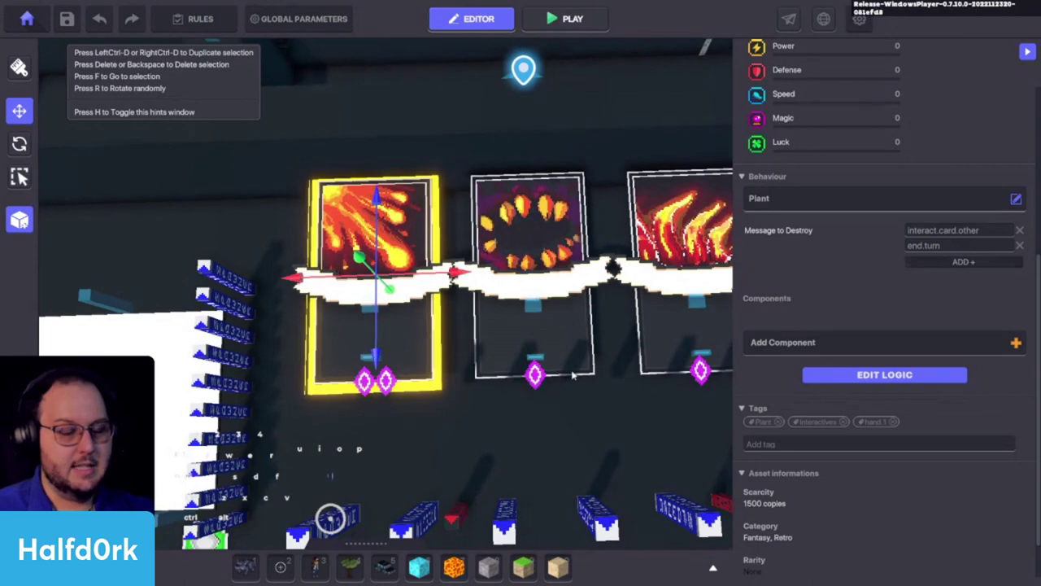
# Select the first red health block below the cards and open its logic to examine its death messages and target tags.
pyautogui.press('s')
pyautogui.click(444, 351)
pyautogui.click(913, 382)
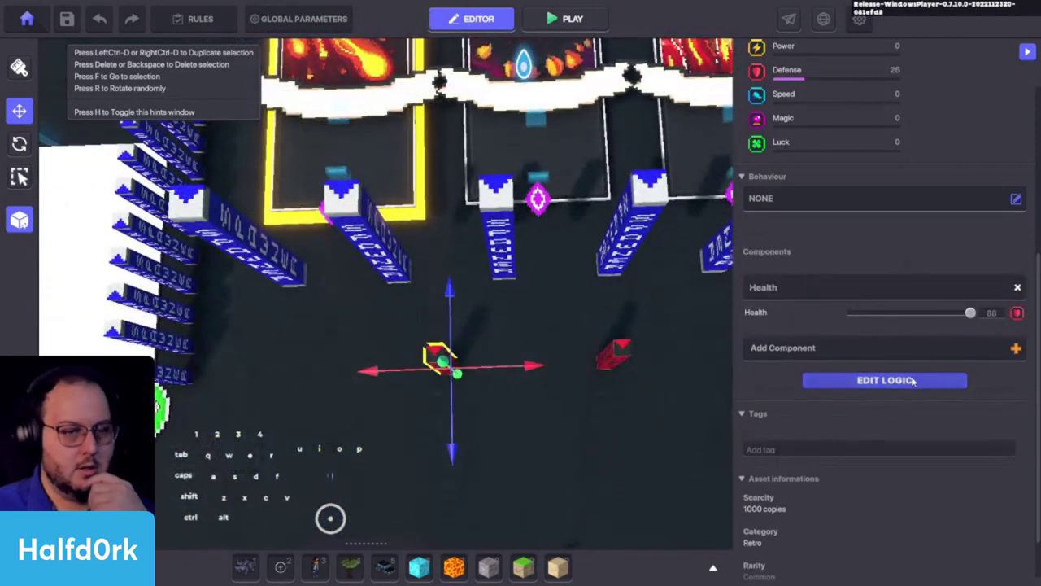
pyautogui.click(914, 380)
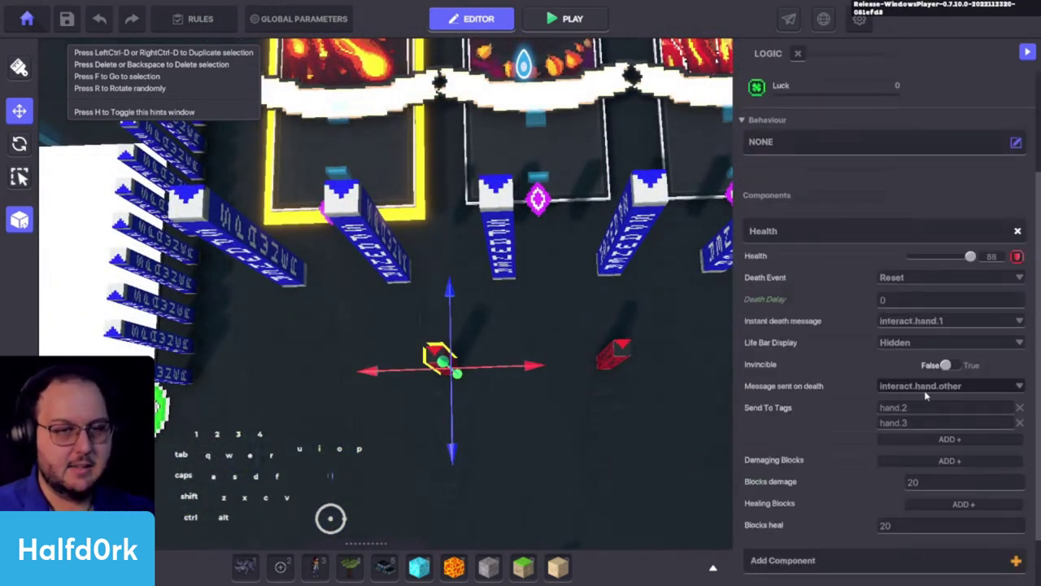
# Duplicate the yellow underglow beneath the Heat Spray card and place the copy beneath the Bug Bite card.
pyautogui.press('w')
pyautogui.click(412, 362)
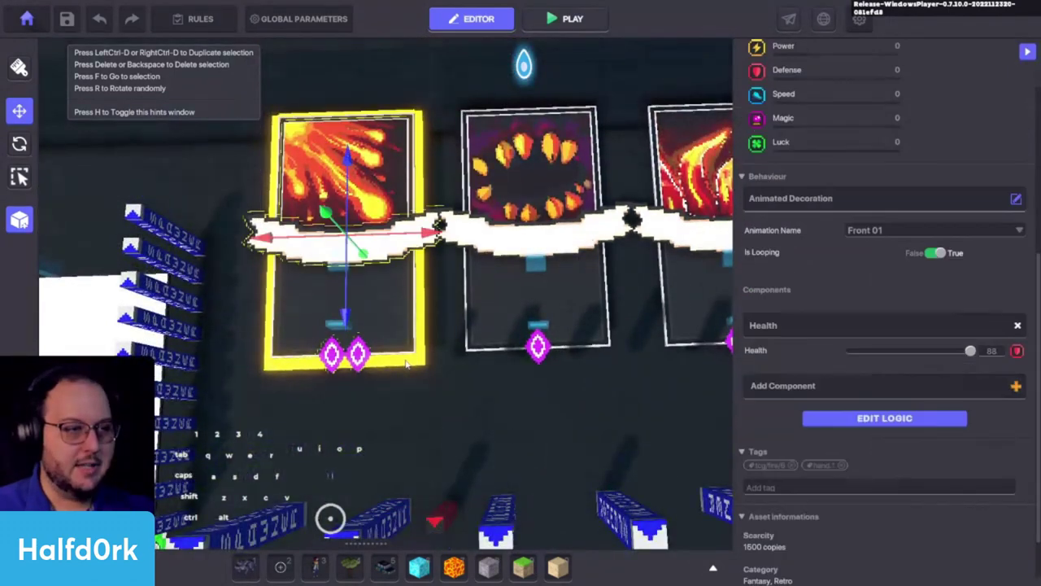
pyautogui.keyDown('alt'); pyautogui.moveTo(433, 314); pyautogui.dragTo(402, 223); pyautogui.keyUp('alt')
pyautogui.press('w')
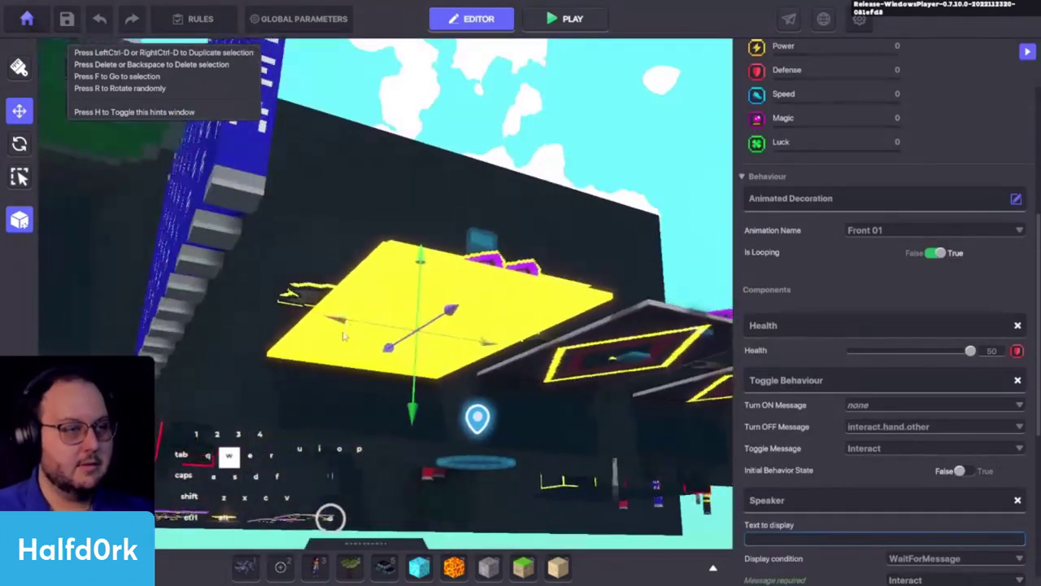
pyautogui.click(307, 384)
pyautogui.click(373, 344)
pyautogui.keyDown('alt'); pyautogui.moveTo(373, 344); pyautogui.dragTo(540, 434); pyautogui.keyUp('alt')
pyautogui.press('s')
pyautogui.press('s')
pyautogui.hotkey('ctrl', 'd')
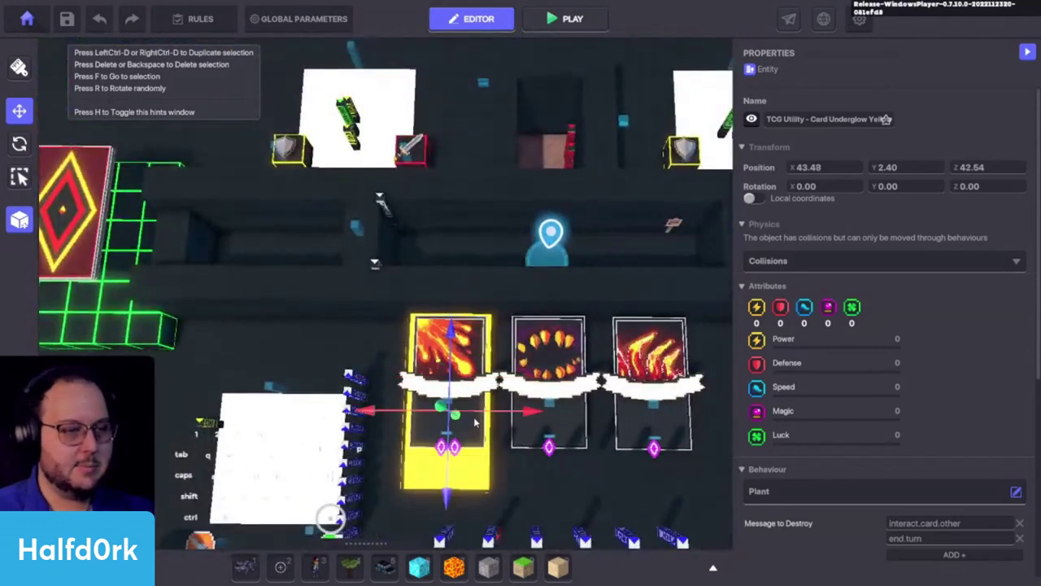
pyautogui.moveTo(474, 433); pyautogui.dragTo(574, 400)
# Replace the hand.1 tag on the Bug Bite underglow with hand.2.
pyautogui.scroll(-3, 895, 439)
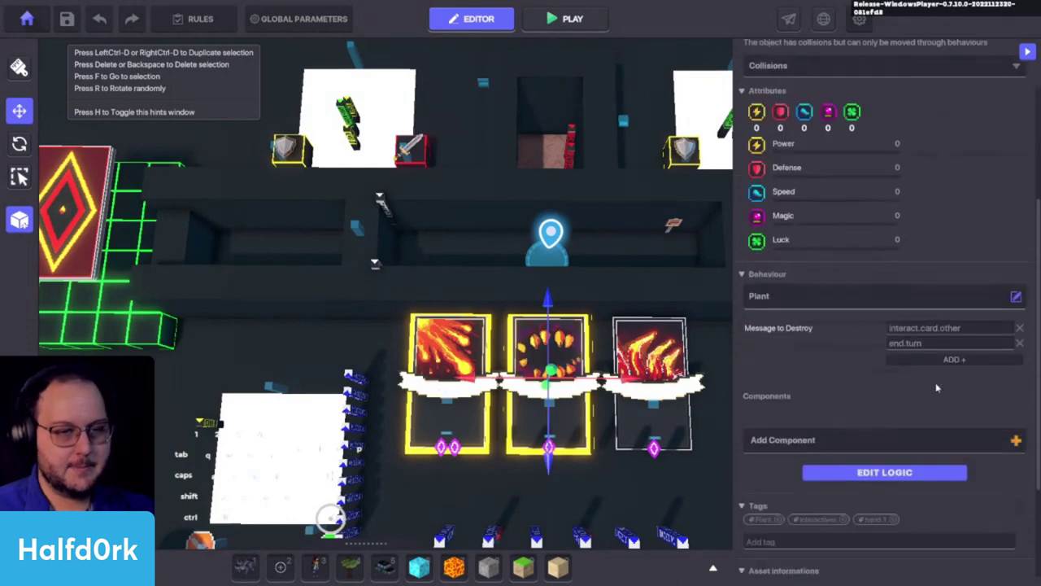
pyautogui.click(897, 534)
pyautogui.write('hand 2')
pyautogui.press('Return')
# Duplicate the Bug Bite underglow and align the copy beneath the Blaze Spikes card.
pyautogui.hotkey('ctrl', 'd')
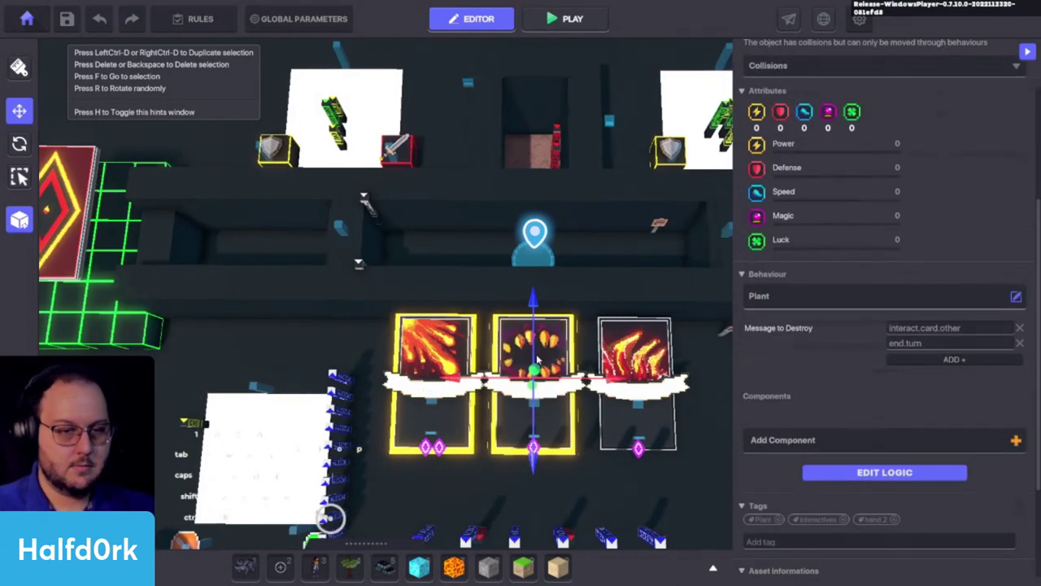
pyautogui.moveTo(508, 405); pyautogui.dragTo(613, 412)
pyautogui.moveTo(626, 417); pyautogui.dragTo(604, 282, button='right')
pyautogui.press('w')
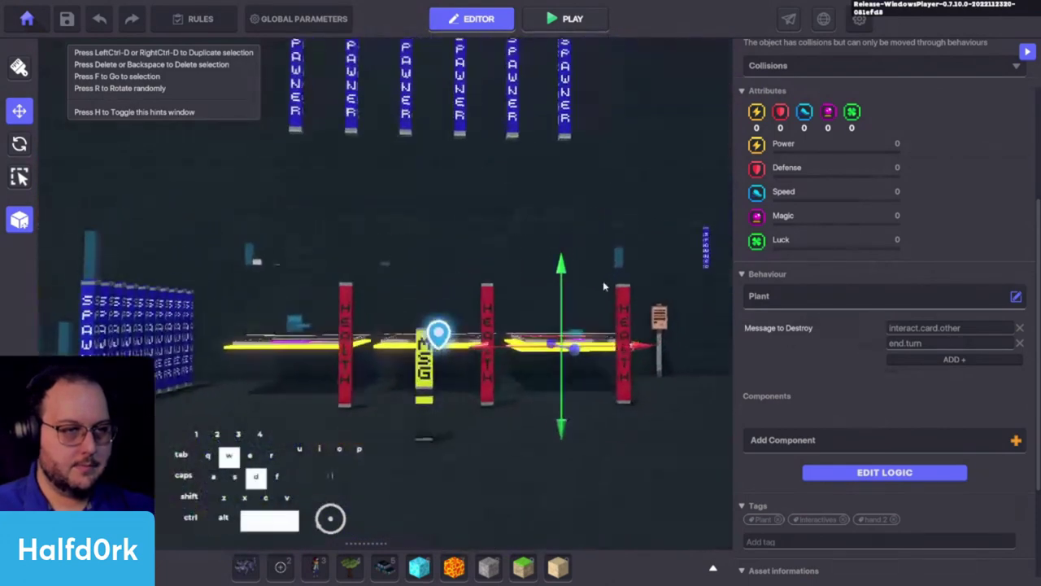
pyautogui.moveTo(603, 381); pyautogui.dragTo(610, 382)
pyautogui.keyDown('alt'); pyautogui.moveTo(604, 297); pyautogui.dragTo(535, 397); pyautogui.keyUp('alt')
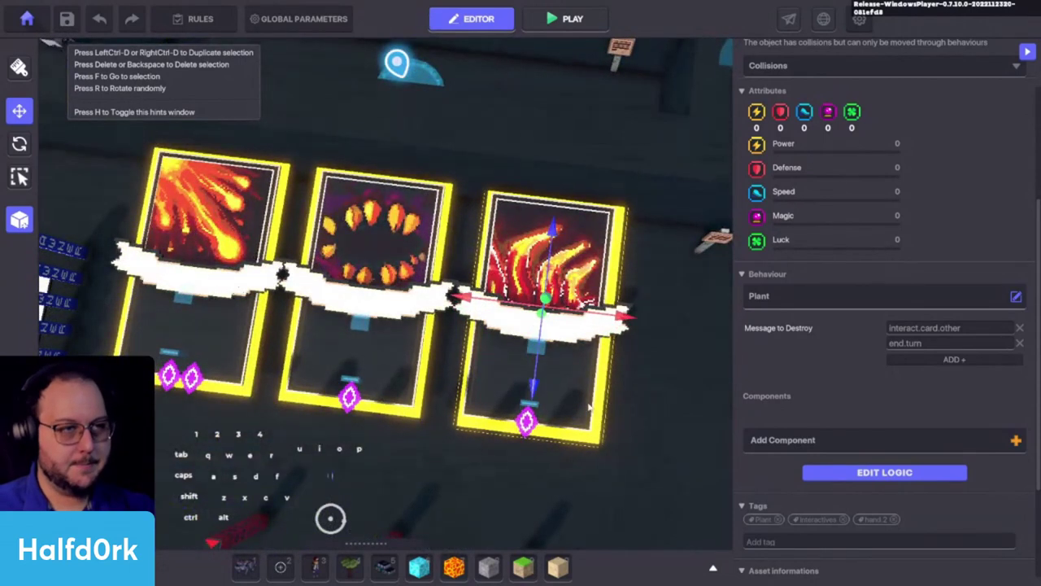
# Replace the hand.2 tag on the Blaze Spikes underglow with hand.3.
pyautogui.click(894, 520)
pyautogui.click(893, 540)
pyautogui.write('hand.3')
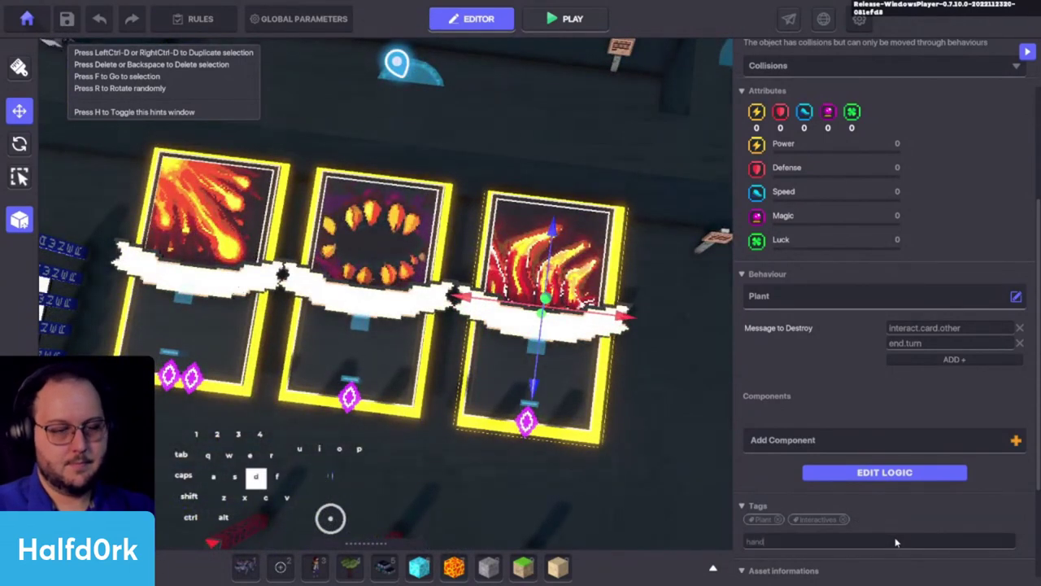
pyautogui.press('Return')
# Playtest the level and move the avatar along the hand cards to check whether the other underglows are removed.
pyautogui.press('Tab')
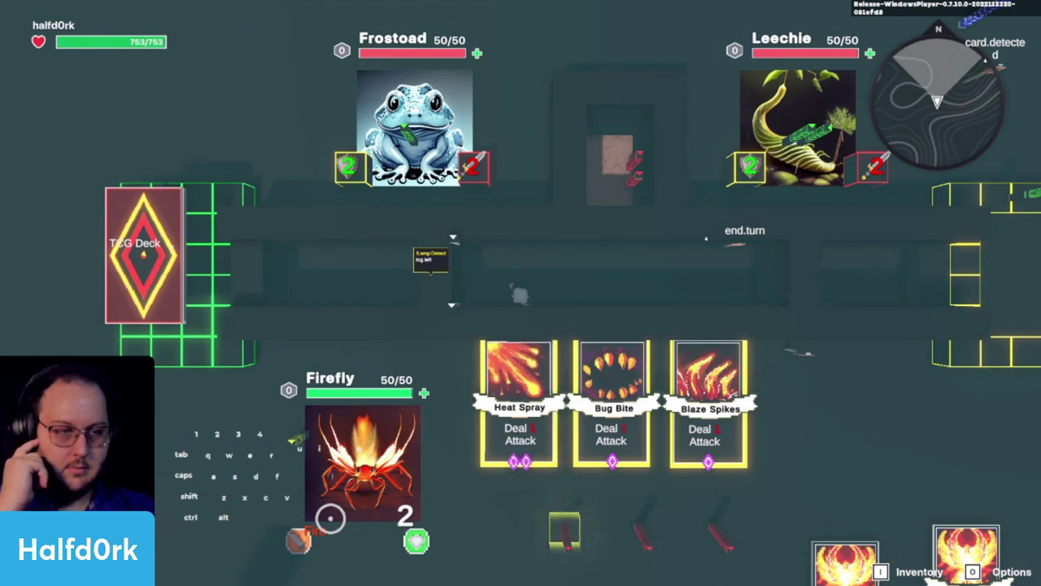
pyautogui.press('d')
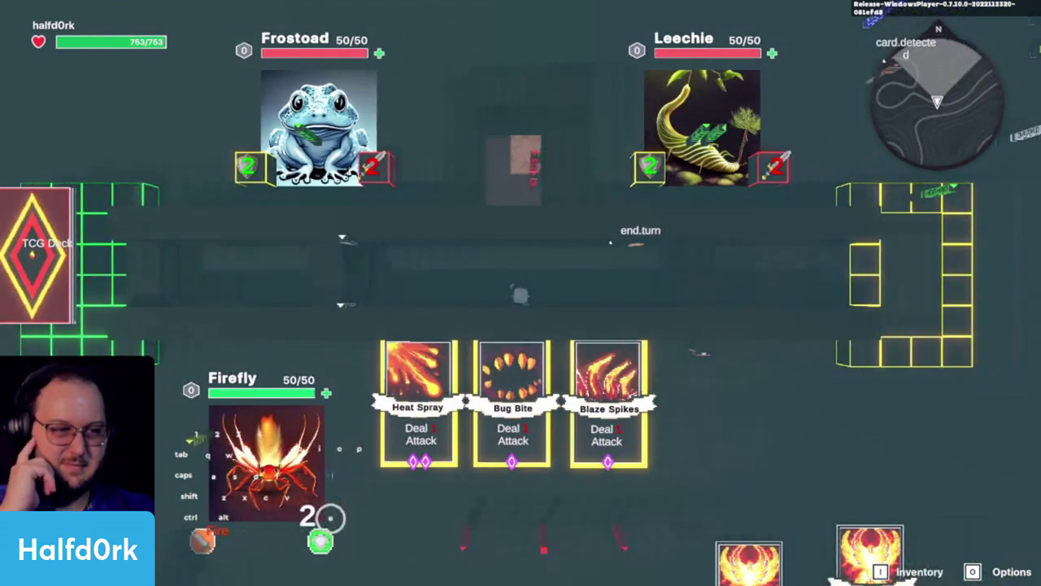
pyautogui.press('Escape')
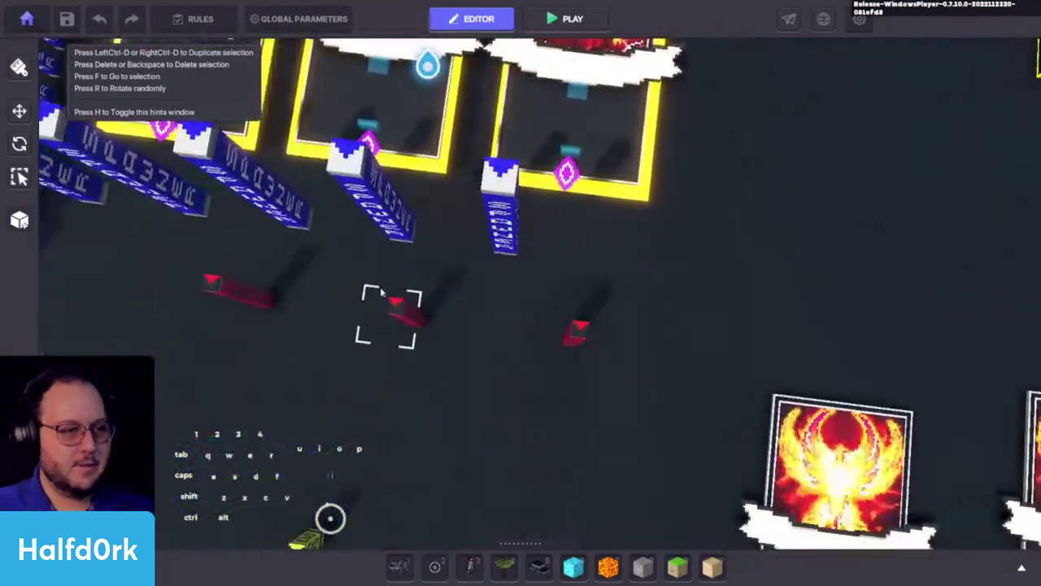
# Examine the second health block's death messages and target tags in its logic, widening the properties area to read them.
pyautogui.click(397, 305)
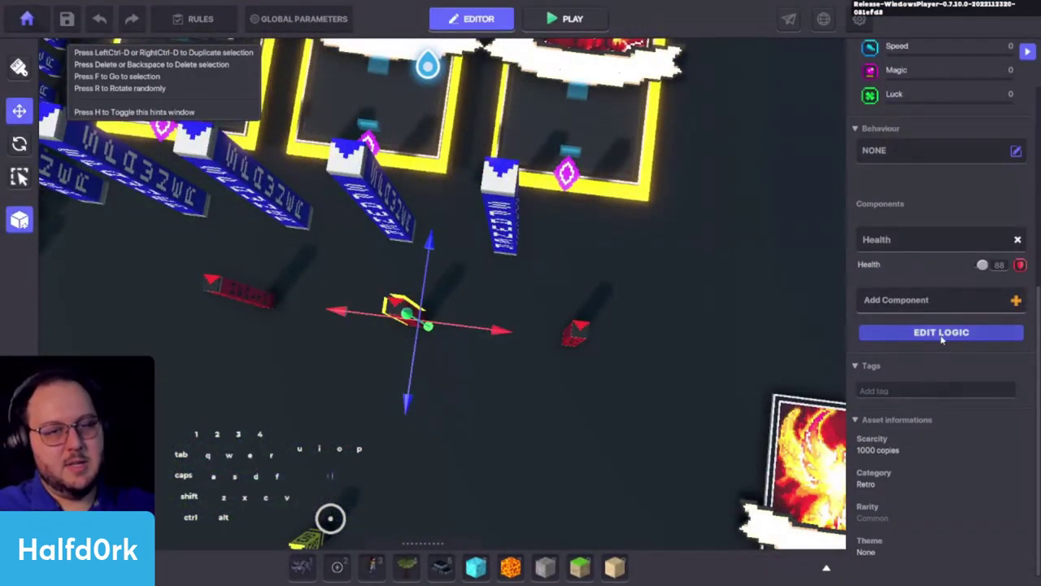
pyautogui.click(942, 331)
pyautogui.scroll(-3, 916, 418)
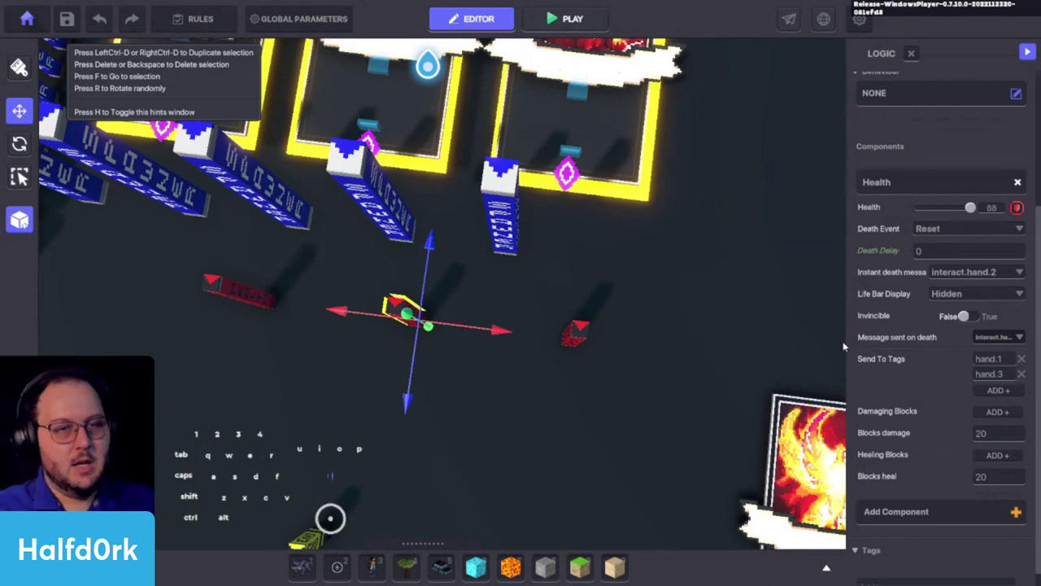
pyautogui.click(843, 343)
pyautogui.click(401, 313)
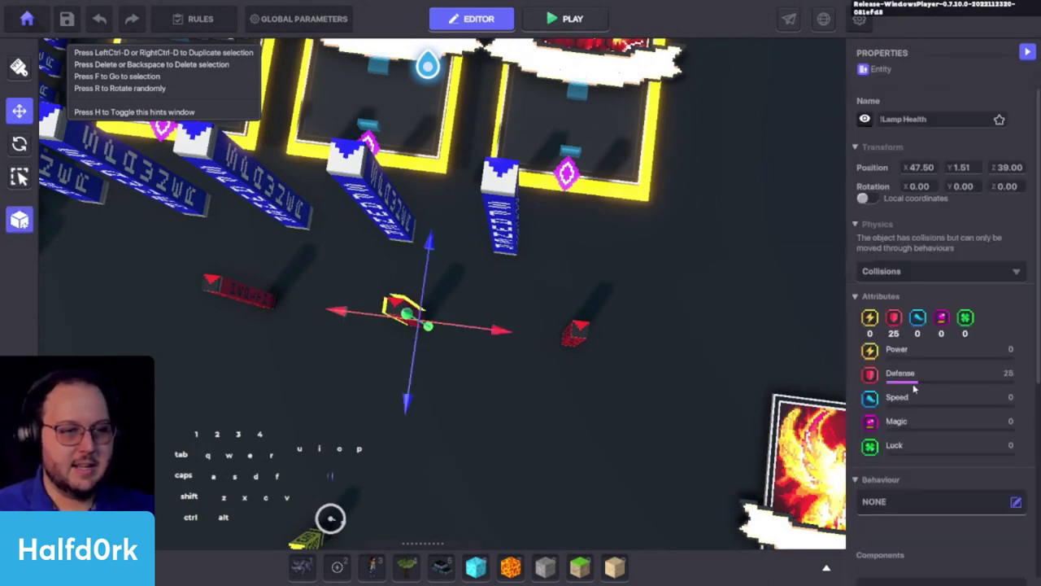
pyautogui.scroll(-4, 863, 467)
pyautogui.click(903, 333)
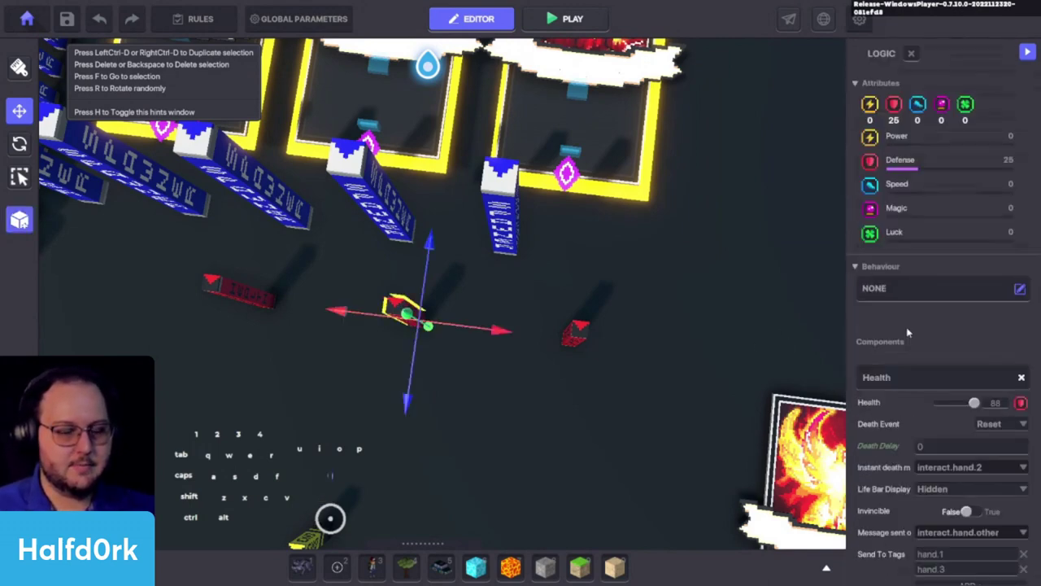
pyautogui.moveTo(848, 366); pyautogui.dragTo(657, 357)
pyautogui.scroll(-3, 842, 329)
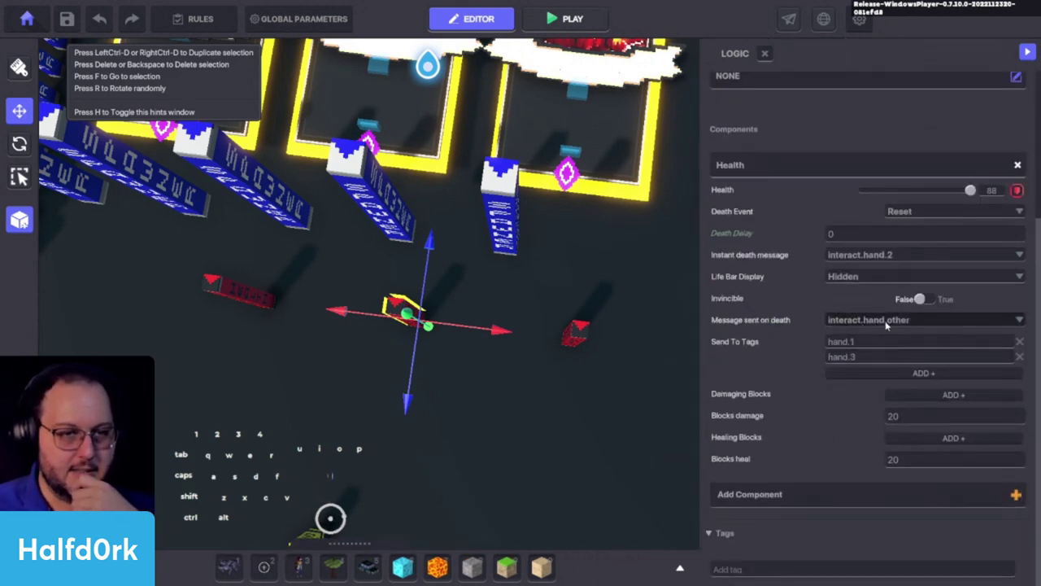
# Set the Blaze Spikes underglow's first Message to Destroy entry to interact.hand.other and copy that text.
pyautogui.click(647, 199)
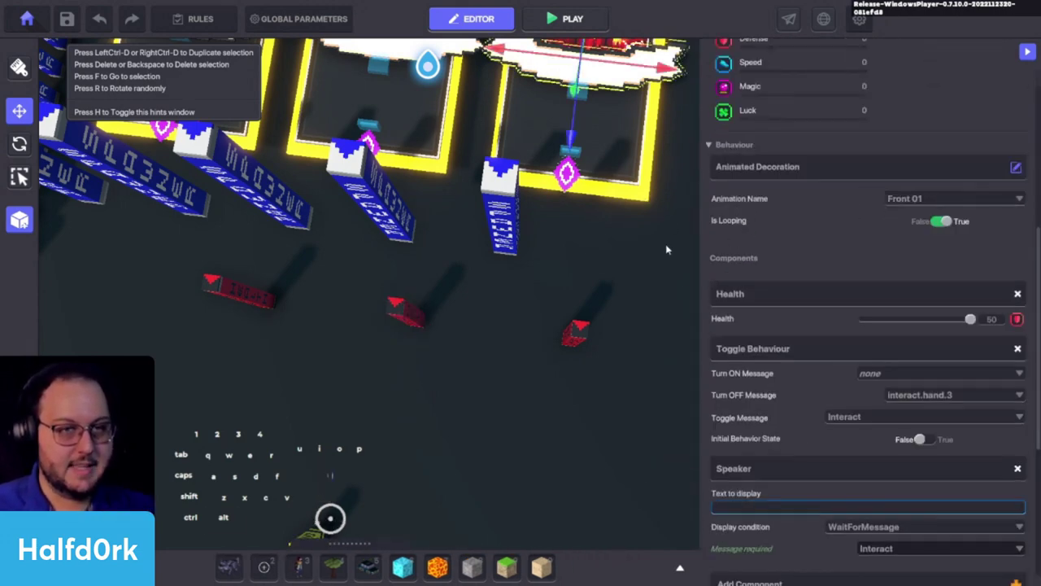
pyautogui.keyDown('alt'); pyautogui.moveTo(667, 249); pyautogui.dragTo(551, 134); pyautogui.keyUp('alt')
pyautogui.hotkey('shift', 'w')
pyautogui.click(551, 133)
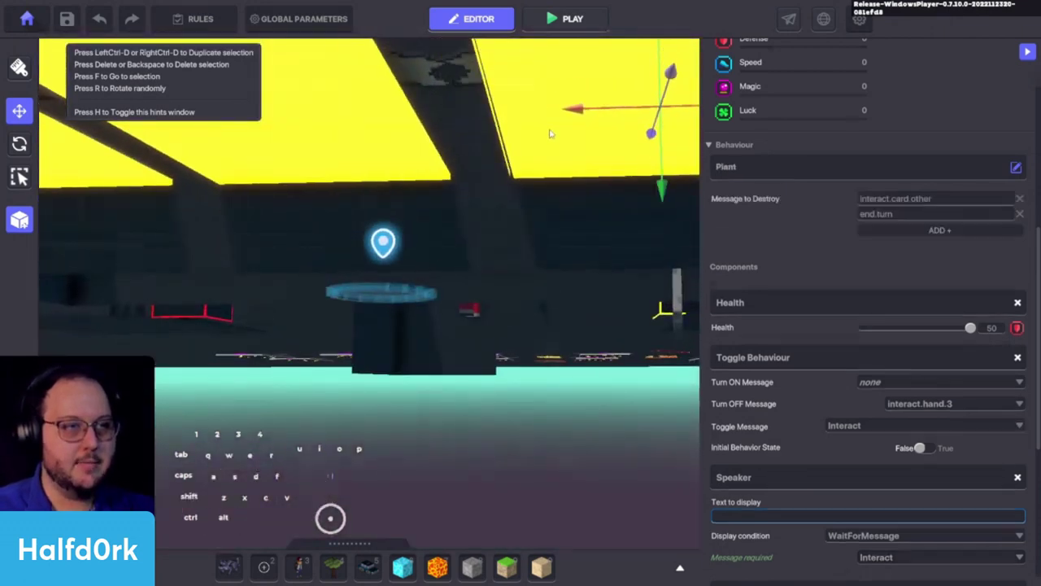
pyautogui.click(901, 204)
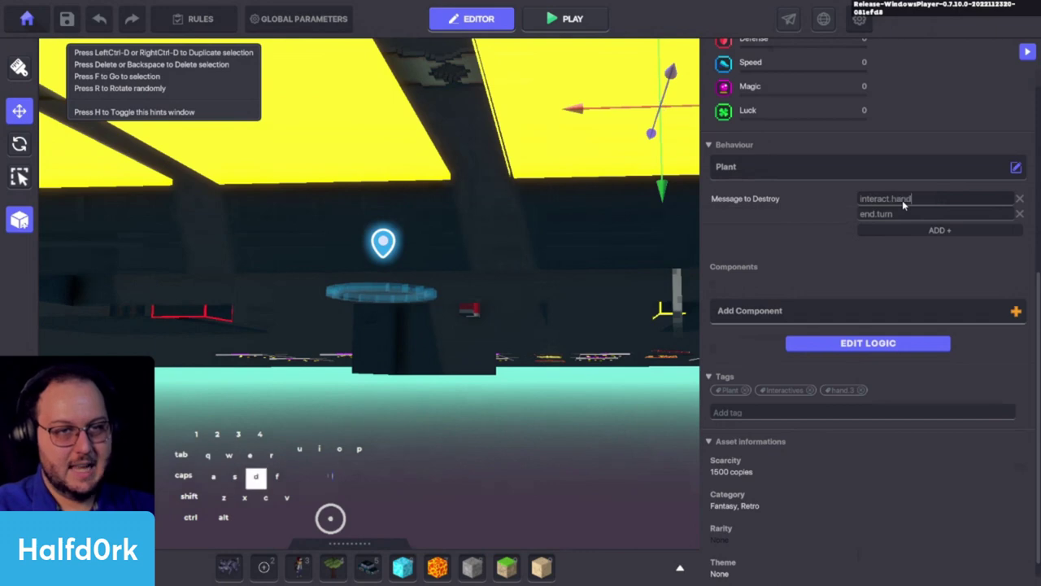
pyautogui.hotkey('ctrl', 'a')
pyautogui.hotkey('ctrl', 'c')
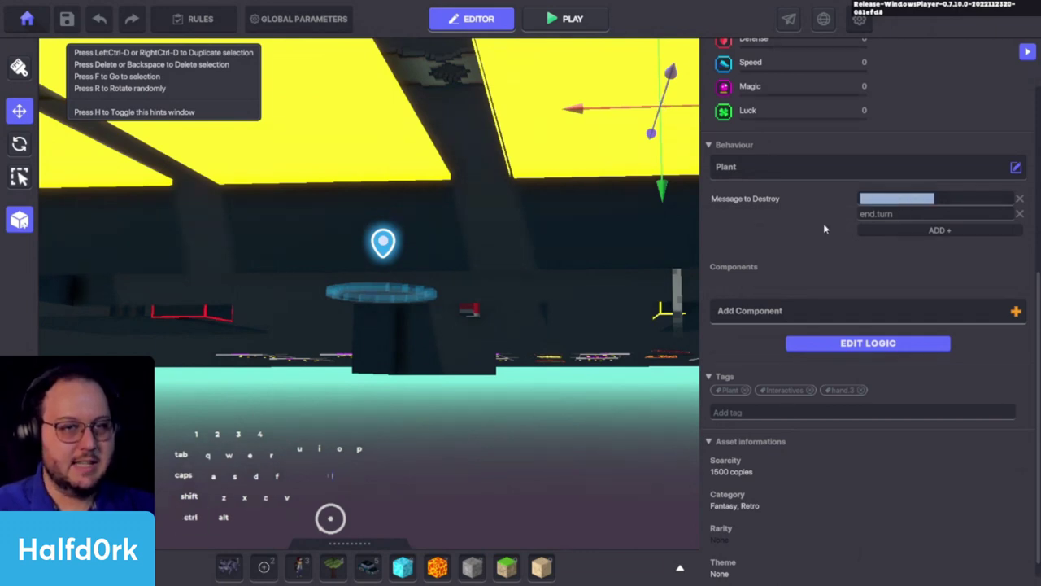
# Change the Bug Bite underglow's first Message to Destroy entry to the copied interact.hand.other.
pyautogui.click(823, 223)
pyautogui.click(345, 159)
pyautogui.click(933, 199)
pyautogui.hotkey('ctrl', 'v')
pyautogui.click(805, 249)
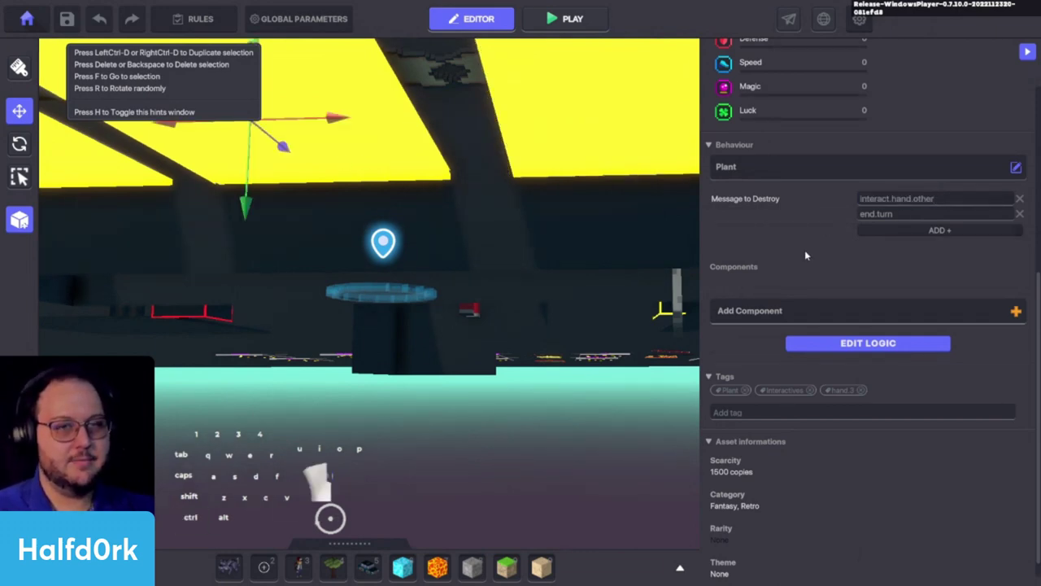
# Change the Heat Spray underglow's first Message to Destroy entry to the copied interact.hand.other.
pyautogui.press('a')
pyautogui.click(391, 149)
pyautogui.click(895, 201)
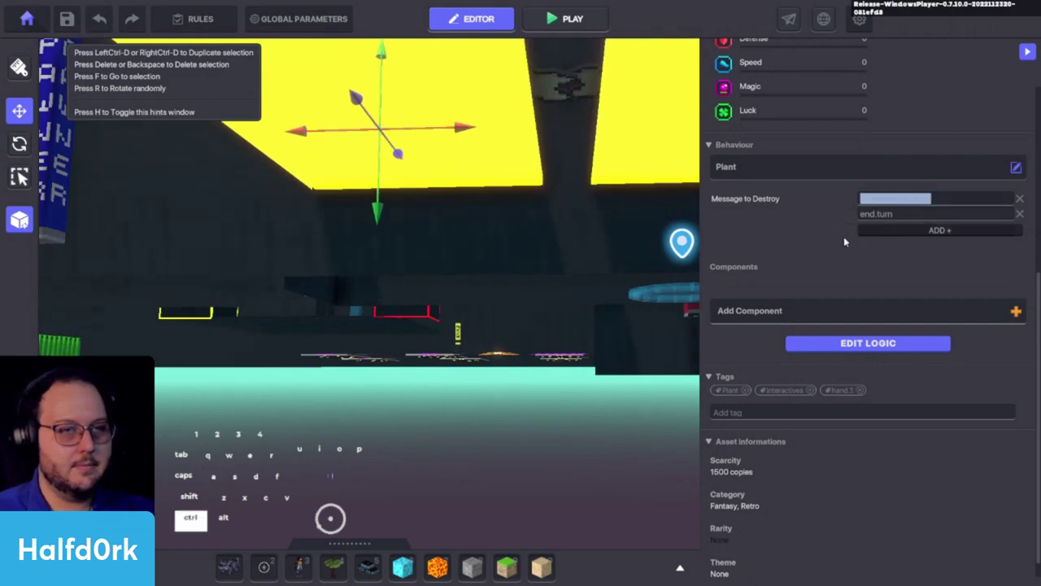
pyautogui.hotkey('ctrl', 'v')
pyautogui.click(791, 263)
# Playtest the level again, moving the avatar back and forth along the hand cards to test the corrected destroy messages.
pyautogui.press('p')
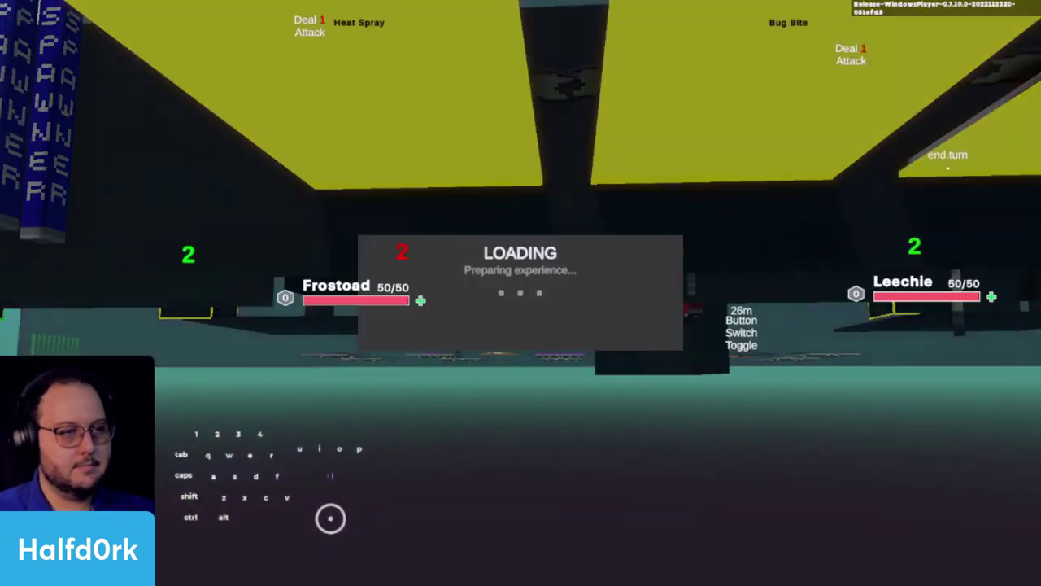
pyautogui.press('2')
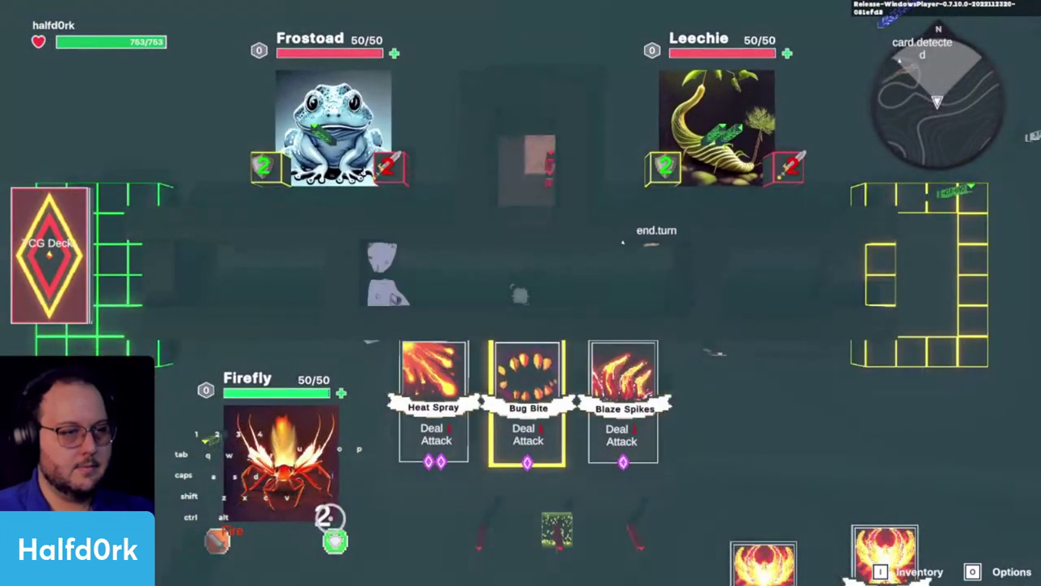
pyautogui.press('d')
pyautogui.press('d')
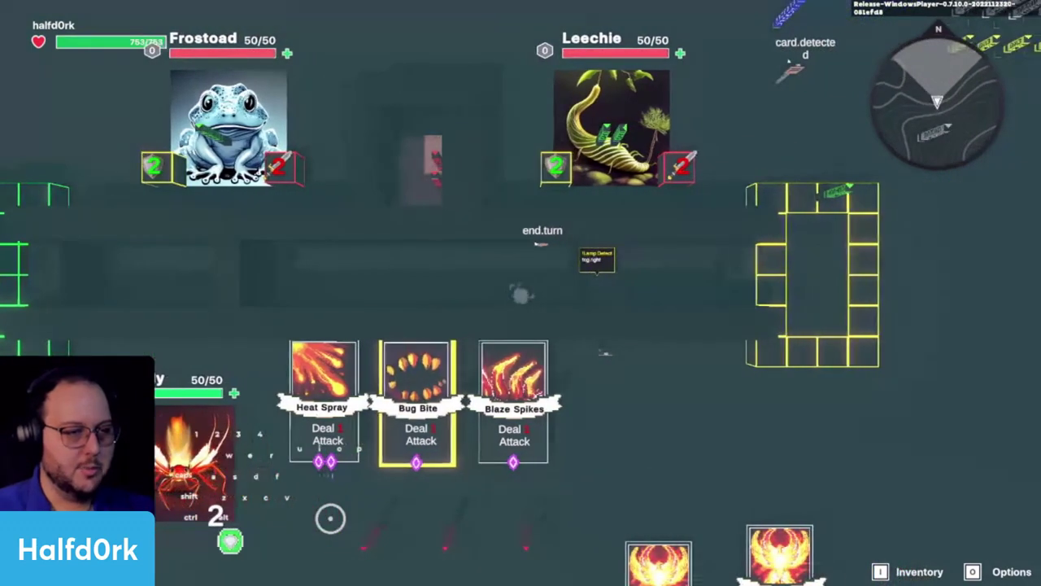
pyautogui.press('a')
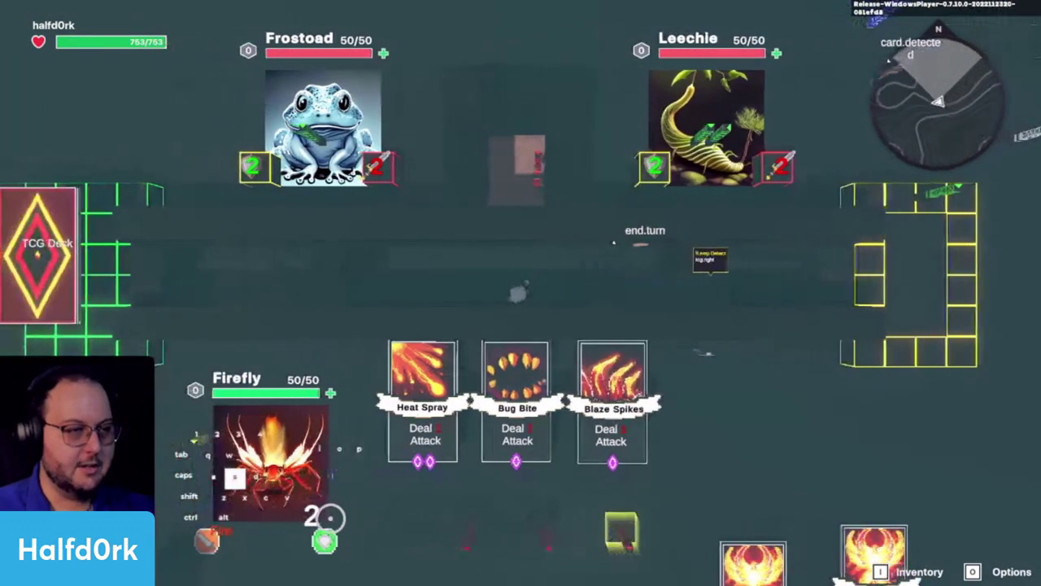
pyautogui.press('Escape')
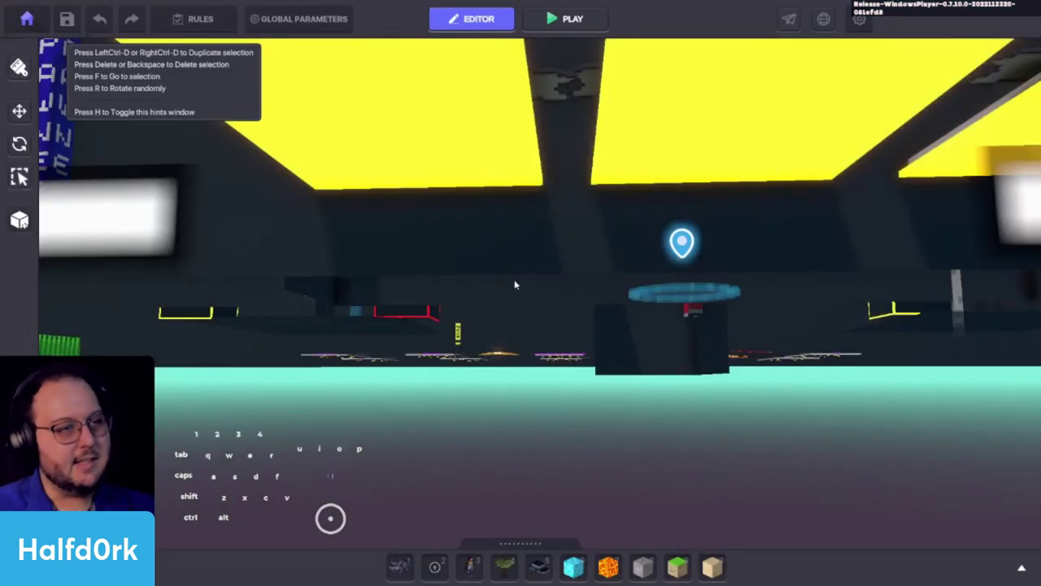
# Select the Heat Spray underglow, review its settings, and search the presets for "hand" before clearing the search.
pyautogui.click(479, 158)
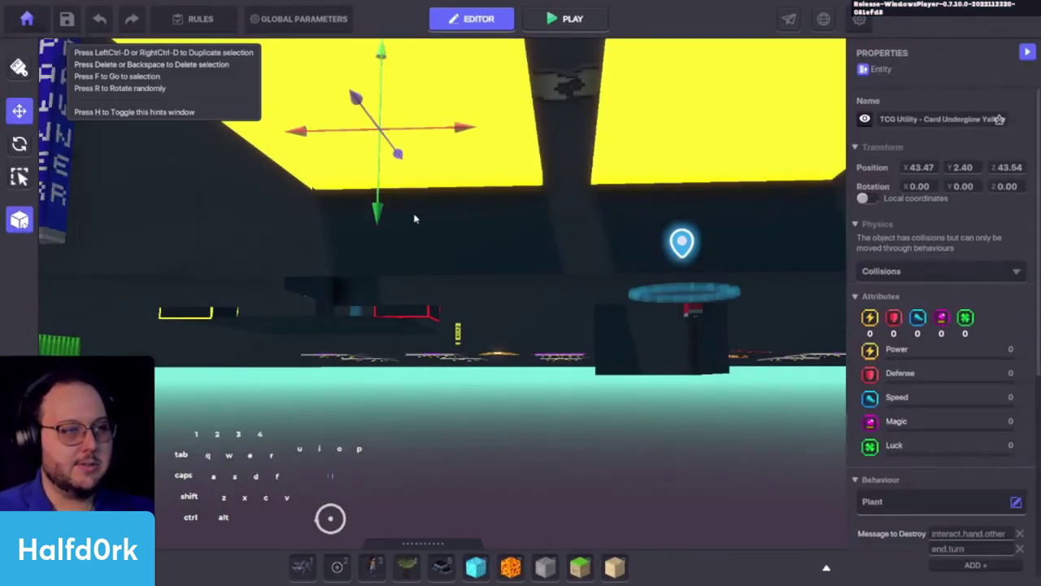
pyautogui.scroll(-3, 1013, 397)
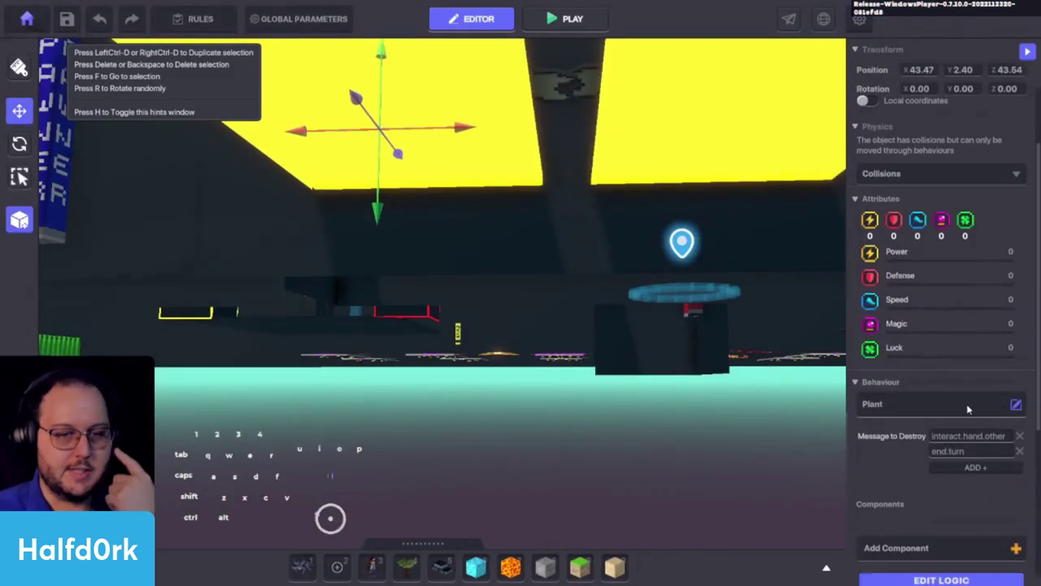
pyautogui.click(19, 220)
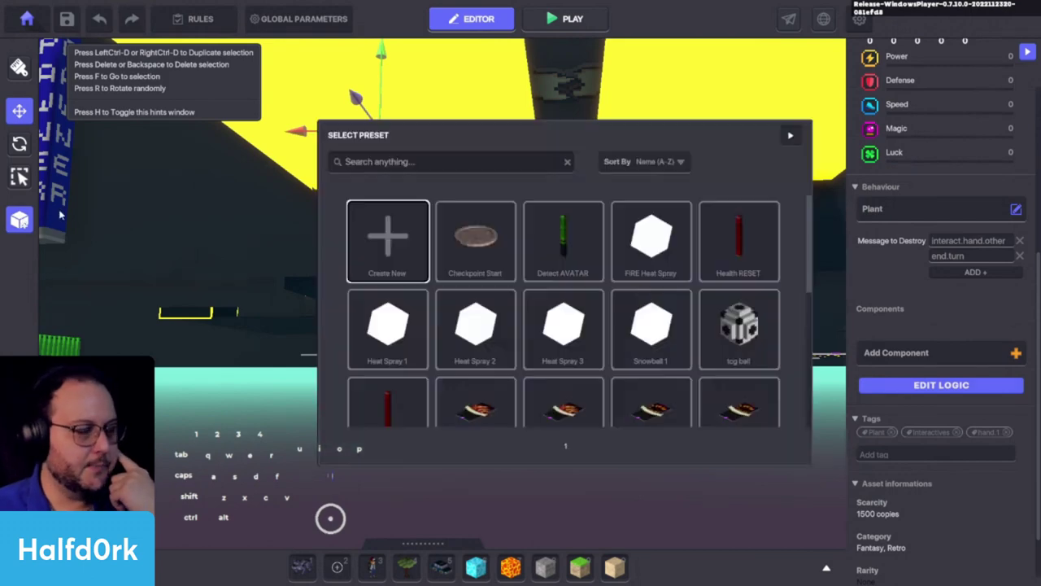
pyautogui.click(401, 162)
pyautogui.write('hand')
pyautogui.press('BackSpace')
pyautogui.press('BackSpace')
pyautogui.press('BackSpace')
pyautogui.press('BackSpace')
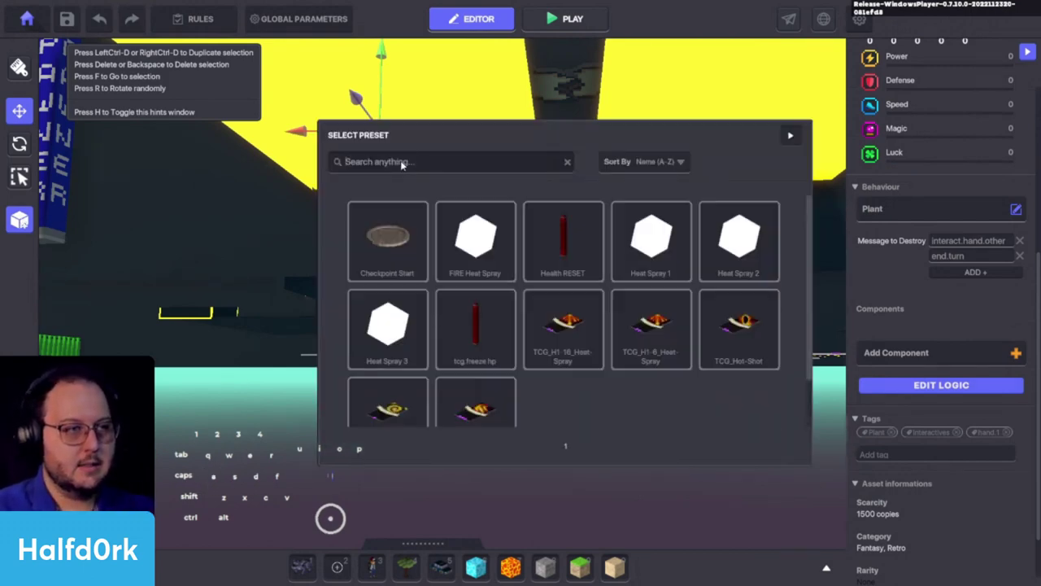
# Save the Heat Spray underglow as a new preset named card-glow-1.
pyautogui.click(403, 235)
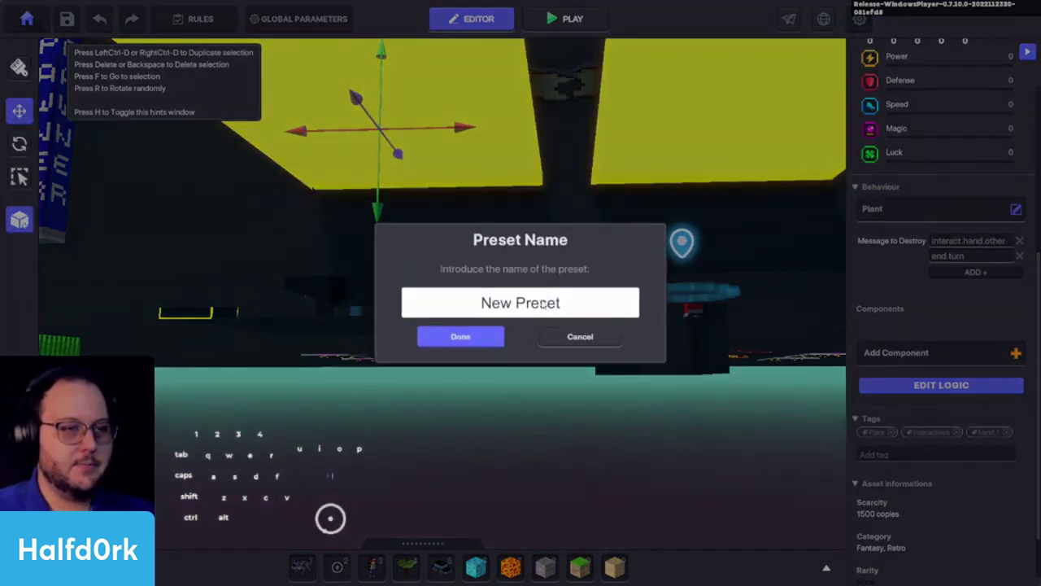
pyautogui.click(543, 305)
pyautogui.write('T')
pyautogui.press('BackSpace')
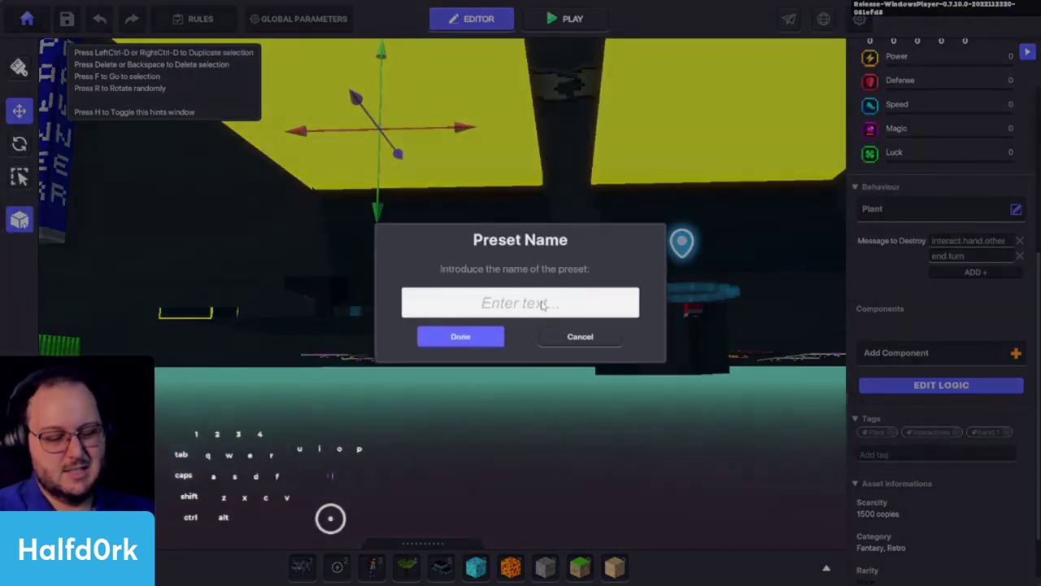
pyautogui.write('card-glow-1')
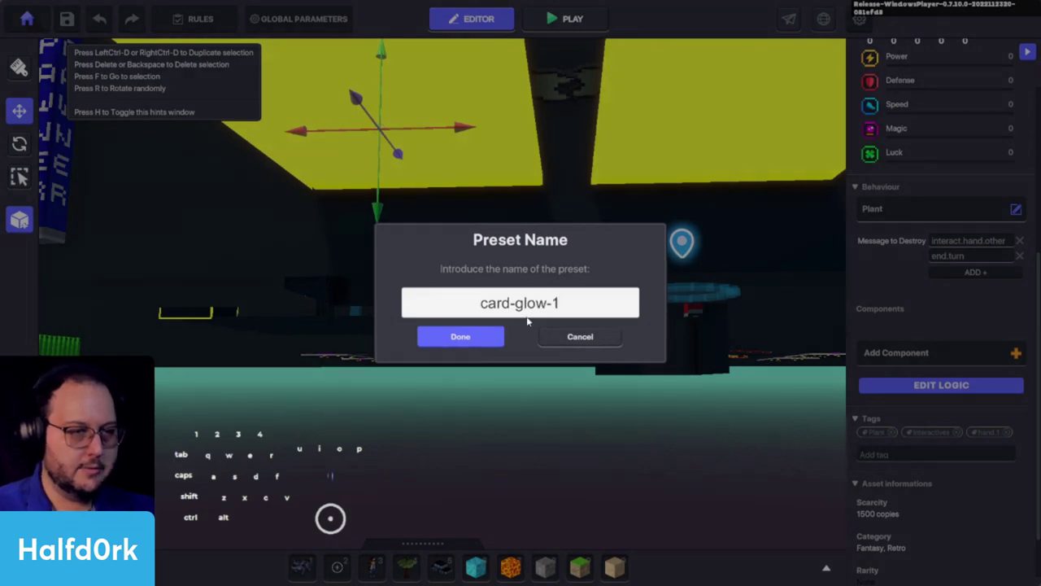
pyautogui.click(489, 336)
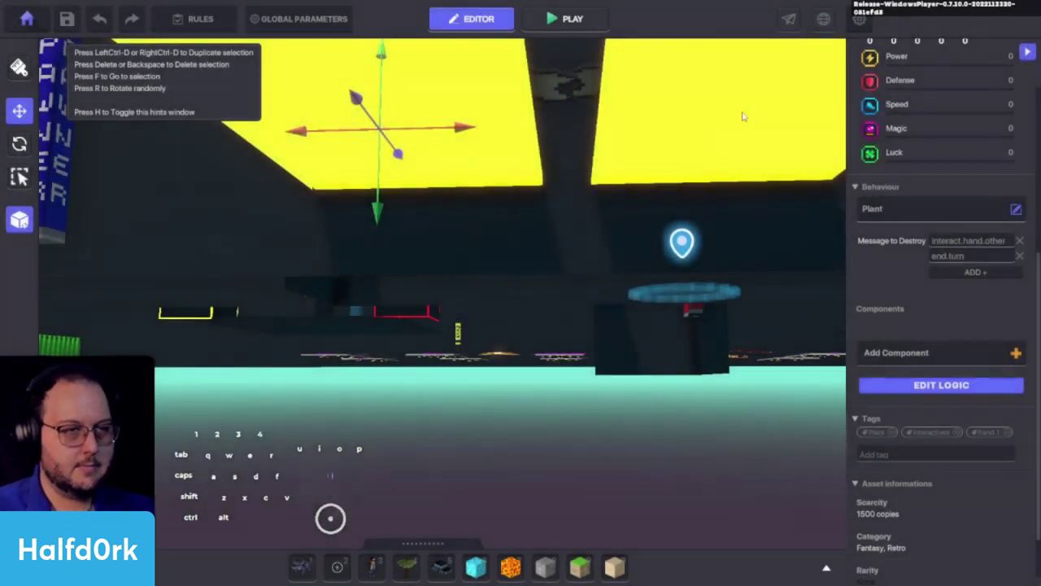
# Save the middle hand card's underglow, tagged hand.2, as a new preset named card-glow-2.
pyautogui.press('f')
pyautogui.click(20, 220)
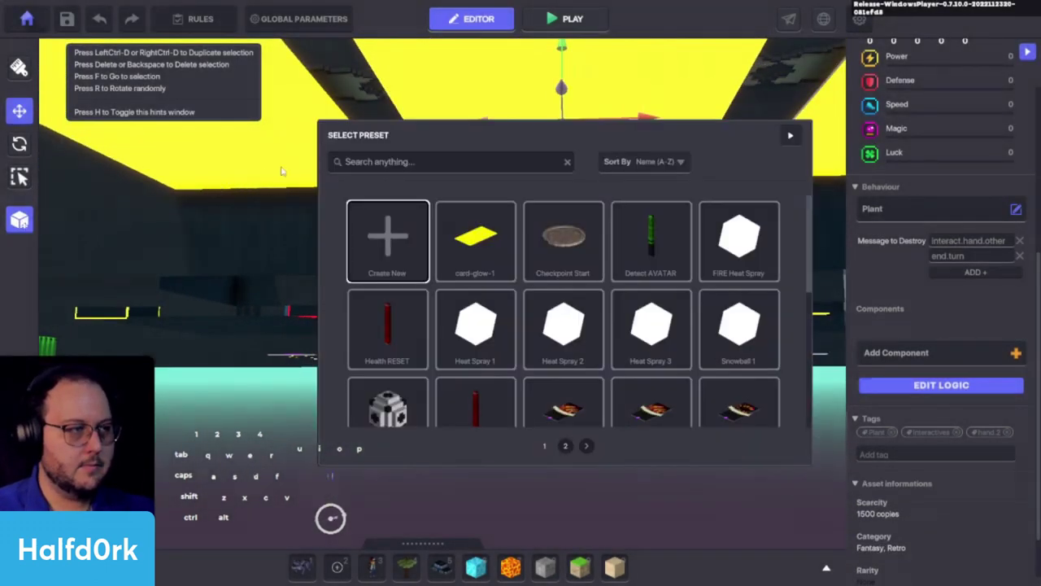
pyautogui.click(387, 239)
pyautogui.write('ca')
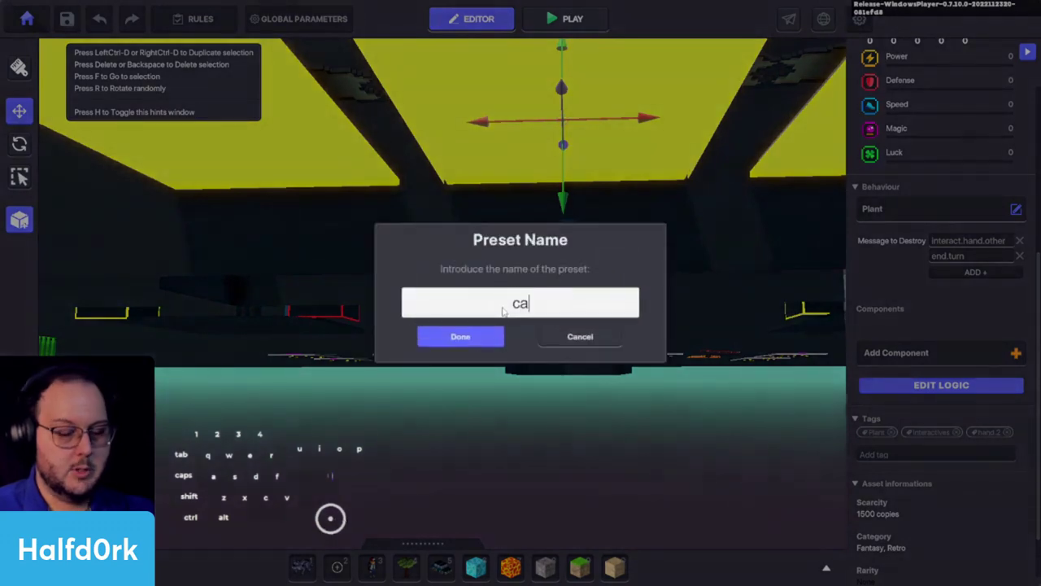
pyautogui.write('rd-glow-2')
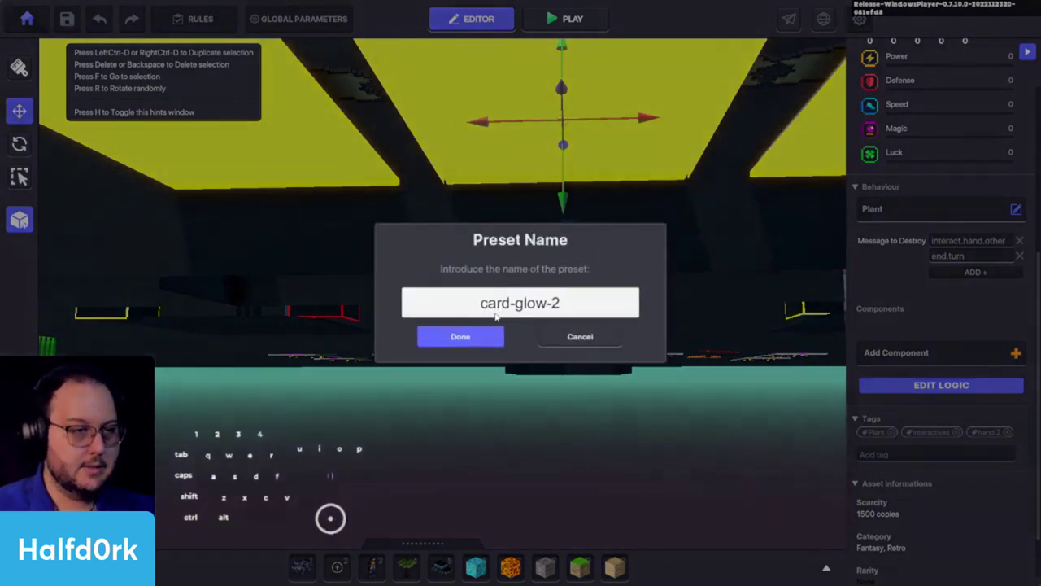
pyautogui.click(490, 332)
# Save the underglow of the third hand card, tagged hand.3, as a new preset named card-glow-3.
pyautogui.press('d')
pyautogui.click(574, 157)
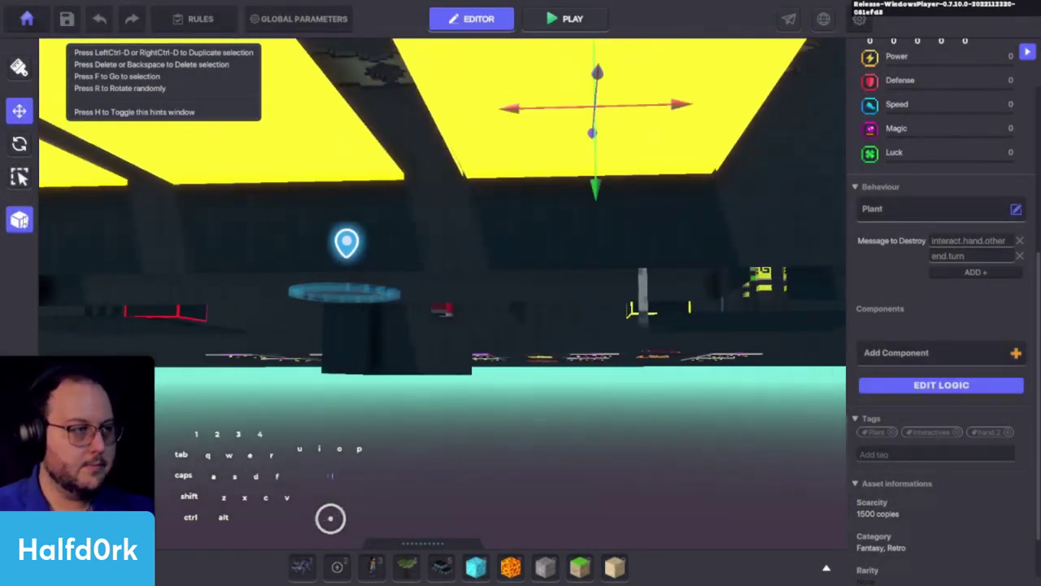
pyautogui.click(23, 216)
pyautogui.click(388, 221)
pyautogui.click(559, 301)
pyautogui.write('c')
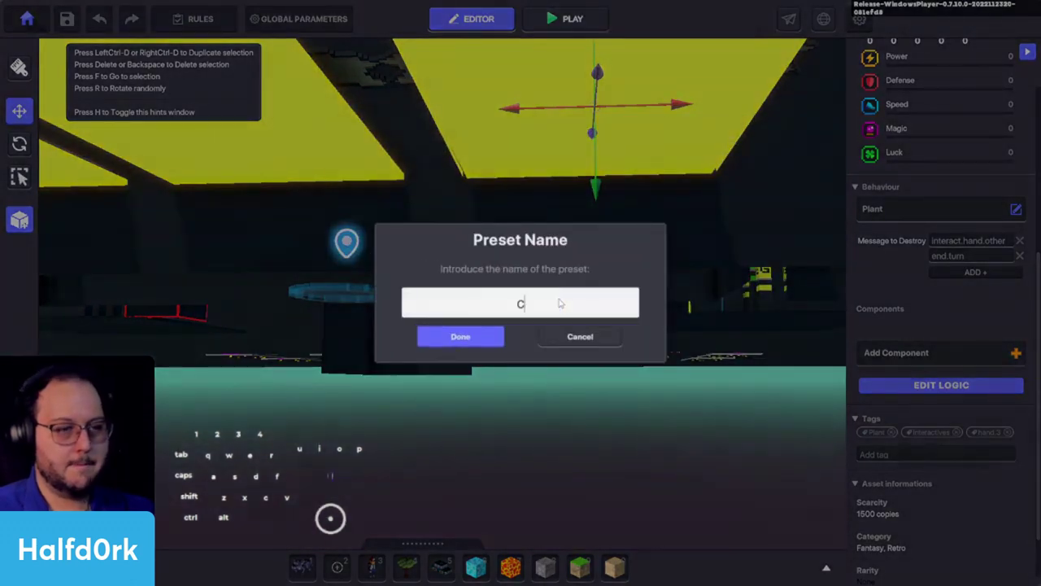
pyautogui.write('ard-glow-3')
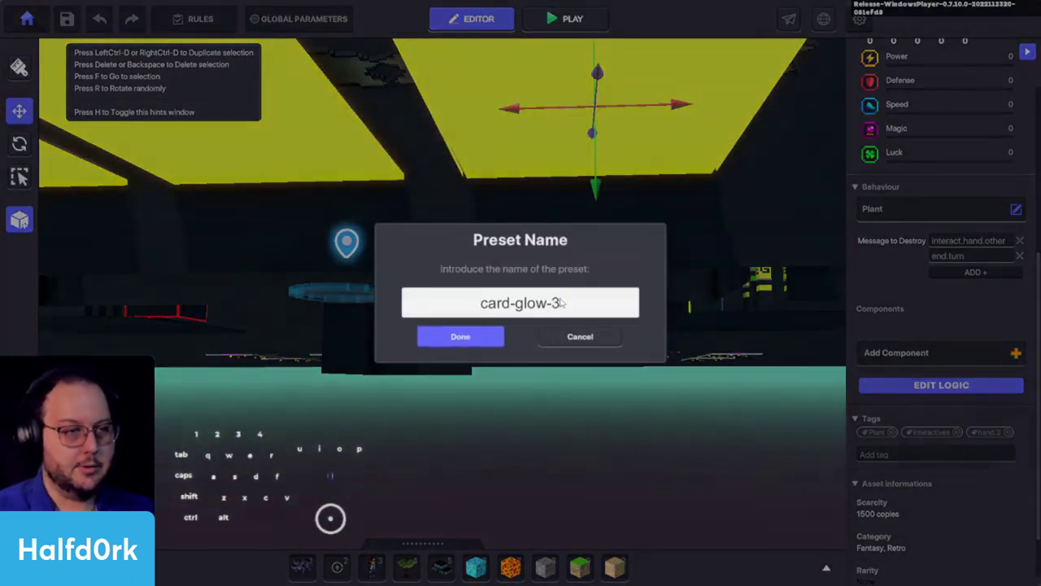
pyautogui.click(488, 335)
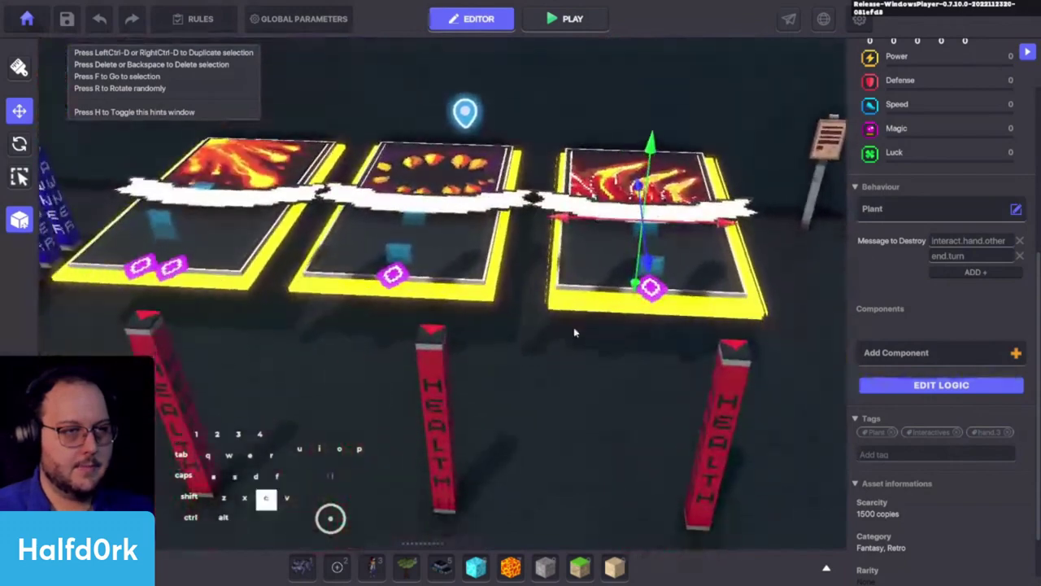
# Search the asset library for "spawn" and place one !Lamp Spawner beside the health pillar in front of the third hand card.
pyautogui.press('Tab')
pyautogui.click(166, 304)
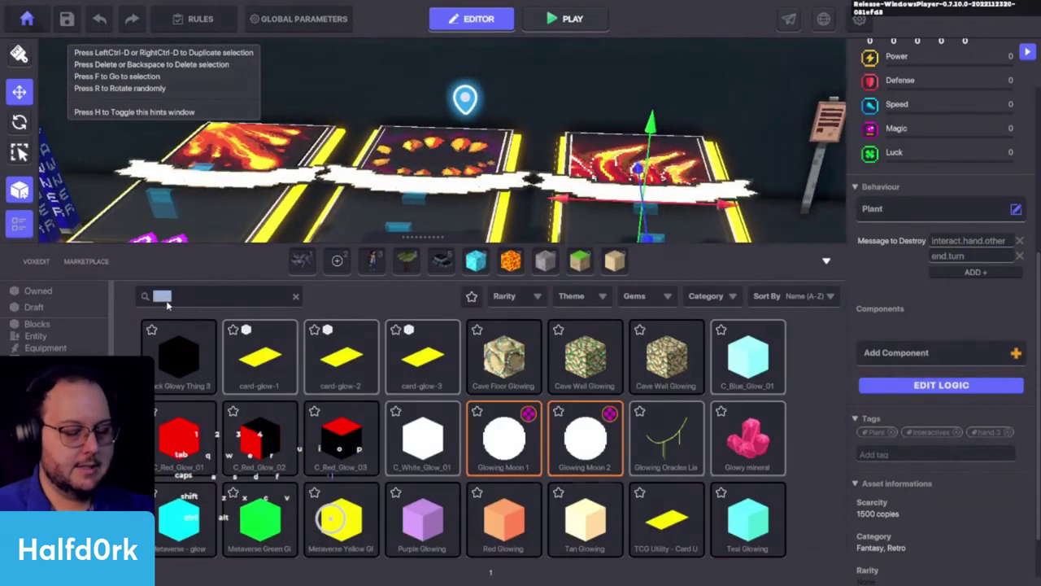
pyautogui.write('spawner')
pyautogui.click(181, 354)
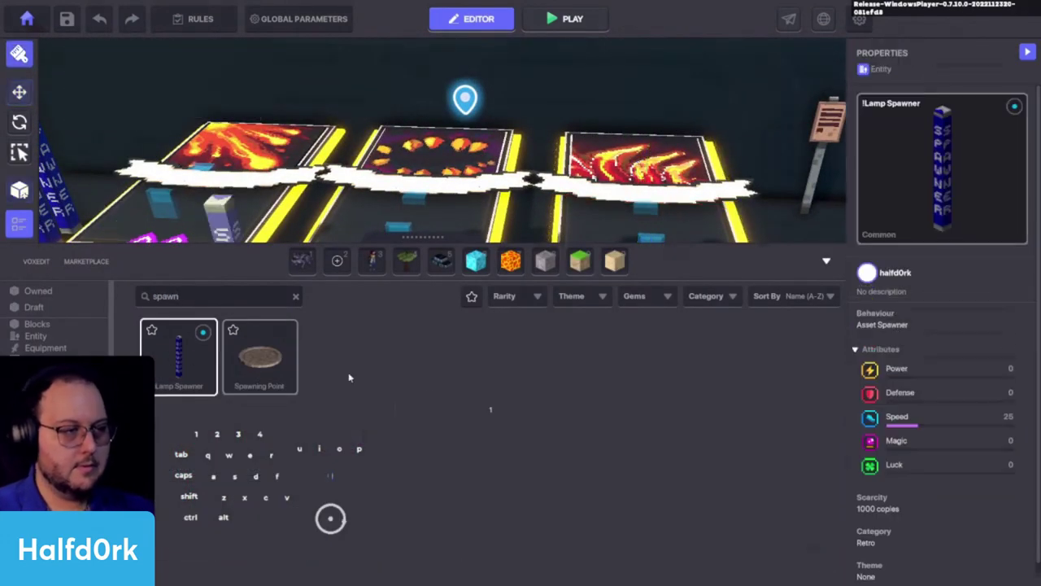
pyautogui.press('shift')
pyautogui.press('s')
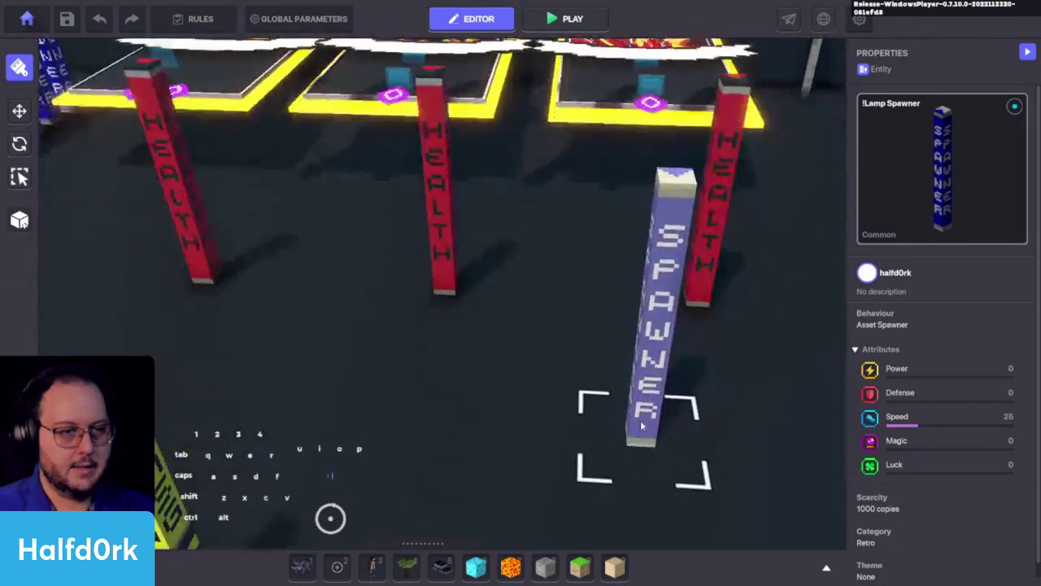
pyautogui.press('shift')
pyautogui.click(647, 346)
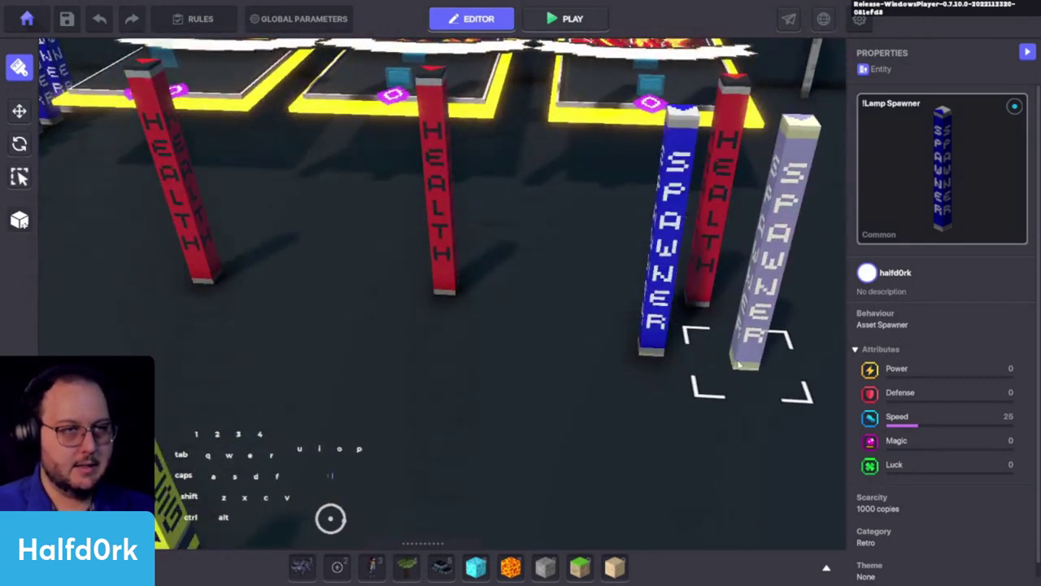
pyautogui.press('Escape')
pyautogui.click(625, 299)
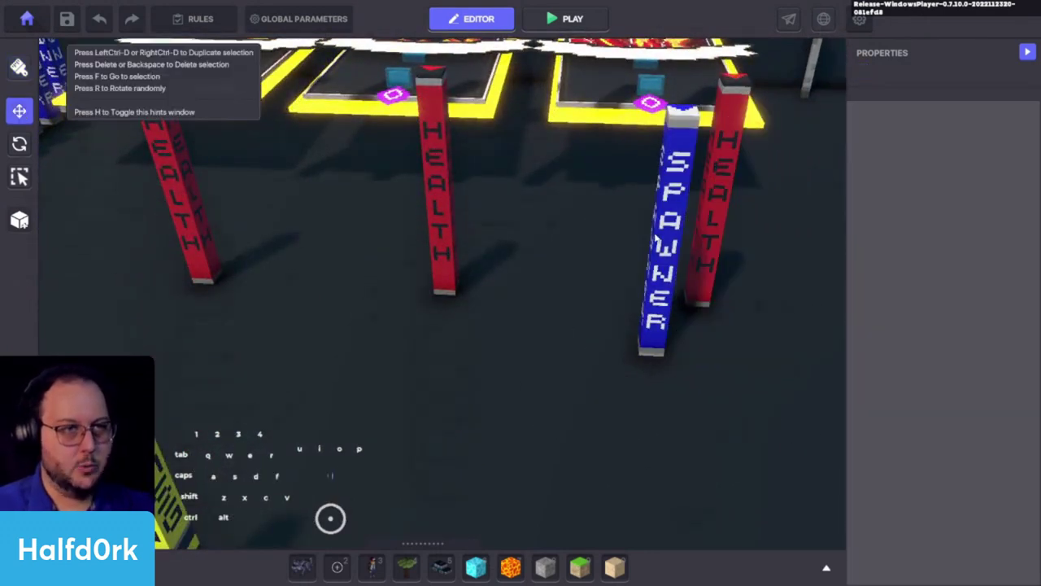
# Turn on Use Preset for the new spawner and assign it the card-glow-3 preset.
pyautogui.click(657, 236)
pyautogui.keyDown('alt'); pyautogui.moveTo(634, 230); pyautogui.dragTo(591, 230); pyautogui.keyUp('alt')
pyautogui.press('s')
pyautogui.press('space')
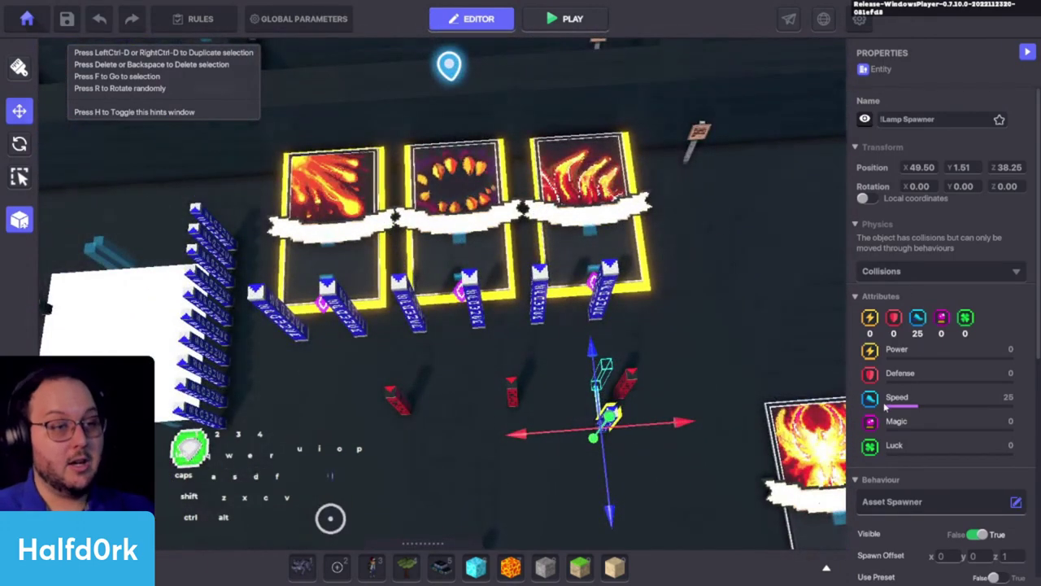
pyautogui.scroll(-3, 894, 415)
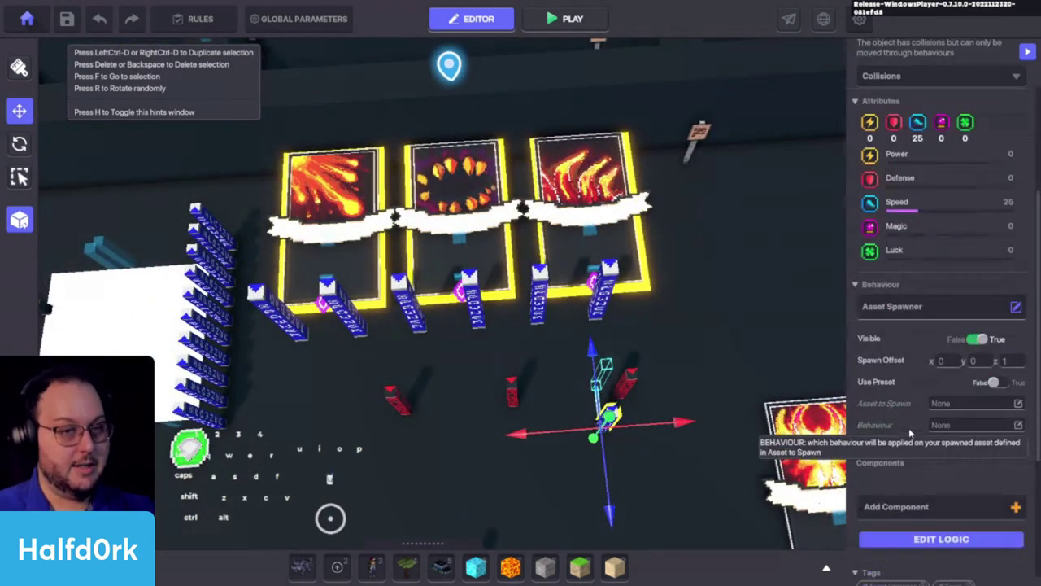
pyautogui.click(994, 382)
pyautogui.click(593, 236)
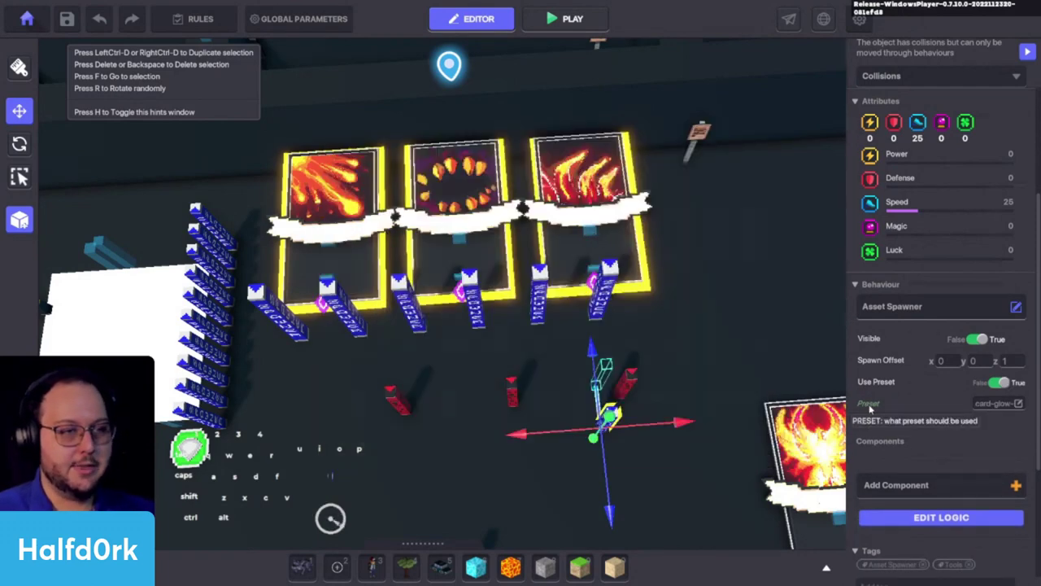
# Set the new spawner's Spawn Offset z to 4 so its spawn point lies over the third card.
pyautogui.moveTo(846, 406); pyautogui.dragTo(698, 396)
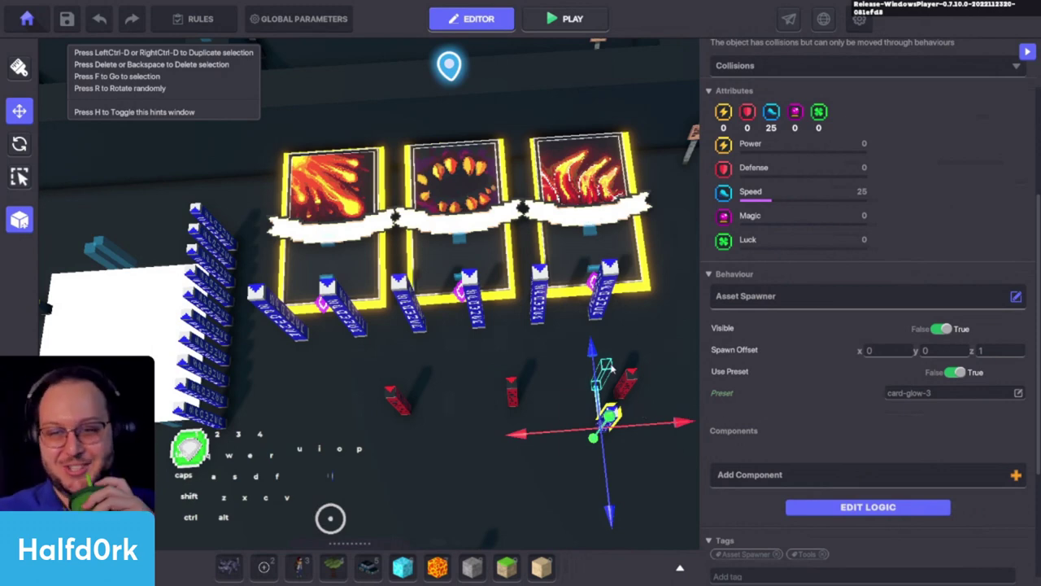
pyautogui.moveTo(603, 358); pyautogui.dragTo(543, 343, button='middle')
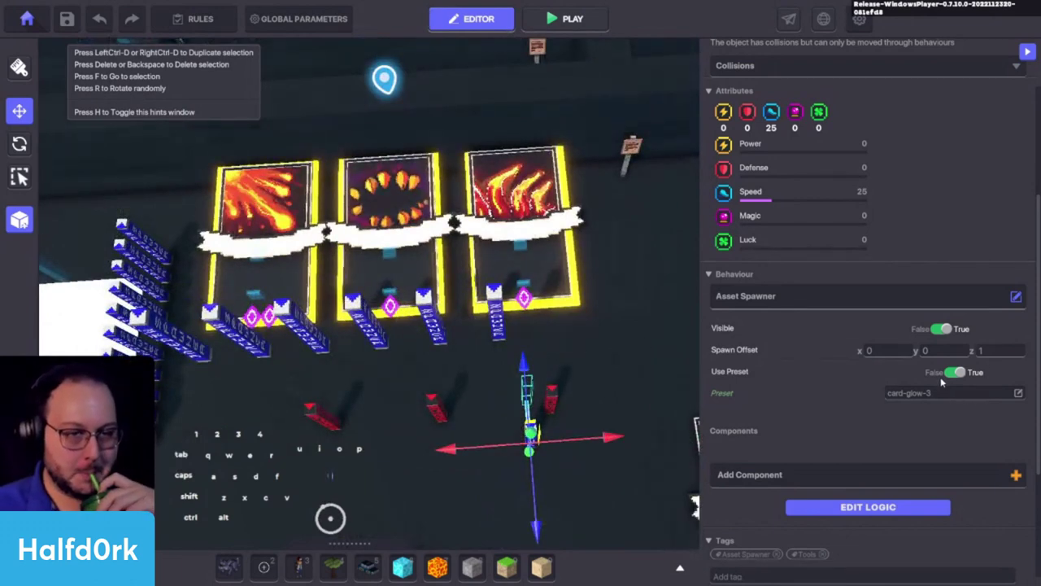
pyautogui.click(999, 354)
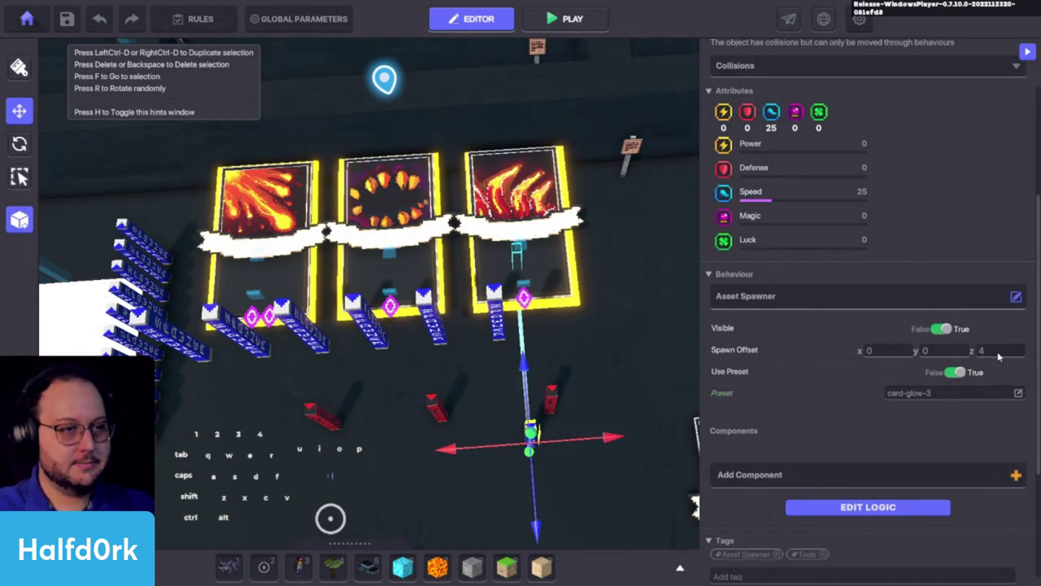
pyautogui.keyDown('shift'); pyautogui.moveTo(555, 457); pyautogui.dragTo(537, 334); pyautogui.keyUp('shift')
pyautogui.press('w')
pyautogui.press('space')
pyautogui.press('s')
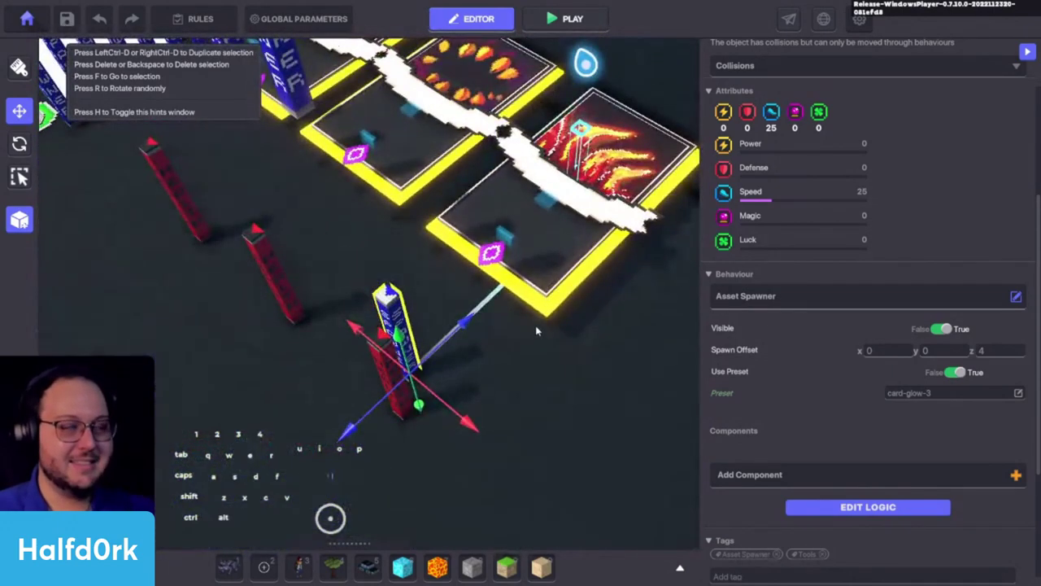
# In the spawner's logic, remove the Trigger and Spawn required messages and change the Interact one to interact.hand.3.
pyautogui.click(909, 510)
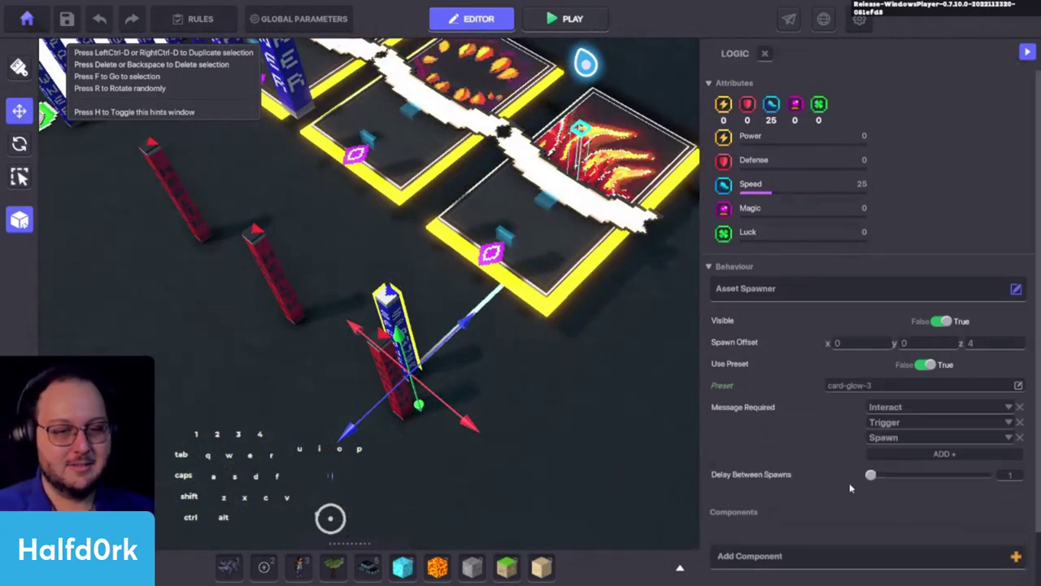
pyautogui.click(1020, 422)
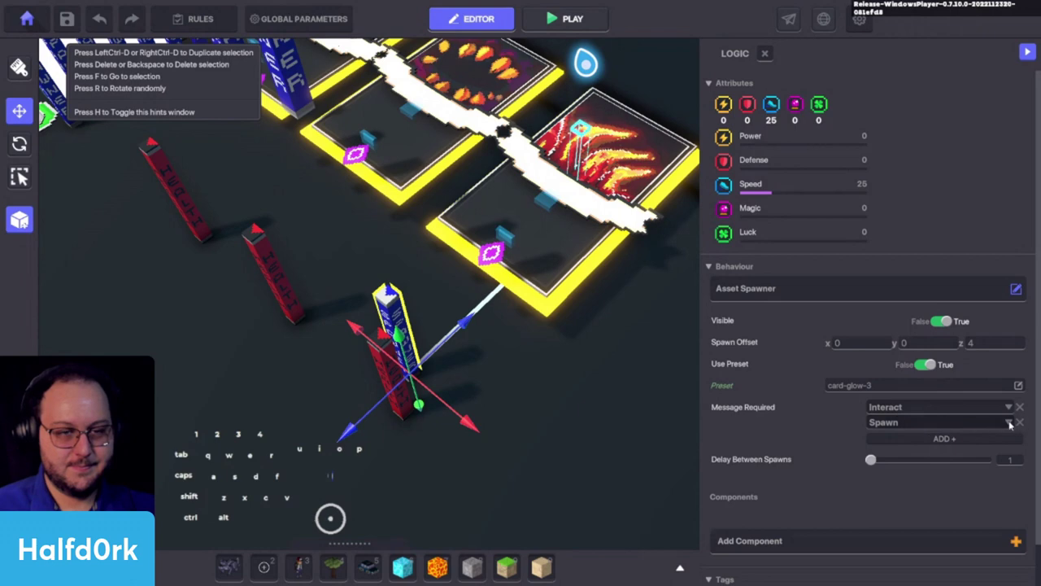
pyautogui.click(1019, 422)
pyautogui.click(954, 406)
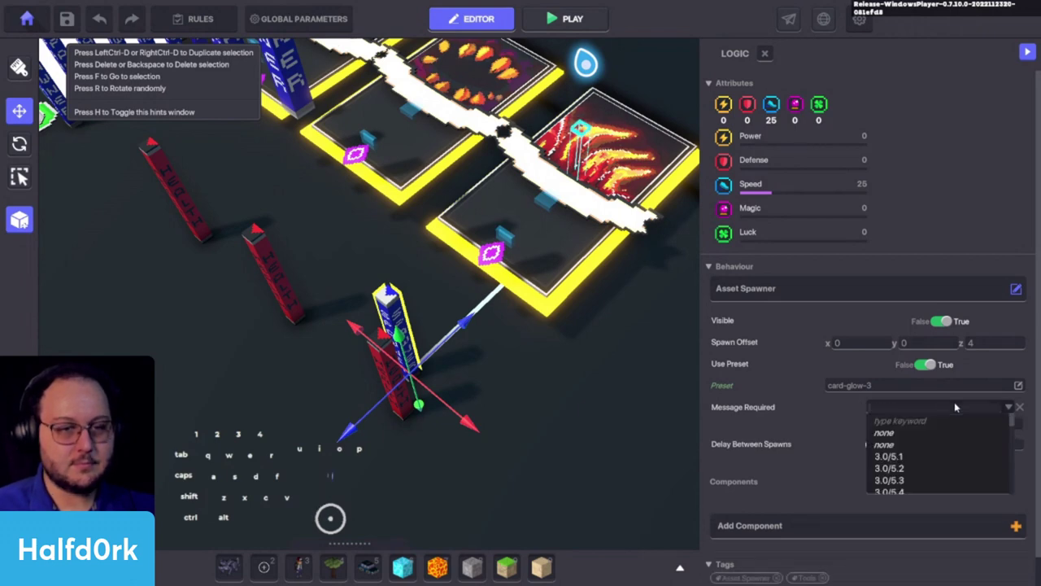
pyautogui.write('int')
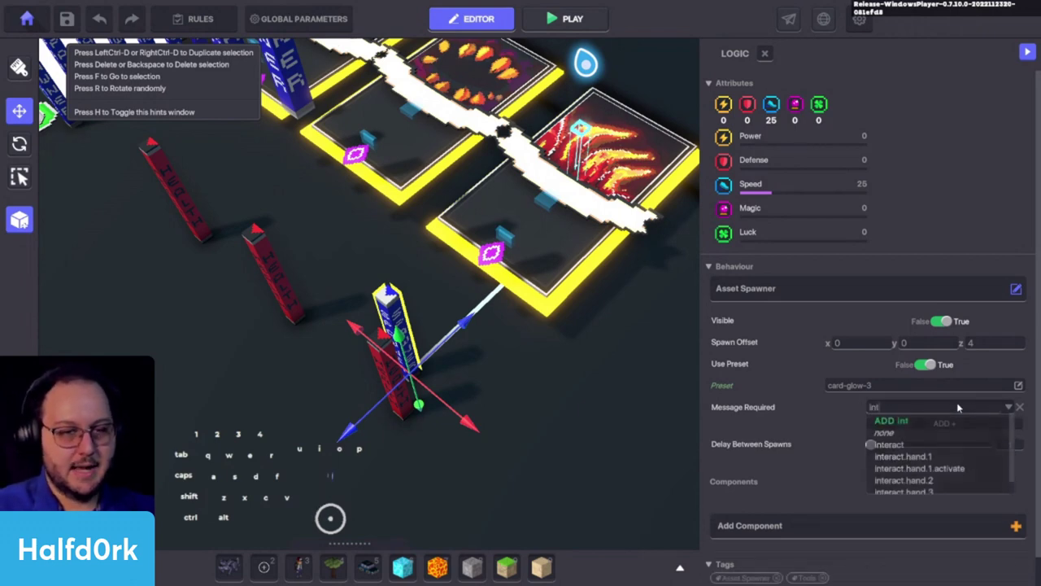
pyautogui.write('eract.hand.3')
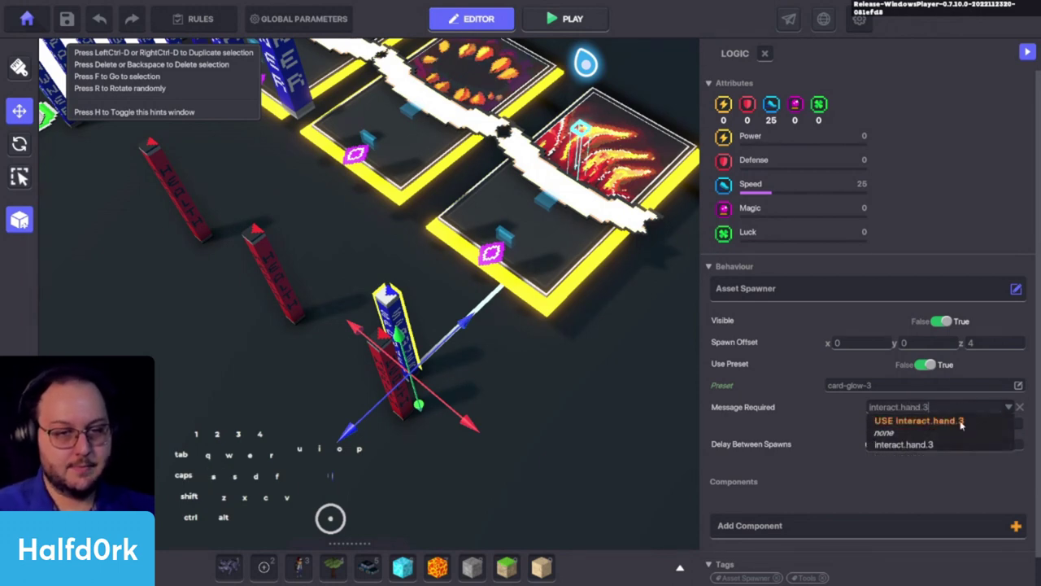
pyautogui.click(960, 422)
# Inspect the third hand card's settings and the Message to Destroy entries of its yellow underglow.
pyautogui.click(550, 312)
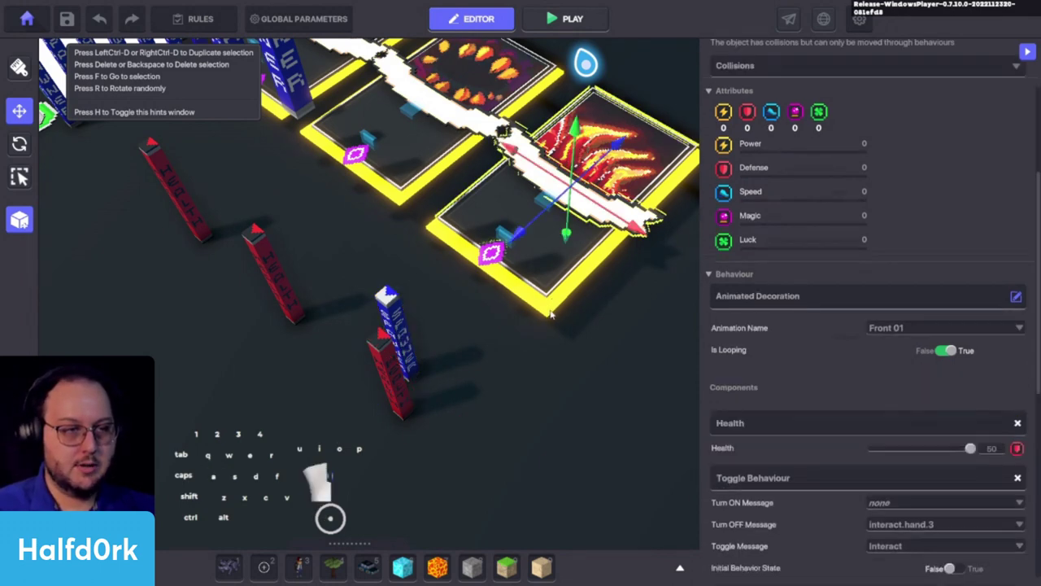
pyautogui.press('f')
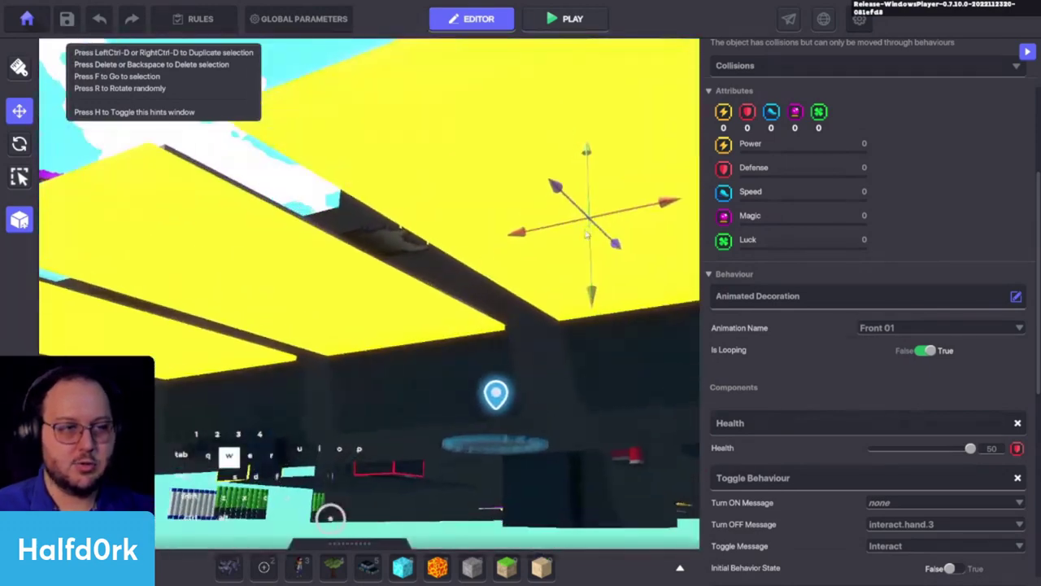
pyautogui.click(529, 263)
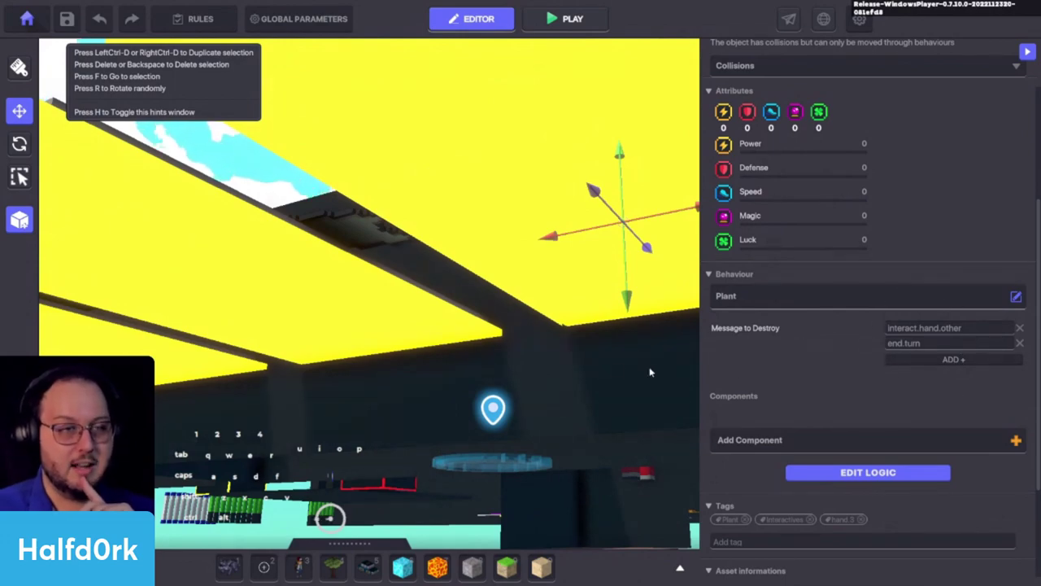
pyautogui.keyDown('alt'); pyautogui.moveTo(576, 371); pyautogui.dragTo(573, 481); pyautogui.keyUp('alt')
pyautogui.scroll(-4, 572, 481)
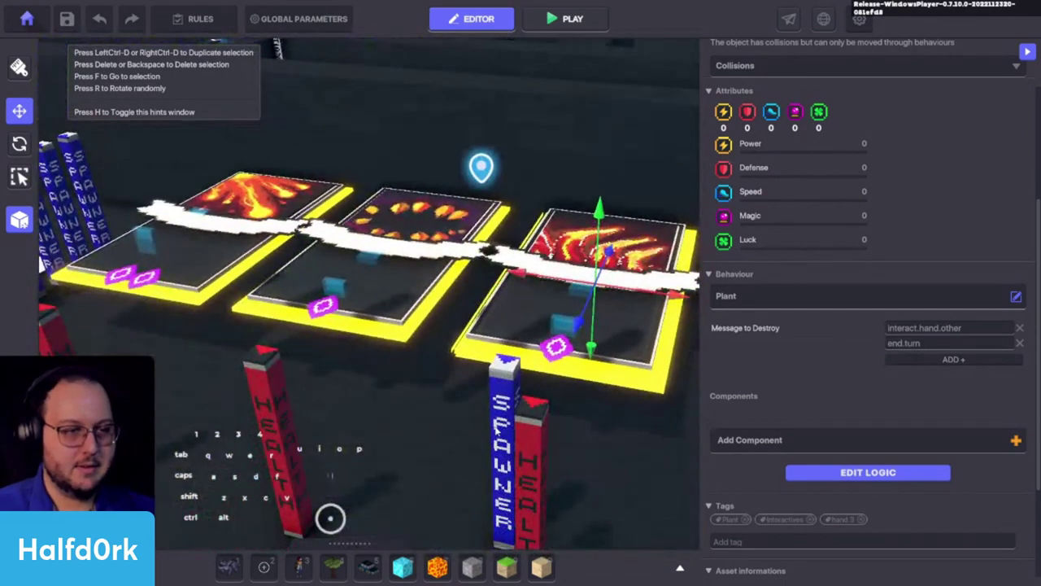
# Reopen the logic of the spawner by the third card and set Delay Between Spawns to 2.
pyautogui.click(497, 431)
pyautogui.click(878, 504)
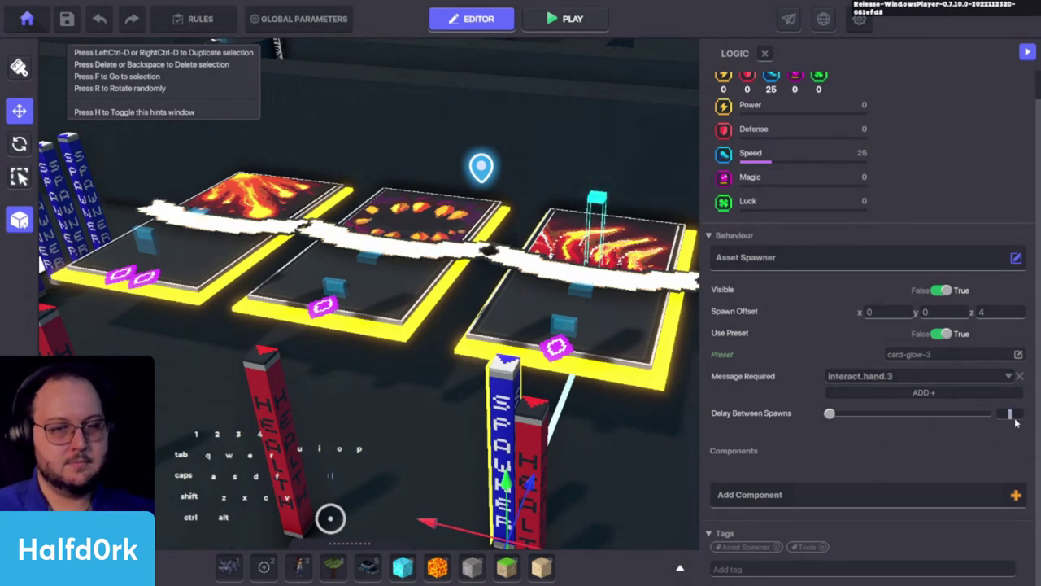
pyautogui.keyDown('alt'); pyautogui.moveTo(571, 440); pyautogui.dragTo(614, 415); pyautogui.keyUp('alt')
pyautogui.scroll(3, 476, 308)
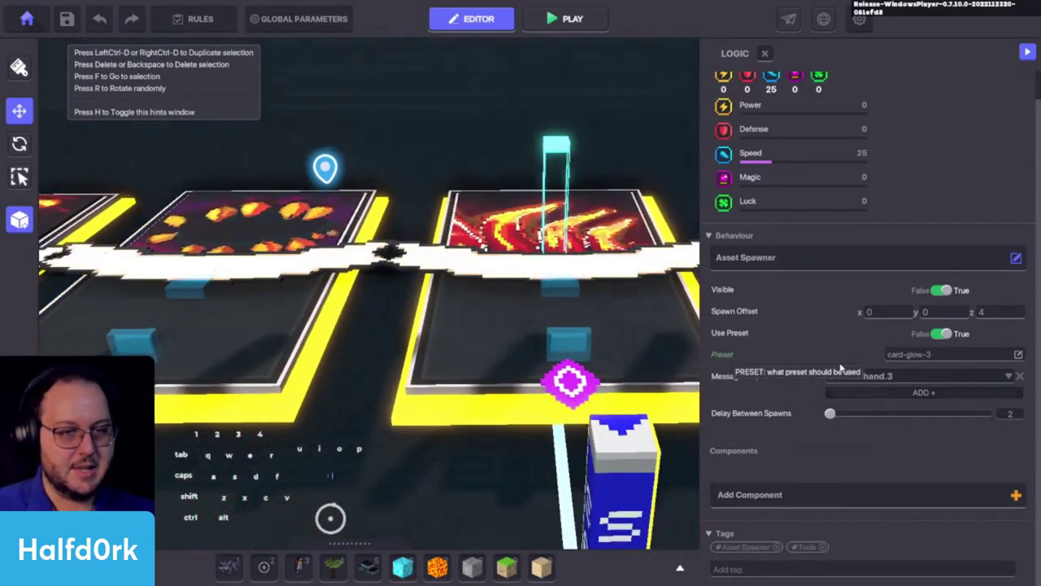
# Add interact.hand.3 as a third Message to Destroy entry on the third card's underglow and copy that text.
pyautogui.keyDown('alt'); pyautogui.moveTo(553, 455); pyautogui.dragTo(471, 349); pyautogui.keyUp('alt')
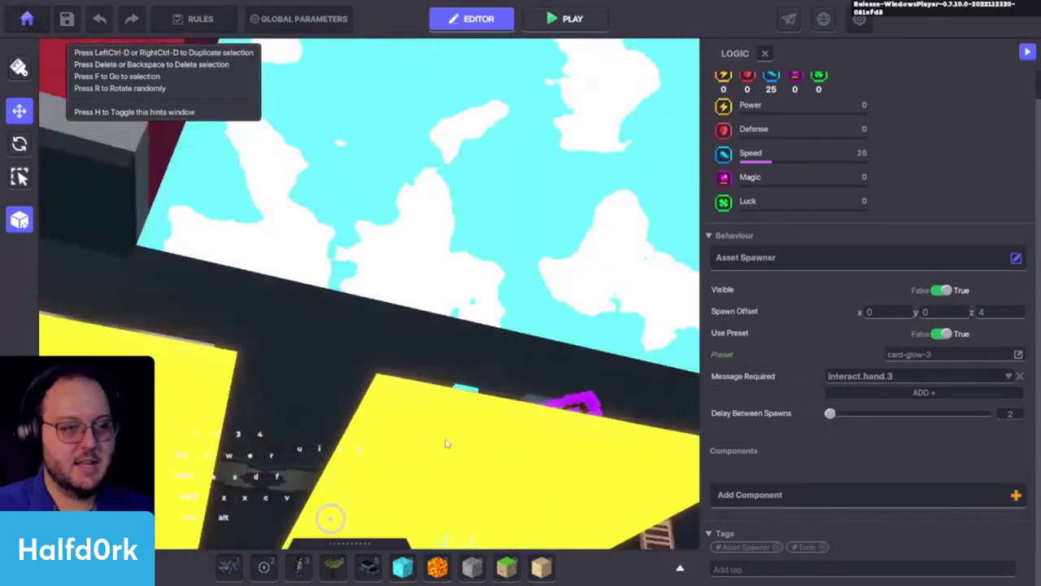
pyautogui.click(448, 443)
pyautogui.keyDown('alt'); pyautogui.moveTo(618, 358); pyautogui.dragTo(632, 497); pyautogui.keyUp('alt')
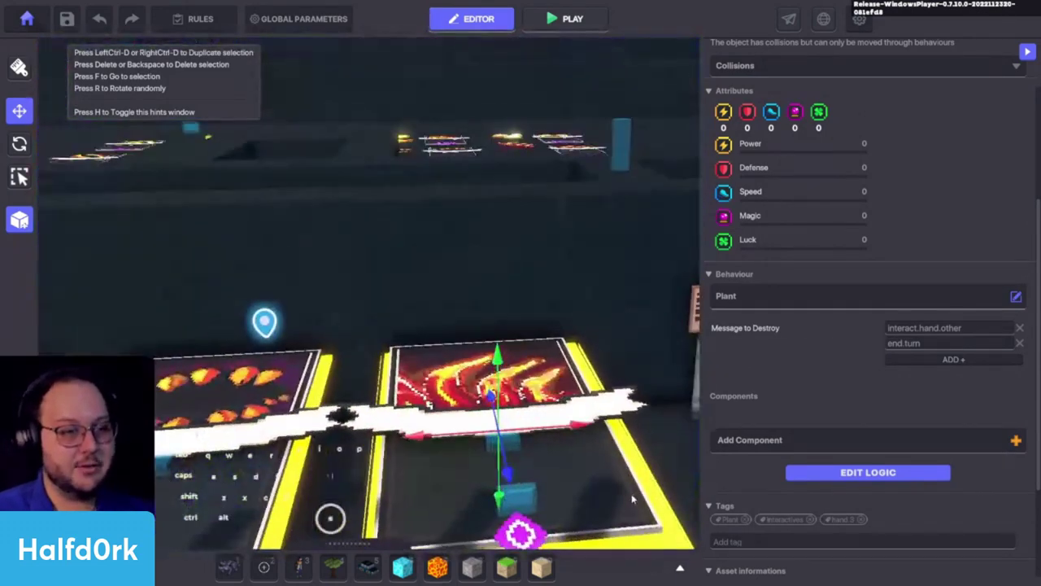
pyautogui.press('c')
pyautogui.click(931, 360)
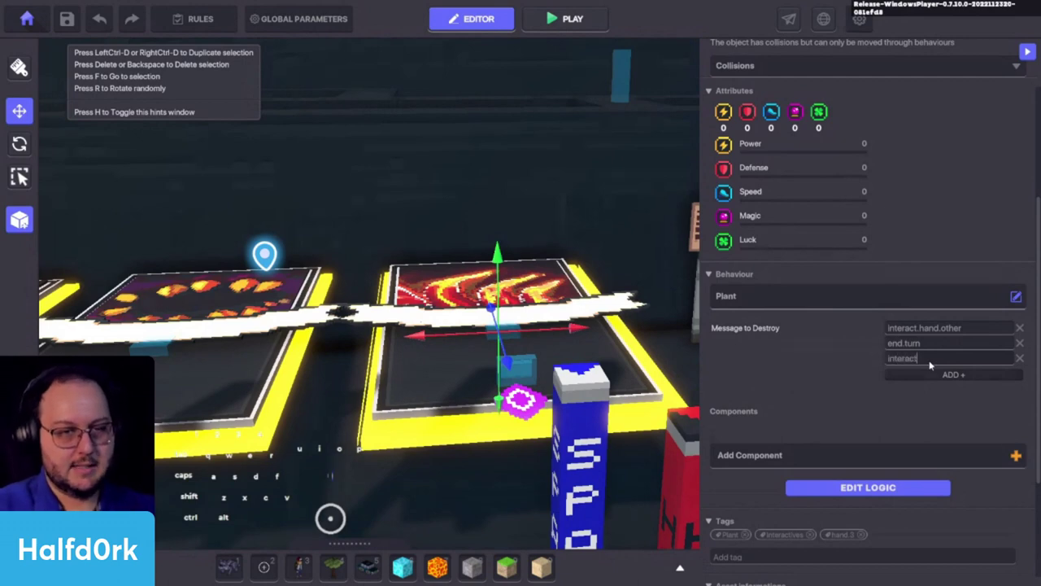
pyautogui.write('interact.hand.3')
pyautogui.hotkey('ctrl', 'a')
pyautogui.hotkey('ctrl', 'c')
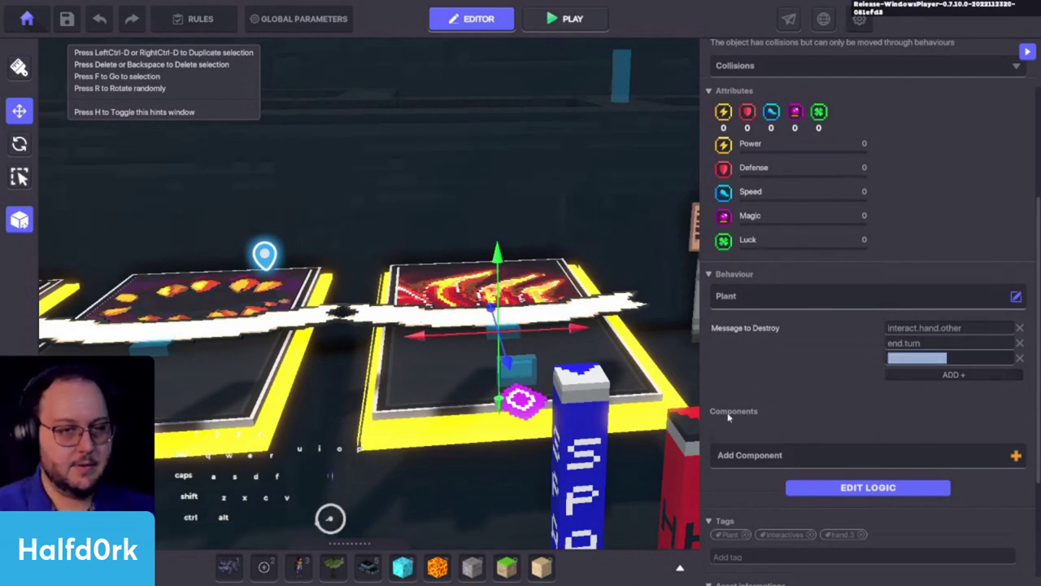
# Inspect the third hand card's full logic, including its Toggle Behaviour messages and the Speaker's Message When Spoken.
pyautogui.click(611, 309)
pyautogui.scroll(-5, 841, 426)
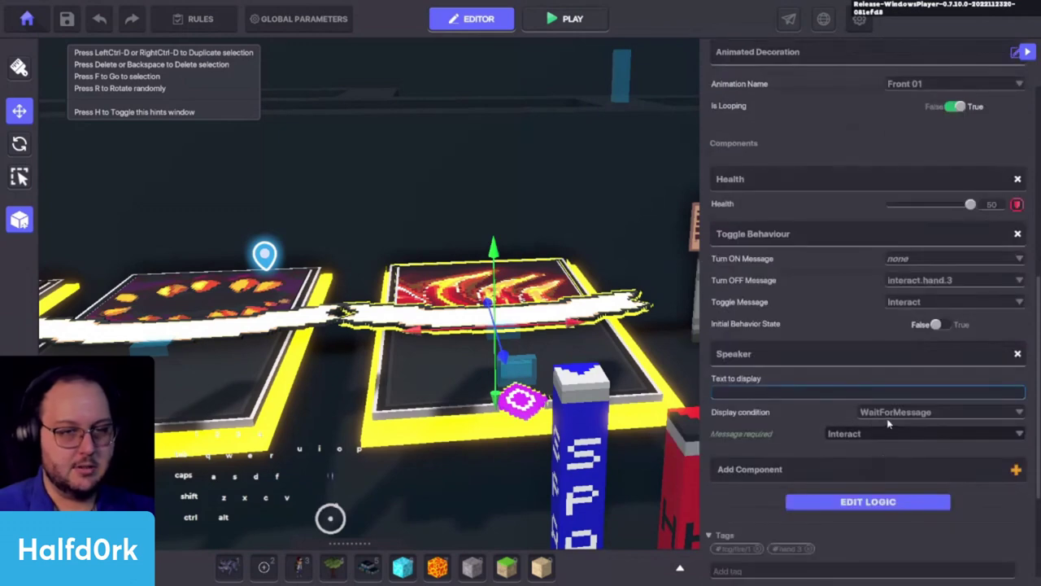
pyautogui.click(876, 505)
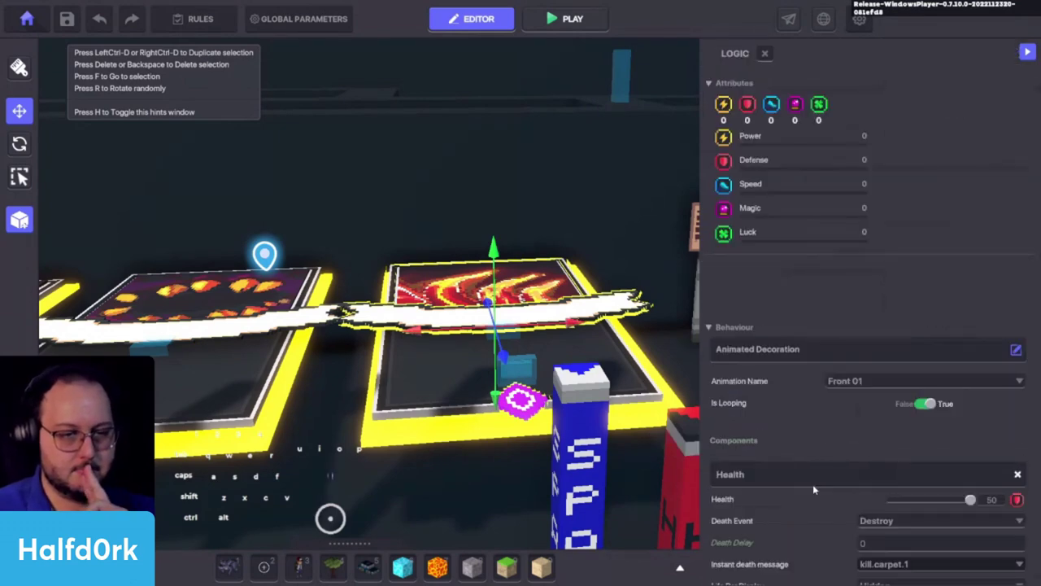
pyautogui.scroll(-10, 820, 488)
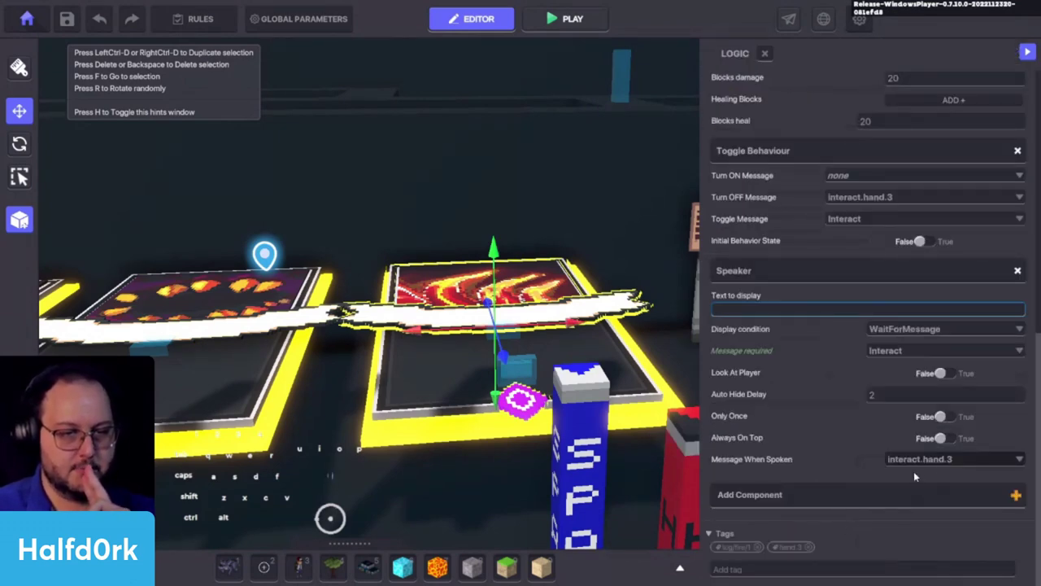
# Add interact.hand.2 as a third Message to Destroy entry on the second hand card's yellow underglow.
pyautogui.moveTo(592, 376); pyautogui.dragTo(521, 423, button='right')
pyautogui.press('a')
pyautogui.click(526, 414)
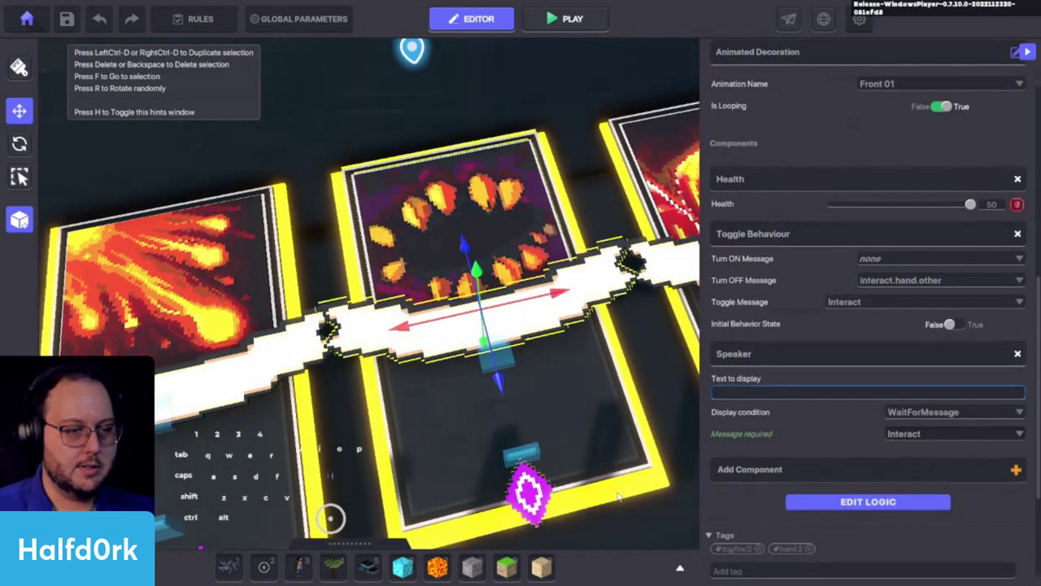
pyautogui.keyDown('alt'); pyautogui.moveTo(432, 437); pyautogui.dragTo(458, 278); pyautogui.keyUp('alt')
pyautogui.click(458, 278)
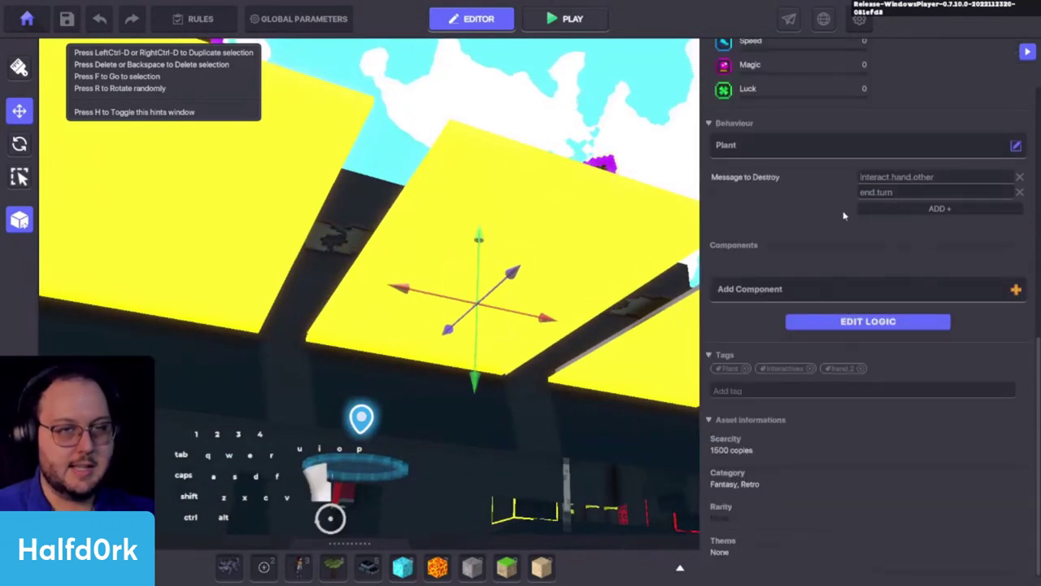
pyautogui.click(898, 208)
pyautogui.hotkey('ctrl', 'v')
pyautogui.write('2')
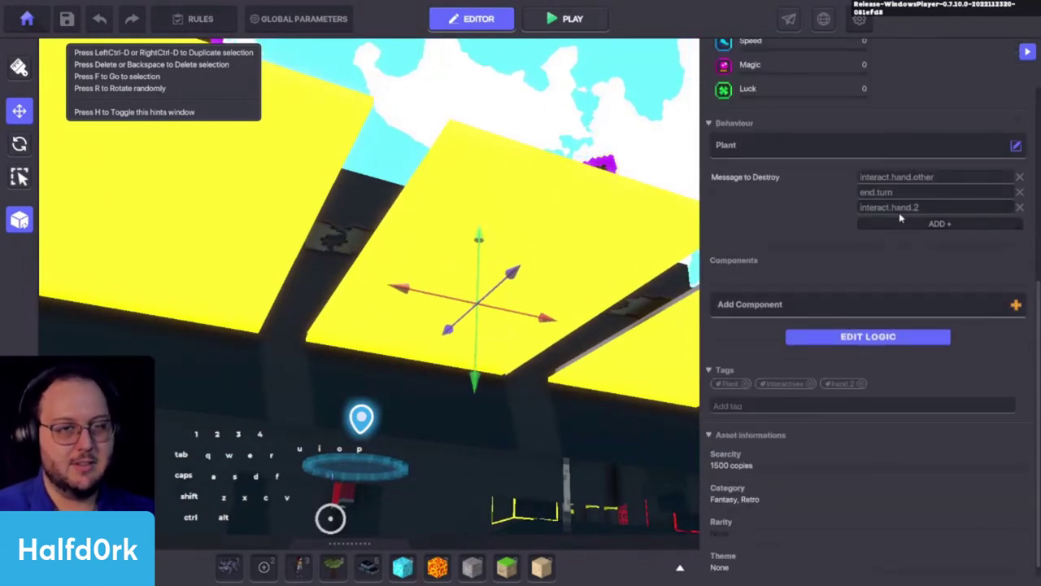
# Add interact.hand.1 as a third Message to Destroy entry on the first hand card's yellow underglow.
pyautogui.write('a')
pyautogui.click(305, 242)
pyautogui.click(936, 210)
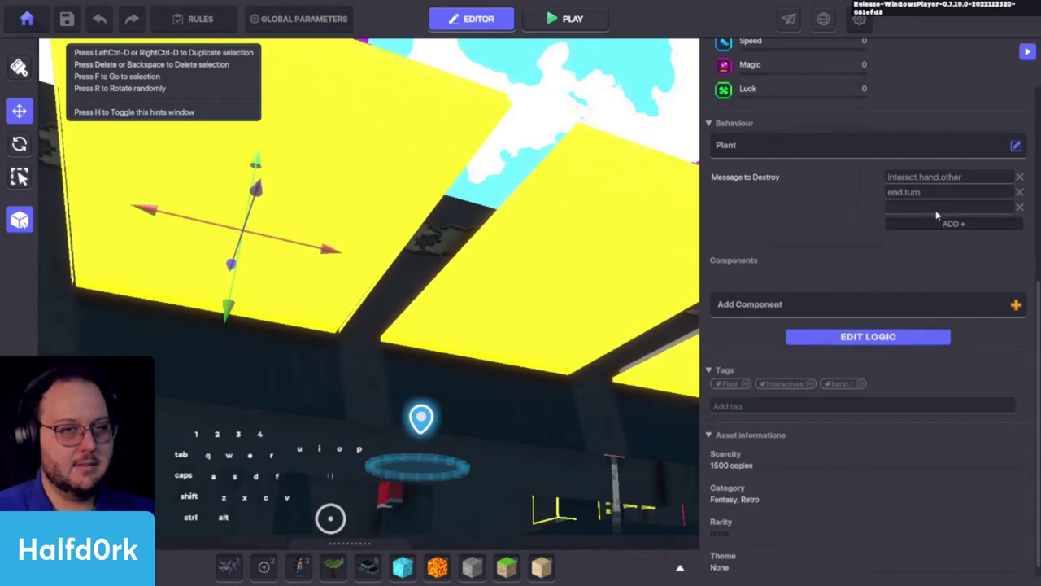
pyautogui.click(935, 210)
pyautogui.hotkey('ctrl', 'v')
pyautogui.write('3')
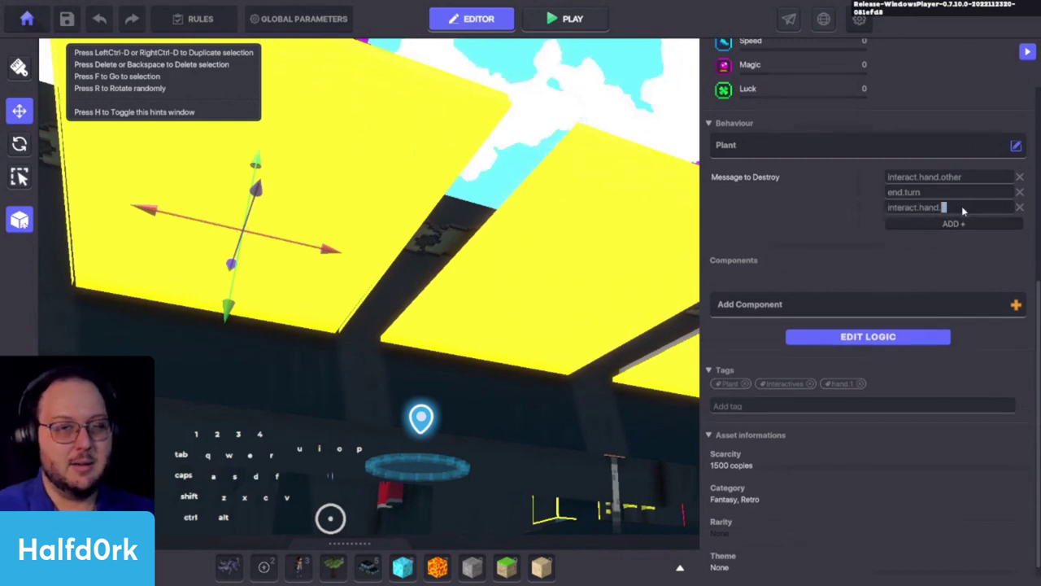
# Save the first hand card's underglow as a preset named card-glow-1.
pyautogui.click(22, 224)
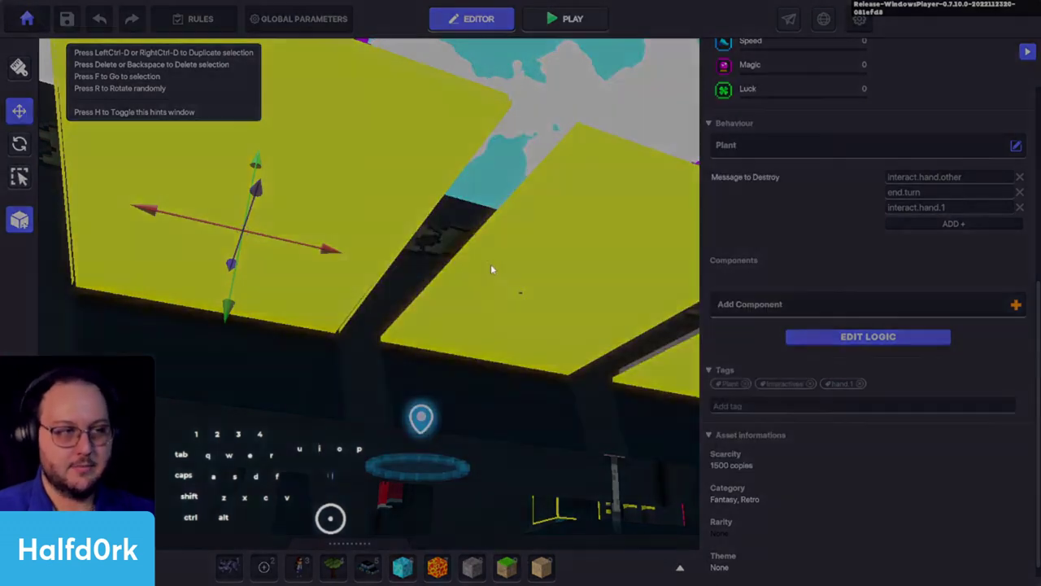
pyautogui.click(540, 301)
pyautogui.write('ca')
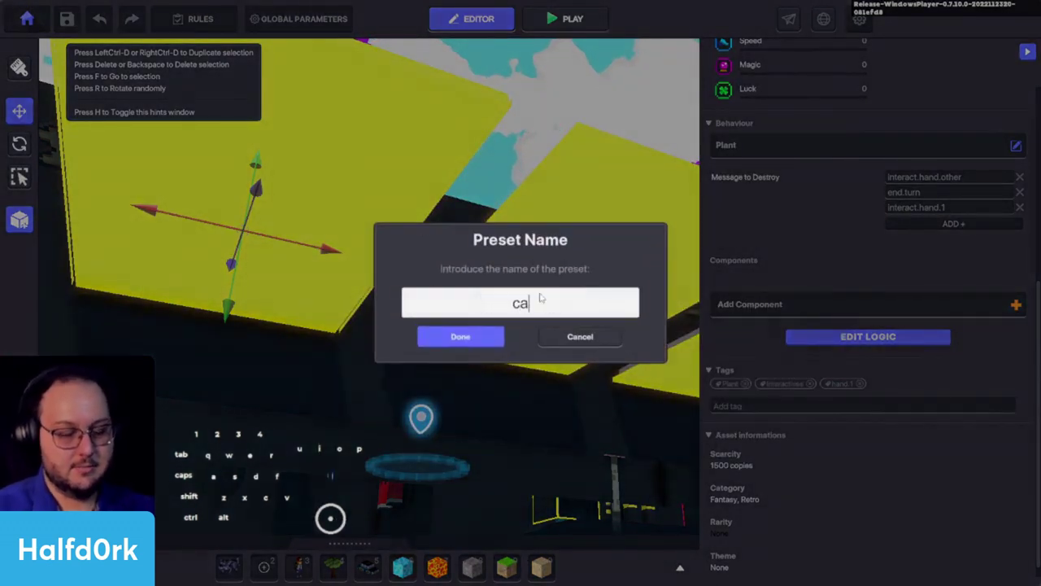
pyautogui.write('rd-glow-1')
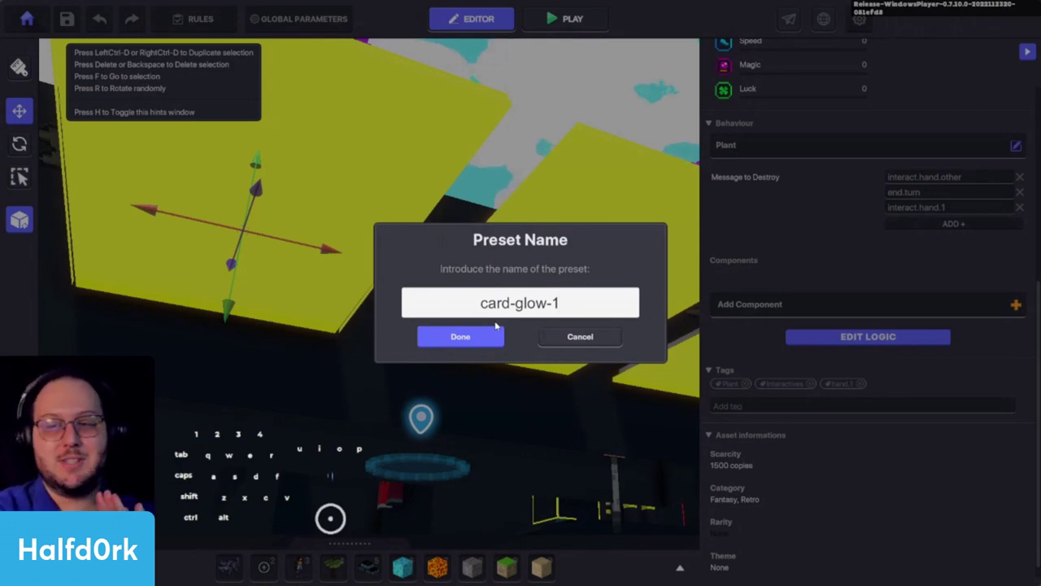
pyautogui.click(460, 336)
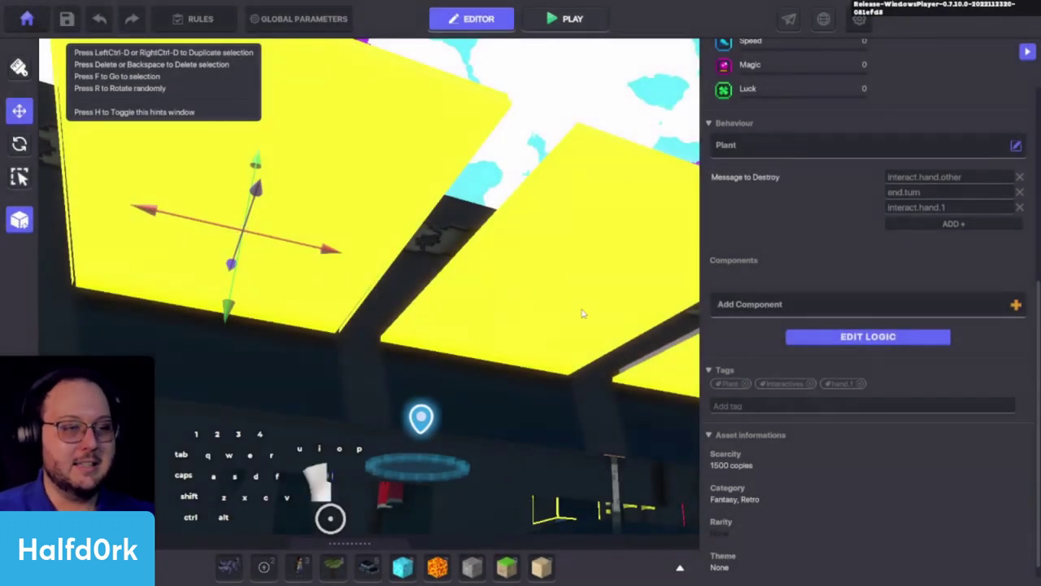
# Save the second hand card's underglow as its own separate card-glow preset.
pyautogui.click(655, 313)
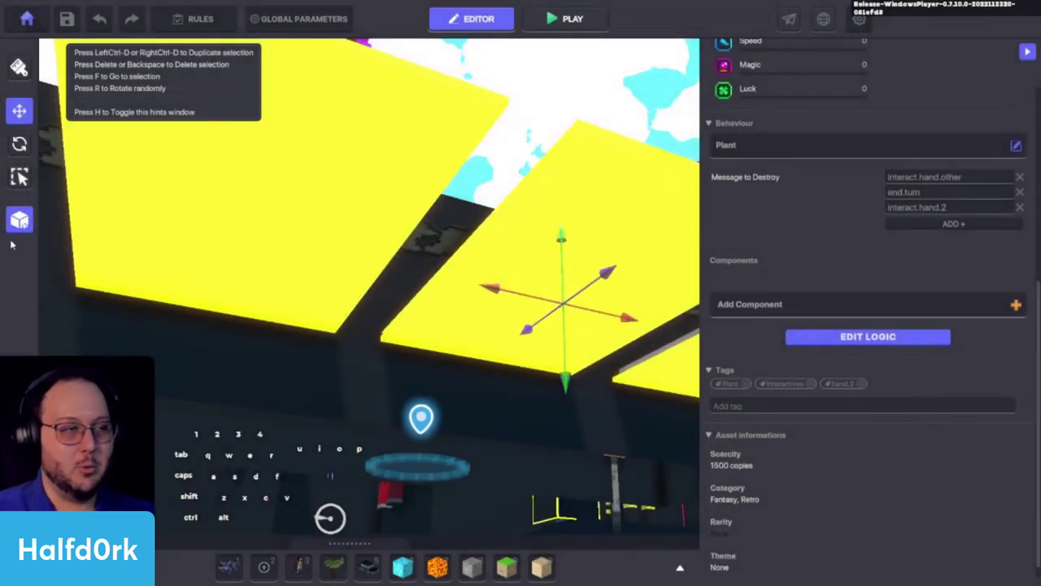
pyautogui.click(19, 219)
pyautogui.click(388, 241)
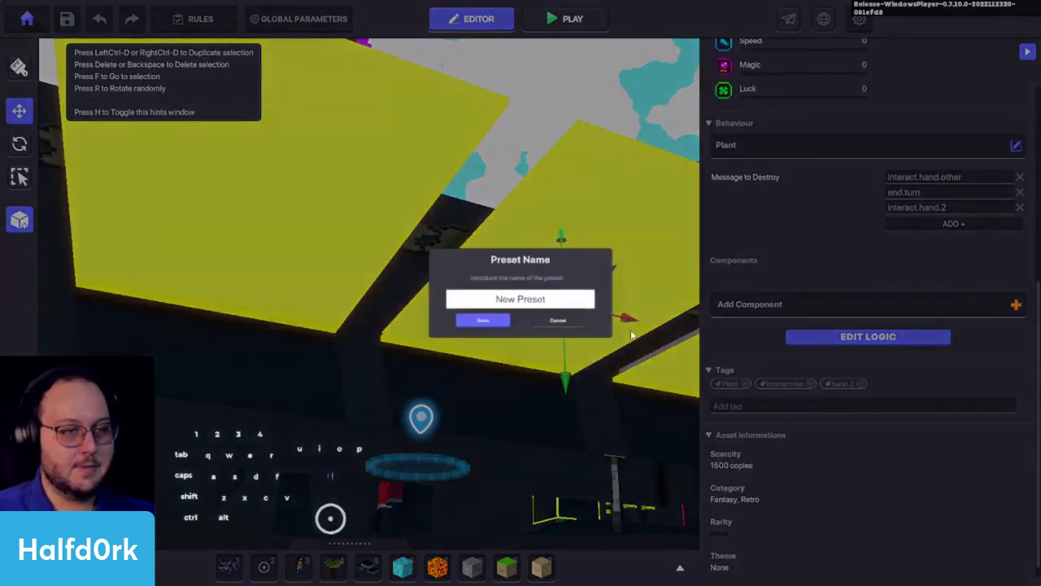
pyautogui.write('card-c')
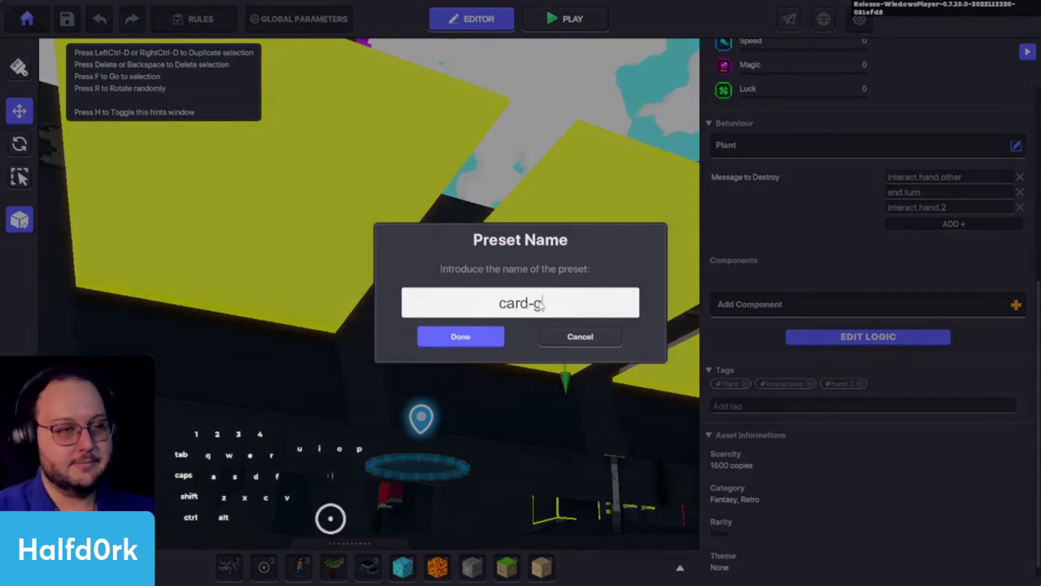
pyautogui.click(492, 337)
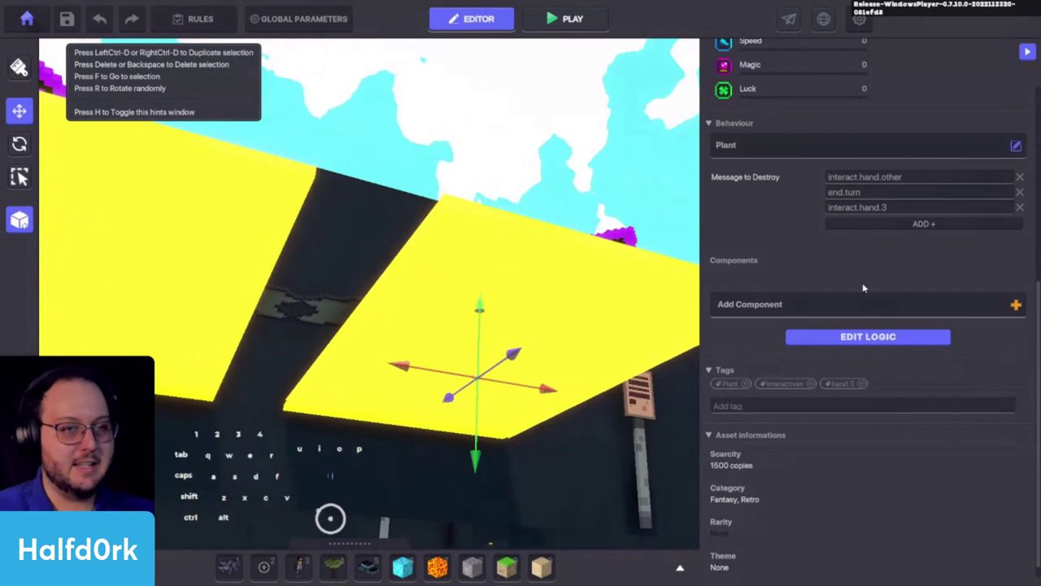
# Save the third hand card's underglow as a preset named card-glow-3.
pyautogui.click(19, 220)
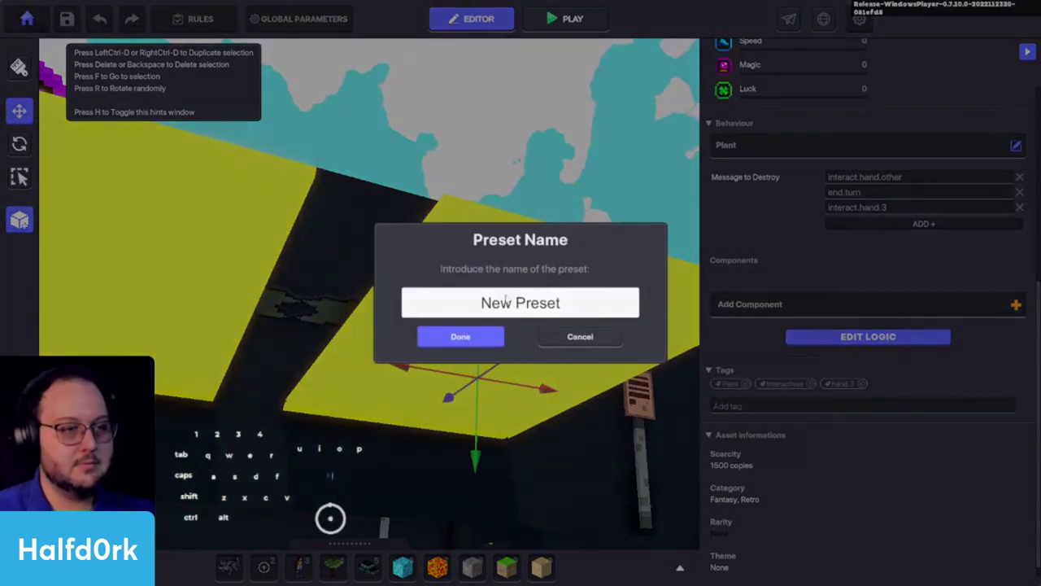
pyautogui.click(504, 302)
pyautogui.write('card')
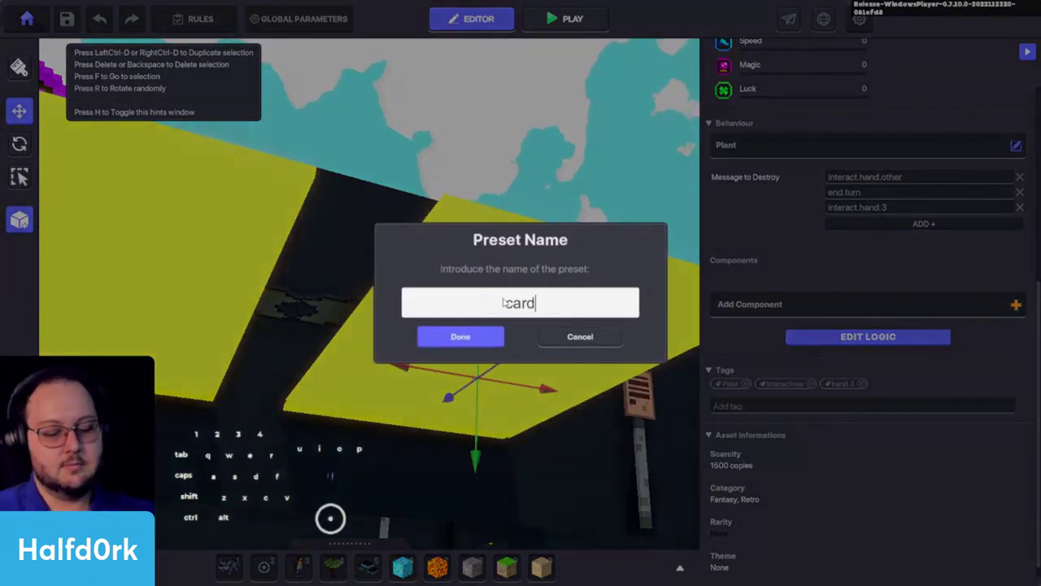
pyautogui.write('-glow-3')
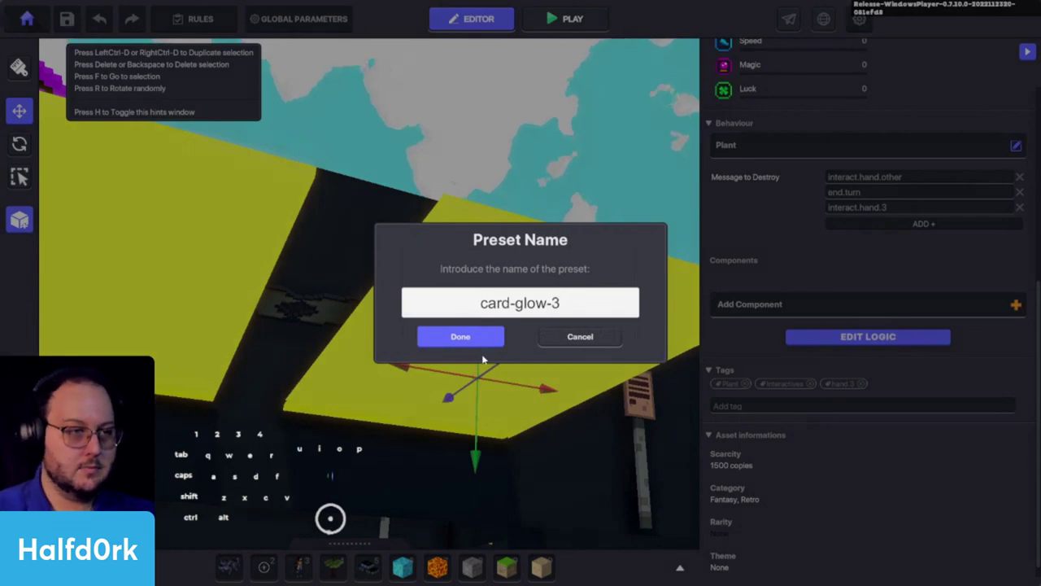
pyautogui.click(461, 336)
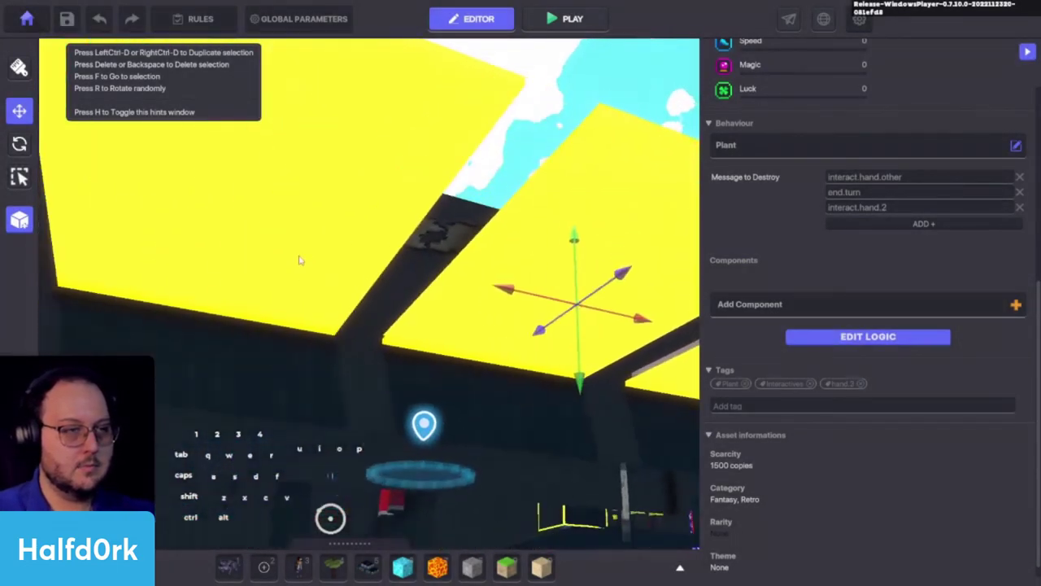
# Check the first card's underglow messages, and the preset and logic of the spawner by the third card.
pyautogui.click(300, 260)
pyautogui.scroll(-5, 299, 260)
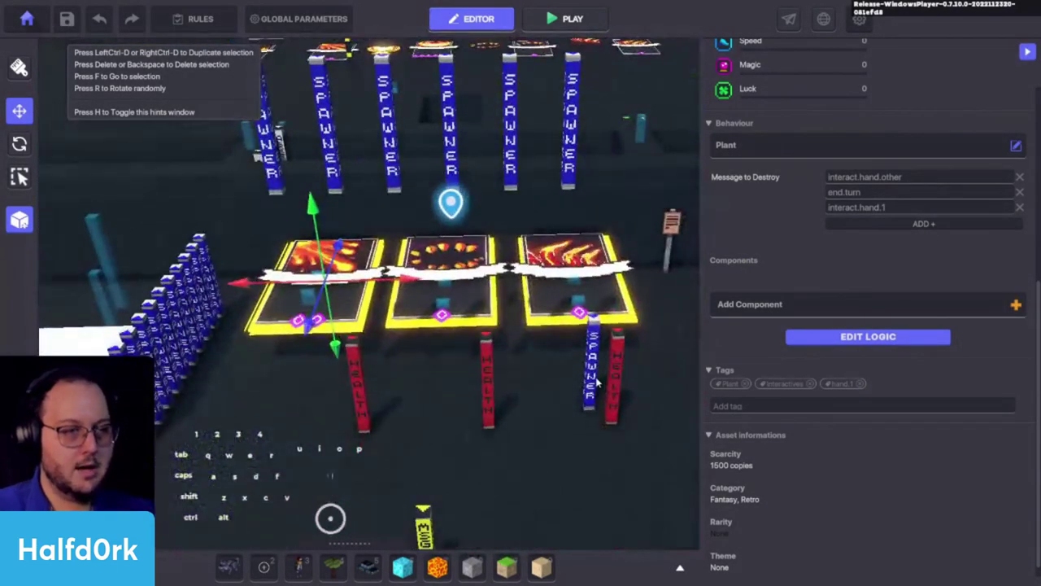
pyautogui.click(596, 382)
pyautogui.moveTo(578, 293); pyautogui.dragTo(587, 429, button='right')
pyautogui.press('alt')
pyautogui.press('space')
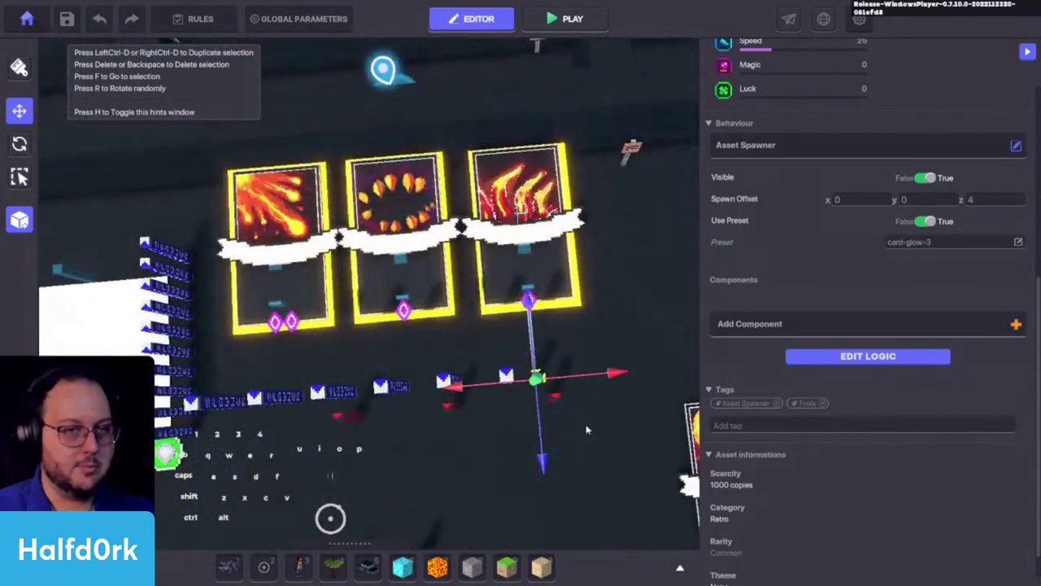
pyautogui.click(866, 358)
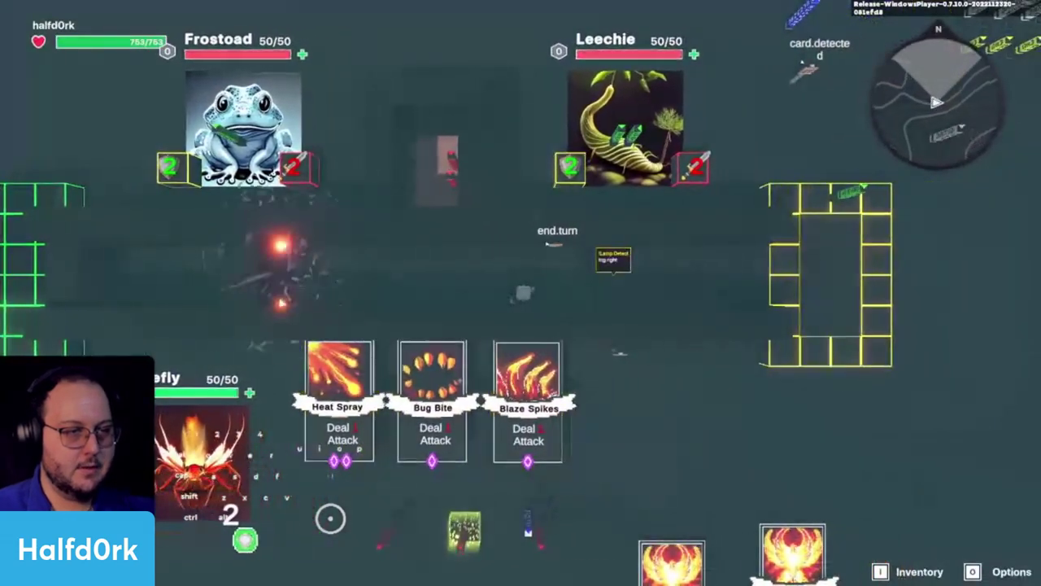
# Play-test moving back and forth around the hand cards to check the third card's underglow, and return to the editor.
pyautogui.press('a')
pyautogui.press('d')
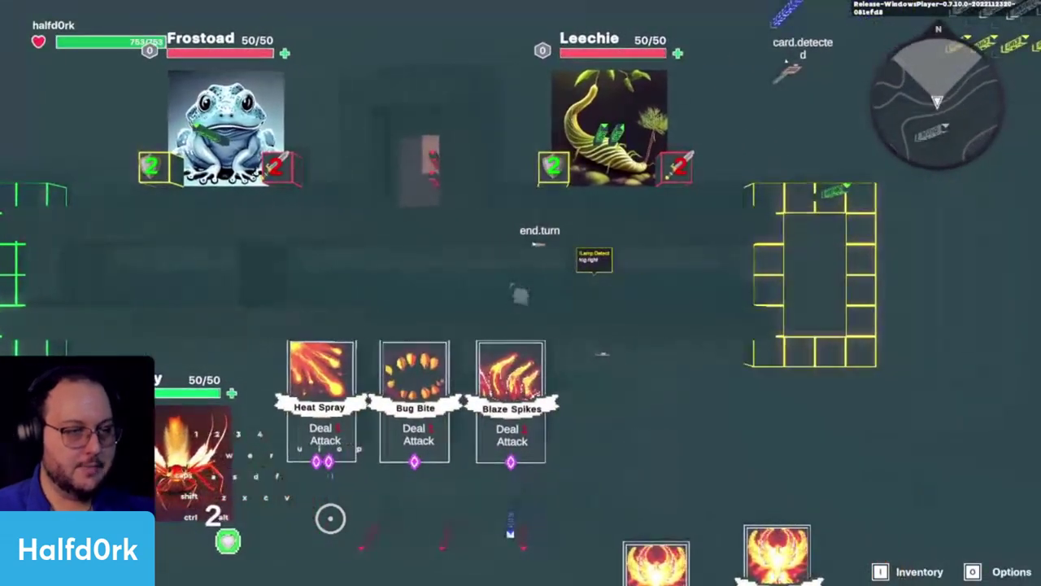
pyautogui.press('a')
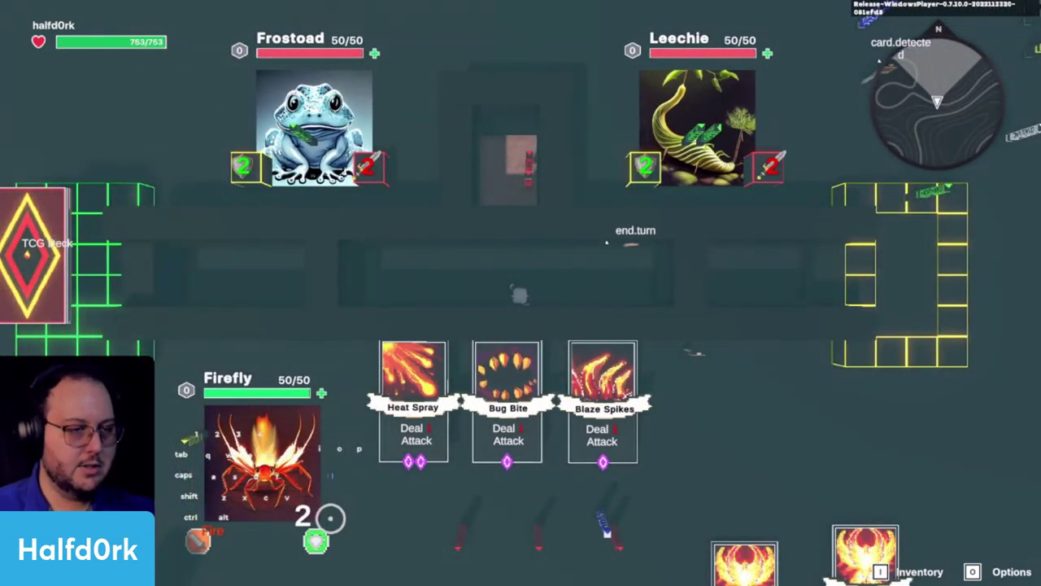
pyautogui.press('d')
pyautogui.press('a')
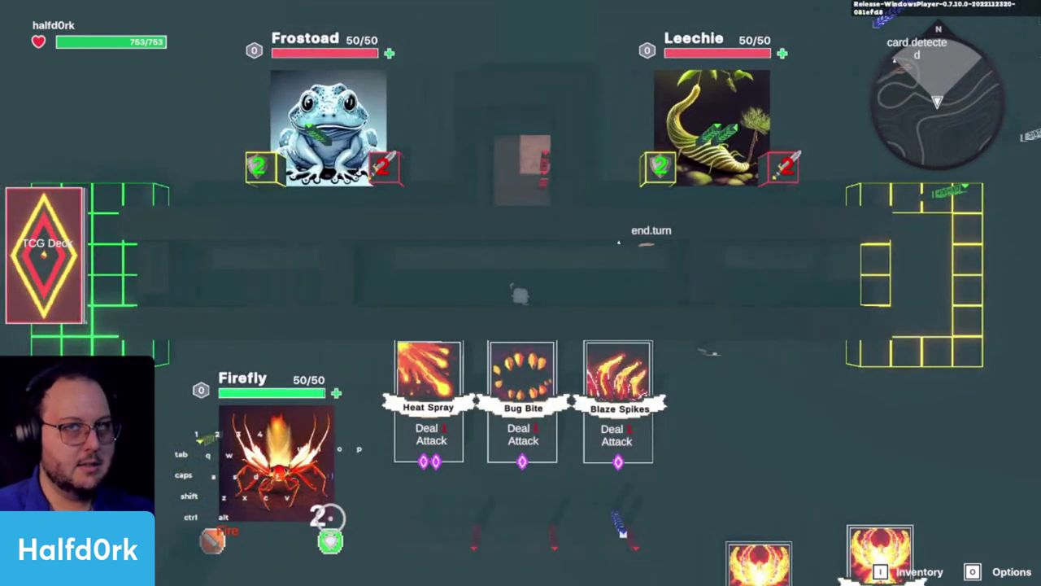
pyautogui.press('d')
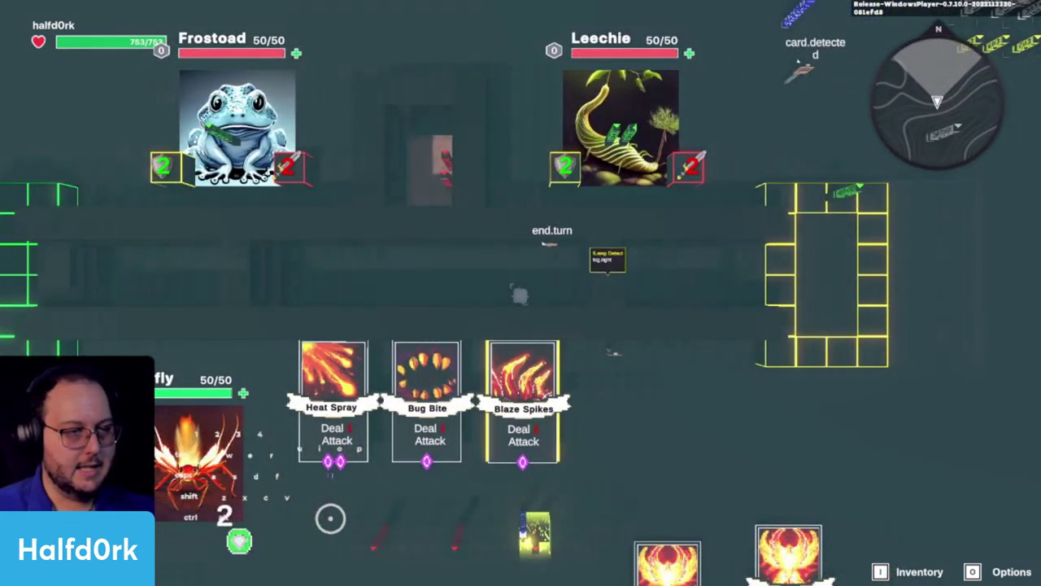
pyautogui.press('a')
pyautogui.press('d')
pyautogui.press('d')
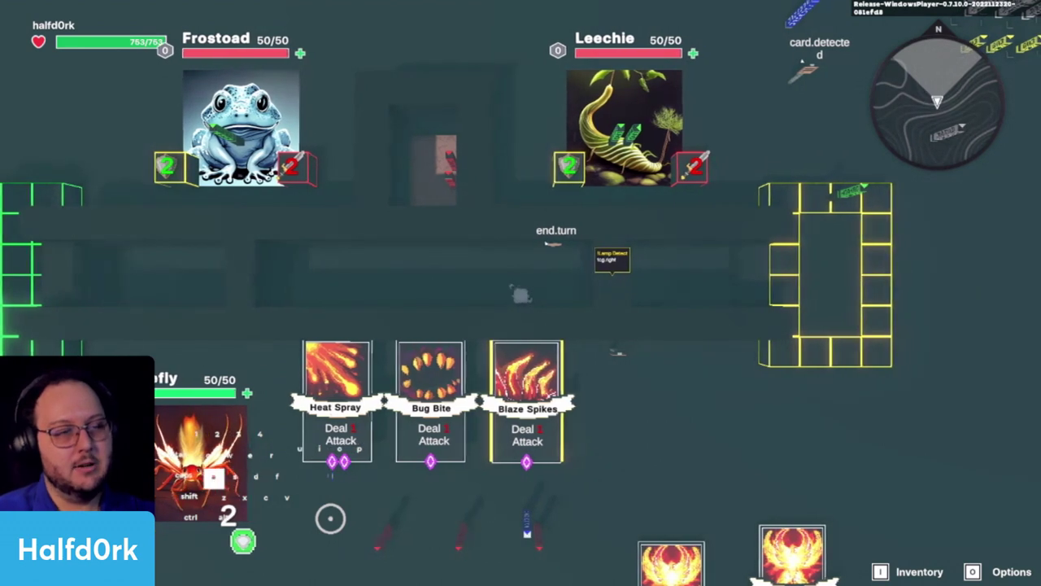
pyautogui.press('a')
pyautogui.press('s')
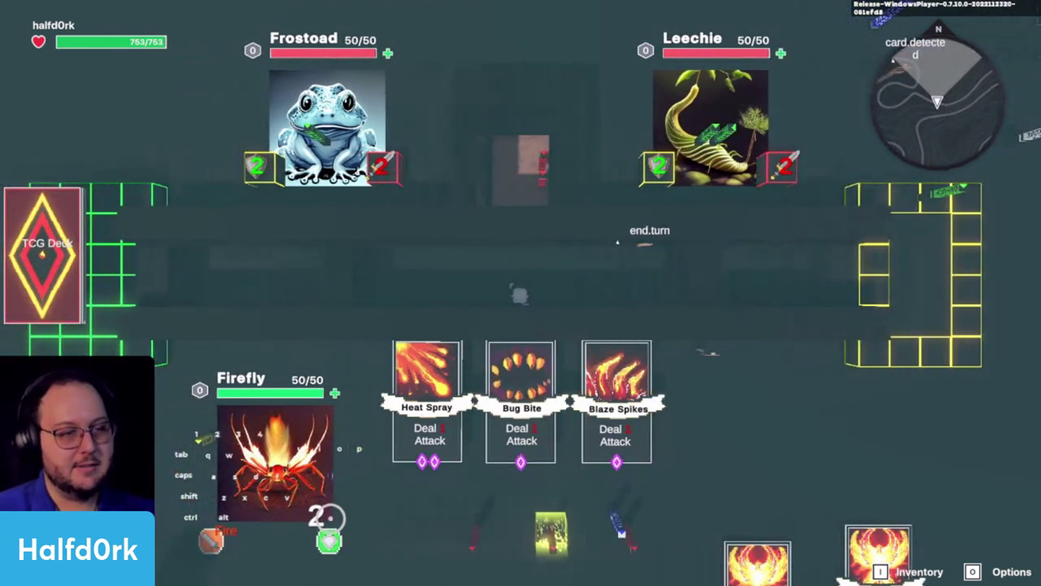
pyautogui.press('Escape')
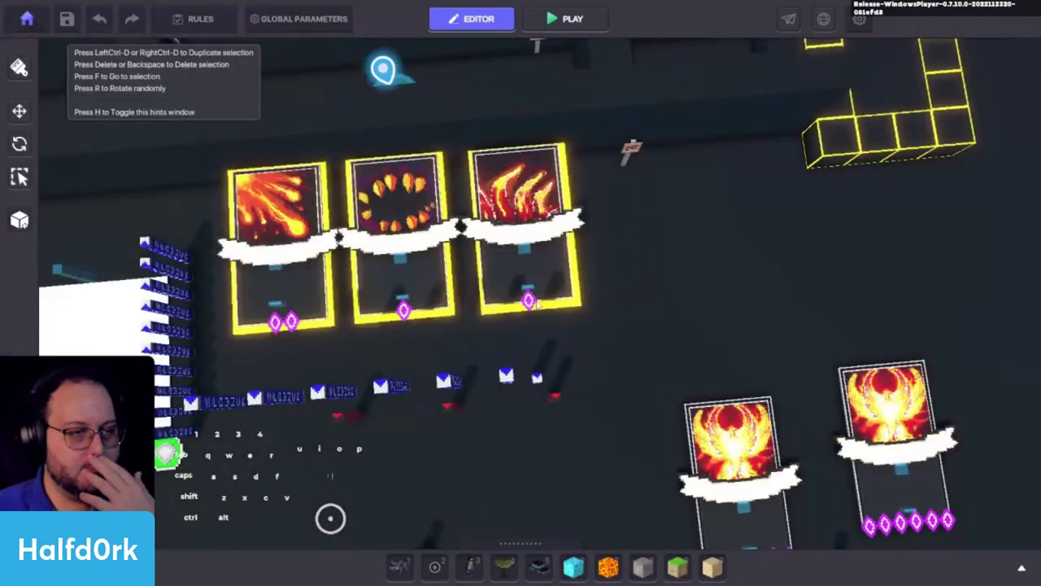
# Add Interact as a fourth Message to Destroy entry on the third hand card's yellow underglow.
pyautogui.click(512, 297)
pyautogui.keyDown('alt'); pyautogui.moveTo(516, 285); pyautogui.dragTo(477, 255); pyautogui.keyUp('alt')
pyautogui.hotkey('shift', 'w')
pyautogui.press('w')
pyautogui.click(351, 367)
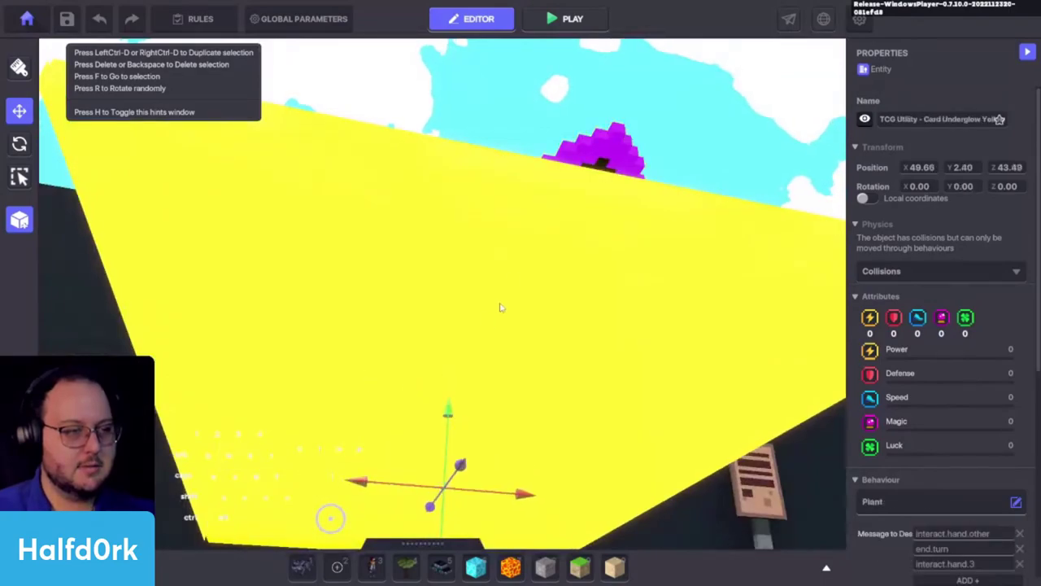
pyautogui.press('f')
pyautogui.keyDown('alt'); pyautogui.moveTo(513, 475); pyautogui.dragTo(462, 439); pyautogui.keyUp('alt')
pyautogui.scroll(-3, 894, 390)
pyautogui.scroll(-5, 894, 391)
pyautogui.click(948, 286)
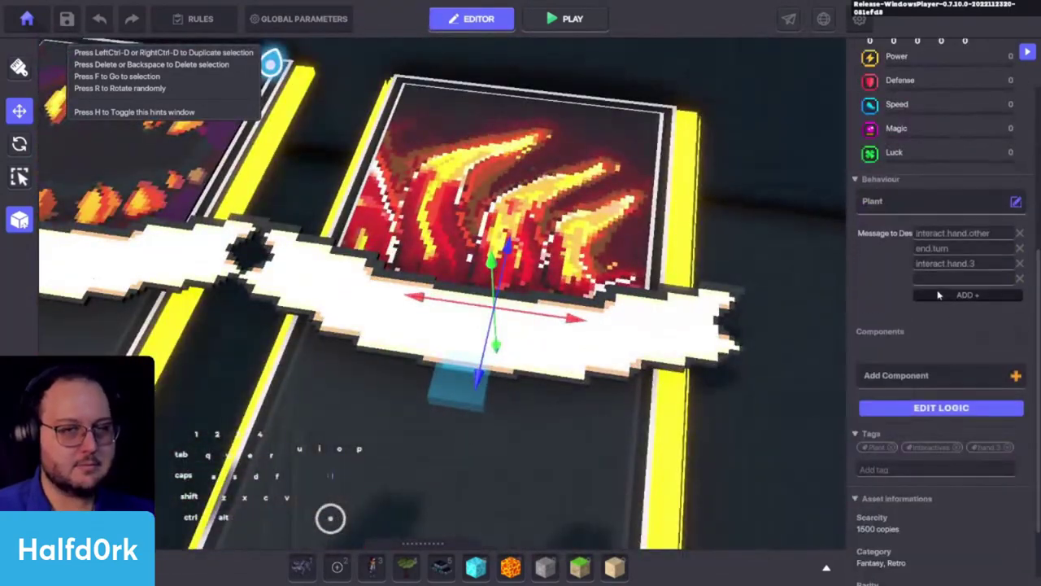
pyautogui.write('Interact')
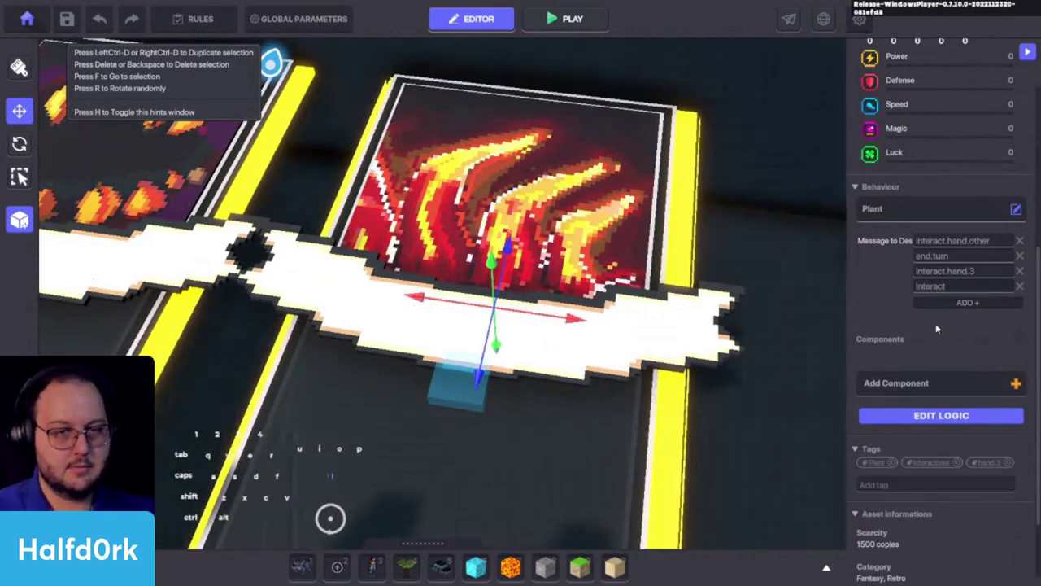
# Add a Speaker component to the third hand card's yellow underglow, clear its display text and open its full logic settings.
pyautogui.scroll(-3, 929, 341)
pyautogui.press('d')
pyautogui.press('s')
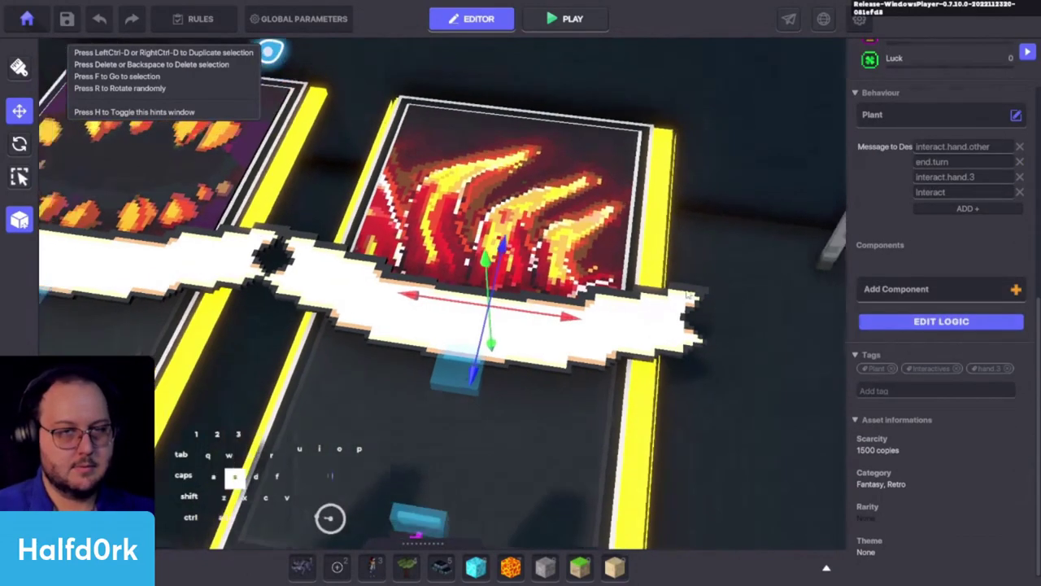
pyautogui.keyDown('alt'); pyautogui.moveTo(667, 346); pyautogui.dragTo(724, 301); pyautogui.keyUp('alt')
pyautogui.press('c')
pyautogui.click(910, 297)
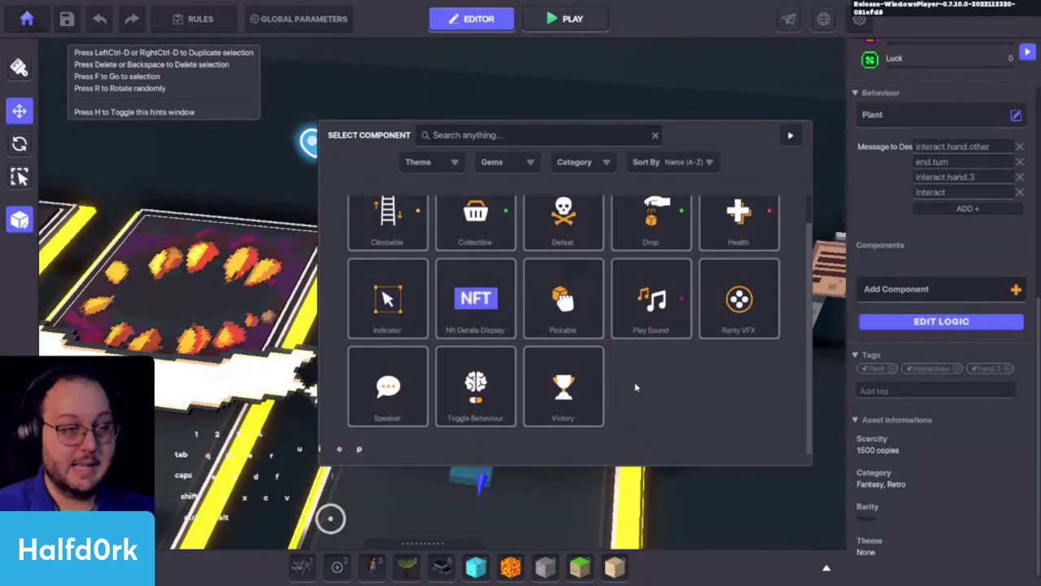
pyautogui.click(388, 387)
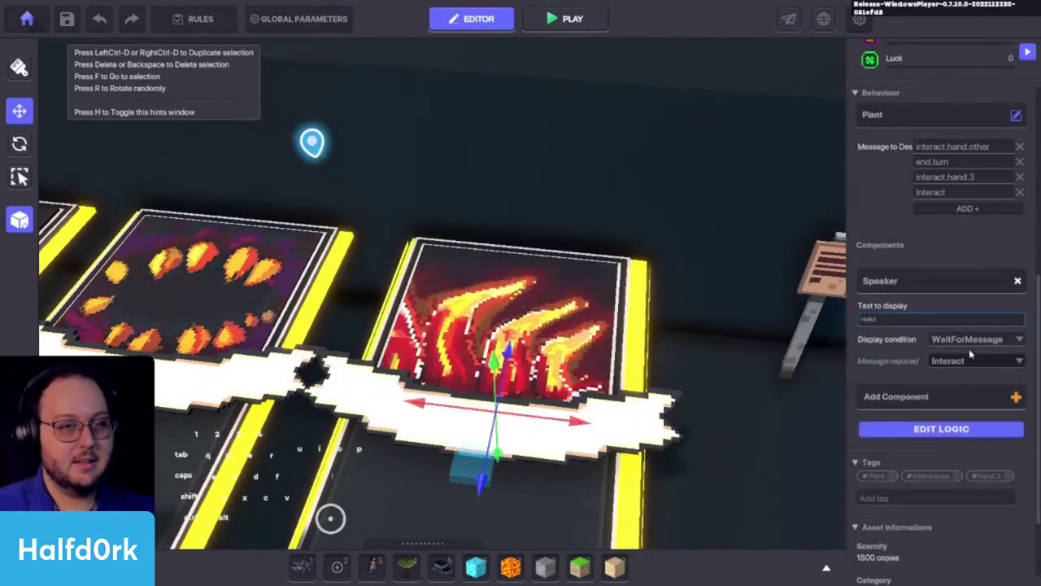
pyautogui.click(920, 322)
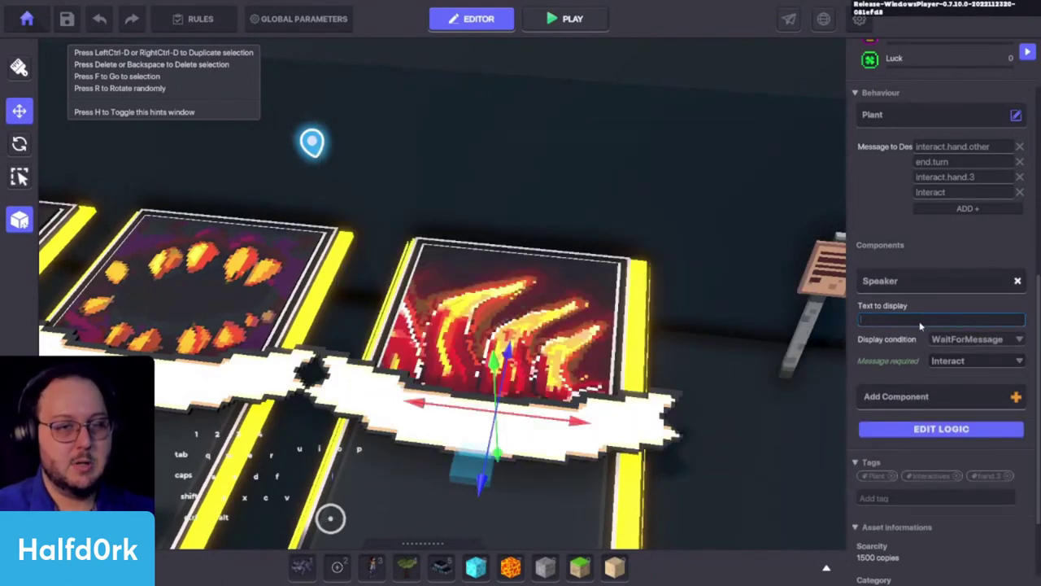
pyautogui.click(921, 433)
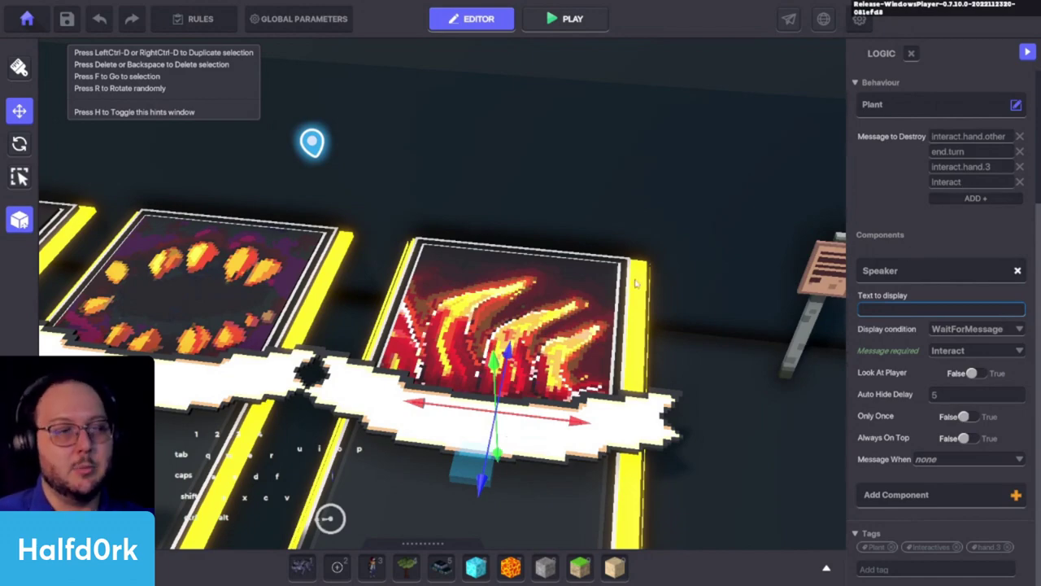
# Save the updated third-card underglow with its Speaker as a preset named card-glow-3.
pyautogui.moveTo(633, 279); pyautogui.dragTo(625, 381, button='right')
pyautogui.press('s')
pyautogui.click(20, 220)
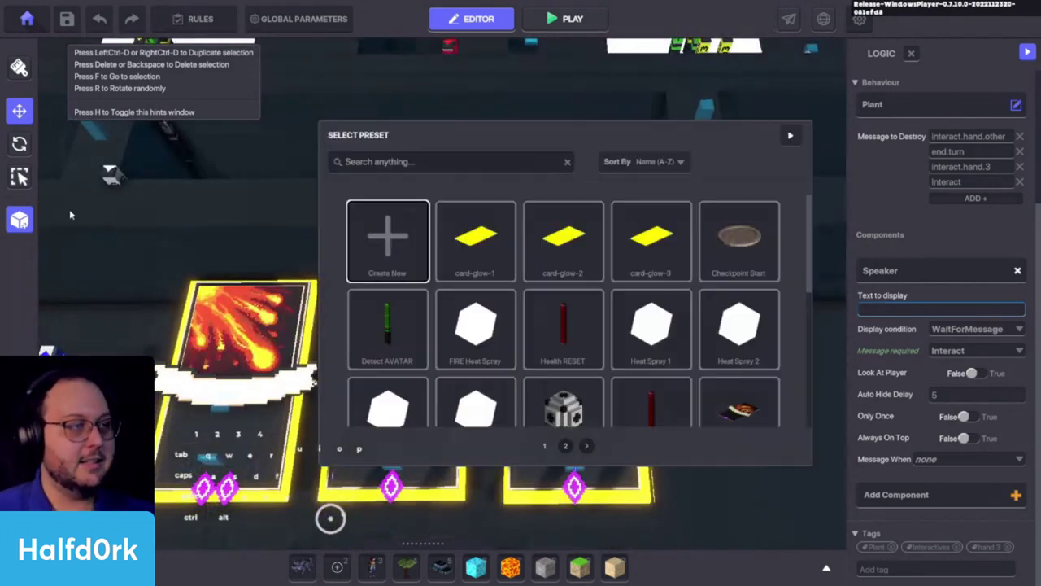
pyautogui.click(388, 242)
pyautogui.click(522, 301)
pyautogui.write('card-glow-3')
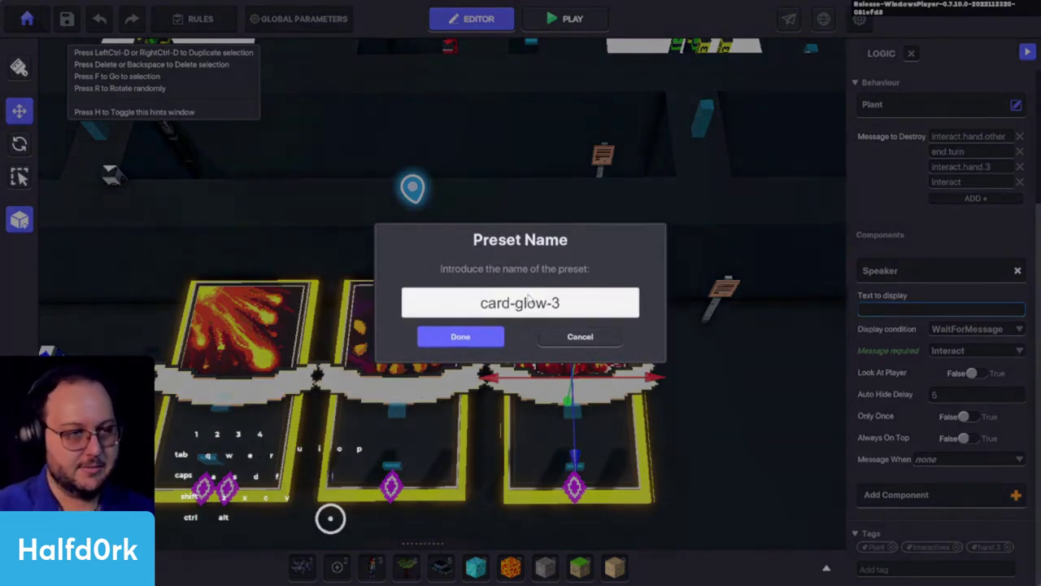
pyautogui.click(498, 335)
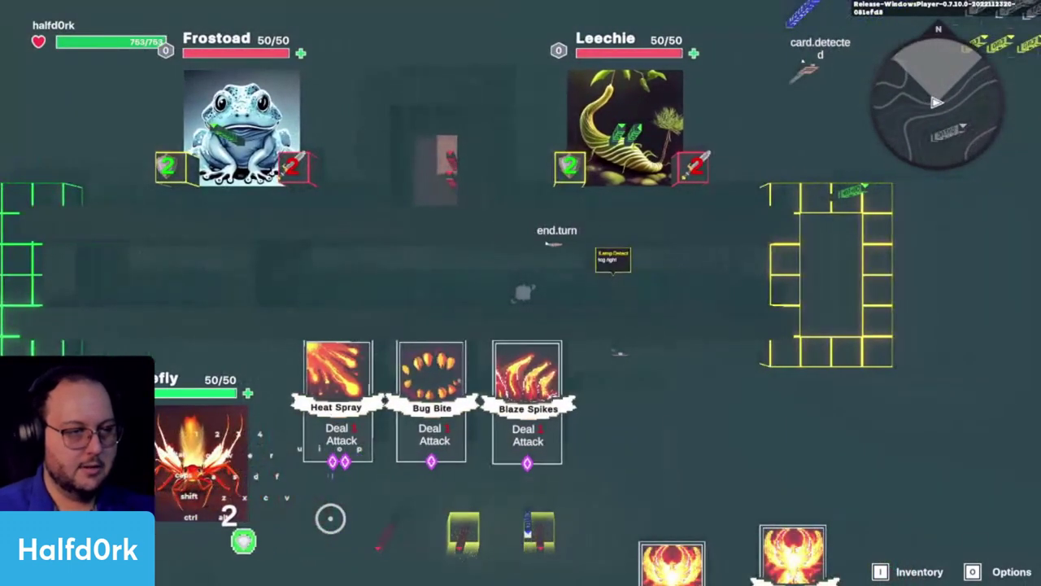
# Play-test moving around the hand cards to check how the third card's underglow responds, and return to the editor.
pyautogui.press('d')
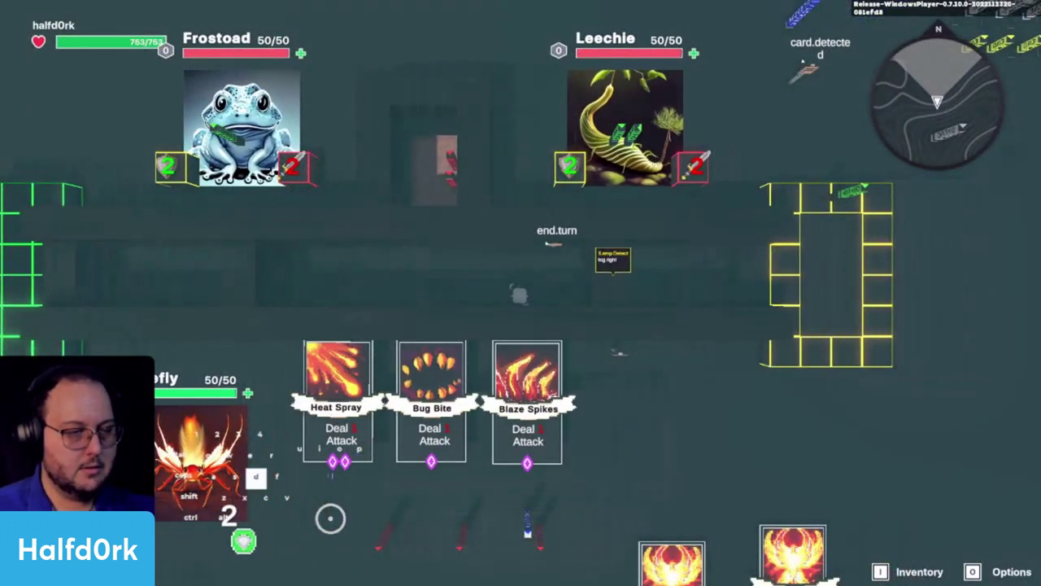
pyautogui.press('s')
pyautogui.press('s')
pyautogui.press('a')
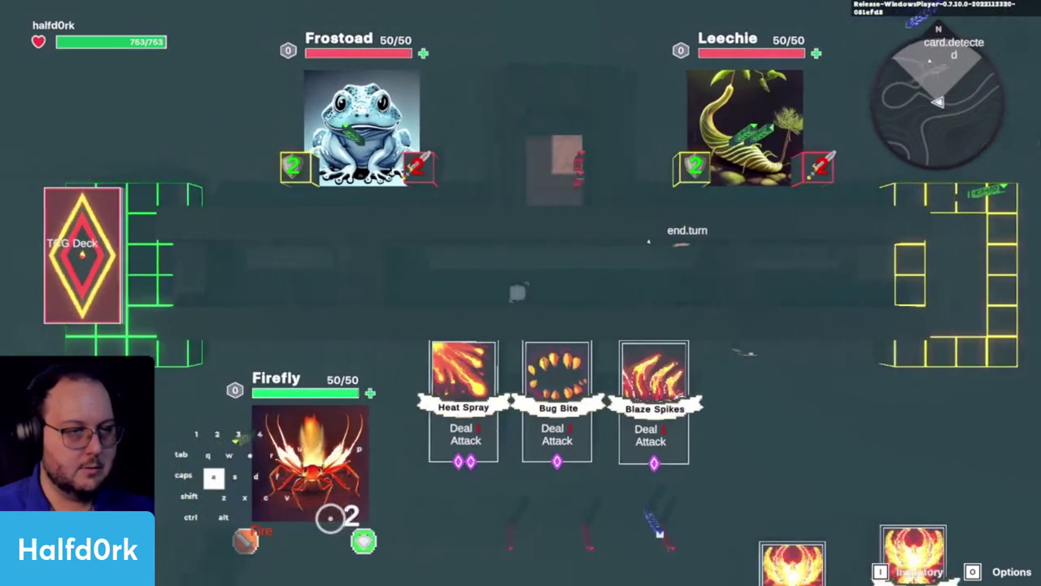
pyautogui.press('d')
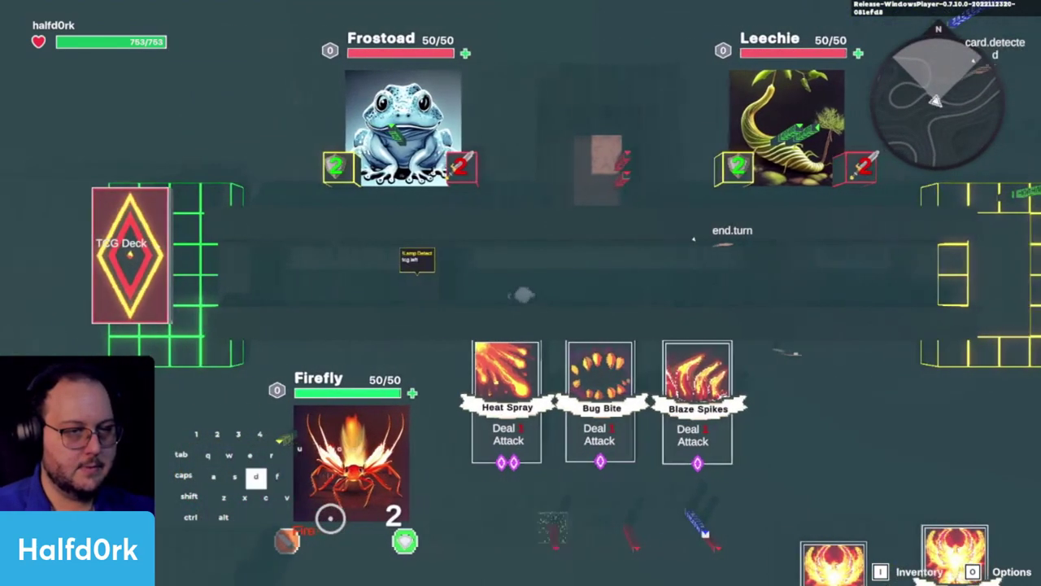
pyautogui.press('a')
pyautogui.press('Escape')
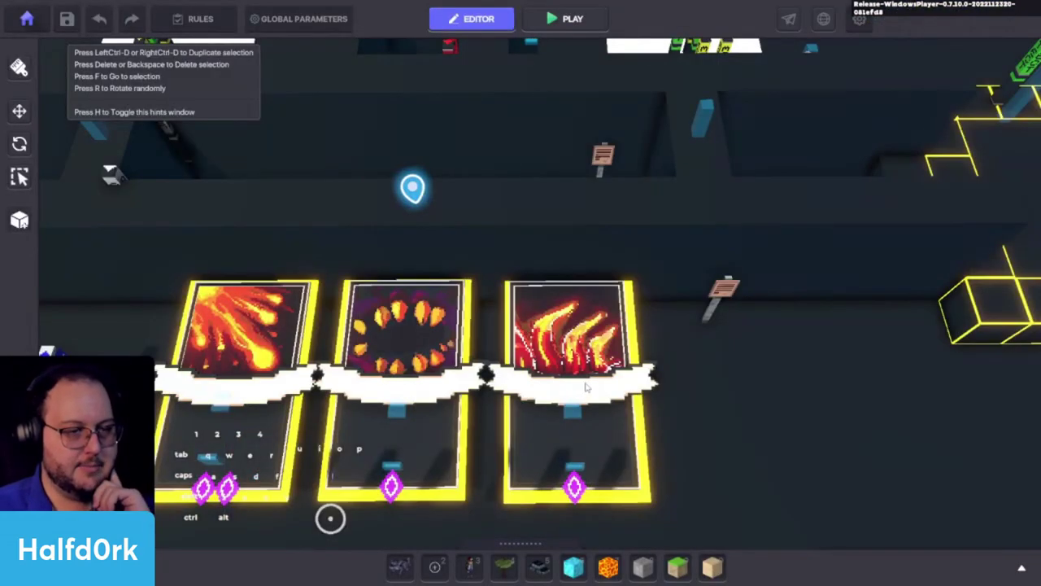
# Check the Health logic of the red health object by the third hand card, including its death messages and target tags.
pyautogui.moveTo(589, 389); pyautogui.dragTo(525, 276, button='middle')
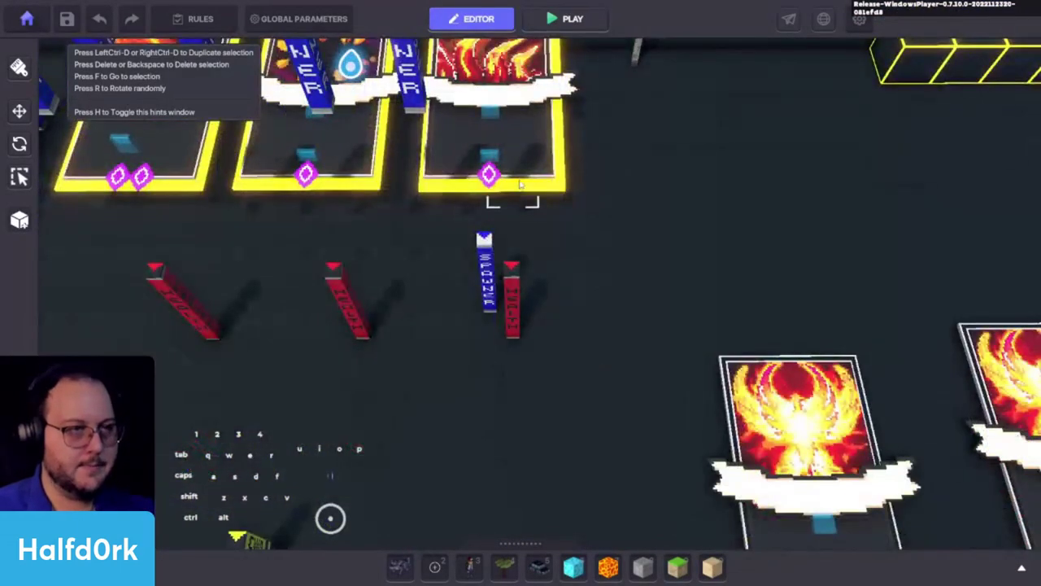
pyautogui.click(535, 128)
pyautogui.press('f')
pyautogui.keyDown('alt'); pyautogui.moveTo(557, 316); pyautogui.dragTo(574, 314); pyautogui.keyUp('alt')
pyautogui.press('c')
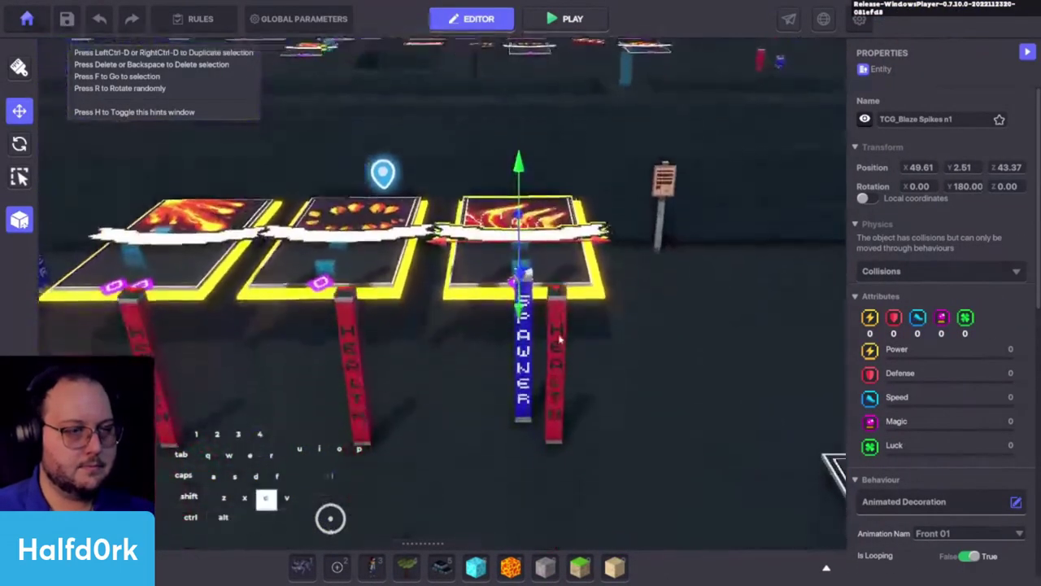
pyautogui.click(555, 332)
pyautogui.scroll(-5, 993, 424)
pyautogui.click(972, 395)
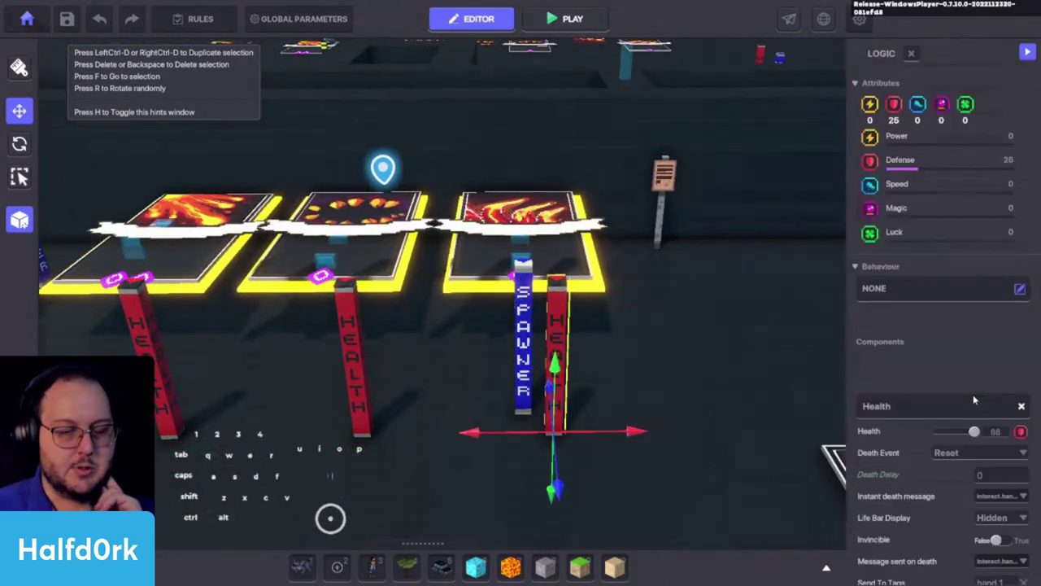
pyautogui.scroll(-3, 922, 438)
pyautogui.moveTo(847, 369); pyautogui.dragTo(643, 340)
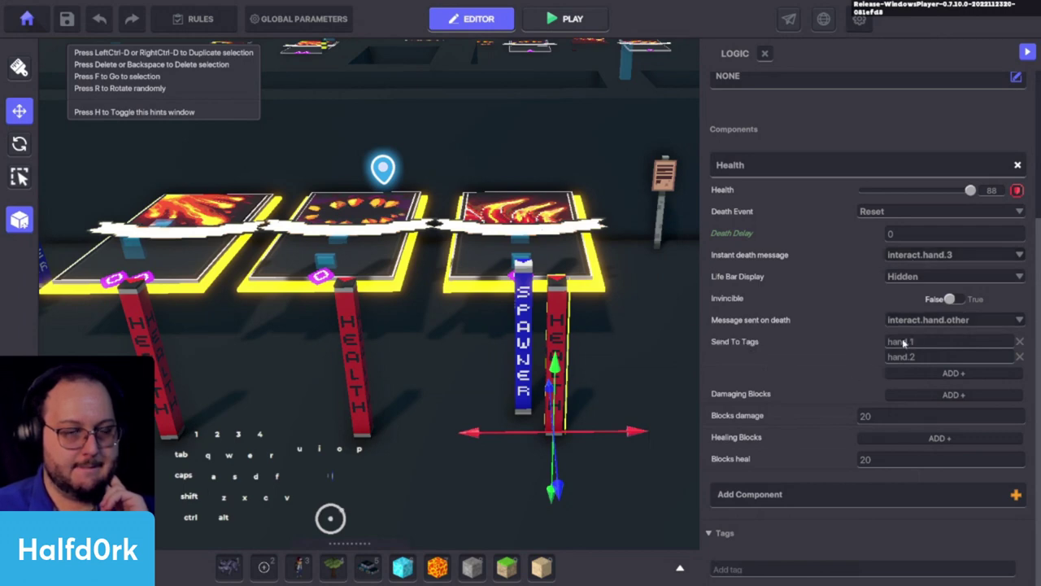
# Set the Turn OFF Message in the Blaze Spikes hand card's Toggle Behaviour to interact.hand.other.
pyautogui.click(540, 221)
pyautogui.scroll(-3, 910, 435)
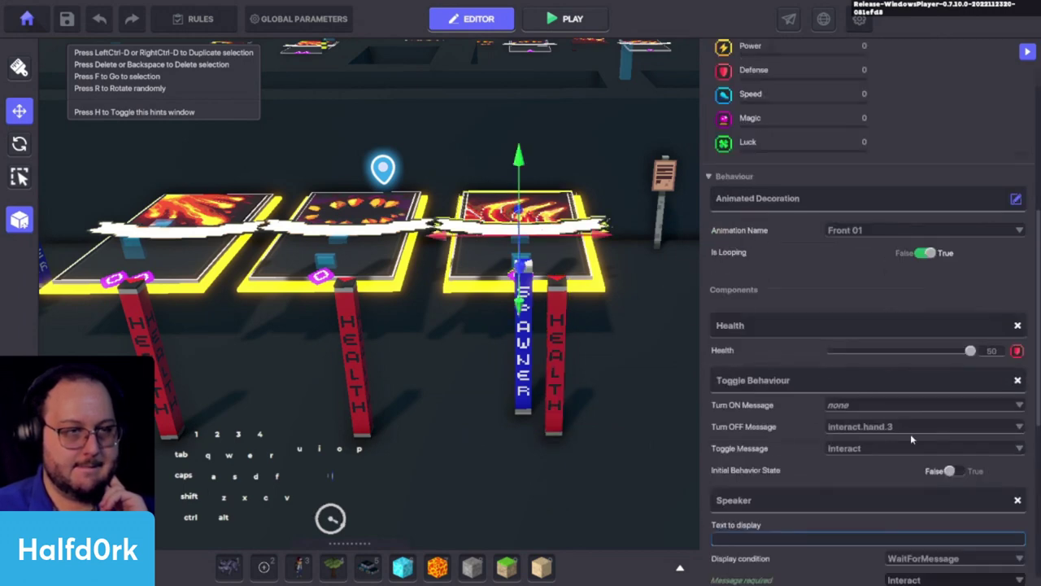
pyautogui.scroll(-2, 801, 421)
pyautogui.scroll(-2, 798, 428)
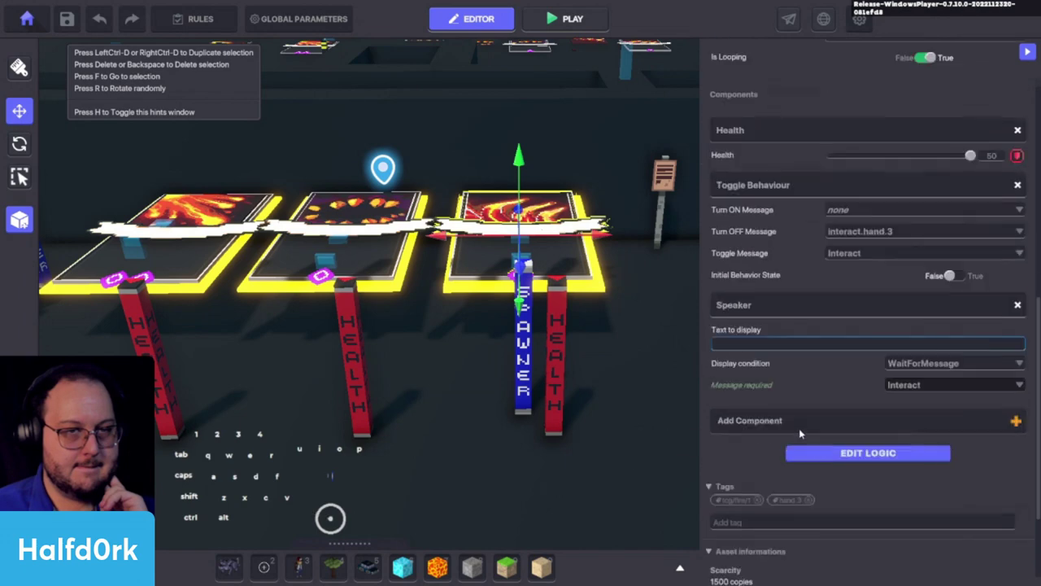
pyautogui.click(905, 453)
pyautogui.scroll(-8, 780, 495)
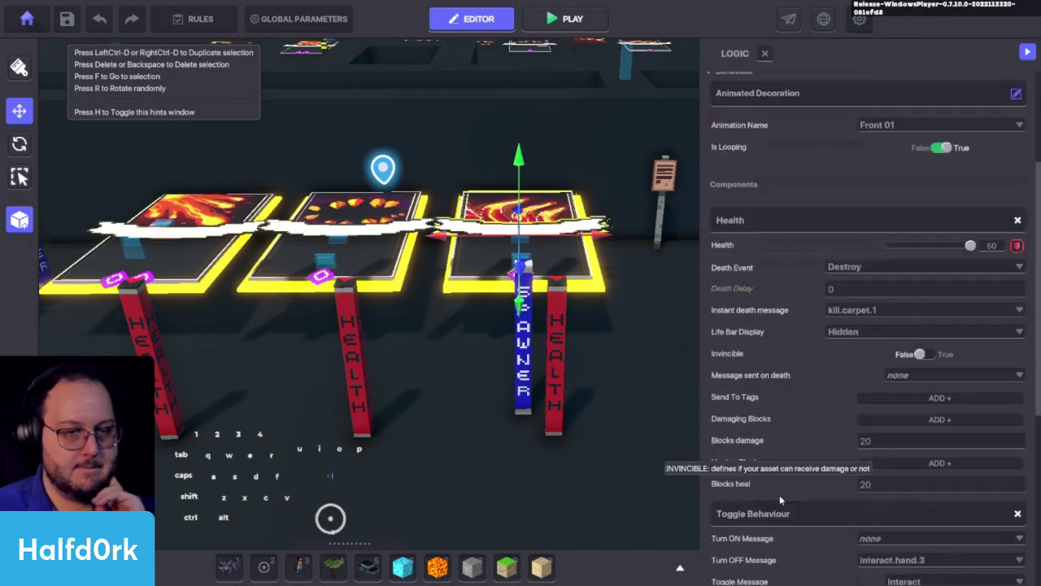
pyautogui.scroll(-3, 773, 501)
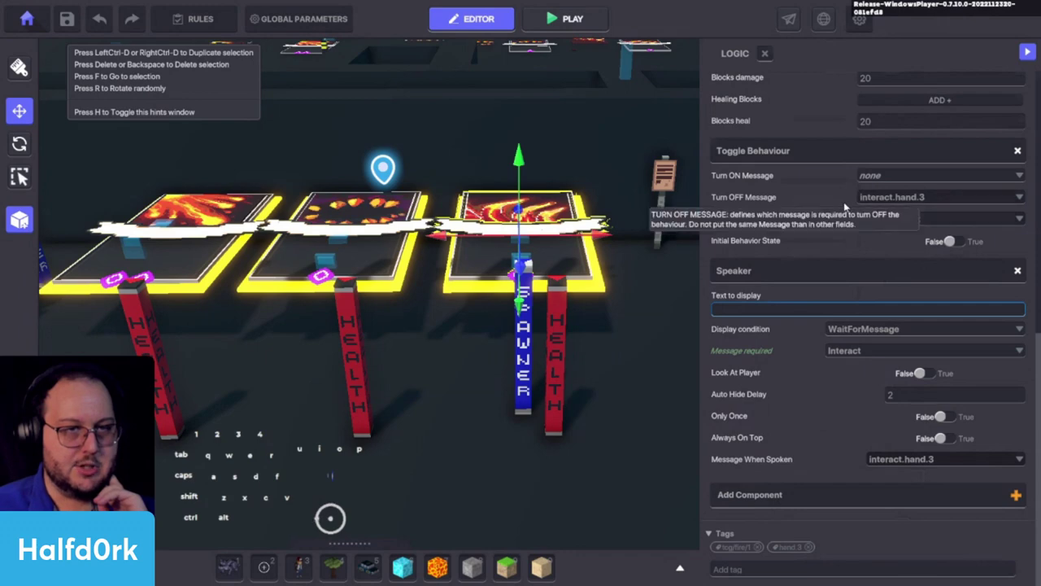
pyautogui.click(935, 199)
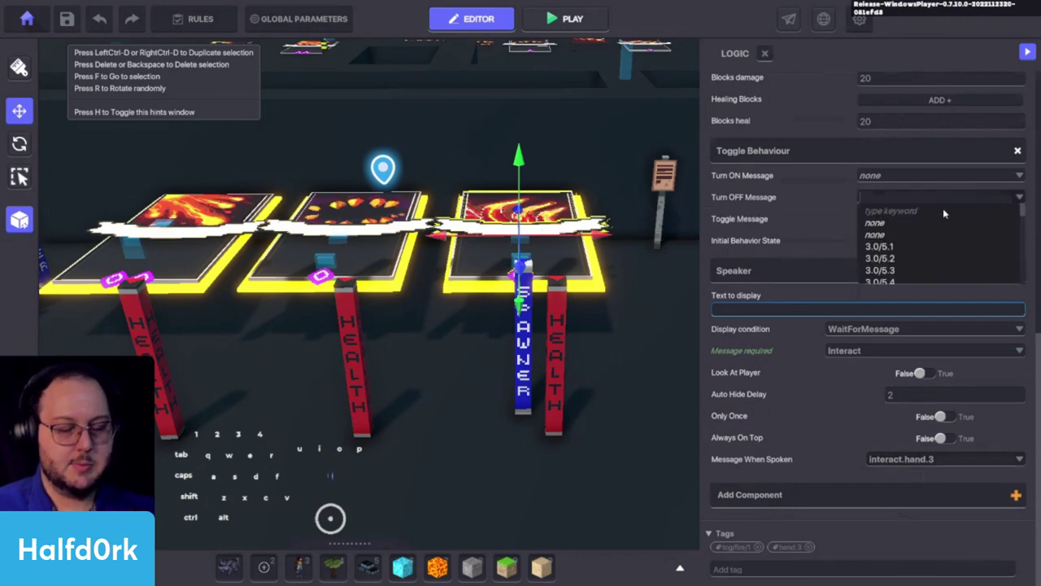
pyautogui.write('other')
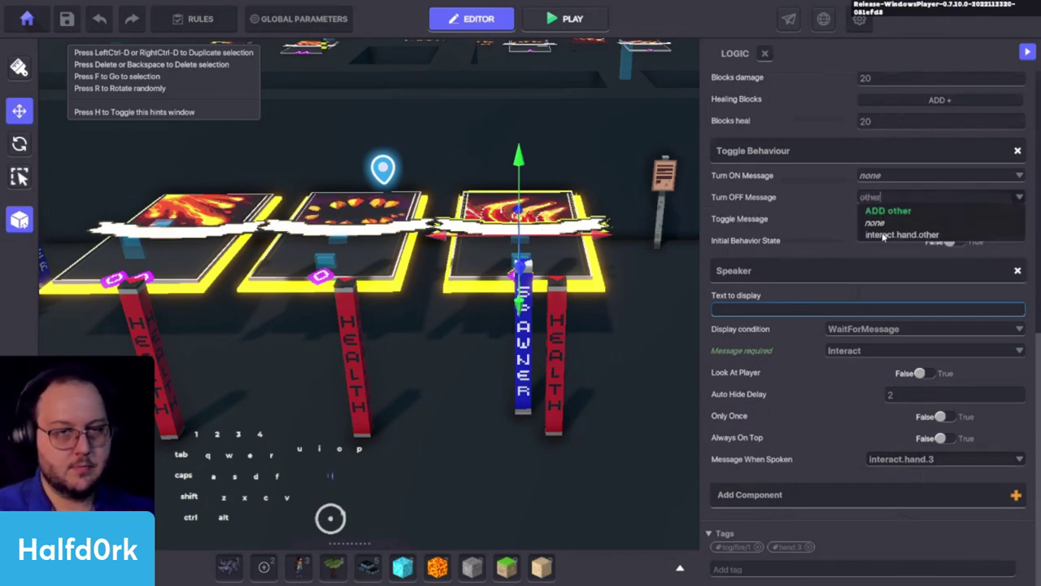
pyautogui.click(886, 235)
pyautogui.press('Tab')
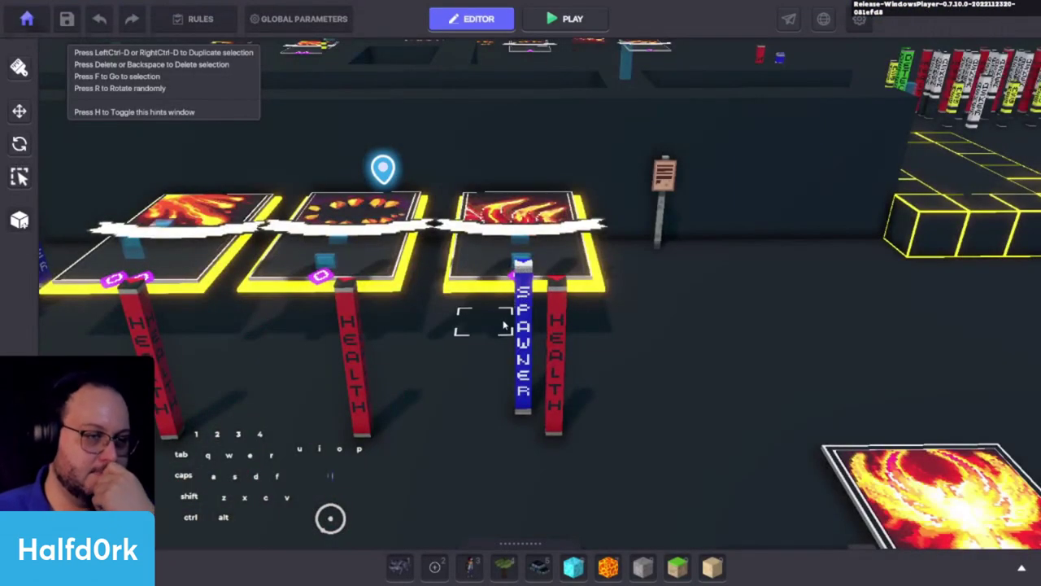
# Examine the third hand card's yellow underglow around the cards, including its destroy messages and full Speaker logic settings.
pyautogui.click(478, 295)
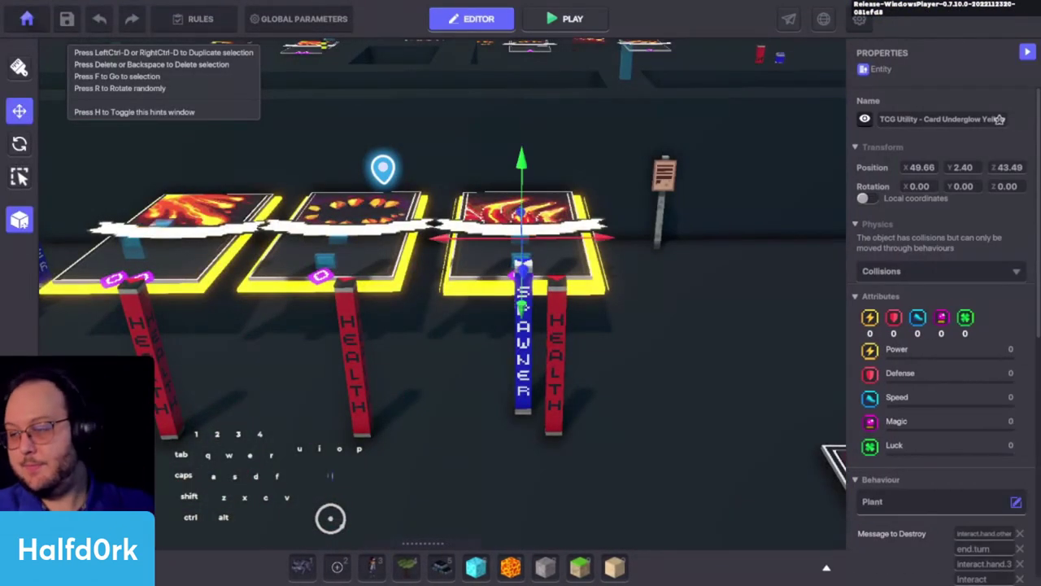
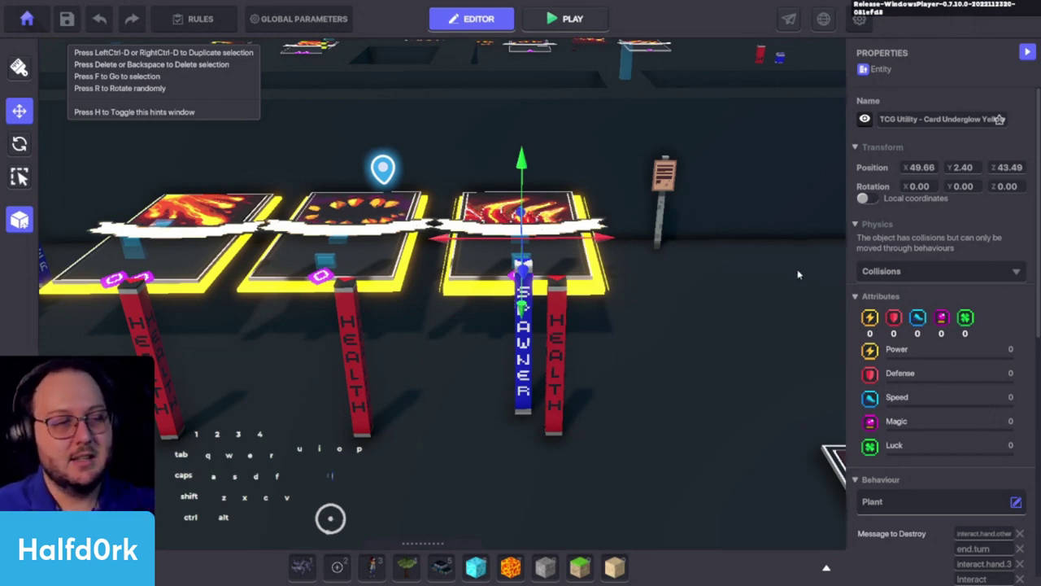
pyautogui.keyDown('alt'); pyautogui.moveTo(799, 275); pyautogui.dragTo(785, 358); pyautogui.keyUp('alt')
pyautogui.press('d')
pyautogui.press('c')
pyautogui.press('d')
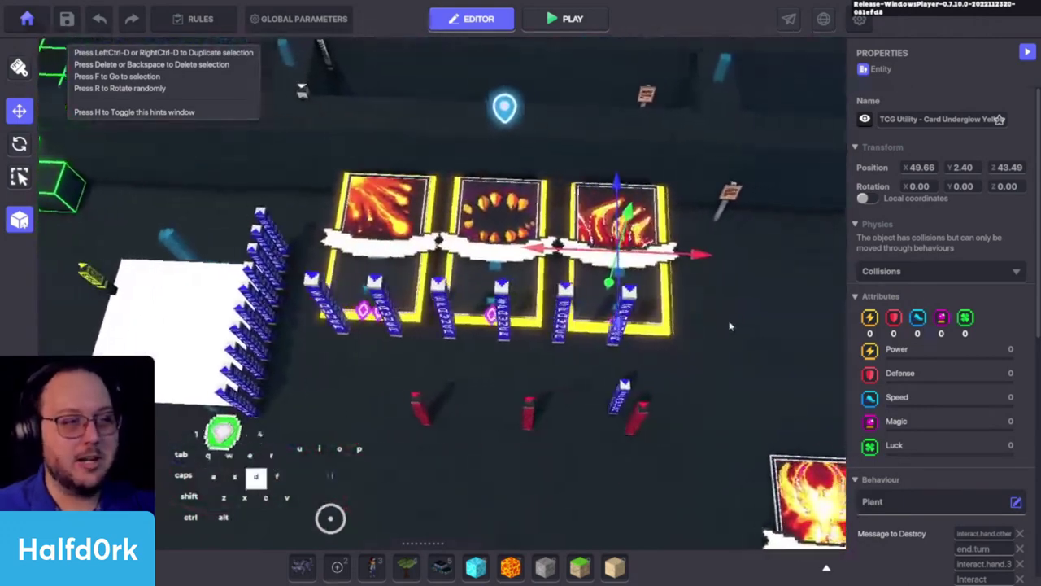
pyautogui.keyDown('alt'); pyautogui.moveTo(730, 326); pyautogui.dragTo(597, 383); pyautogui.keyUp('alt')
pyautogui.scroll(3, 597, 371)
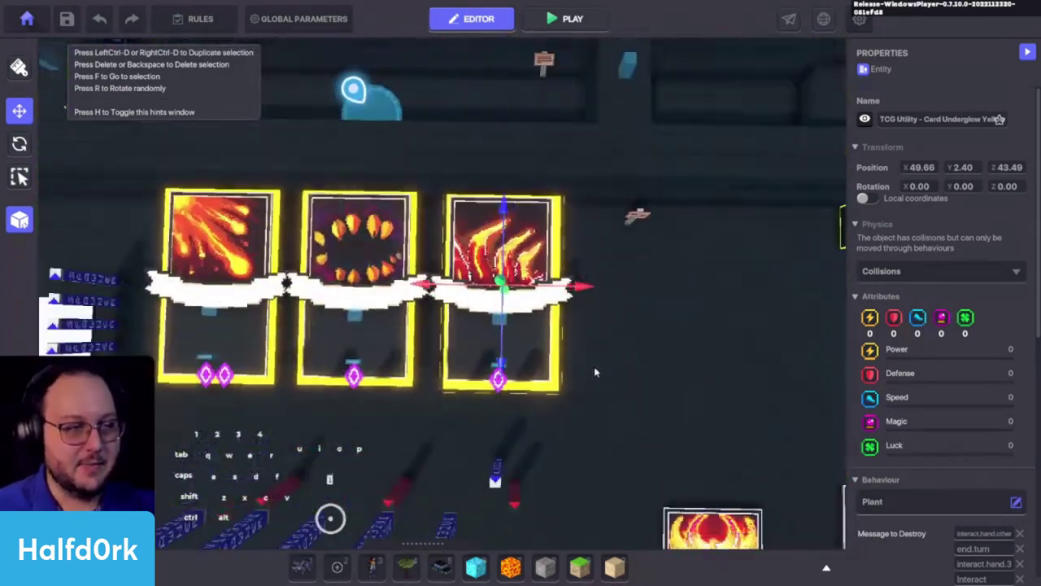
pyautogui.scroll(-3, 594, 368)
pyautogui.scroll(1, 570, 357)
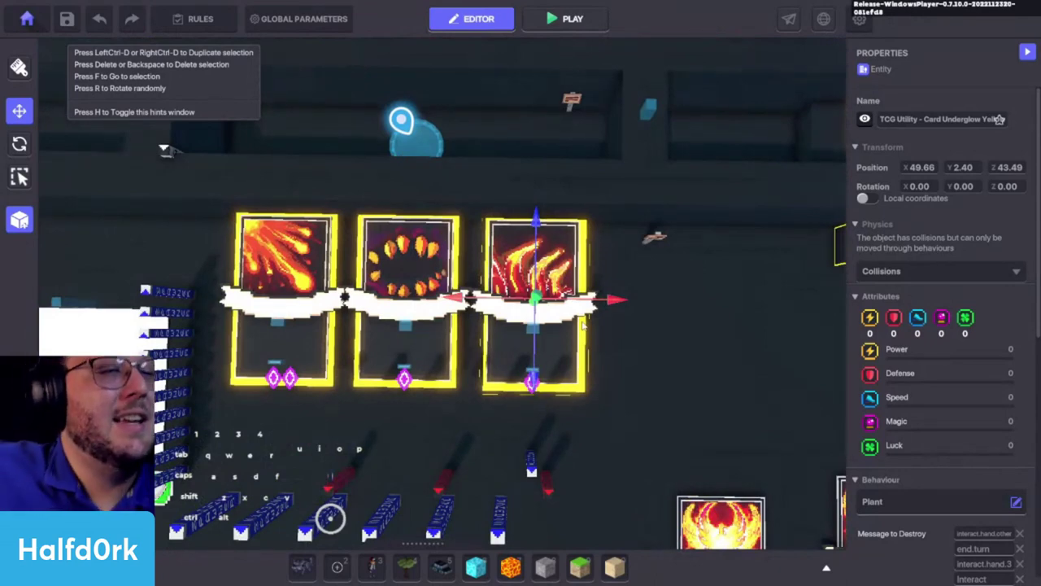
pyautogui.scroll(-3, 955, 429)
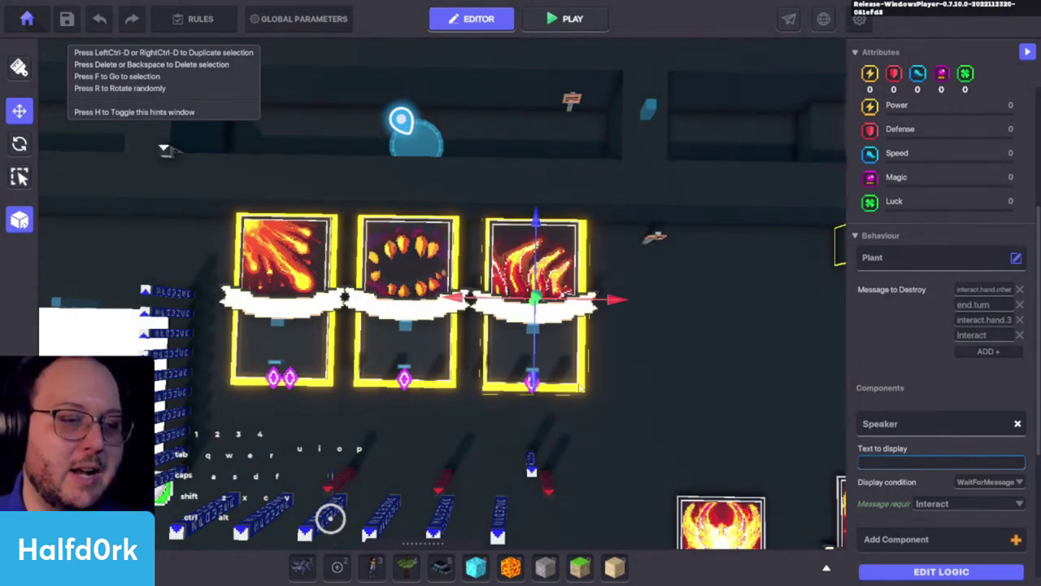
pyautogui.keyDown('alt'); pyautogui.moveTo(580, 386); pyautogui.dragTo(585, 268); pyautogui.keyUp('alt')
pyautogui.scroll(3, 608, 320)
pyautogui.press('w')
pyautogui.scroll(-2, 882, 435)
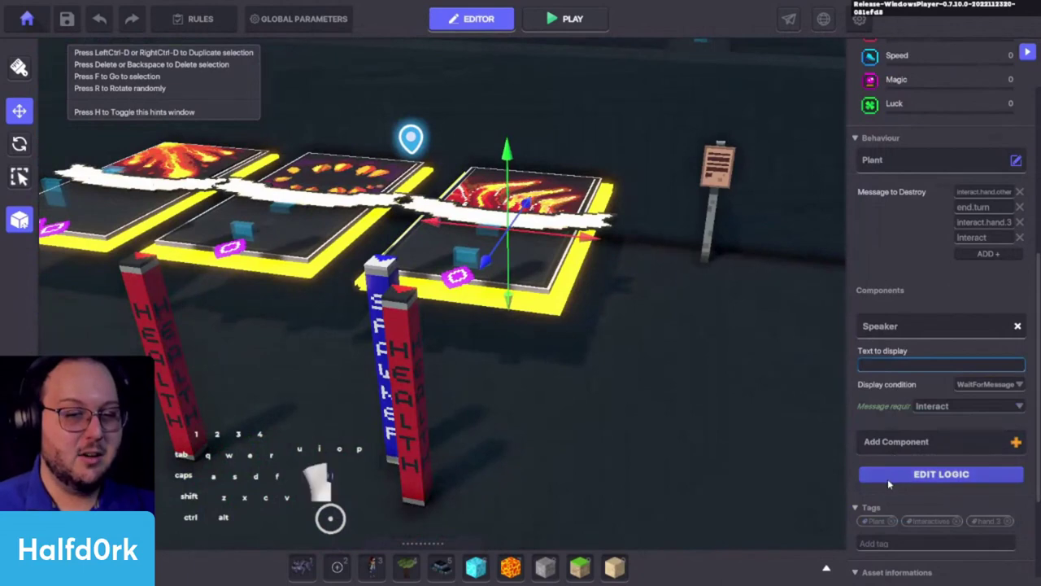
pyautogui.click(889, 477)
pyautogui.scroll(-3, 889, 504)
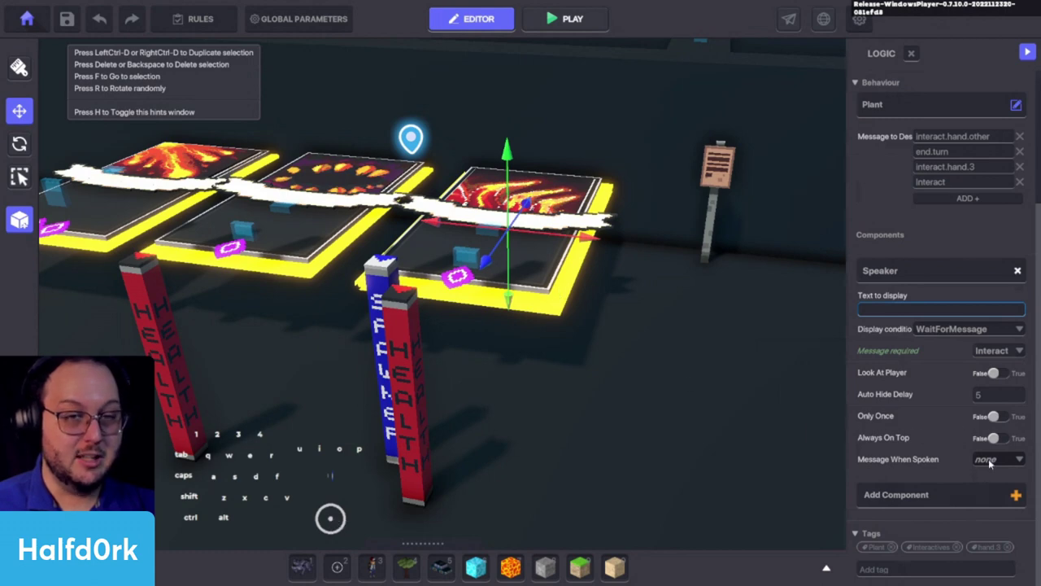
# Change the underglow's fourth Message to Destroy entry to interact.glow.3 and copy the message name.
pyautogui.click(939, 181)
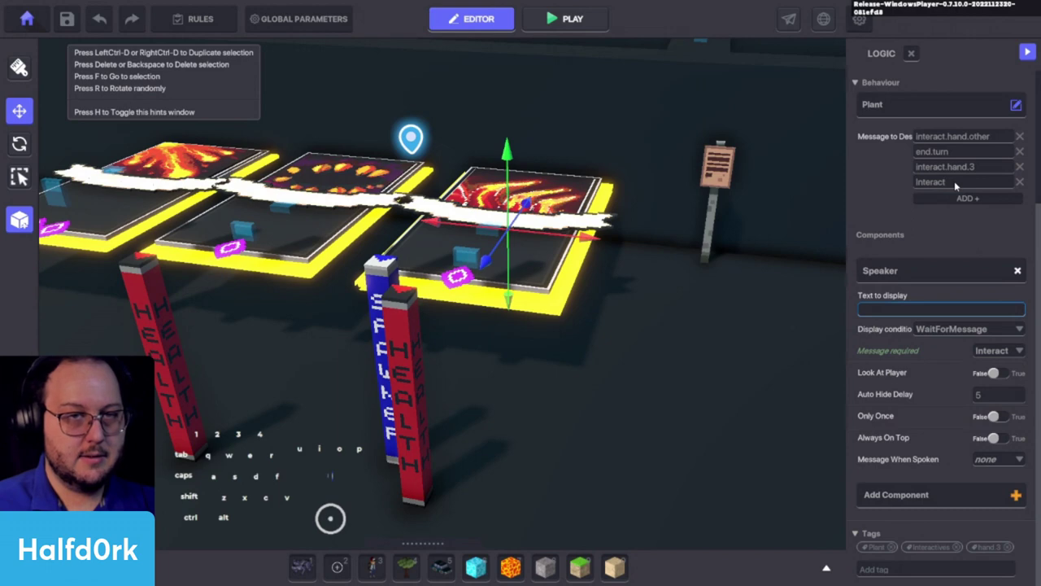
pyautogui.write('zone.3')
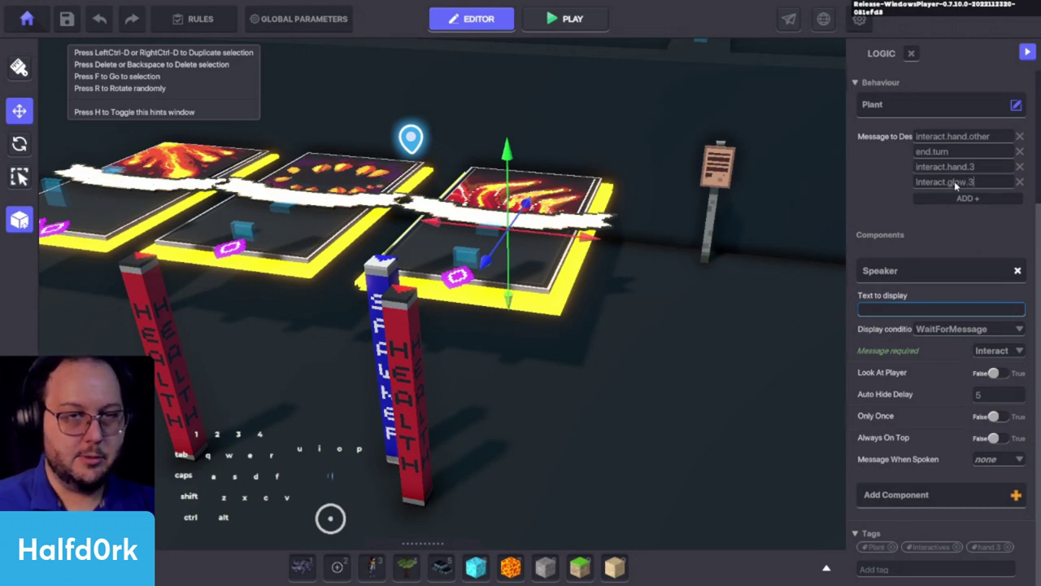
pyautogui.hotkey('ctrl', 'a')
pyautogui.hotkey('ctrl', 'c')
pyautogui.click(905, 215)
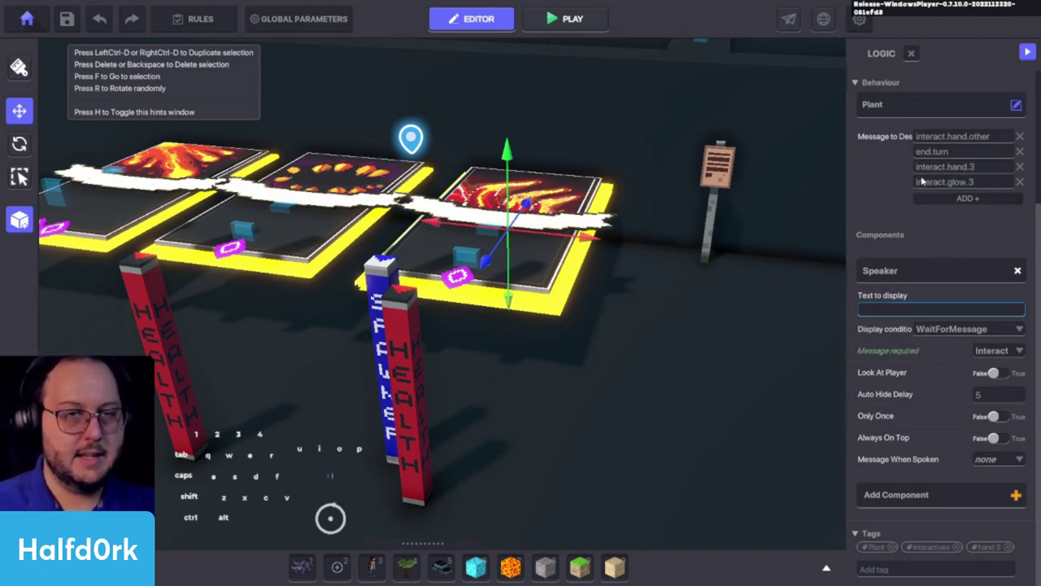
# Copy interact.glow.3 from the underglow's fourth destroy entry and set it as the Speaker's Message When Spoken.
pyautogui.doubleClick(920, 182)
pyautogui.write('discard')
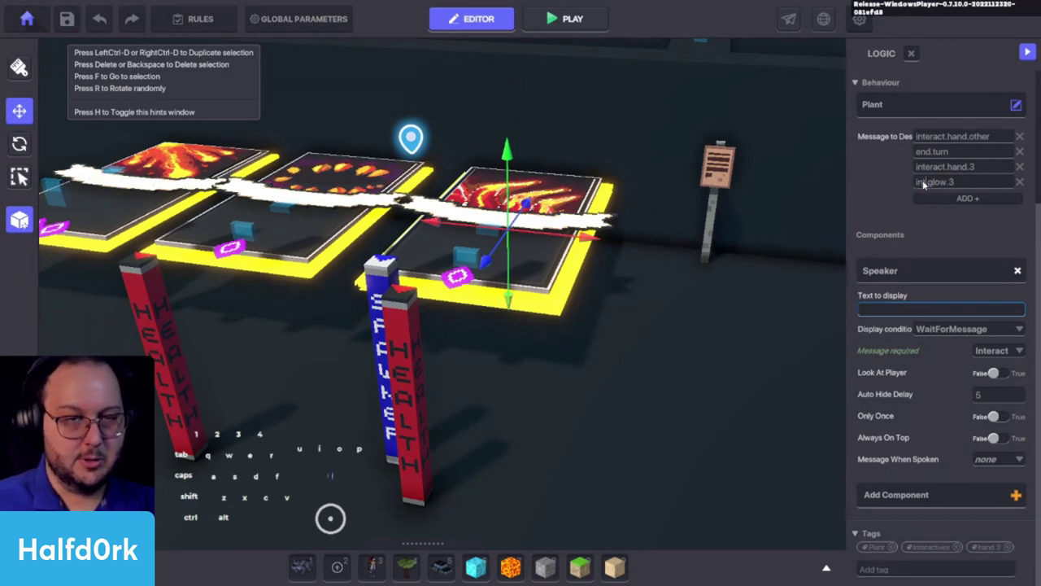
pyautogui.hotkey('ctrl', 'a')
pyautogui.hotkey('ctrl', 'c')
pyautogui.click(896, 194)
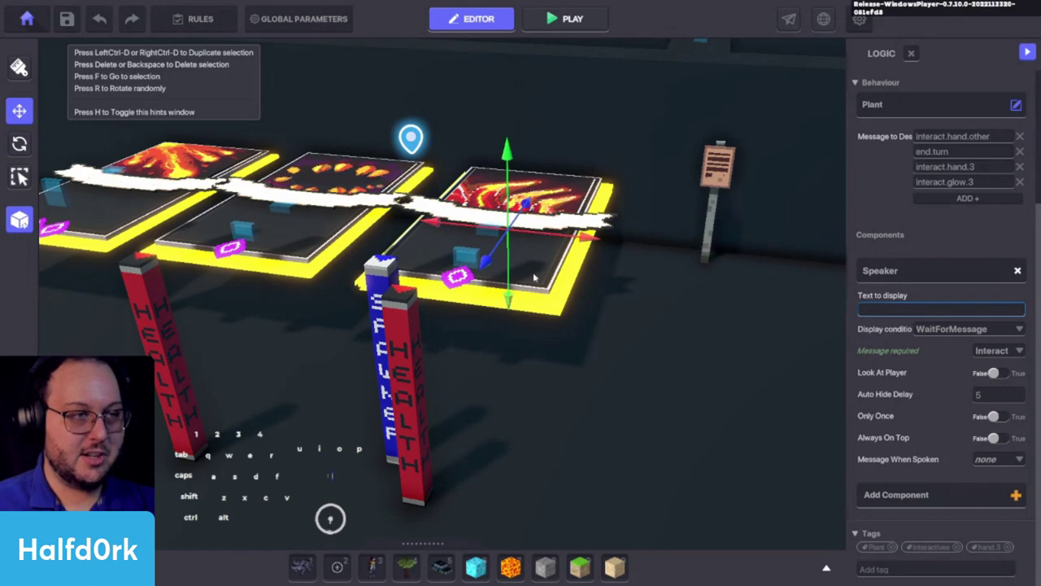
pyautogui.click(987, 463)
pyautogui.hotkey('ctrl', 'v')
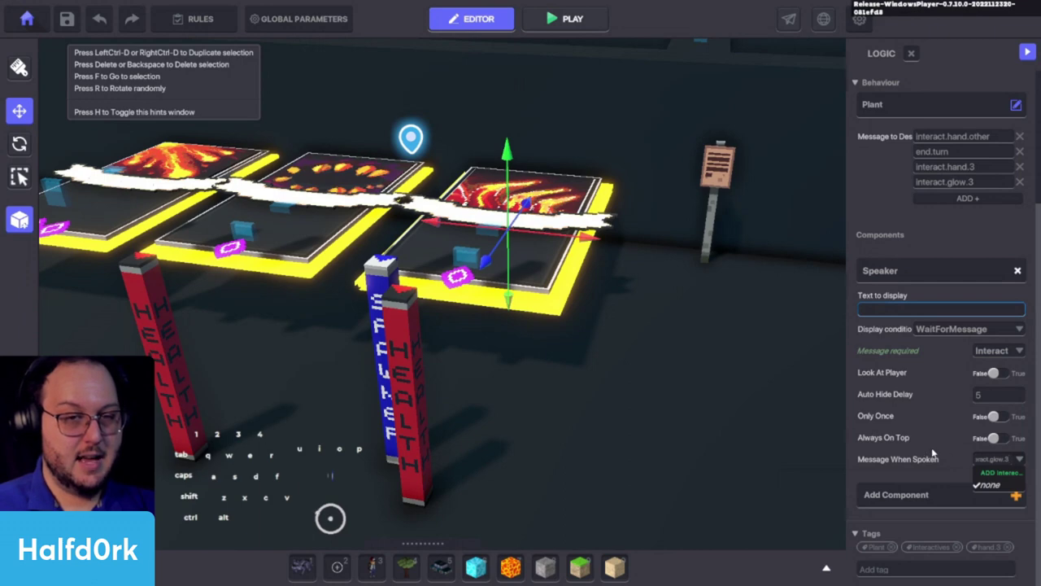
pyautogui.click(990, 474)
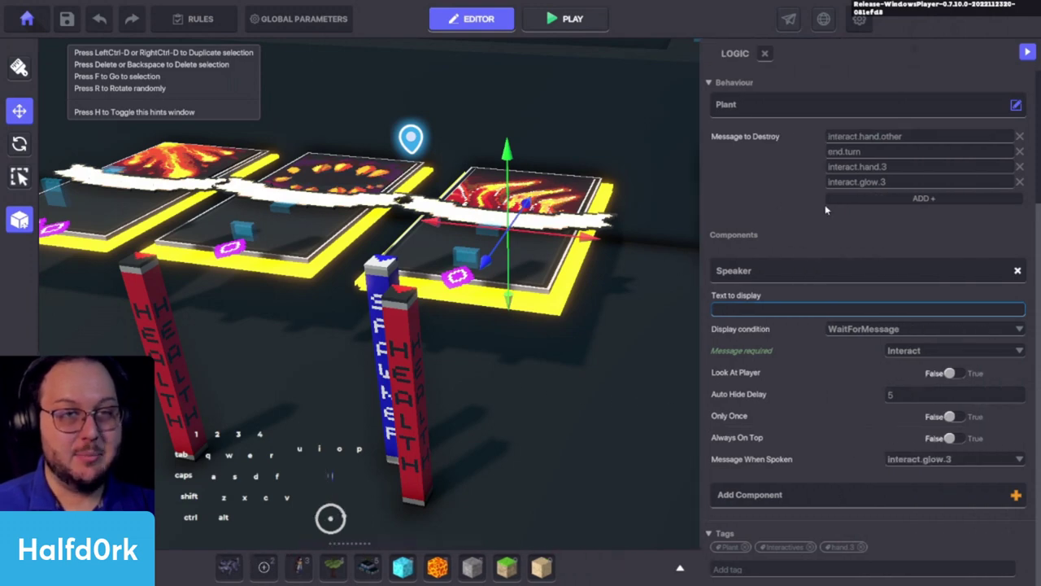
# Copy the message name from the underglow's fourth Message to Destroy entry again and play-test the level.
pyautogui.click(842, 185)
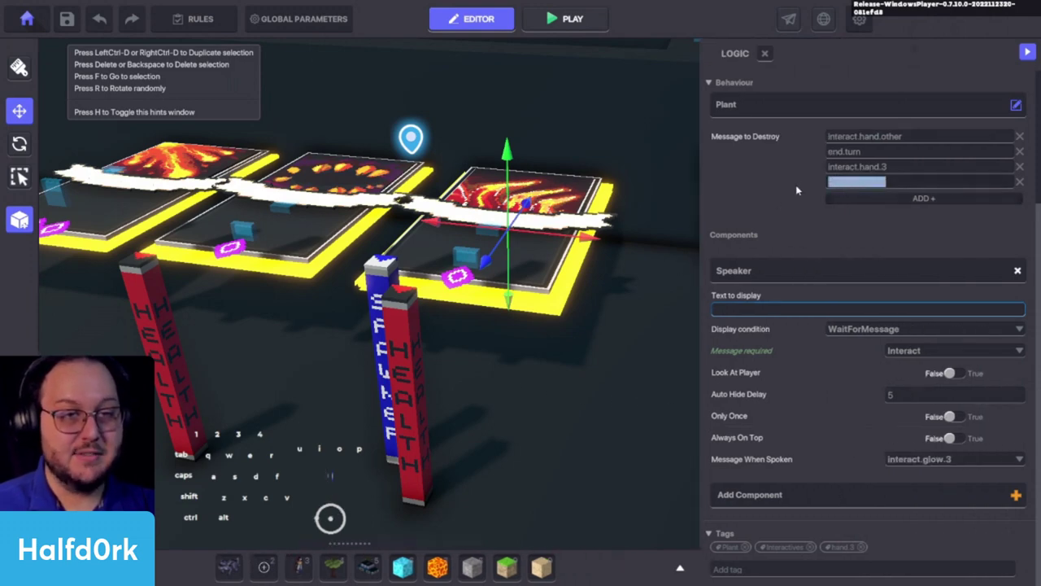
pyautogui.click(795, 185)
pyautogui.click(850, 186)
pyautogui.hotkey('ctrl', 'c')
pyautogui.click(901, 183)
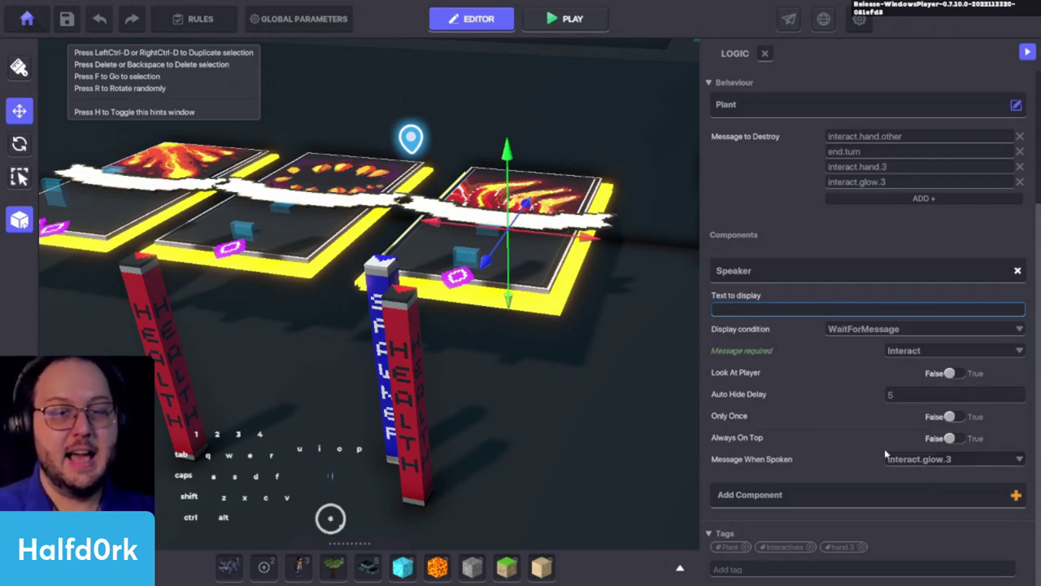
pyautogui.doubleClick(893, 182)
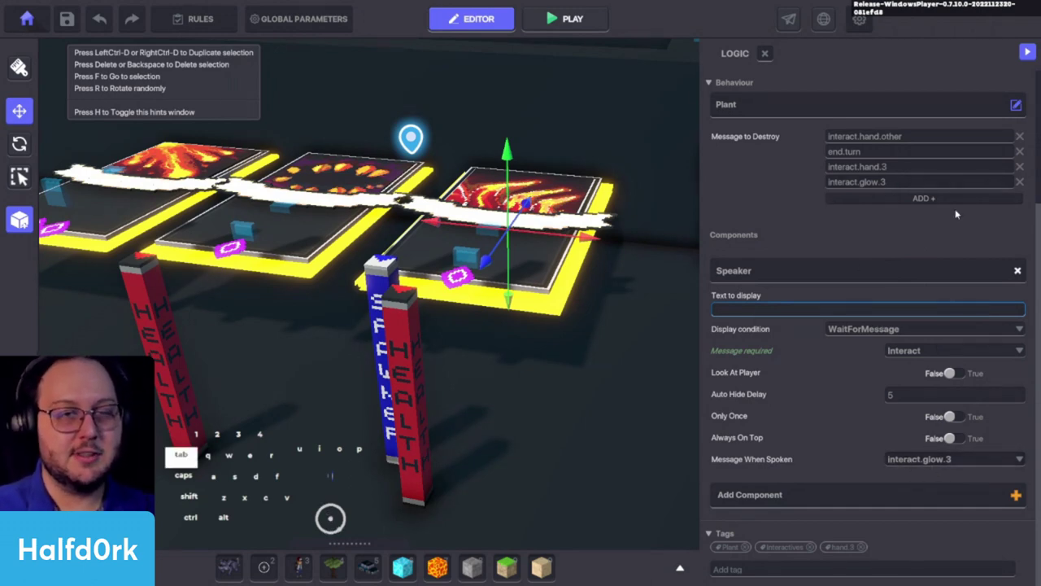
pyautogui.press('Tab')
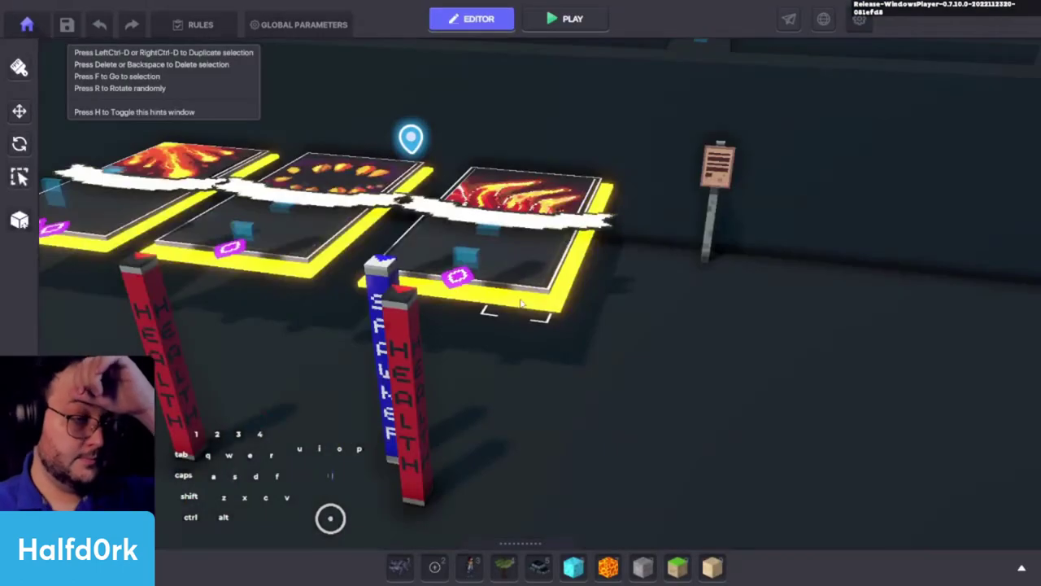
# Inspect the properties of the blue spawner by the third hand card and the Blaze Spikes card's Toggle Behaviour.
pyautogui.click(388, 288)
pyautogui.keyDown('alt'); pyautogui.moveTo(463, 318); pyautogui.dragTo(794, 404); pyautogui.keyUp('alt')
pyautogui.write('1')
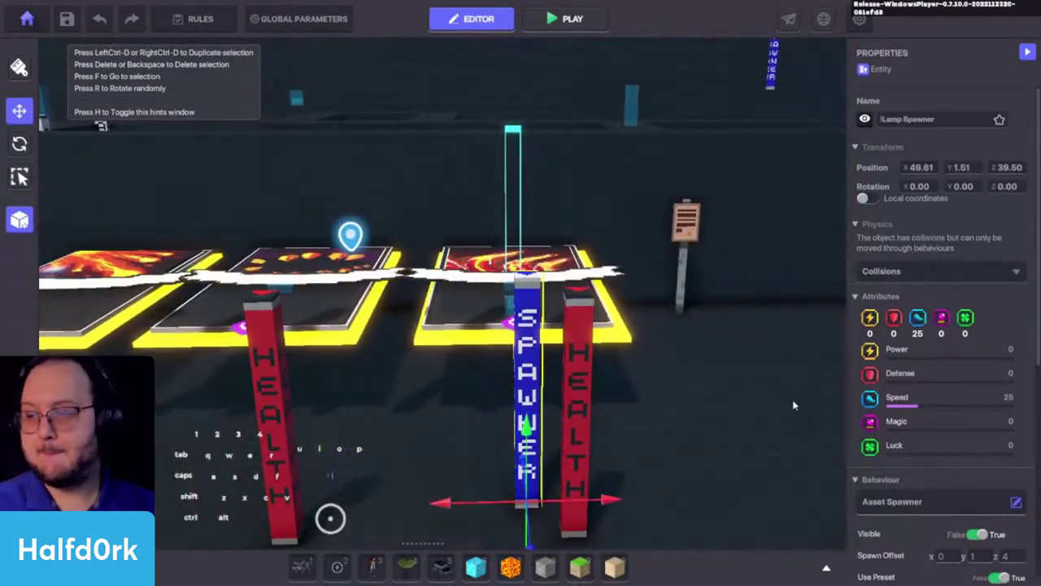
pyautogui.moveTo(793, 405); pyautogui.dragTo(563, 362, button='right')
pyautogui.click(560, 361)
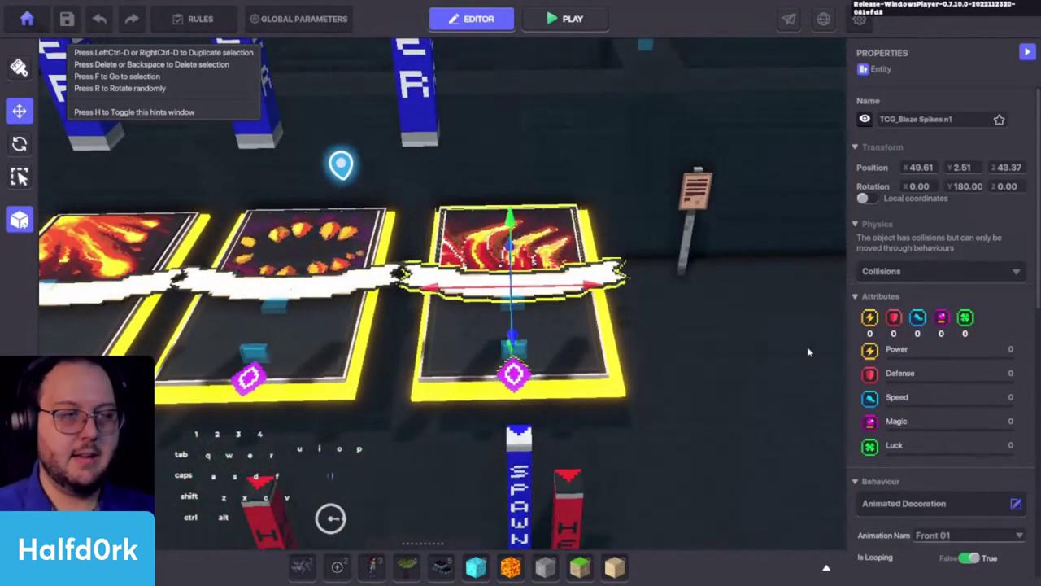
pyautogui.scroll(-5, 898, 380)
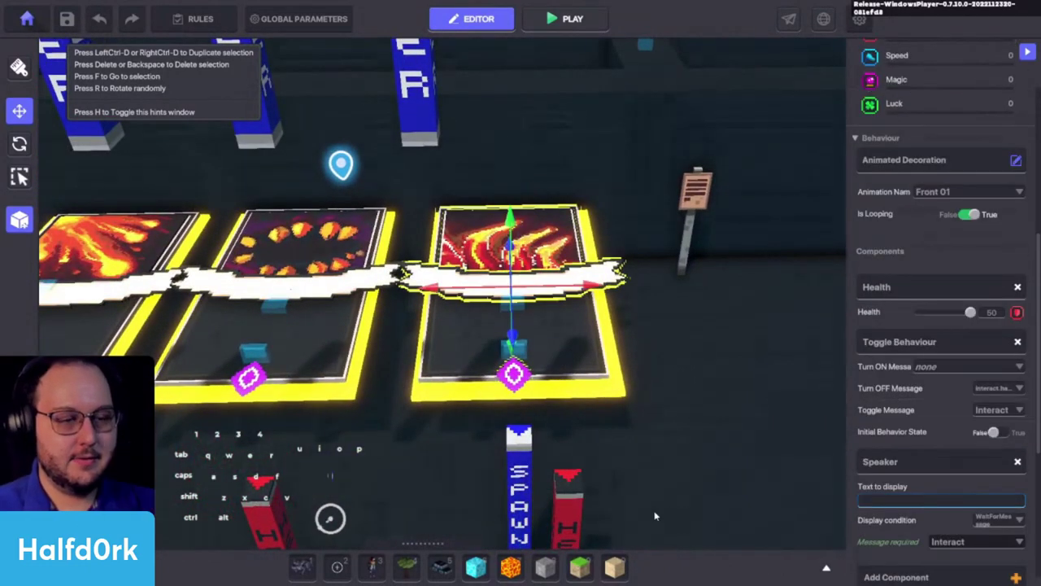
# Duplicate the red health object beside the third hand card's spawner.
pyautogui.click(574, 496)
pyautogui.press('f')
pyautogui.keyDown('alt'); pyautogui.moveTo(600, 509); pyautogui.dragTo(640, 466); pyautogui.keyUp('alt')
pyautogui.hotkey('ctrl', 'd')
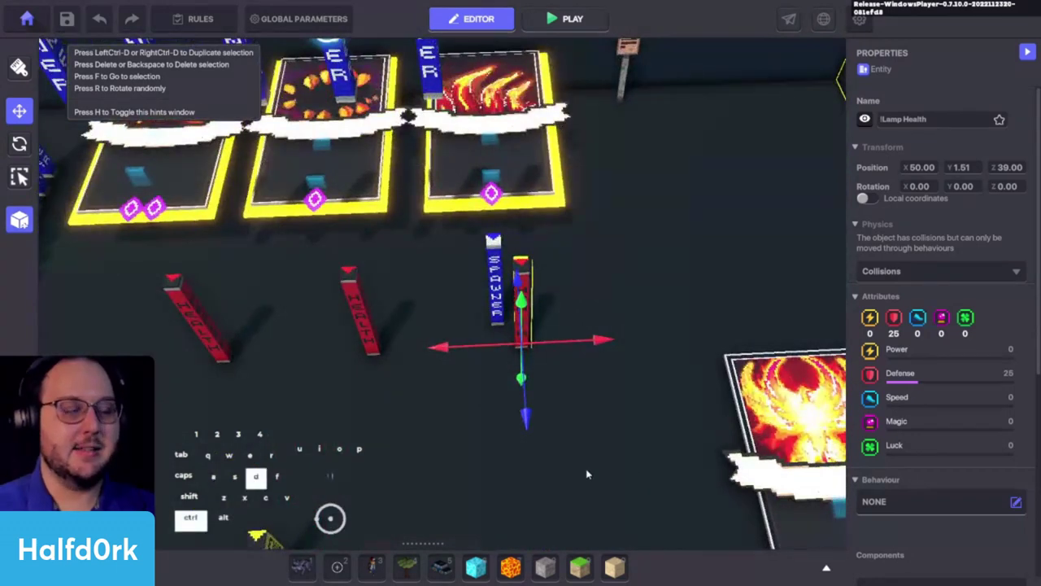
pyautogui.scroll(-3, 891, 410)
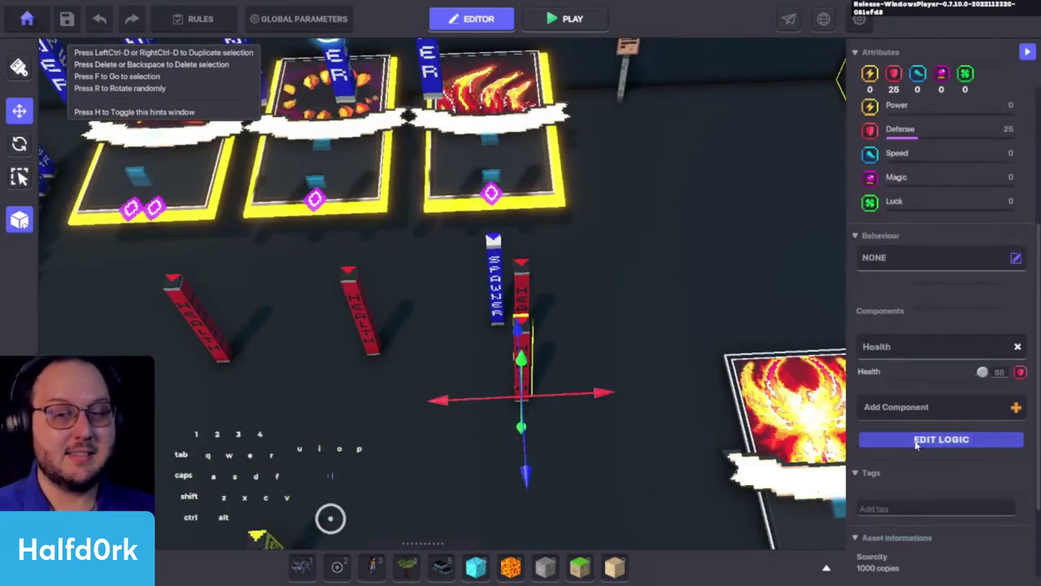
# Open the duplicate health object's logic and set its Instant death message to interact.glow.3.
pyautogui.click(917, 440)
pyautogui.scroll(-4, 907, 439)
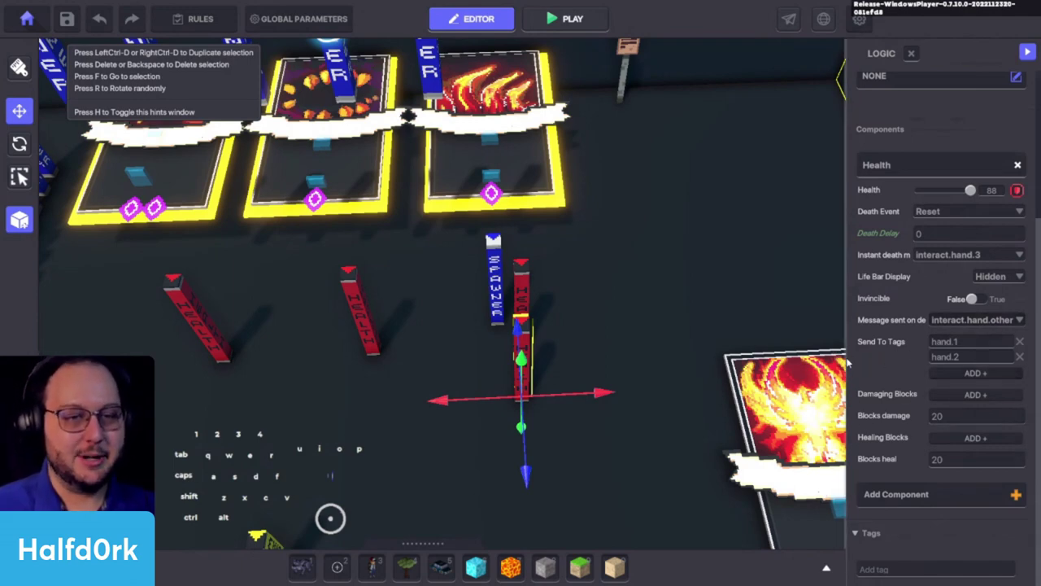
pyautogui.moveTo(844, 355); pyautogui.dragTo(698, 359)
pyautogui.scroll(2, 793, 363)
pyautogui.scroll(1, 793, 364)
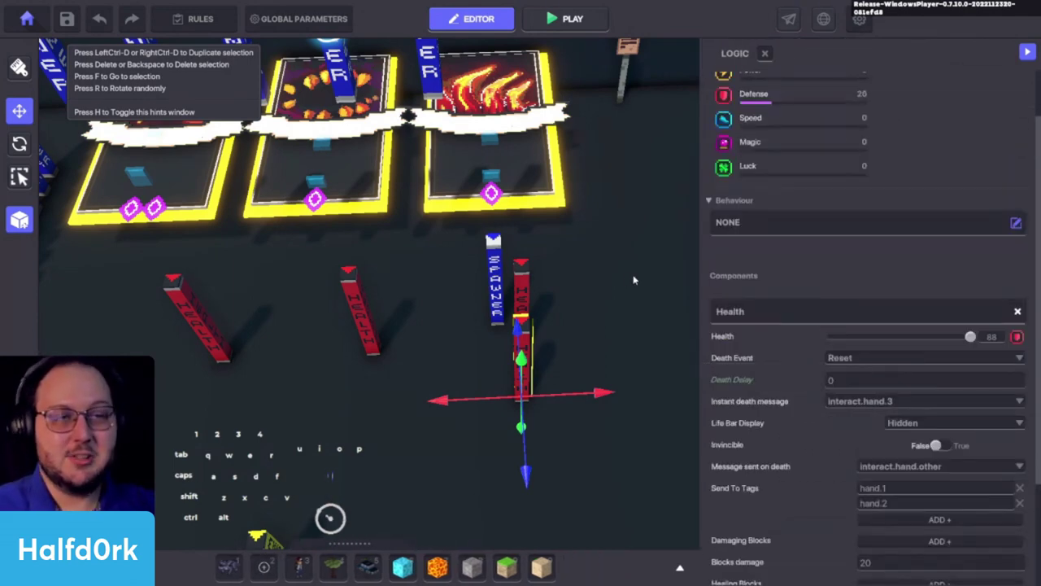
pyautogui.keyDown('alt'); pyautogui.moveTo(614, 265); pyautogui.dragTo(484, 207); pyautogui.keyUp('alt')
pyautogui.scroll(-3, 842, 370)
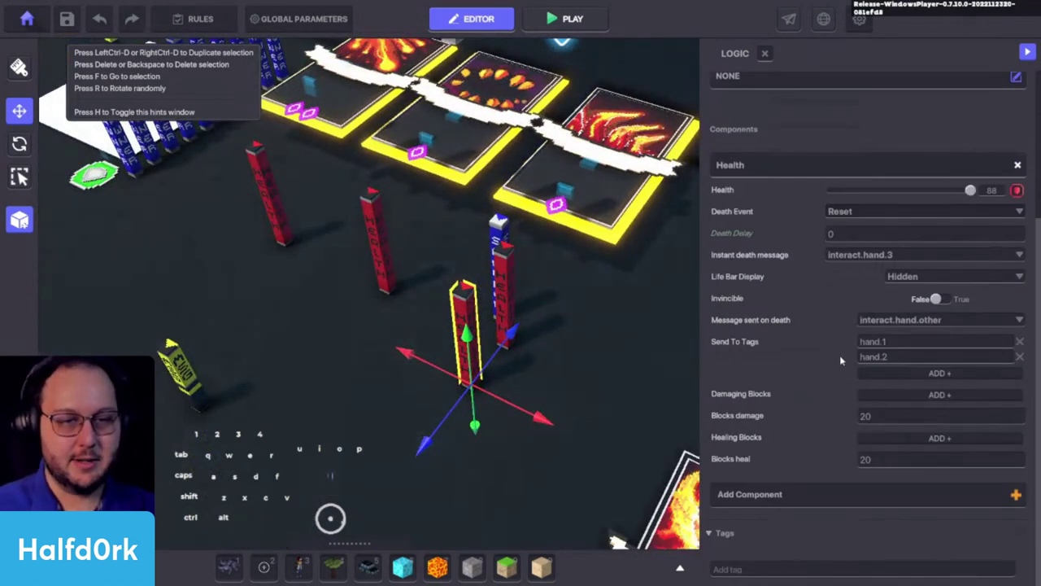
pyautogui.click(881, 255)
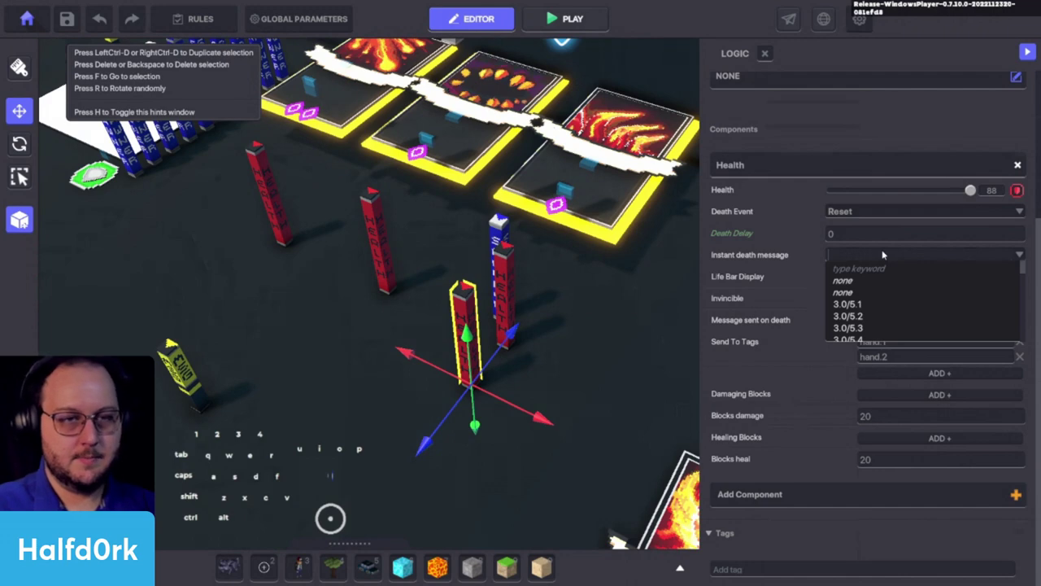
pyautogui.hotkey('ctrl', 'v')
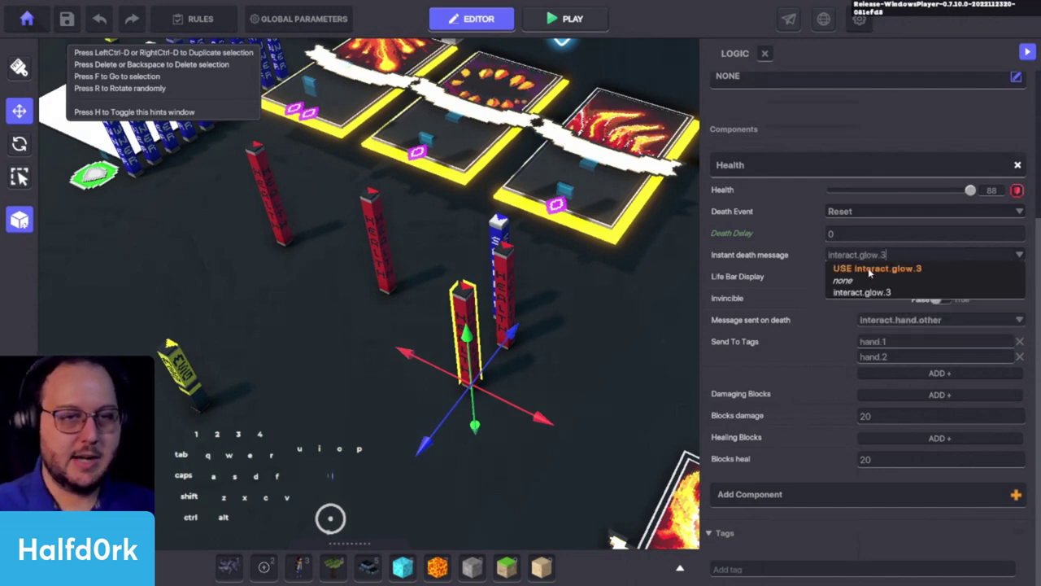
pyautogui.click(867, 270)
# Set the duplicate health object's Message sent on death to a new message named interact.glow.3.2.
pyautogui.click(905, 320)
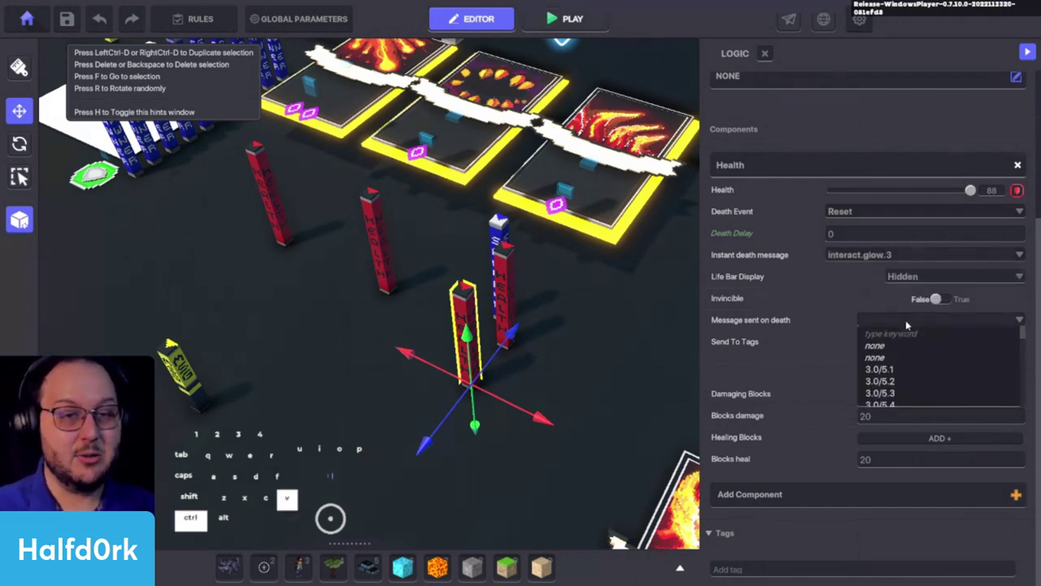
pyautogui.hotkey('ctrl', 'v')
pyautogui.write('.2')
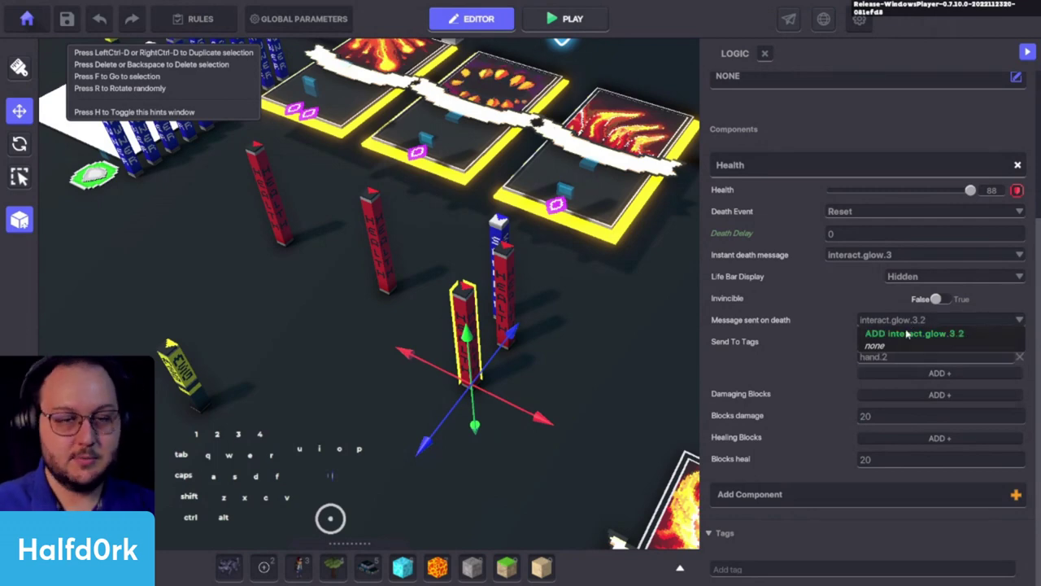
pyautogui.click(906, 334)
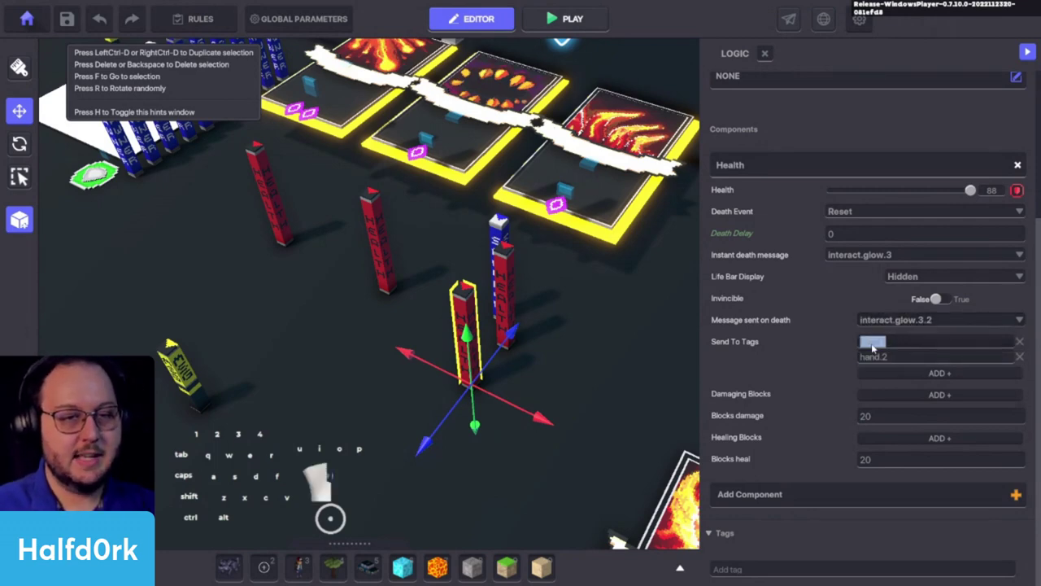
# Check the third hand card's yellow underglow for its destroy messages and tags.
pyautogui.click(600, 240)
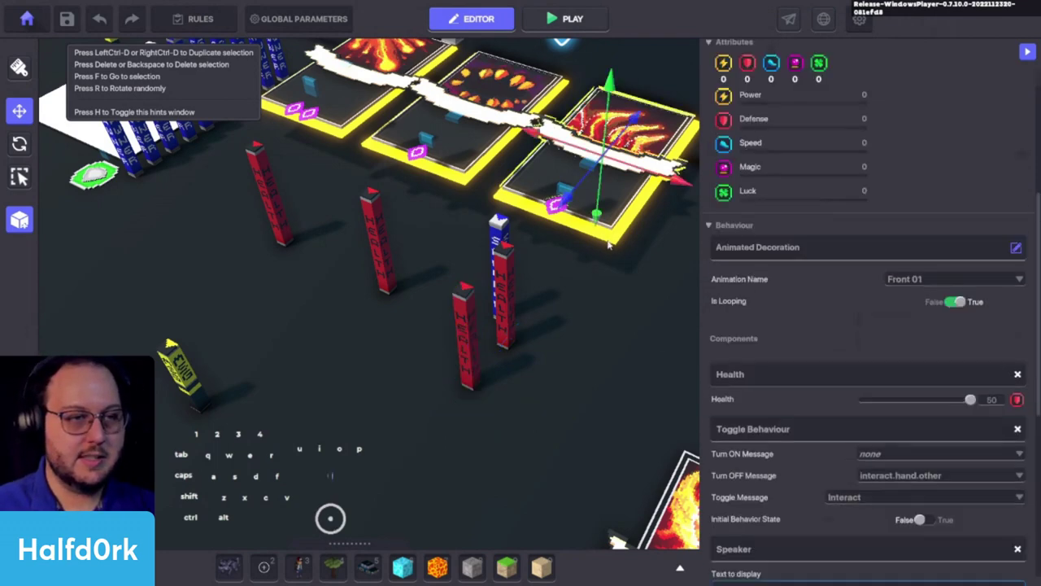
pyautogui.moveTo(605, 280)
pyautogui.keyDown('alt'); pyautogui.mouseDown()
pyautogui.moveTo(585, 192)
pyautogui.moveTo(568, 213)
pyautogui.mouseUp(); pyautogui.keyUp('alt')
pyautogui.press('w')
pyautogui.press('d')
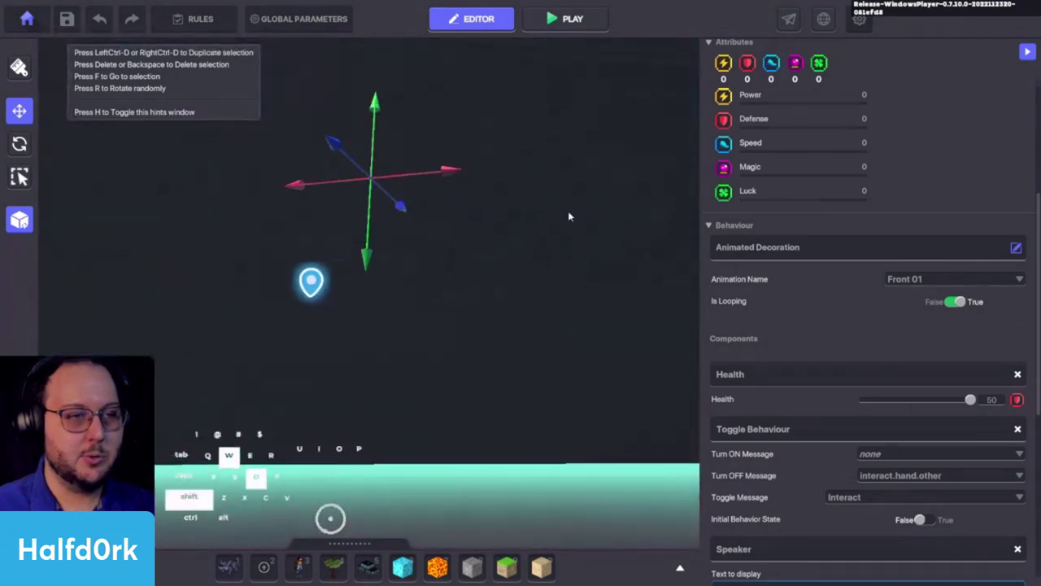
pyautogui.press('a')
pyautogui.click(417, 300)
pyautogui.scroll(-3, 889, 415)
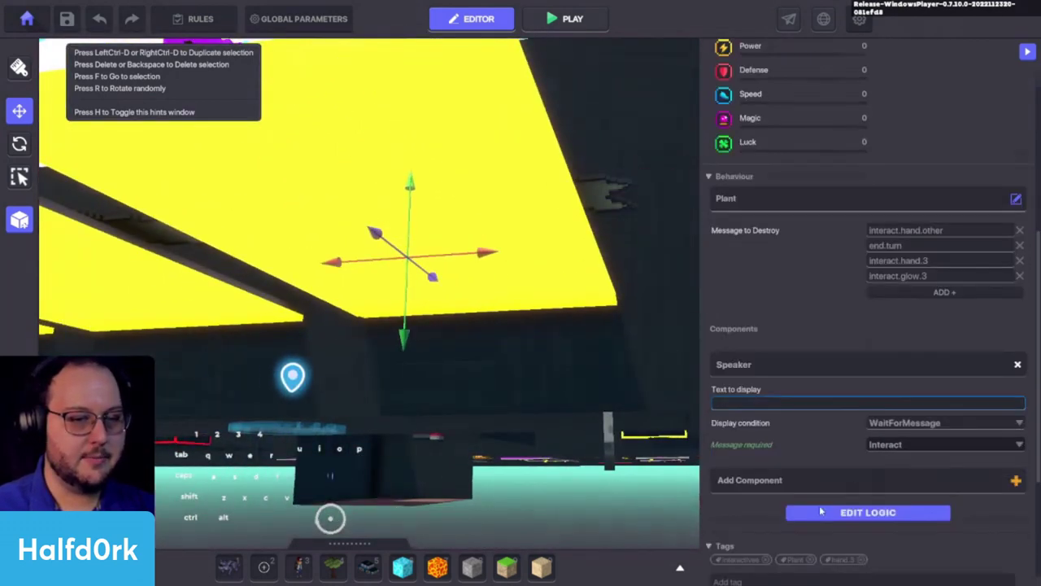
pyautogui.press('s')
pyautogui.press('a')
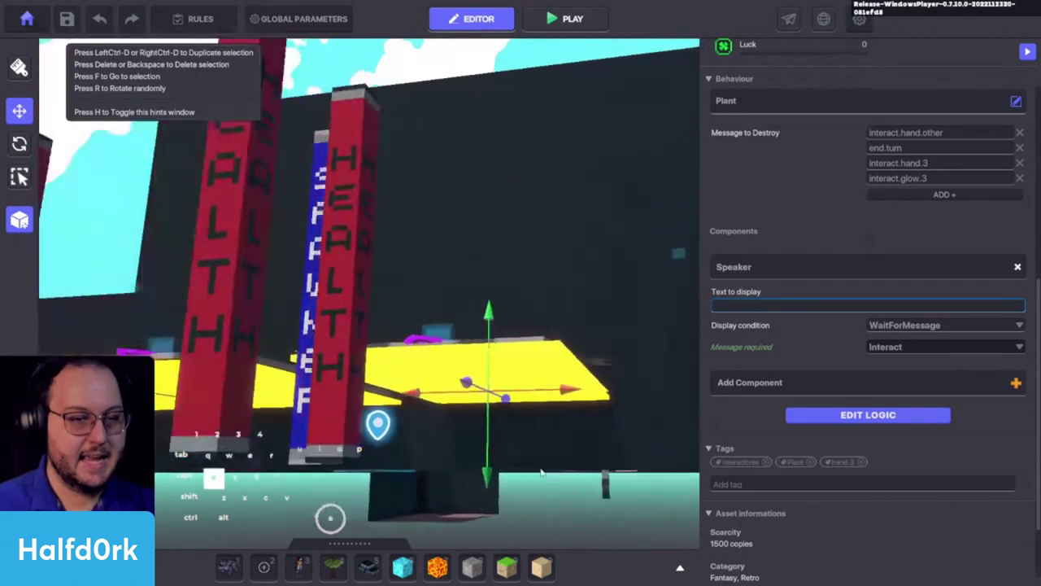
# Change the duplicate health object's first Send To Tags entry to hand.3 and remove the hand.2 entry.
pyautogui.click(309, 348)
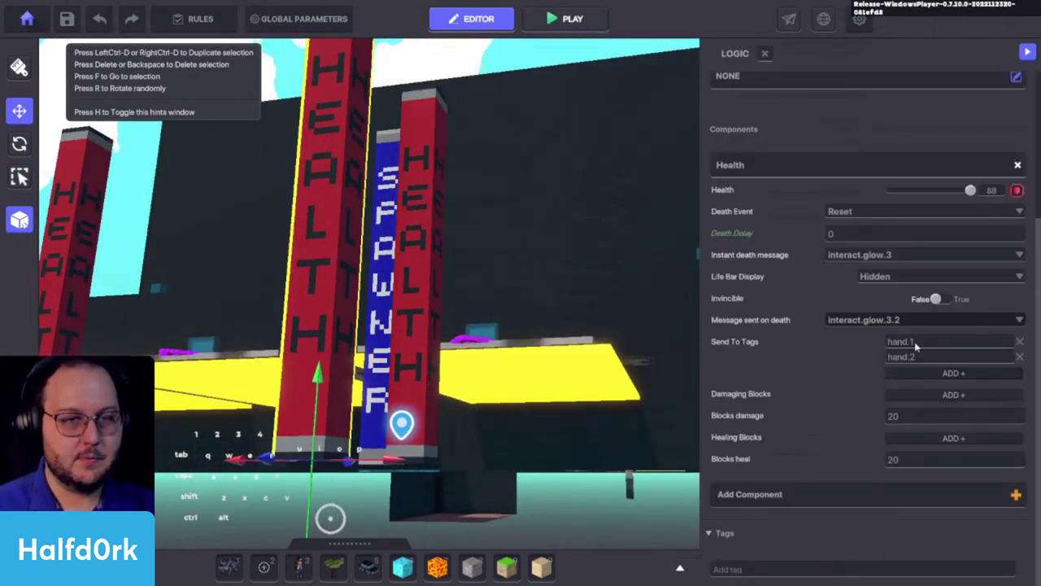
pyautogui.click(916, 342)
pyautogui.write('ha')
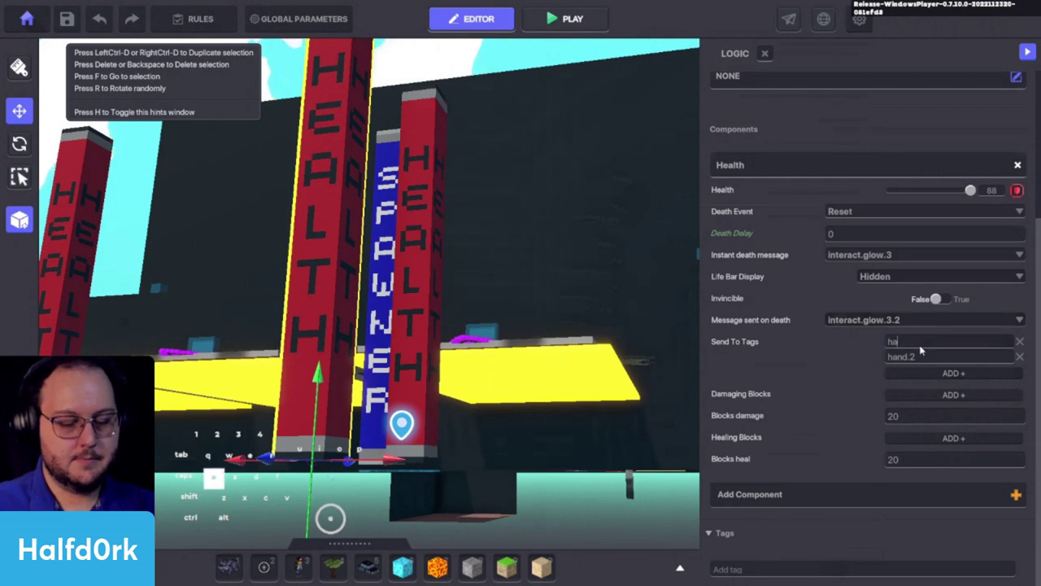
pyautogui.click(1017, 356)
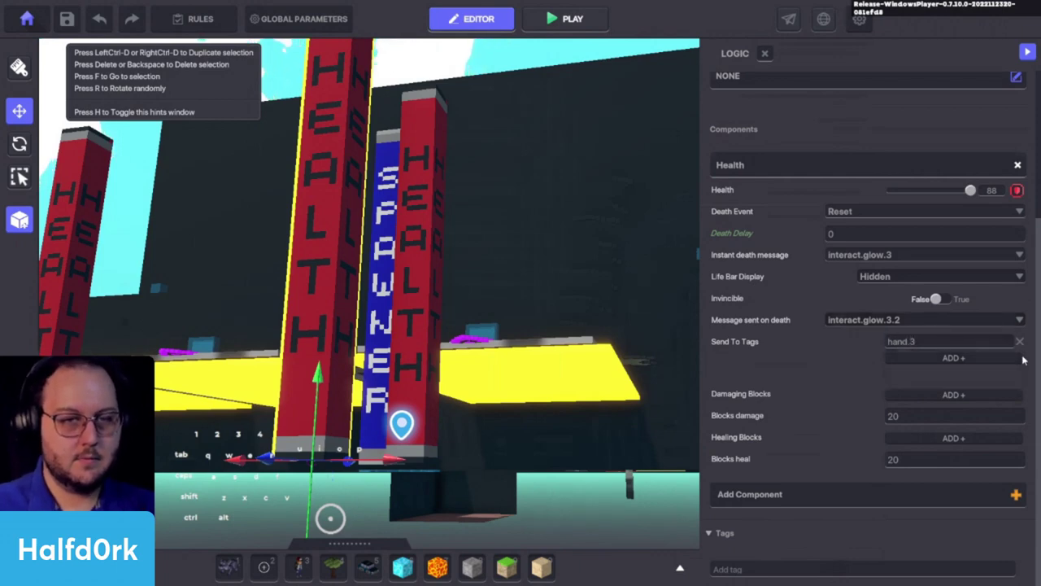
pyautogui.keyDown('alt'); pyautogui.moveTo(643, 383); pyautogui.dragTo(602, 456); pyautogui.keyUp('alt')
pyautogui.scroll(-4, 603, 456)
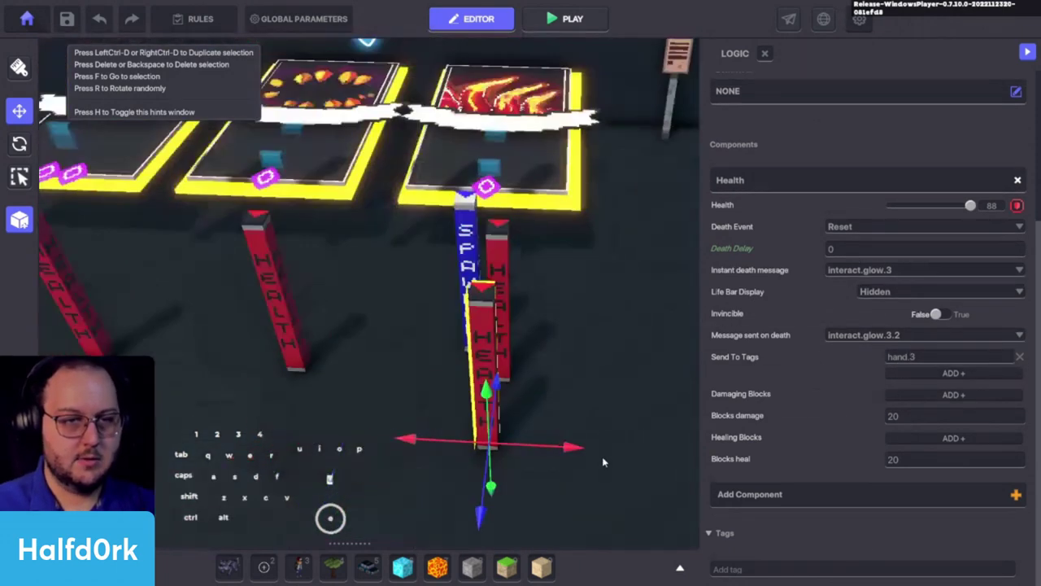
# Play-test the hand cards briefly and return to editing the level.
pyautogui.press('Tab')
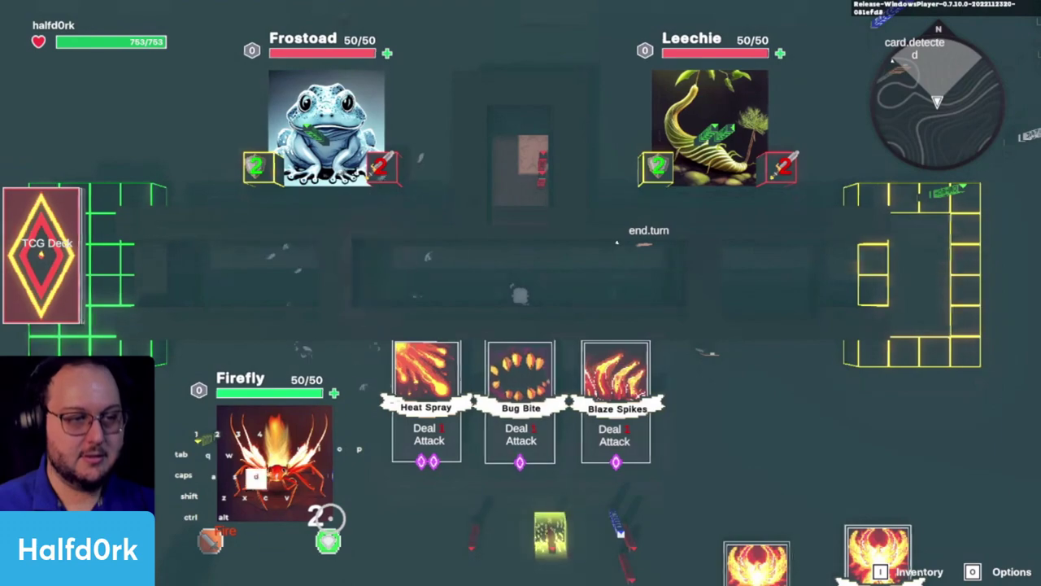
pyautogui.press('d')
pyautogui.press('Tab')
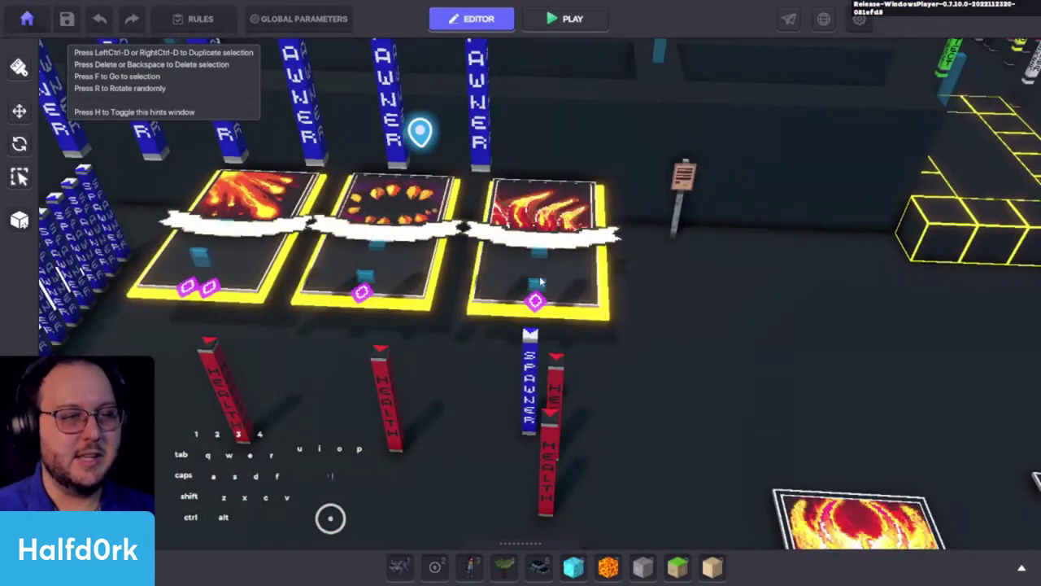
# Save the third hand card's yellow underglow as a preset named card-glow-3 and start a play test.
pyautogui.keyDown('alt'); pyautogui.moveTo(563, 309); pyautogui.dragTo(540, 223); pyautogui.keyUp('alt')
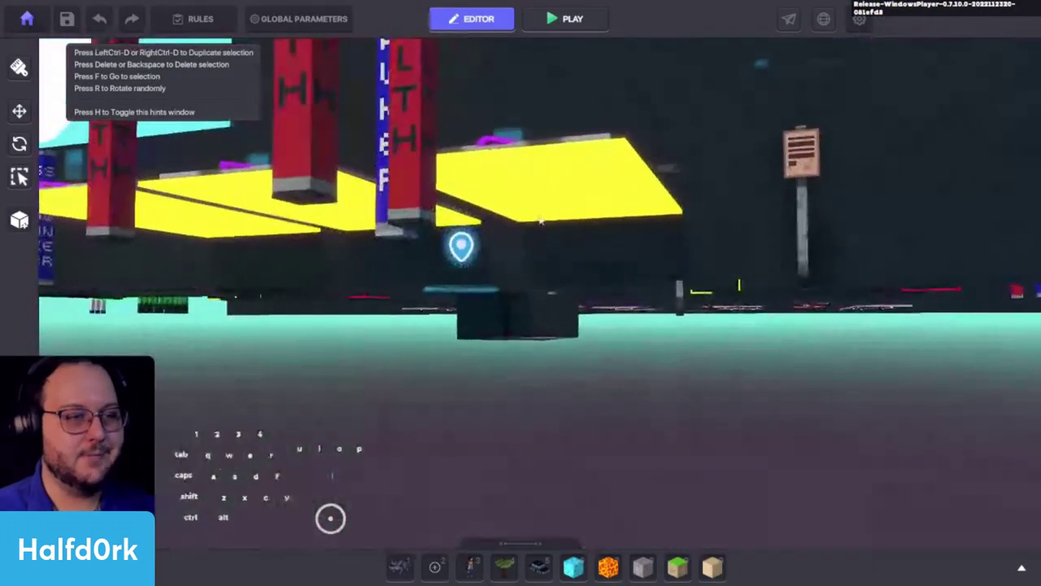
pyautogui.click(547, 207)
pyautogui.click(20, 219)
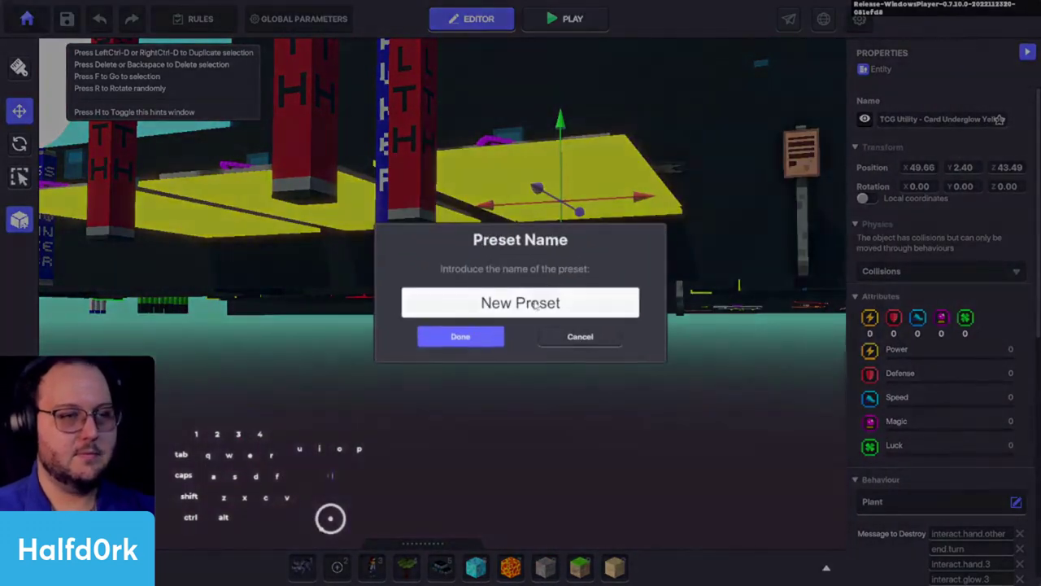
pyautogui.click(534, 296)
pyautogui.write('card-glow-3')
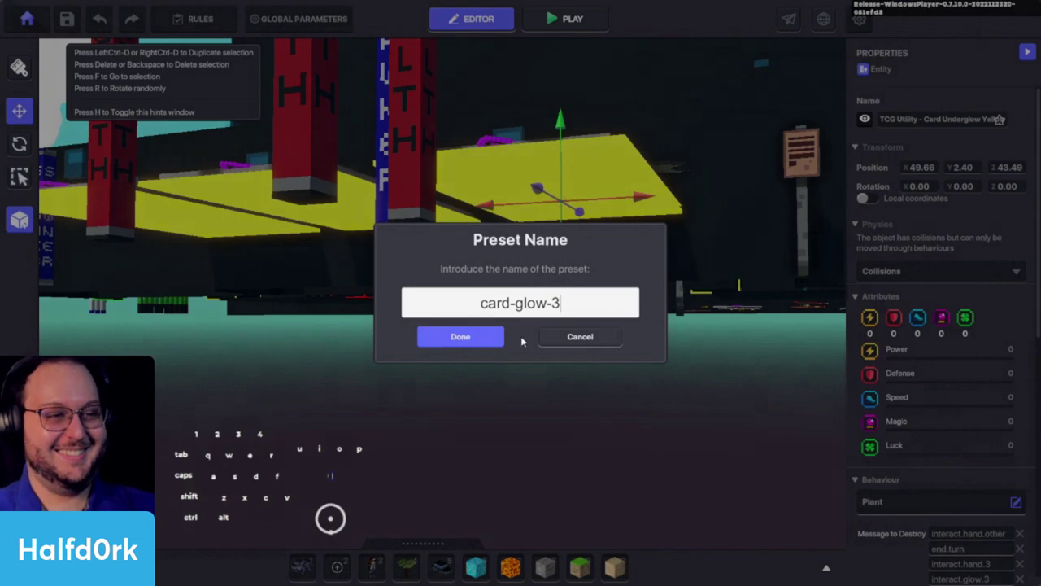
pyautogui.click(468, 336)
pyautogui.press('Tab')
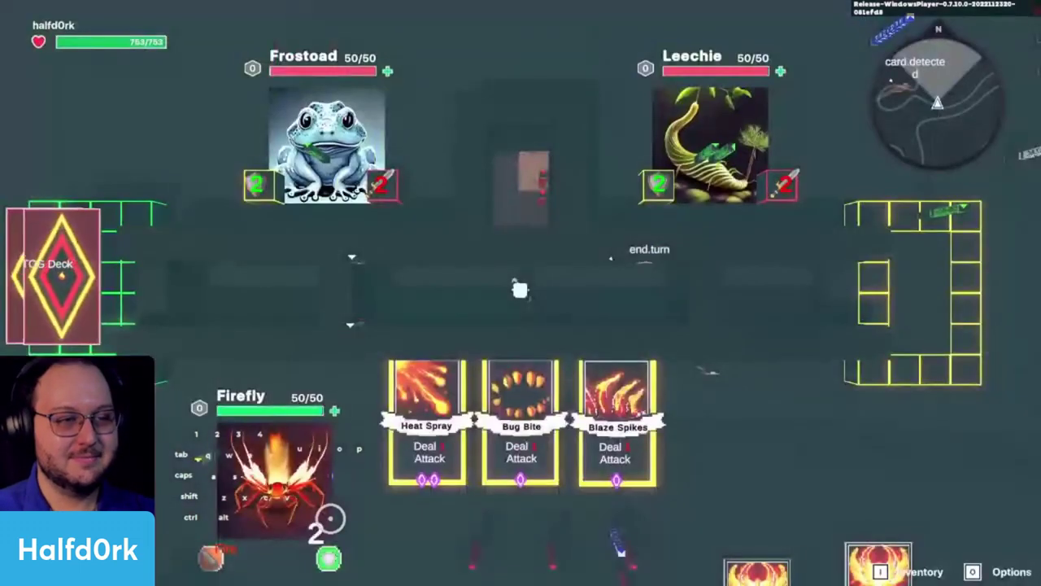
# Play-test the third hand card by interacting with it and its glow, and return to editing the level.
pyautogui.press('d')
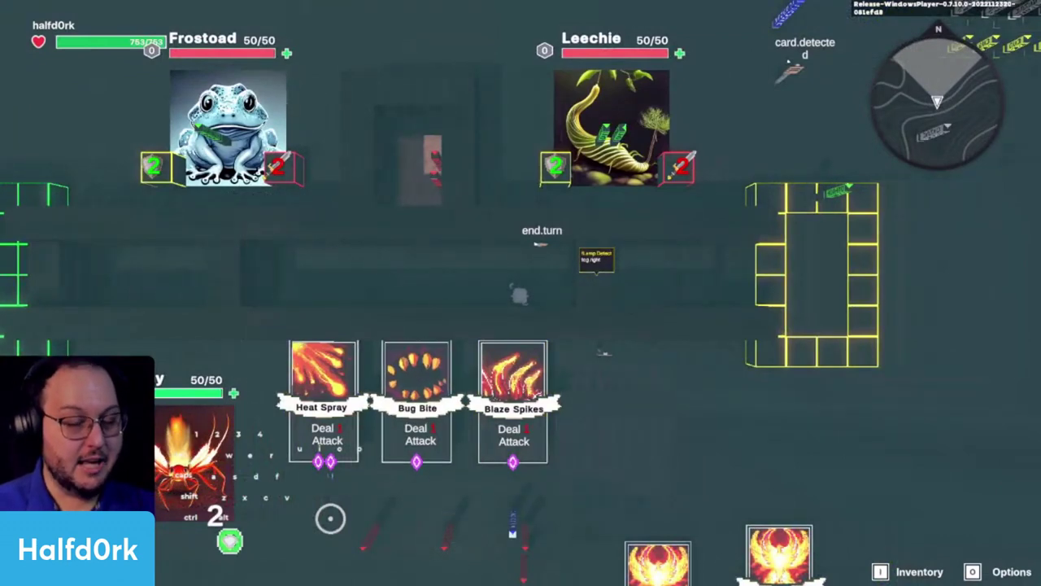
pyautogui.press('3')
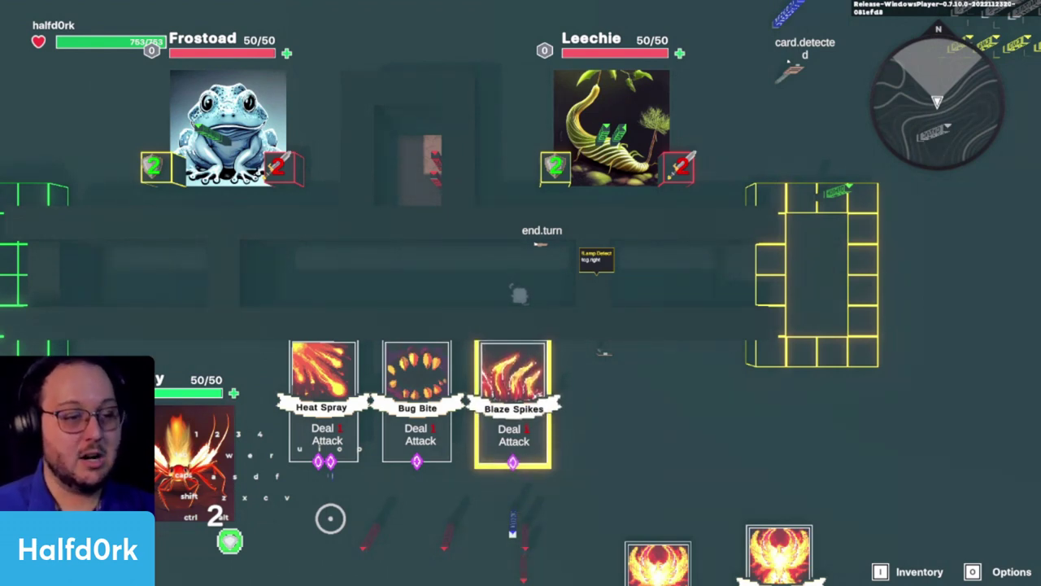
pyautogui.press('e')
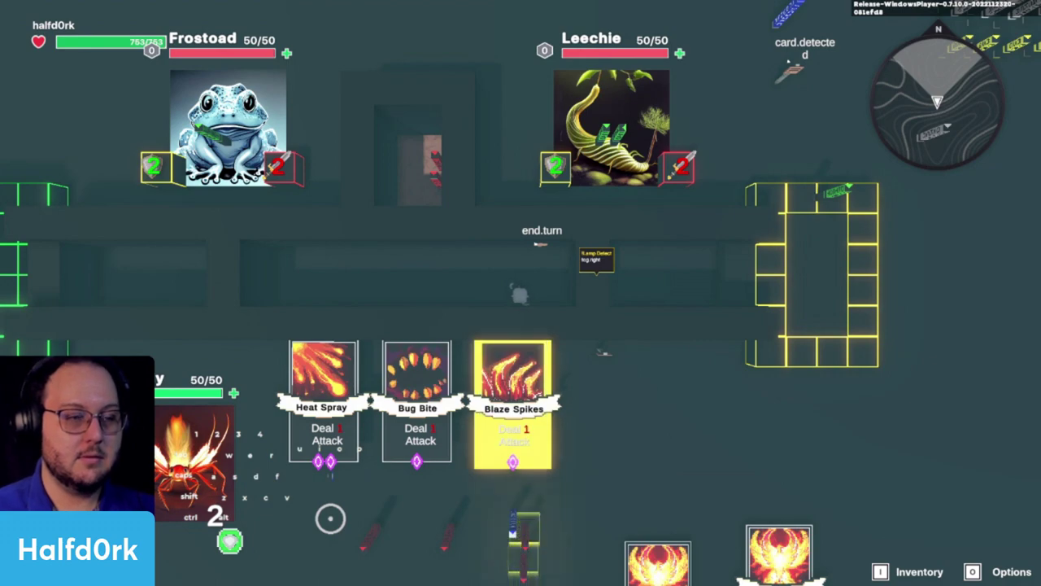
pyautogui.press('a')
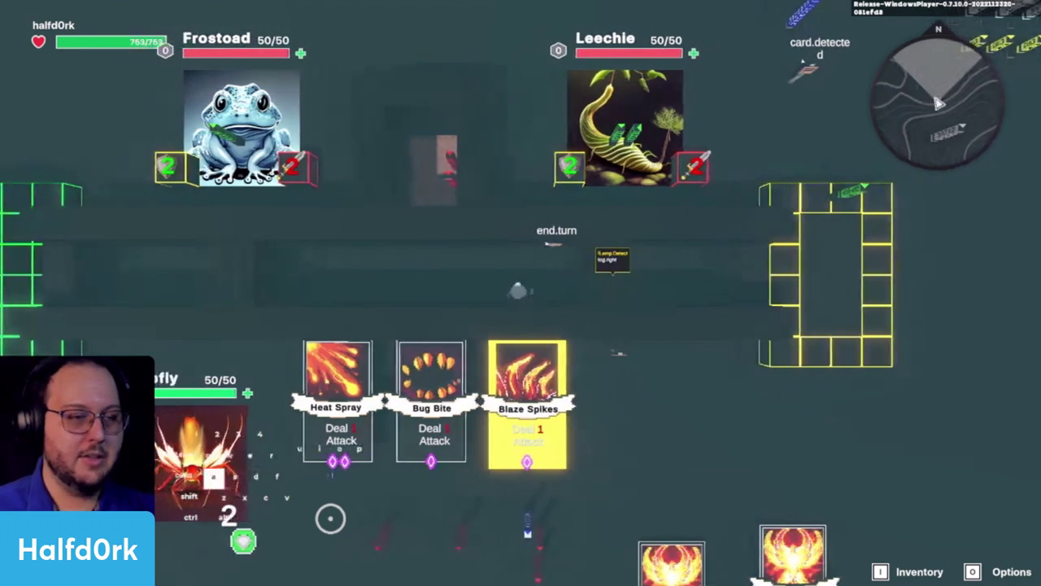
pyautogui.press('d')
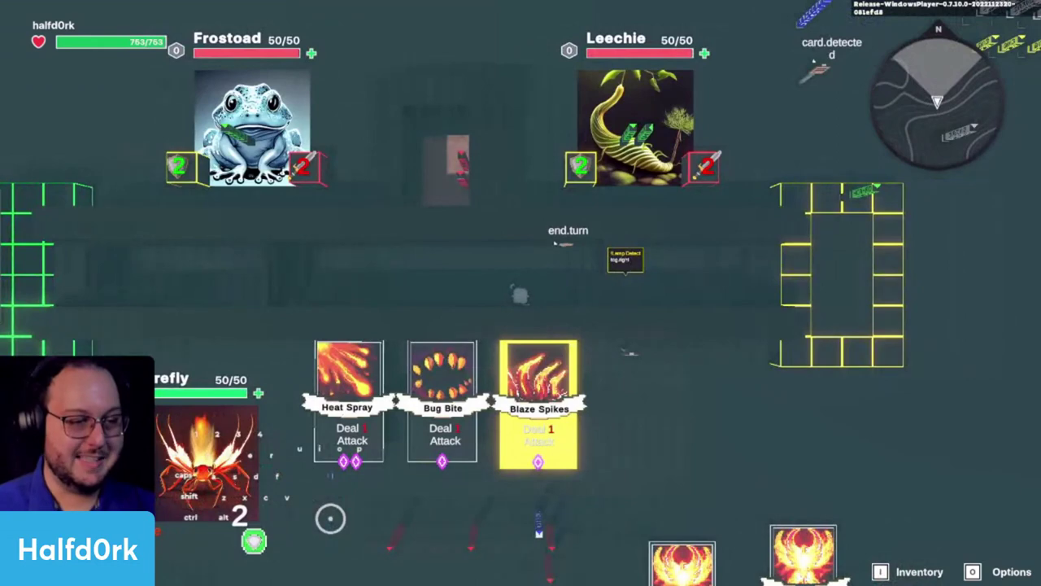
pyautogui.press('p')
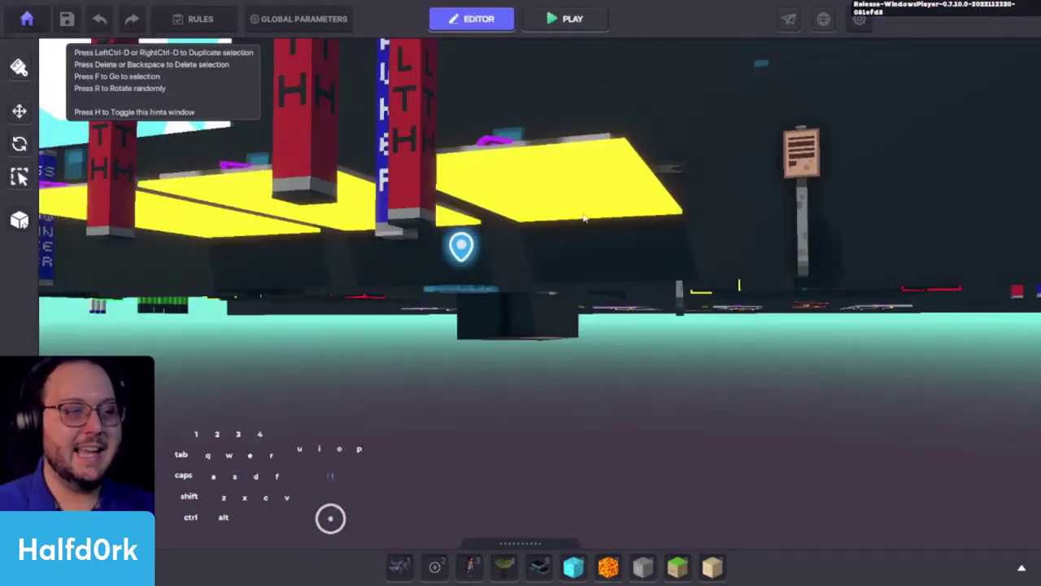
# Change the third hand card's yellow underglow's interact.glow.3 destroy message to interact.glow.3.2.
pyautogui.click(584, 218)
pyautogui.scroll(-5, 906, 385)
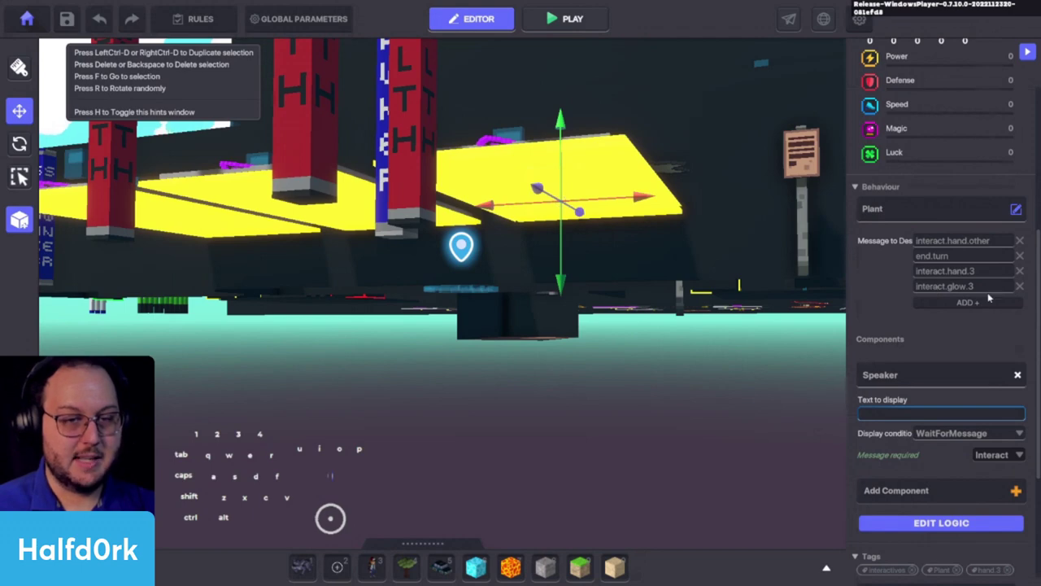
pyautogui.click(930, 527)
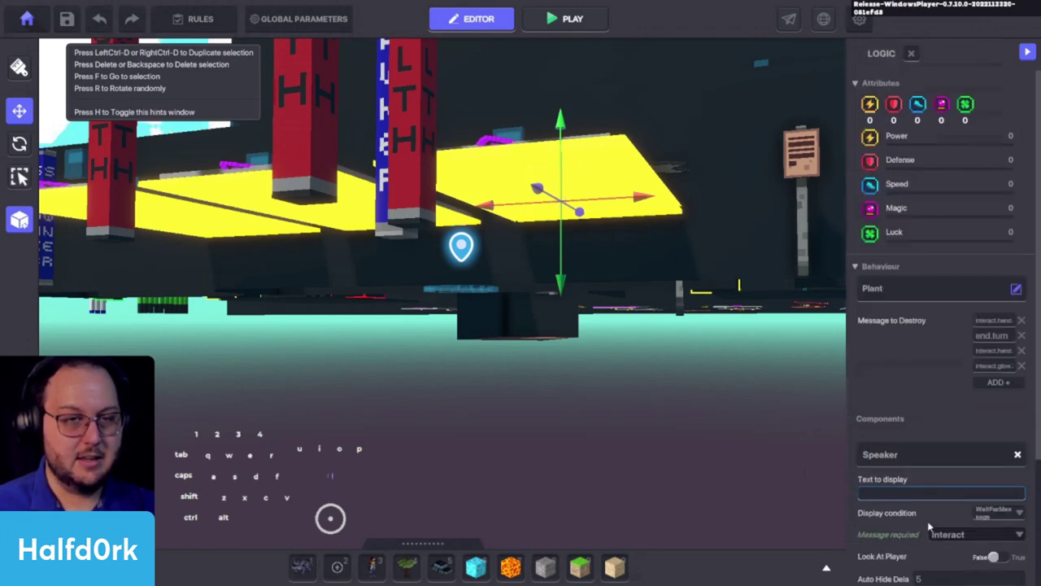
pyautogui.moveTo(847, 369); pyautogui.dragTo(701, 358)
pyautogui.click(970, 370)
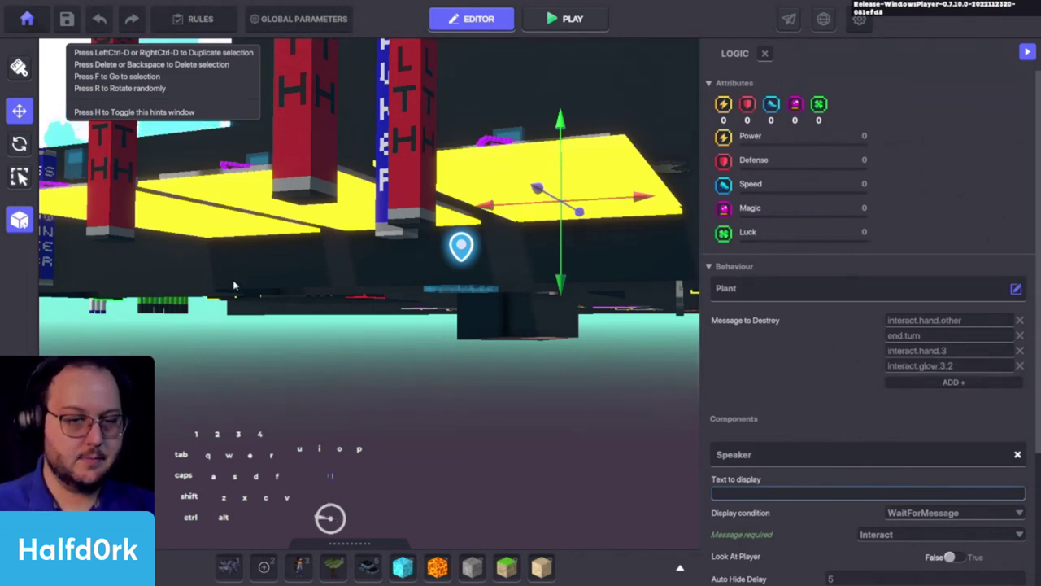
# Save the third hand card's yellow underglow as a preset named card-glow-3.
pyautogui.click(22, 225)
pyautogui.click(627, 246)
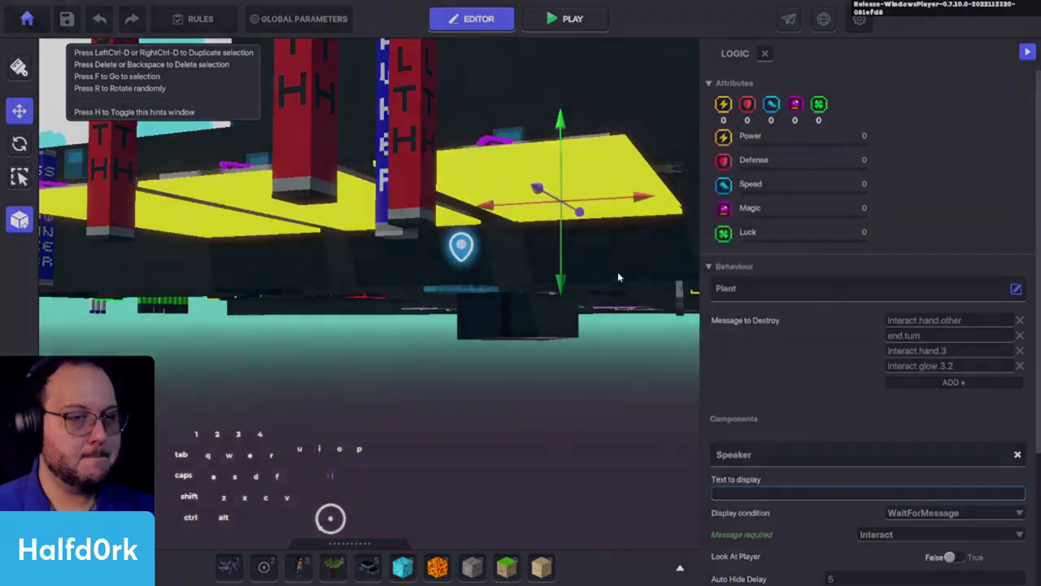
pyautogui.click(513, 307)
pyautogui.write('card-gl')
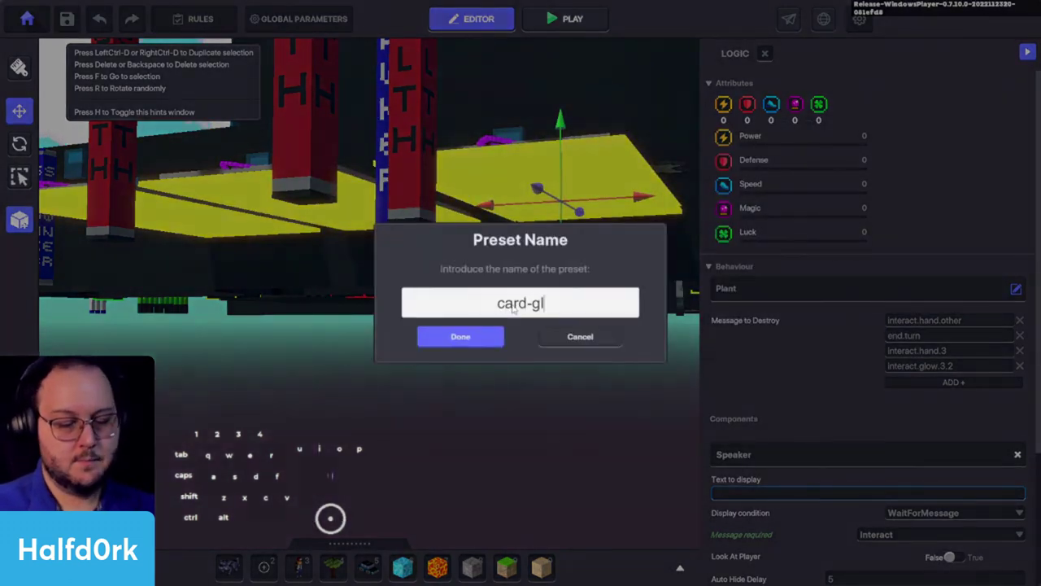
pyautogui.write('ow-2')
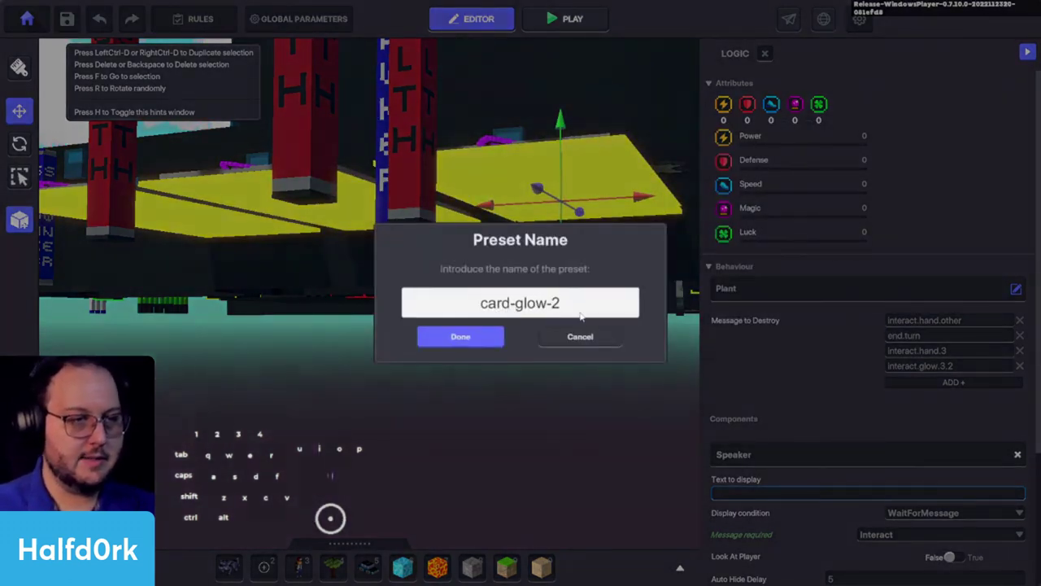
pyautogui.press('BackSpace')
pyautogui.write('3')
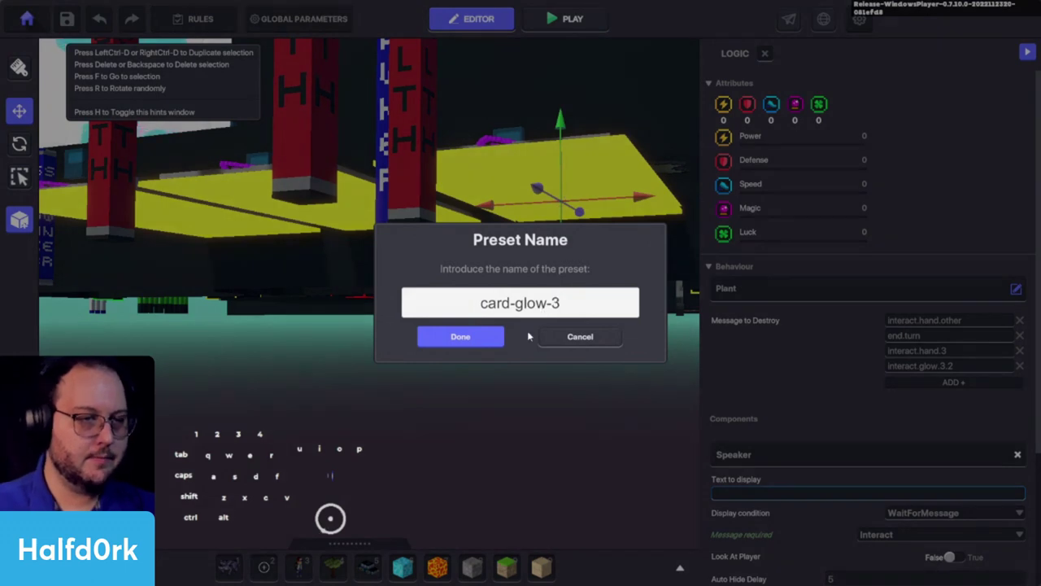
pyautogui.click(464, 335)
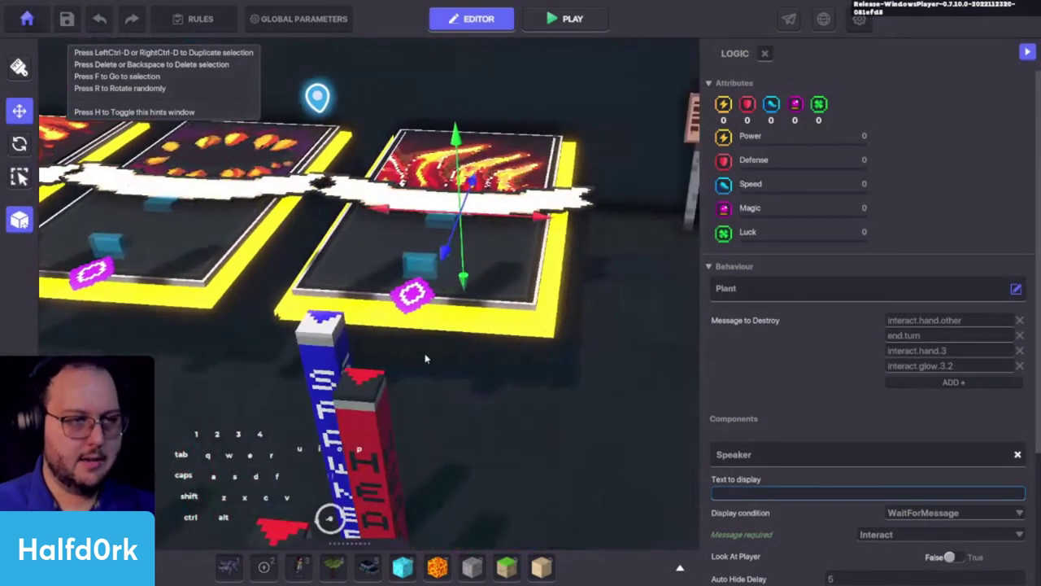
# Set the y spawn offset of the third hand card's blue asset spawner to 0.5.
pyautogui.click(333, 345)
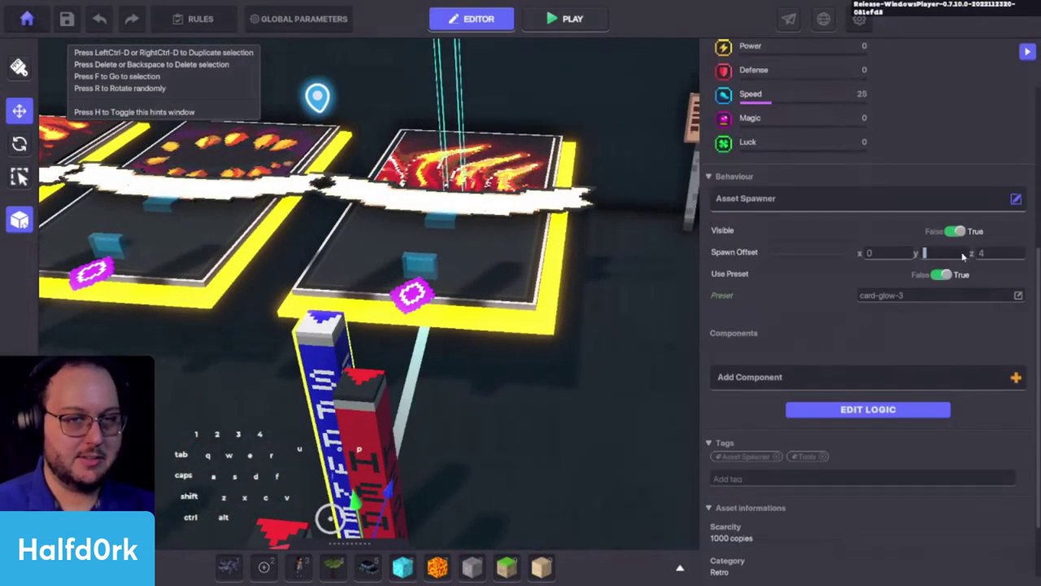
pyautogui.click(963, 257)
pyautogui.write('0.5')
# Play-test selecting the third hand card and triggering its glow, and return to editing the level.
pyautogui.hotkey('ctrl', 'p')
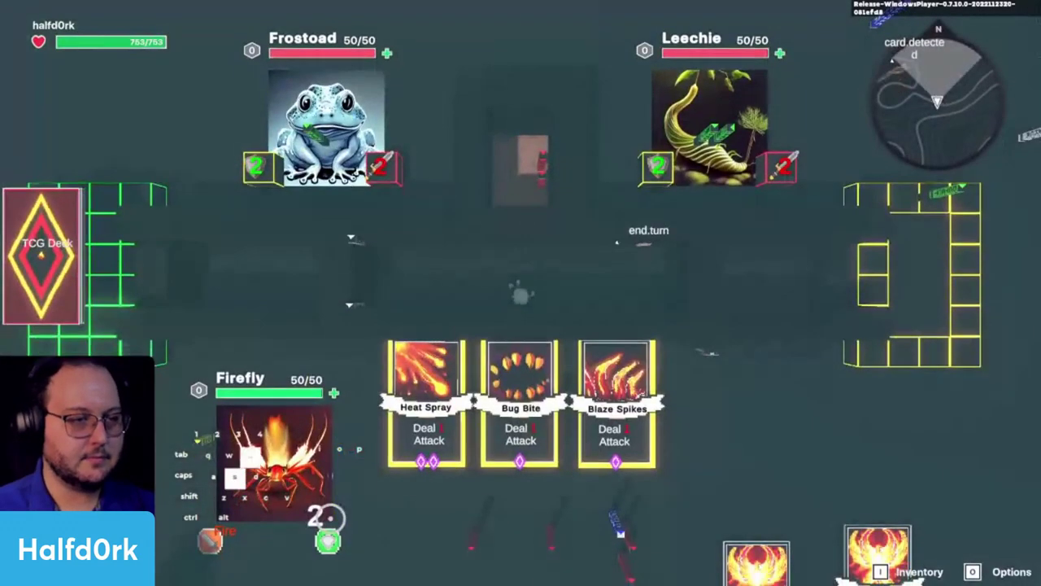
pyautogui.press('d')
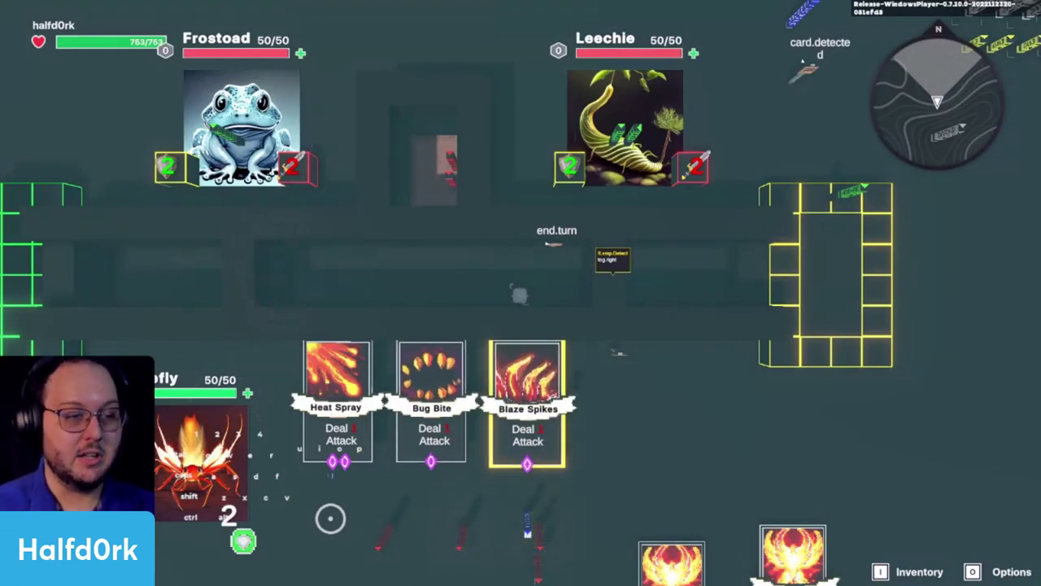
pyautogui.press('Return')
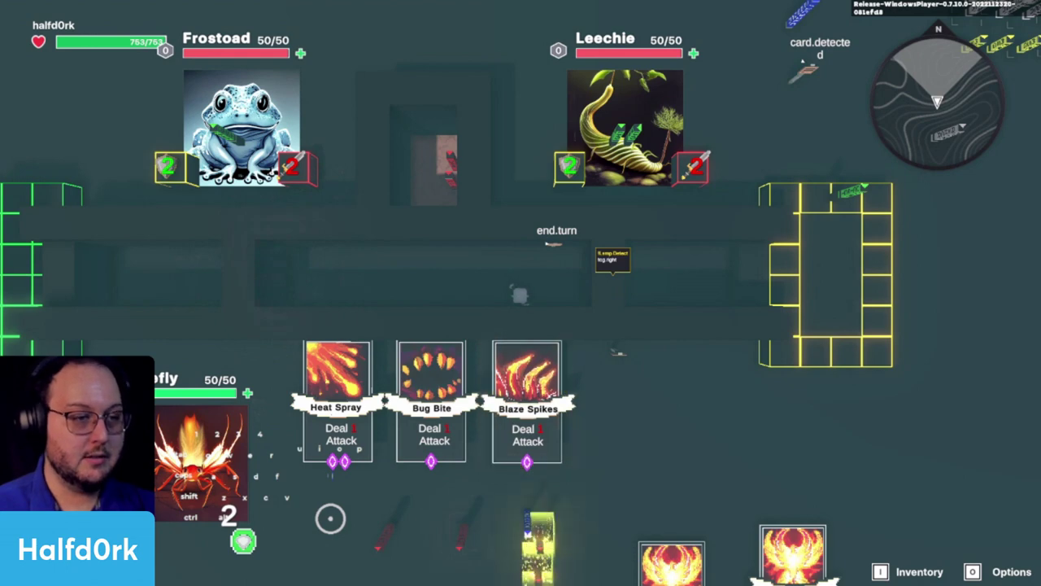
pyautogui.press('a')
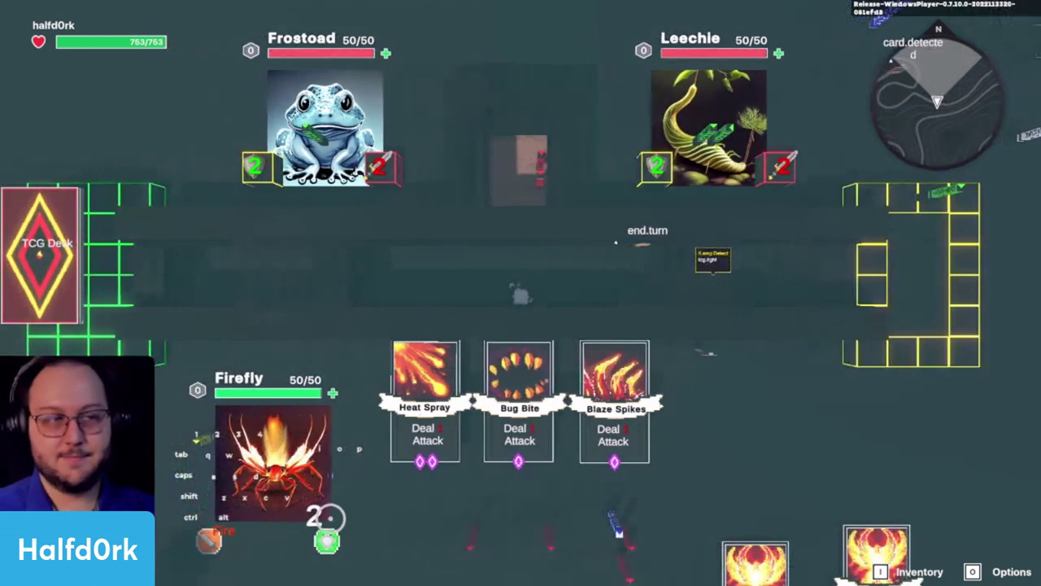
pyautogui.press('d')
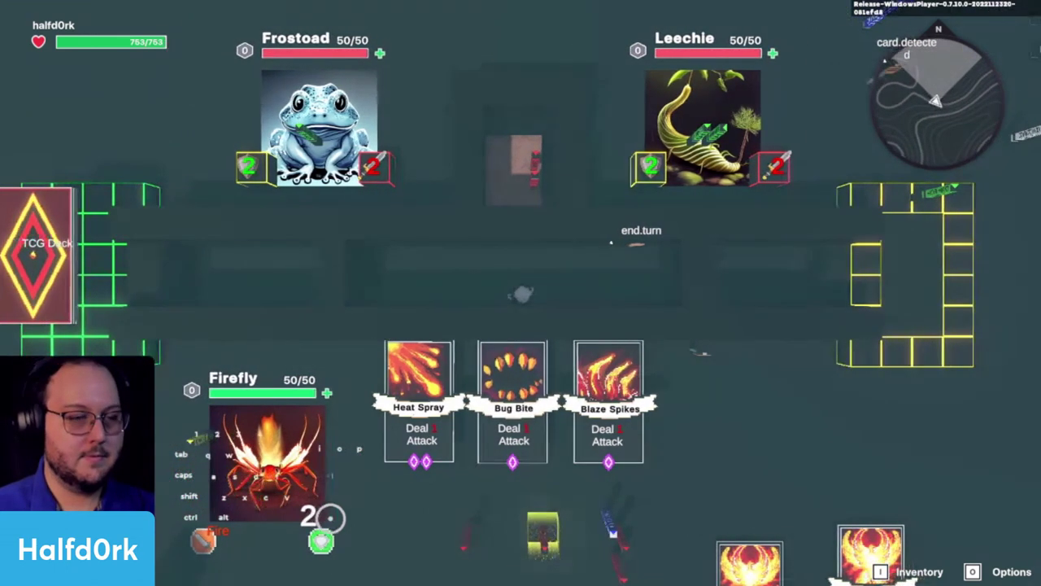
pyautogui.press('Escape')
# Set the last destroy message of the second hand card's yellow underglow to interact.glow.2.2.
pyautogui.press('a')
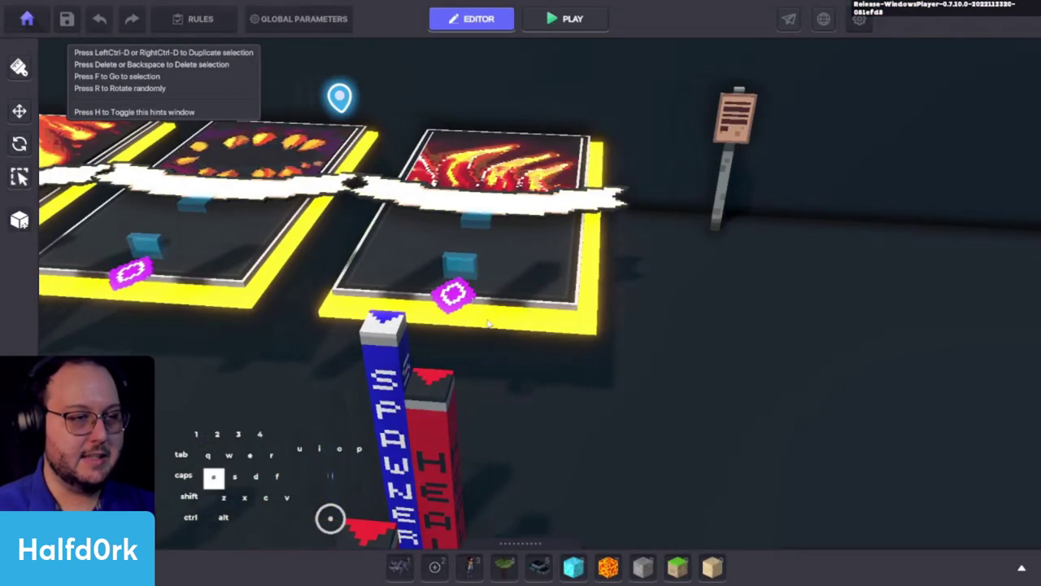
pyautogui.keyDown('alt'); pyautogui.moveTo(477, 311); pyautogui.dragTo(540, 238); pyautogui.keyUp('alt')
pyautogui.scroll(3, 534, 277)
pyautogui.press('w')
pyautogui.click(615, 266)
pyautogui.scroll(-3, 934, 292)
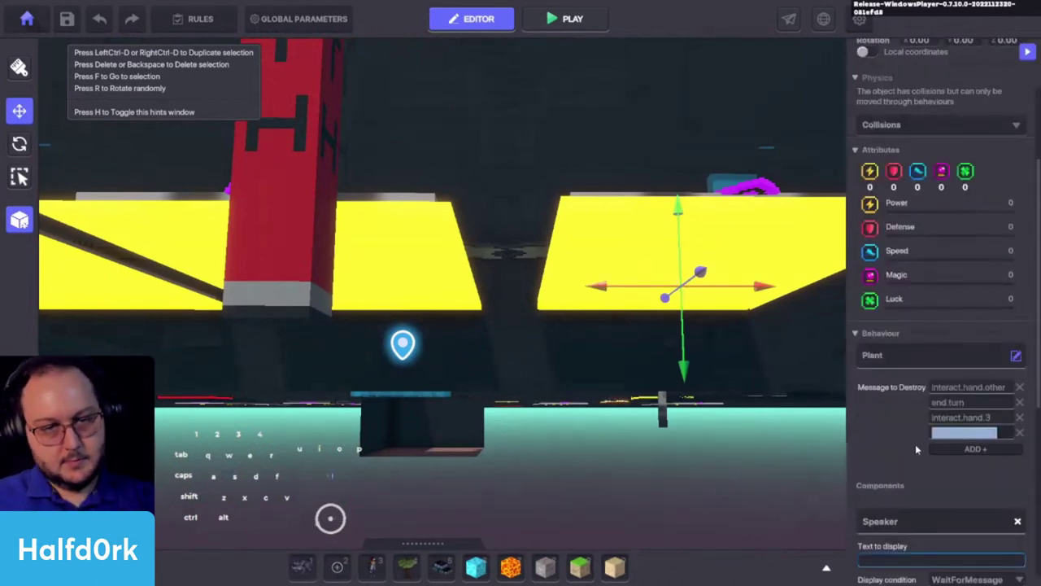
pyautogui.click(443, 299)
pyautogui.click(979, 433)
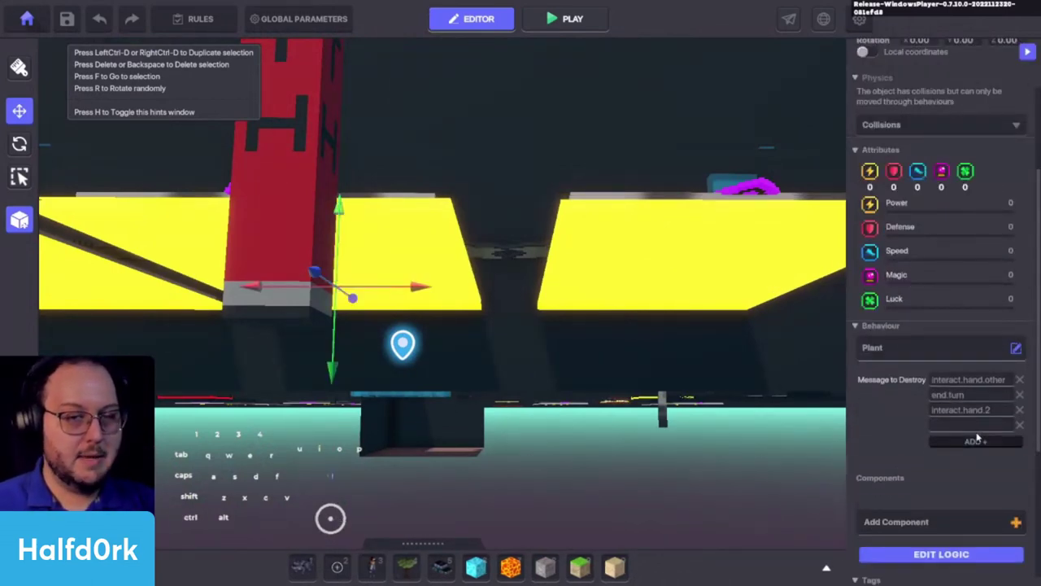
pyautogui.click(979, 435)
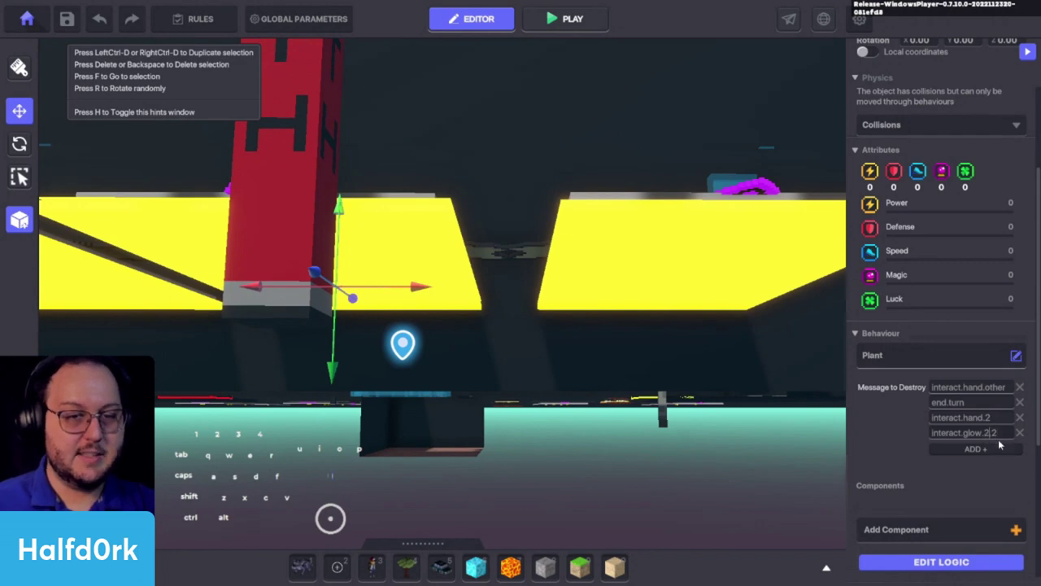
# Add a Speaker component to the second hand card's yellow underglow, matching the third card's underglow.
pyautogui.click(608, 271)
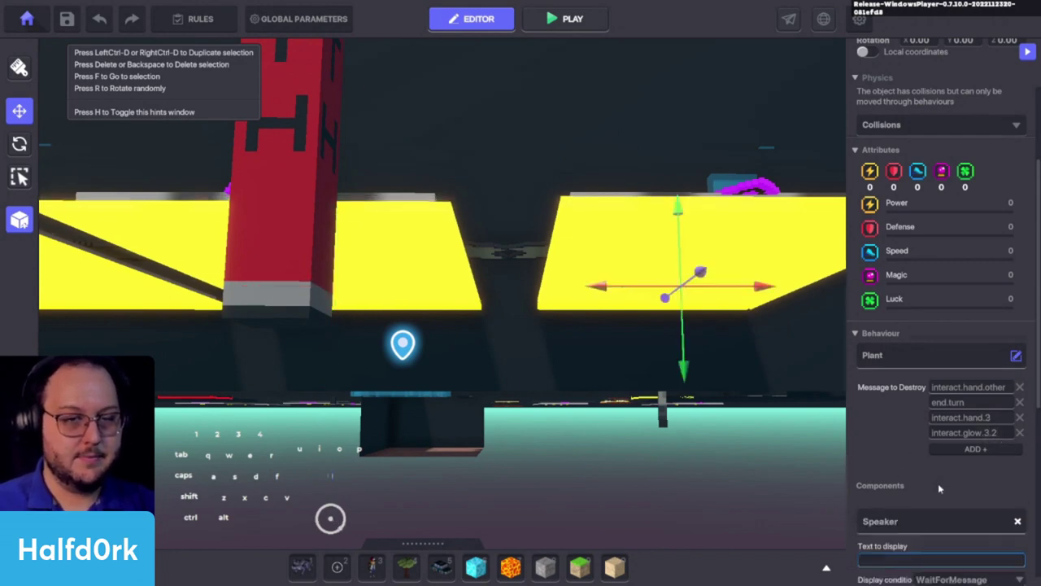
pyautogui.scroll(-3, 939, 486)
pyautogui.click(318, 264)
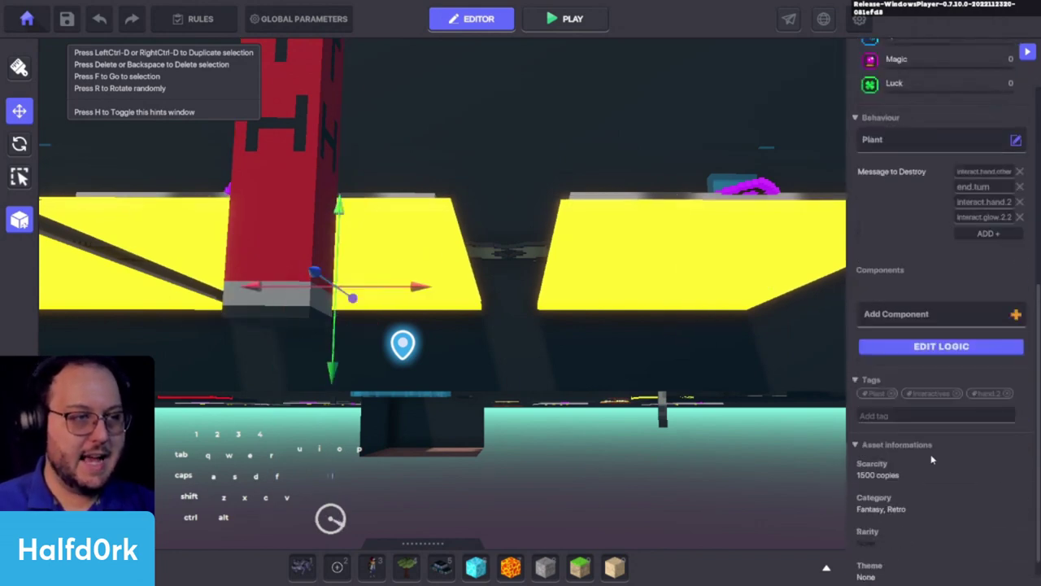
pyautogui.click(980, 347)
pyautogui.click(931, 463)
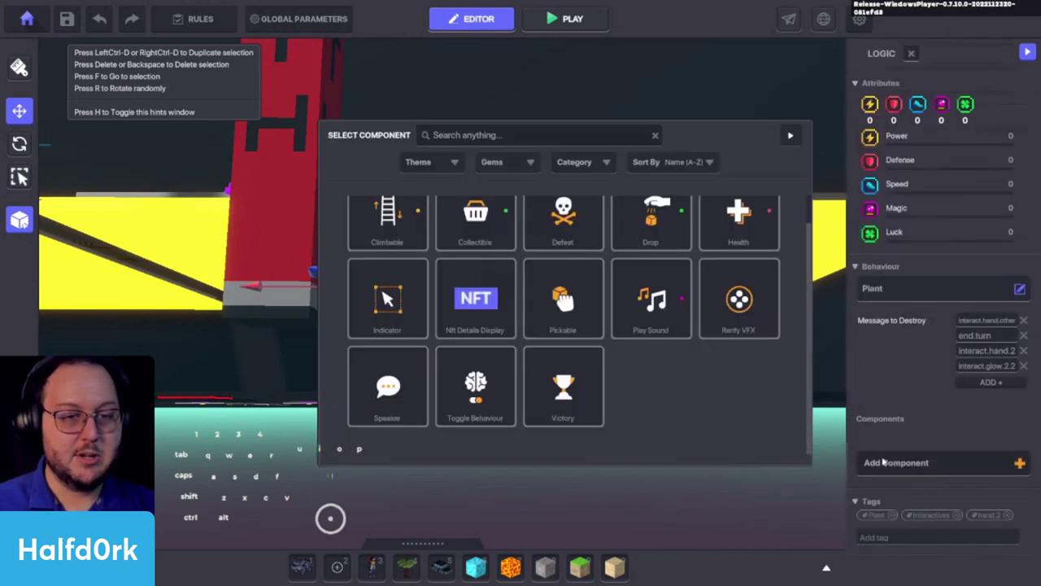
pyautogui.click(387, 399)
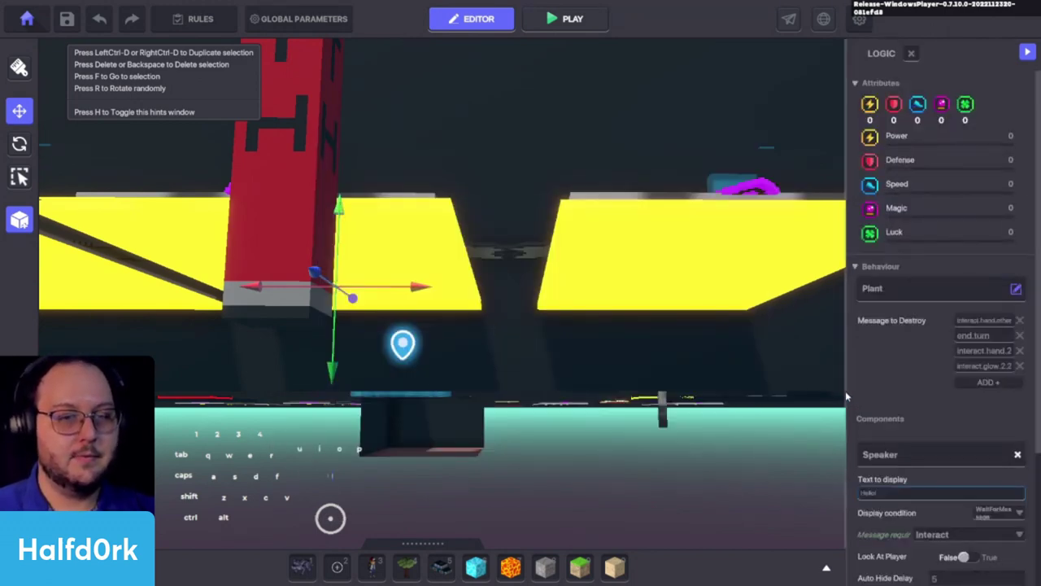
pyautogui.moveTo(846, 390); pyautogui.dragTo(626, 389)
pyautogui.scroll(-4, 809, 380)
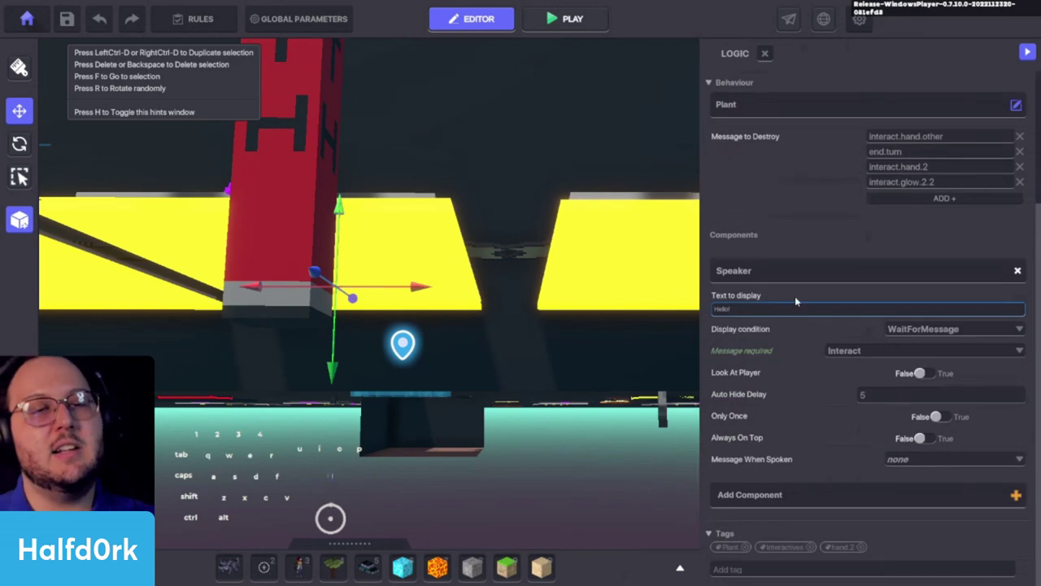
# Clear the display text of the second underglow's Speaker component and review its remaining options.
pyautogui.keyDown('alt'); pyautogui.moveTo(581, 330); pyautogui.dragTo(708, 339); pyautogui.keyUp('alt')
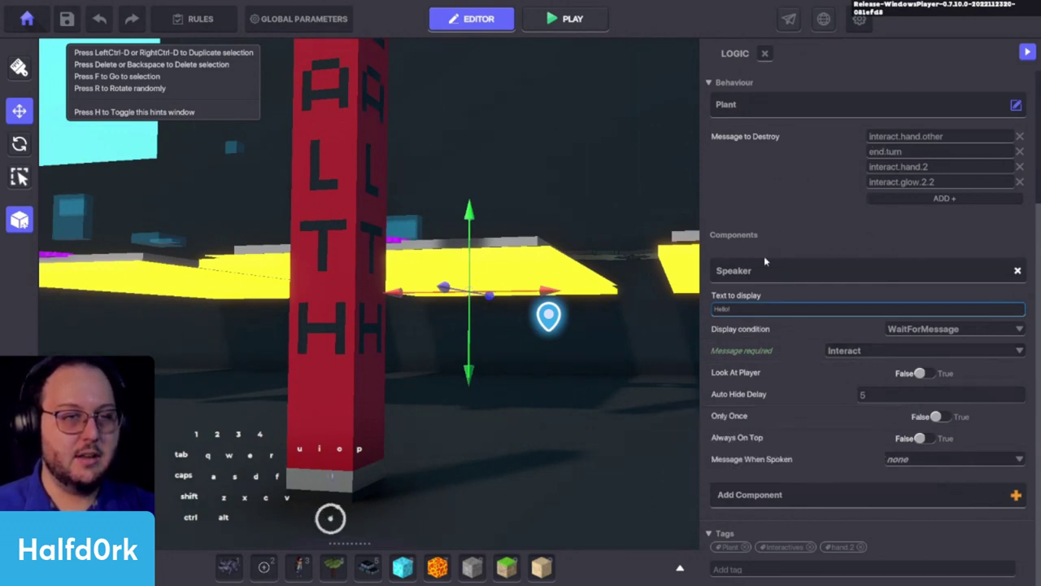
pyautogui.hotkey('ctrl', 'a')
pyautogui.press('BackSpace')
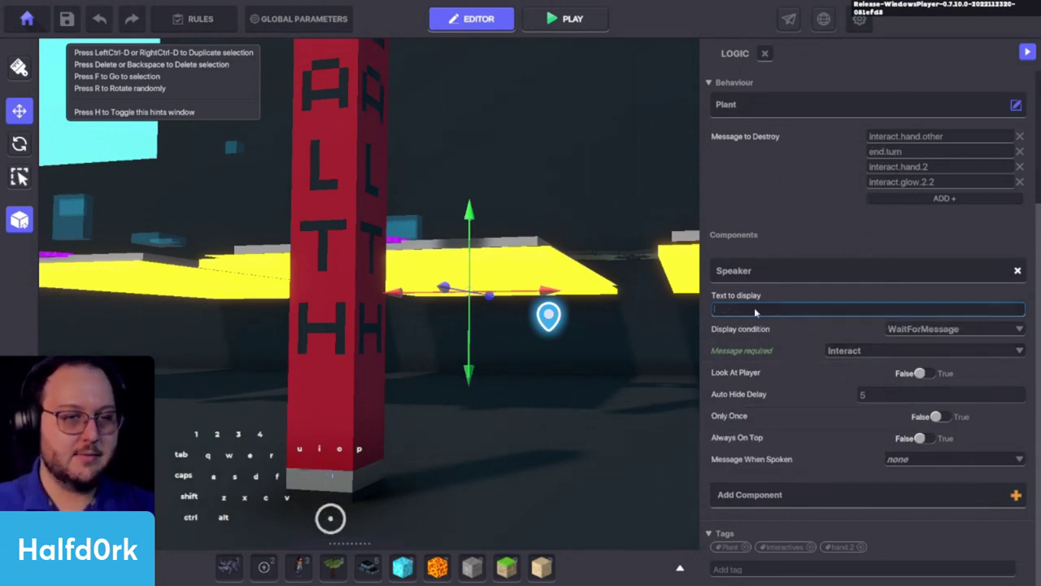
pyautogui.keyDown('alt'); pyautogui.moveTo(569, 213); pyautogui.dragTo(444, 484); pyautogui.keyUp('alt')
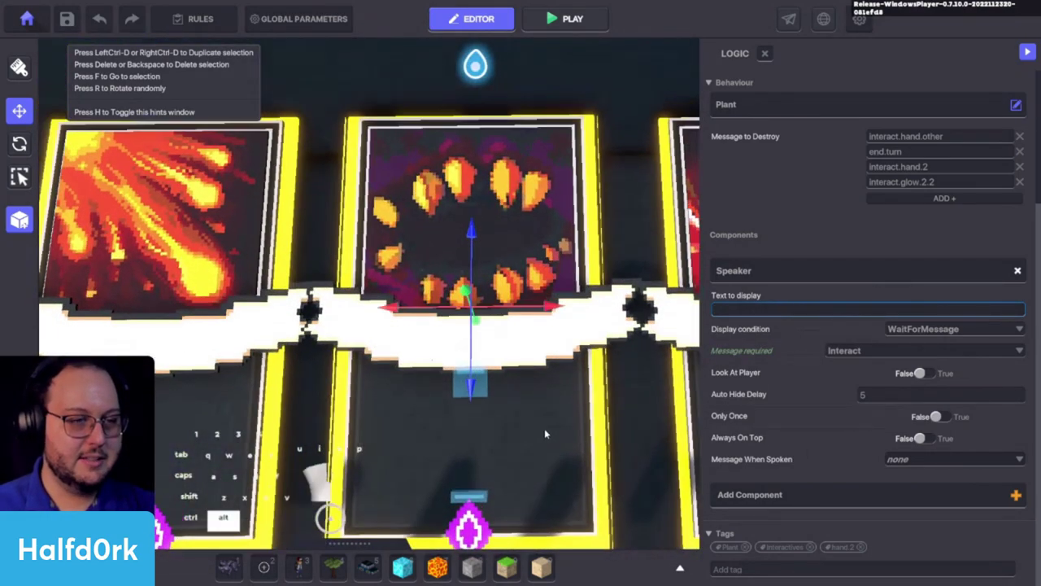
pyautogui.keyDown('alt'); pyautogui.moveTo(545, 427); pyautogui.dragTo(515, 227); pyautogui.keyUp('alt')
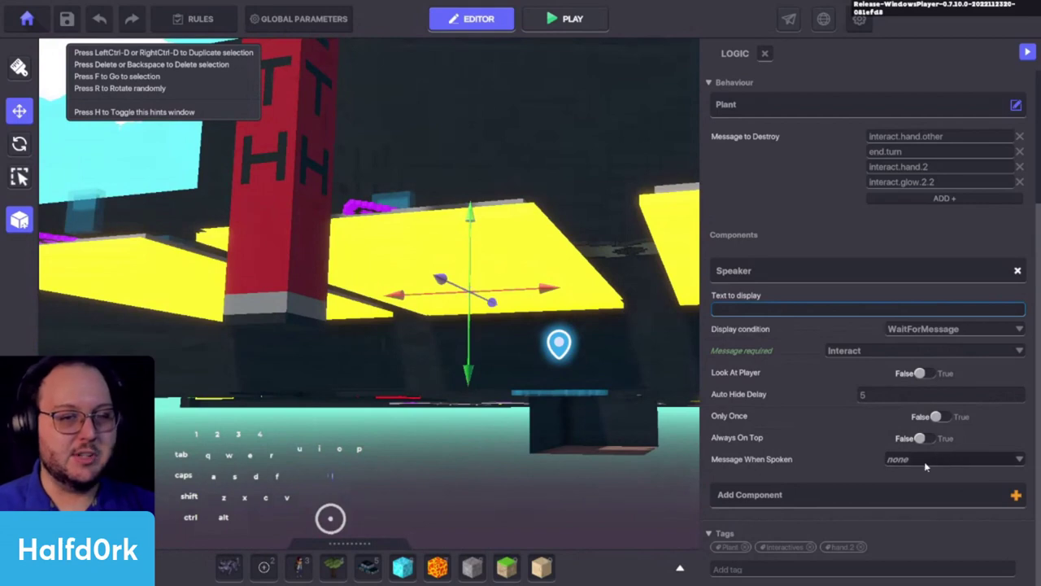
pyautogui.moveTo(857, 460)
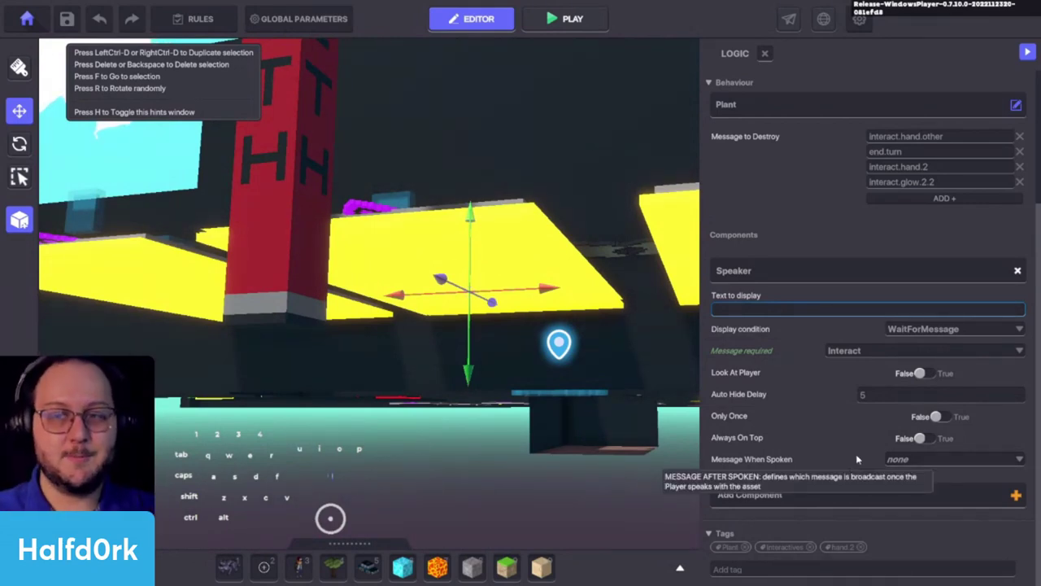
pyautogui.moveTo(767, 372)
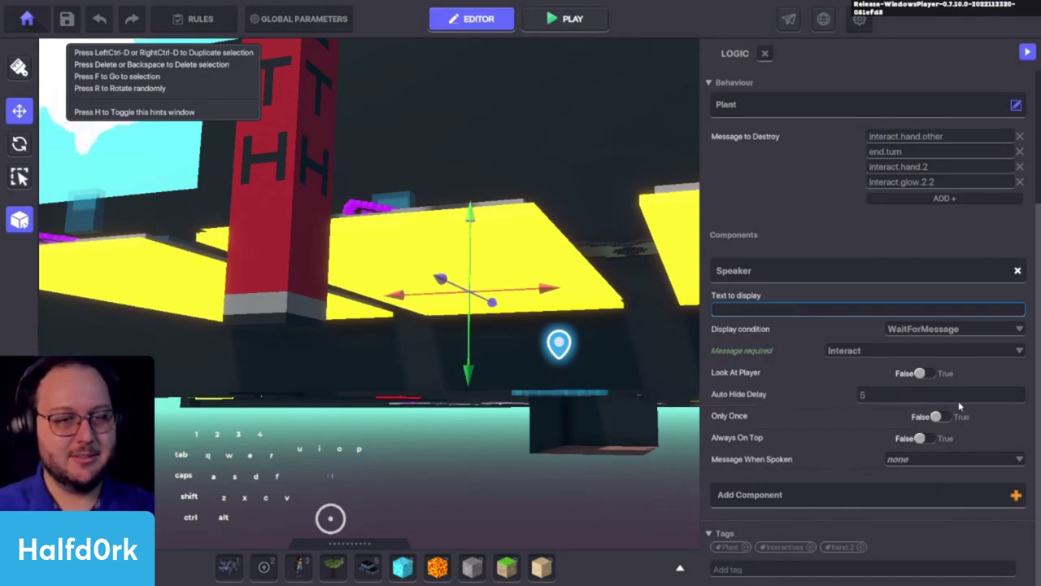
# Set the message when spoken of the second underglow's Speaker to interact.glow.2.
pyautogui.click(928, 460)
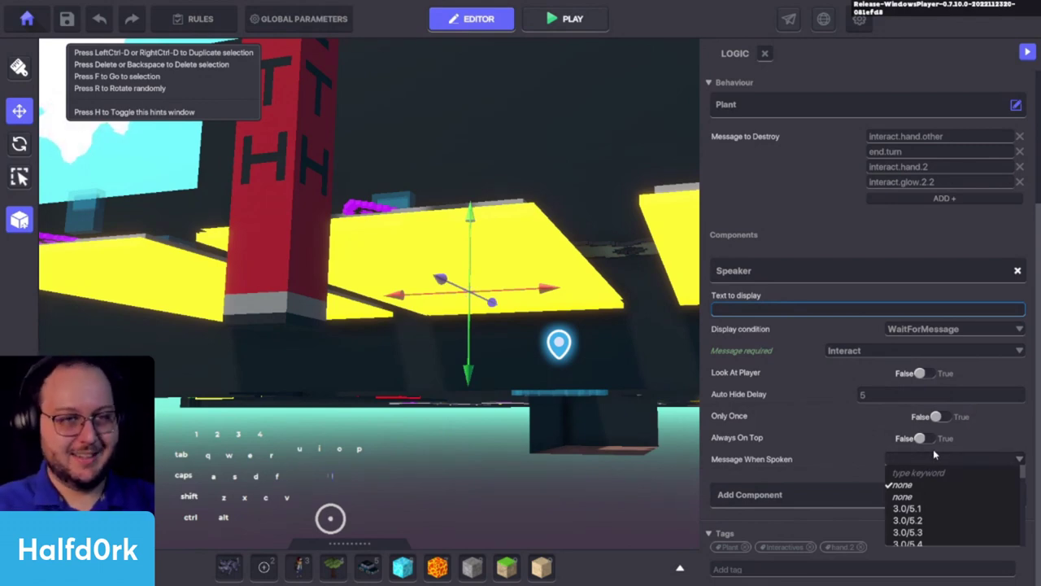
pyautogui.write('interact')
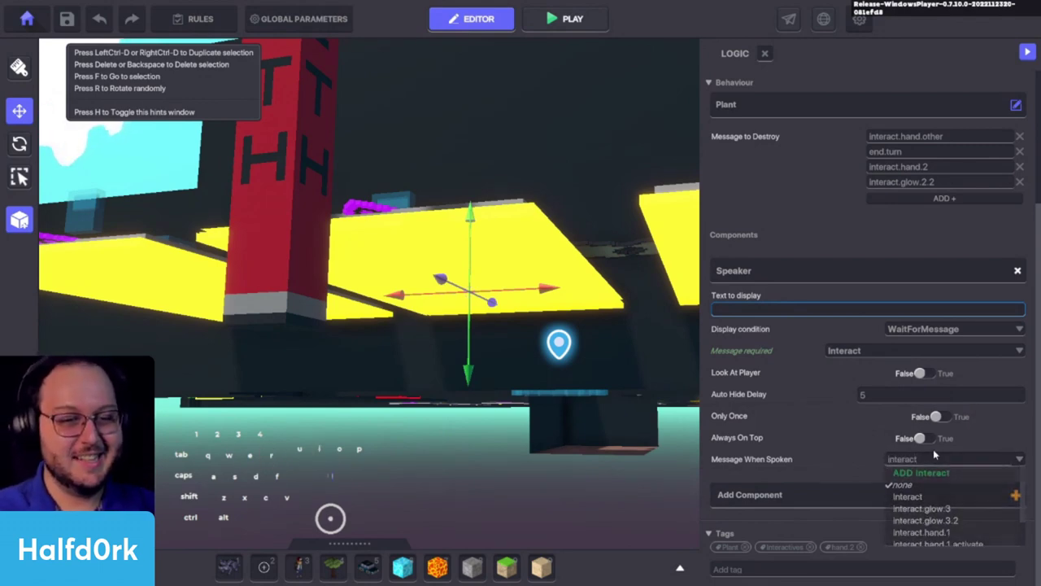
pyautogui.write('.glow.2')
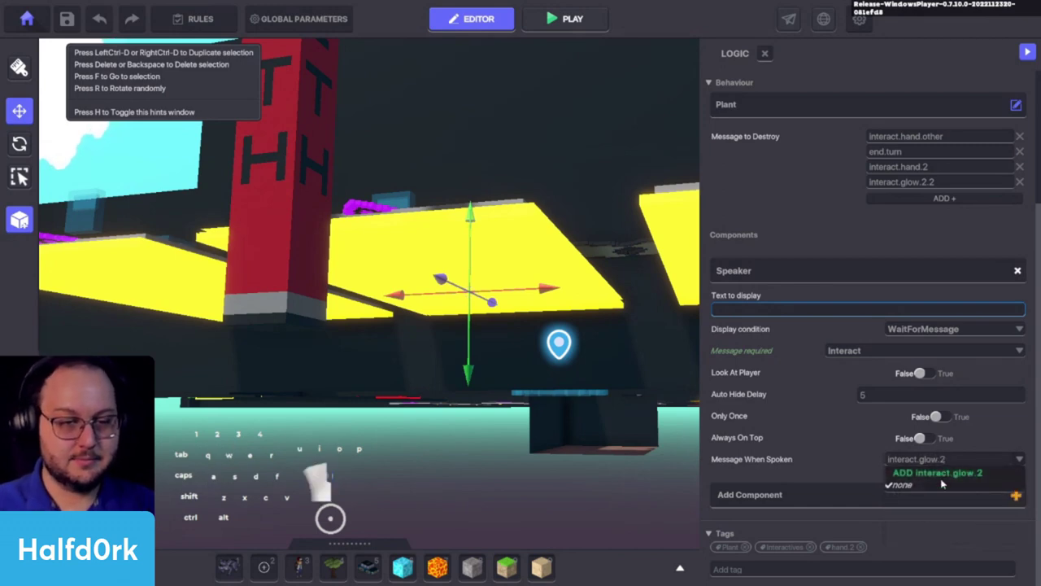
pyautogui.click(942, 483)
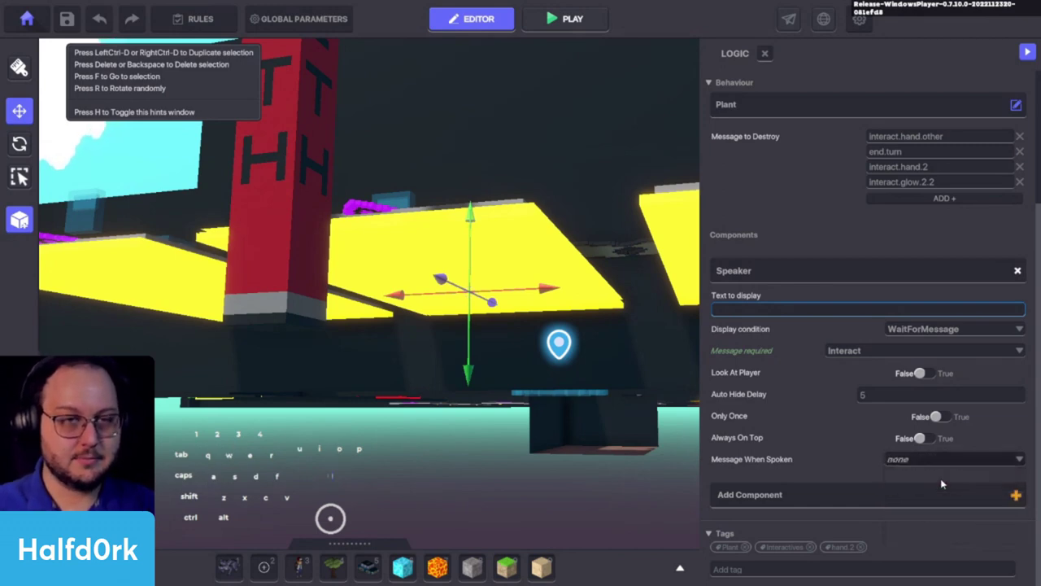
pyautogui.click(982, 459)
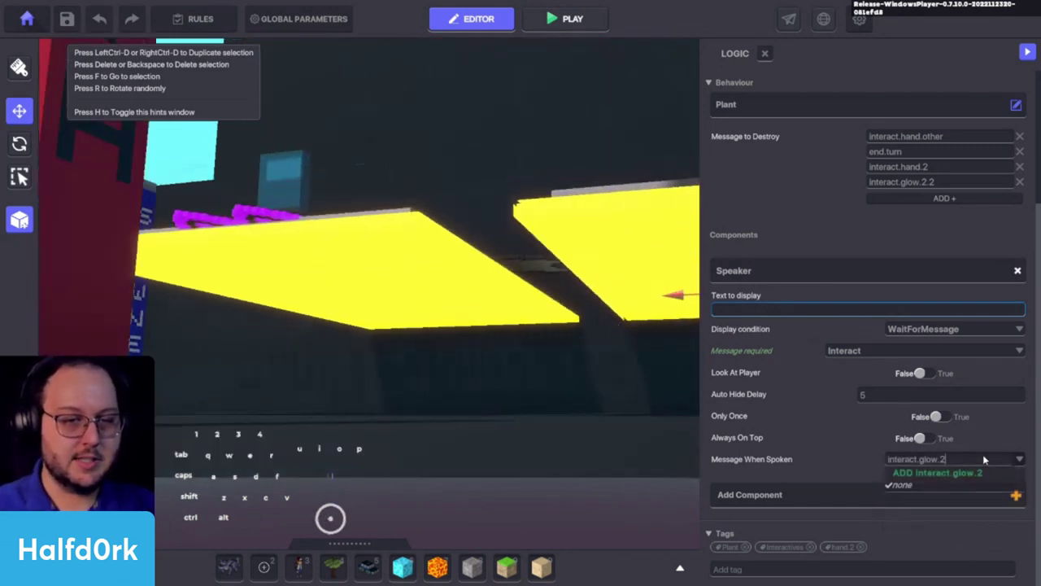
pyautogui.click(952, 474)
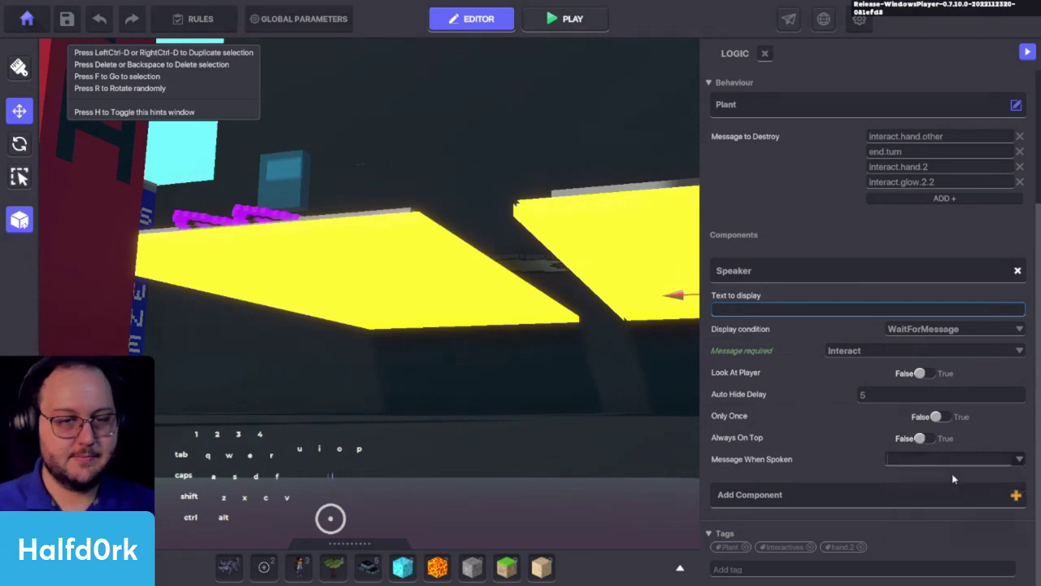
# Add a Speaker component to the first hand card's yellow underglow and add the destroy message interact.glow.1.2.
pyautogui.click(412, 288)
pyautogui.click(789, 289)
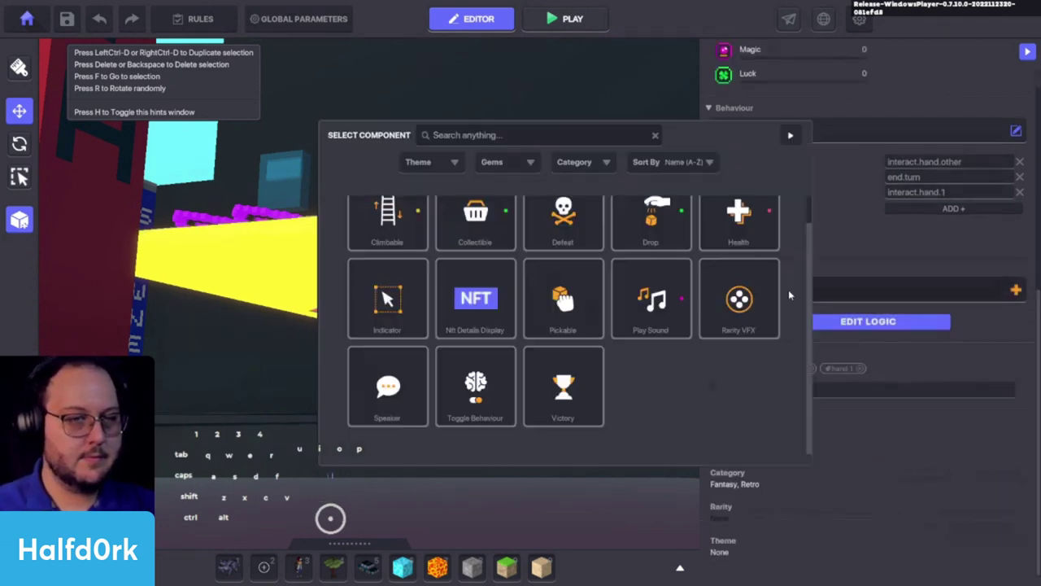
pyautogui.click(411, 384)
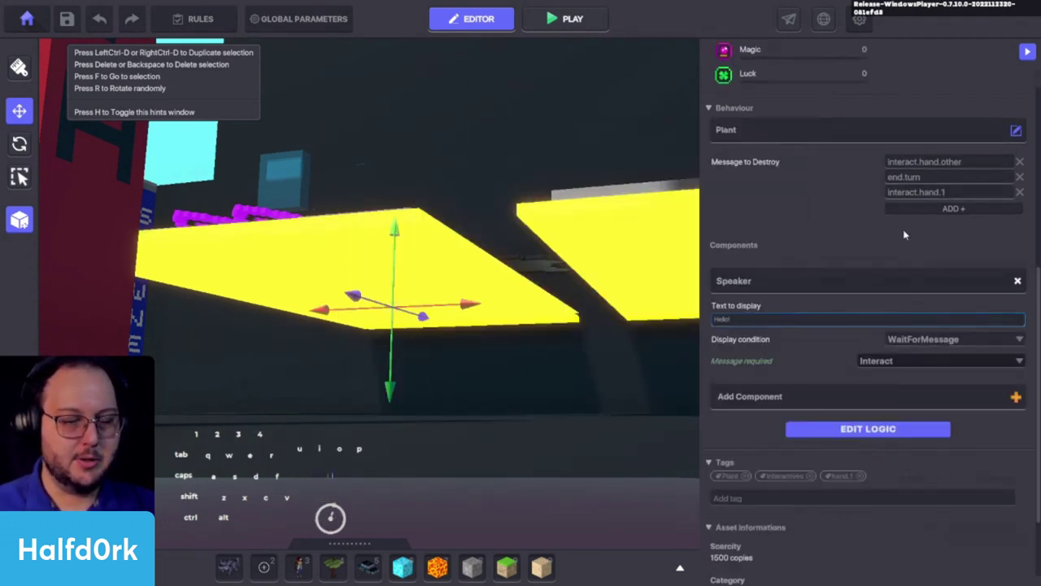
pyautogui.click(951, 208)
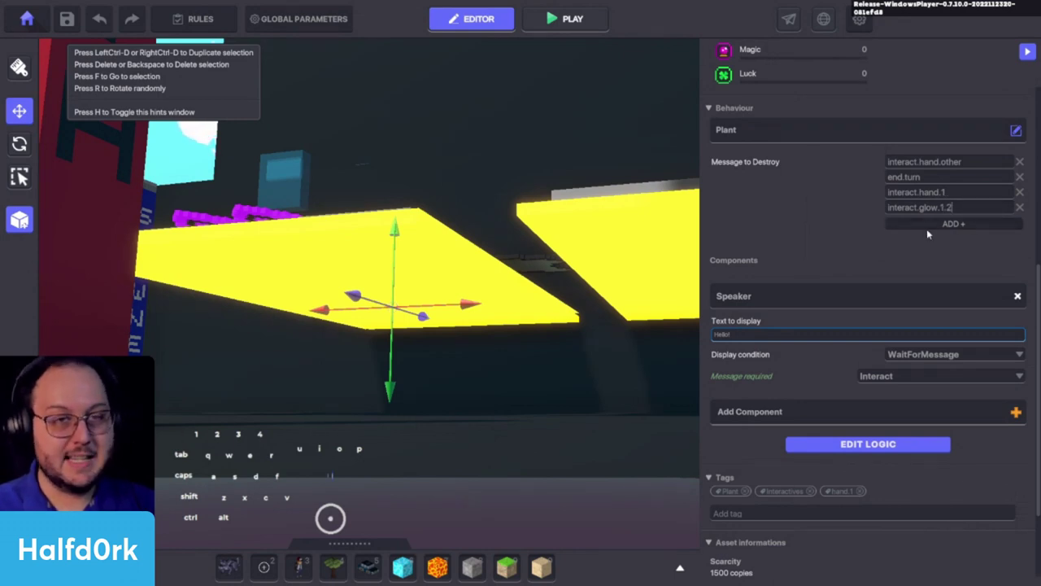
# Clear the display text of the Speaker component on the first hand card's underglow.
pyautogui.click(907, 445)
pyautogui.scroll(-2, 768, 415)
pyautogui.click(780, 439)
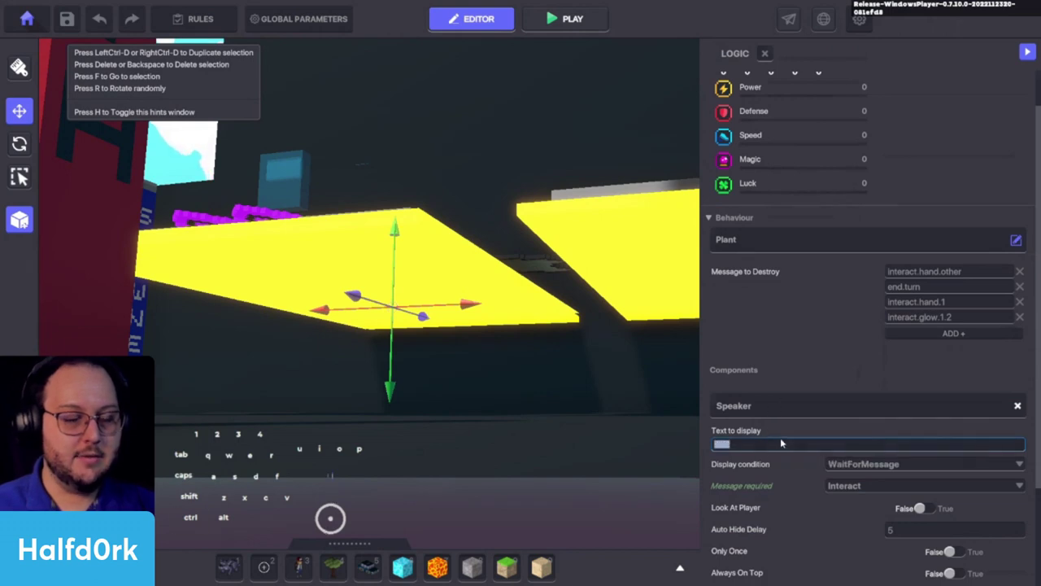
pyautogui.press('BackSpace')
pyautogui.scroll(-3, 775, 488)
# Set the message when spoken of the first underglow's Speaker to interact.glow.1.2.
pyautogui.click(907, 460)
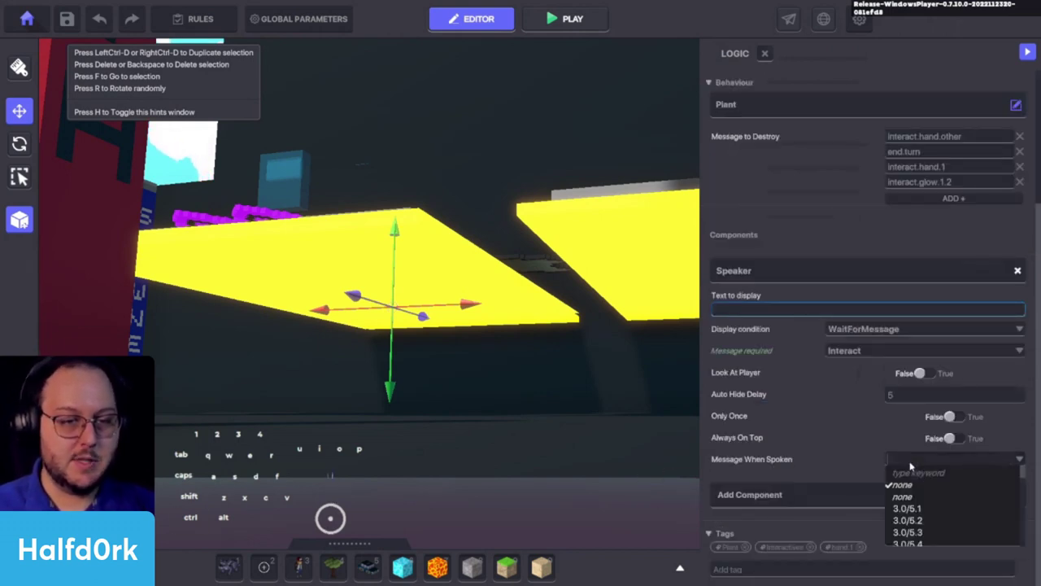
pyautogui.write('caa')
pyautogui.press('BackSpace')
pyautogui.press('BackSpace')
pyautogui.press('BackSpace')
pyautogui.write('i')
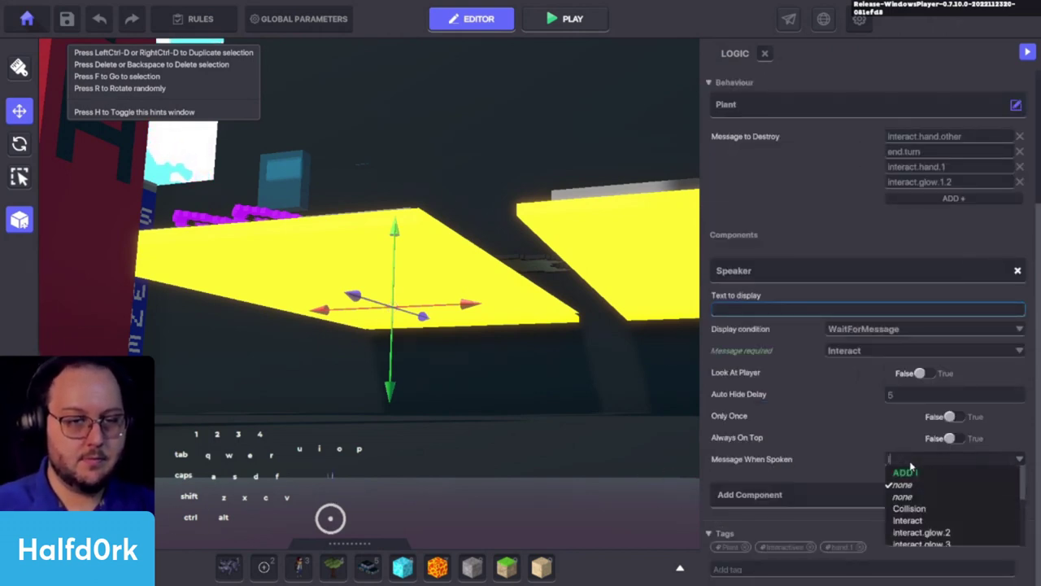
pyautogui.write('nteract.')
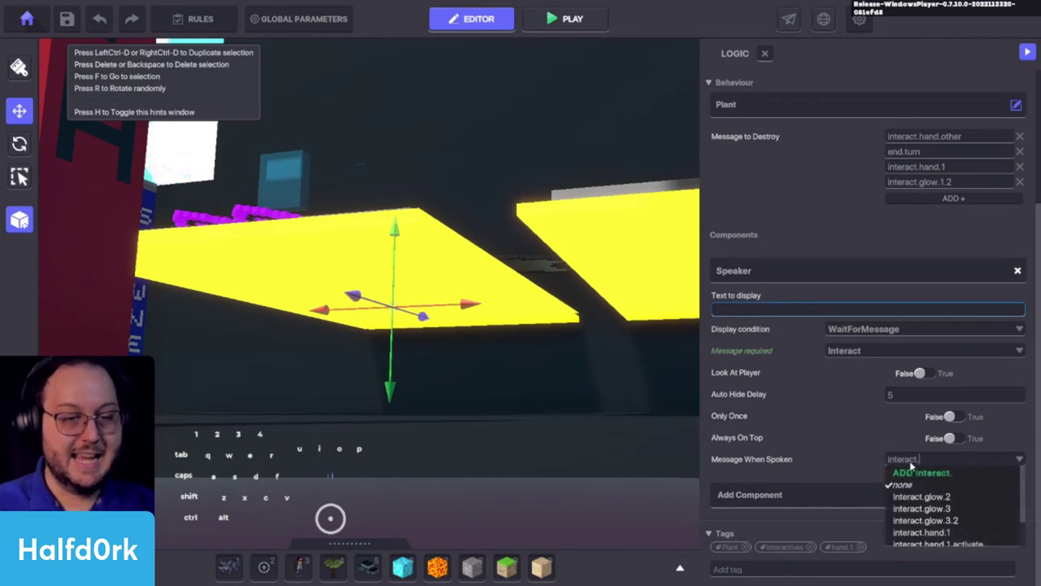
pyautogui.write('glow')
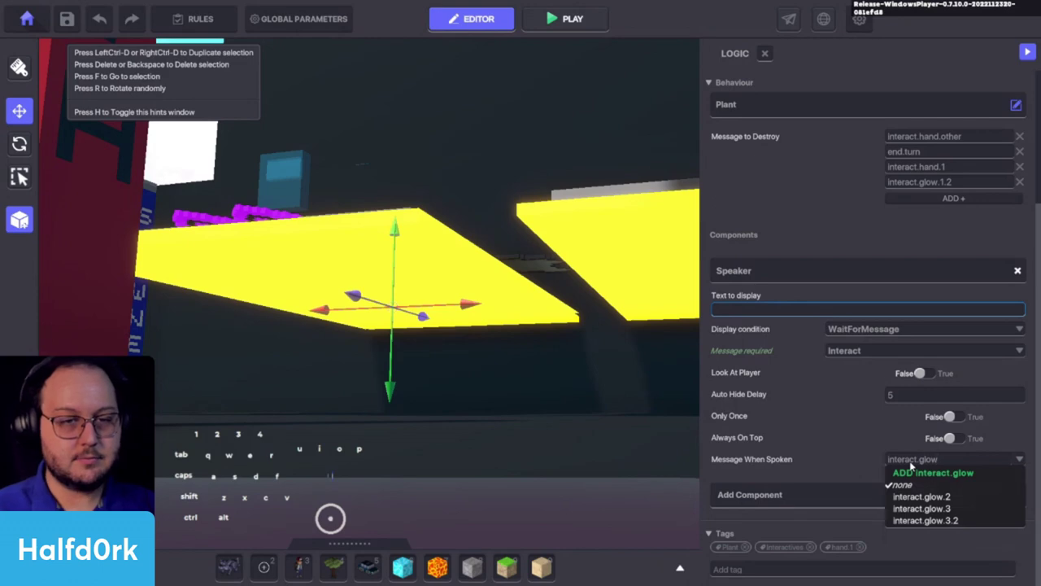
pyautogui.write('.1.2')
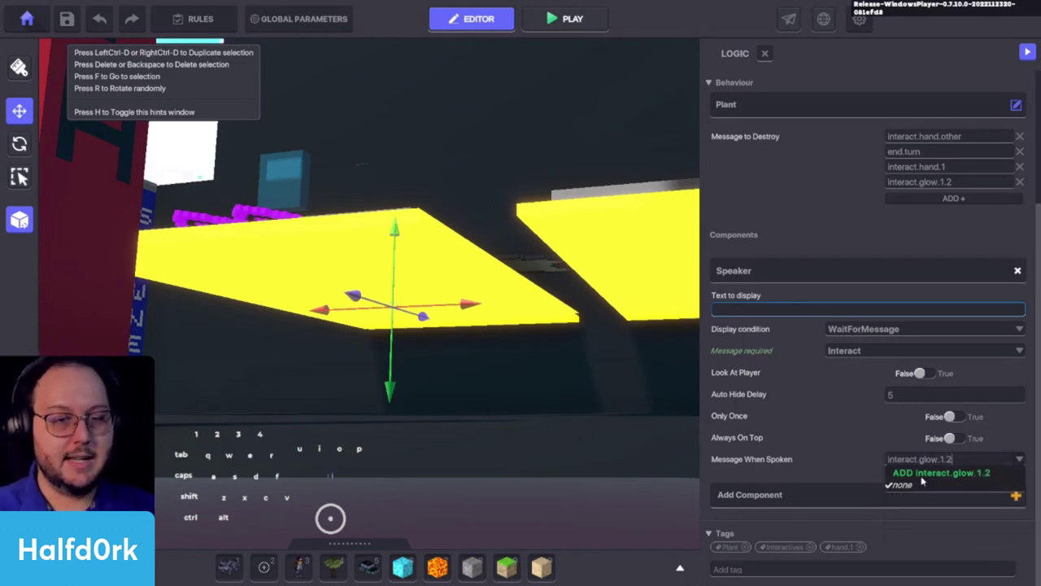
pyautogui.click(922, 478)
# Duplicate the third card's lower red health lamp and place the copy beneath the middle red lamp for the second card.
pyautogui.keyDown('alt'); pyautogui.moveTo(625, 362); pyautogui.dragTo(509, 531); pyautogui.keyUp('alt')
pyautogui.scroll(-5, 622, 453)
pyautogui.press('d')
pyautogui.press('c')
pyautogui.press('d')
pyautogui.press('a')
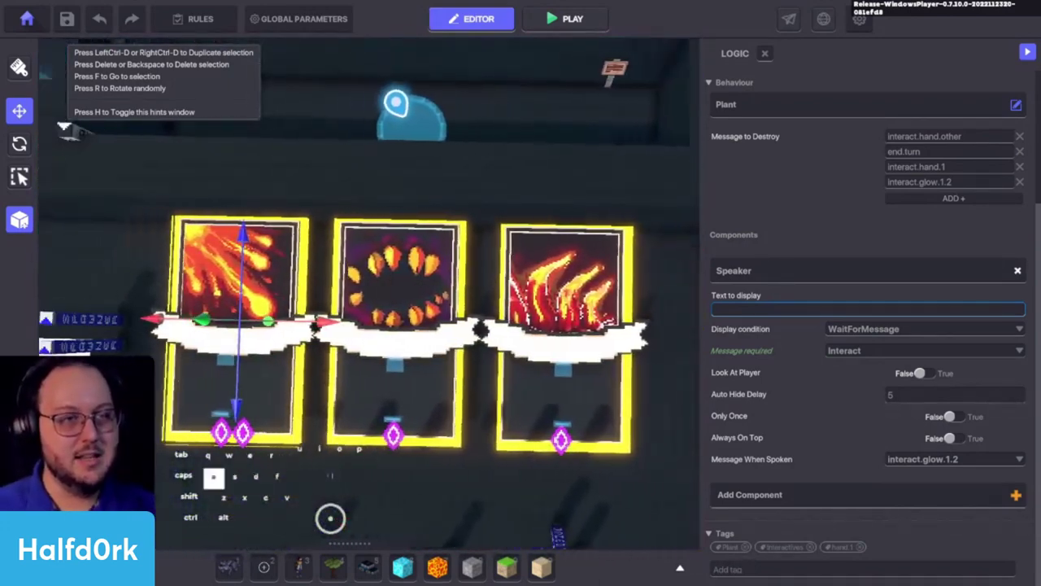
pyautogui.keyDown('alt'); pyautogui.moveTo(553, 418); pyautogui.dragTo(561, 402); pyautogui.keyUp('alt')
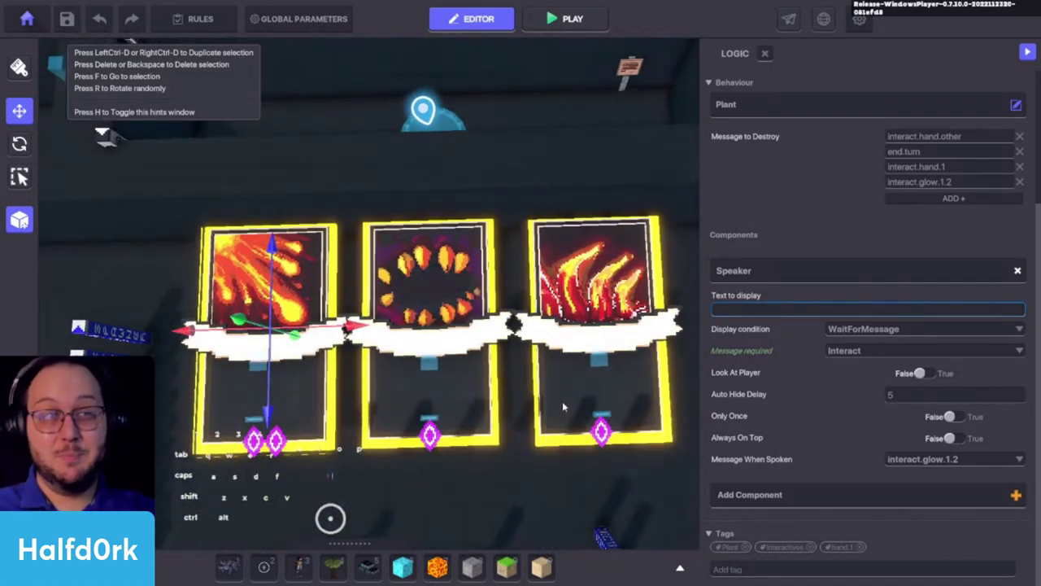
pyautogui.press('c')
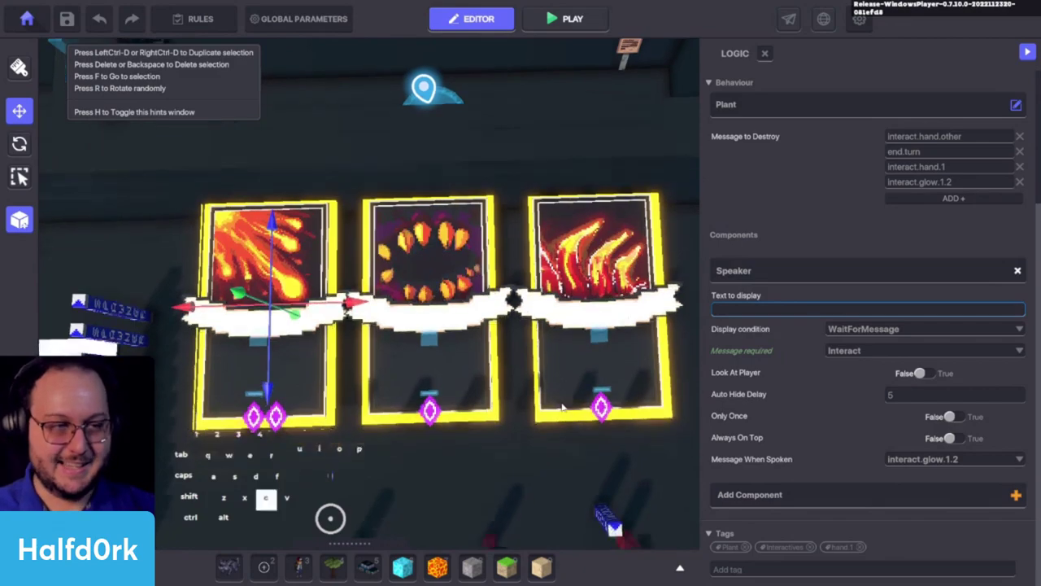
pyautogui.keyDown('alt'); pyautogui.moveTo(559, 406); pyautogui.dragTo(587, 431); pyautogui.keyUp('alt')
pyautogui.press('w')
pyautogui.press('d')
pyautogui.click(615, 503)
pyautogui.click(616, 504)
pyautogui.press('f')
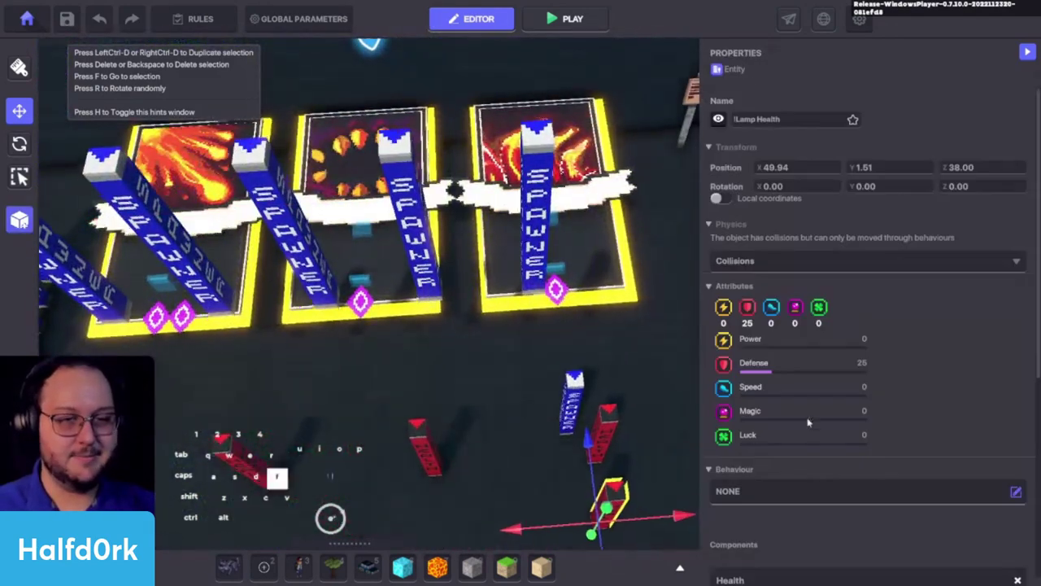
pyautogui.hotkey('ctrl', 'd')
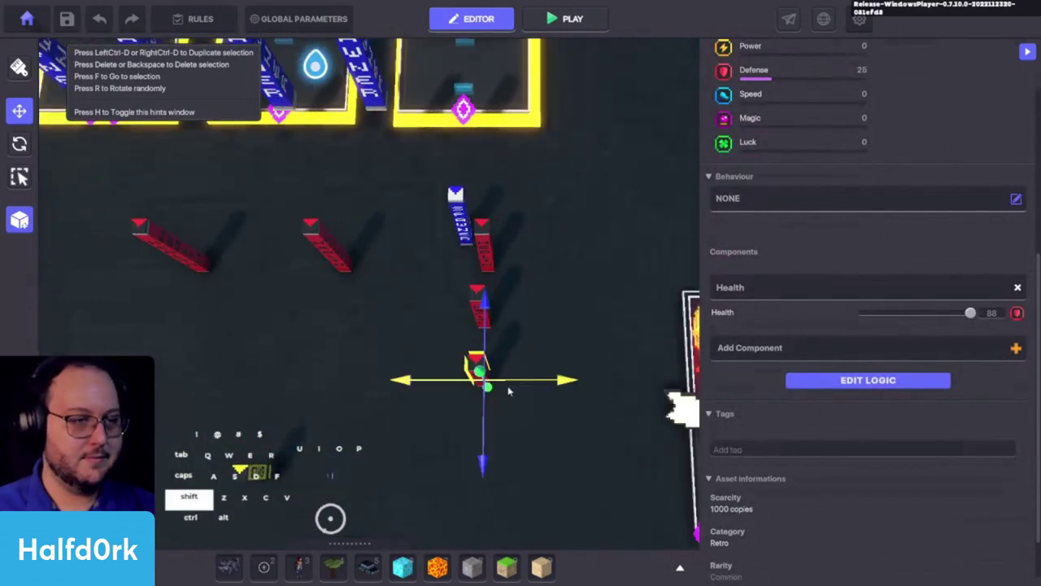
pyautogui.press('a')
pyautogui.keyDown('shift'); pyautogui.moveTo(503, 400); pyautogui.dragTo(435, 319); pyautogui.keyUp('shift')
pyautogui.press('d')
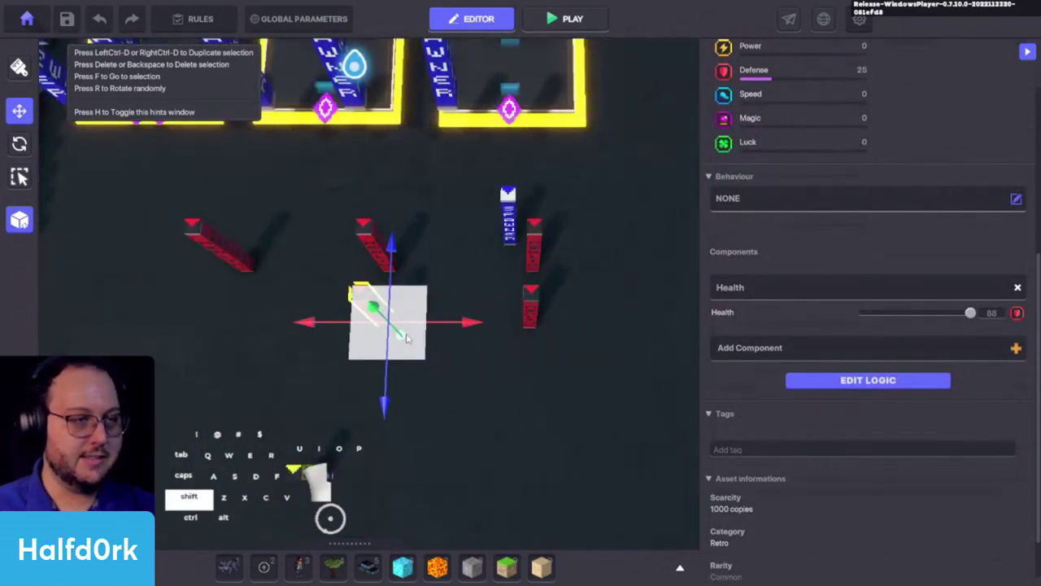
# Set the instant death message of the second card's duplicated health lamp to interact.glow.2.
pyautogui.click(868, 379)
pyautogui.scroll(-3, 878, 366)
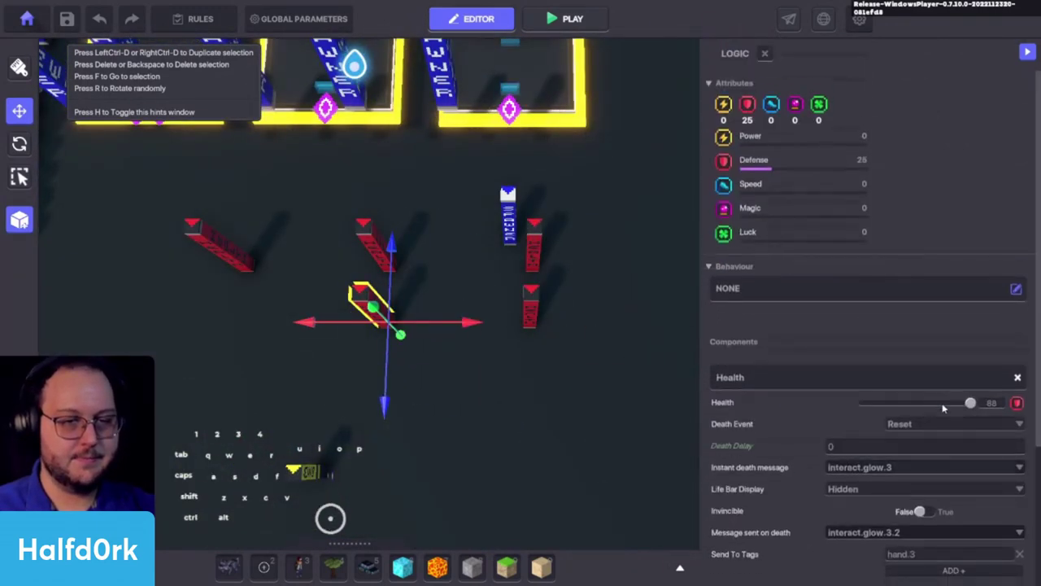
pyautogui.click(899, 272)
pyautogui.write('interact.')
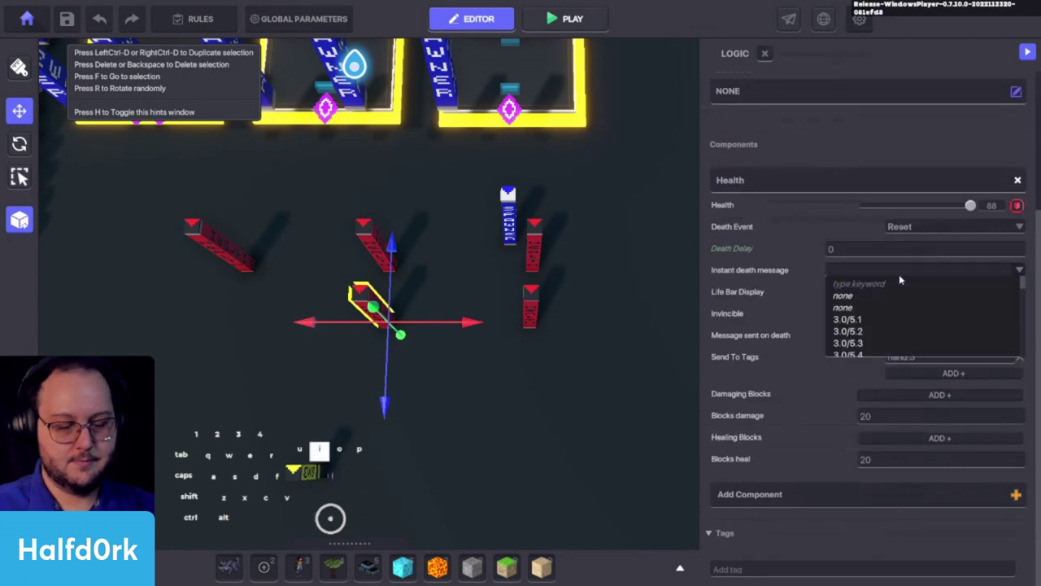
pyautogui.press('Return')
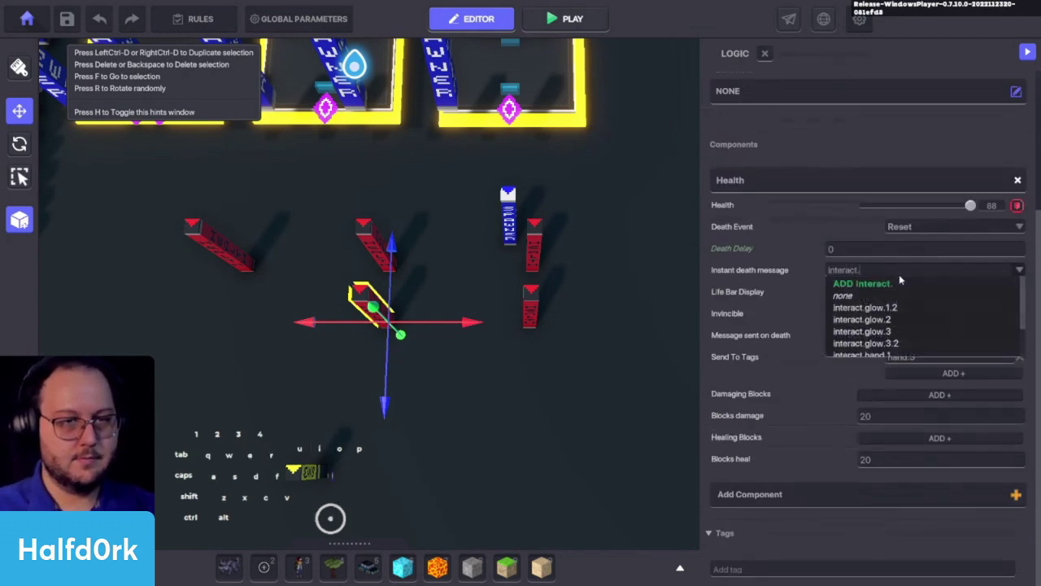
pyautogui.write('glow.2')
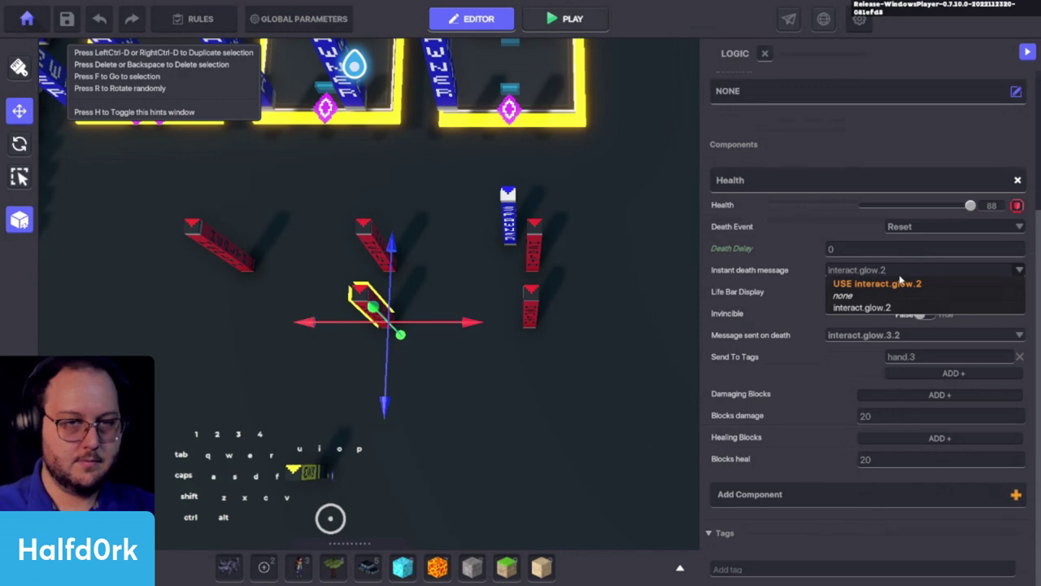
pyautogui.click(890, 284)
# Set the duplicated lamp's message sent on death to interact.glow.2.2 and its send-to tag to hand.2.
pyautogui.click(896, 331)
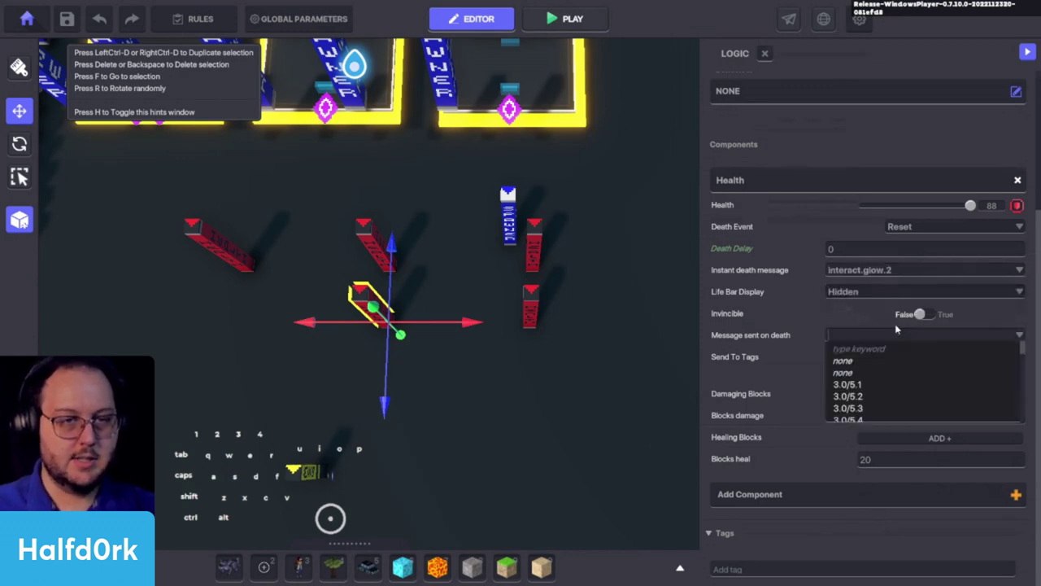
pyautogui.write('inter')
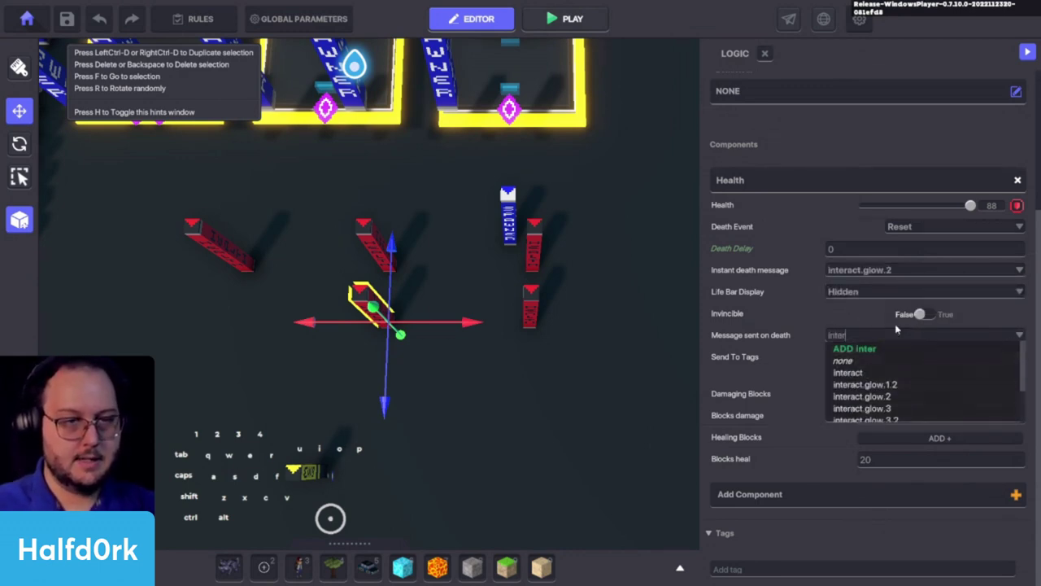
pyautogui.write('act.g')
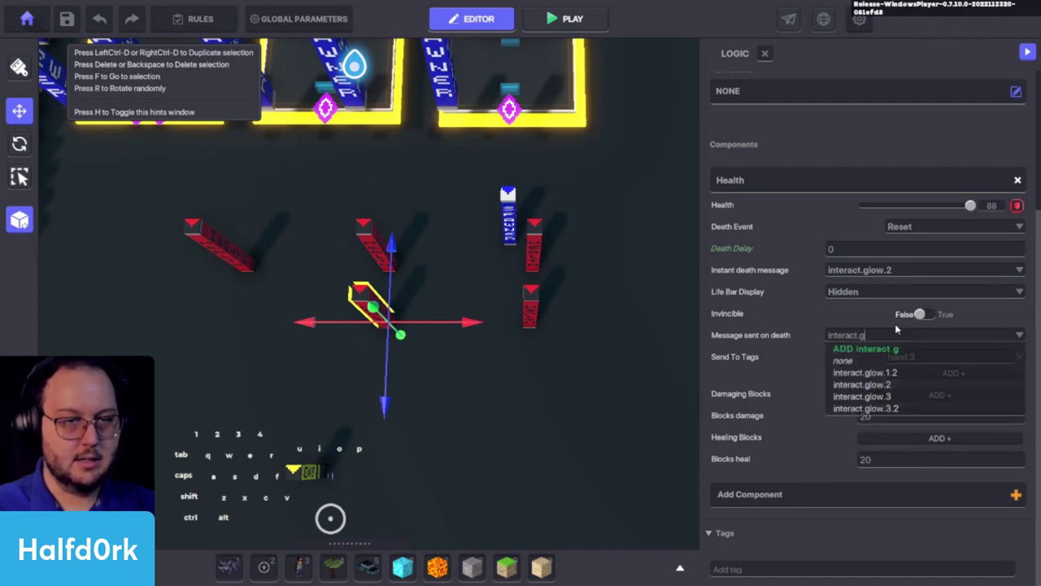
pyautogui.write('low.')
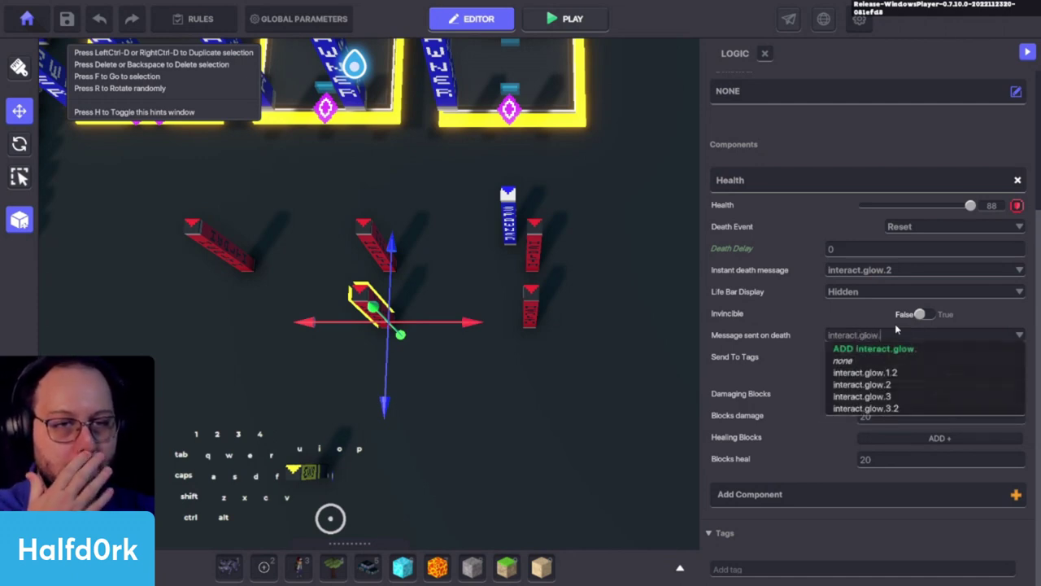
pyautogui.write('2.2')
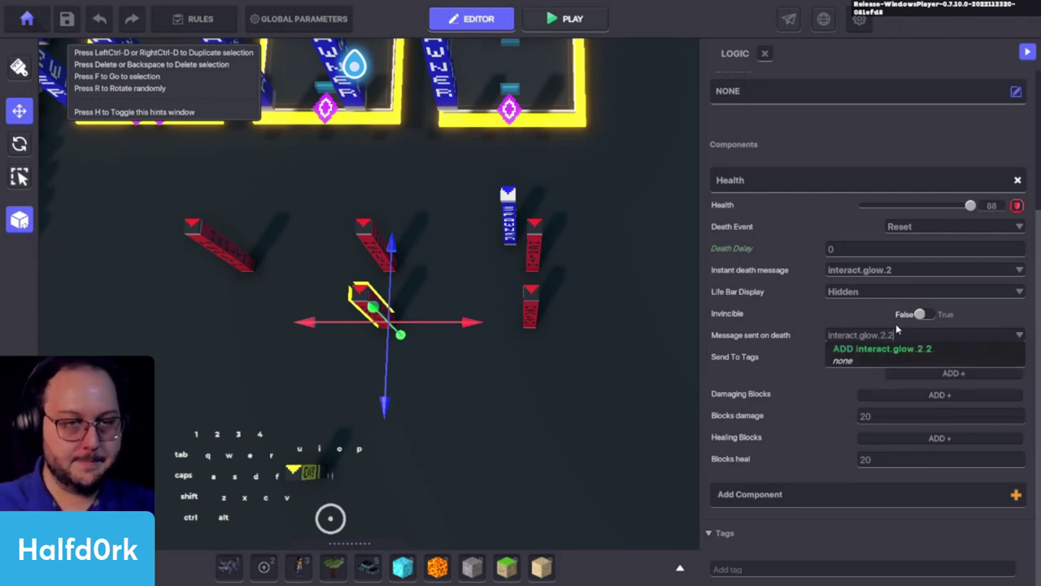
pyautogui.click(891, 349)
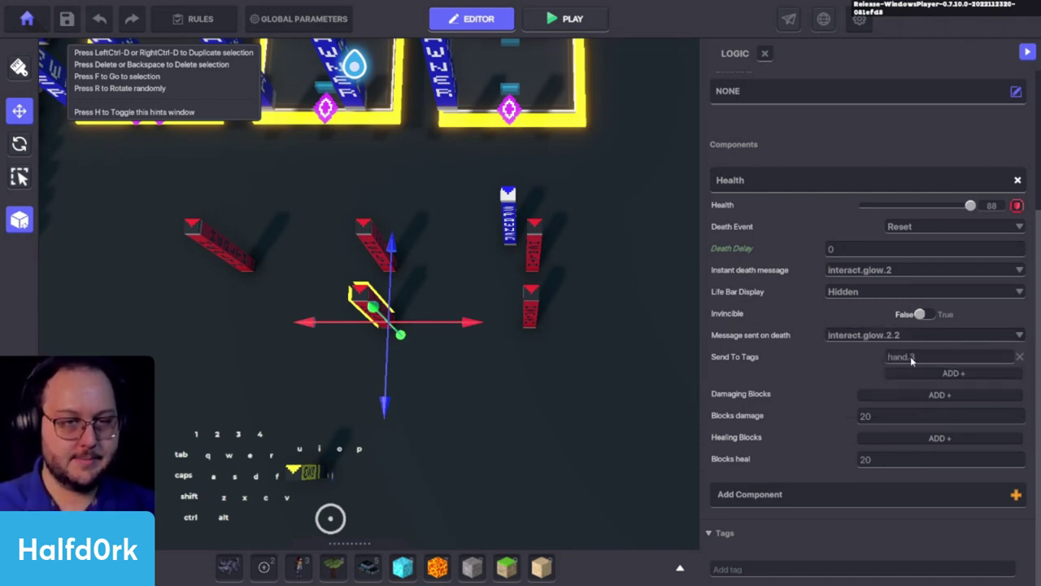
pyautogui.write('2')
pyautogui.click(841, 396)
# Duplicate the second card's lower health lamp and place the copy beneath the first card's red lamp.
pyautogui.press('a')
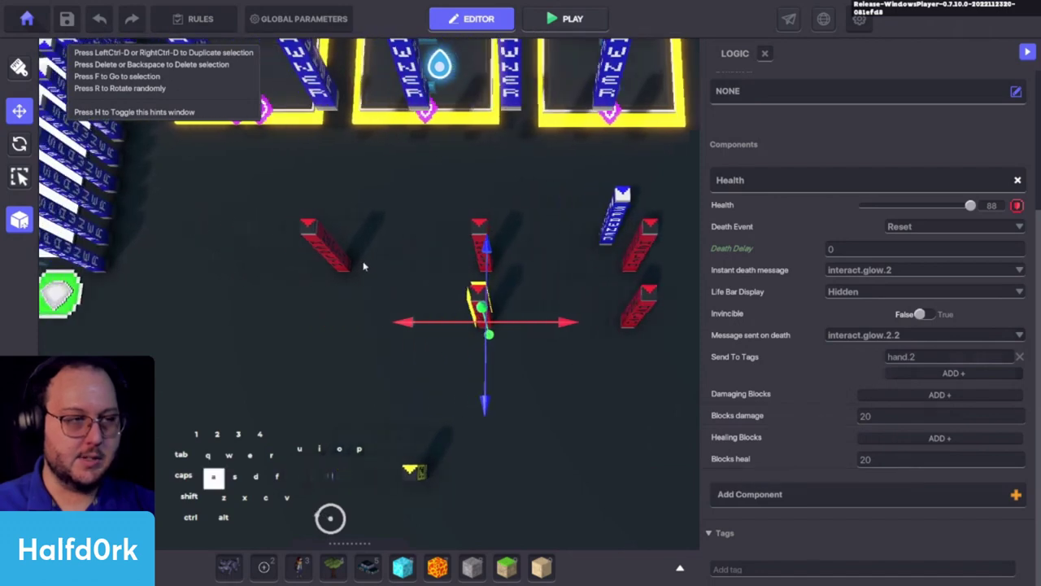
pyautogui.hotkey('ctrl', 'd')
pyautogui.keyDown('shift'); pyautogui.moveTo(550, 407); pyautogui.dragTo(416, 344); pyautogui.keyUp('shift')
# Set the first card's duplicated health lamp to send to tag hand.1 and use interact.glow.1 as its instant death message.
pyautogui.click(940, 378)
pyautogui.scroll(-3, 940, 377)
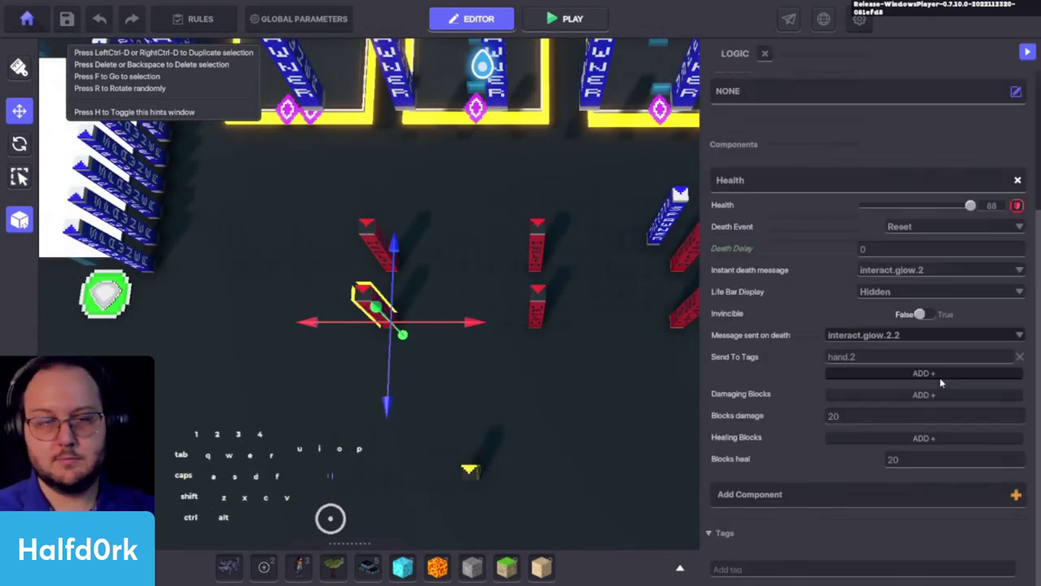
pyautogui.click(932, 270)
pyautogui.write('interac')
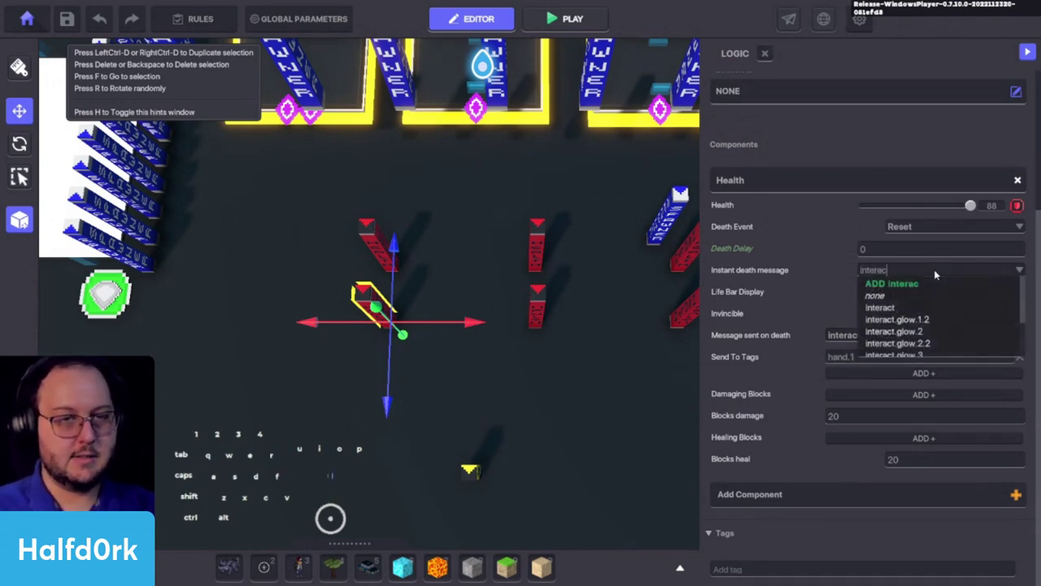
pyautogui.write('t.glow.1')
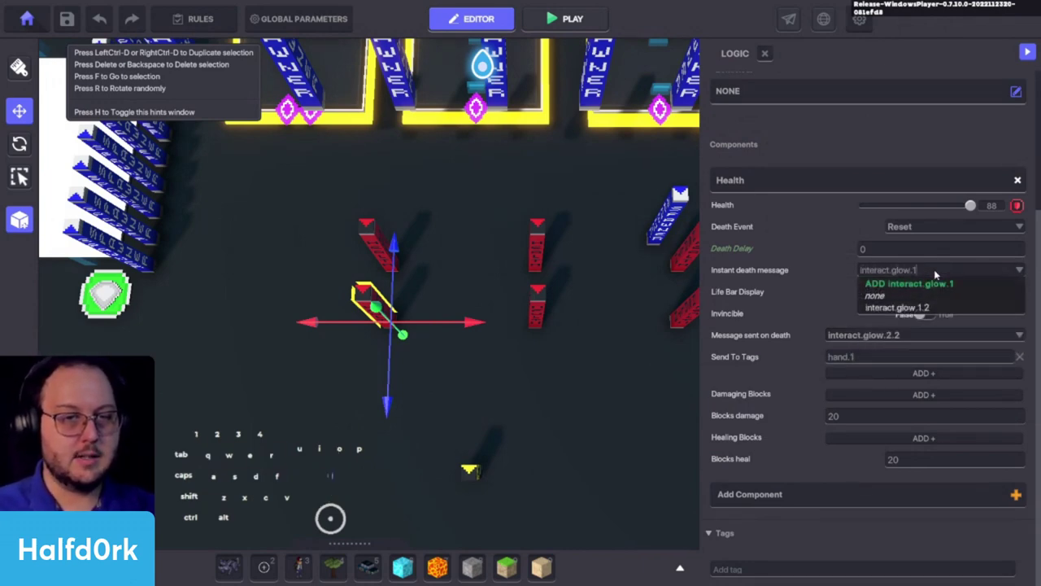
pyautogui.click(942, 283)
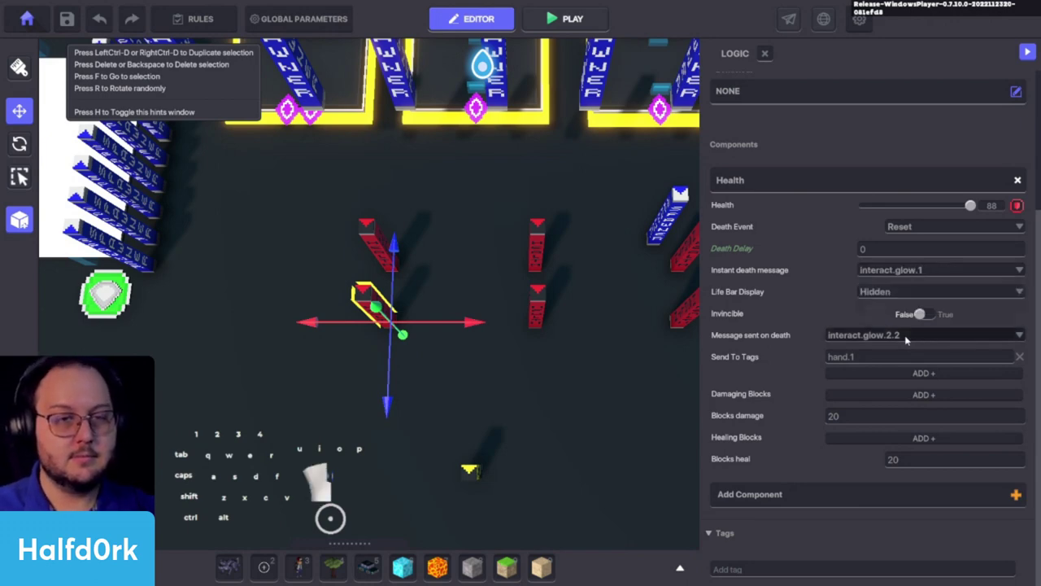
# Set the message sent on death of the first card's duplicated lamp to interact.glow.1.2.
pyautogui.click(910, 334)
pyautogui.write('inte')
pyautogui.write('ract.')
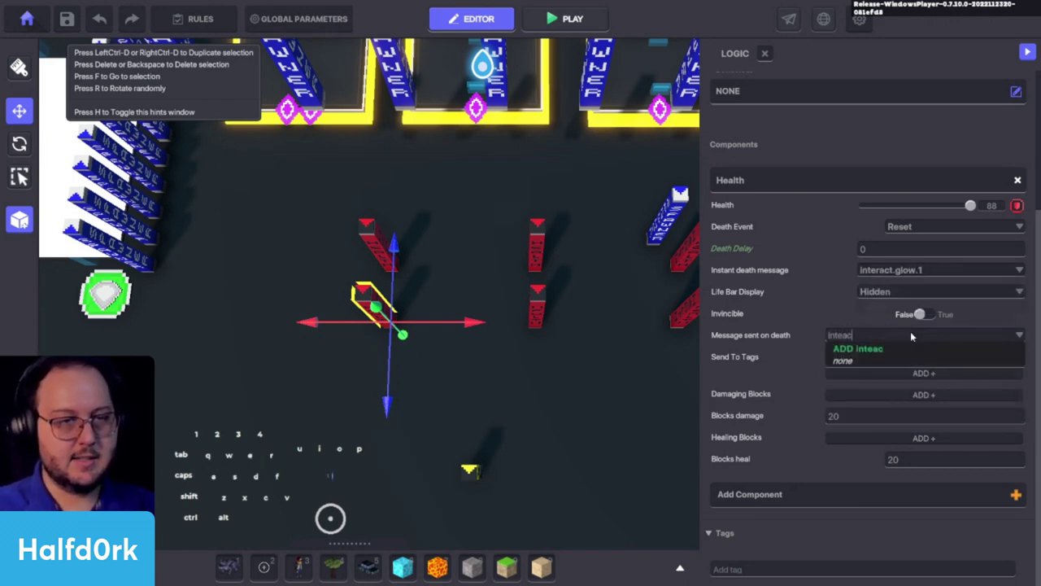
pyautogui.write('glow.')
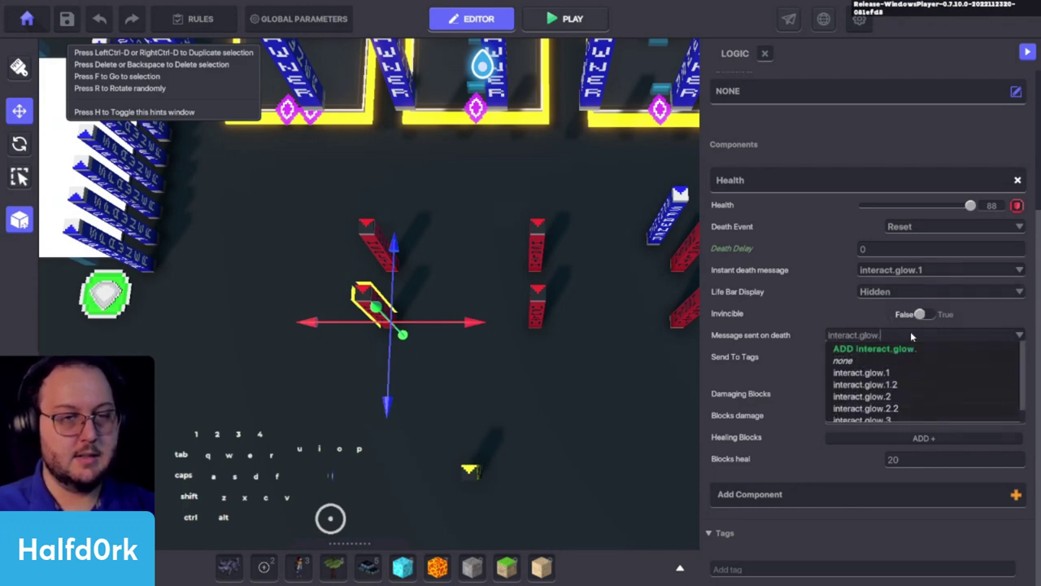
pyautogui.write('1.2')
pyautogui.click(916, 350)
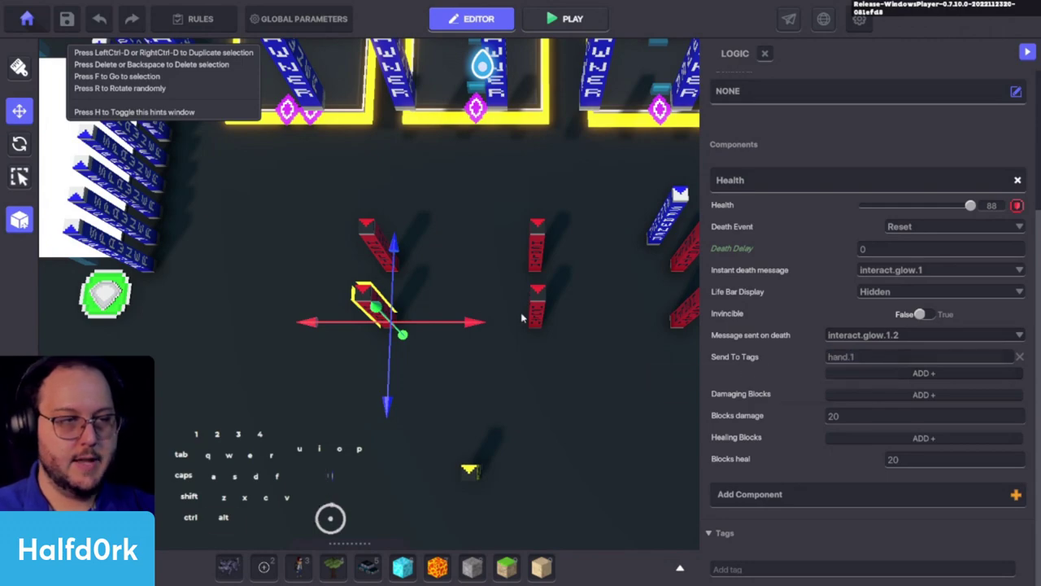
# Save the first hand card's yellow underglow as a new preset named card-glow-1.
pyautogui.keyDown('alt'); pyautogui.moveTo(523, 317); pyautogui.dragTo(483, 239); pyautogui.keyUp('alt')
pyautogui.press('s')
pyautogui.press('space')
pyautogui.keyDown('alt'); pyautogui.scroll(5, 483, 239); pyautogui.keyUp('alt')
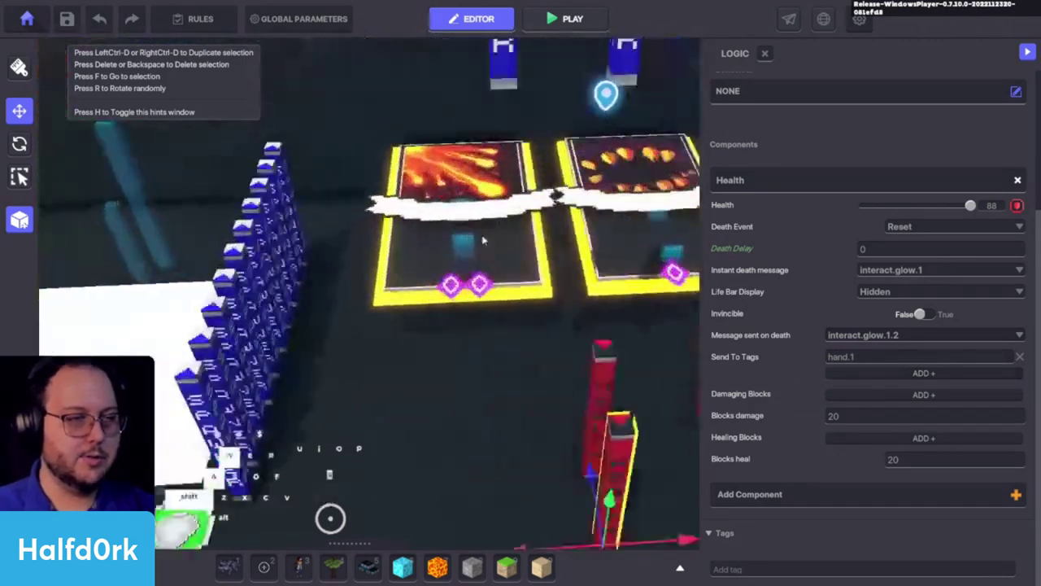
pyautogui.keyDown('alt'); pyautogui.moveTo(499, 290); pyautogui.dragTo(504, 138); pyautogui.keyUp('alt')
pyautogui.click(472, 364)
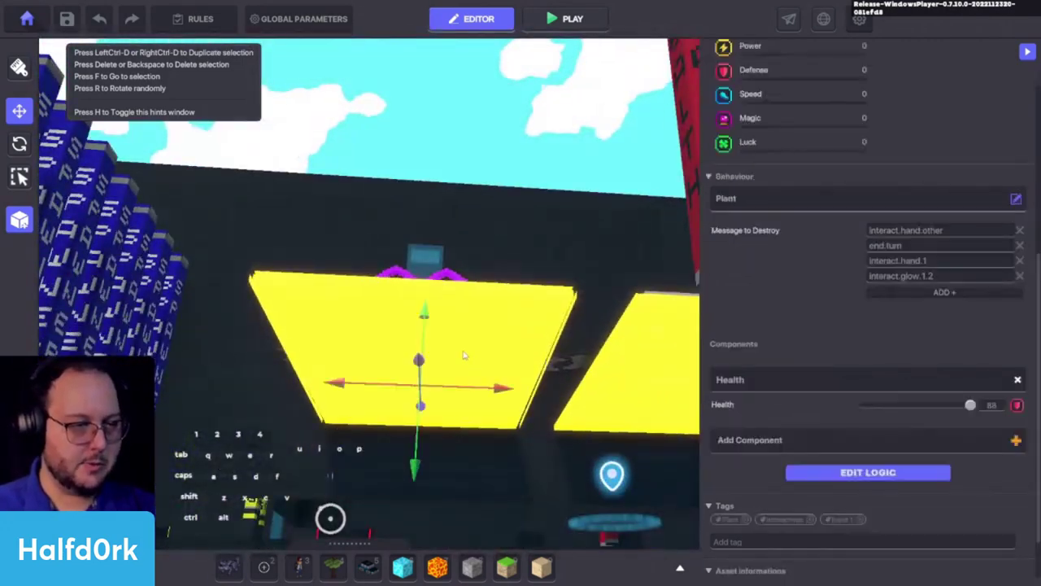
pyautogui.click(20, 221)
pyautogui.click(390, 242)
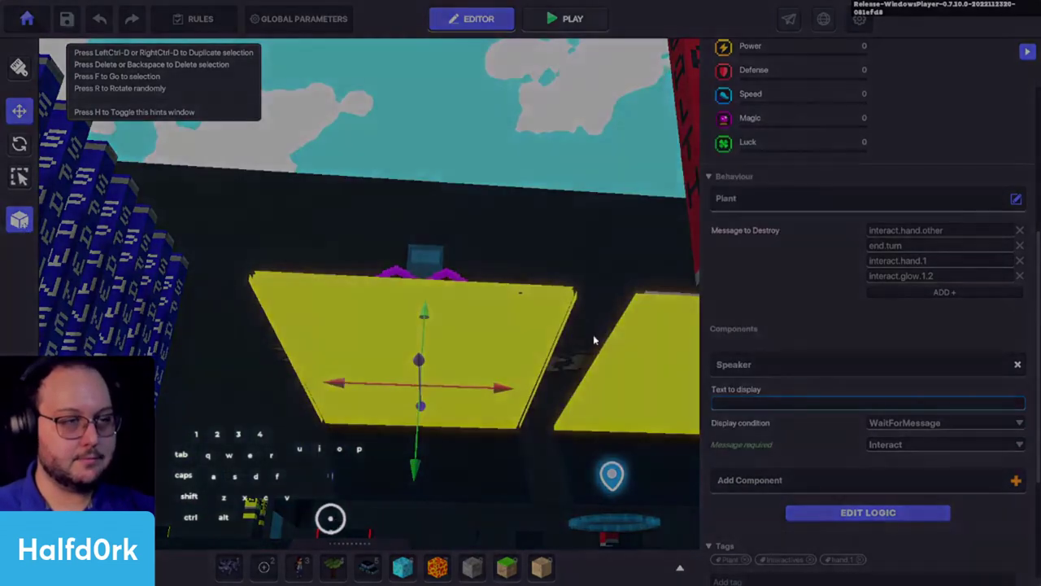
pyautogui.click(524, 309)
pyautogui.write('card-gl')
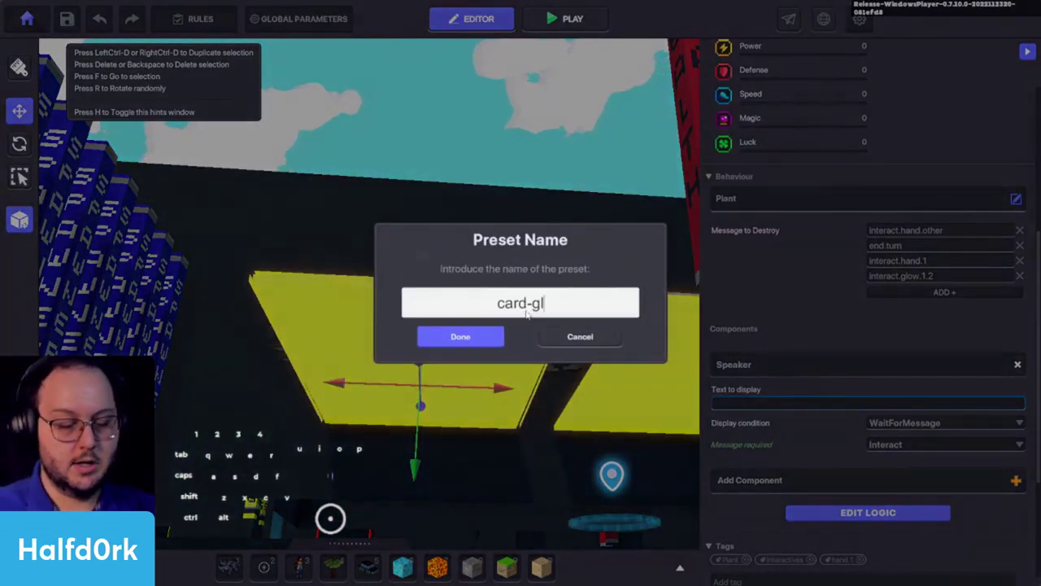
pyautogui.write('ow-1')
pyautogui.press('Return')
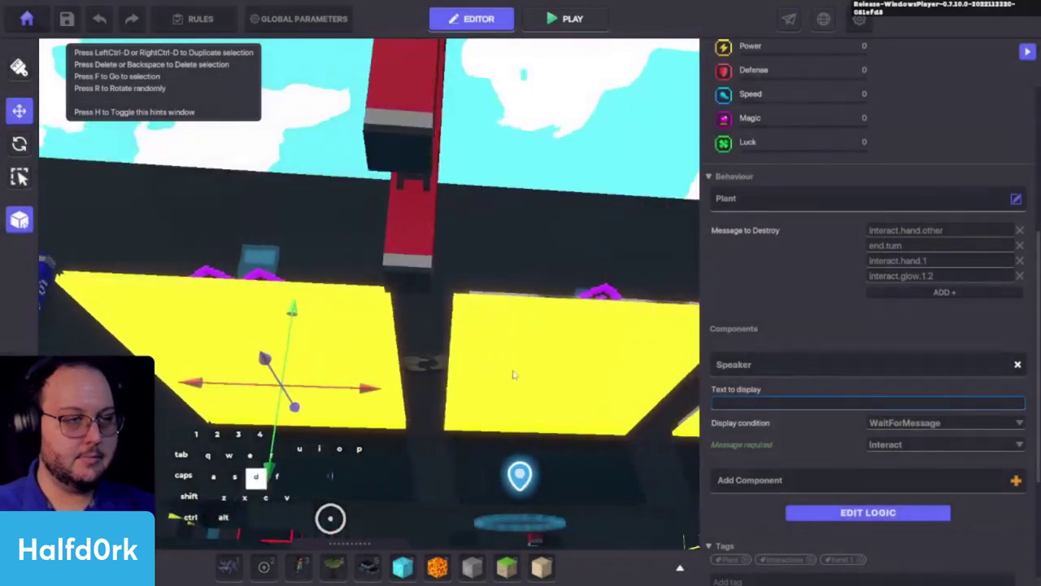
# Save the second hand card's yellow underglow as a new preset named card-glow-2.
pyautogui.click(512, 374)
pyautogui.press('g')
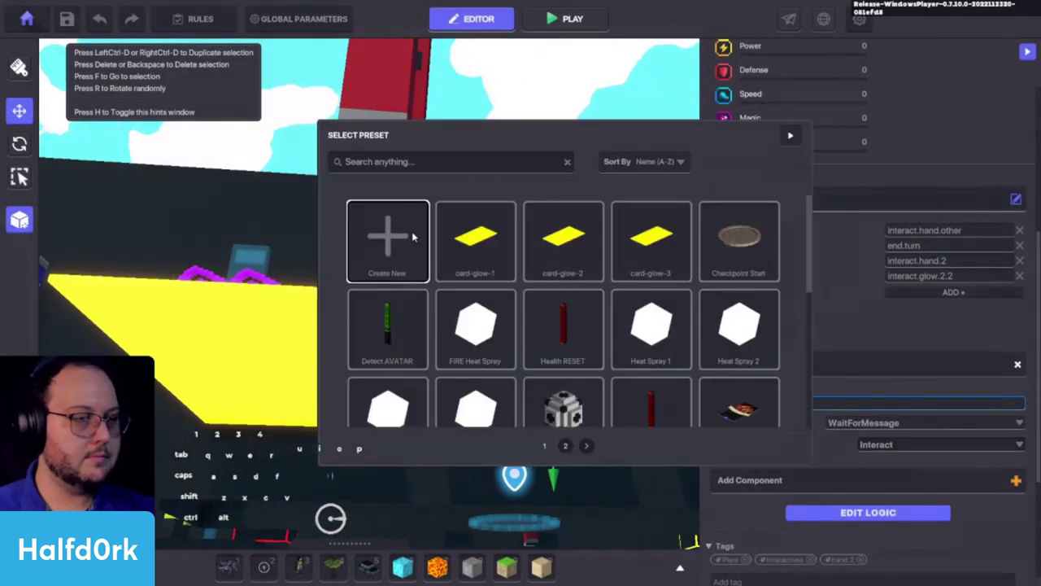
pyautogui.click(407, 237)
pyautogui.click(547, 307)
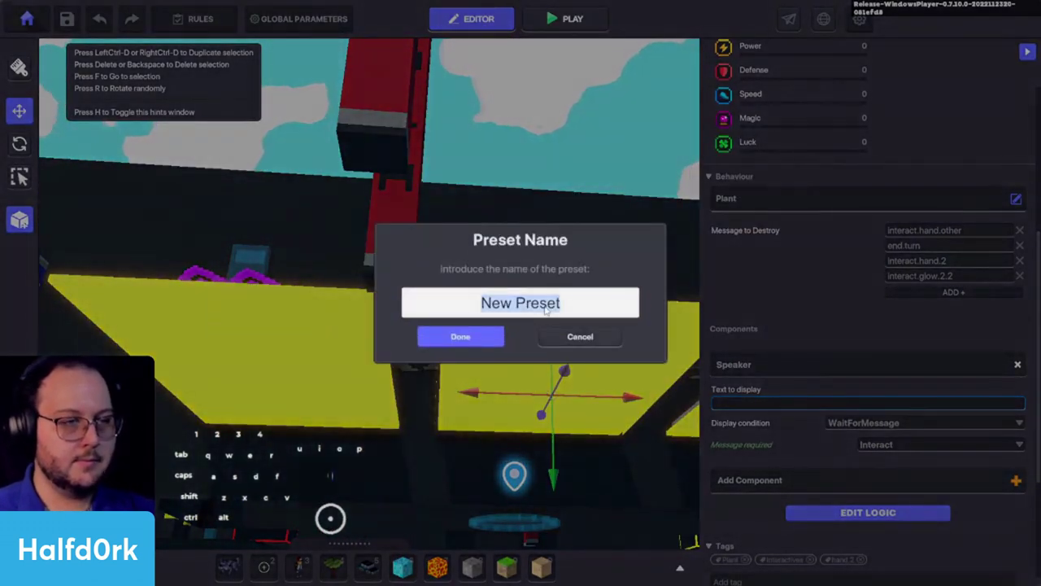
pyautogui.write('card-glow-2')
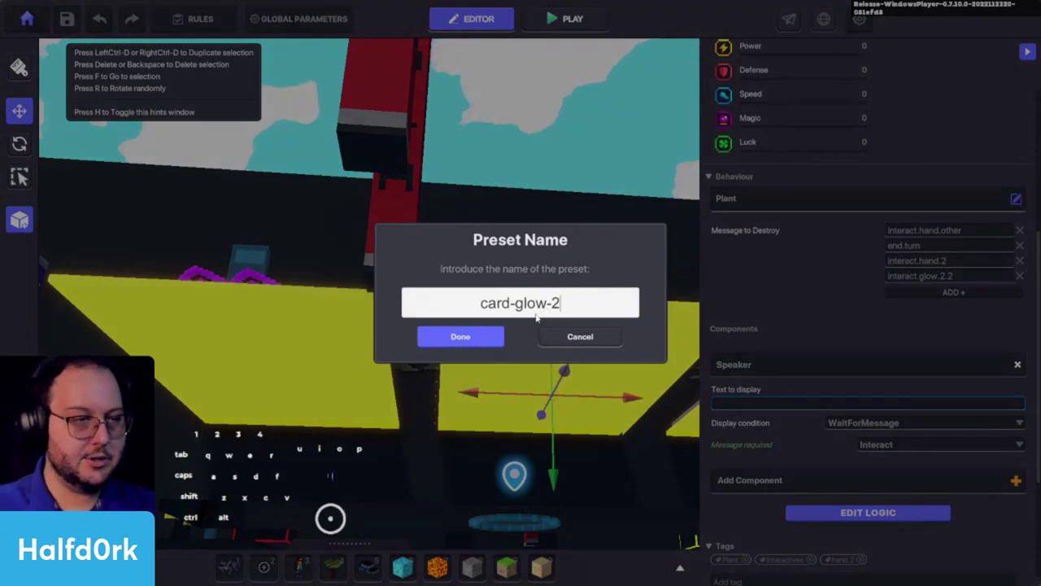
pyautogui.click(465, 336)
# Save the level and dismiss the save report.
pyautogui.keyDown('alt'); pyautogui.moveTo(546, 251); pyautogui.dragTo(517, 467); pyautogui.keyUp('alt')
pyautogui.hotkey('ctrl', 's')
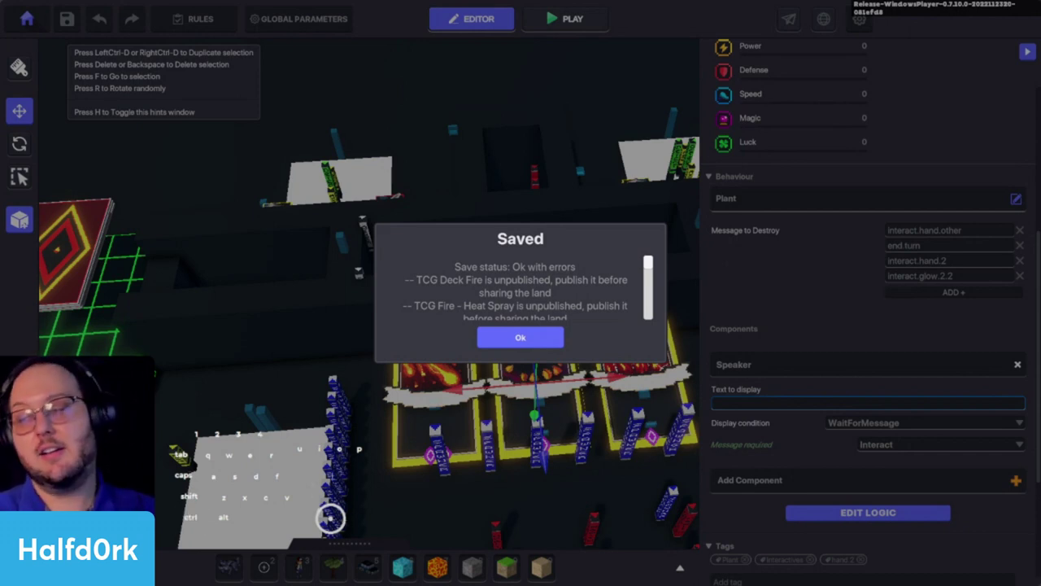
pyautogui.hotkey('ctrl', 'v')
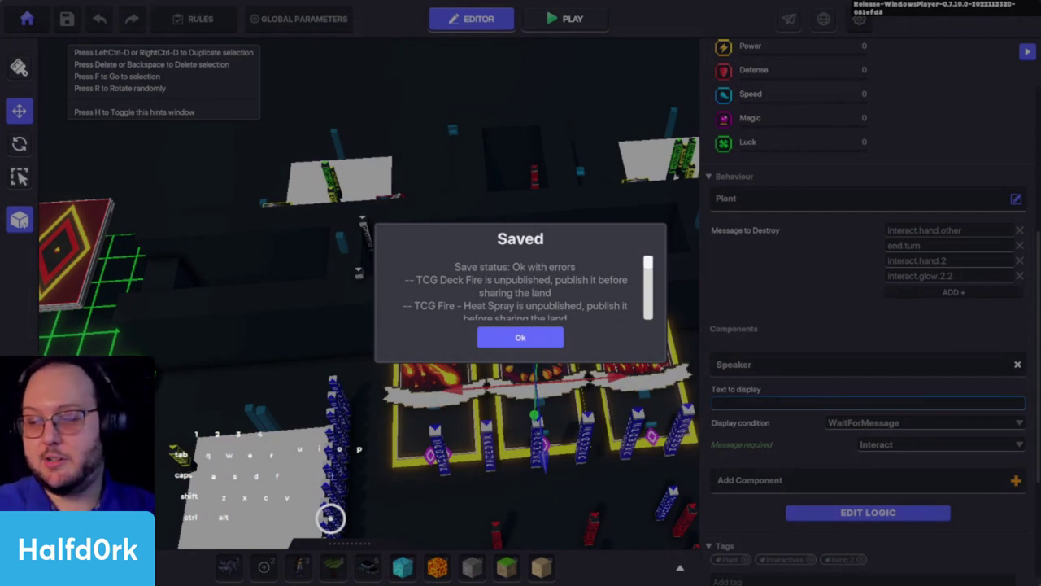
pyautogui.press('alt')
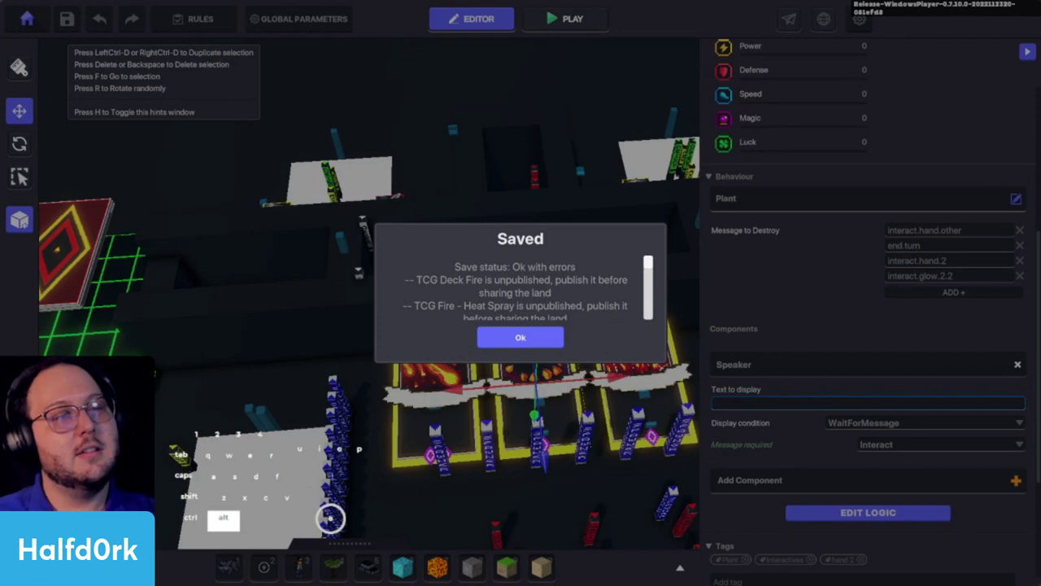
pyautogui.click(522, 338)
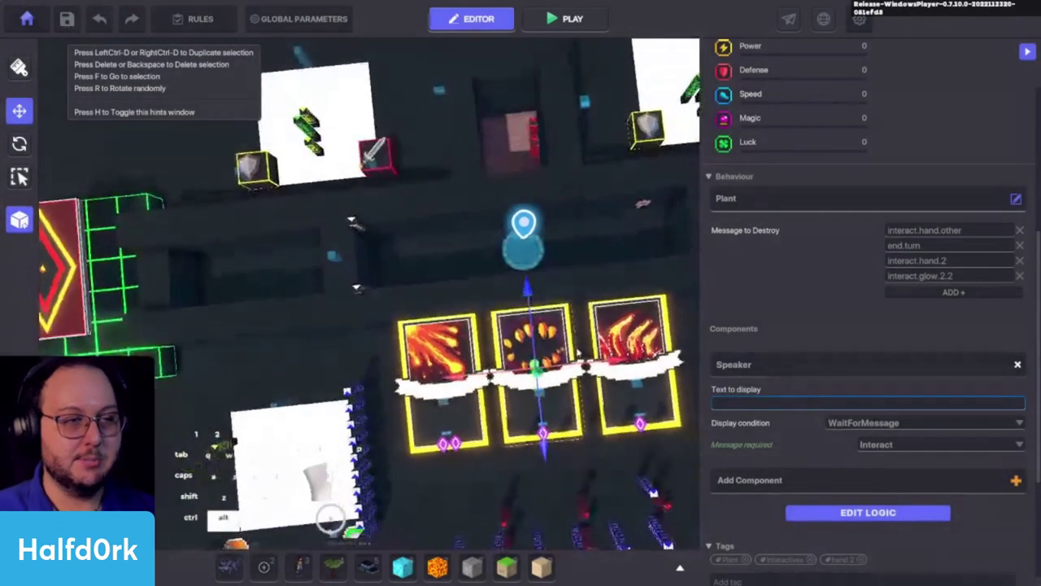
# Examine the behaviour and toggle settings of the third hand card, Blaze Spikes.
pyautogui.press('d')
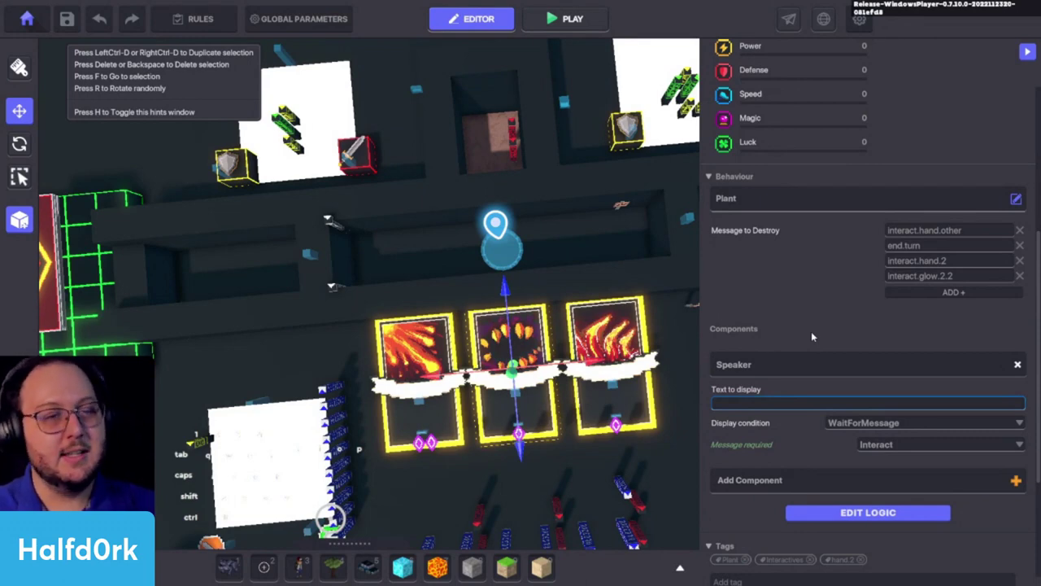
pyautogui.click(643, 362)
pyautogui.keyDown('alt'); pyautogui.moveTo(653, 363); pyautogui.dragTo(580, 325); pyautogui.keyUp('alt')
pyautogui.press('w')
pyautogui.press('s')
pyautogui.press('w')
pyautogui.press('w')
pyautogui.press('s')
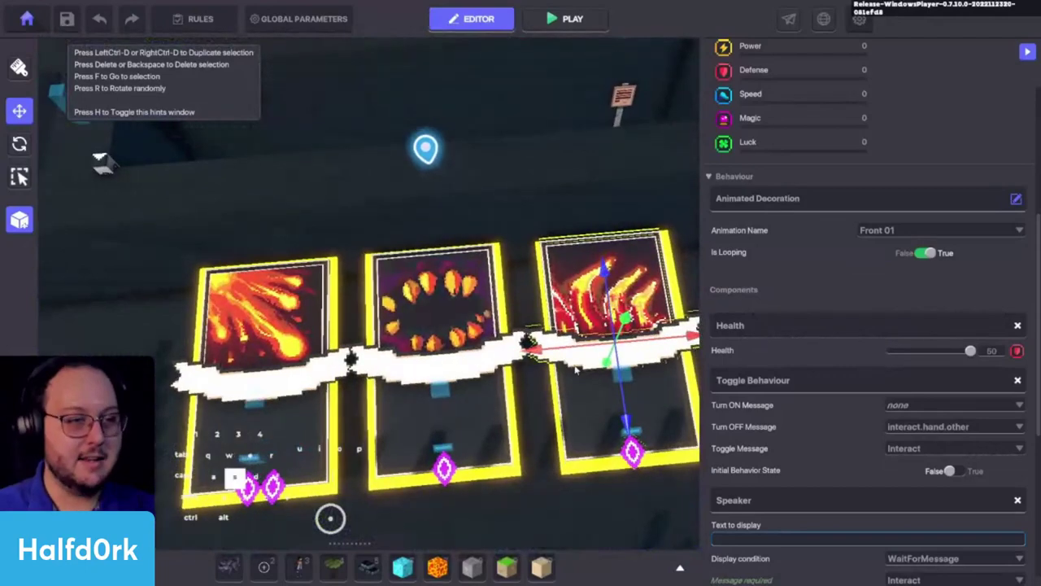
pyautogui.press('d')
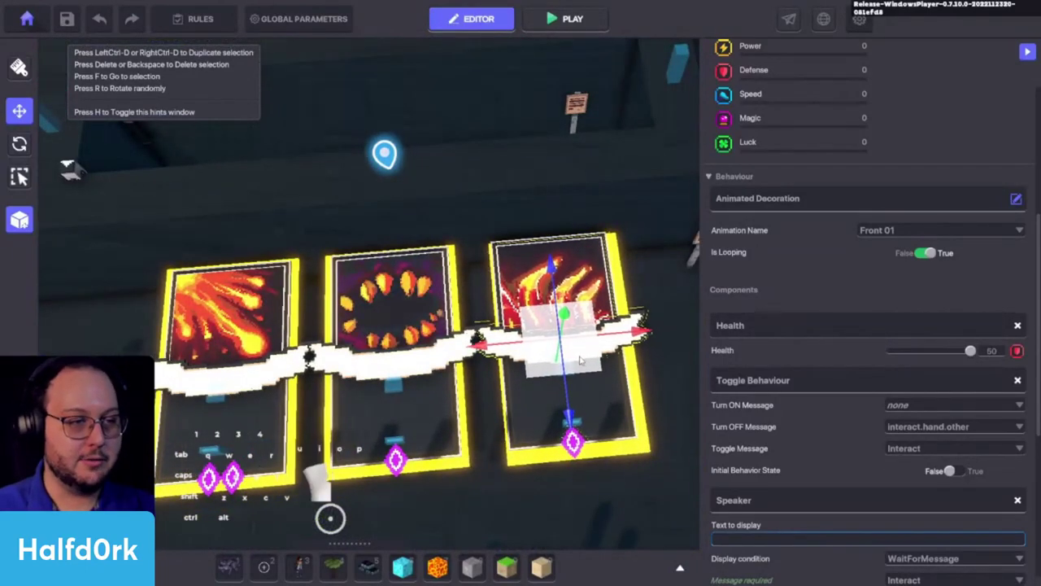
# Check the destroy messages on the yellow underglows of the third and second hand cards.
pyautogui.click(663, 371)
pyautogui.keyDown('alt'); pyautogui.moveTo(643, 395); pyautogui.dragTo(624, 236); pyautogui.keyUp('alt')
pyautogui.press('space')
pyautogui.press('w')
pyautogui.press('w')
pyautogui.click(506, 339)
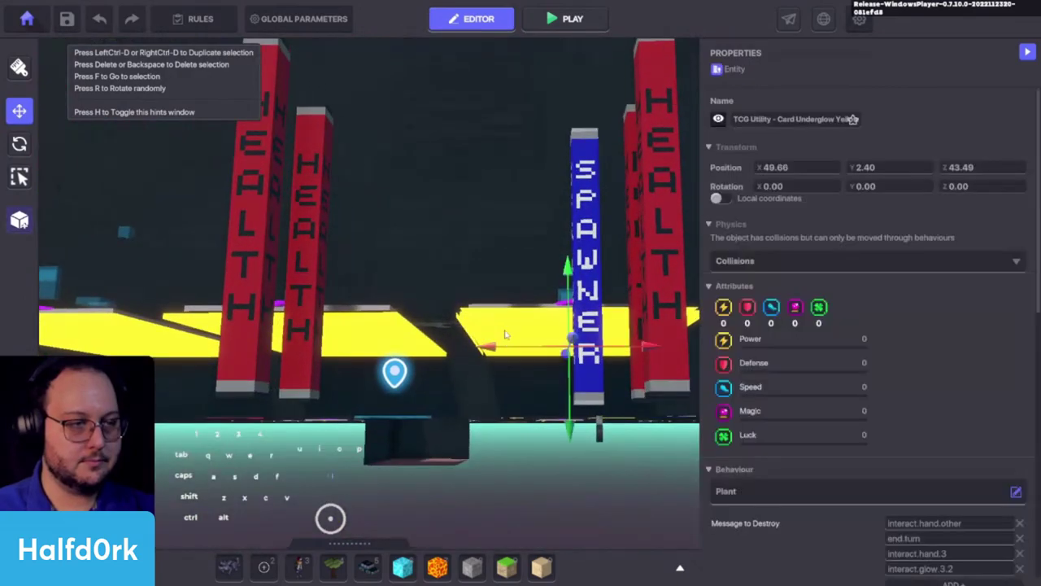
pyautogui.moveTo(506, 337)
pyautogui.keyDown('alt'); pyautogui.mouseDown()
pyautogui.moveTo(462, 316)
pyautogui.moveTo(406, 389)
pyautogui.moveTo(513, 396)
pyautogui.moveTo(535, 291)
pyautogui.moveTo(473, 244)
pyautogui.moveTo(471, 226)
pyautogui.moveTo(481, 289)
pyautogui.moveTo(521, 319)
pyautogui.moveTo(547, 281)
pyautogui.mouseUp(); pyautogui.keyUp('alt')
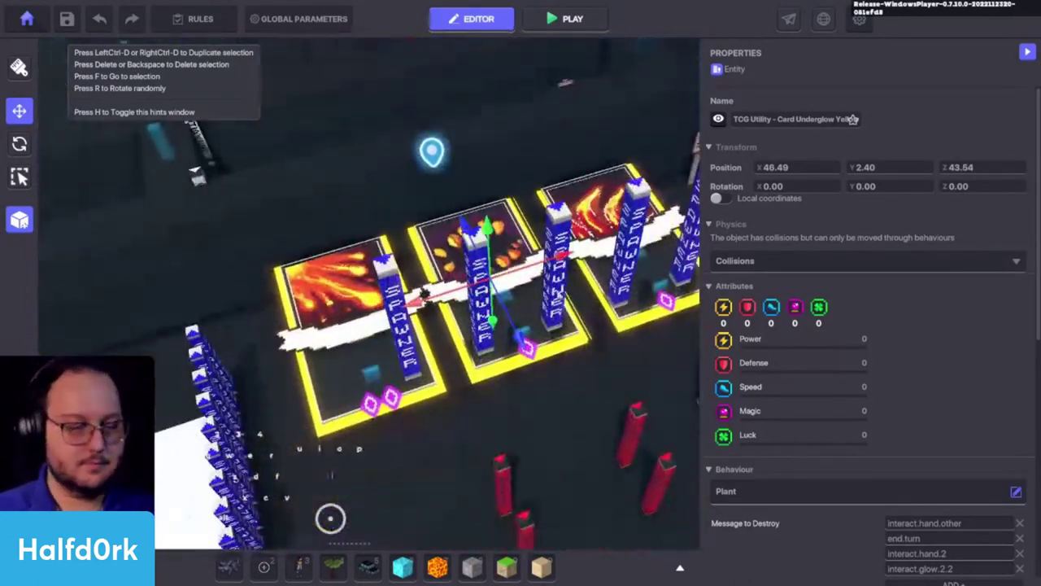
# Playtest the level by toggling the Blaze Spikes card's glow, and return to the editor.
pyautogui.hotkey('ctrl', 'p')
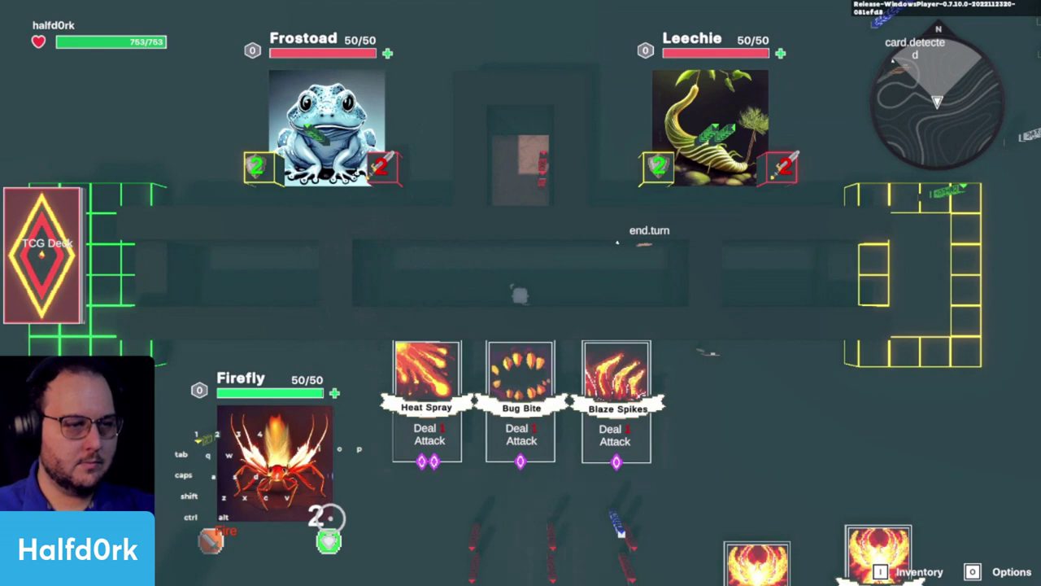
pyautogui.press('d')
pyautogui.press('s')
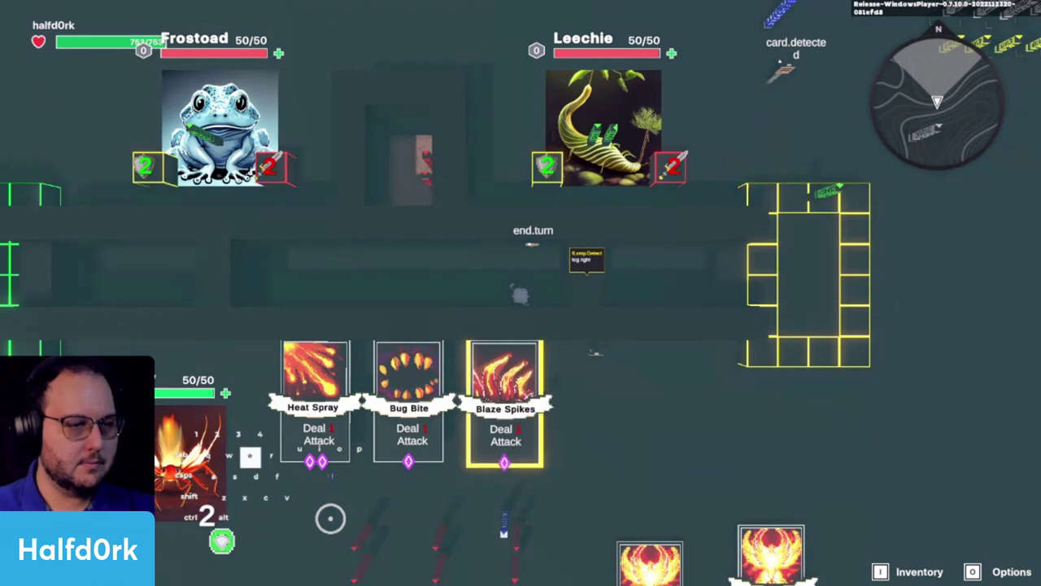
pyautogui.press('Escape')
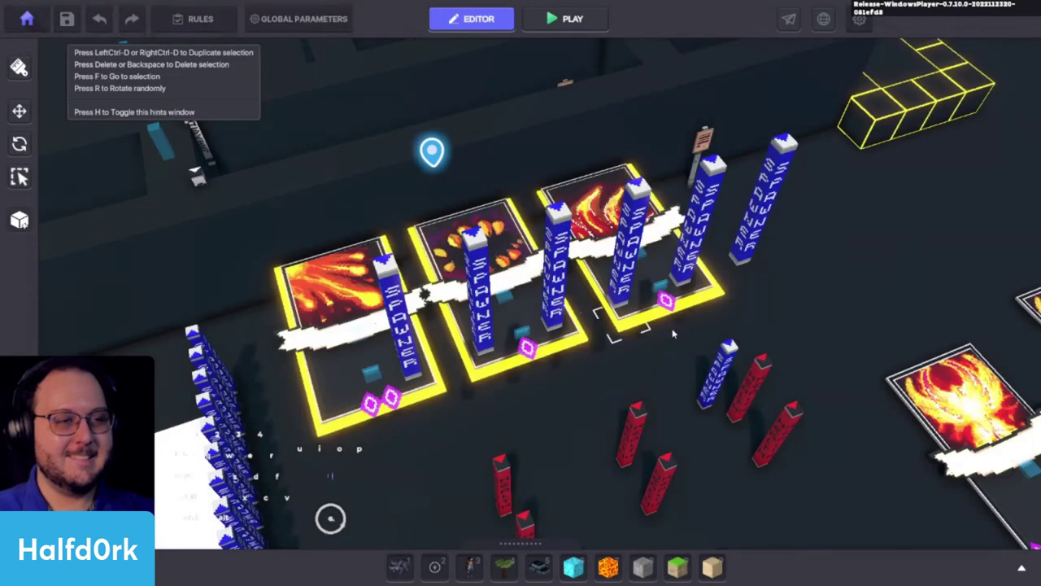
# Save the level again after the playtest.
pyautogui.keyDown('alt'); pyautogui.moveTo(675, 330); pyautogui.dragTo(690, 330); pyautogui.keyUp('alt')
pyautogui.hotkey('ctrl', 's')
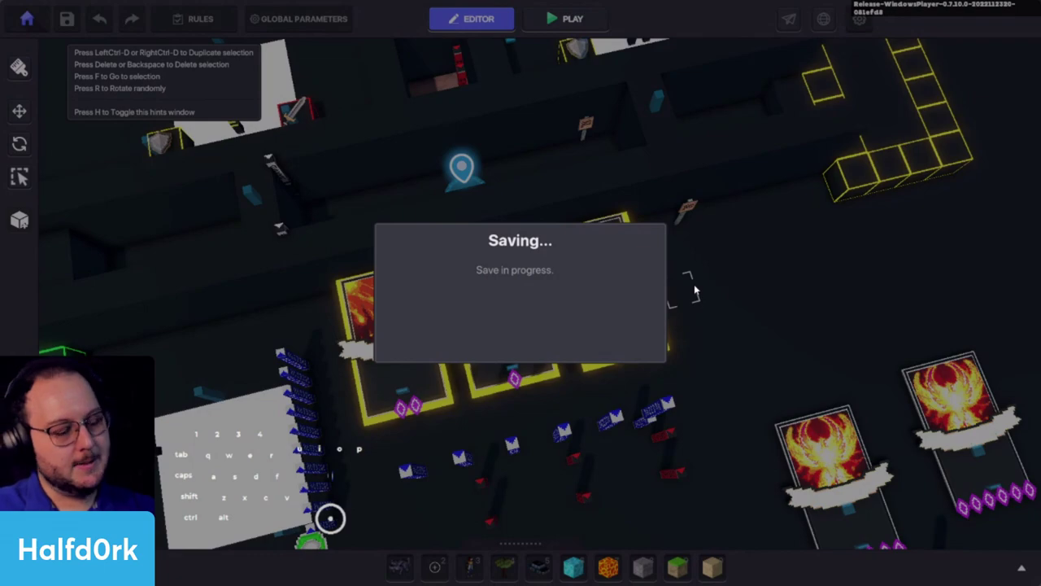
pyautogui.click(533, 338)
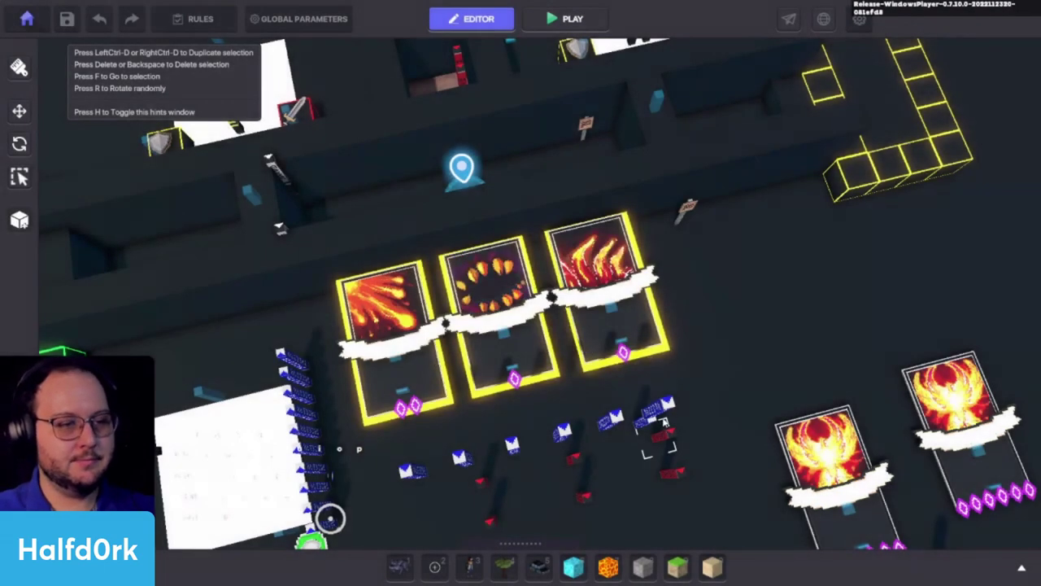
# Duplicate the third card's lamp spawner and place the copy by the second card's health lamps, at about X 46.50, Z 39.50.
pyautogui.click(645, 424)
pyautogui.press('f')
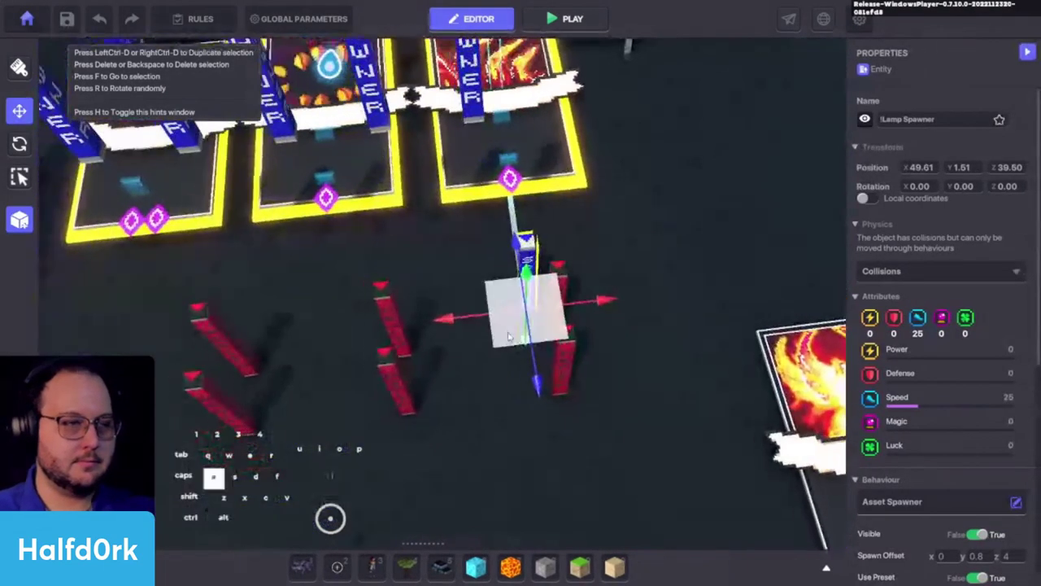
pyautogui.hotkey('ctrl', 'd')
pyautogui.moveTo(588, 364); pyautogui.dragTo(606, 318)
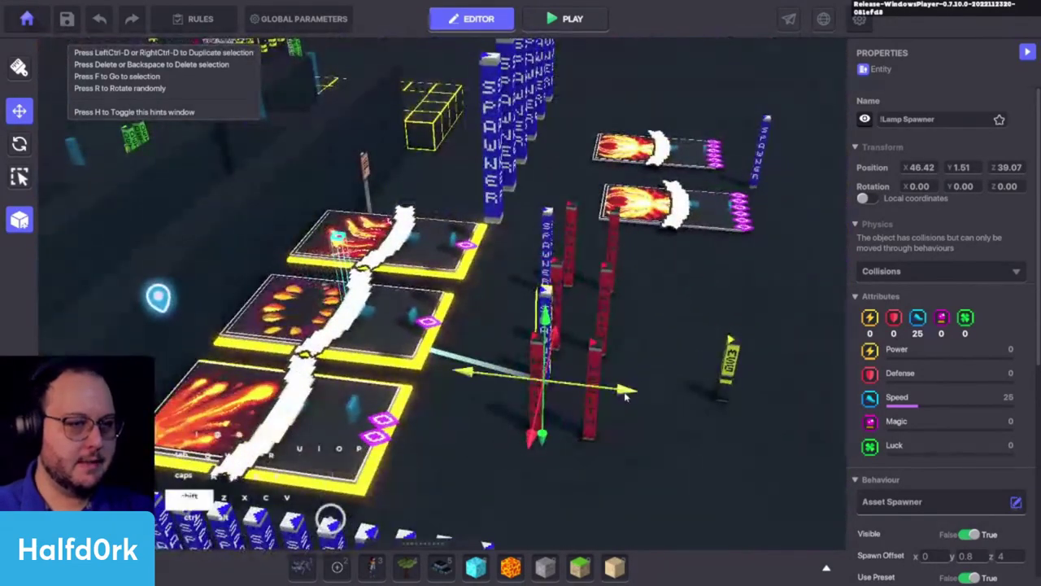
pyautogui.keyDown('shift'); pyautogui.moveTo(625, 393); pyautogui.dragTo(496, 356); pyautogui.keyUp('shift')
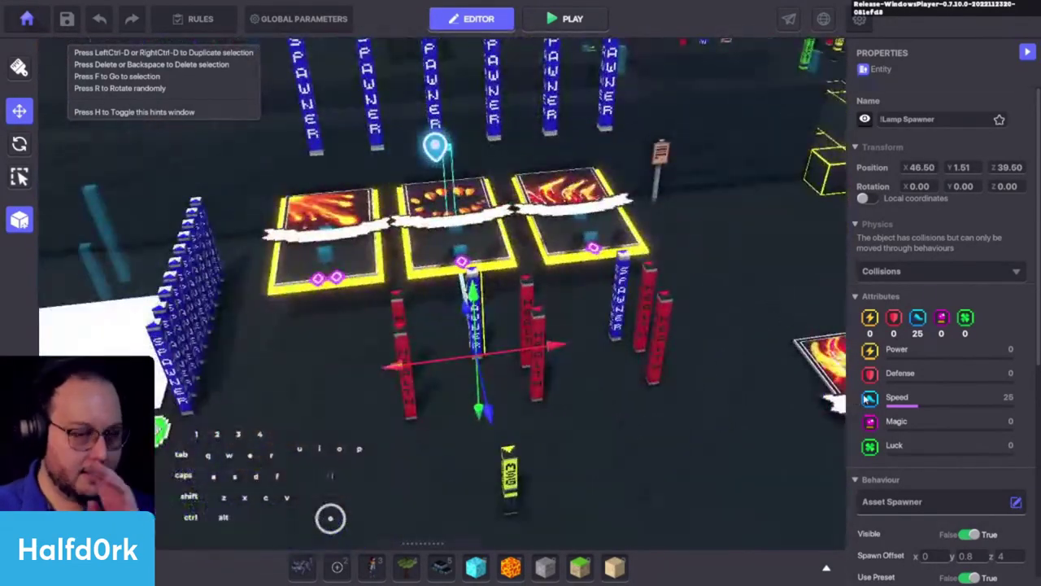
# Set the second card's lamp spawner to spawn the card-glow-2 preset.
pyautogui.scroll(-3, 862, 404)
pyautogui.click(953, 309)
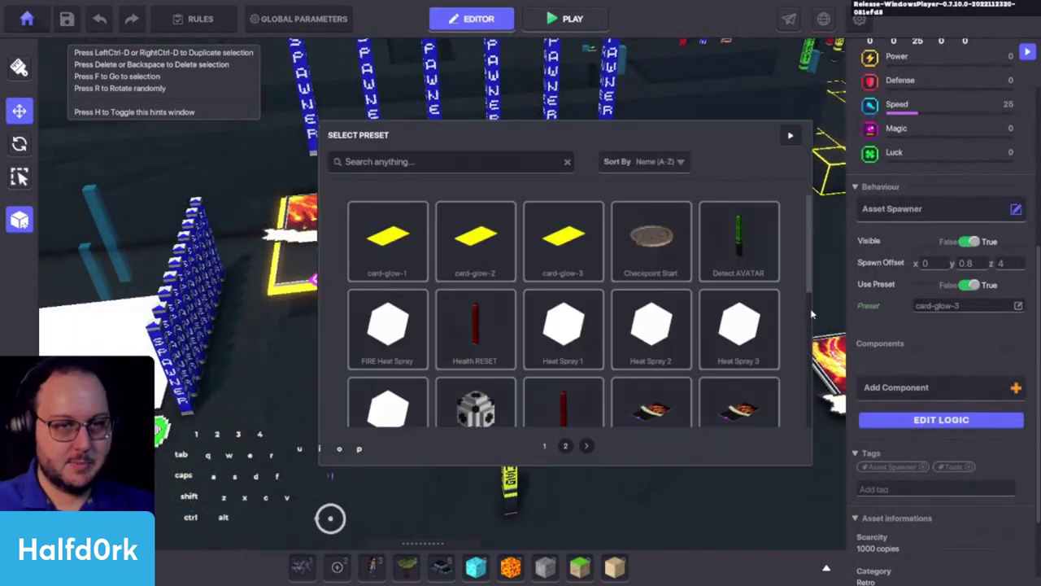
pyautogui.click(476, 240)
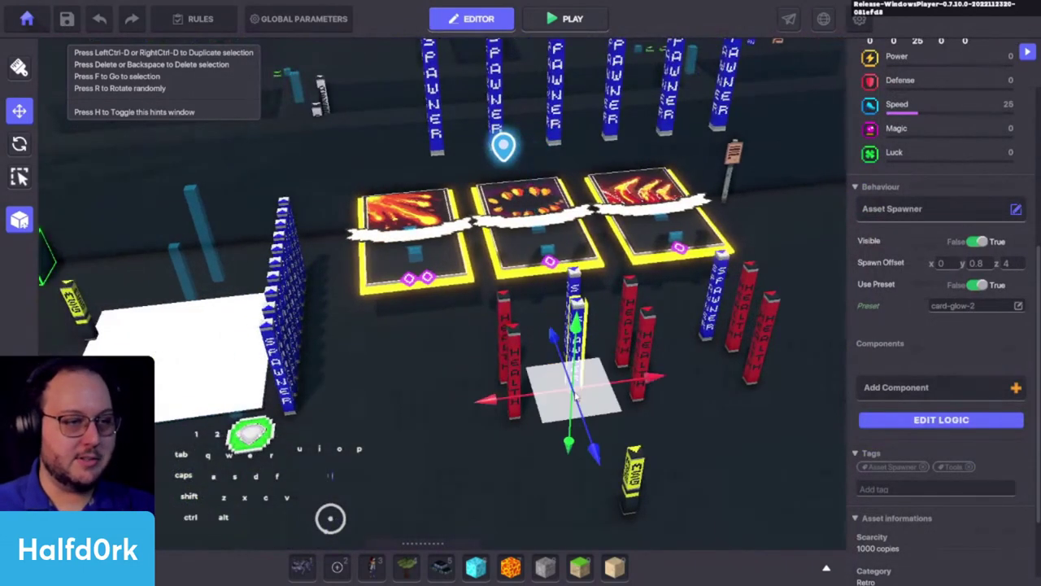
# Duplicate the second card's lamp spawner, place the copy by the first card's health lamps, and set its preset to card-glow-1.
pyautogui.moveTo(585, 406); pyautogui.dragTo(443, 388)
pyautogui.click(951, 306)
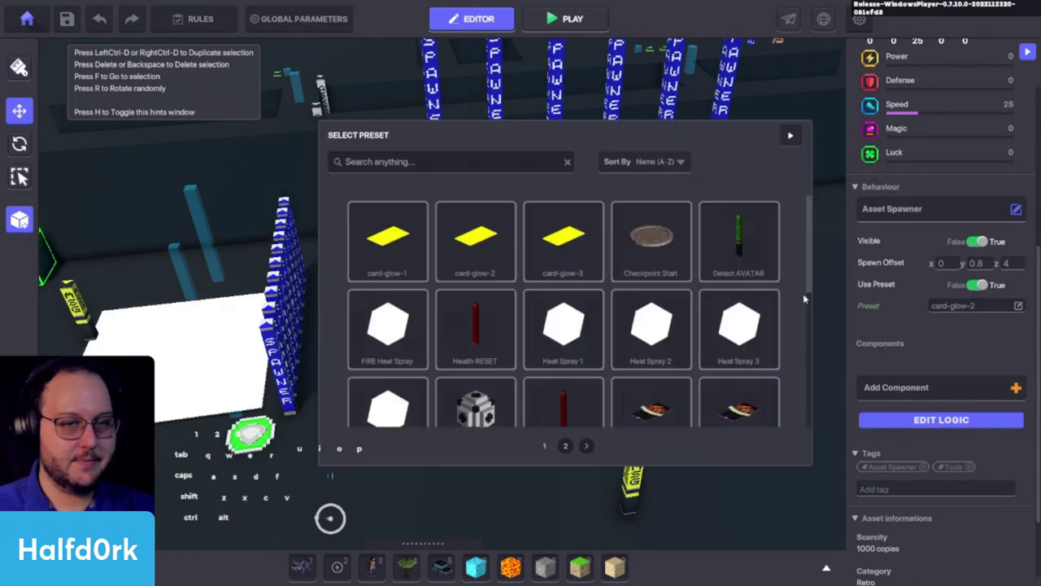
pyautogui.click(412, 248)
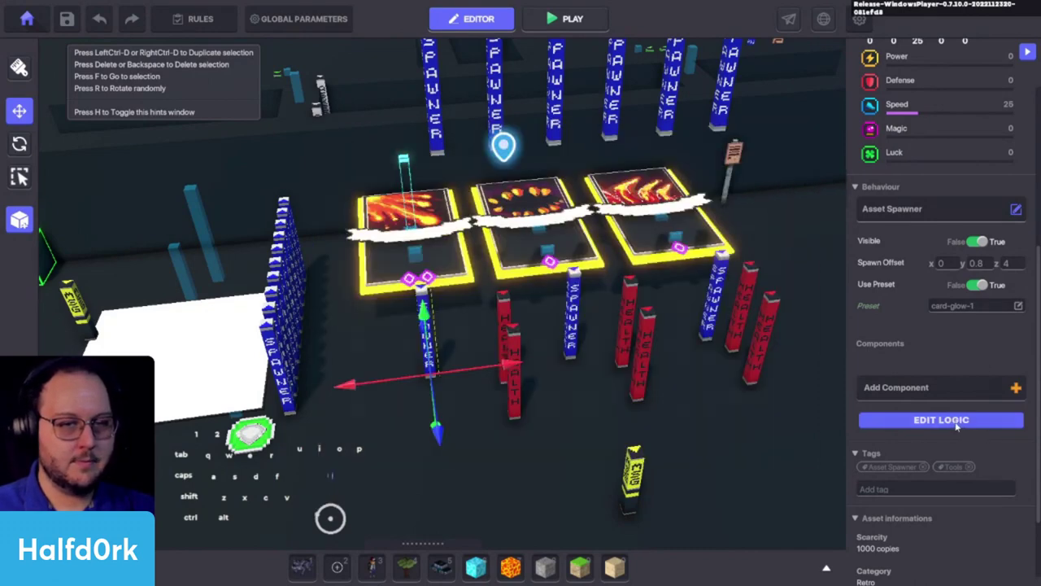
# Set the required message in the first card's lamp spawner logic to interact.hand.1.
pyautogui.click(956, 423)
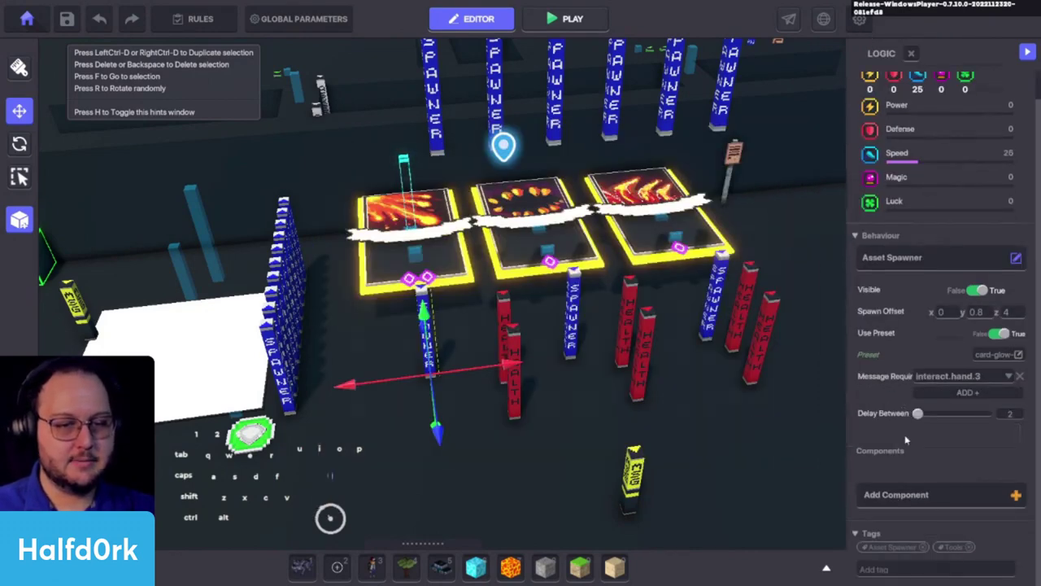
pyautogui.click(948, 376)
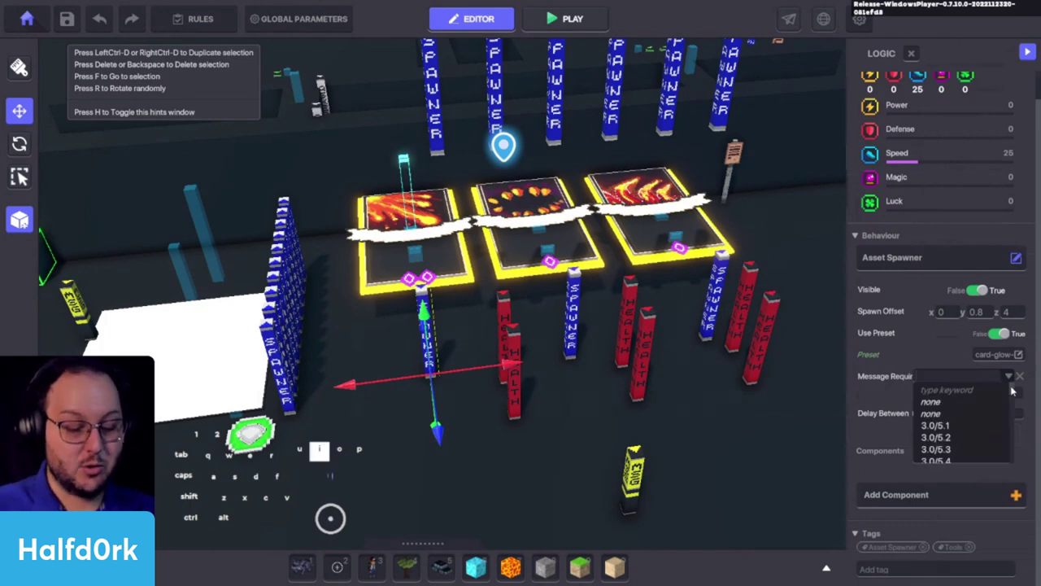
pyautogui.write('interact.hand')
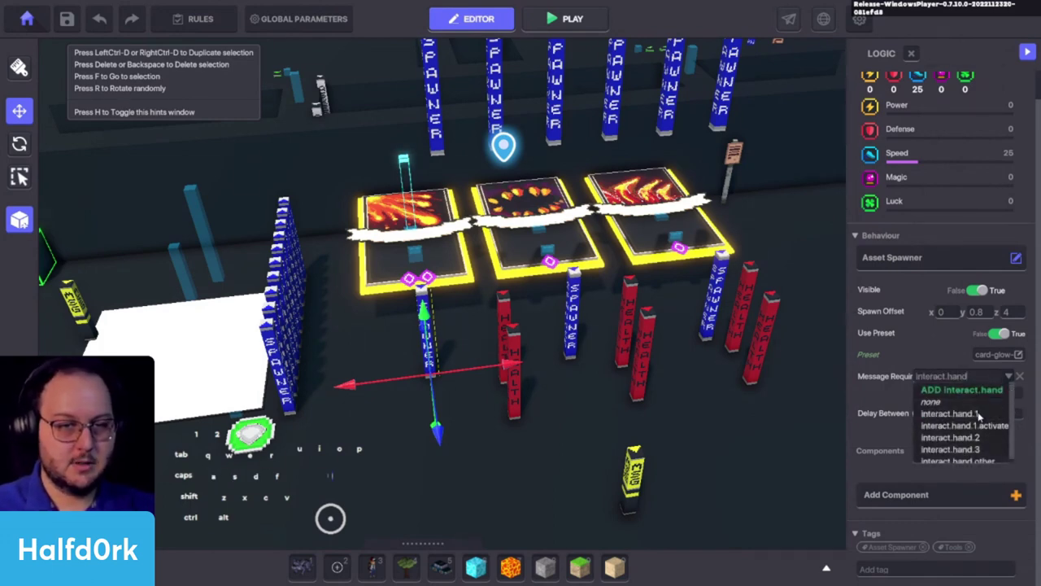
pyautogui.click(978, 415)
# Set the required message in the second card's lamp spawner logic to interact.hand.2.
pyautogui.press('d')
pyautogui.press('w')
pyautogui.click(528, 316)
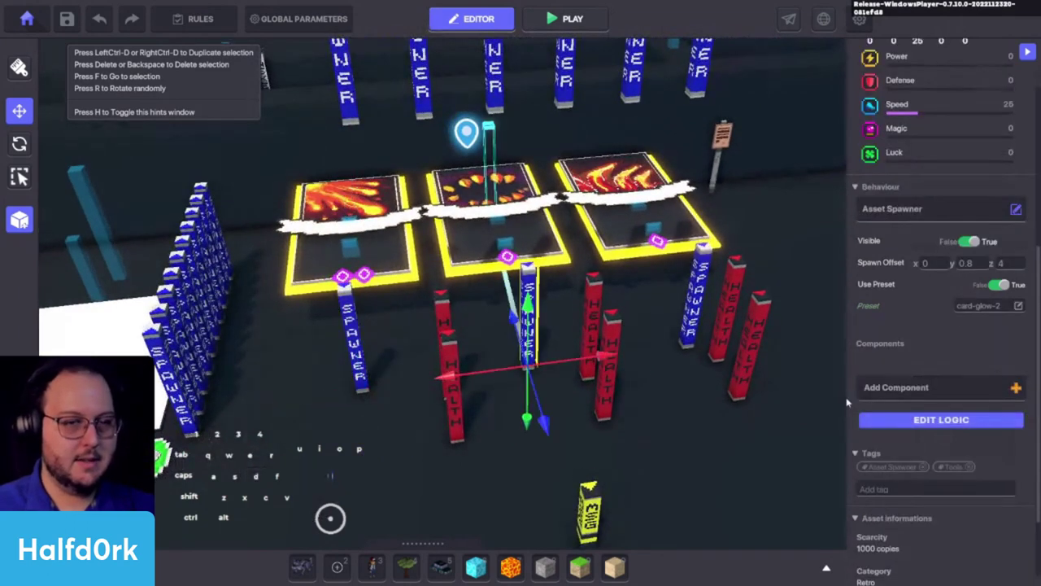
pyautogui.click(906, 420)
pyautogui.click(938, 377)
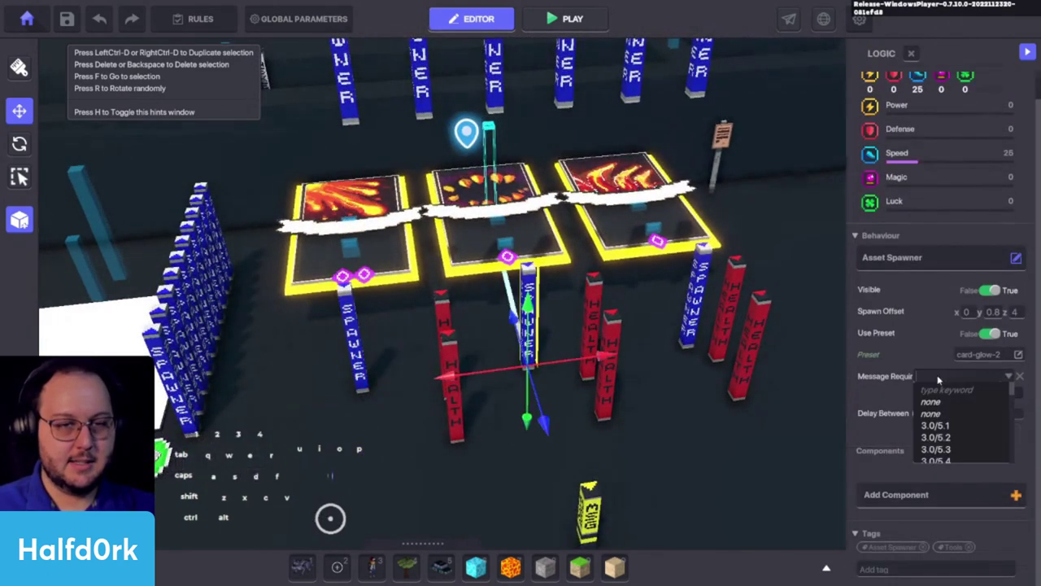
pyautogui.write('interact.')
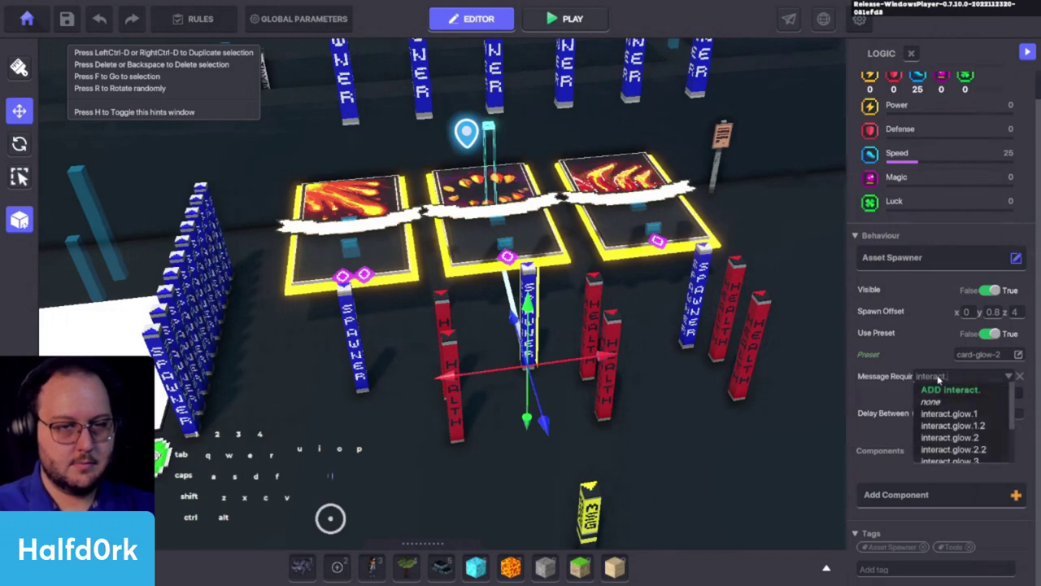
pyautogui.write('hand.2')
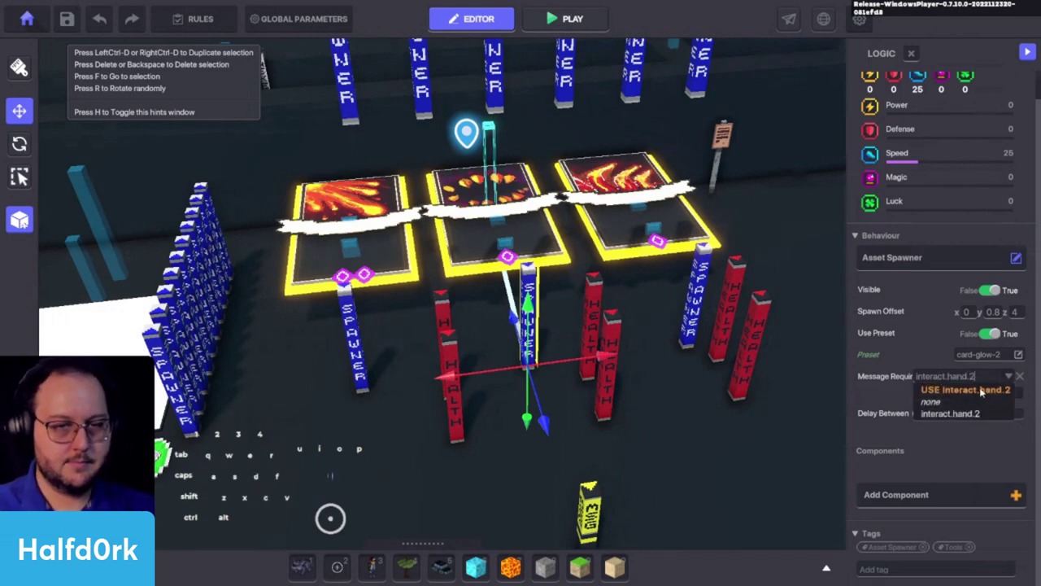
pyautogui.click(980, 391)
# Playtest the level by toggling the hand cards' glows, starting with Heat Spray, and return to the editor.
pyautogui.press('Tab')
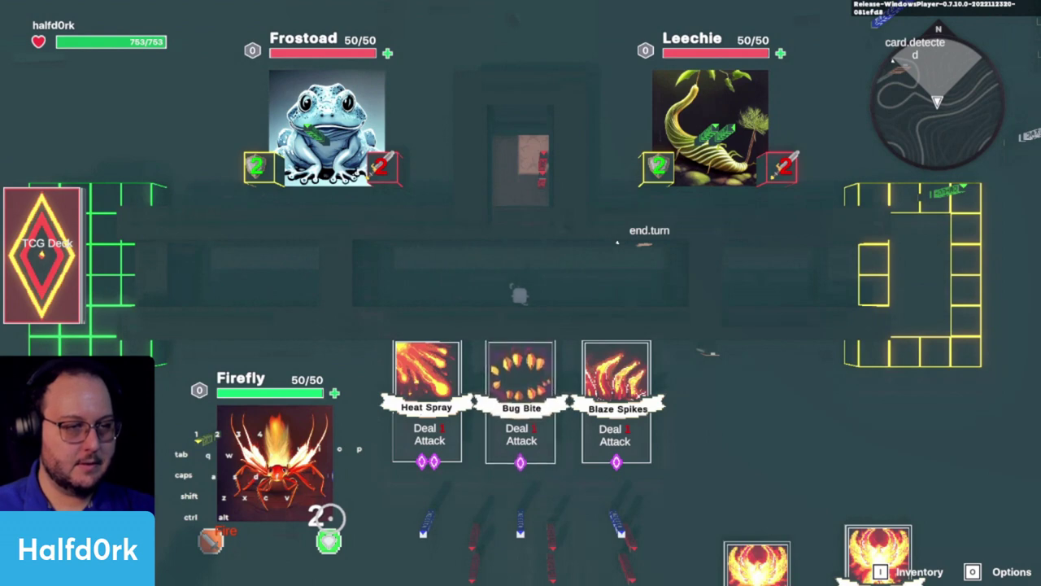
pyautogui.press('a')
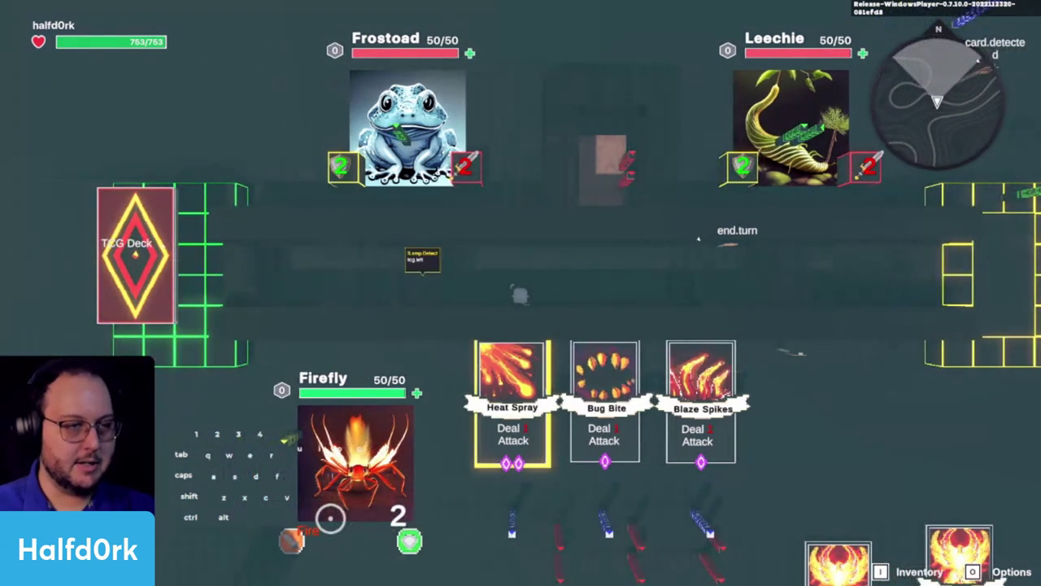
pyautogui.press('d')
pyautogui.press('s')
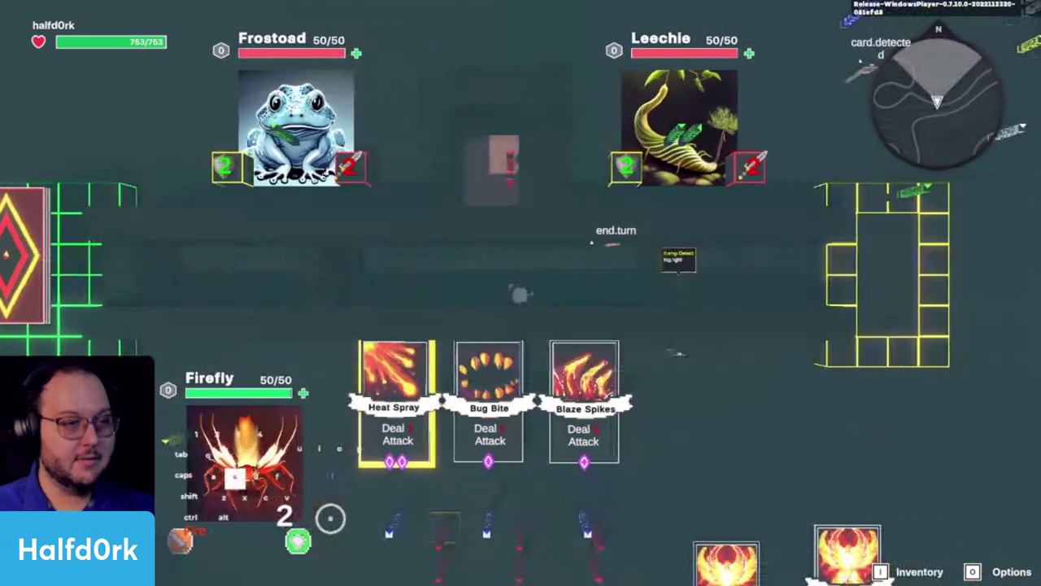
pyautogui.press('a')
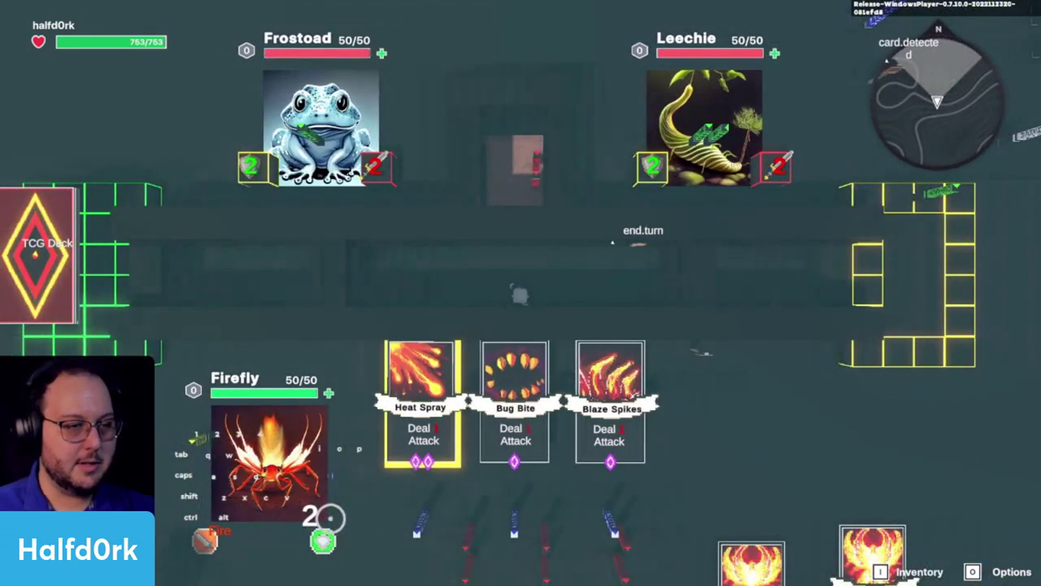
pyautogui.press('Escape')
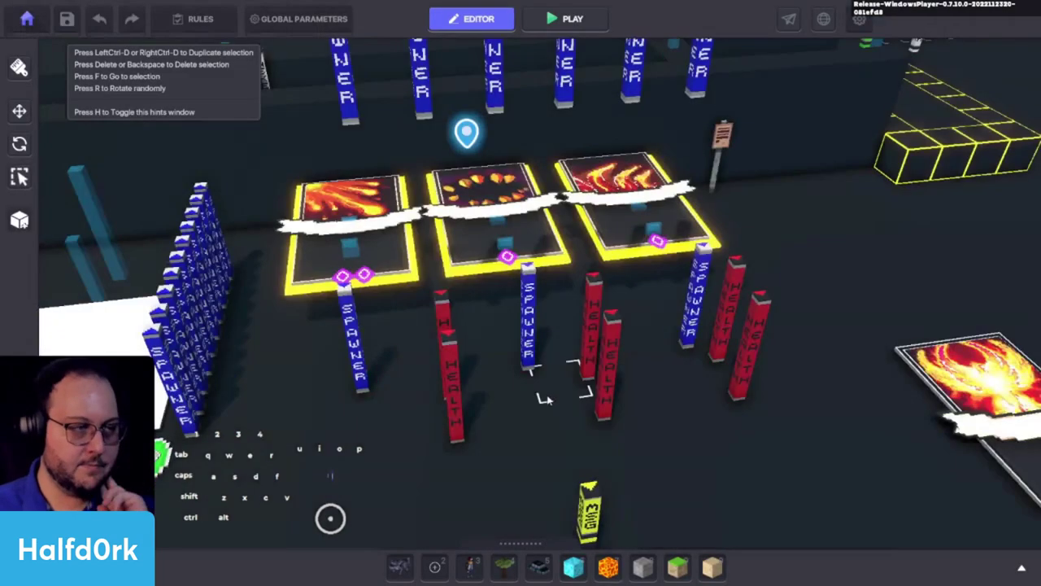
# Check the required message in the second card's spawner logic and the toggle settings of the Bug Bite card.
pyautogui.click(534, 324)
pyautogui.scroll(-5, 948, 396)
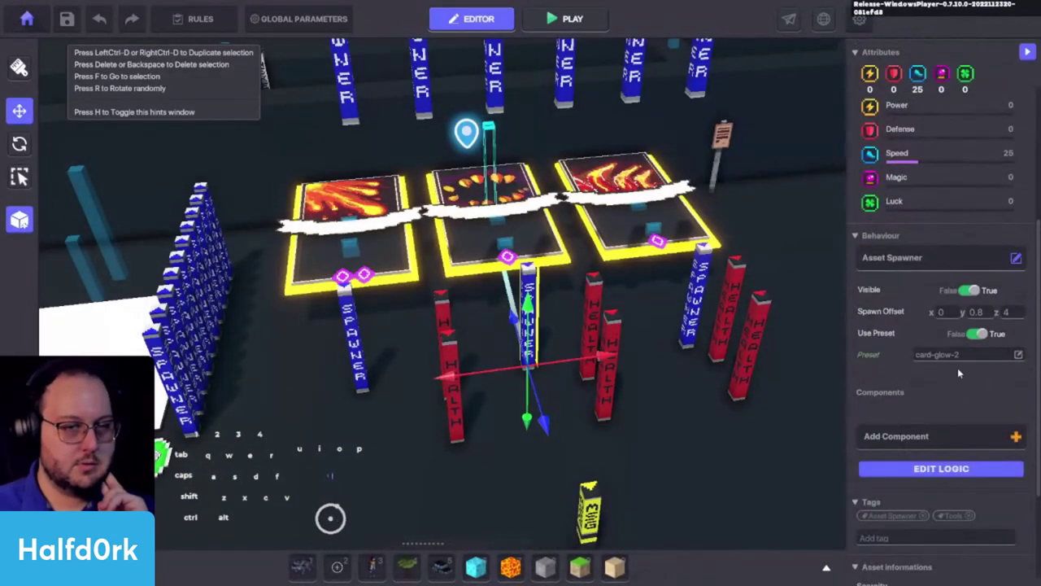
pyautogui.click(941, 472)
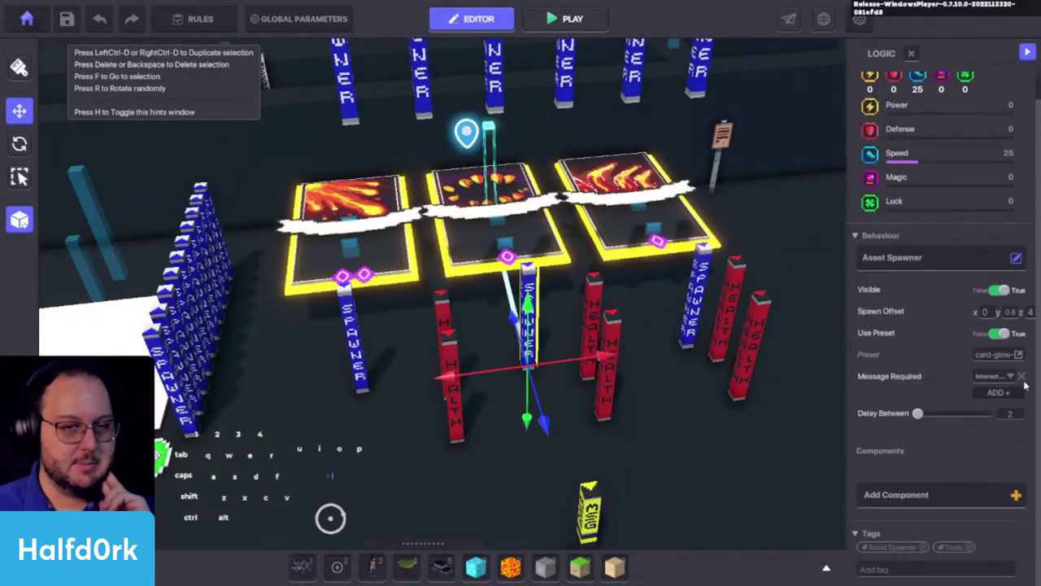
pyautogui.moveTo(844, 390); pyautogui.dragTo(701, 389)
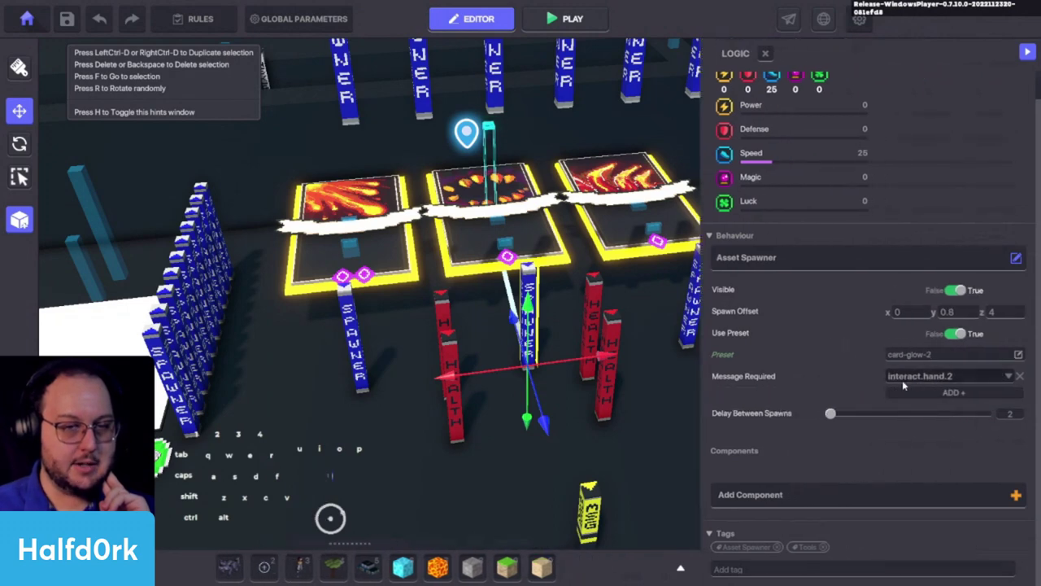
pyautogui.click(533, 243)
pyautogui.scroll(-5, 782, 374)
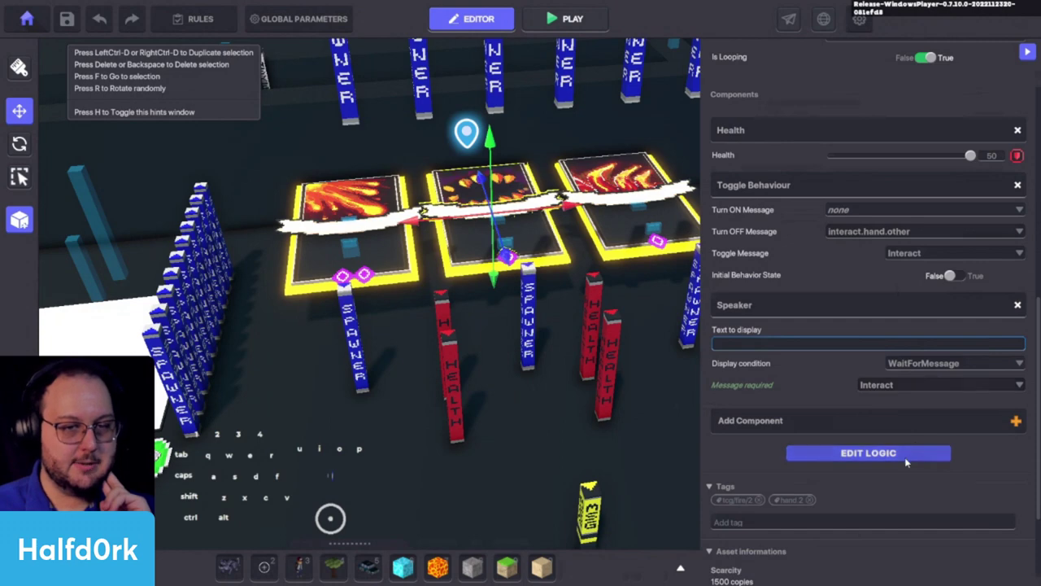
# Set the Auto Hide Delay of the middle fire card's Speaker component to 2.
pyautogui.click(908, 457)
pyautogui.scroll(-10, 779, 505)
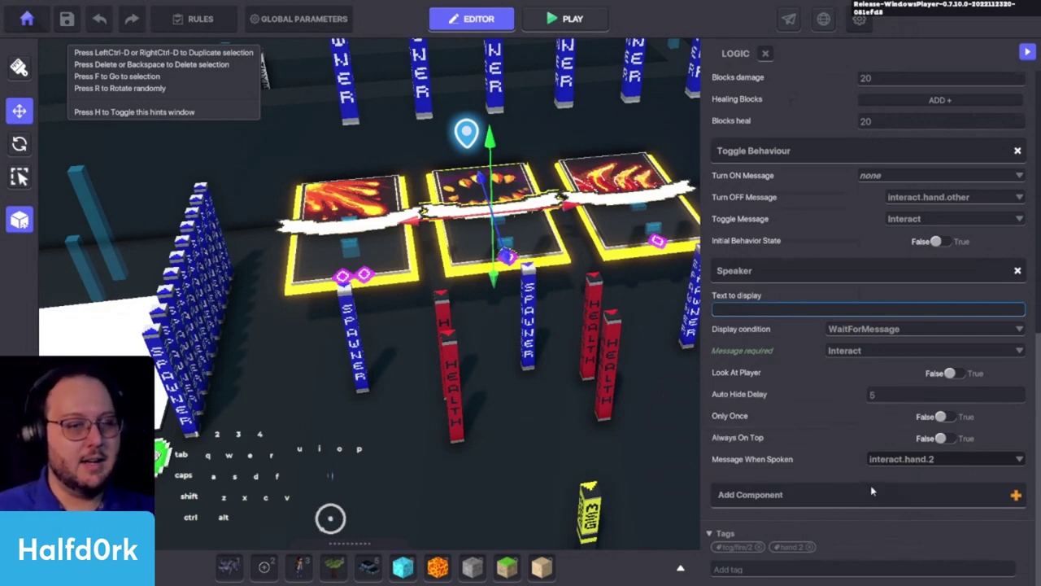
pyautogui.click(901, 399)
pyautogui.write('2')
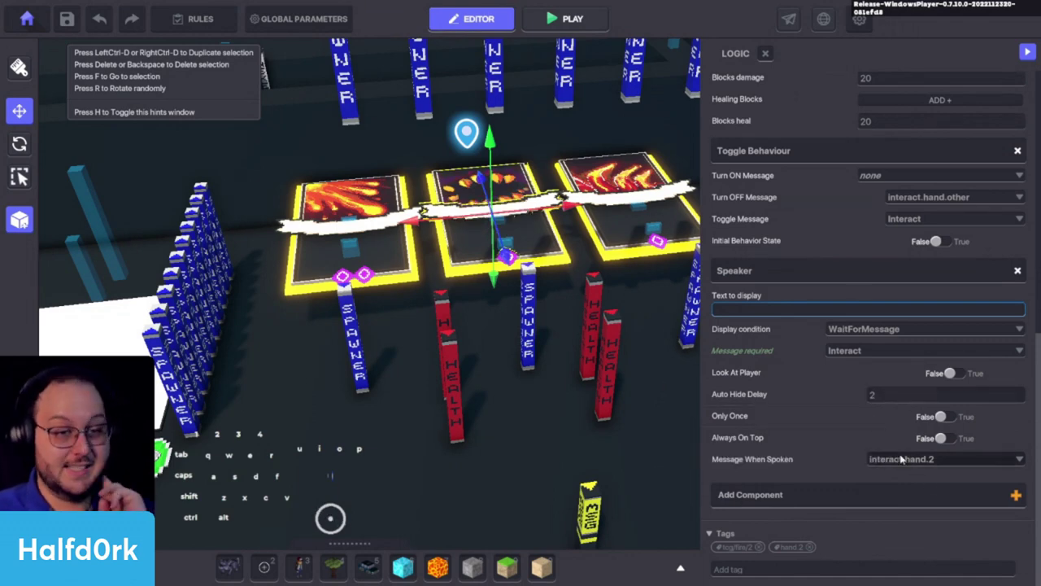
# Examine the Asset Spawner logic of the spawner in front of the middle card, including its required message and spawn delay.
pyautogui.click(534, 323)
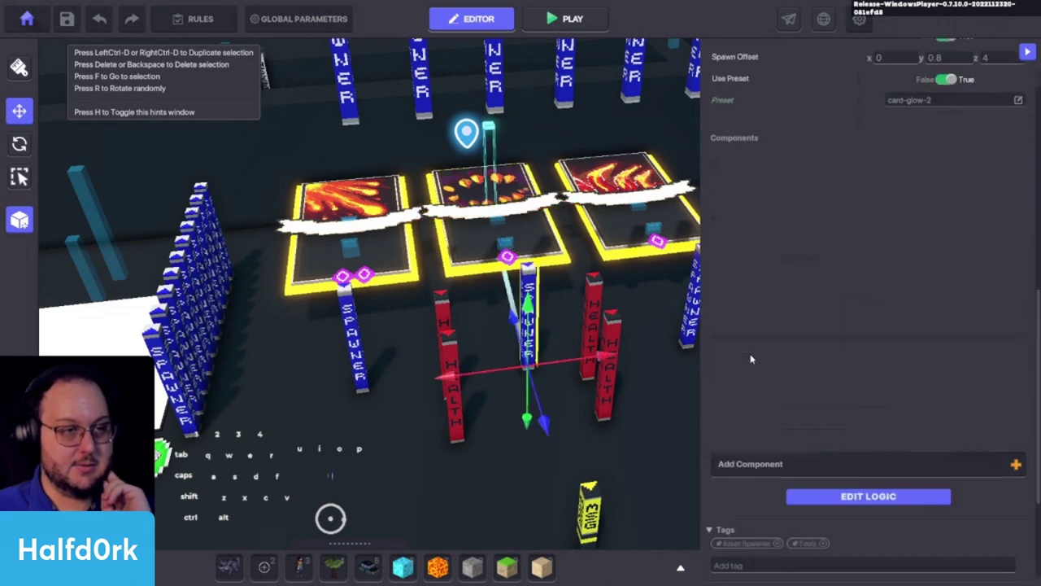
pyautogui.scroll(-1, 830, 396)
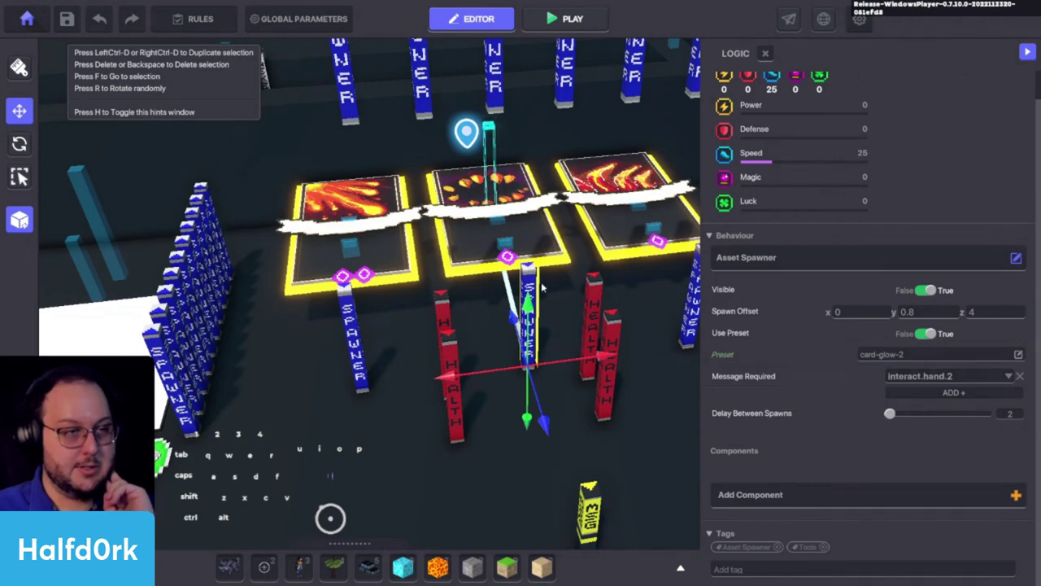
pyautogui.click(490, 125)
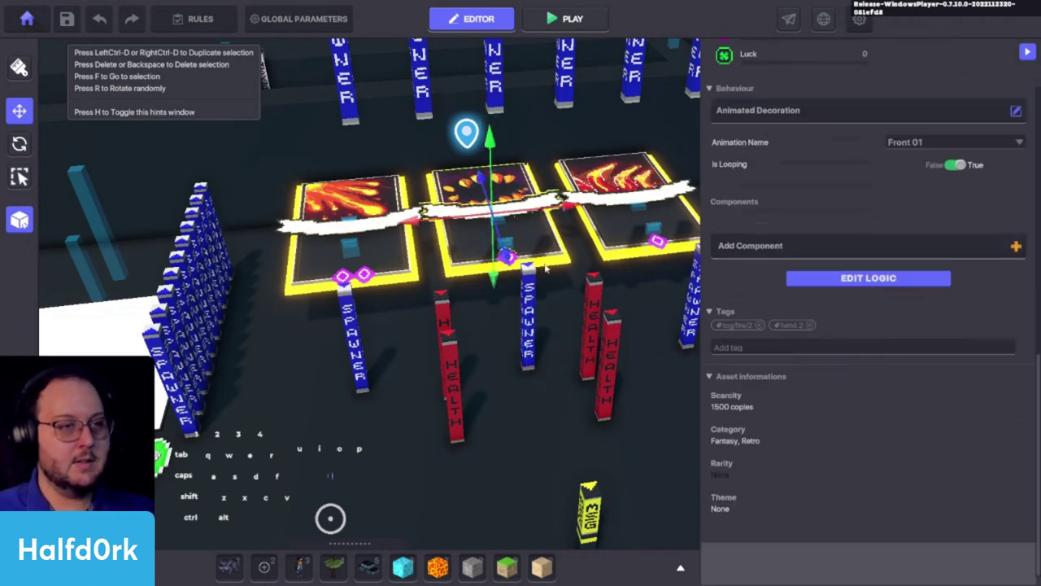
# Set the Speaker's Auto Hide Delay to 2 on the yellow glow plate beneath the middle card.
pyautogui.keyDown('alt'); pyautogui.moveTo(516, 298); pyautogui.dragTo(506, 218); pyautogui.keyUp('alt')
pyautogui.press('w')
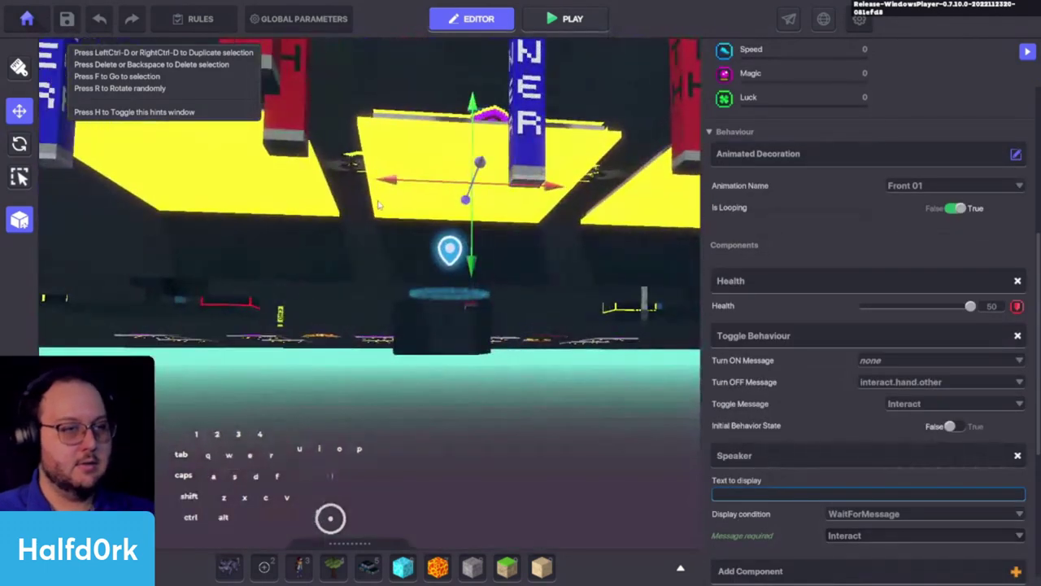
pyautogui.scroll(-5, 921, 410)
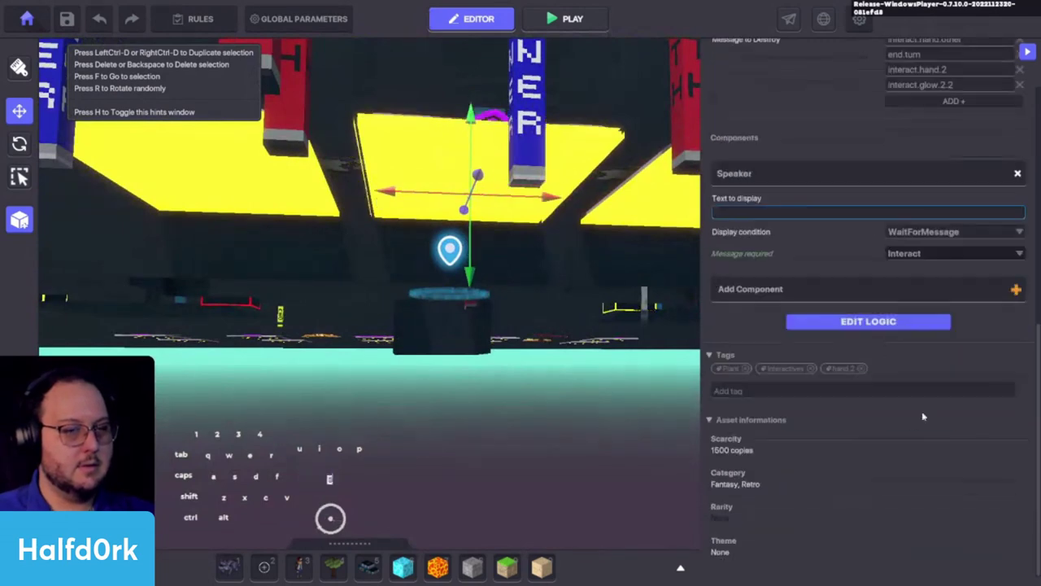
pyautogui.click(874, 323)
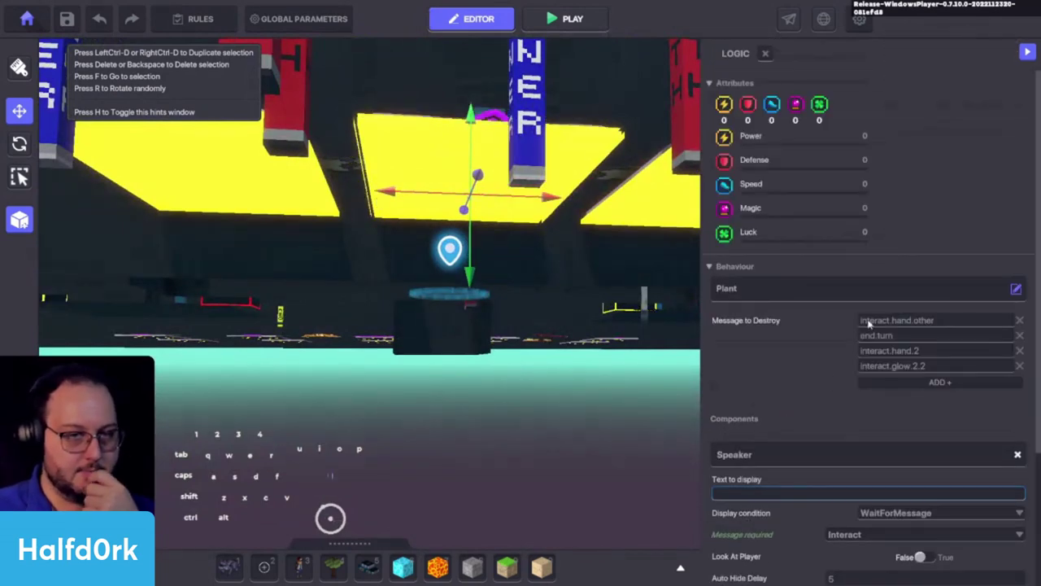
pyautogui.scroll(-3, 810, 391)
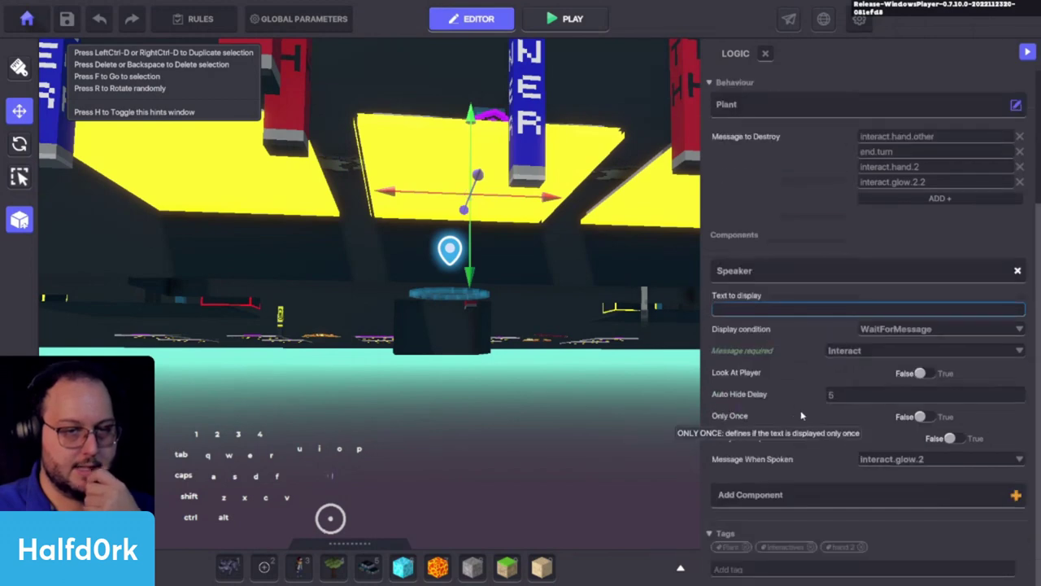
pyautogui.click(854, 398)
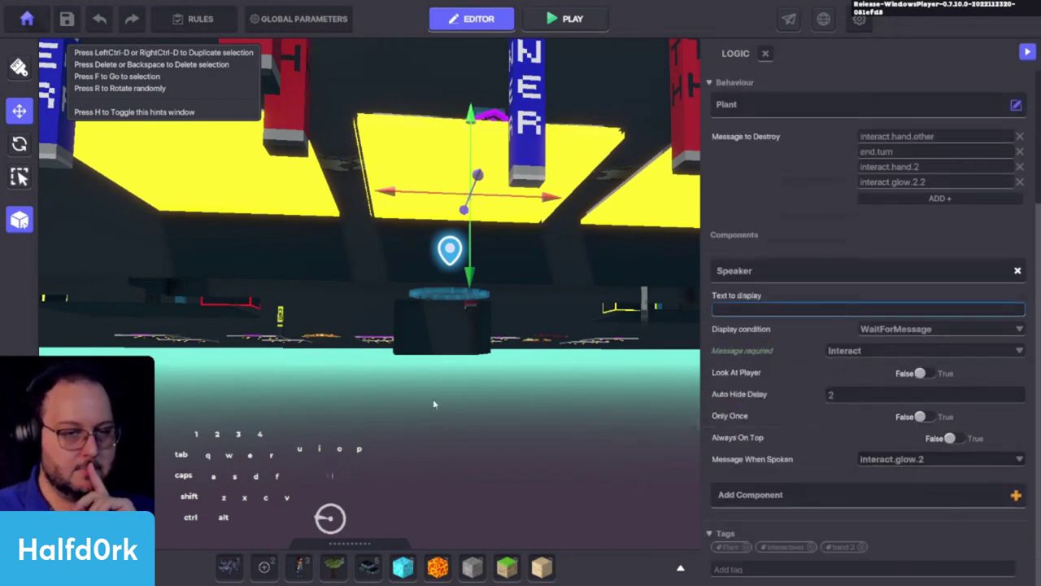
# Save the middle card's glow plate as a new preset named card-glow-2 and remove the plate from the scene.
pyautogui.click(21, 224)
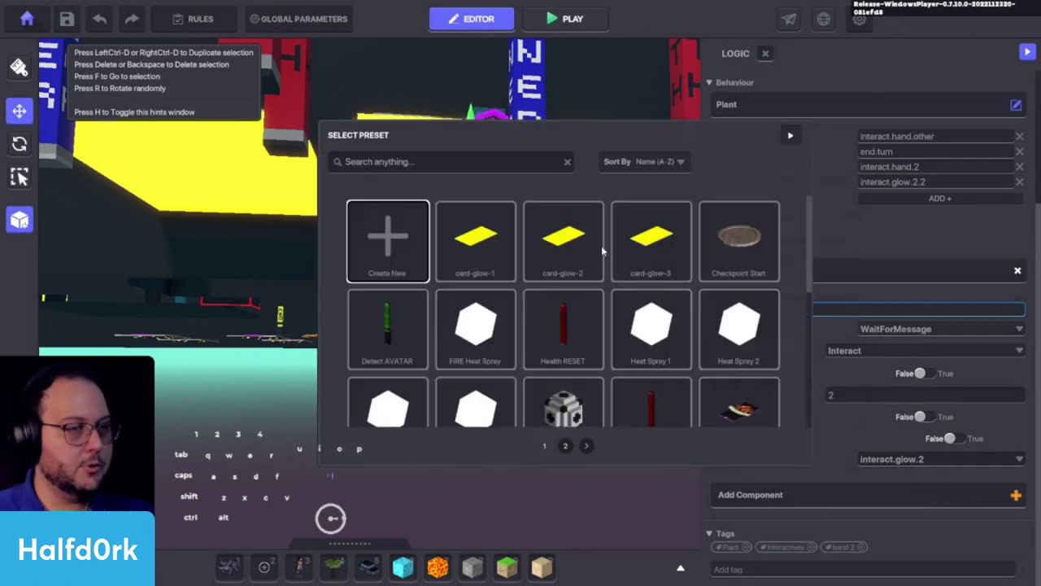
pyautogui.click(387, 241)
pyautogui.click(520, 303)
pyautogui.write('card-glow-2')
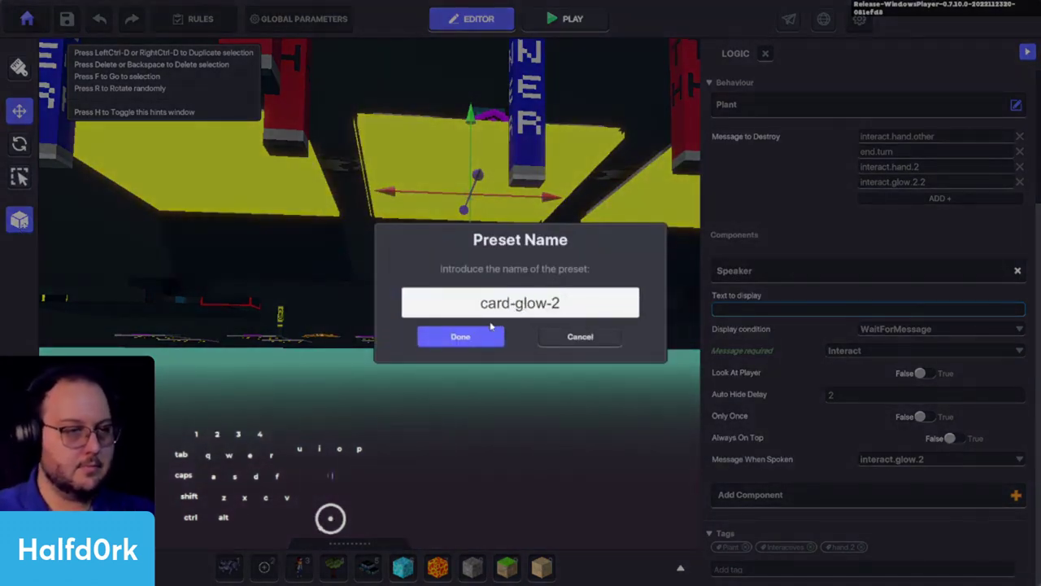
pyautogui.click(466, 337)
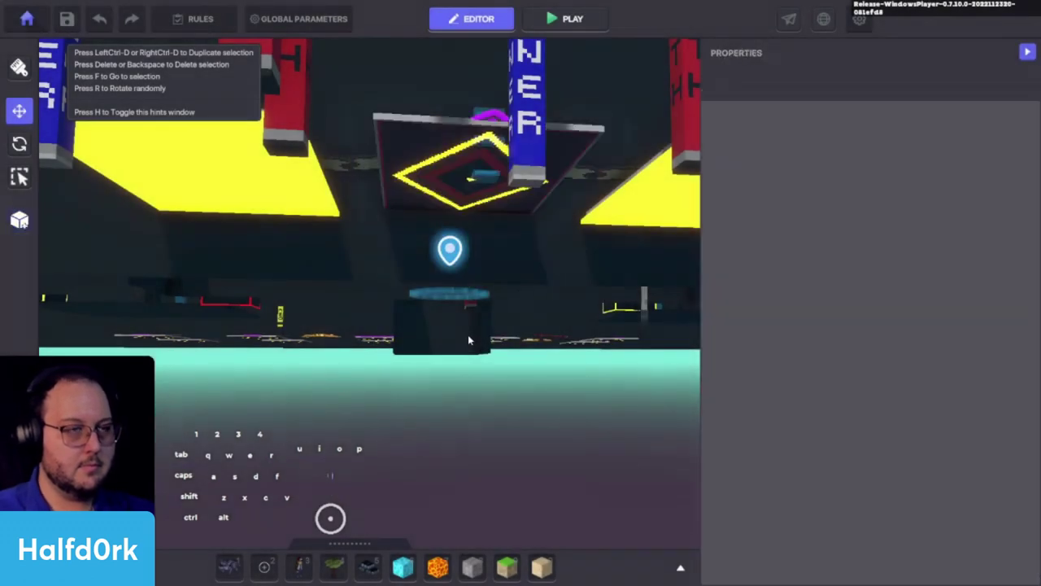
# Play-test the glow effect on the Bug Bite card, then return to the editor.
pyautogui.press('Tab')
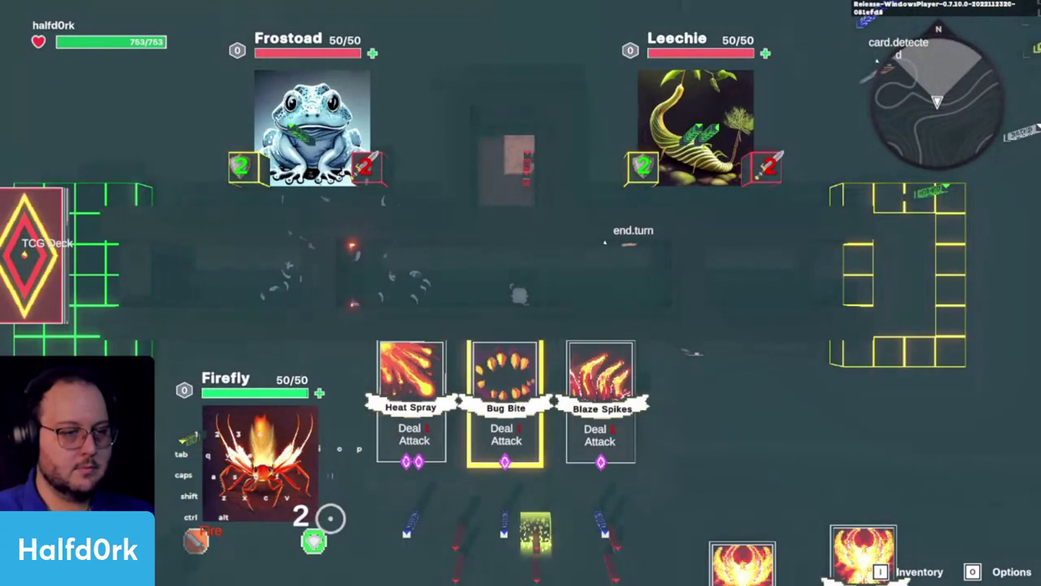
pyautogui.press('a')
pyautogui.press('space')
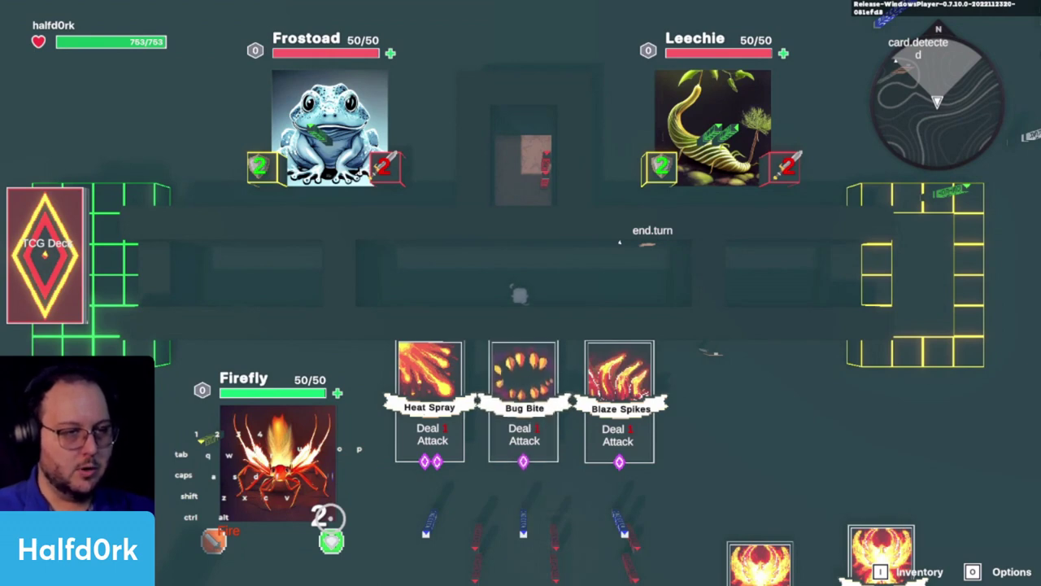
pyautogui.press('Escape')
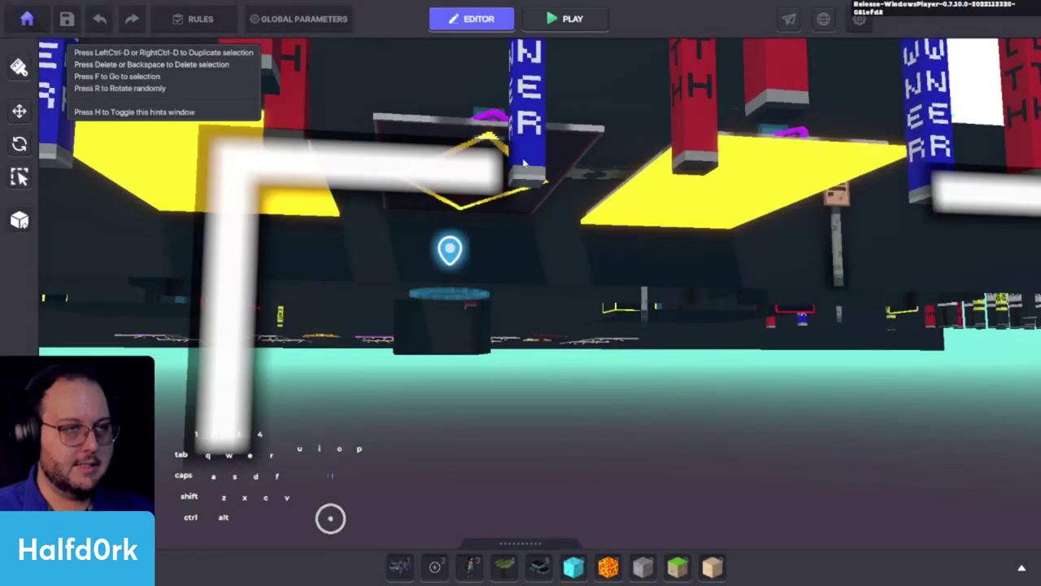
# Set Delay Between Spawns to 1 on the asset spawner in front of the middle card.
pyautogui.click(524, 162)
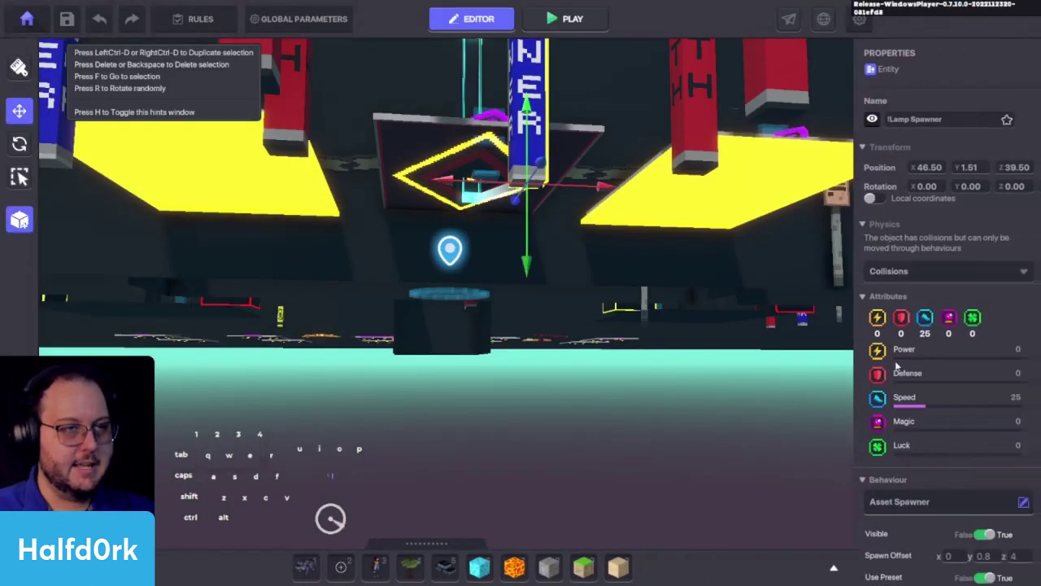
pyautogui.scroll(-3, 935, 366)
pyautogui.click(934, 466)
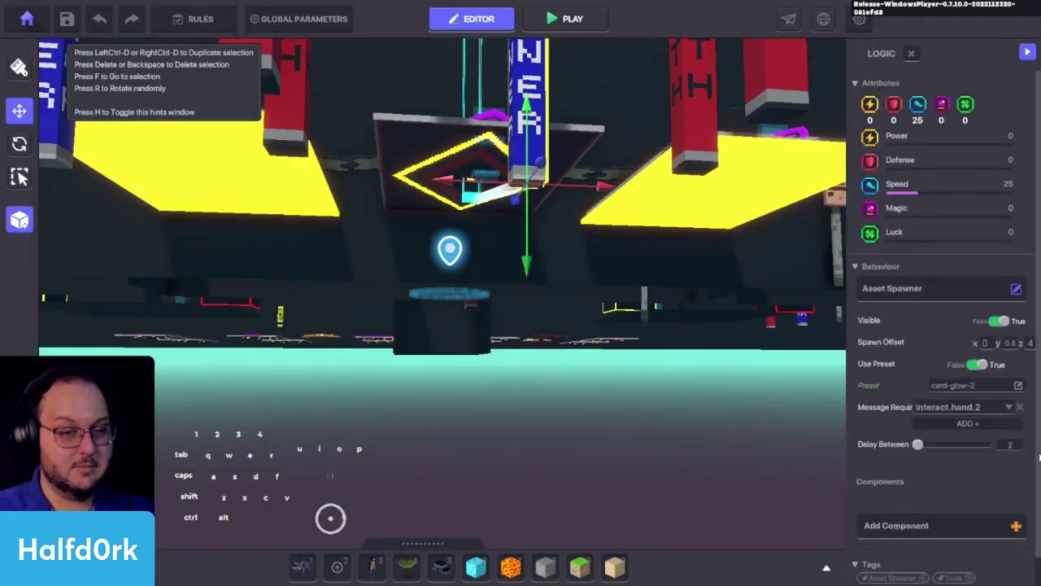
pyautogui.press('1')
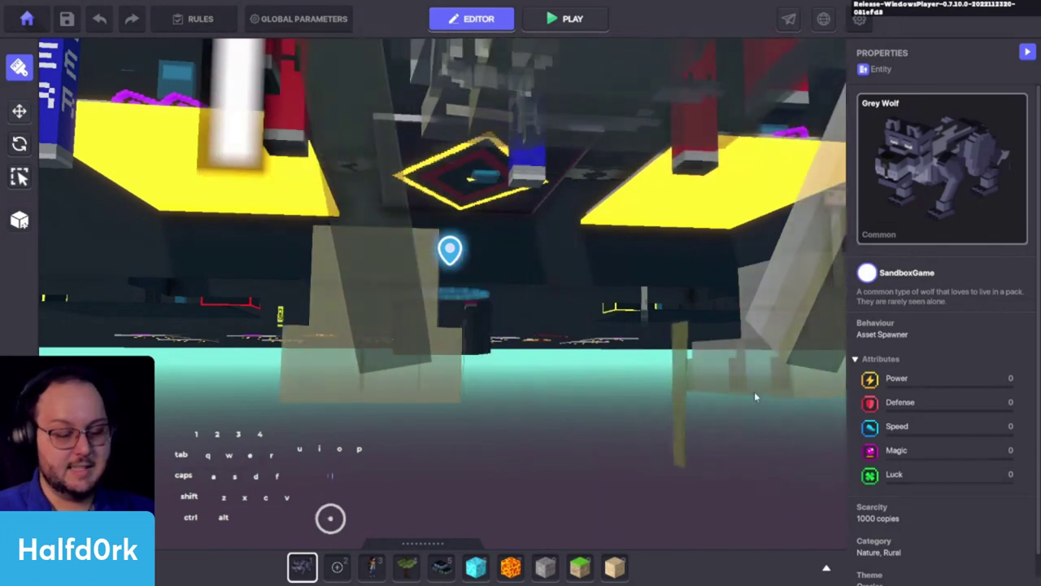
pyautogui.press('Escape')
pyautogui.click(516, 153)
pyautogui.scroll(-5, 939, 455)
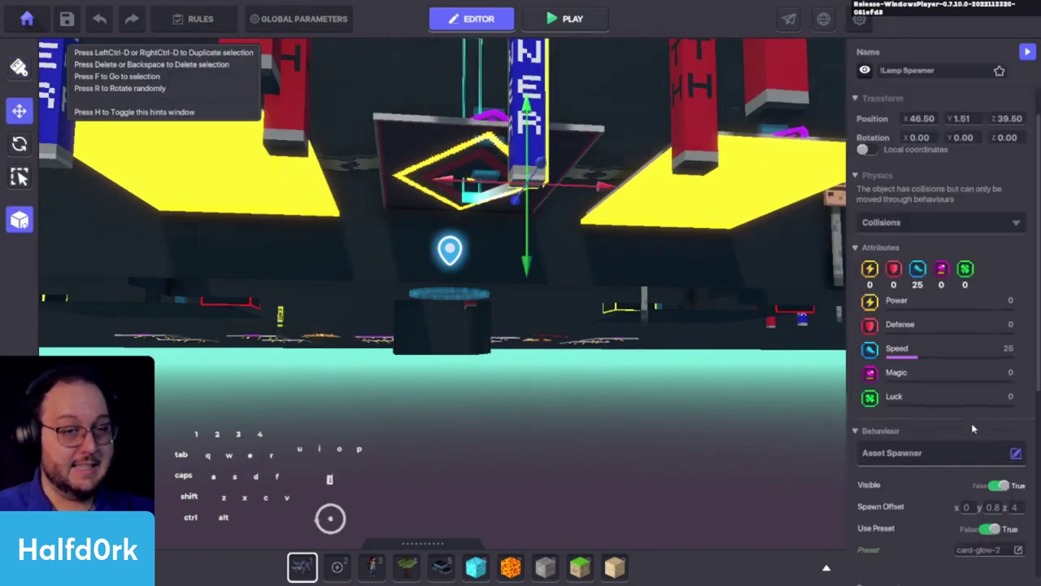
pyautogui.click(940, 470)
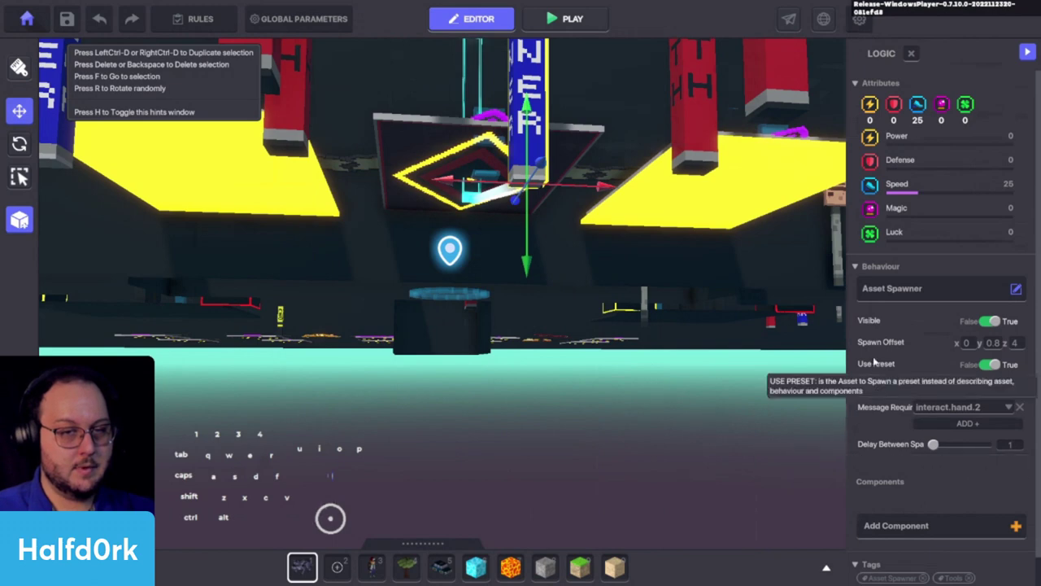
pyautogui.press('alt')
pyautogui.scroll(-1, 868, 462)
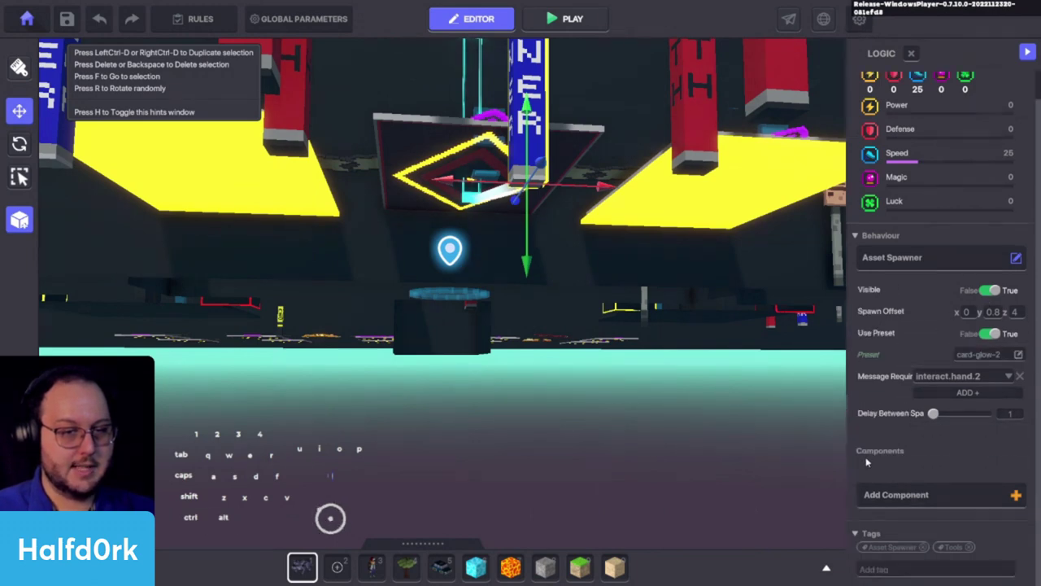
pyautogui.moveTo(846, 440); pyautogui.dragTo(623, 393)
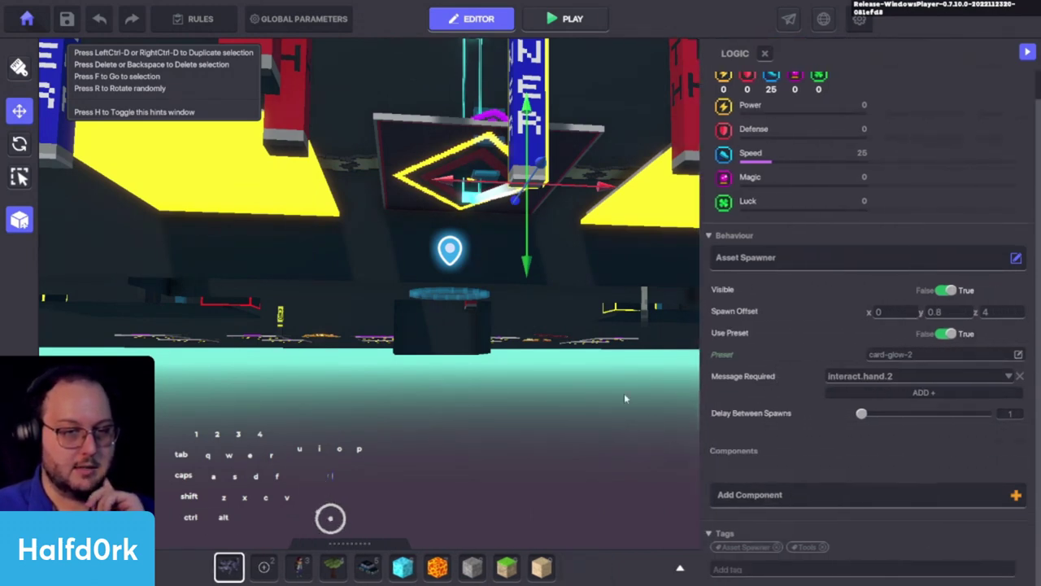
# Set the Auto Hide Delay of the Speaker component on the middle card to 0.
pyautogui.click(409, 180)
pyautogui.scroll(-5, 855, 440)
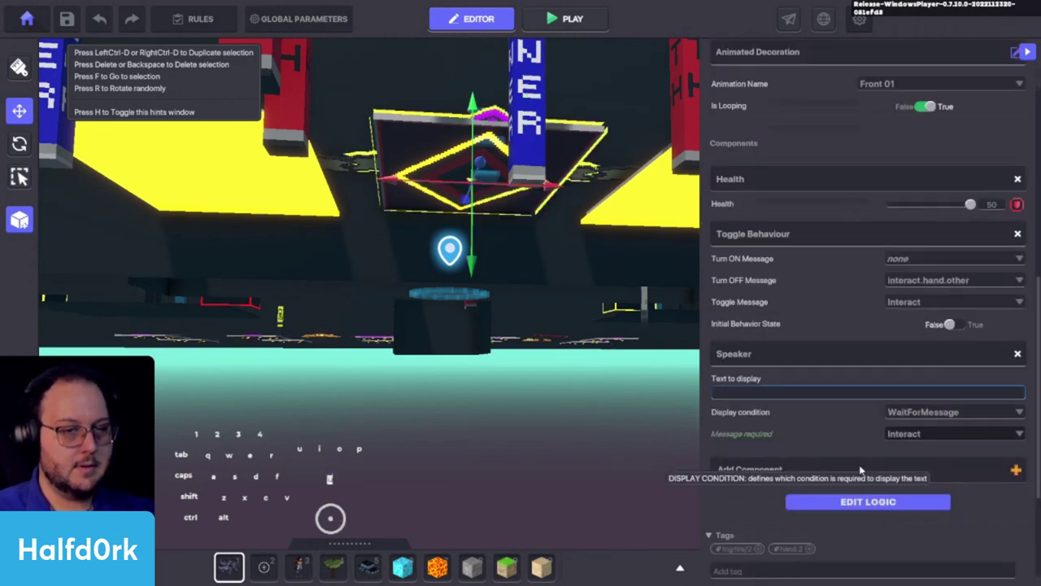
pyautogui.click(857, 453)
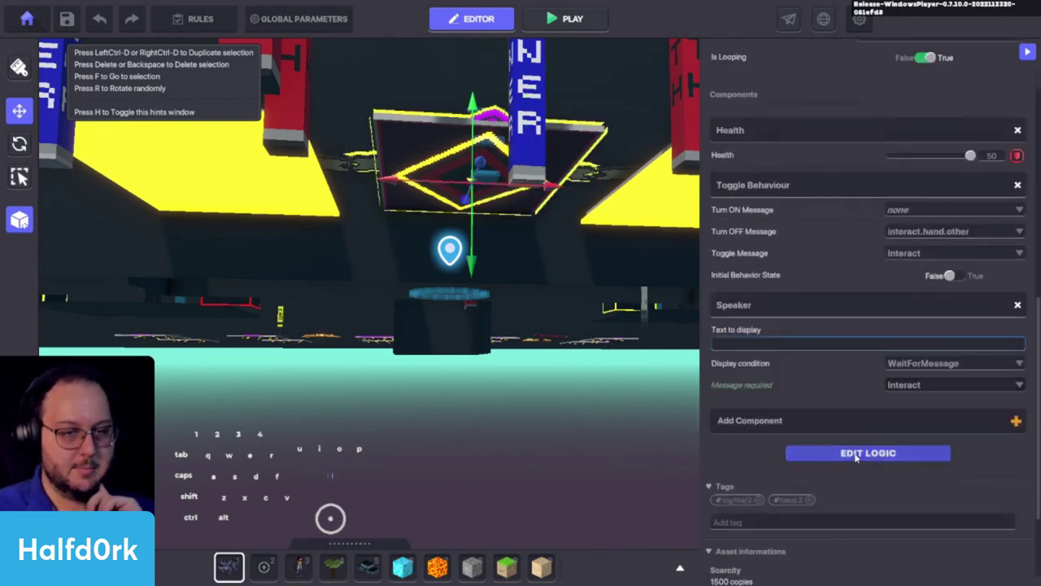
pyautogui.scroll(-20, 785, 459)
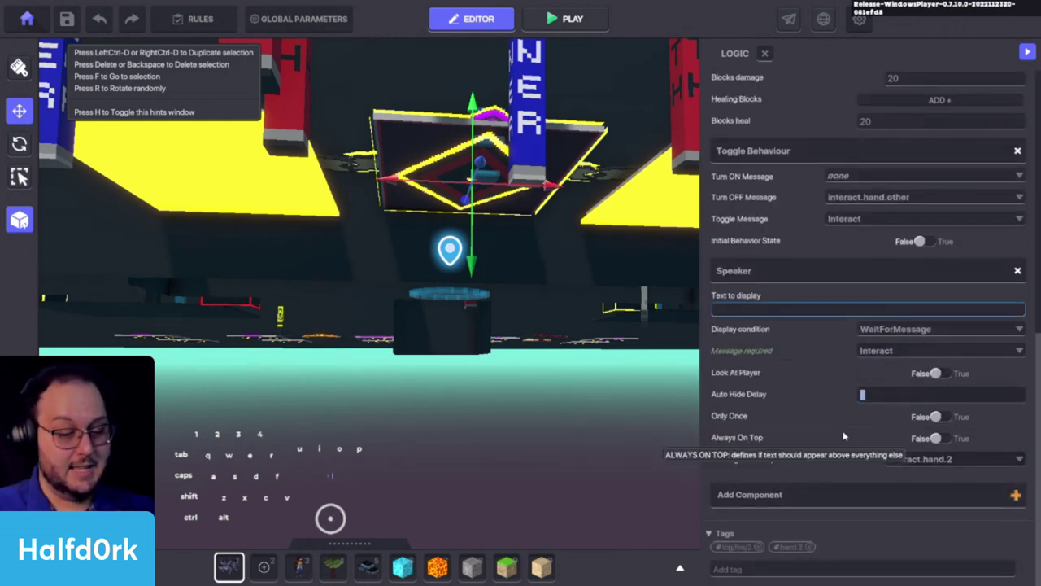
pyautogui.write('0.1')
pyautogui.press('Return')
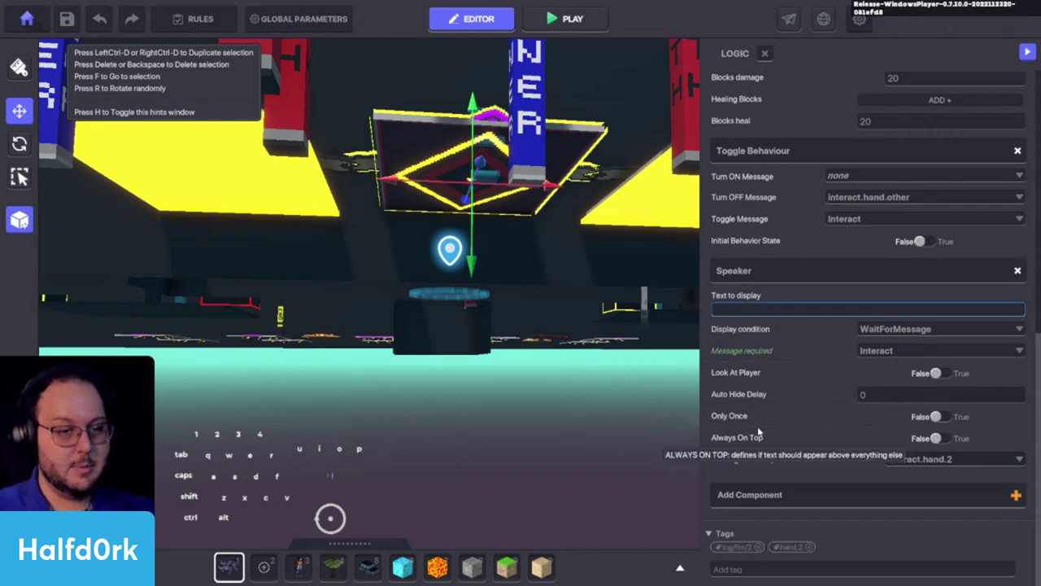
# Examine the death delay, instant death message and message sent on death of the two health blocks near the middle card.
pyautogui.moveTo(632, 451); pyautogui.dragTo(630, 460)
pyautogui.press('s')
pyautogui.press('c')
pyautogui.click(614, 309)
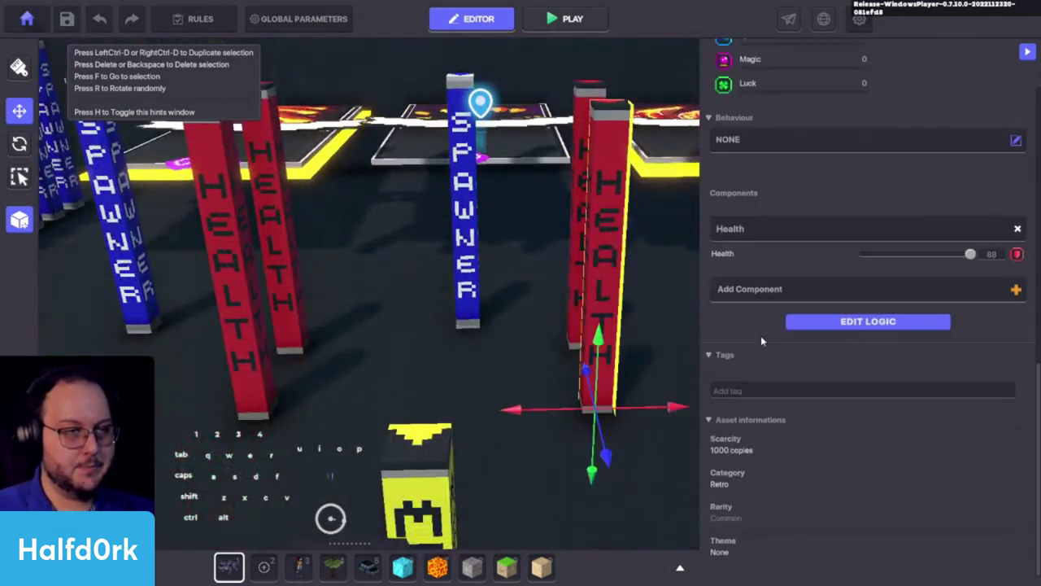
pyautogui.press('f')
pyautogui.click(864, 321)
pyautogui.keyDown('alt'); pyautogui.moveTo(643, 441); pyautogui.dragTo(662, 370); pyautogui.keyUp('alt')
pyautogui.scroll(-3, 838, 506)
pyautogui.scroll(-1, 836, 503)
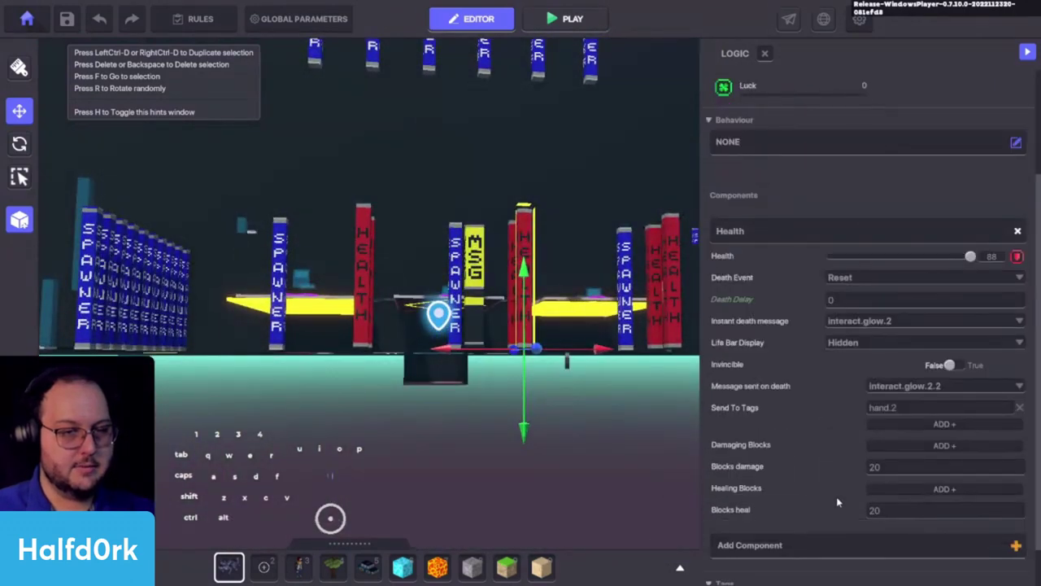
pyautogui.scroll(2, 620, 396)
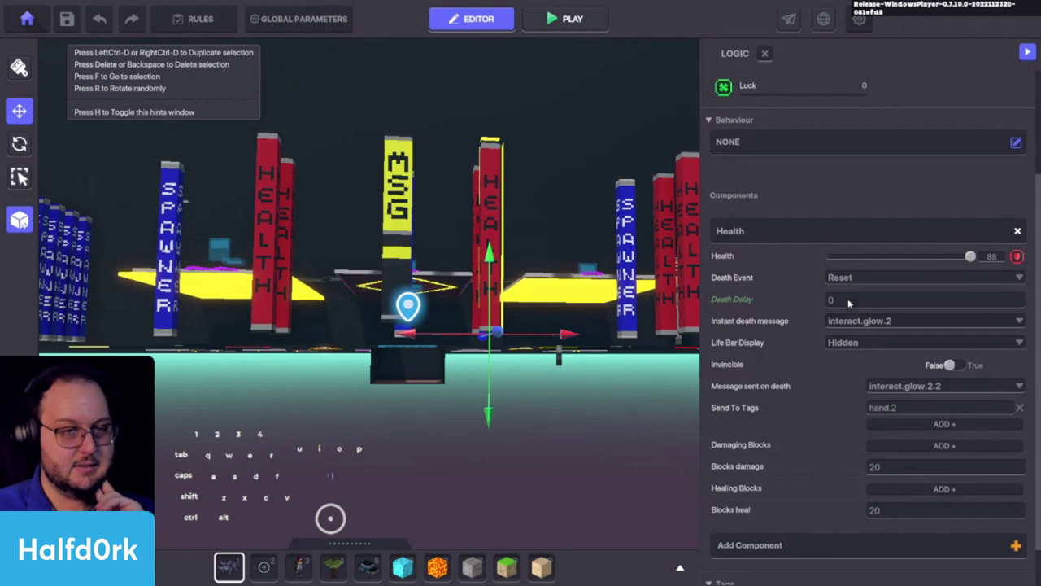
pyautogui.click(475, 210)
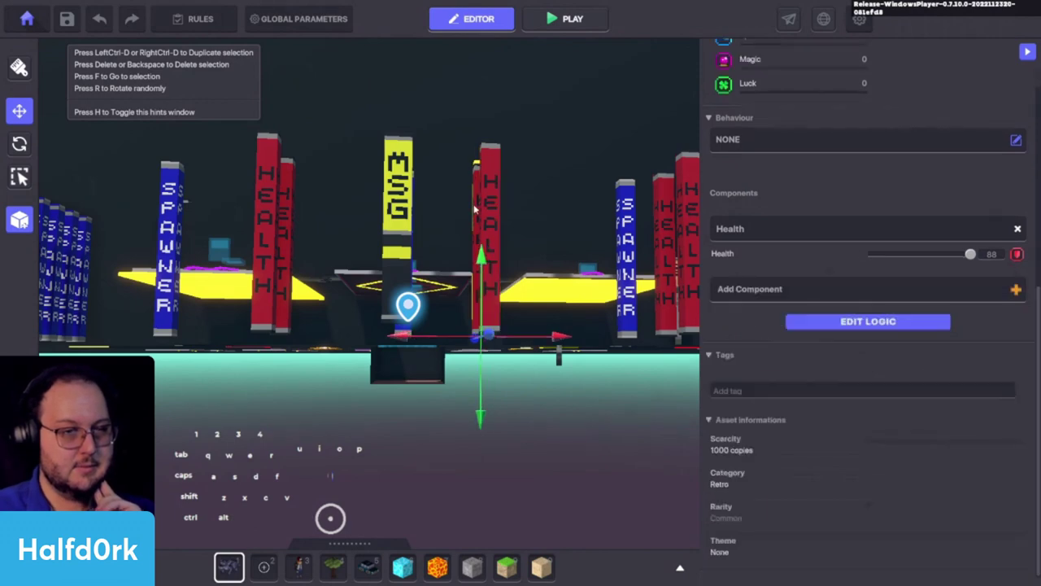
pyautogui.click(824, 324)
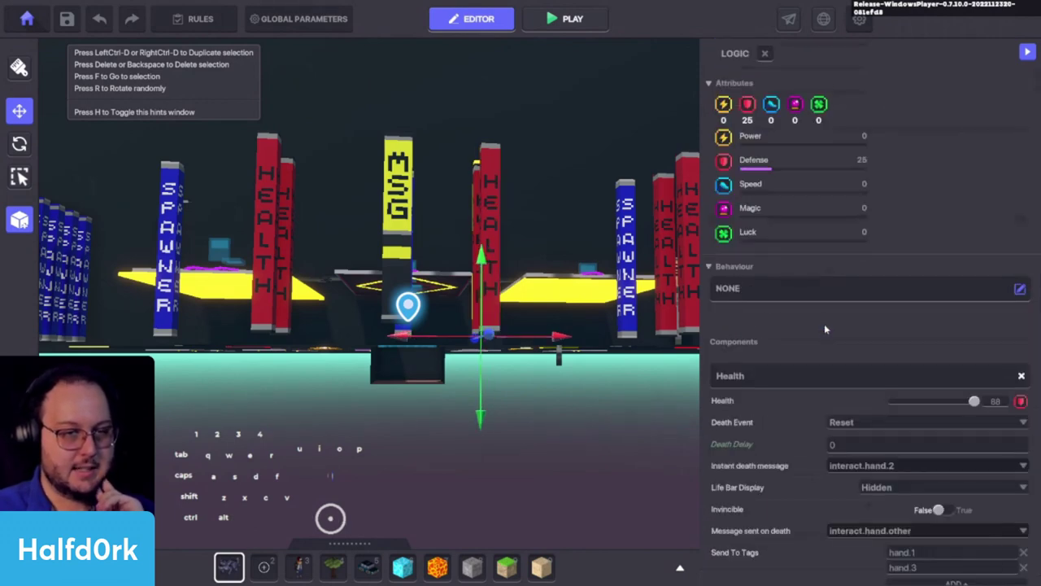
# Play-test the level by interacting with the Bug Bite card and moving the avatar away from it.
pyautogui.hotkey('ctrl', 'p')
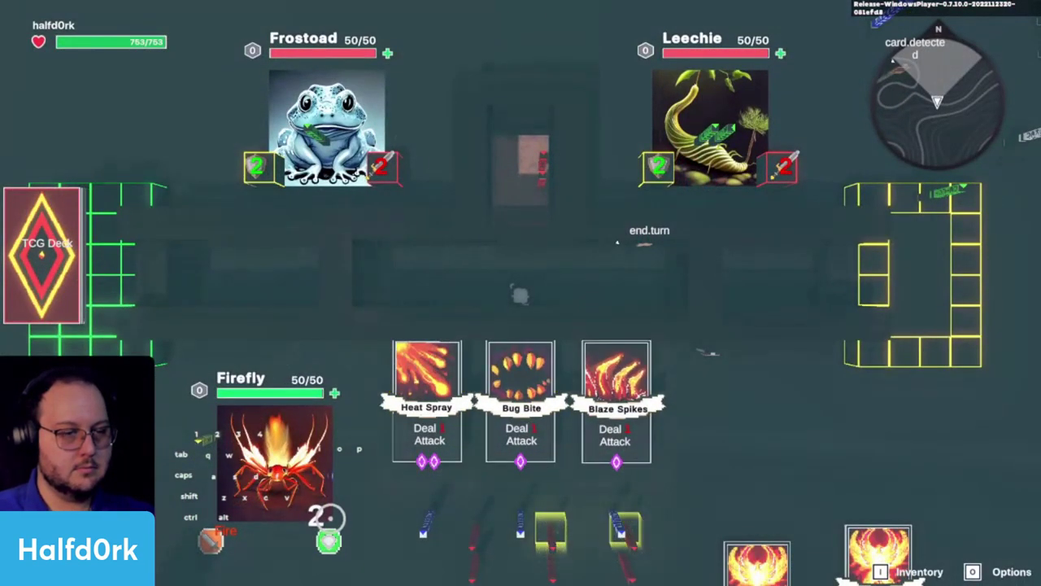
pyautogui.press('e')
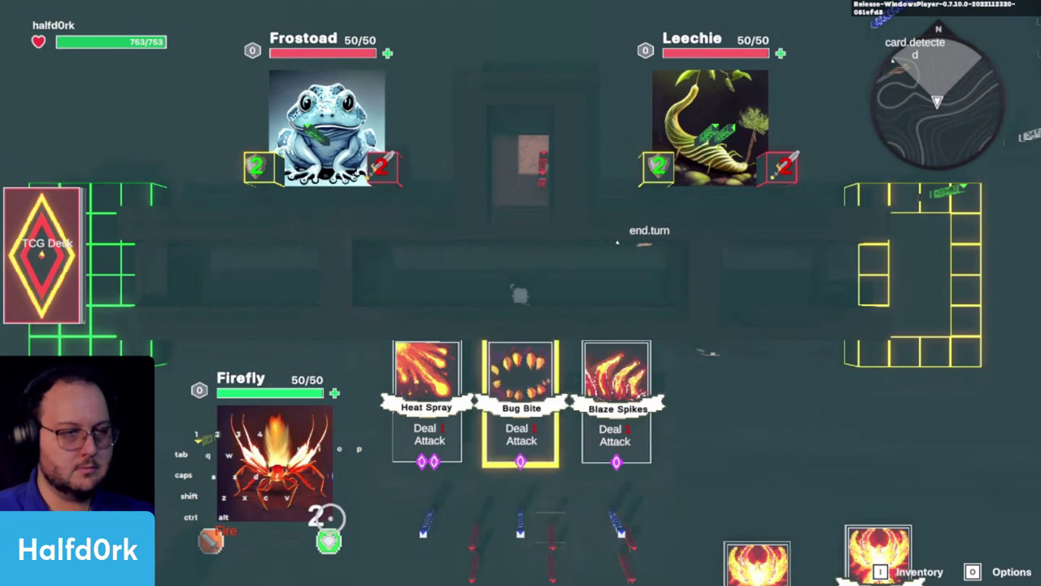
pyautogui.press('d')
pyautogui.press('d')
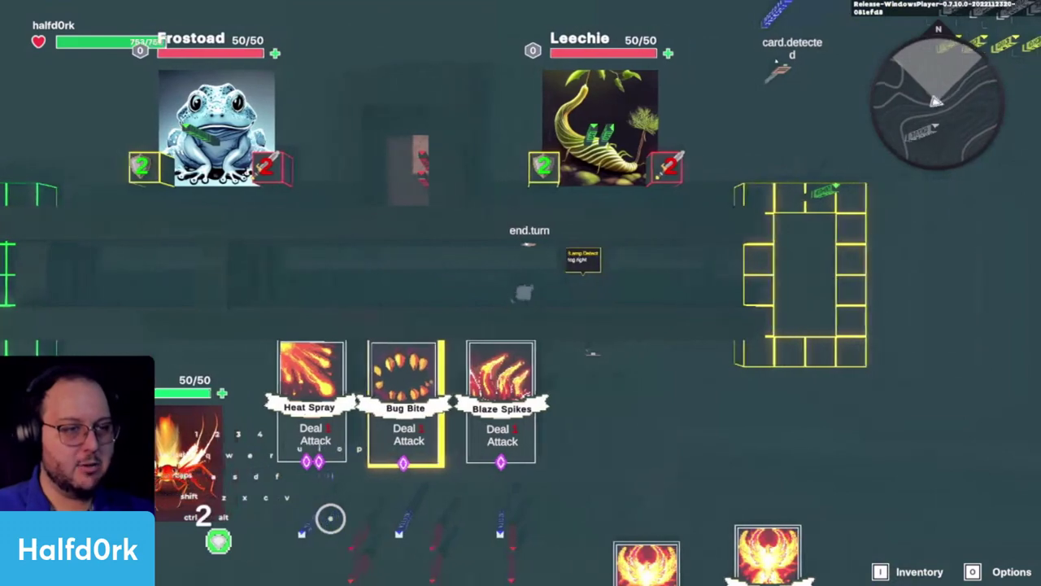
# Check in play mode how the card glows change as the avatar moves between Bug Bite and Heat Spray, and return to editing.
pyautogui.press('a')
pyautogui.press('d')
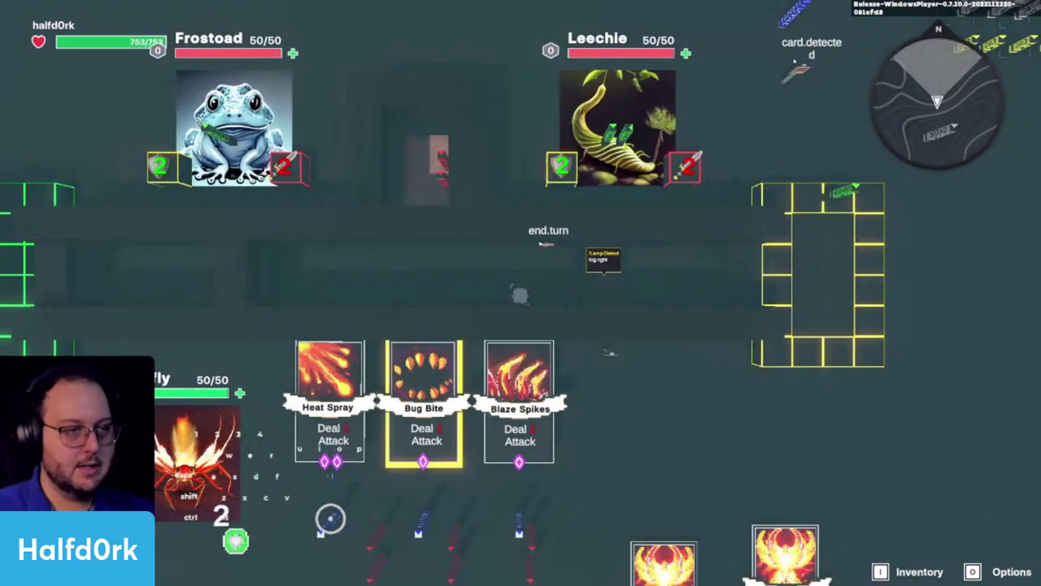
pyautogui.press('a')
pyautogui.press('s')
pyautogui.press('a')
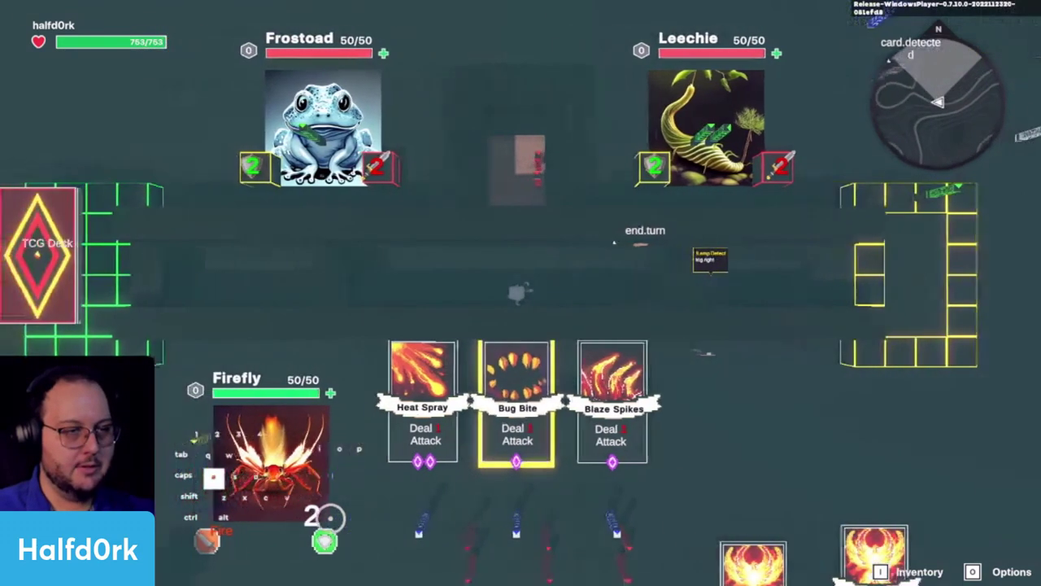
pyautogui.press('s')
pyautogui.press('s')
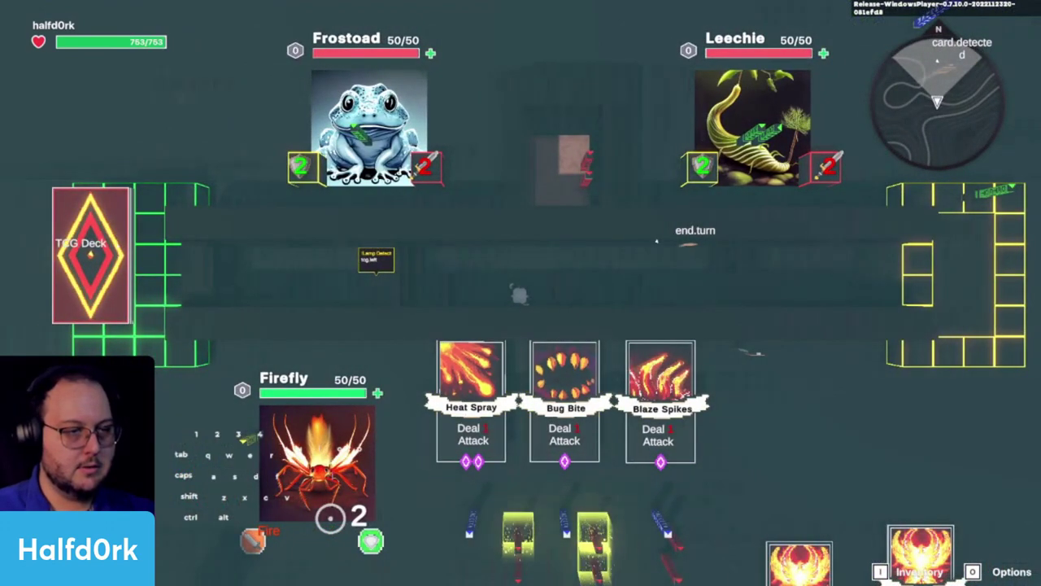
pyautogui.press('s')
pyautogui.press('a')
pyautogui.press('d')
pyautogui.press('a')
pyautogui.press('Escape')
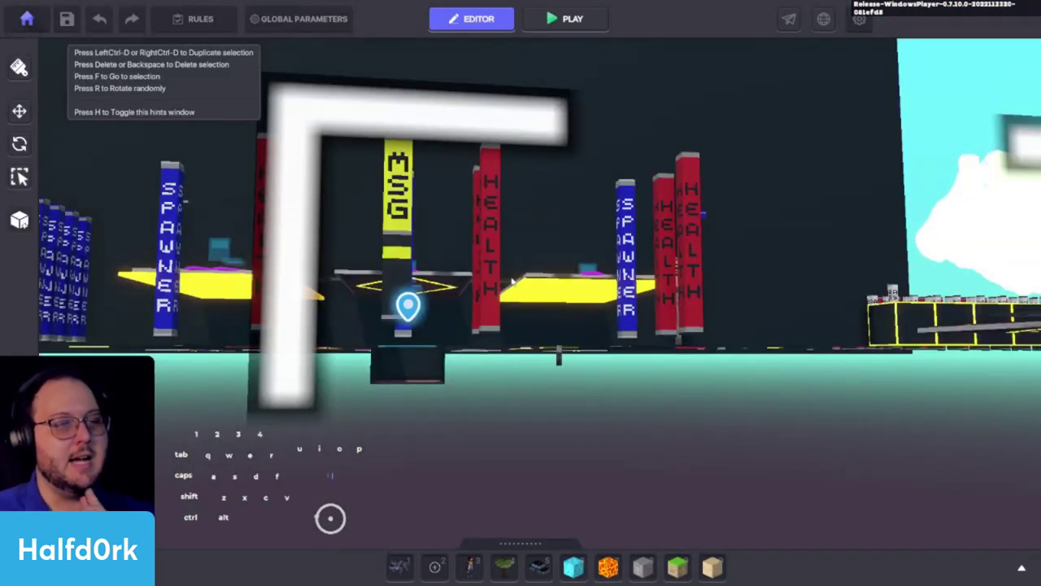
# Move the Blaze Spikes card, together with its glow, spawner and health blocks, sideways away from the Bug Bite card.
pyautogui.keyDown('alt'); pyautogui.moveTo(525, 238); pyautogui.dragTo(526, 320); pyautogui.keyUp('alt')
pyautogui.press('space')
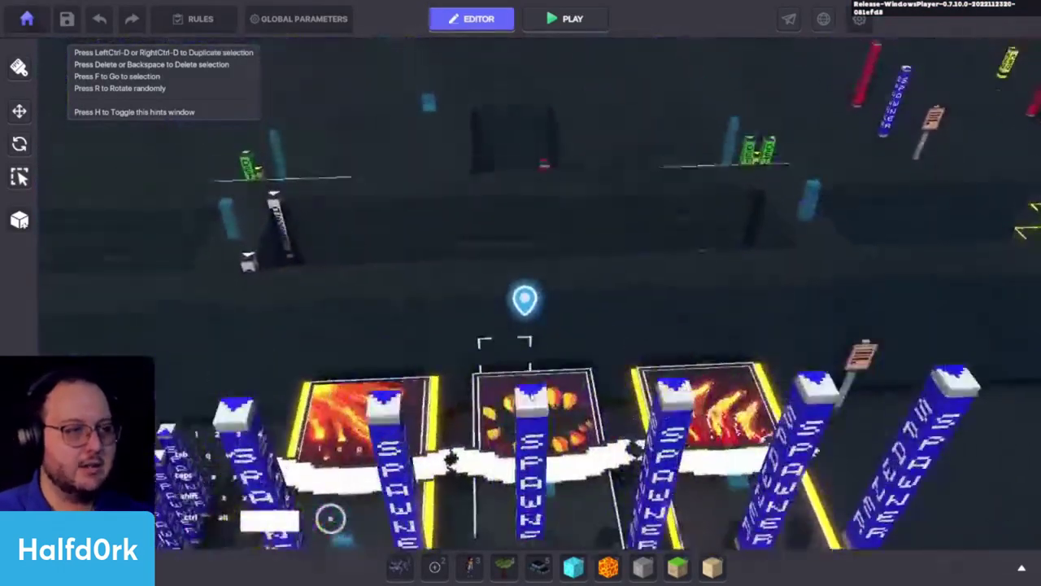
pyautogui.keyDown('alt'); pyautogui.moveTo(532, 396); pyautogui.dragTo(569, 453); pyautogui.keyUp('alt')
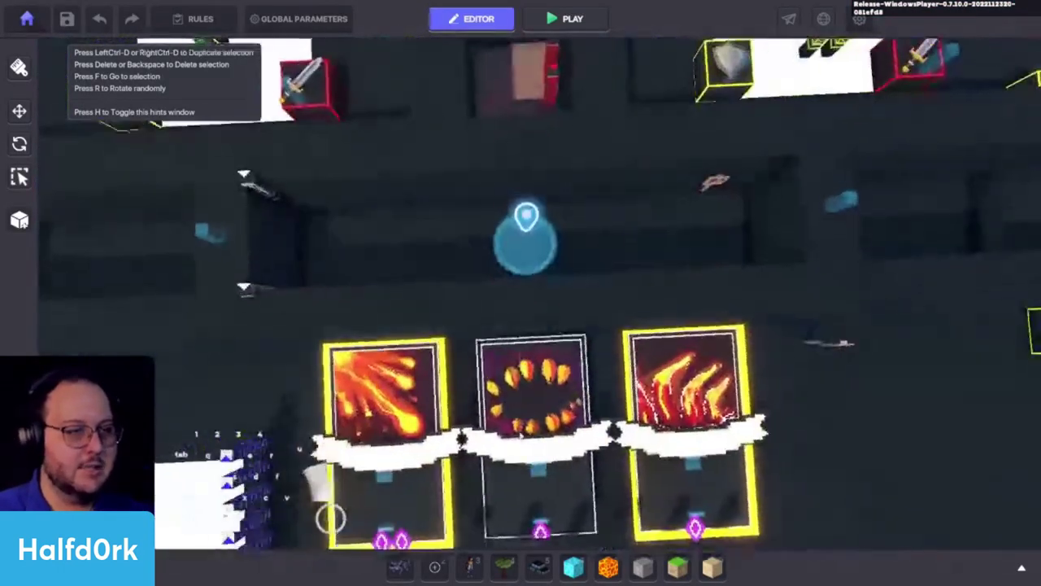
pyautogui.press('d')
pyautogui.press('c')
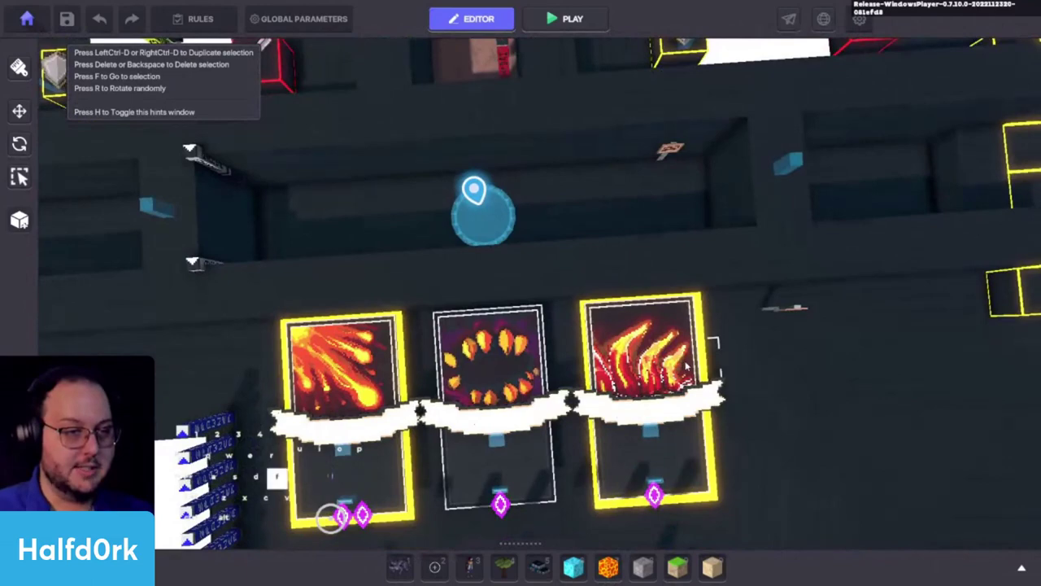
pyautogui.click(686, 366)
pyautogui.press('f')
pyautogui.keyDown('alt'); pyautogui.moveTo(697, 412); pyautogui.dragTo(655, 402); pyautogui.keyUp('alt')
pyautogui.press('space')
pyautogui.moveTo(625, 468); pyautogui.dragTo(543, 325)
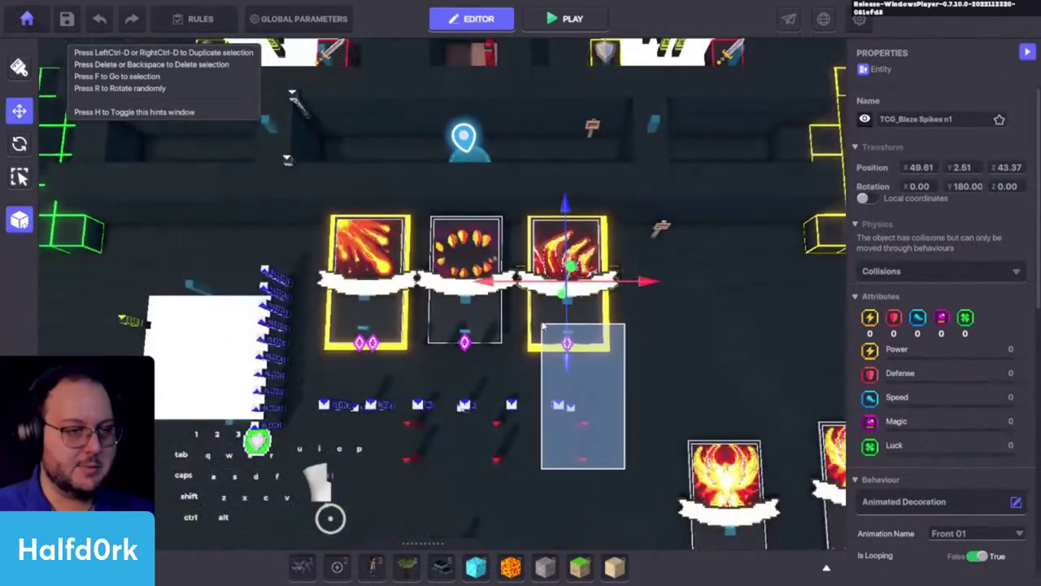
pyautogui.press('f')
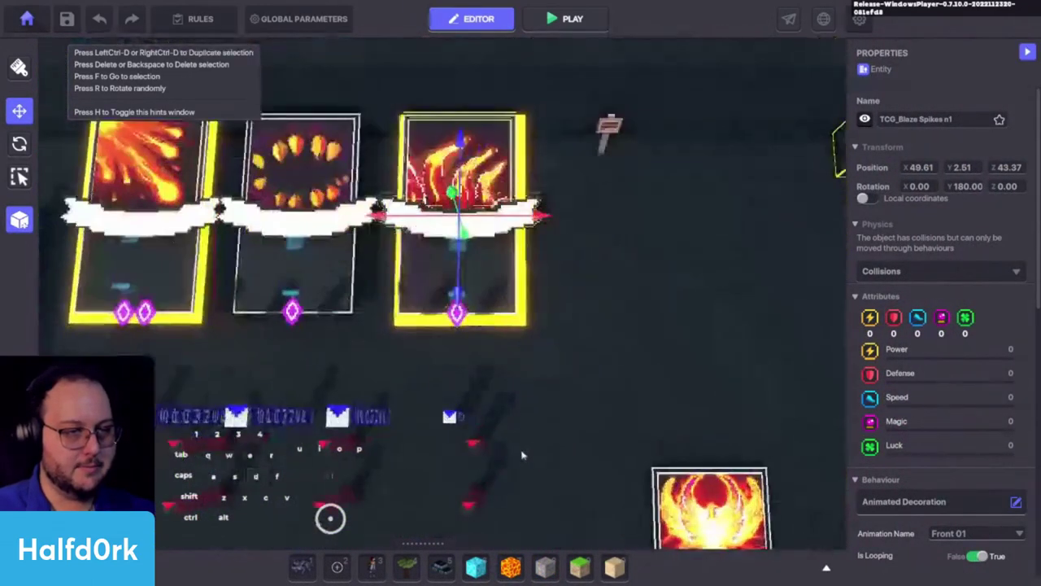
pyautogui.moveTo(515, 473); pyautogui.dragTo(435, 223)
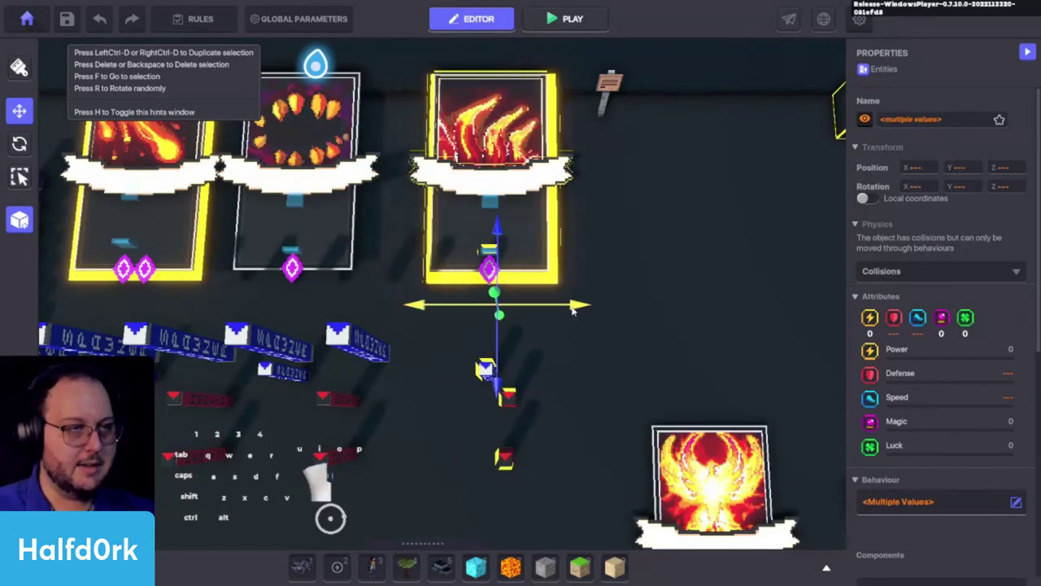
# Select the Heat Spray card with its logic blocks, excluding the Bug Bite card's parts, and move it sideways away from the middle card.
pyautogui.press('a')
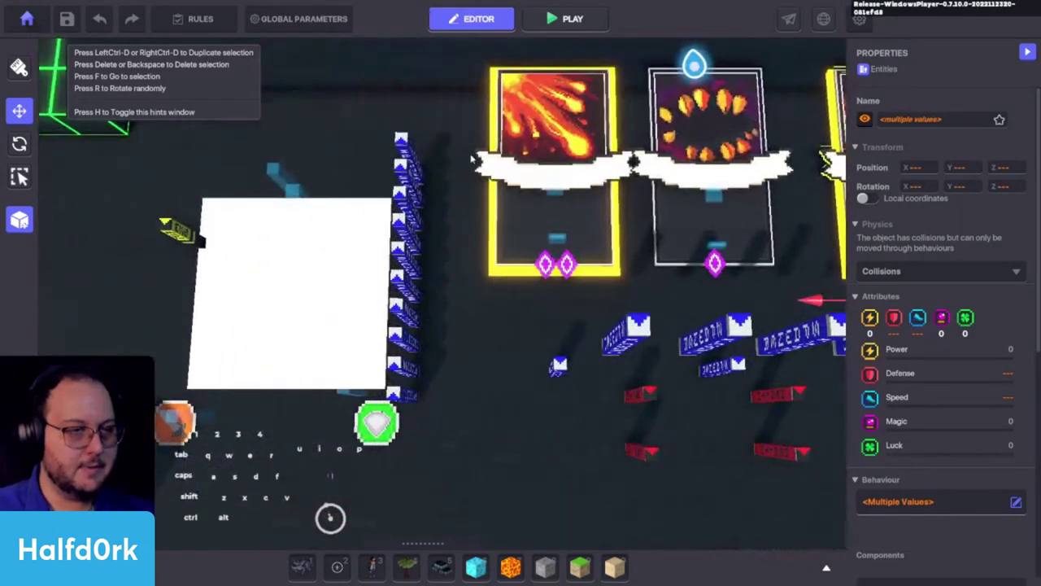
pyautogui.moveTo(470, 153); pyautogui.dragTo(618, 456)
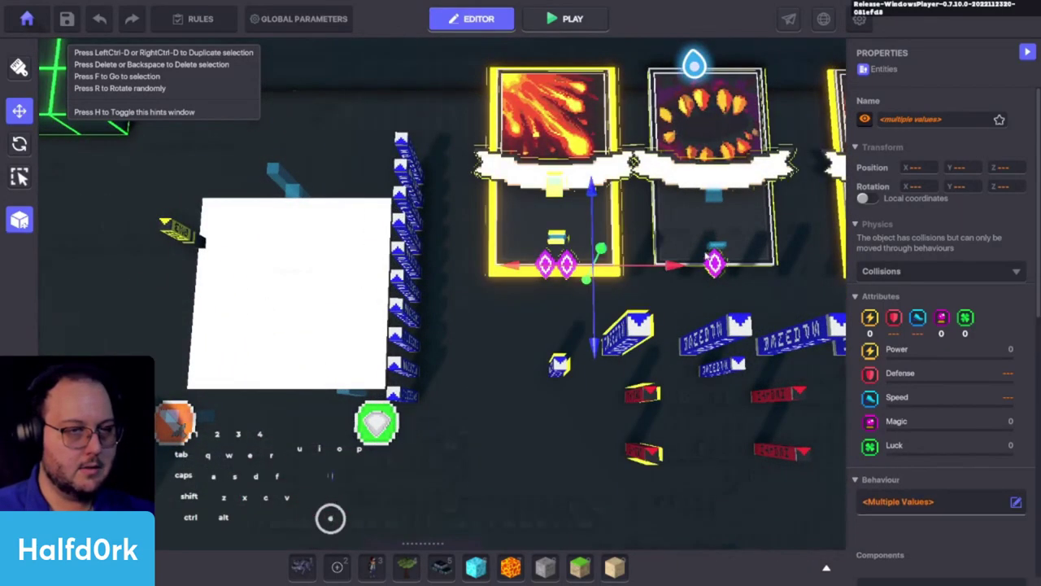
pyautogui.keyDown('ctrl'); pyautogui.click(676, 243); pyautogui.keyUp('ctrl')
pyautogui.keyDown('ctrl'); pyautogui.click(638, 335); pyautogui.keyUp('ctrl')
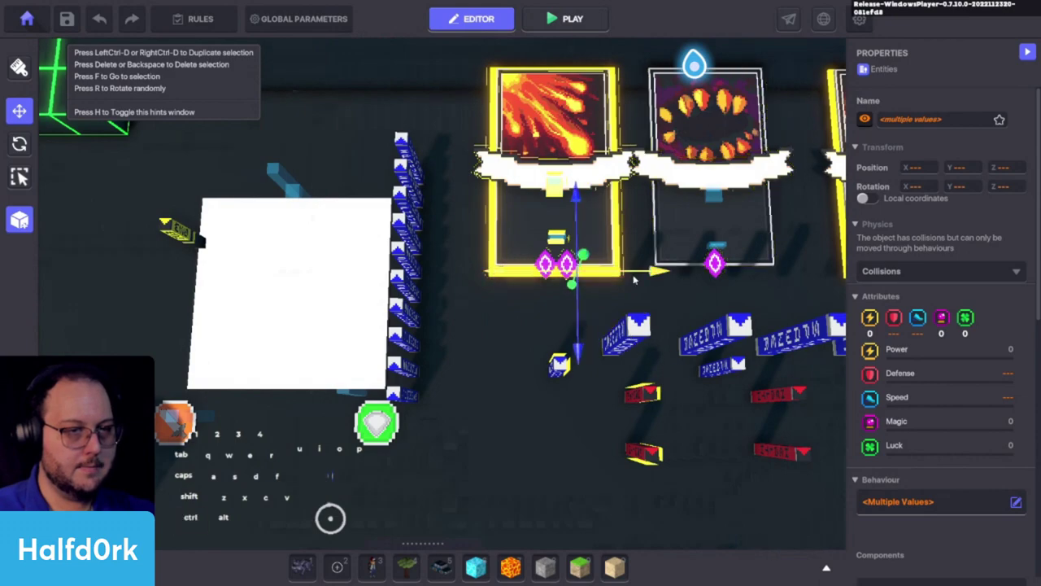
pyautogui.moveTo(634, 279); pyautogui.dragTo(606, 279)
# Play-test the wider card spacing by moving the avatar around the Heat Spray card, and return to editing.
pyautogui.press('d')
pyautogui.press('w')
pyautogui.scroll(-2, 620, 358)
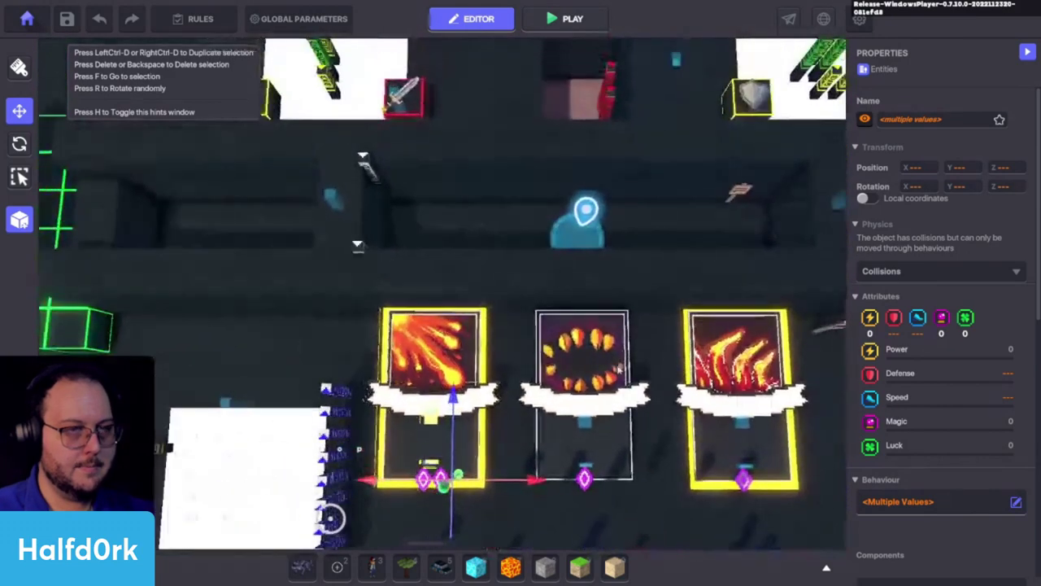
pyautogui.moveTo(618, 368); pyautogui.dragTo(630, 305, button='right')
pyautogui.press('d')
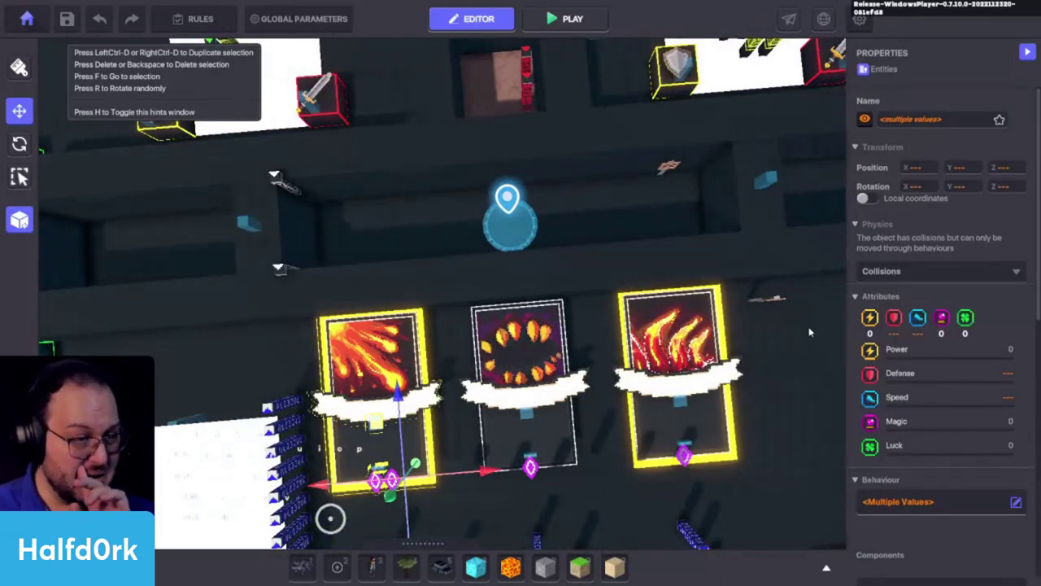
pyautogui.moveTo(811, 336); pyautogui.dragTo(763, 336, button='right')
pyautogui.press('d')
pyautogui.press('w')
pyautogui.press('a')
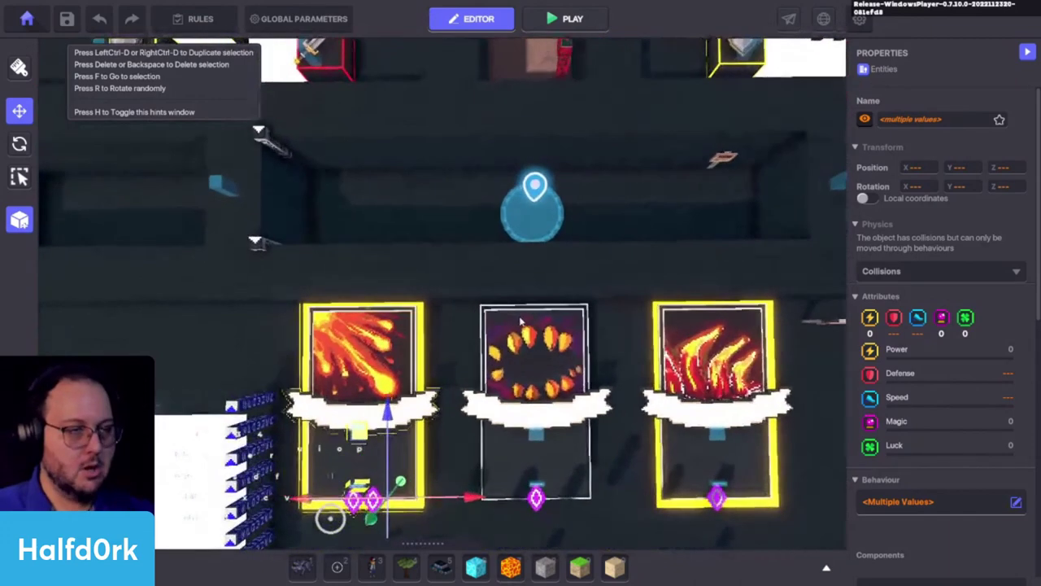
pyautogui.hotkey('ctrl', 'p')
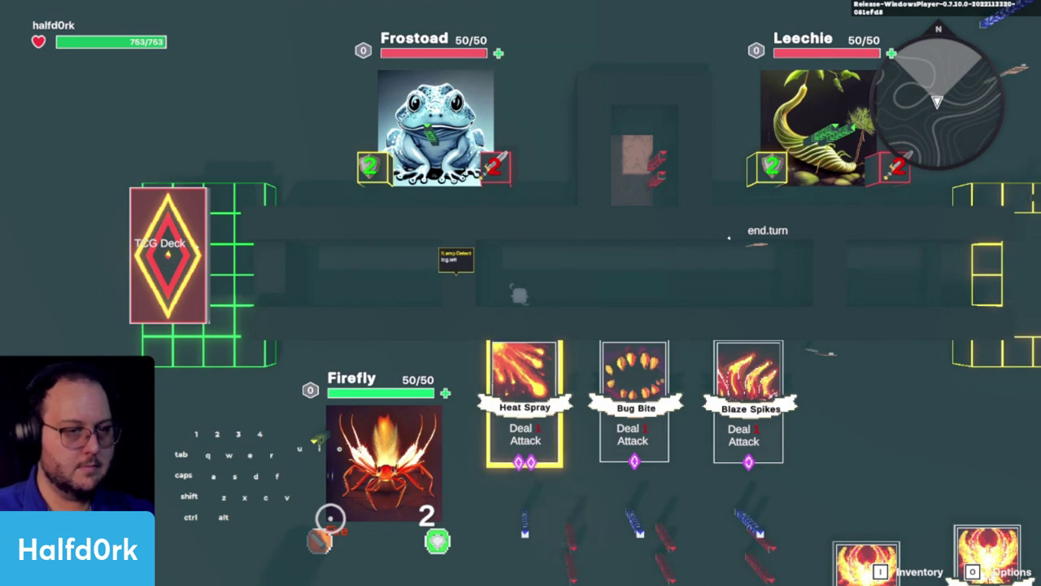
pyautogui.press('d')
pyautogui.press('a')
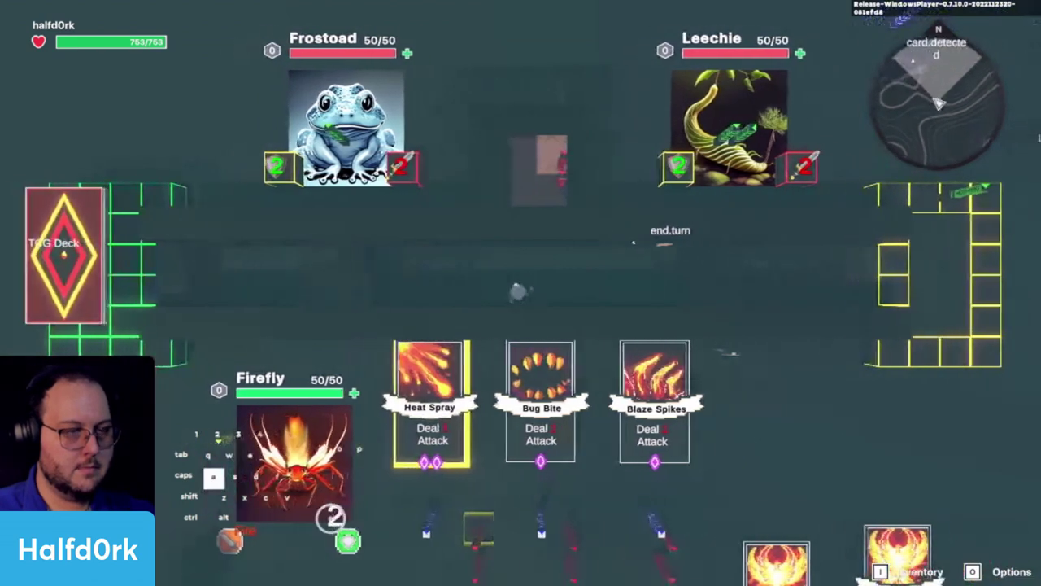
pyautogui.press('s')
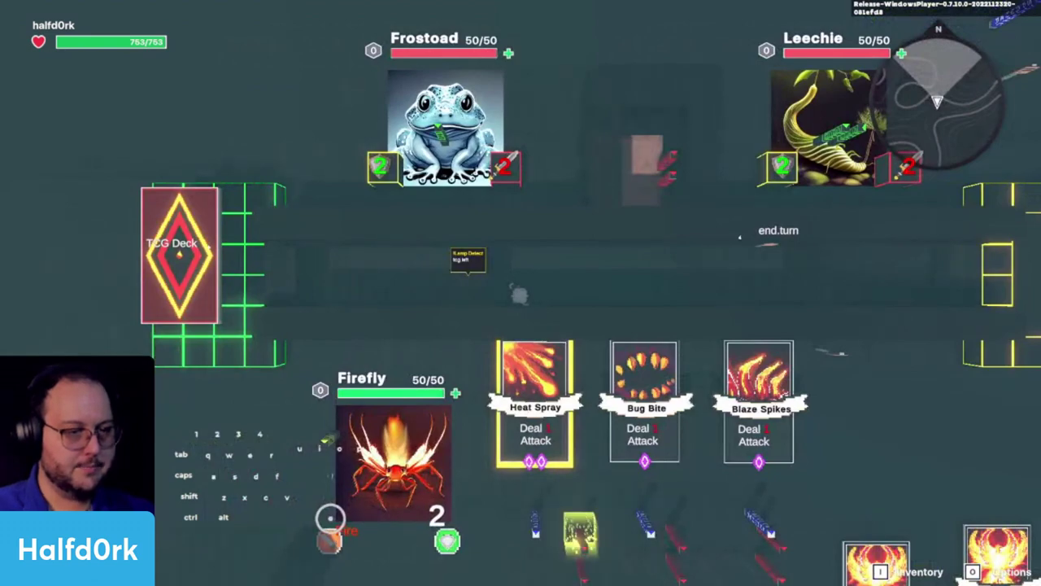
pyautogui.hotkey('ctrl', 'p')
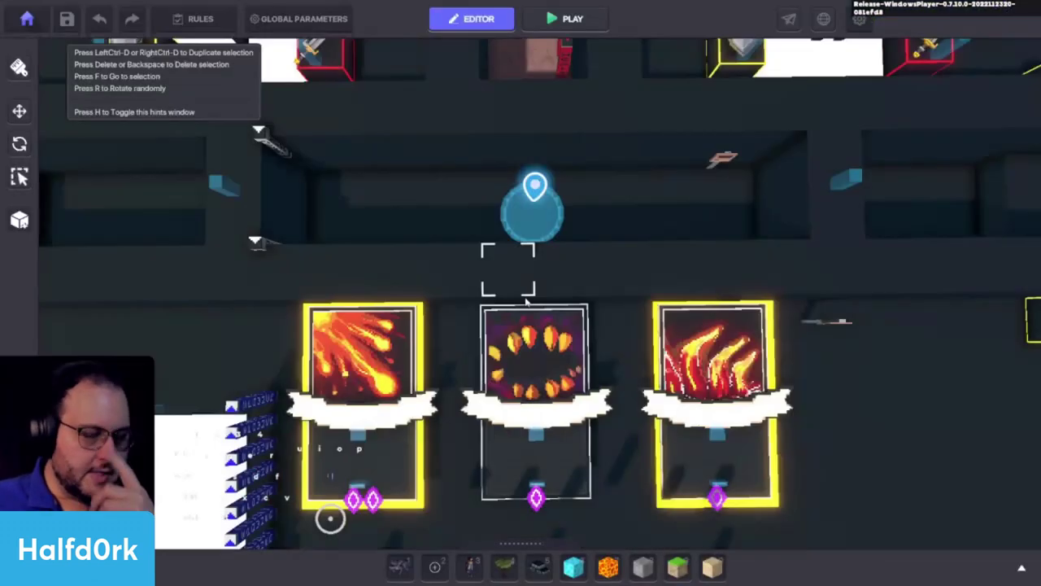
# Examine the death delay and death messages in the logic of the Heat Spray card's health block.
pyautogui.keyDown('alt'); pyautogui.moveTo(502, 358); pyautogui.dragTo(499, 209); pyautogui.keyUp('alt')
pyautogui.press('w')
pyautogui.press('a')
pyautogui.press('space')
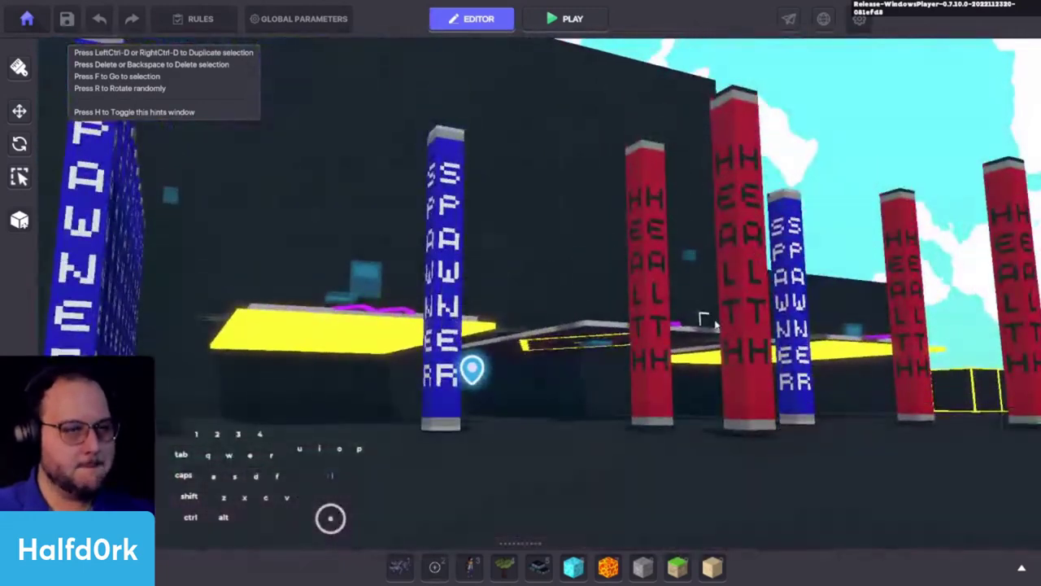
pyautogui.click(731, 319)
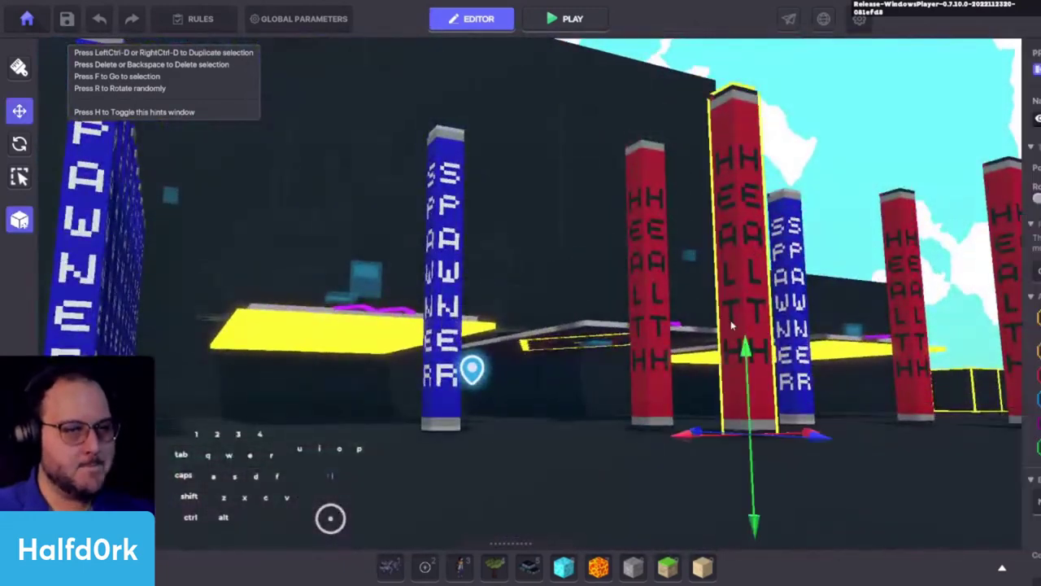
pyautogui.click(960, 344)
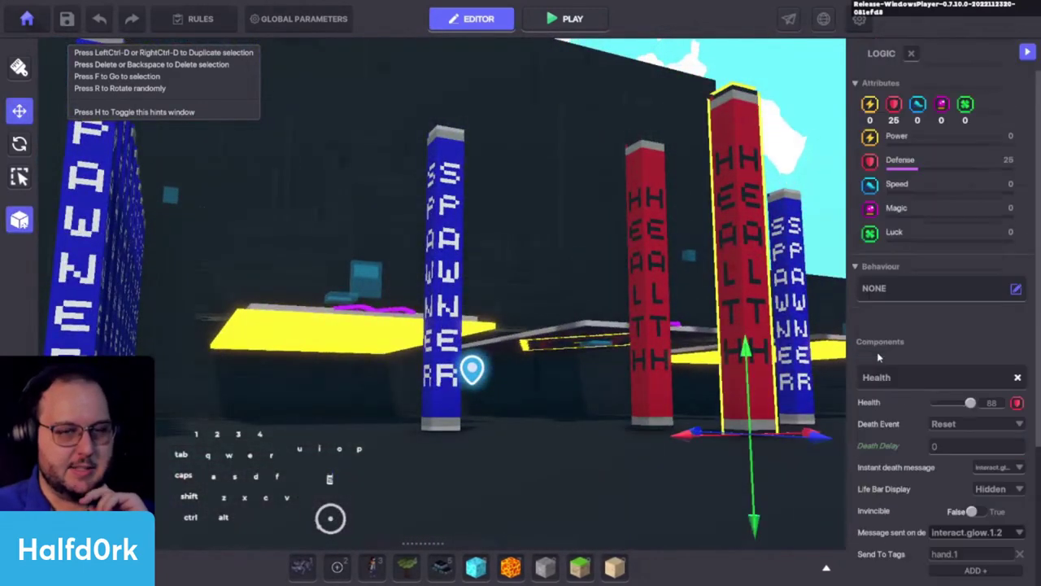
pyautogui.moveTo(842, 374); pyautogui.dragTo(697, 371)
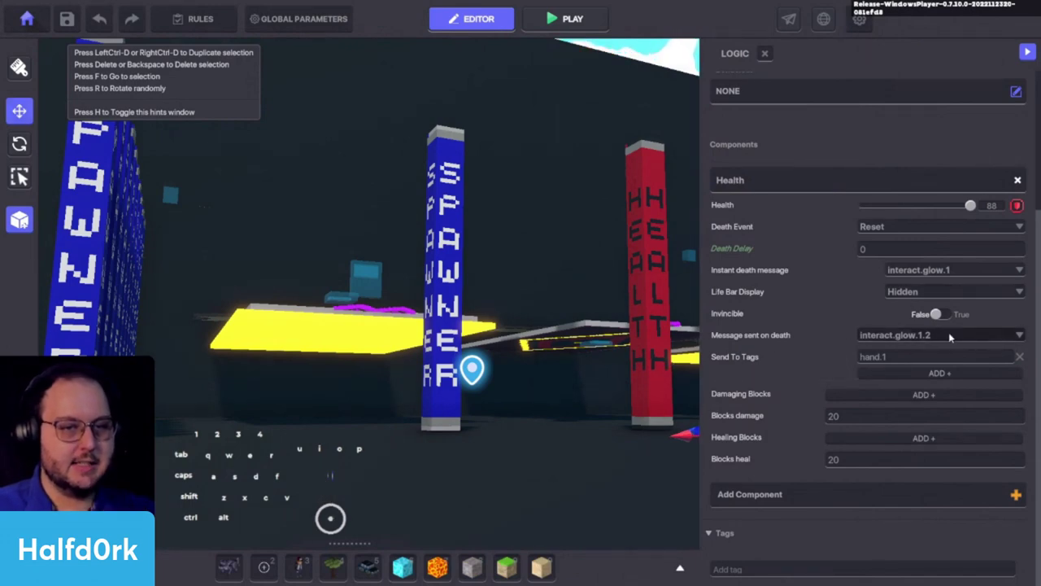
# Set the Speaker's Auto Hide Delay to 0 on the yellow glow plate beneath the Heat Spray card.
pyautogui.press('a')
pyautogui.press('w')
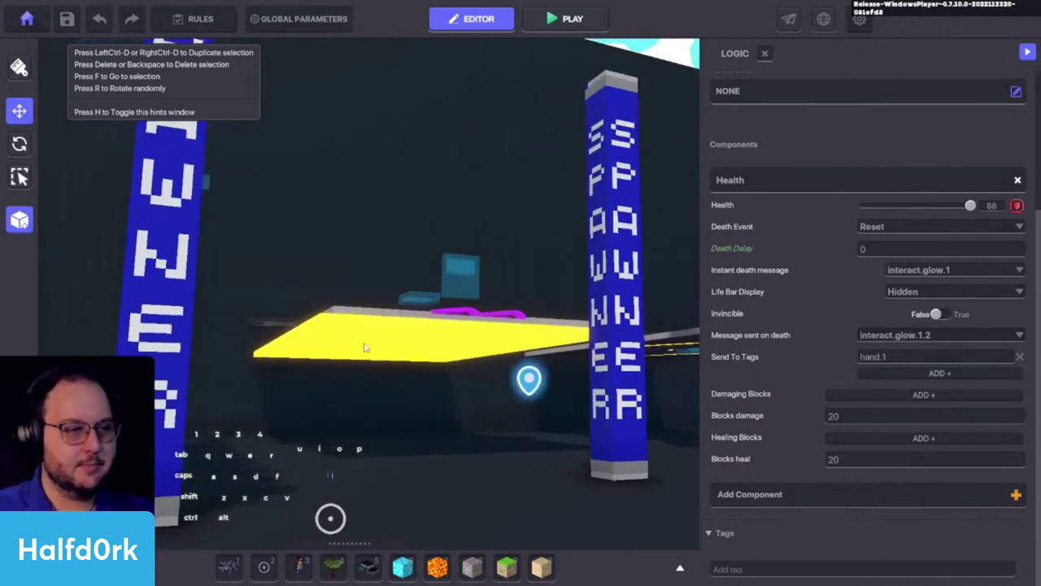
pyautogui.click(365, 348)
pyautogui.scroll(-5, 769, 278)
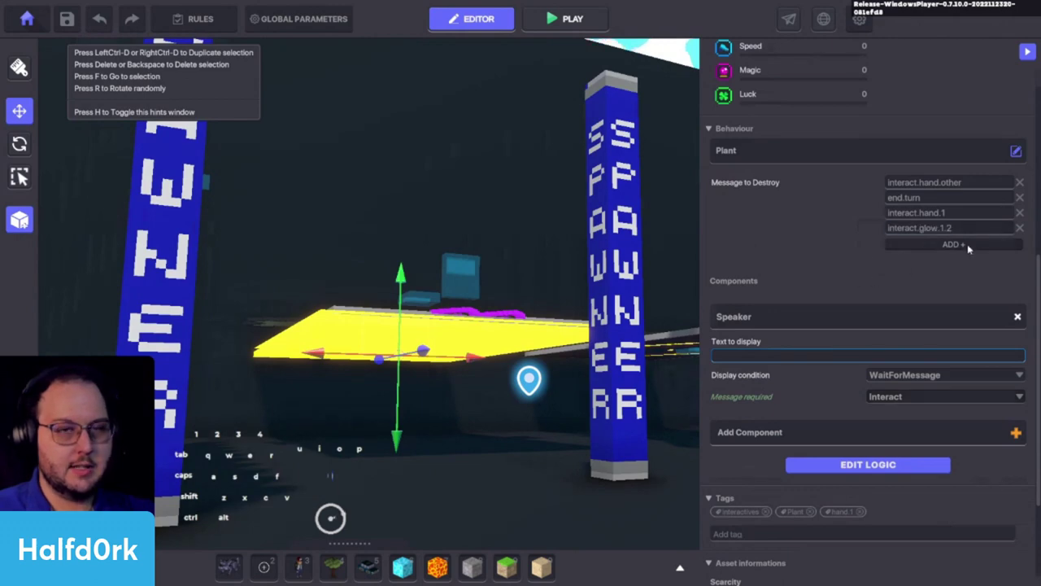
pyautogui.click(905, 464)
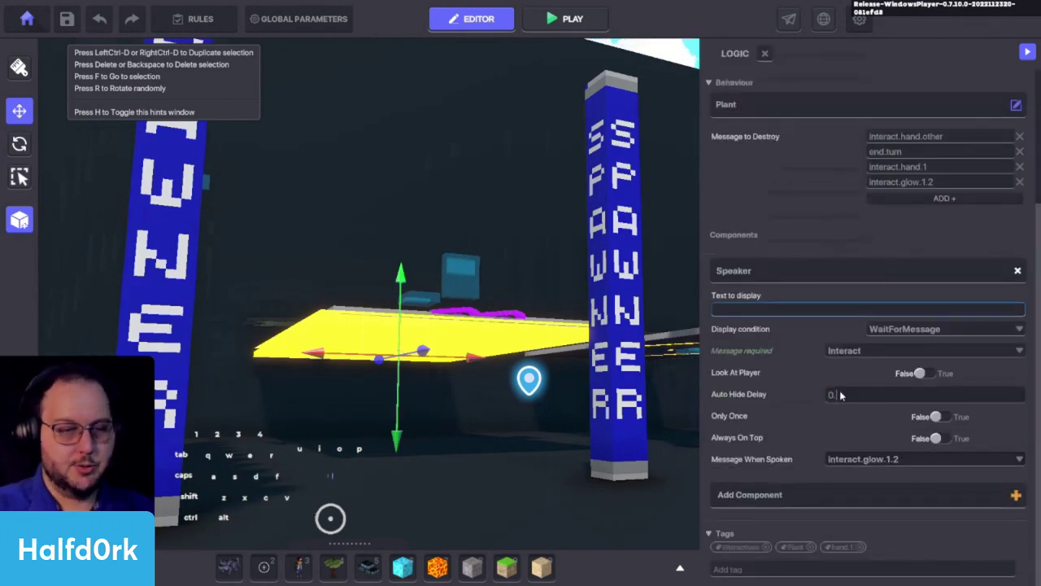
pyautogui.scroll(3, 796, 425)
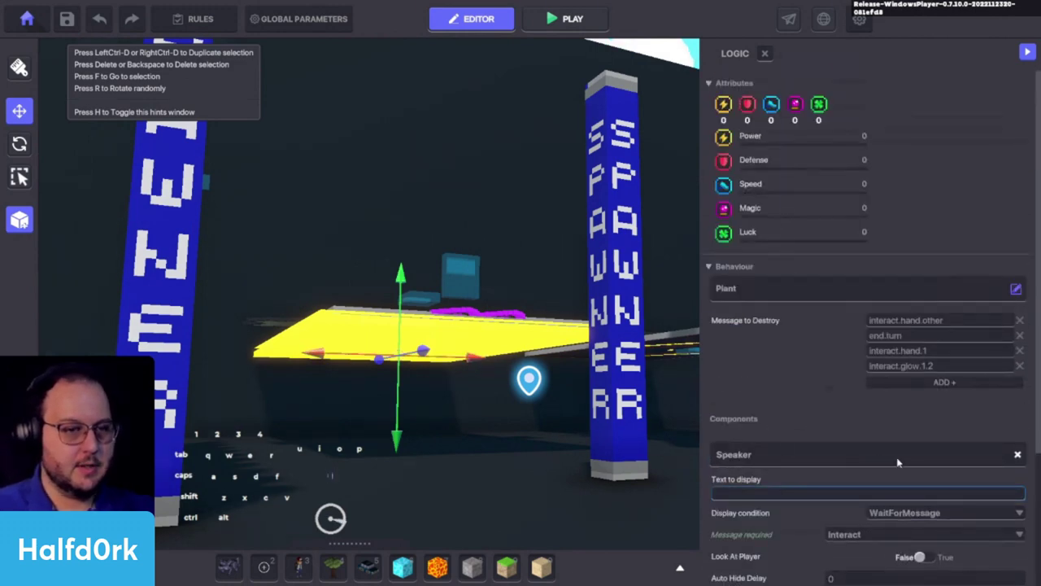
pyautogui.scroll(-3, 898, 462)
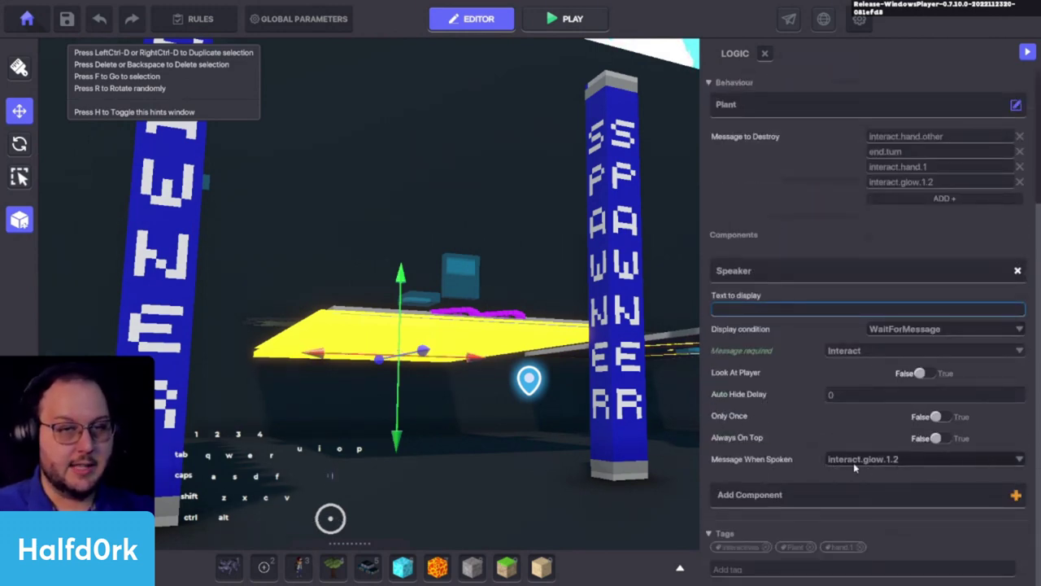
# Set Message When Spoken to interact.glow.1 in the Speaker component of the Heat Spray glow plate.
pyautogui.click(854, 461)
pyautogui.write('interac')
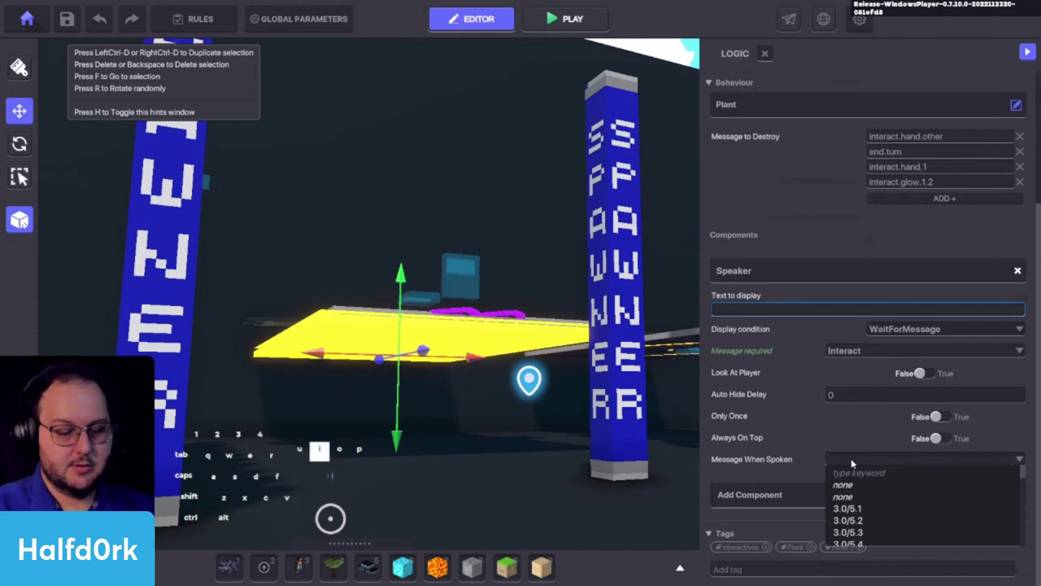
pyautogui.write('t.gl')
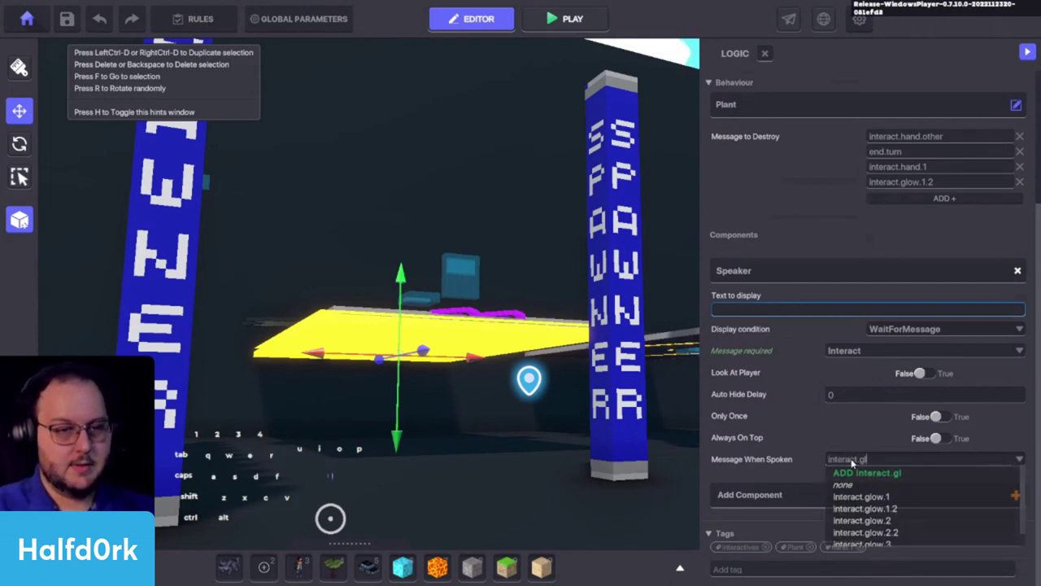
pyautogui.write('ow.1')
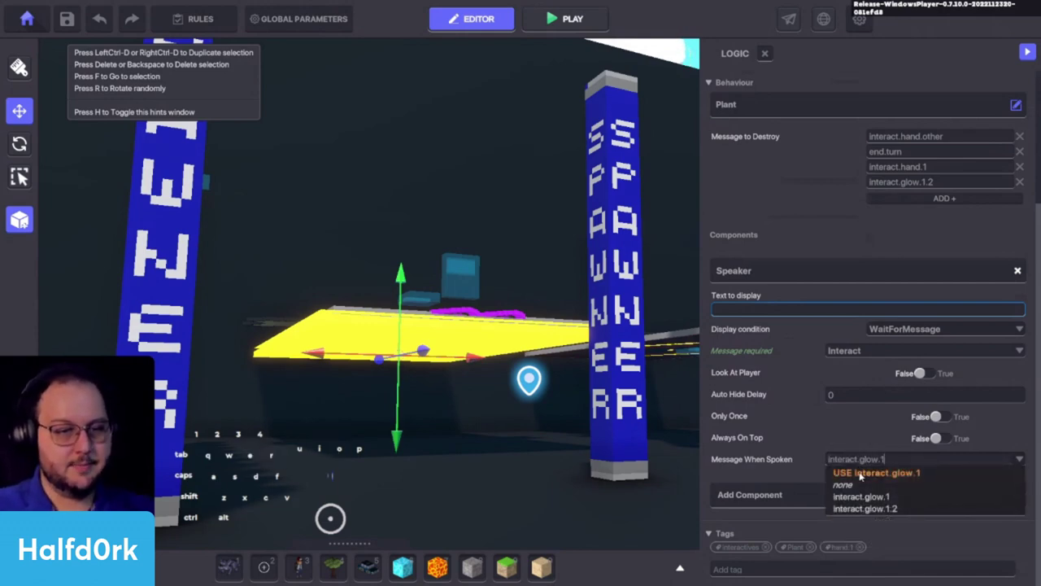
pyautogui.click(860, 474)
# Save the edited glow plate as a preset named card-glow-1.
pyautogui.click(20, 223)
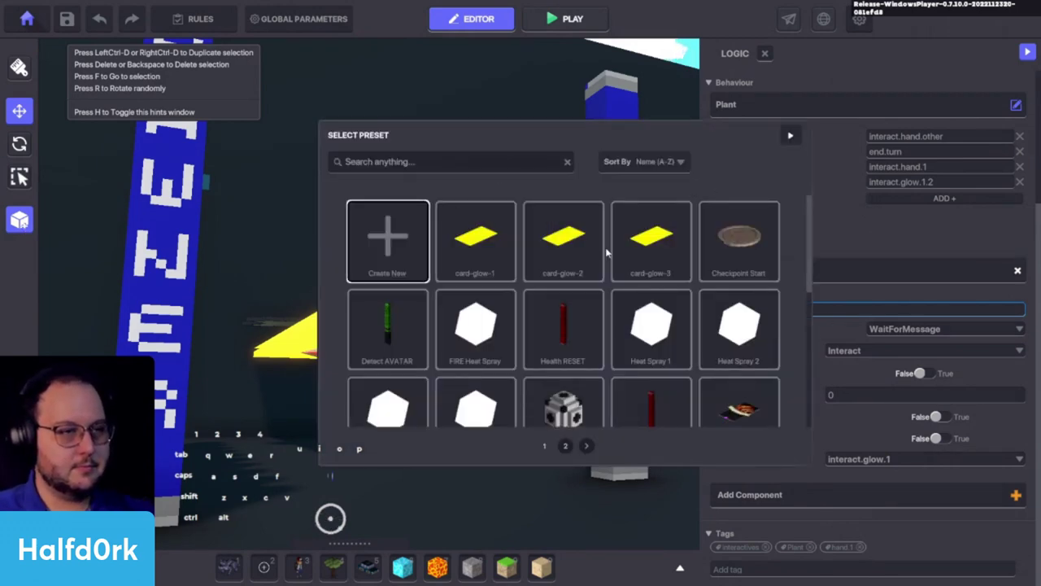
pyautogui.click(409, 241)
pyautogui.click(511, 306)
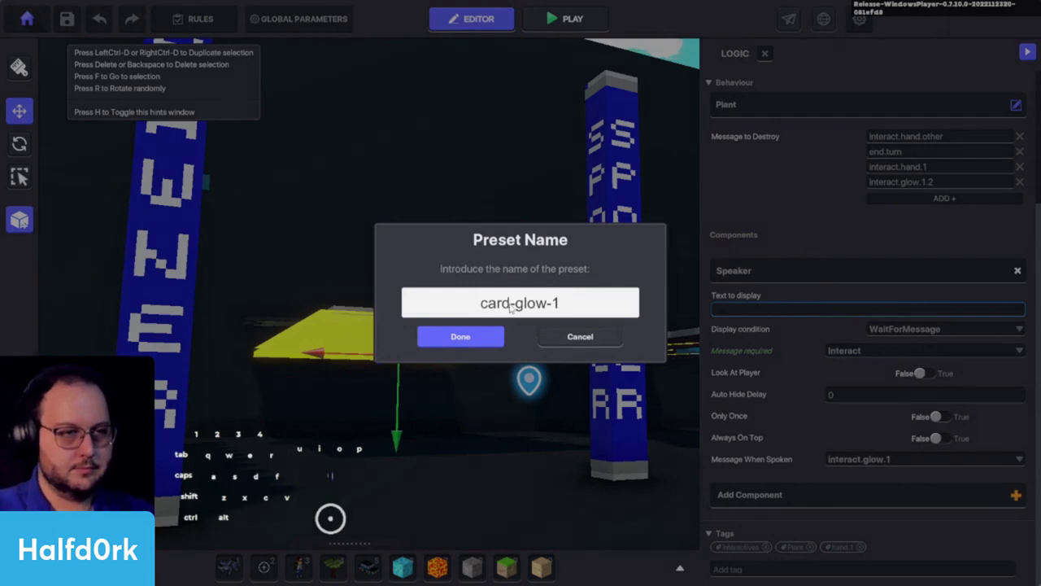
pyautogui.click(465, 340)
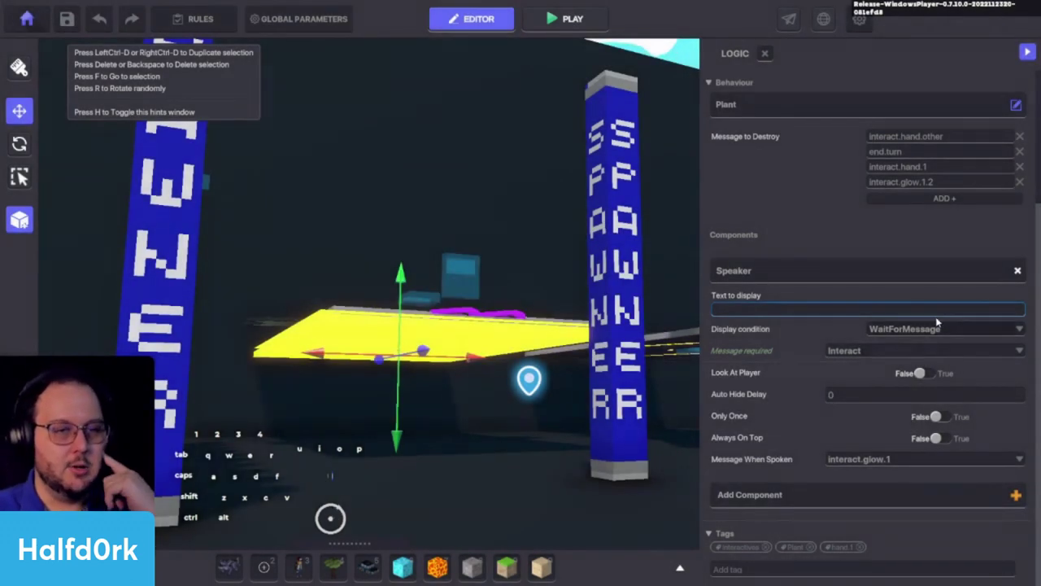
pyautogui.moveTo(465, 345)
pyautogui.mouseDown(button='middle')
pyautogui.moveTo(460, 352)
pyautogui.moveTo(463, 333)
pyautogui.mouseUp(button='middle')
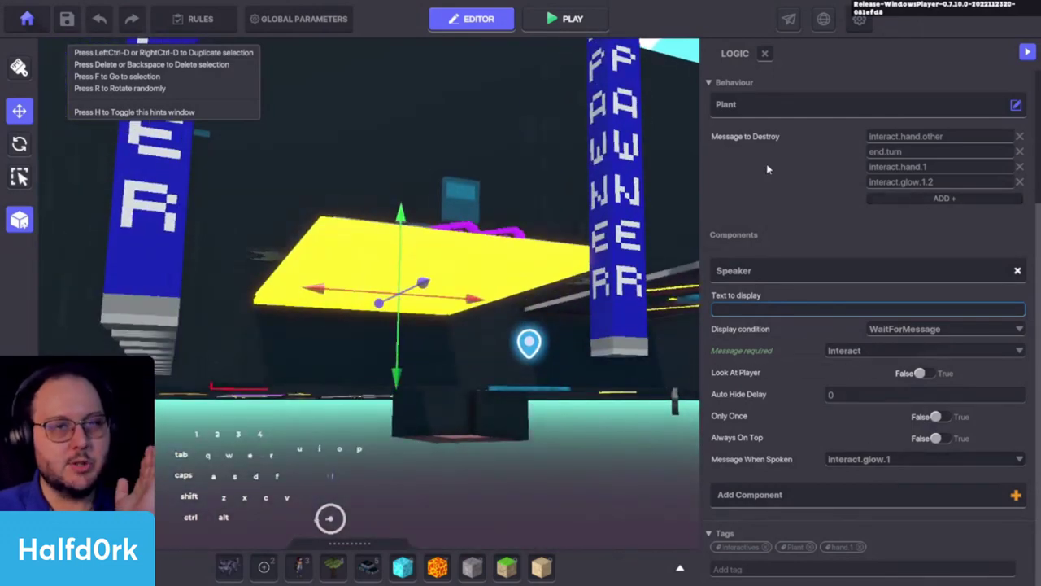
pyautogui.keyDown('alt'); pyautogui.moveTo(567, 187); pyautogui.dragTo(500, 326); pyautogui.keyUp('alt')
pyautogui.scroll(-5, 509, 318)
pyautogui.moveTo(509, 318); pyautogui.dragTo(470, 302, button='middle')
pyautogui.moveTo(432, 197); pyautogui.dragTo(396, 234, button='middle')
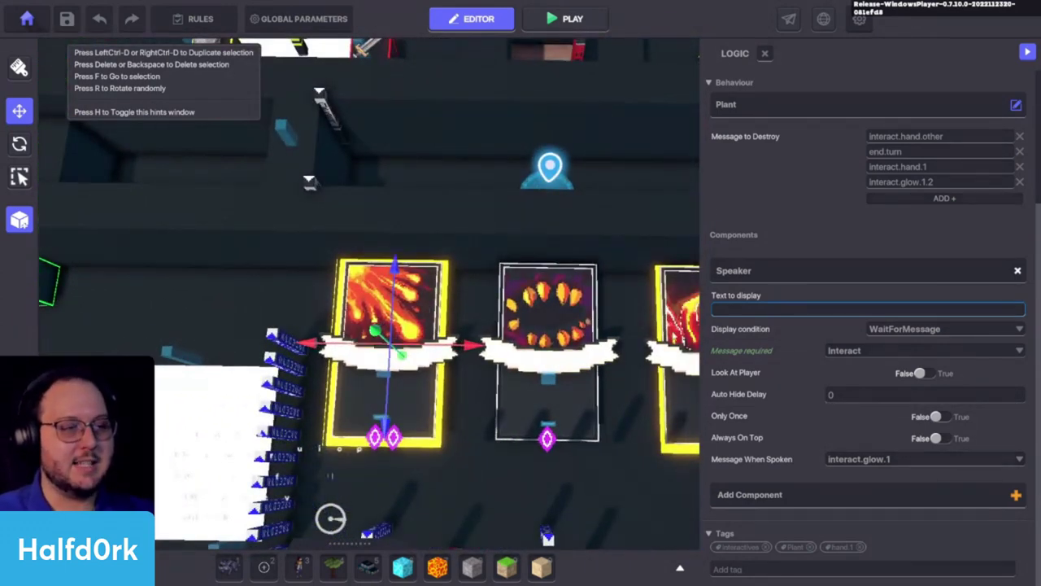
pyautogui.scroll(-3, 614, 333)
pyautogui.moveTo(365, 348)
pyautogui.mouseDown(button='middle')
pyautogui.moveTo(393, 359)
pyautogui.moveTo(355, 363)
pyautogui.mouseUp(button='middle')
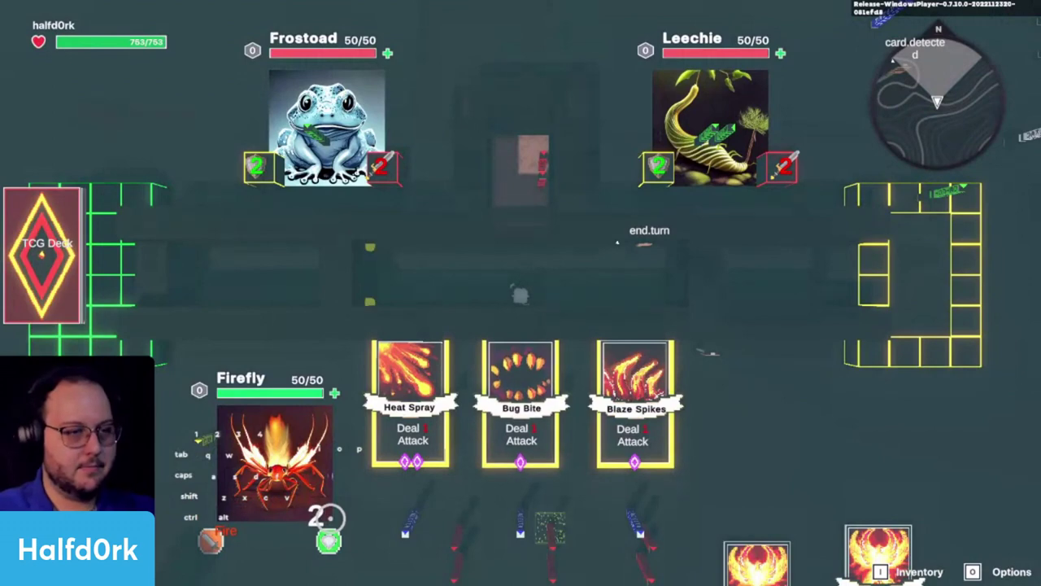
# Playtest the game, moving the character back and forth across the board to check how the Heat Spray card's glow toggles, and return to editing.
pyautogui.press('a')
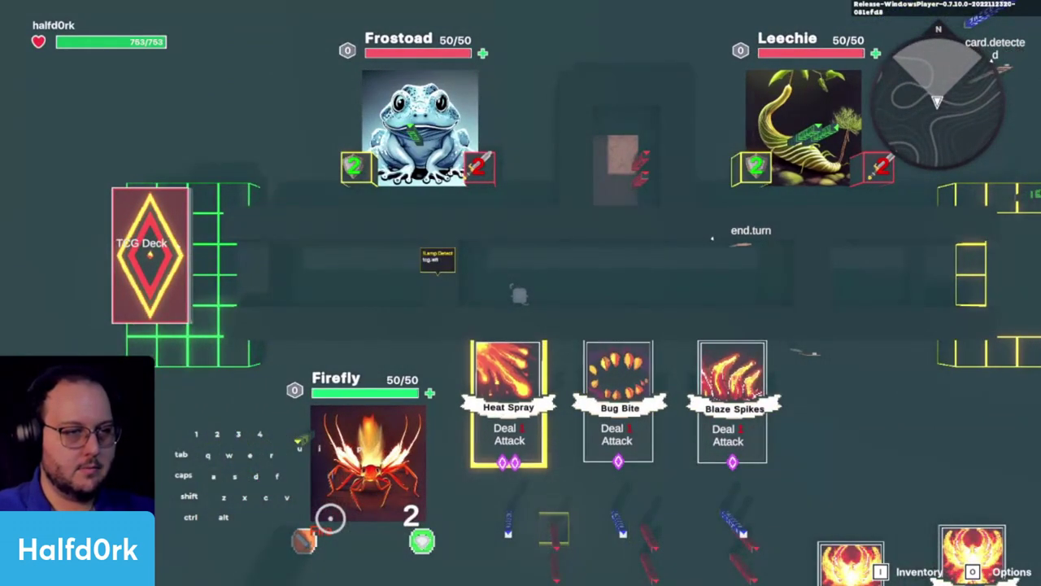
pyautogui.press('d')
pyautogui.press('a')
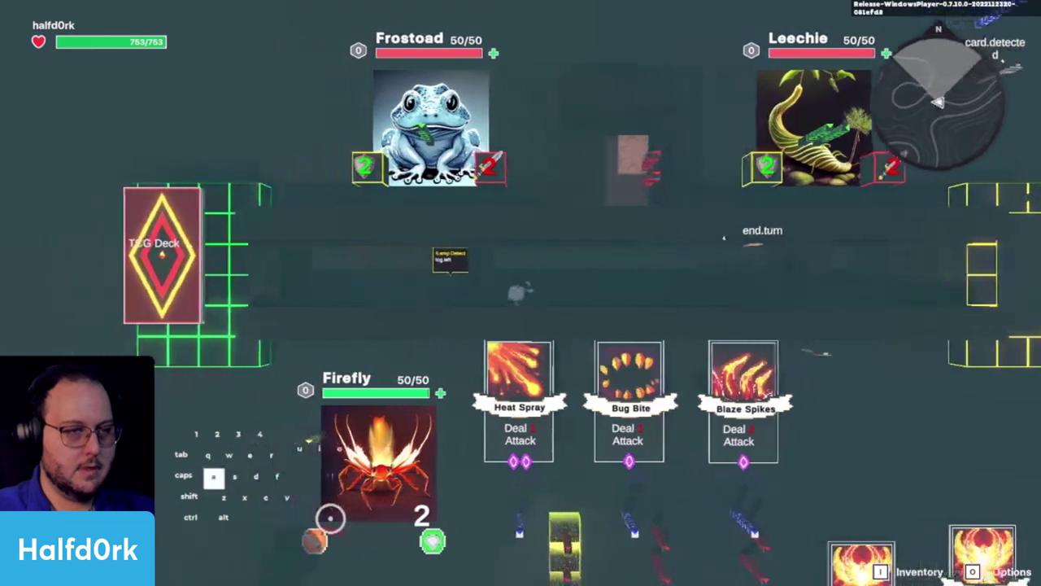
pyautogui.press('w')
pyautogui.press('d')
pyautogui.press('a')
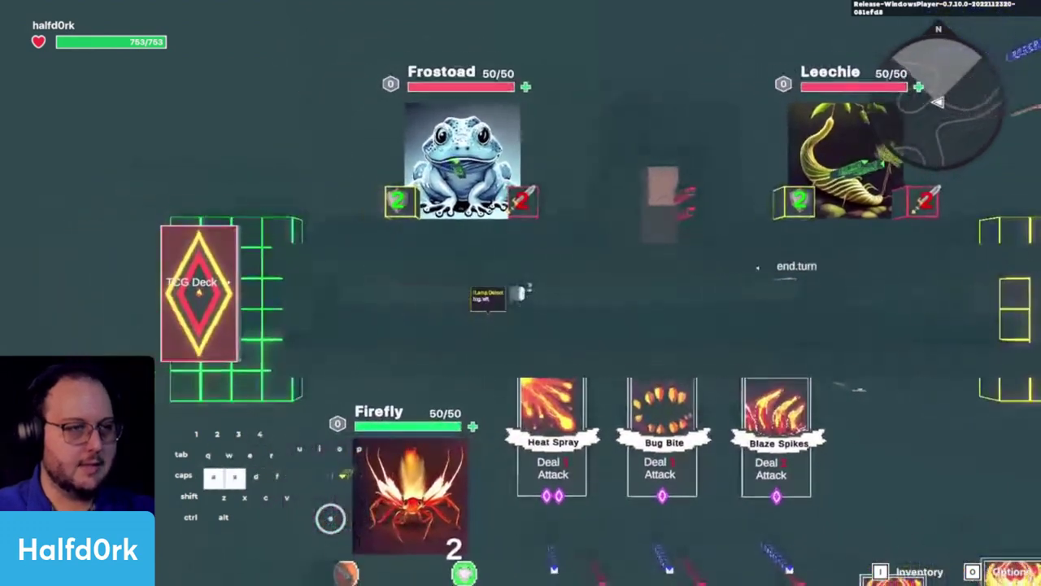
pyautogui.press('d')
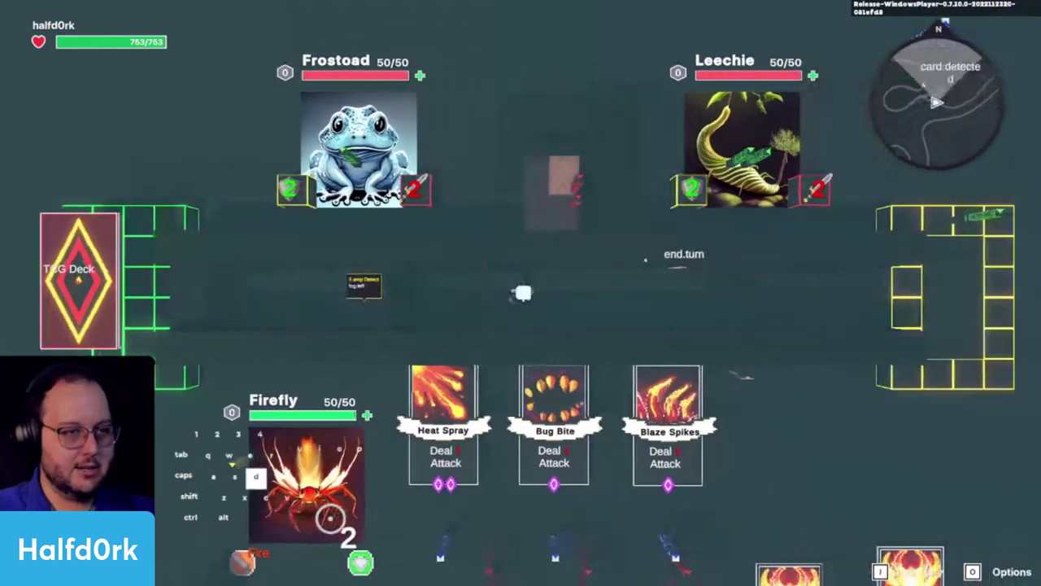
pyautogui.press('a')
pyautogui.press('s')
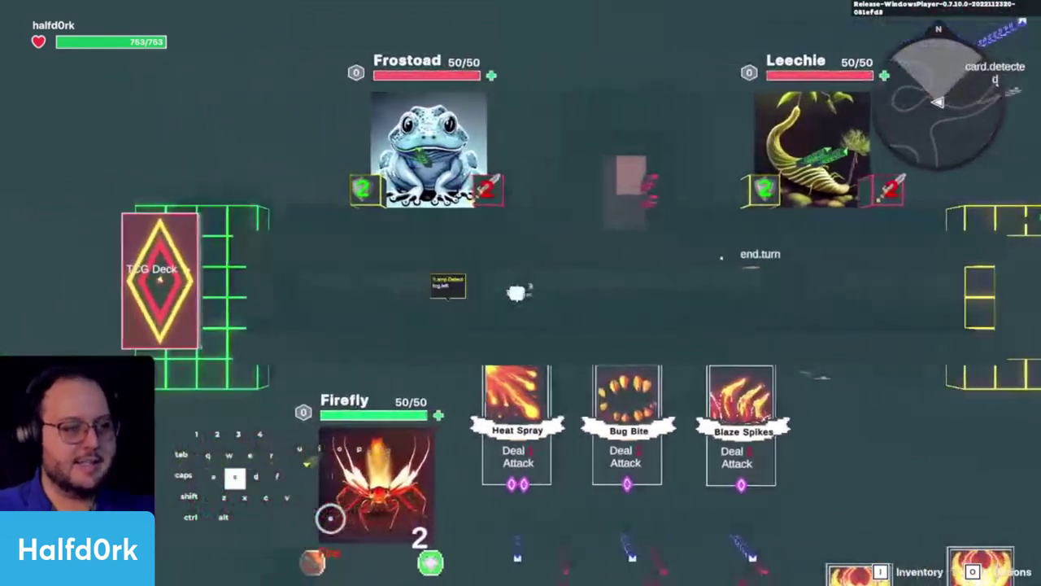
pyautogui.press('d')
pyautogui.press('a')
pyautogui.press('s')
pyautogui.press('d')
pyautogui.press('d')
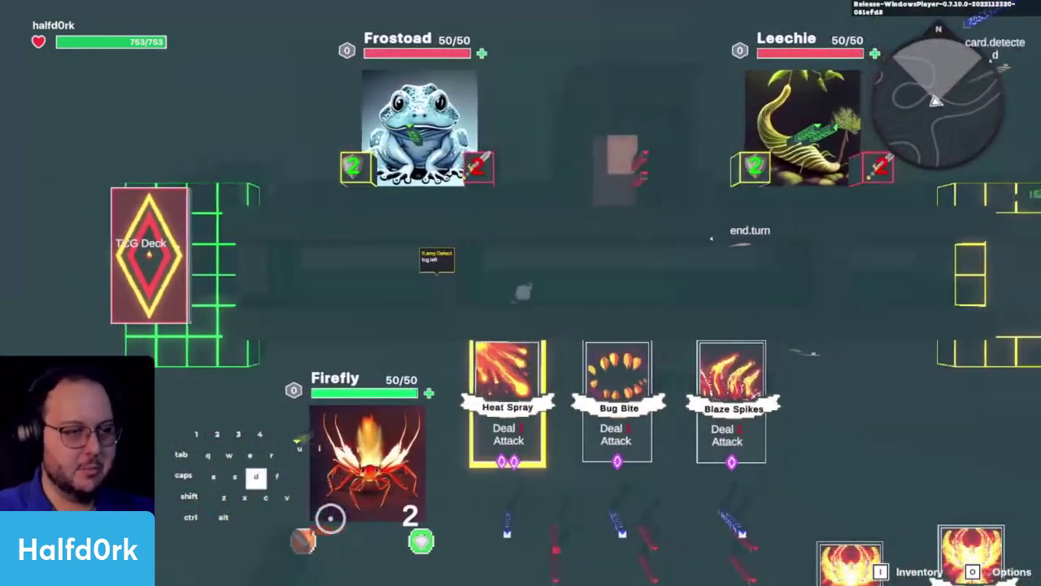
pyautogui.press('w')
pyautogui.press('a')
pyautogui.press('d')
pyautogui.press('a')
pyautogui.press('s')
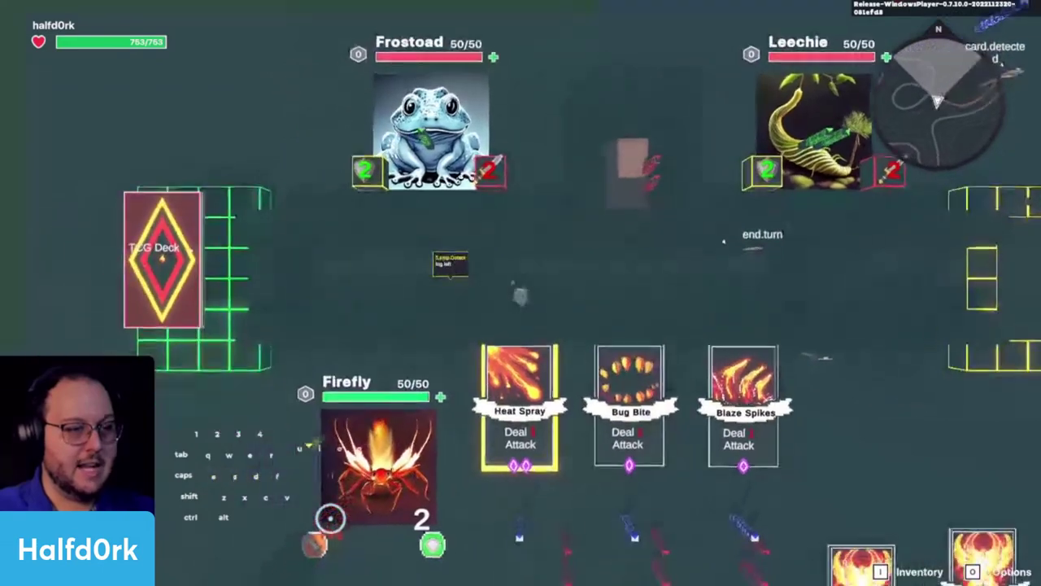
pyautogui.press('s')
pyautogui.press('d')
pyautogui.press('w')
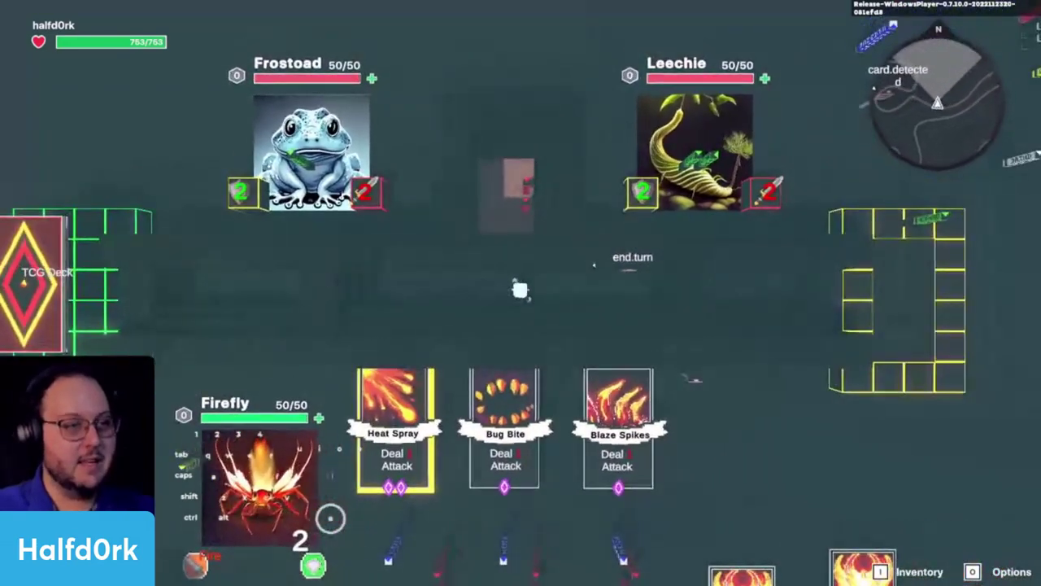
pyautogui.press('a')
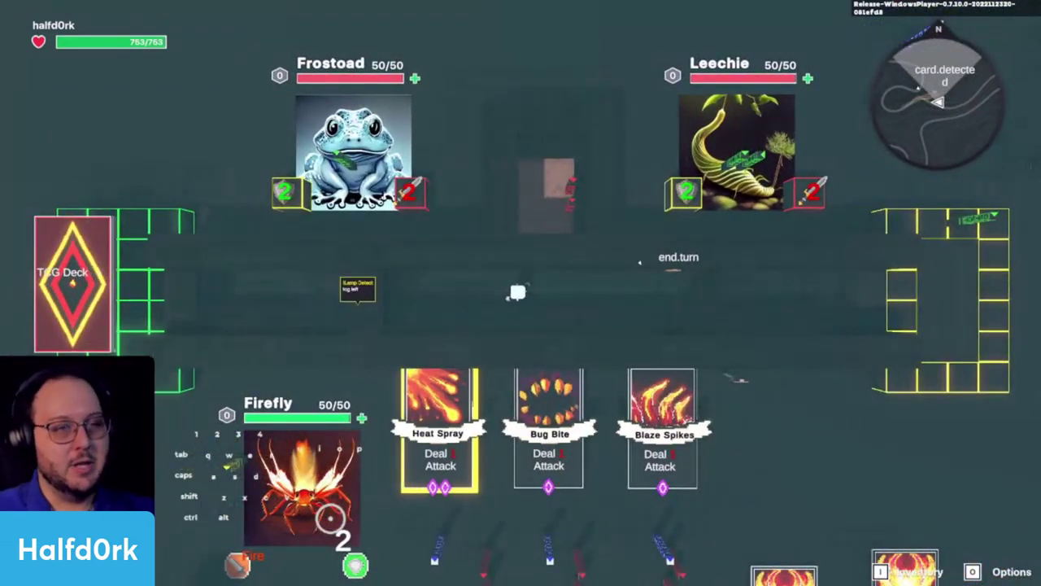
pyautogui.press('a')
pyautogui.press('w')
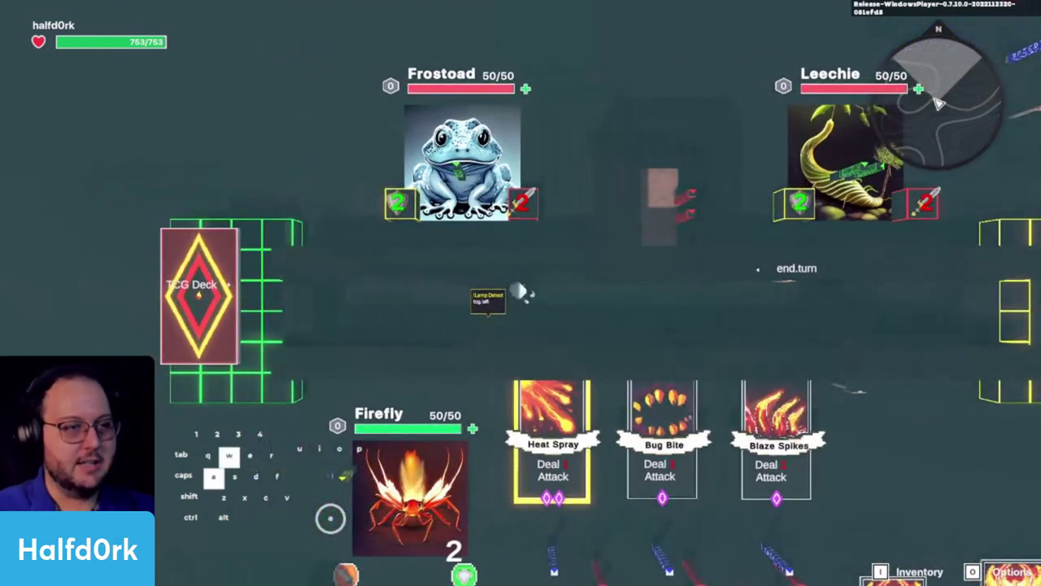
pyautogui.press('d')
pyautogui.press('s')
pyautogui.press('a')
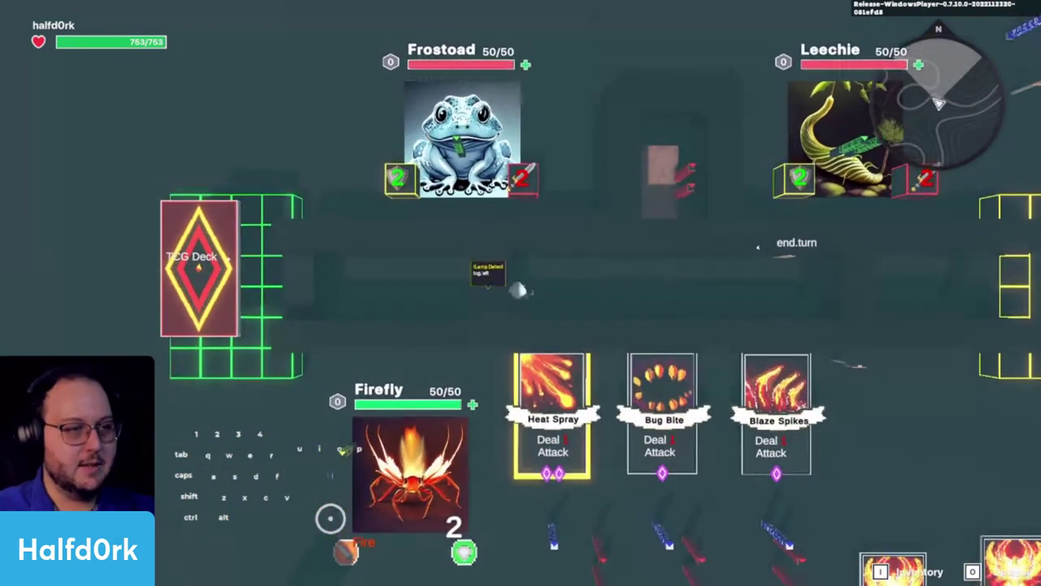
pyautogui.press('w')
pyautogui.press('d')
pyautogui.hotkey('ctrl', 'p')
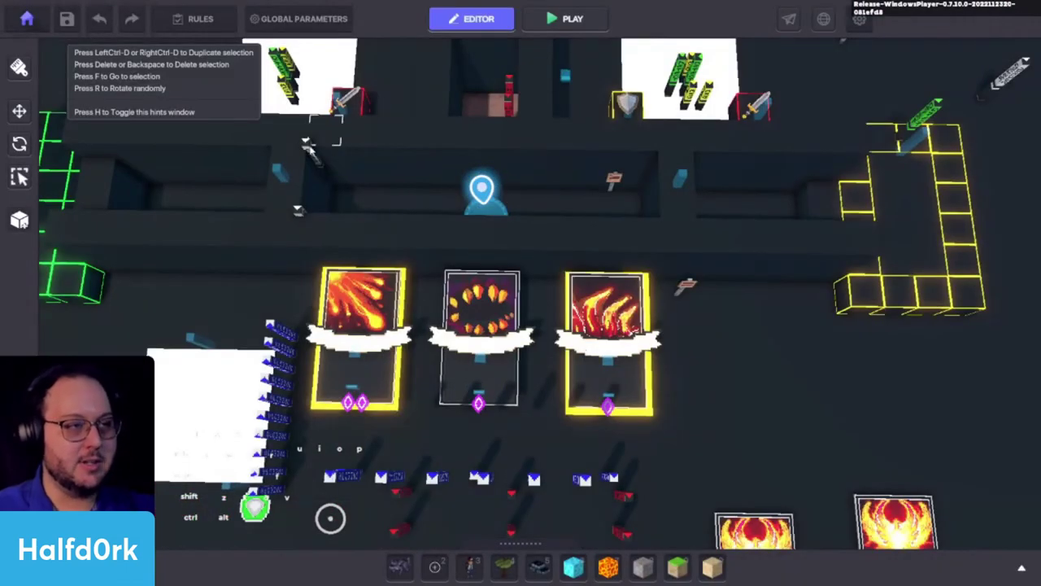
# Examine the TCG GAME Asker entity near the Frostoad board area and its question about using the selected card.
pyautogui.click(308, 146)
pyautogui.press('f')
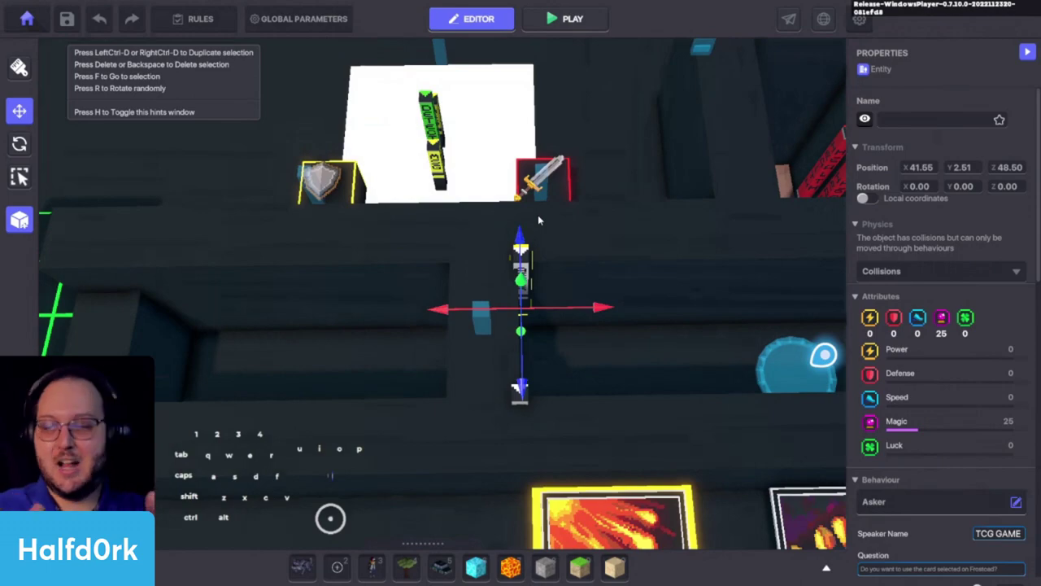
pyautogui.scroll(-3, 537, 220)
pyautogui.press('w')
pyautogui.moveTo(538, 220); pyautogui.dragTo(592, 330, button='right')
pyautogui.press('s')
pyautogui.press('d')
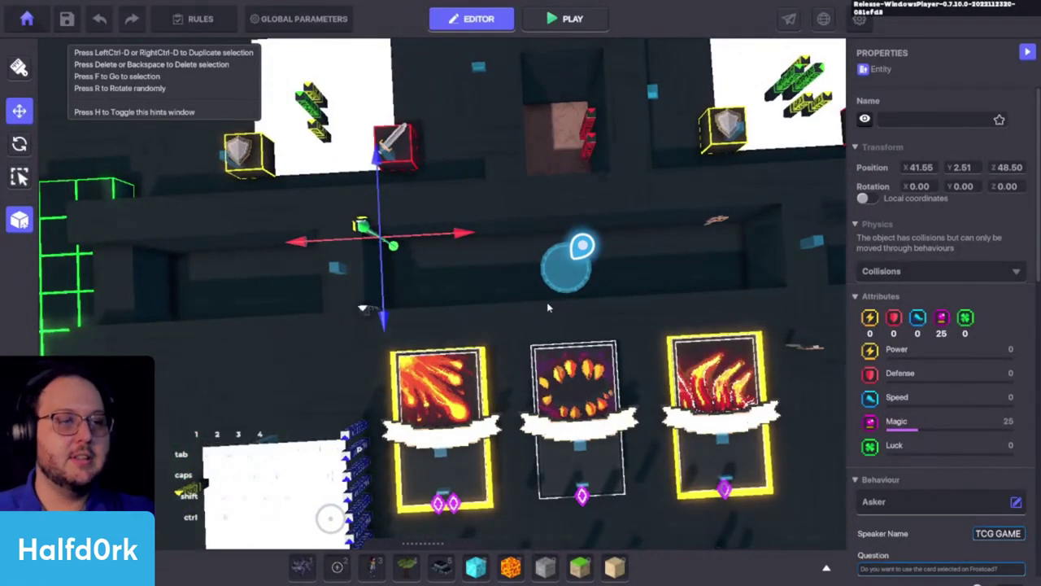
pyautogui.scroll(-3, 541, 296)
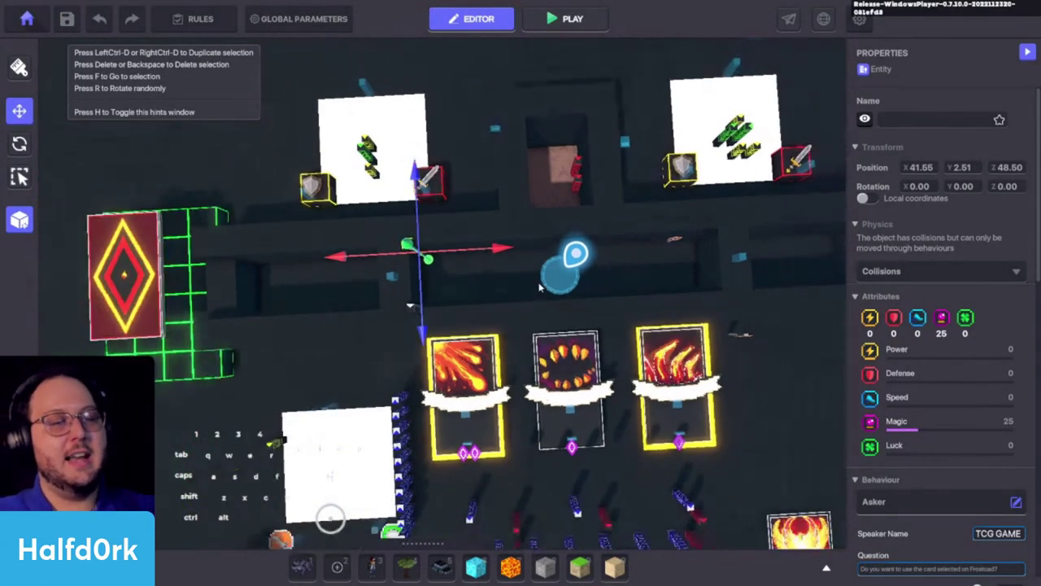
pyautogui.click(390, 160)
pyautogui.click(675, 117)
pyautogui.click(409, 246)
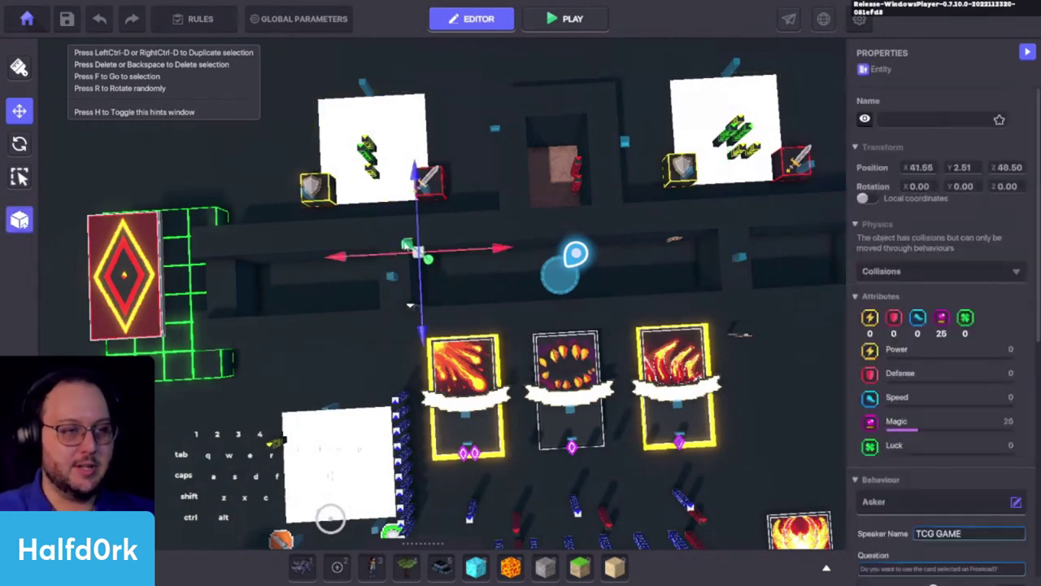
pyautogui.click(700, 237)
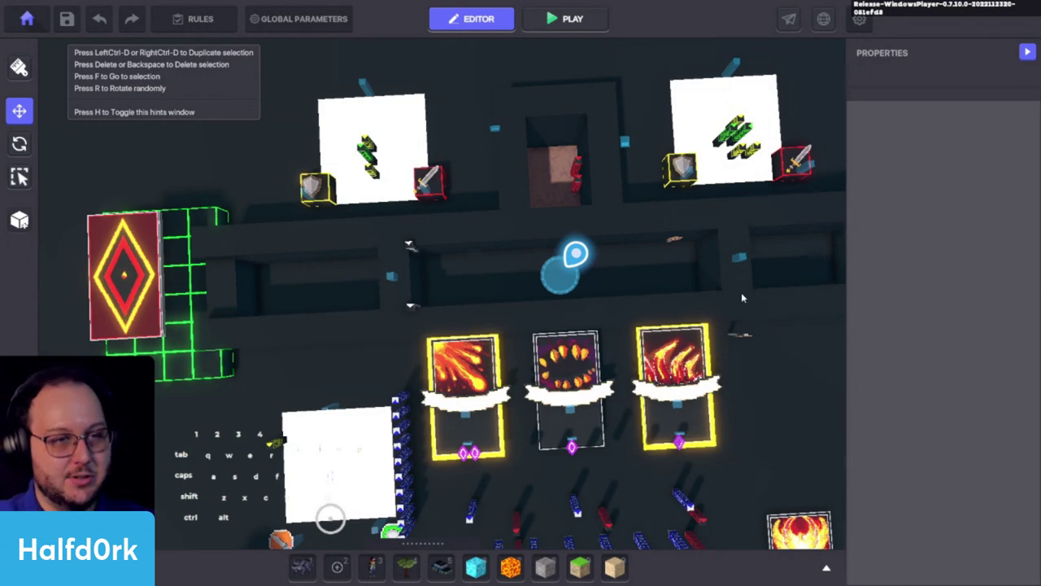
# Examine the health and Toggle Behaviour messages of the TCG_Blaze Spikes n1 card banner in a widened view of its properties.
pyautogui.scroll(2, 712, 256)
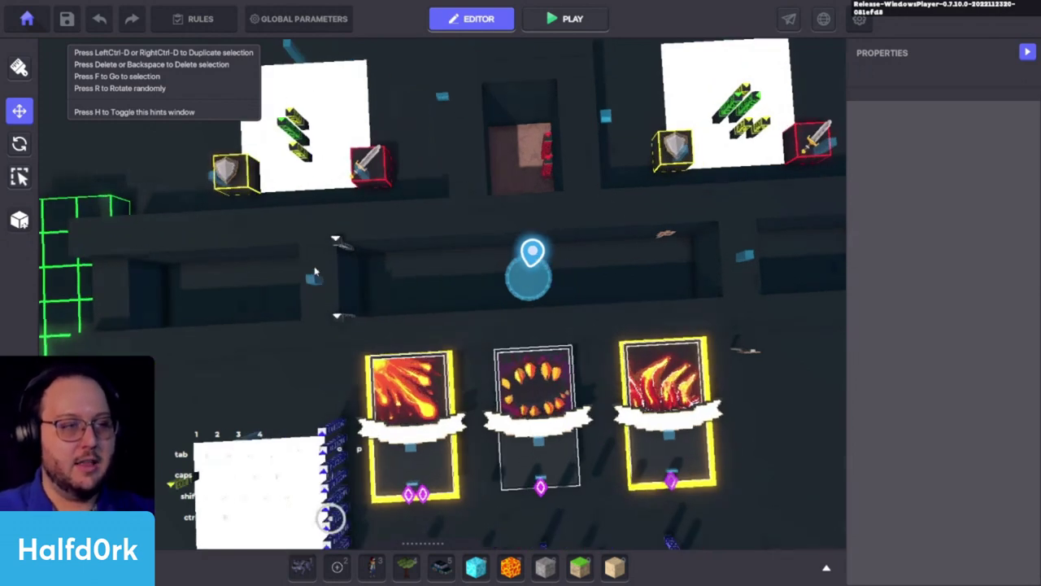
pyautogui.press('s')
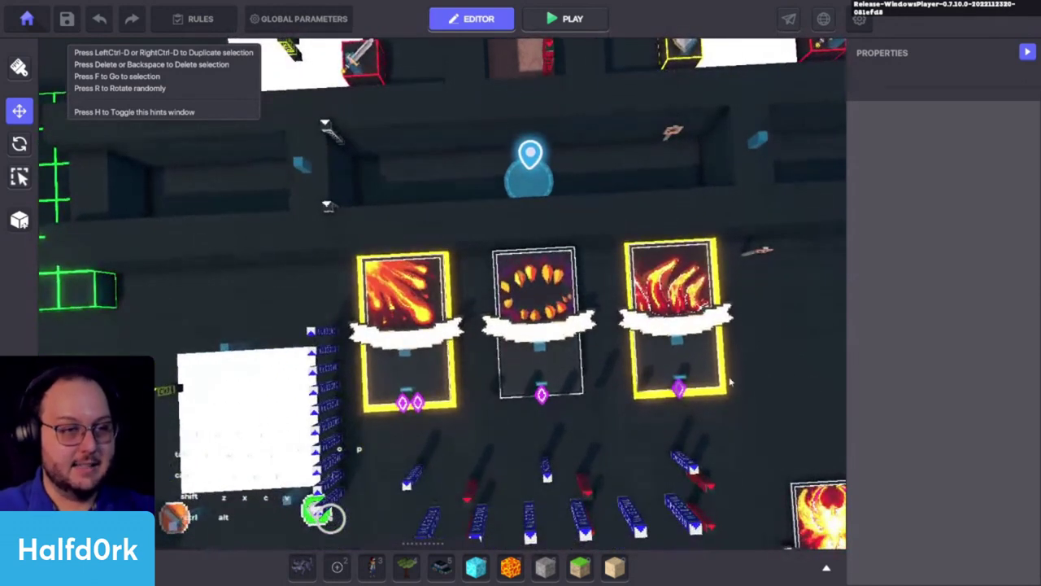
pyautogui.click(675, 332)
pyautogui.press('f')
pyautogui.scroll(2, 614, 287)
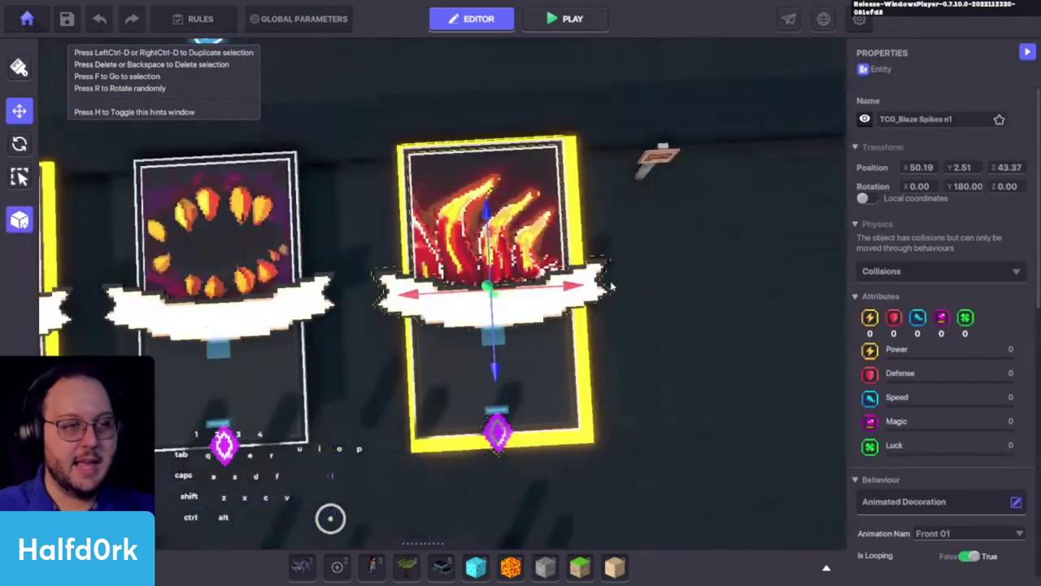
pyautogui.keyDown('alt'); pyautogui.moveTo(614, 285); pyautogui.dragTo(624, 246); pyautogui.keyUp('alt')
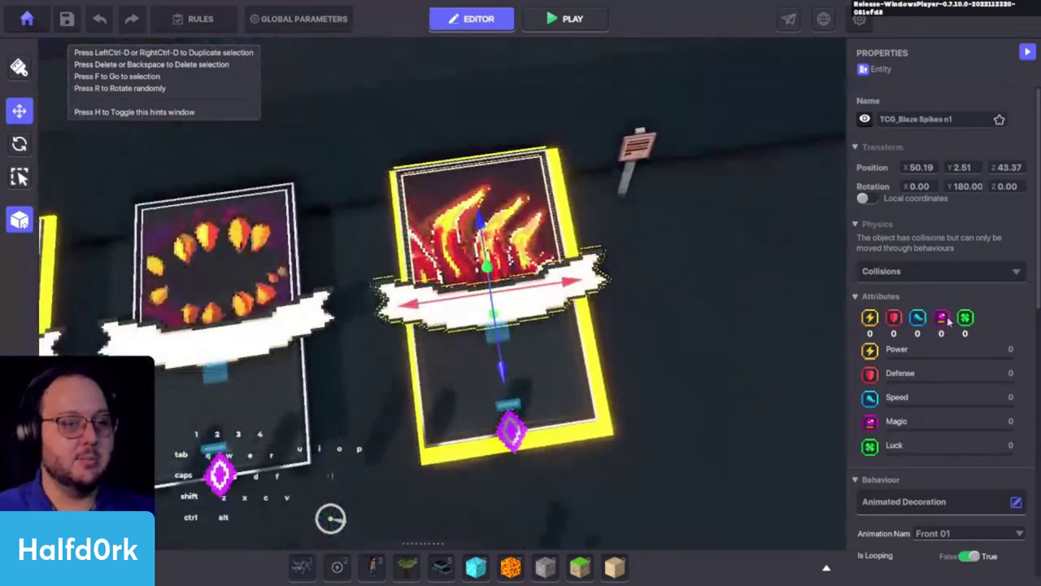
pyautogui.scroll(-3, 951, 324)
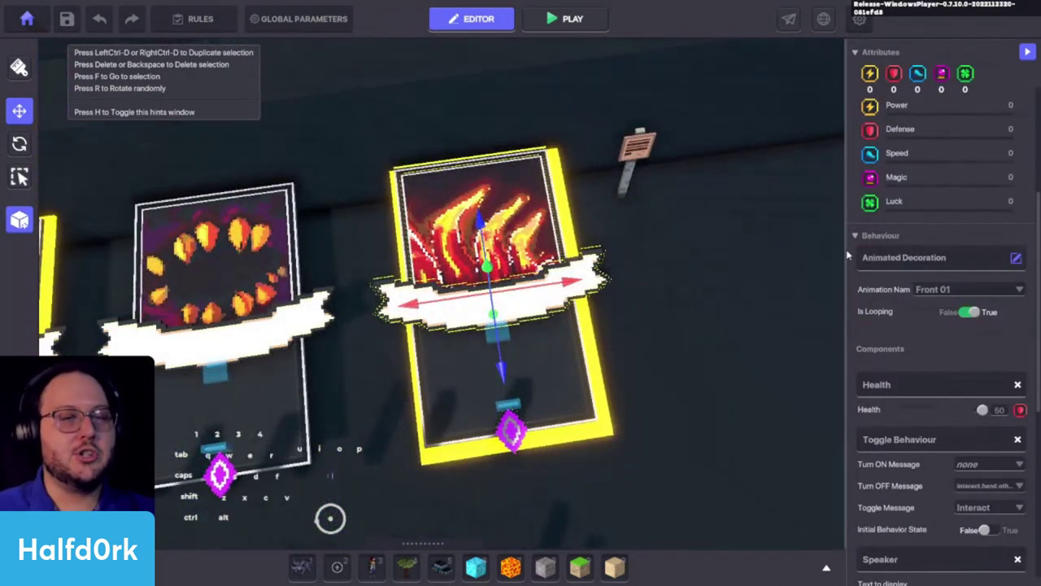
pyautogui.moveTo(846, 244); pyautogui.dragTo(590, 289)
pyautogui.scroll(-3, 662, 253)
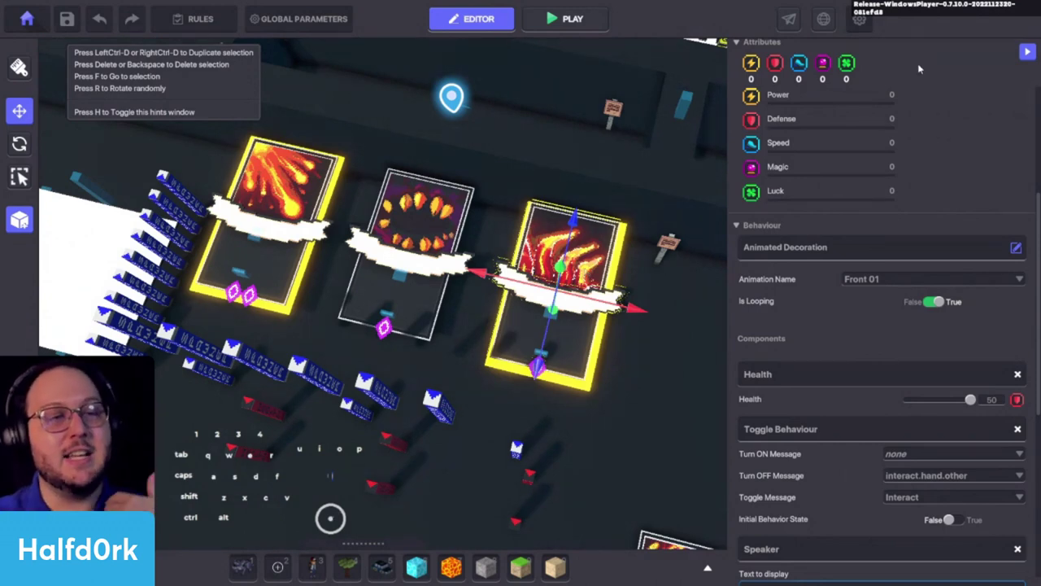
pyautogui.scroll(-3, 584, 293)
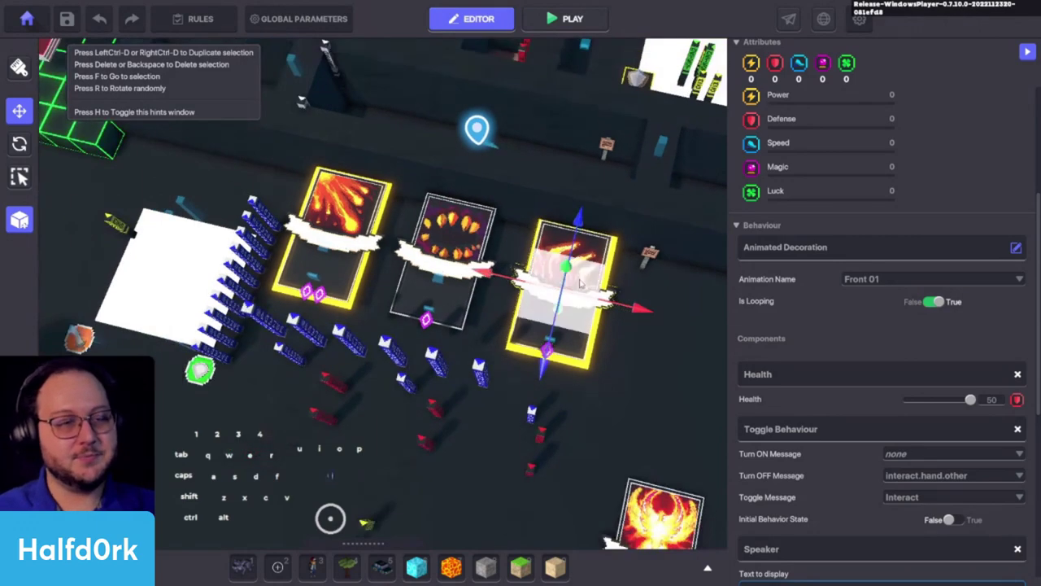
pyautogui.keyDown('alt'); pyautogui.moveTo(501, 149); pyautogui.dragTo(563, 262); pyautogui.keyUp('alt')
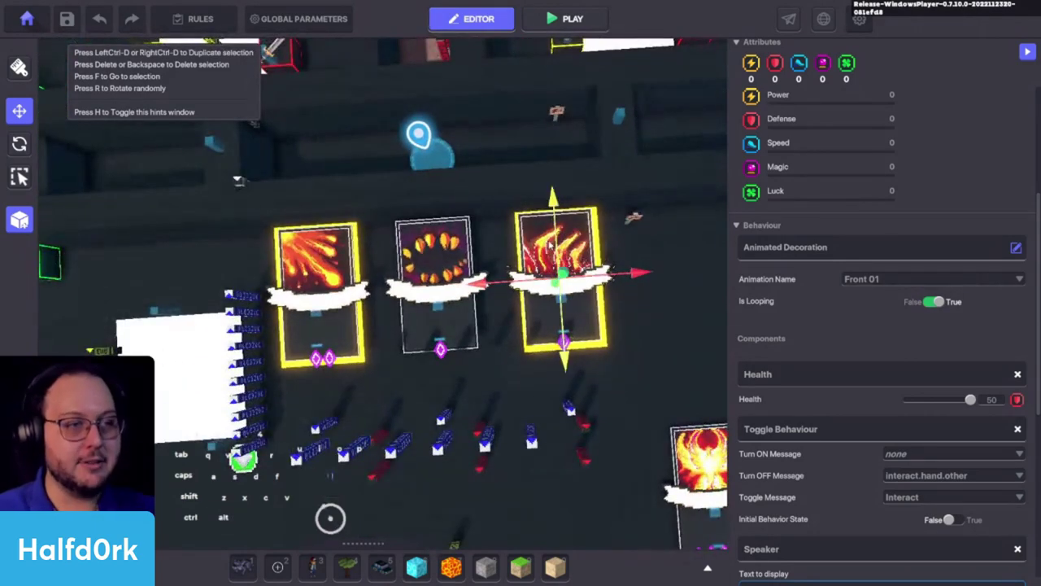
pyautogui.scroll(4, 563, 262)
pyautogui.scroll(-2, 573, 268)
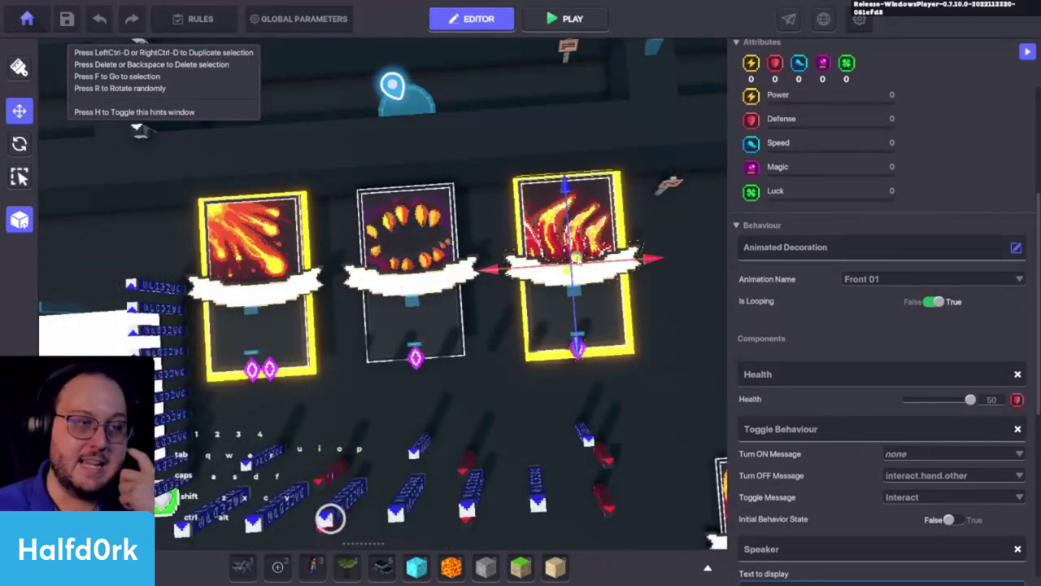
pyautogui.scroll(-2, 577, 260)
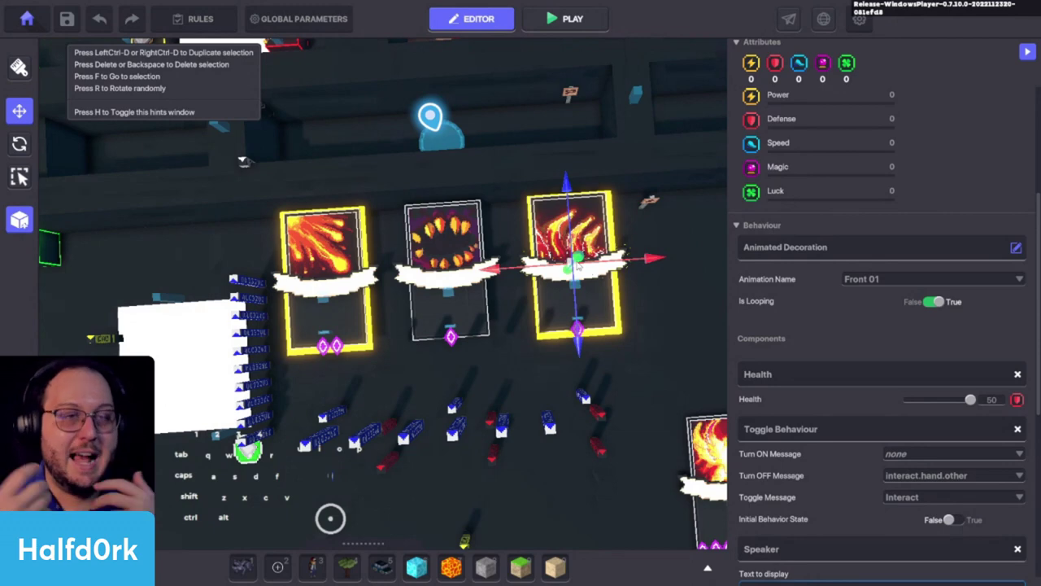
pyautogui.press('a')
pyautogui.press('w')
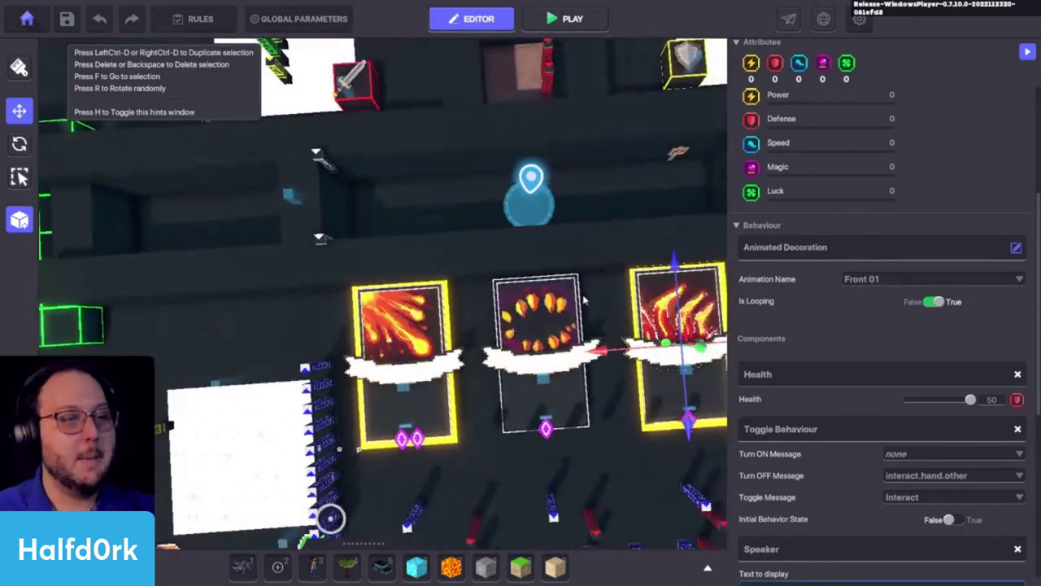
pyautogui.press('d')
pyautogui.press('w')
pyautogui.press('s')
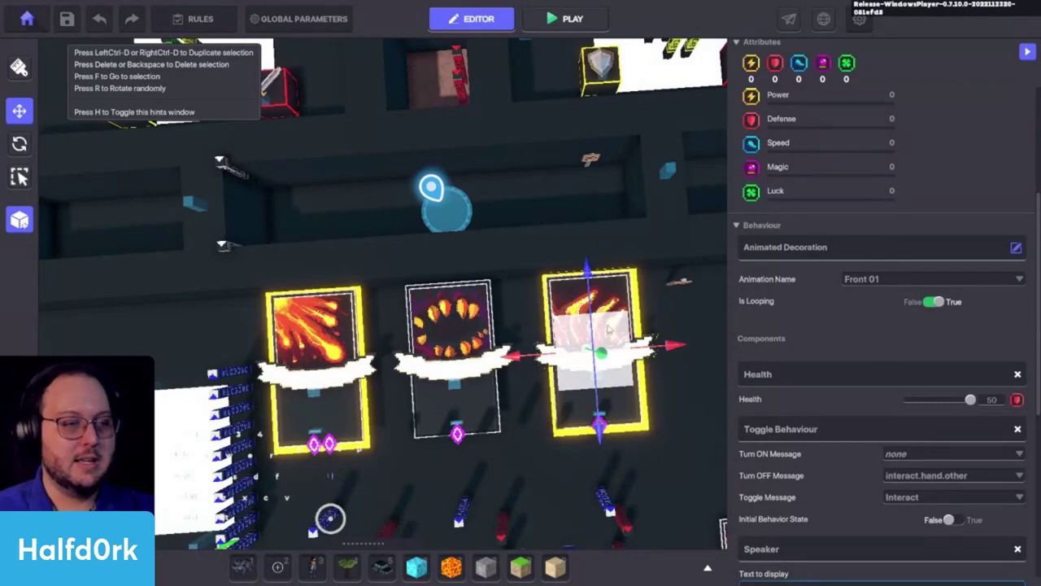
# Delete the yellow glow plate beneath the Heat Spray card.
pyautogui.press('a')
pyautogui.click(263, 470)
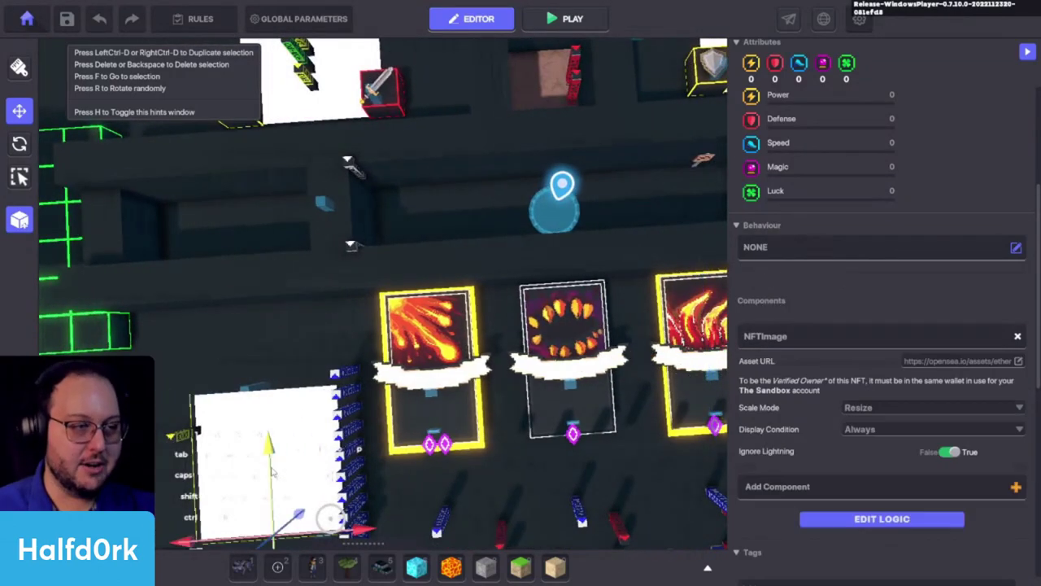
pyautogui.press('f')
pyautogui.keyDown('alt'); pyautogui.moveTo(491, 391); pyautogui.dragTo(561, 370); pyautogui.keyUp('alt')
pyautogui.keyDown('alt'); pyautogui.moveTo(610, 285); pyautogui.dragTo(498, 102); pyautogui.keyUp('alt')
pyautogui.hotkey('shift', 'w')
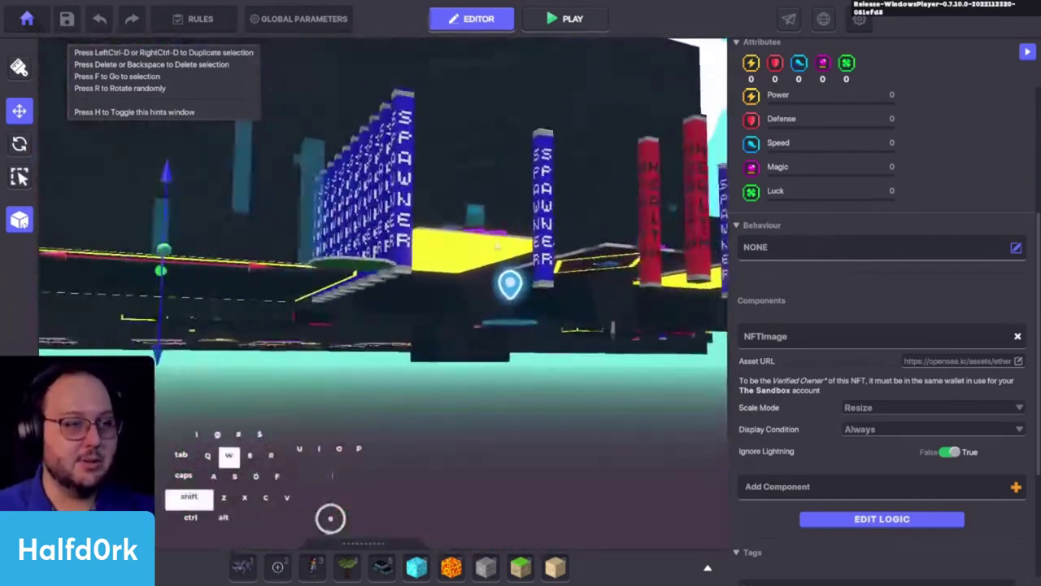
pyautogui.click(420, 256)
pyautogui.press('Delete')
pyautogui.hotkey('shift', 'd')
pyautogui.hotkey('shift', 'w')
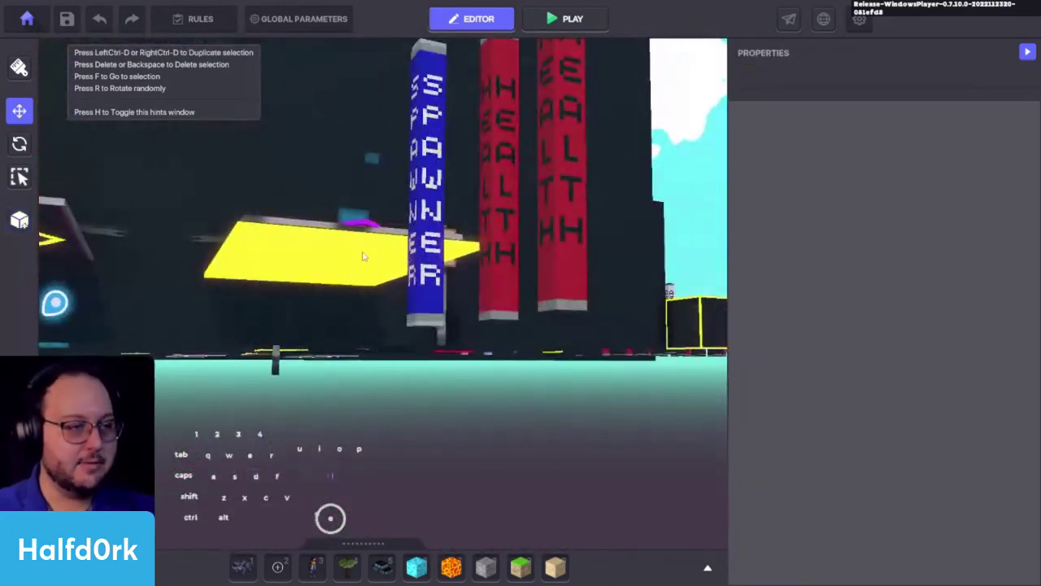
# Delete the remaining yellow glow plate under the hand cards.
pyautogui.click(364, 253)
pyautogui.press('Delete')
pyautogui.keyDown('alt'); pyautogui.moveTo(365, 253); pyautogui.dragTo(523, 325); pyautogui.keyUp('alt')
pyautogui.hotkey('shift', 'w')
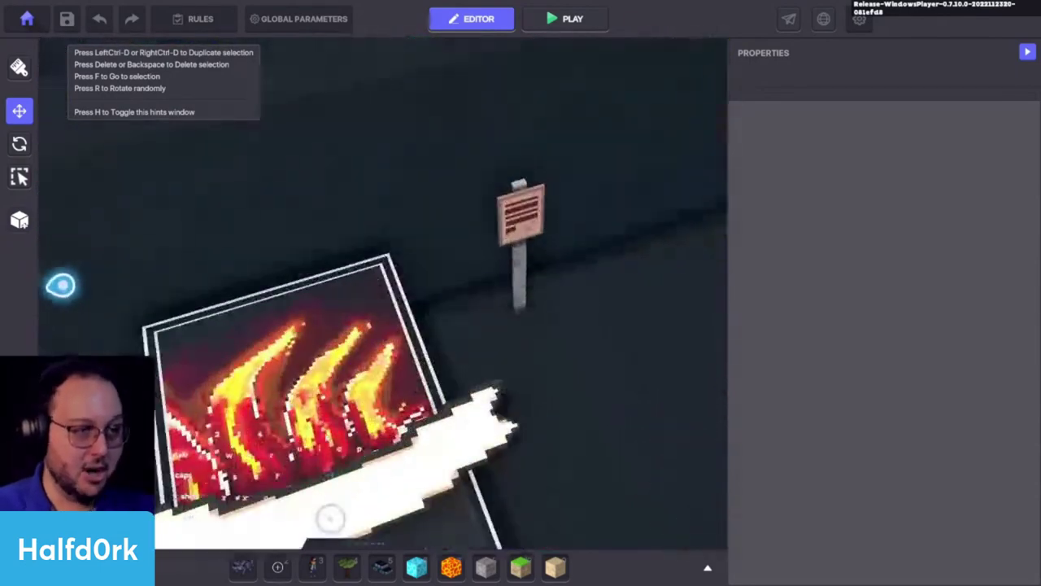
# Select and examine the TCG GAME Asker post that asks about using the selected card on Firefly.
pyautogui.press('a')
pyautogui.hotkey('shift', 'a')
pyautogui.hotkey('shift', 's')
pyautogui.press('c')
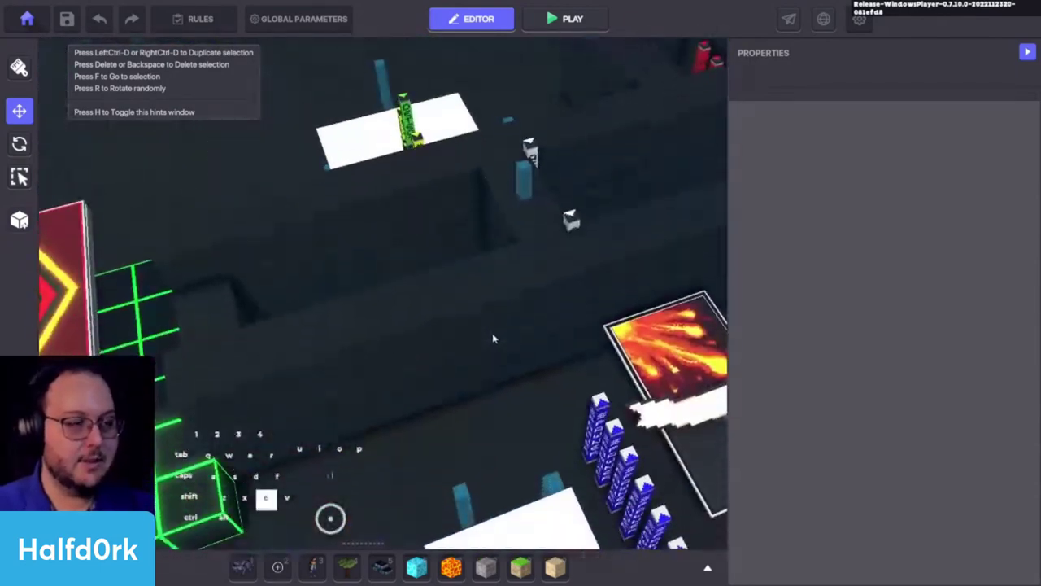
pyautogui.keyDown('alt'); pyautogui.moveTo(492, 335); pyautogui.dragTo(472, 392); pyautogui.keyUp('alt')
pyautogui.hotkey('shift', 's')
pyautogui.press('d')
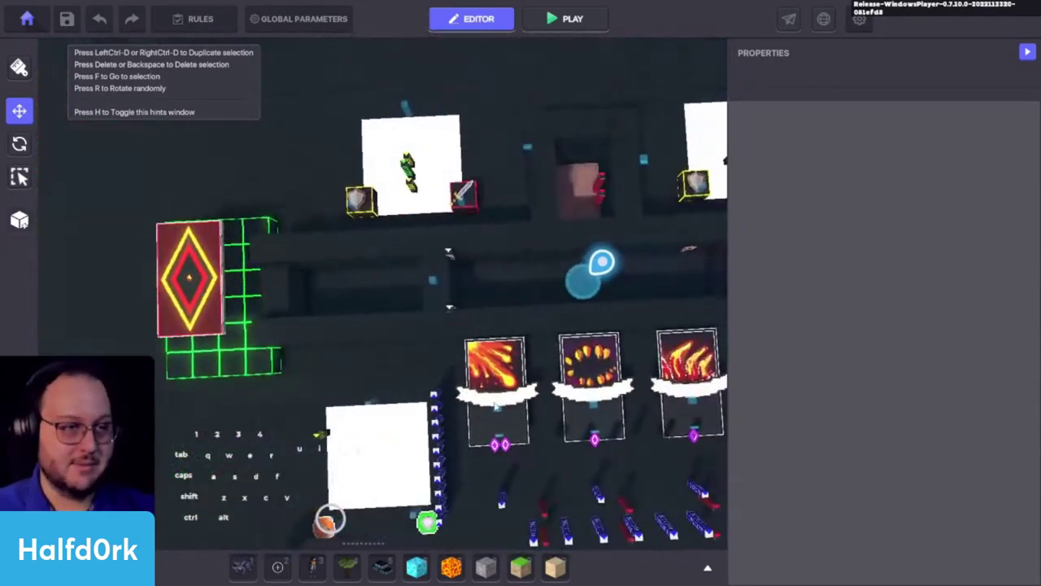
pyautogui.press('Tab')
pyautogui.press('Tab')
pyautogui.click(456, 309)
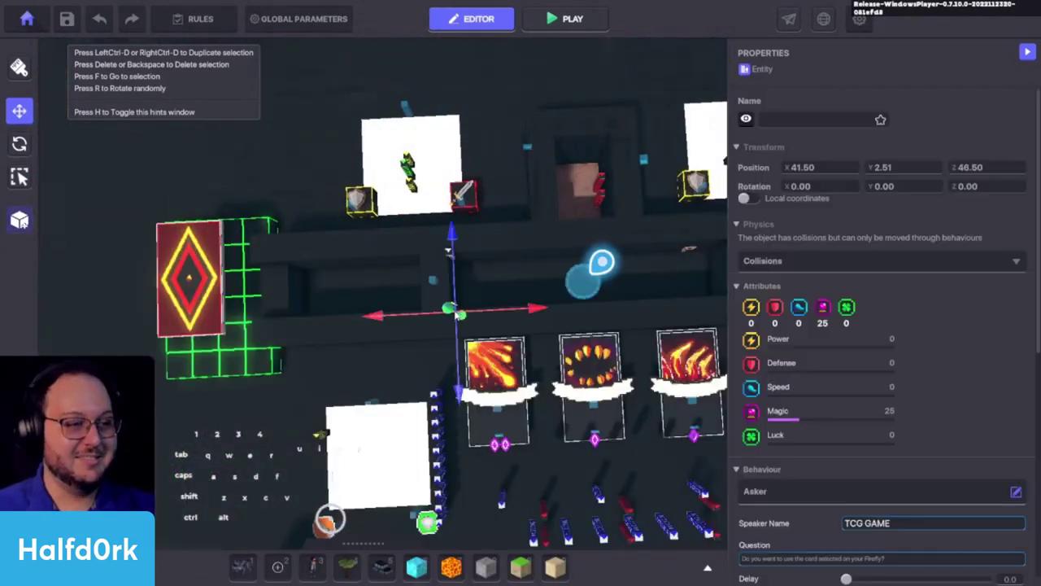
pyautogui.press('f')
# Rotate the Asker post for the Frostoad question about its vertical axis to 327.87.
pyautogui.press('w')
pyautogui.keyDown('alt'); pyautogui.moveTo(552, 340); pyautogui.dragTo(496, 272); pyautogui.keyUp('alt')
pyautogui.press('a')
pyautogui.press('space')
pyautogui.press('w')
pyautogui.moveTo(386, 214); pyautogui.dragTo(422, 204, button='right')
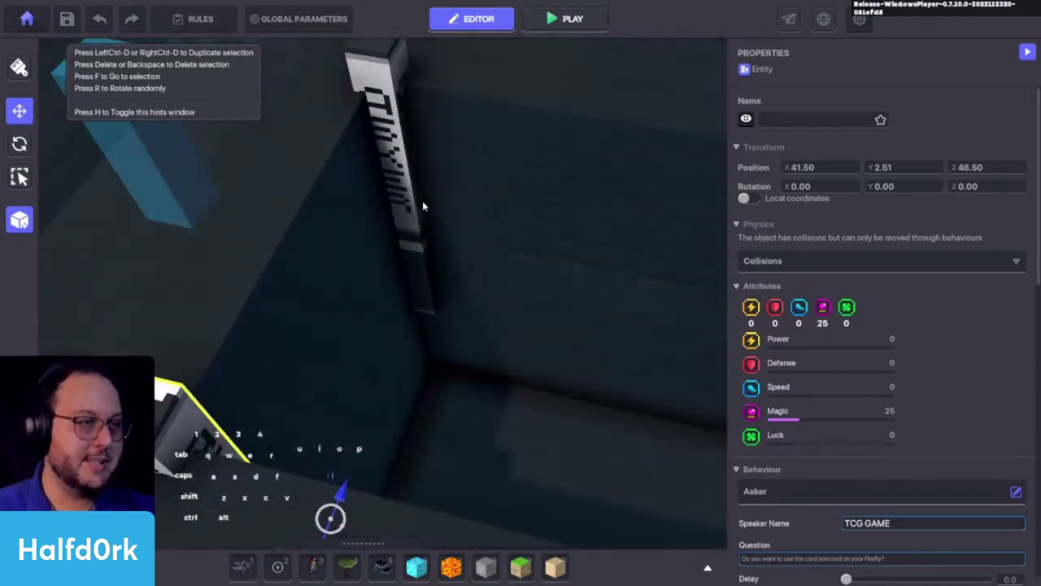
pyautogui.click(410, 191)
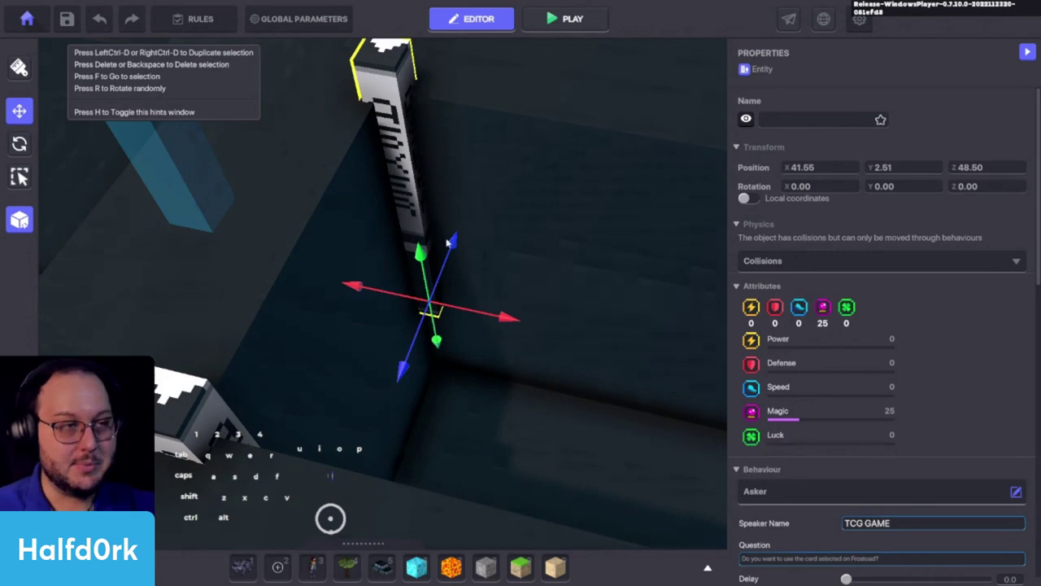
pyautogui.press('e')
pyautogui.moveTo(456, 366); pyautogui.dragTo(399, 230)
pyautogui.click(575, 341)
pyautogui.press('space')
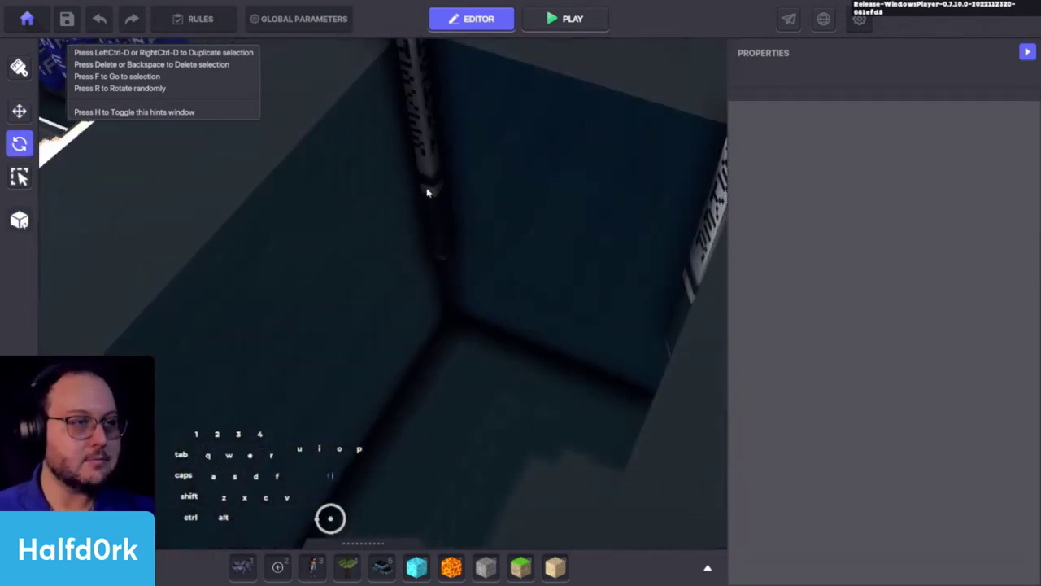
# Rotate the Asker post for the Firefly question about its vertical axis to 58.31.
pyautogui.click(447, 209)
pyautogui.press('space')
pyautogui.press('f')
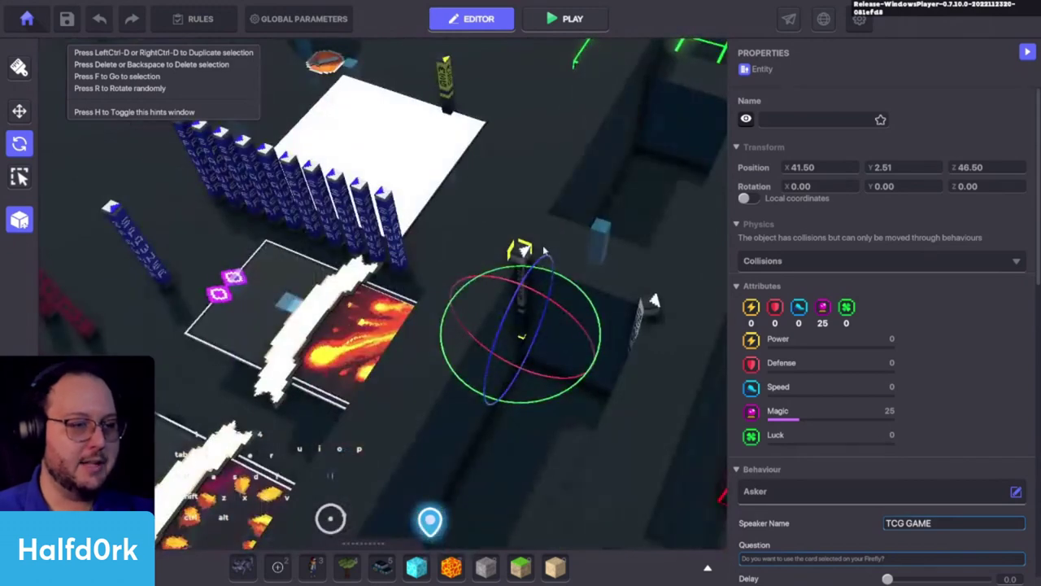
pyautogui.moveTo(546, 406); pyautogui.dragTo(400, 396)
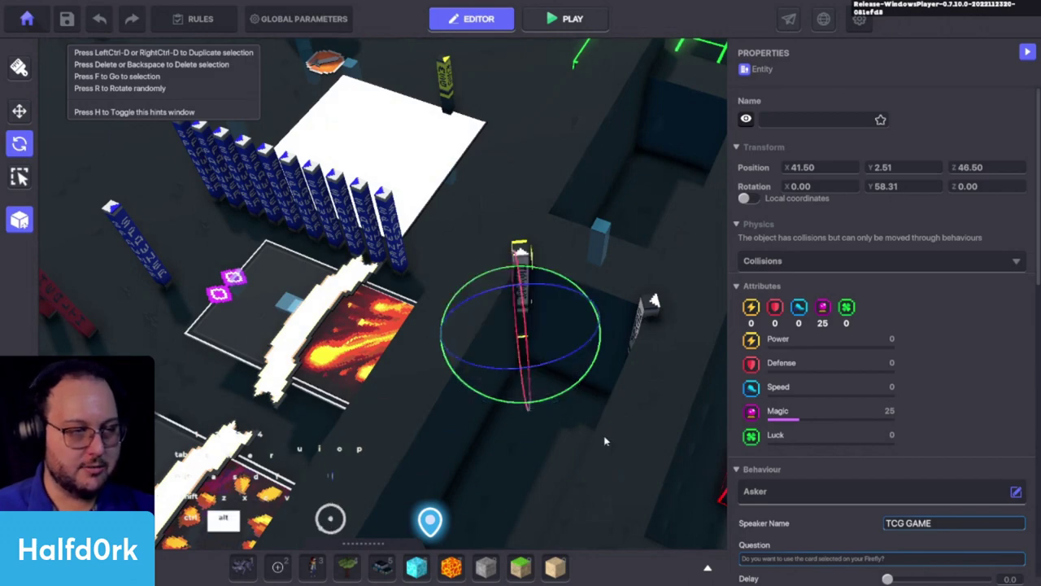
pyautogui.keyDown('alt'); pyautogui.moveTo(619, 386); pyautogui.dragTo(394, 318); pyautogui.keyUp('alt')
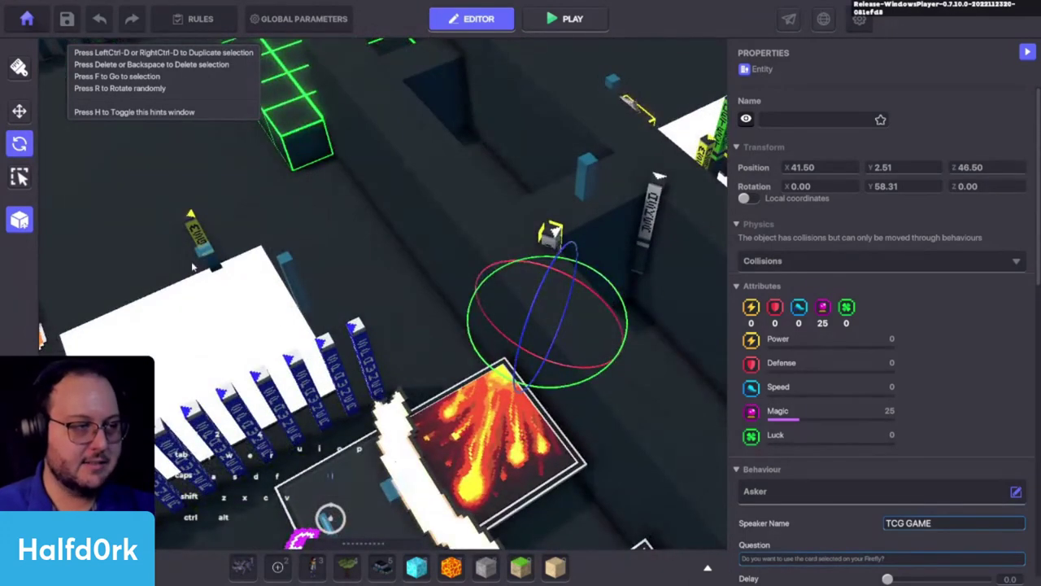
# Examine the Frostoad Asker post, the area around the hand cards and the nearby Lamp Detect entity.
pyautogui.press('d')
pyautogui.click(478, 193)
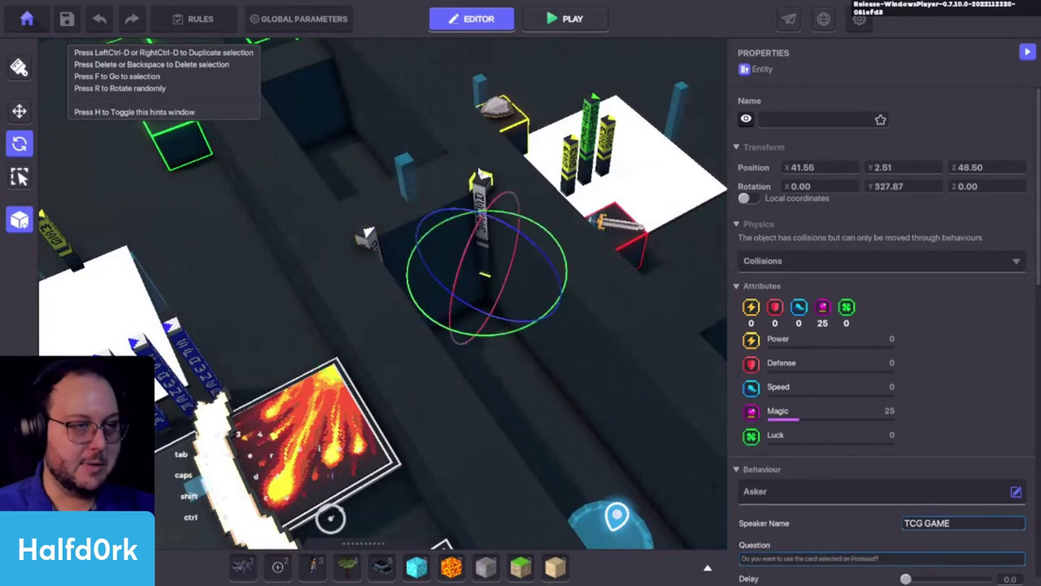
pyautogui.keyDown('alt'); pyautogui.moveTo(460, 244); pyautogui.dragTo(659, 434); pyautogui.keyUp('alt')
pyautogui.press('s')
pyautogui.press('d')
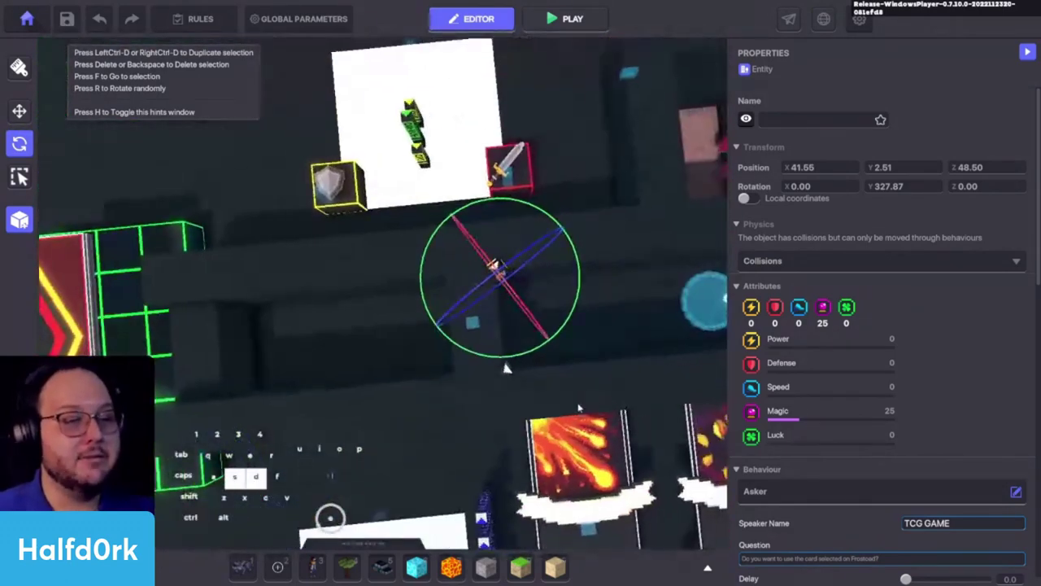
pyautogui.press('d')
pyautogui.press('s')
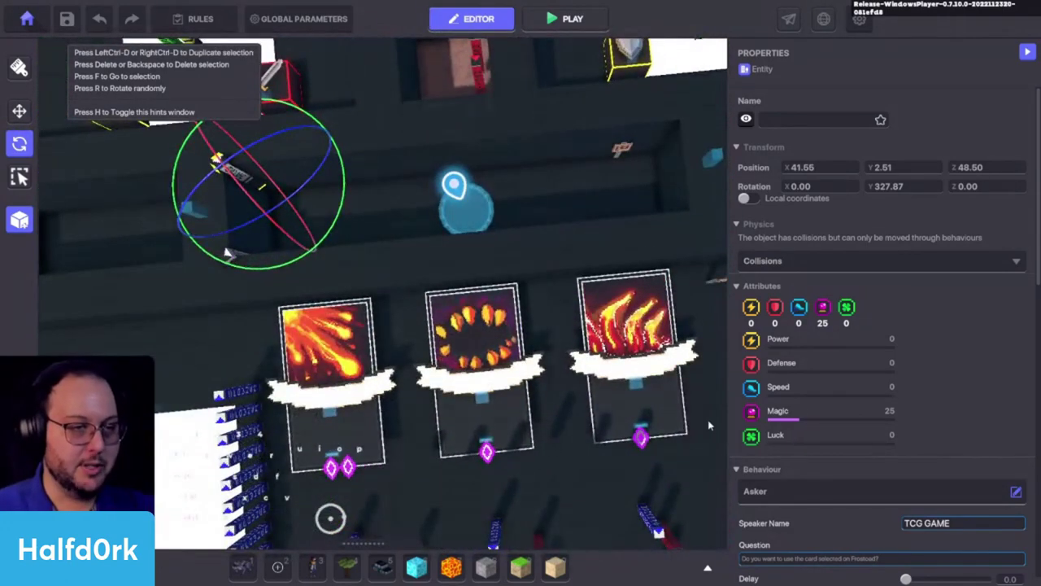
pyautogui.press('w')
pyautogui.press('a')
pyautogui.press('c')
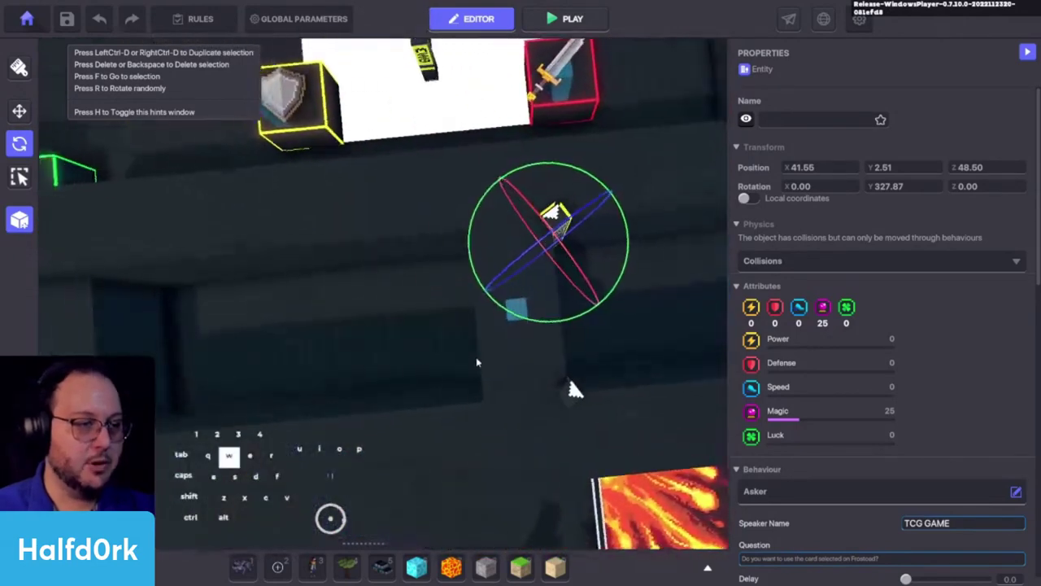
pyautogui.click(515, 308)
pyautogui.keyDown('alt'); pyautogui.moveTo(576, 390); pyautogui.dragTo(362, 297); pyautogui.keyUp('alt')
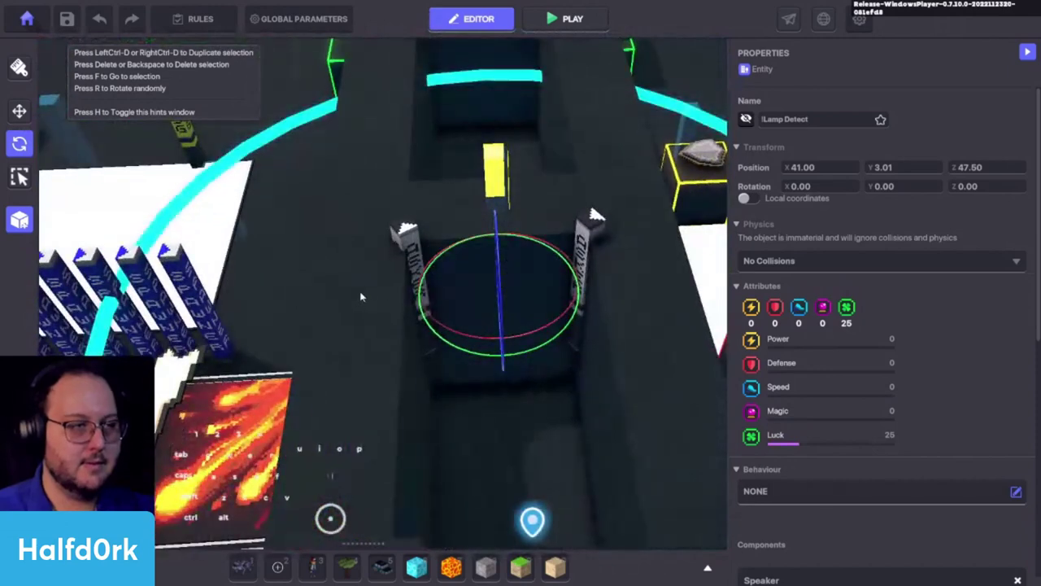
# Rotate the Firefly Asker post to Y 87.81 and move it beside Lamp Detect, to X 41.15, Z 47.13.
pyautogui.click(411, 248)
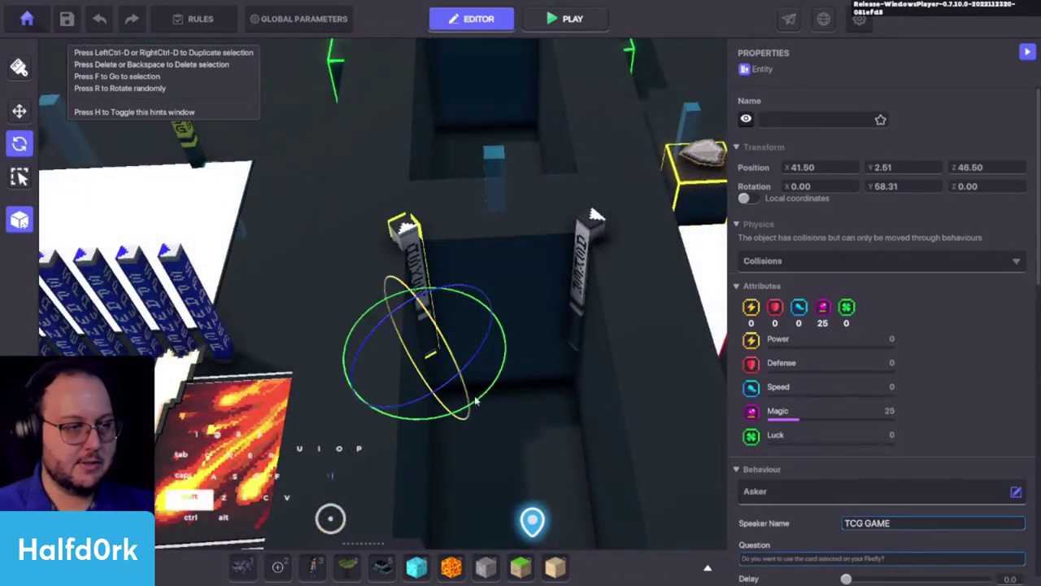
pyautogui.moveTo(424, 417)
pyautogui.mouseDown()
pyautogui.moveTo(426, 407)
pyautogui.moveTo(431, 433)
pyautogui.mouseUp()
pyautogui.press('w')
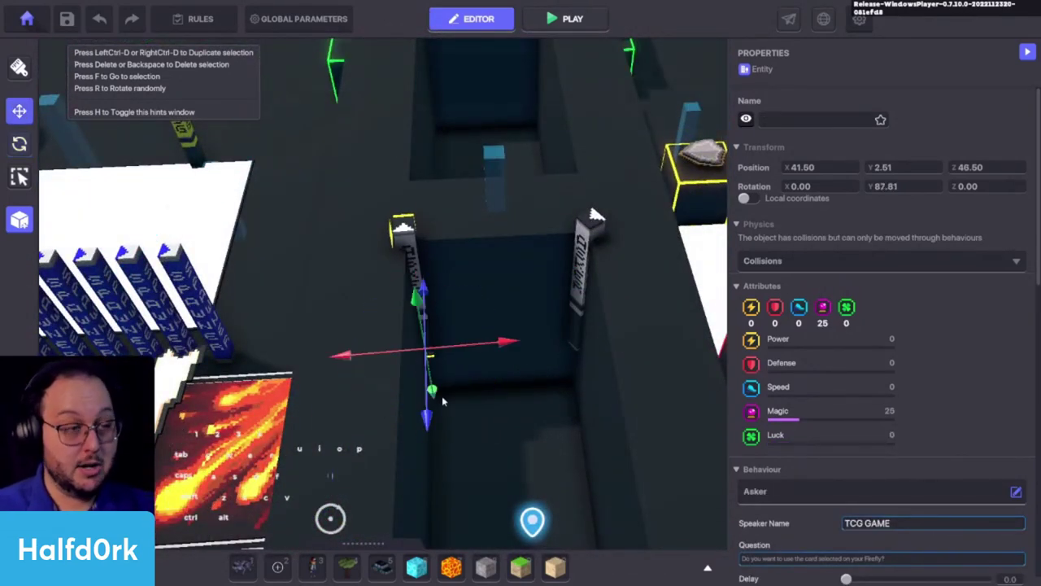
pyautogui.keyDown('shift'); pyautogui.moveTo(447, 369); pyautogui.dragTo(491, 344); pyautogui.keyUp('shift')
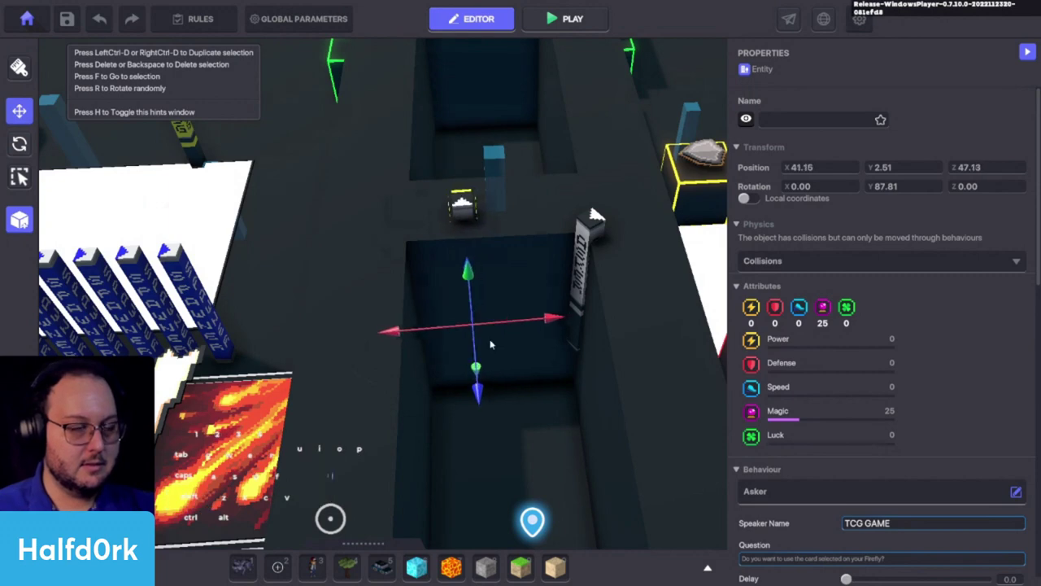
# Rotate the Frostoad Asker post to Y 91.39 and move it next to the Firefly one, to X 41.14, Z 47.96.
pyautogui.click(594, 216)
pyautogui.press('e')
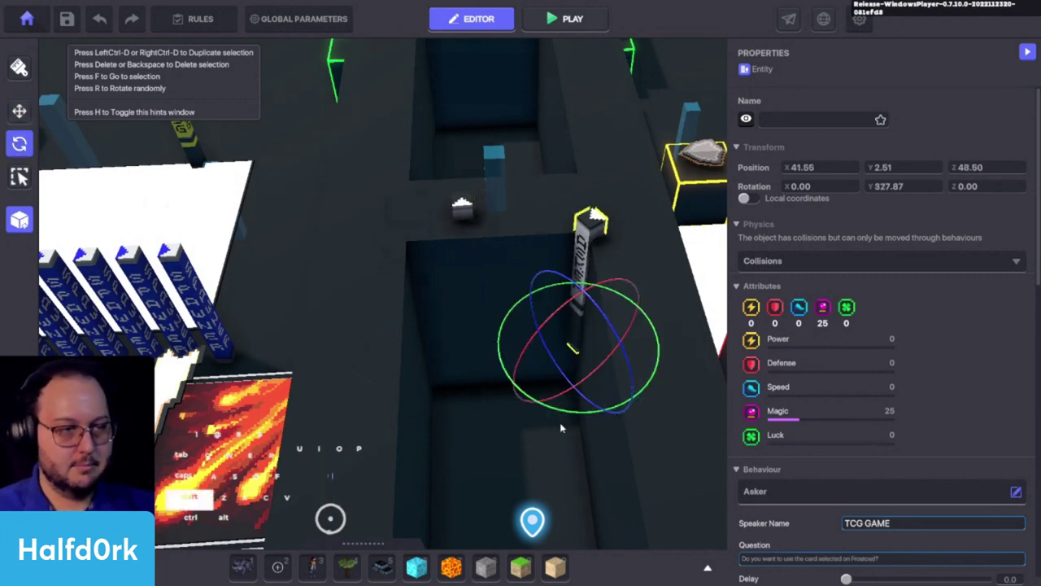
pyautogui.moveTo(630, 422); pyautogui.dragTo(284, 316)
pyautogui.press('w')
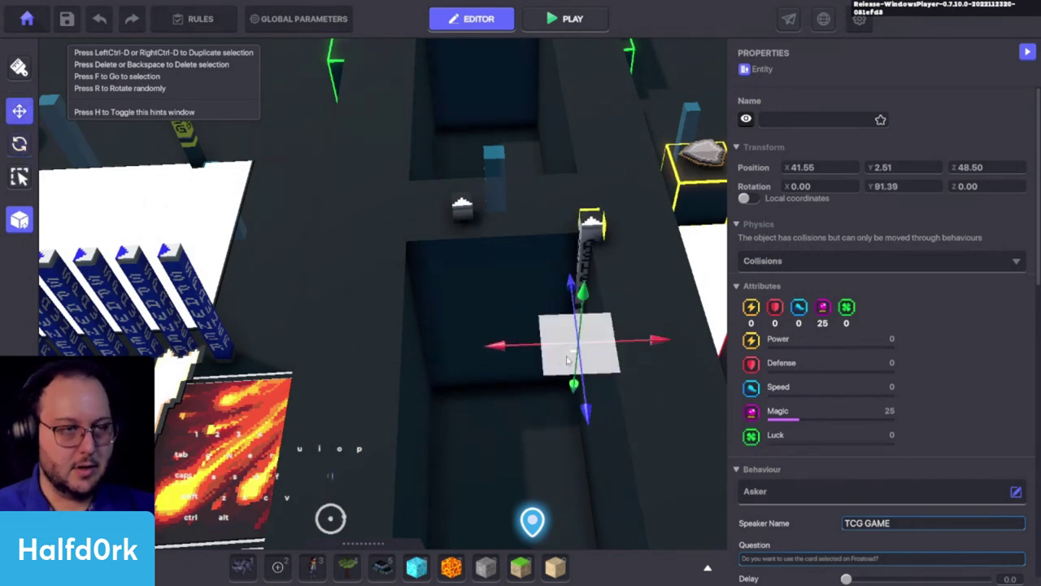
pyautogui.moveTo(608, 365); pyautogui.dragTo(563, 336)
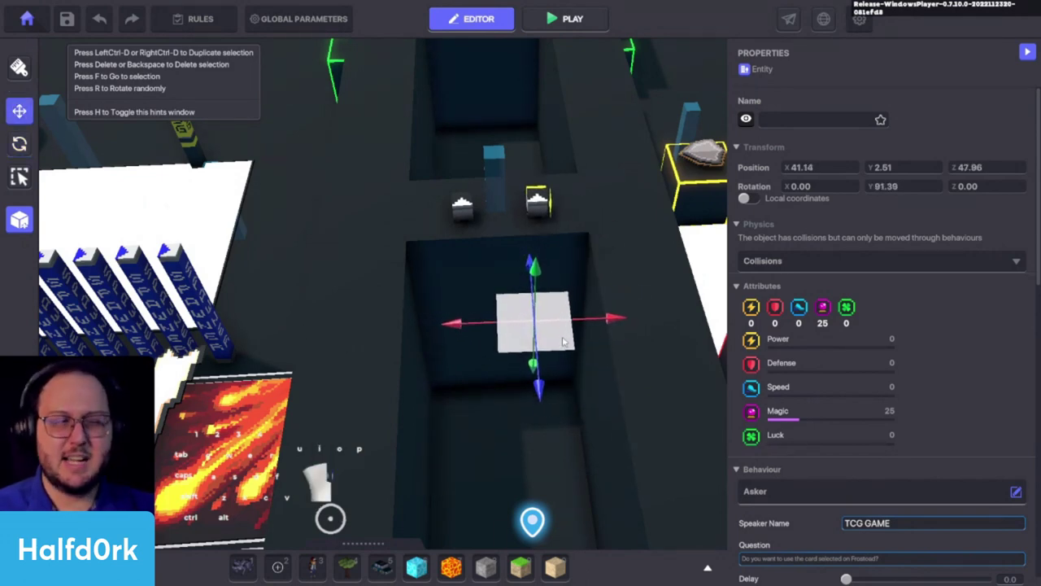
# Place both Asker posts close together at the edge of the pit, with the Firefly one at X 41.40, Z 47.36.
pyautogui.click(463, 210)
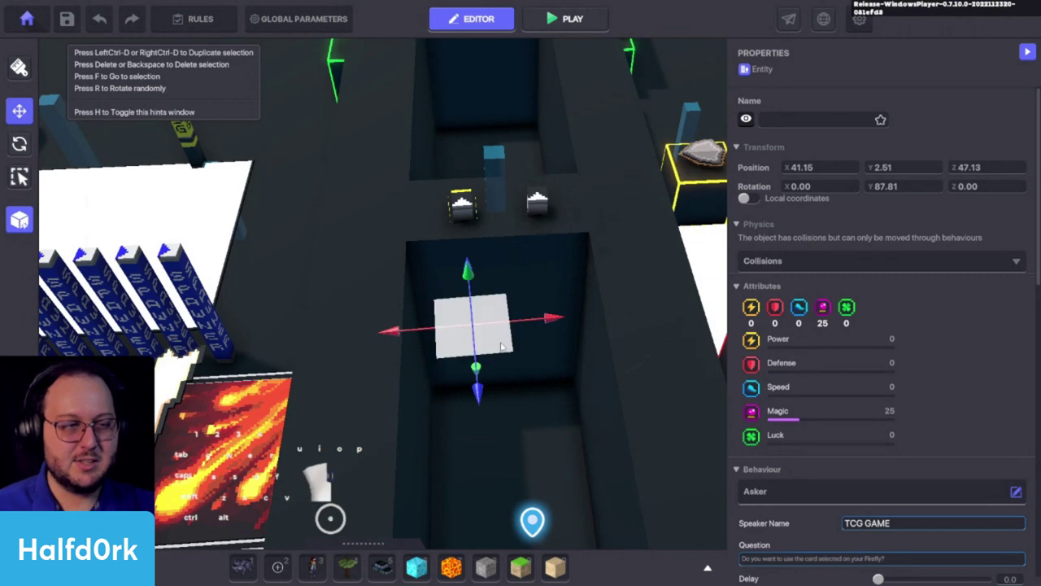
pyautogui.click(535, 210)
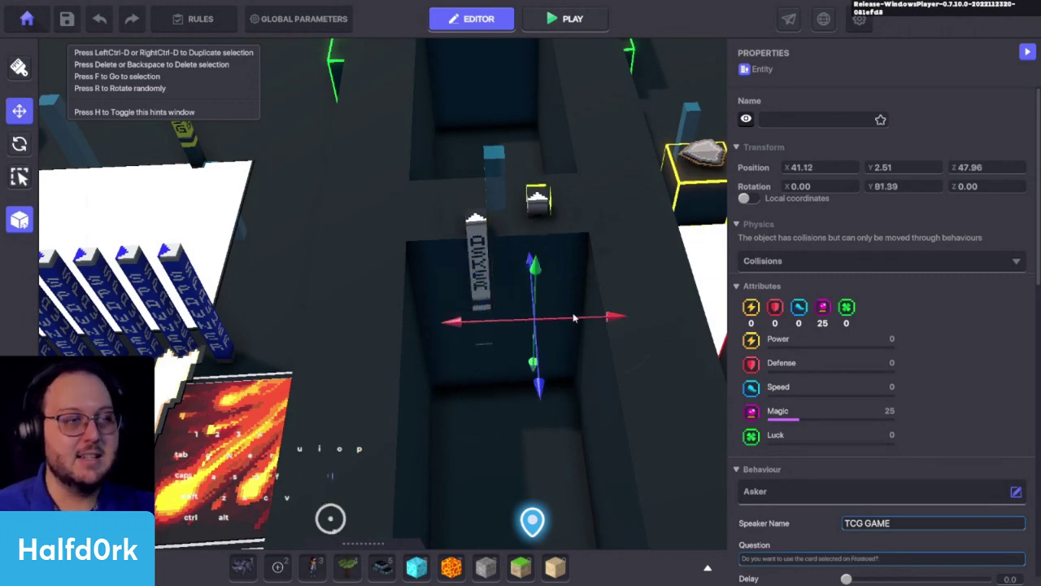
pyautogui.moveTo(563, 341); pyautogui.dragTo(540, 358)
pyautogui.moveTo(540, 358); pyautogui.dragTo(204, 400, button='right')
pyautogui.moveTo(429, 425); pyautogui.dragTo(465, 365, button='right')
pyautogui.click(453, 250)
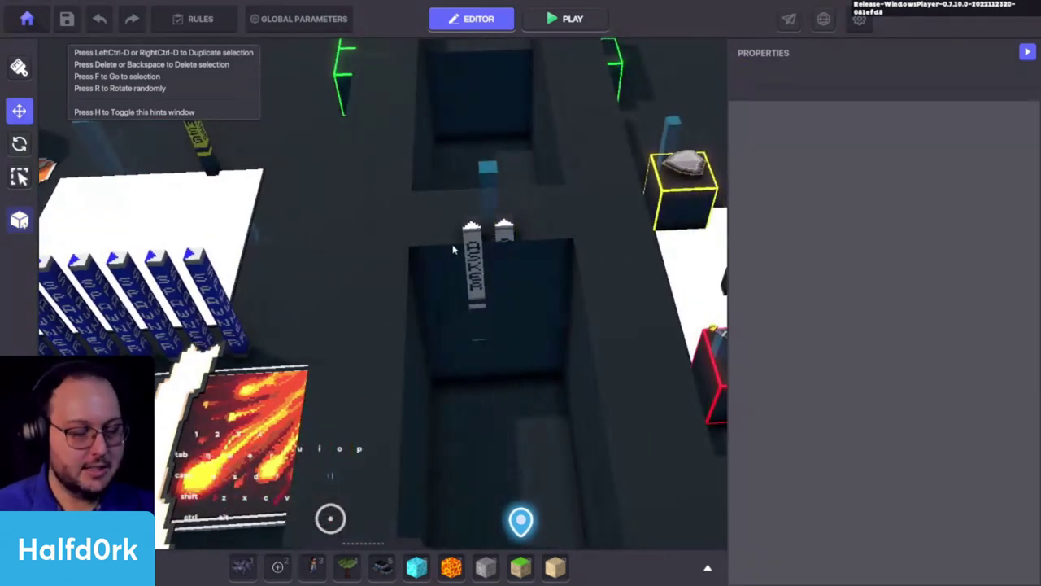
pyautogui.click(480, 257)
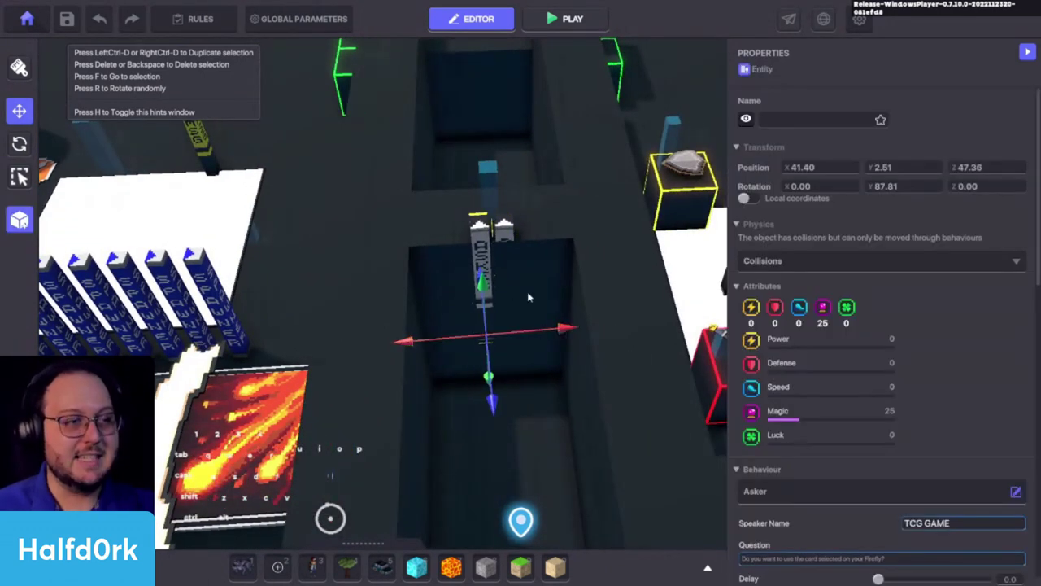
pyautogui.click(510, 238)
pyautogui.moveTo(515, 396); pyautogui.dragTo(517, 408)
# Compare the questions, answers and Toggle Behaviour messages of the Frostoad and Firefly Askers.
pyautogui.moveTo(467, 406); pyautogui.dragTo(664, 348, button='right')
pyautogui.scroll(-3, 843, 439)
pyautogui.press('w')
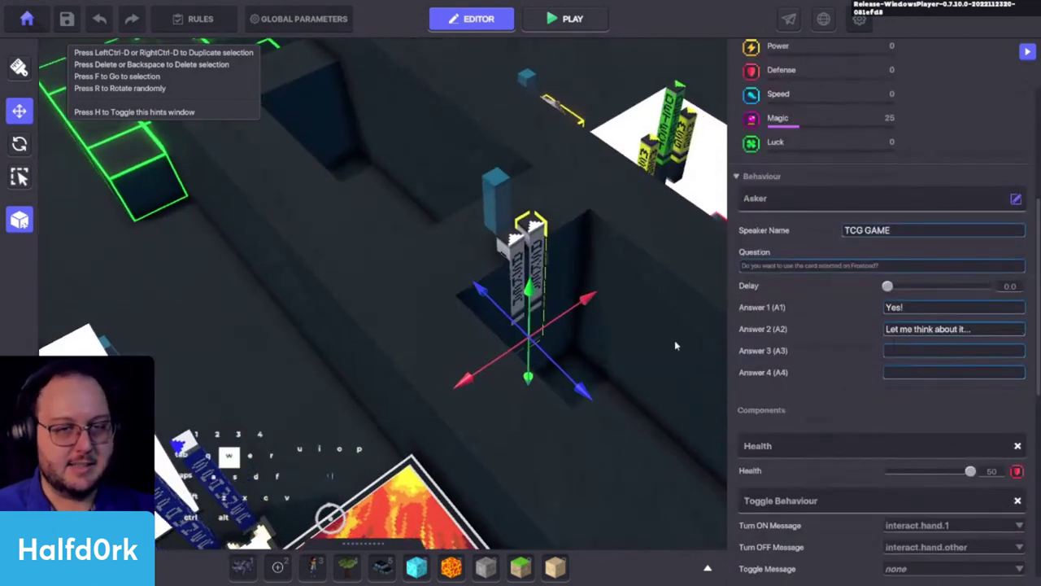
pyautogui.press('d')
pyautogui.click(379, 244)
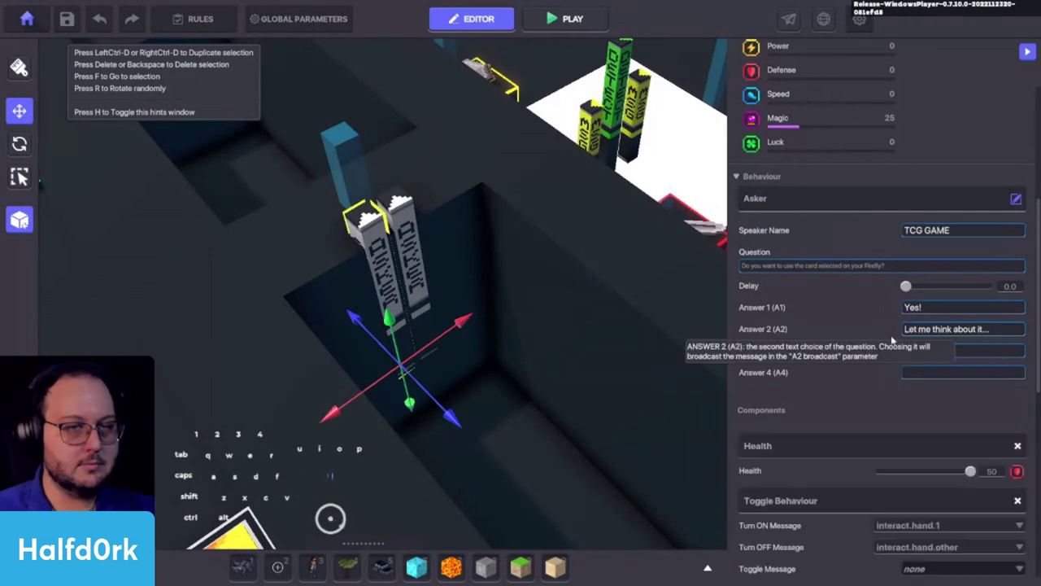
pyautogui.scroll(-3, 871, 391)
pyautogui.scroll(-2, 860, 409)
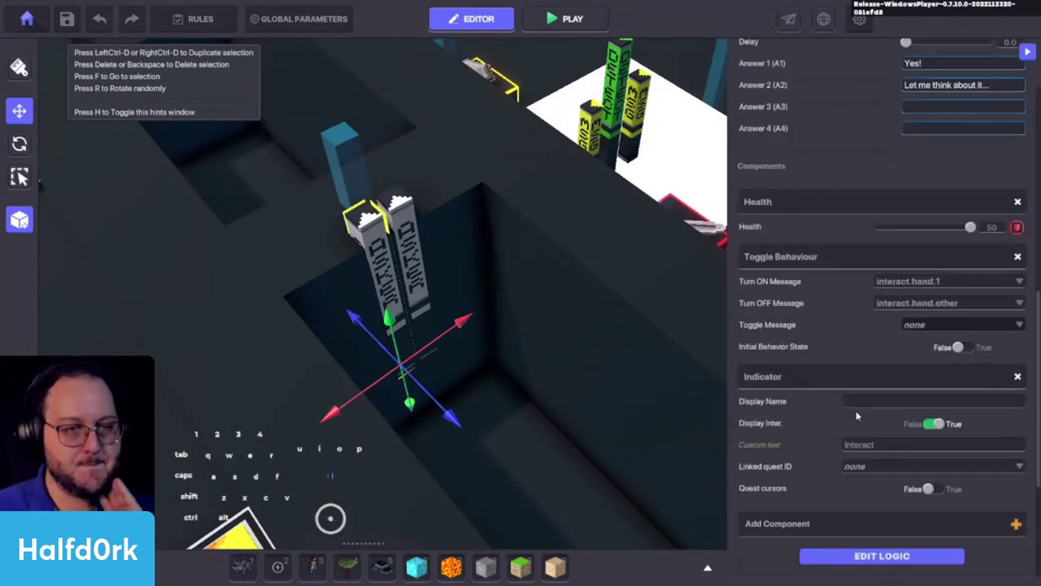
# Shift the Firefly Asker post slightly away from the Frostoad one and examine its logic's answer messages and Health settings.
pyautogui.click(881, 556)
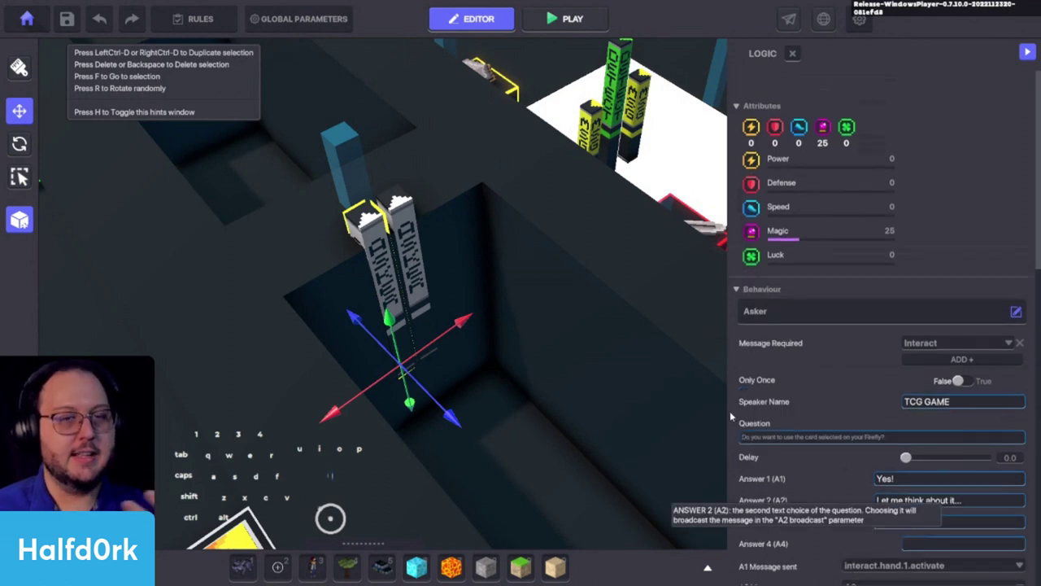
pyautogui.scroll(-3, 791, 417)
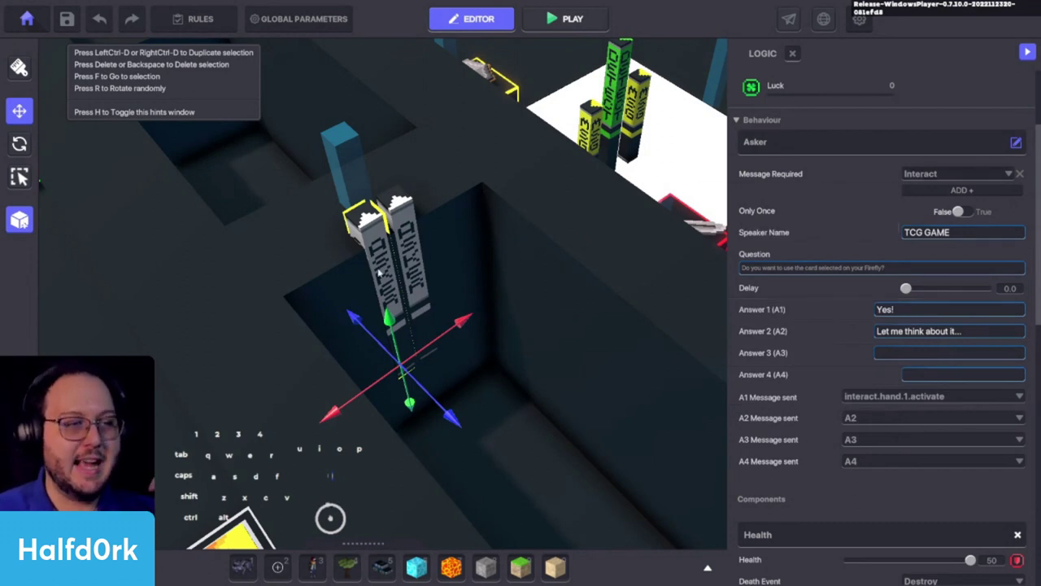
pyautogui.scroll(-1, 822, 321)
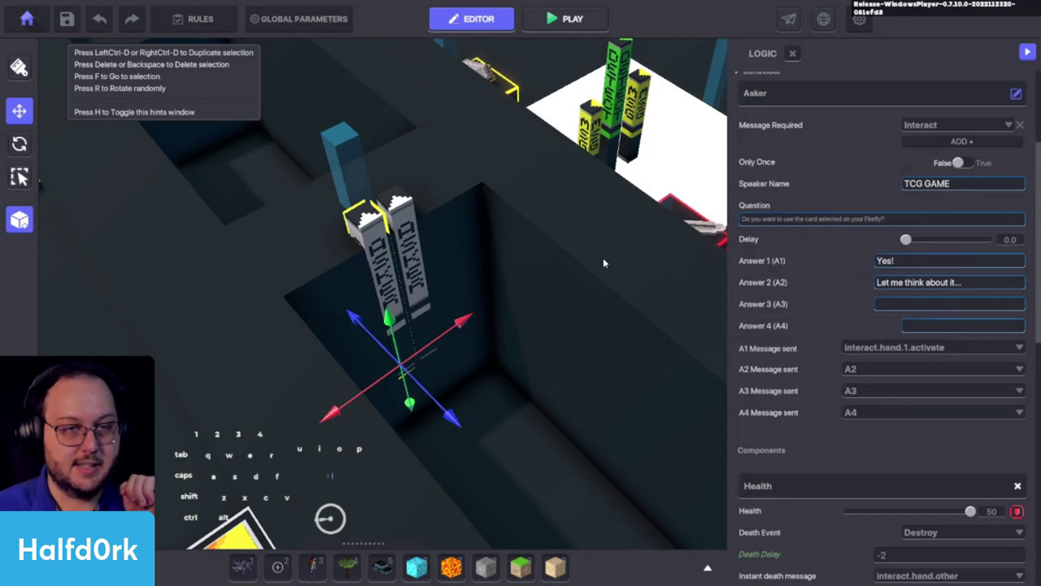
pyautogui.moveTo(450, 346); pyautogui.dragTo(427, 358)
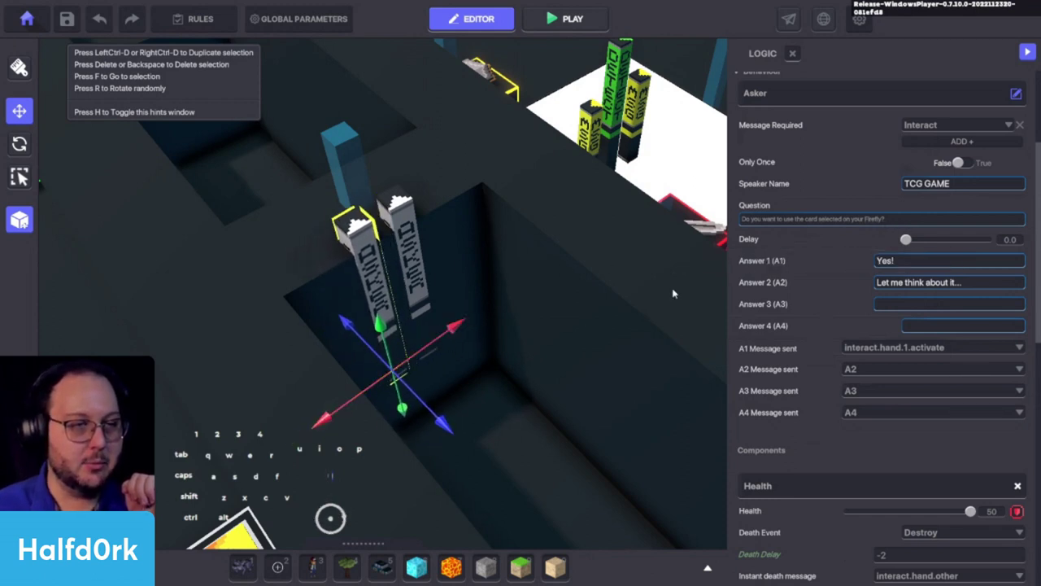
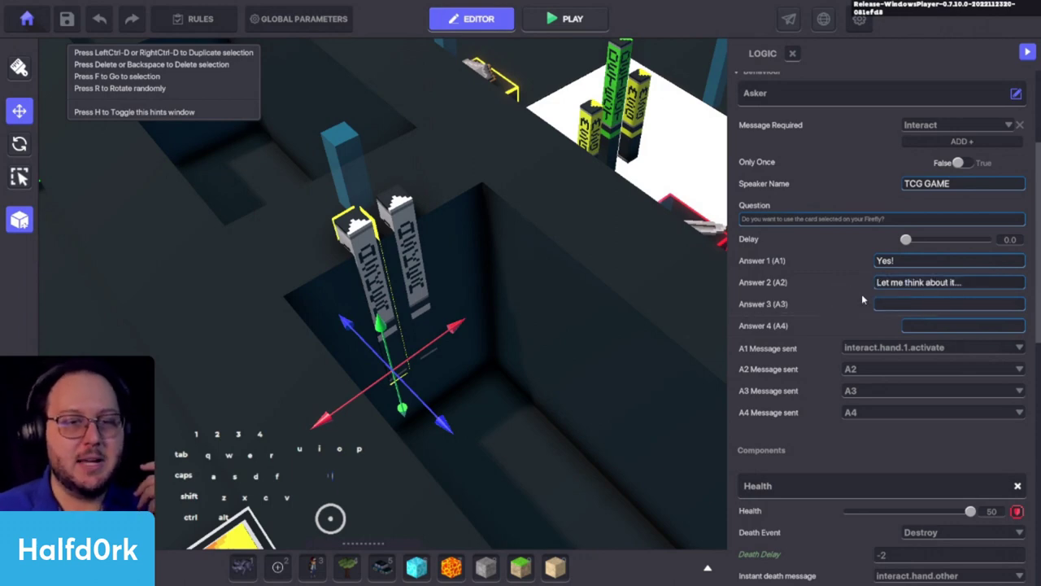
pyautogui.scroll(-3, 799, 330)
pyautogui.scroll(2, 799, 334)
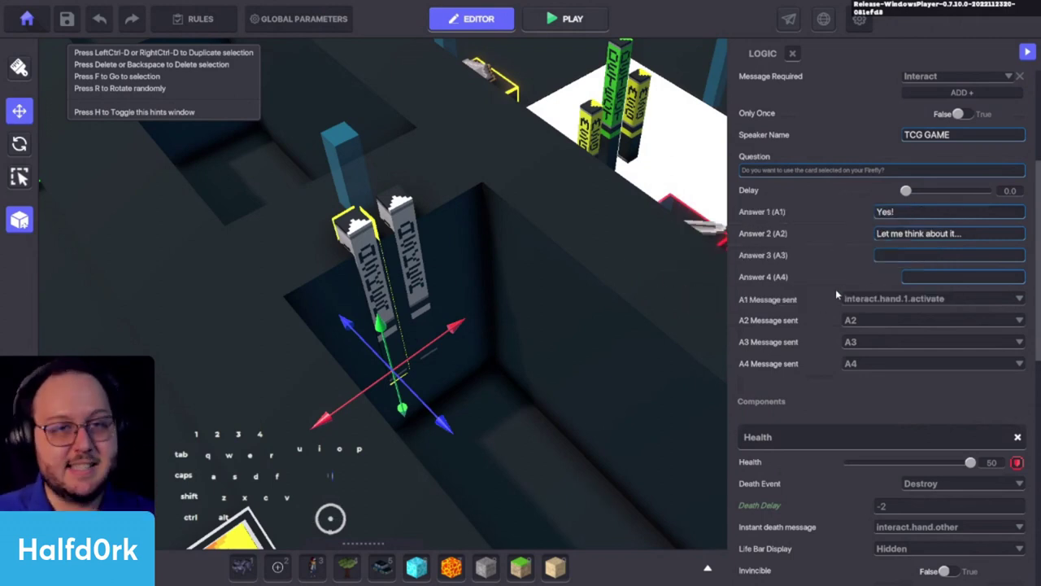
pyautogui.scroll(-3, 835, 288)
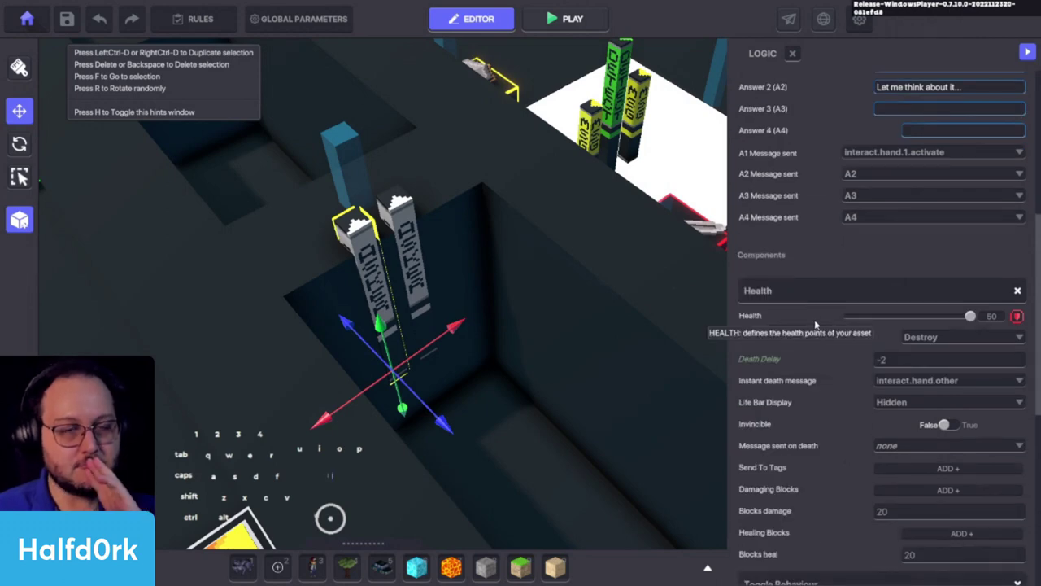
# Review the Firefly Asker's answer messages and look over the board from the hand cards to the yellow-outlined zone.
pyautogui.scroll(-1, 813, 324)
pyautogui.scroll(3, 813, 324)
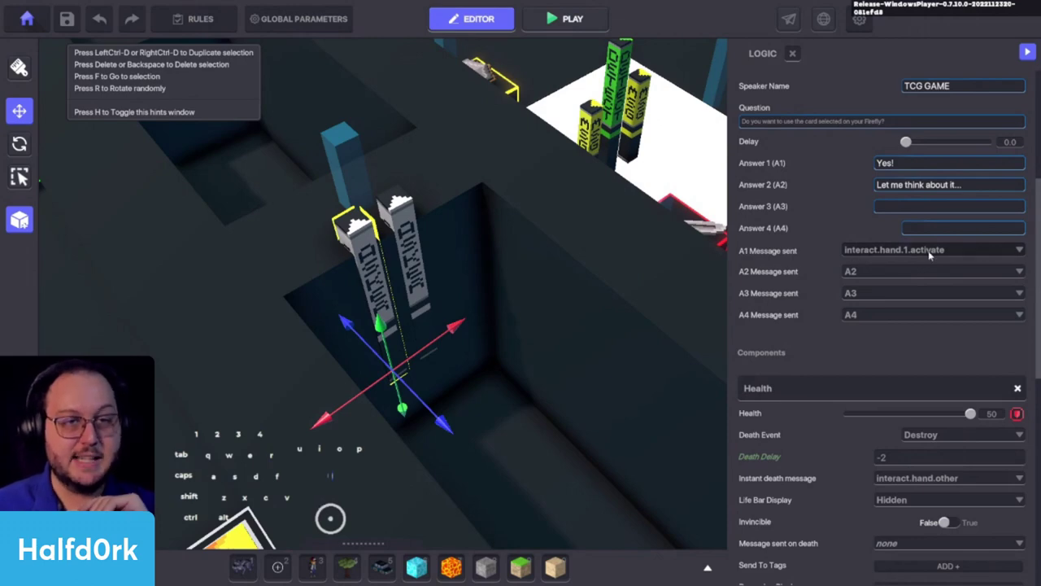
pyautogui.press('s')
pyautogui.moveTo(564, 479); pyautogui.dragTo(574, 346, button='right')
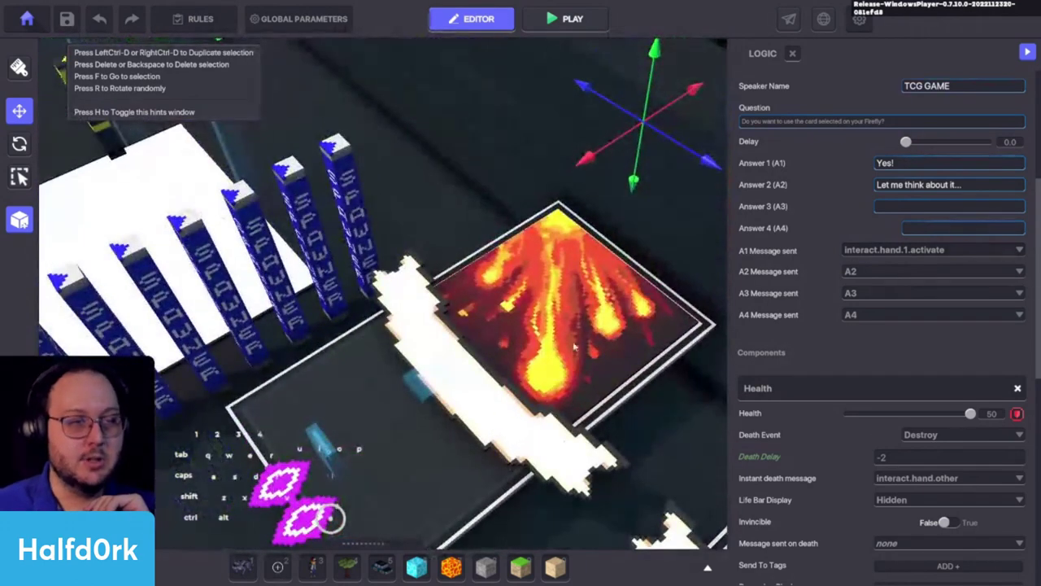
pyautogui.moveTo(647, 438); pyautogui.dragTo(574, 397, button='middle')
pyautogui.scroll(-3, 612, 416)
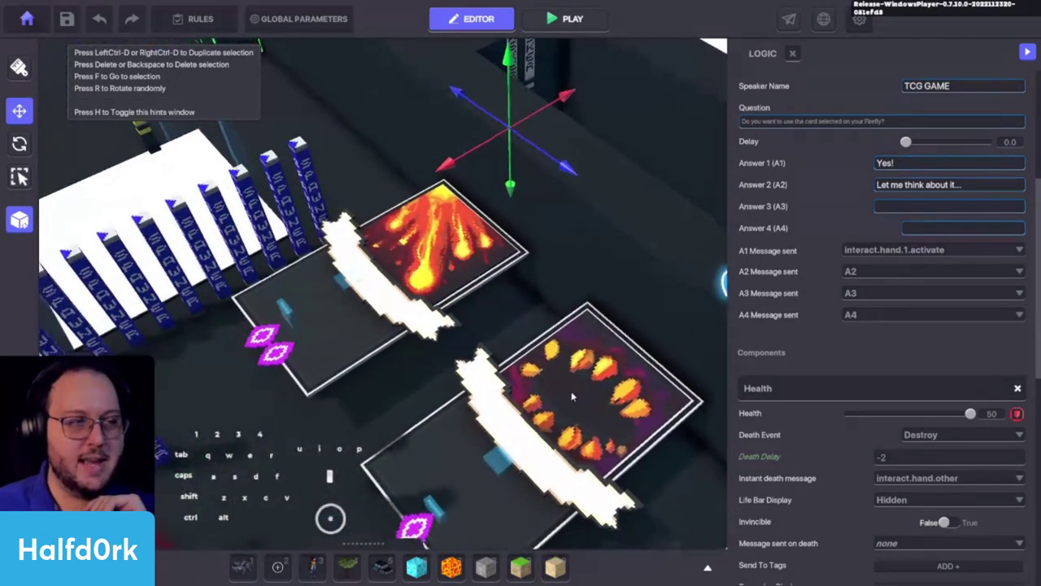
pyautogui.scroll(-4, 577, 392)
pyautogui.moveTo(658, 425); pyautogui.dragTo(465, 334, button='middle')
pyautogui.scroll(-3, 465, 334)
pyautogui.moveTo(675, 480); pyautogui.dragTo(580, 332, button='middle')
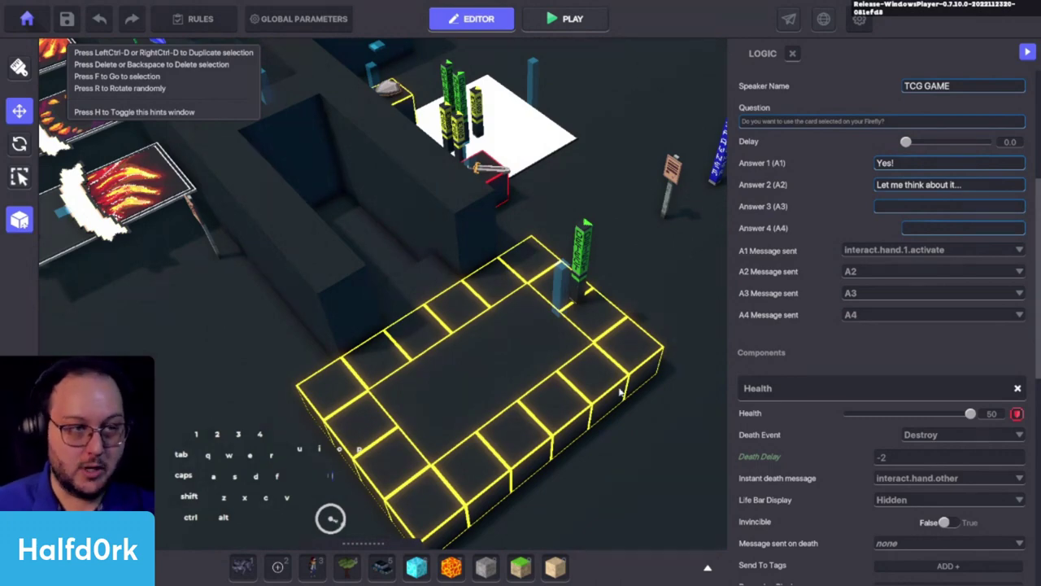
pyautogui.moveTo(397, 290); pyautogui.dragTo(506, 408, button='middle')
pyautogui.scroll(3, 429, 379)
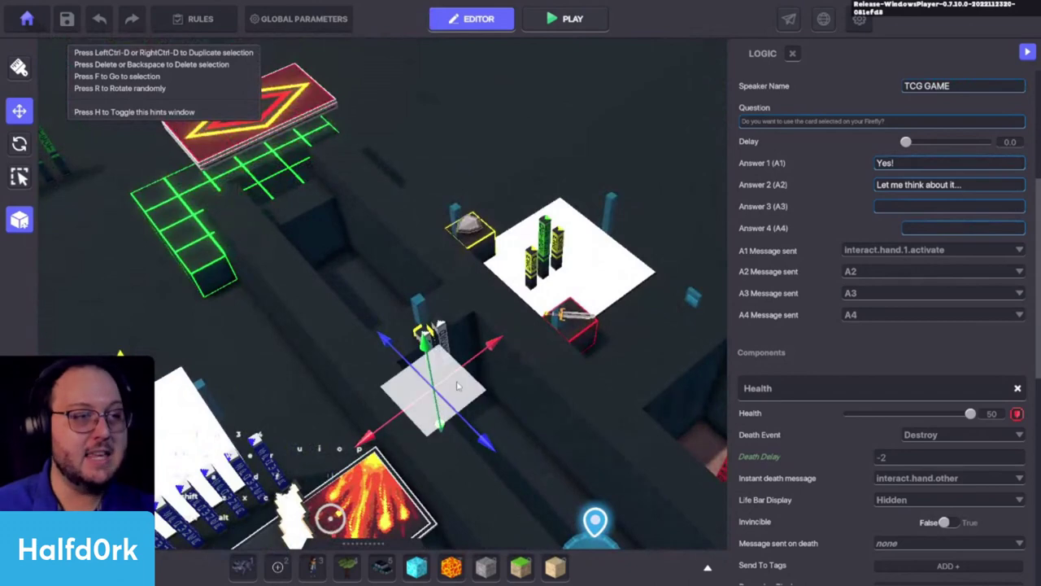
pyautogui.moveTo(455, 463); pyautogui.dragTo(501, 414, button='middle')
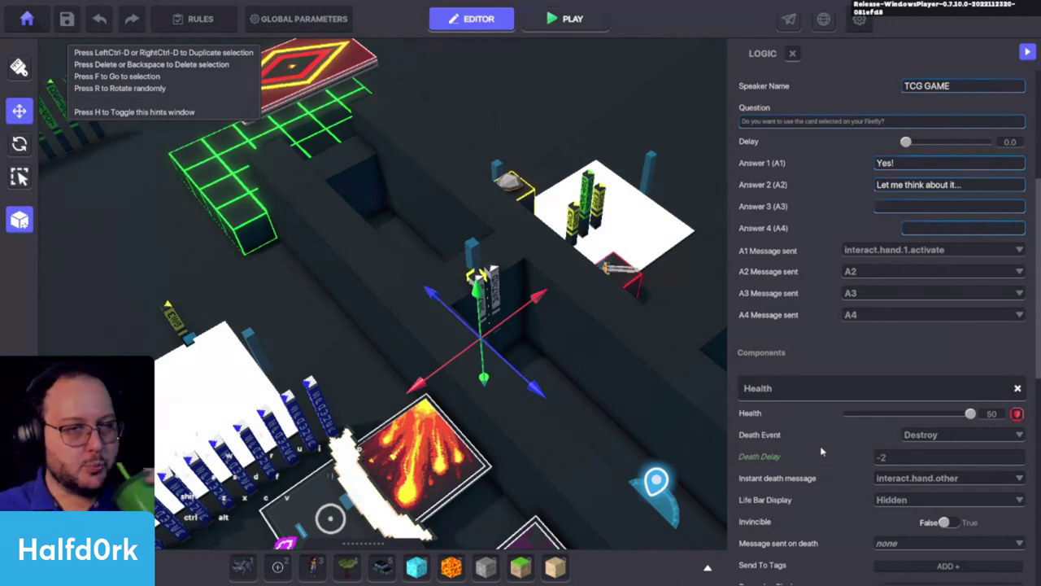
# Open the logic of the meteor card in the hand and set its Health Death Event to RespawnToTag.
pyautogui.scroll(-3, 821, 451)
pyautogui.scroll(-5, 930, 483)
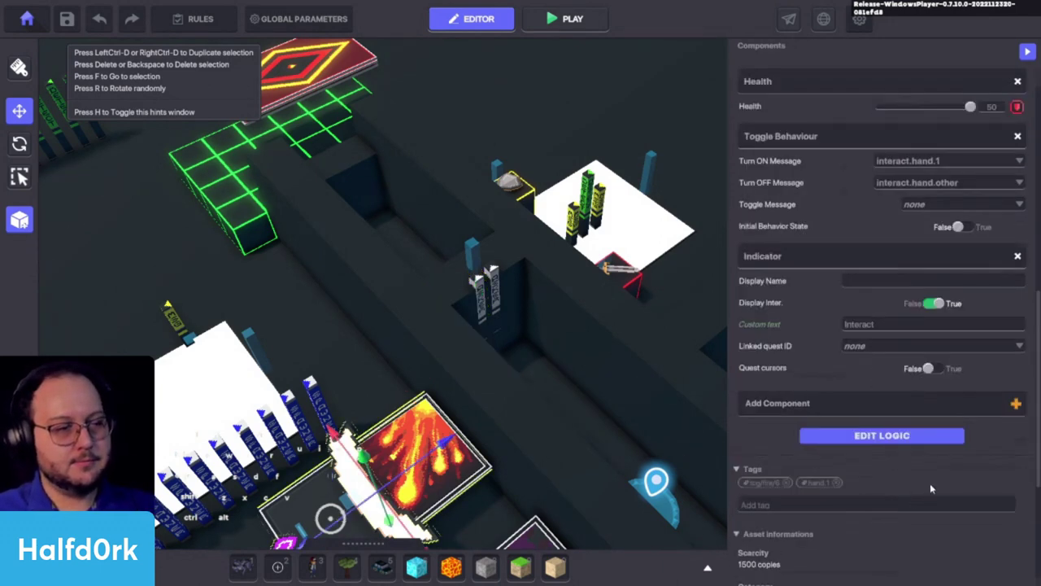
pyautogui.click(930, 409)
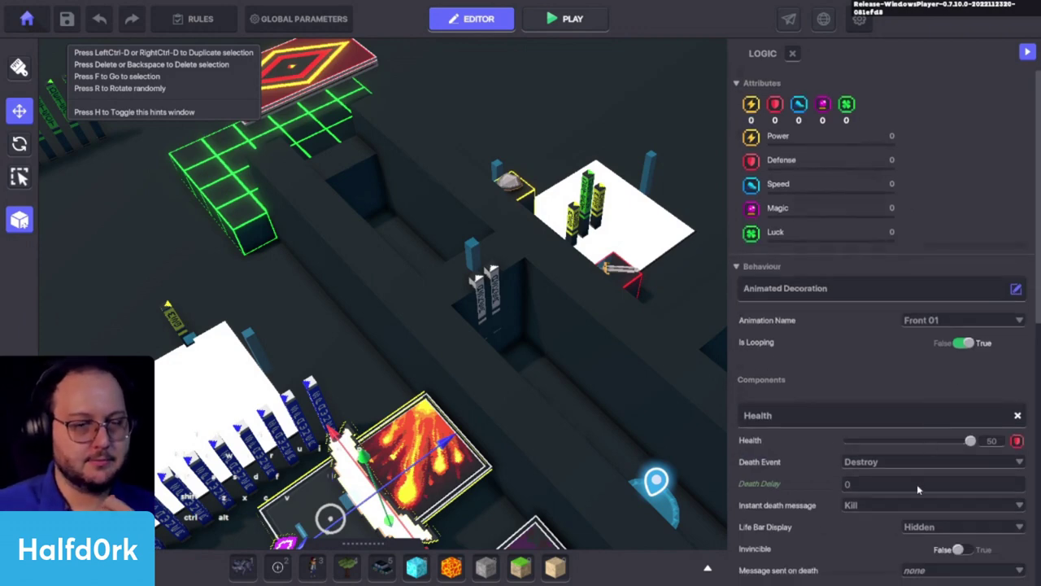
pyautogui.scroll(-3, 916, 484)
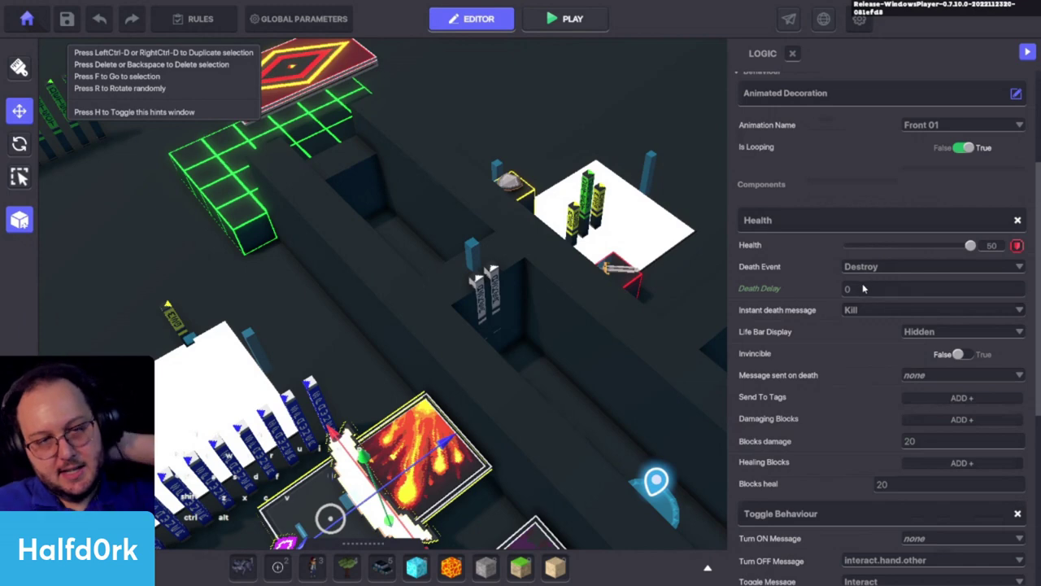
pyautogui.scroll(1, 847, 291)
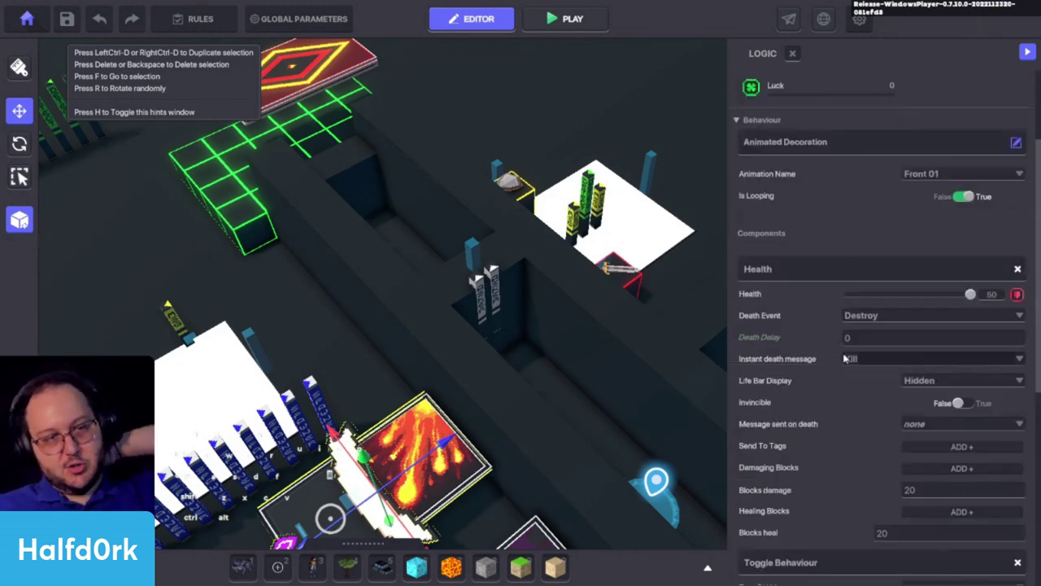
pyautogui.scroll(-3, 828, 356)
pyautogui.scroll(-1, 818, 356)
pyautogui.moveTo(610, 359); pyautogui.dragTo(613, 325, button='middle')
pyautogui.scroll(2, 818, 348)
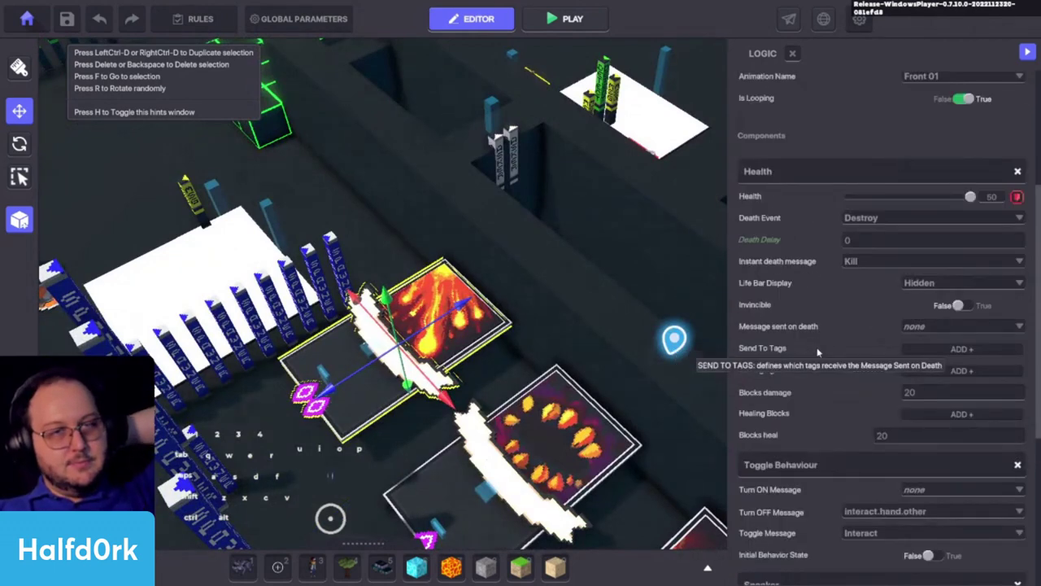
pyautogui.click(882, 216)
pyautogui.click(881, 255)
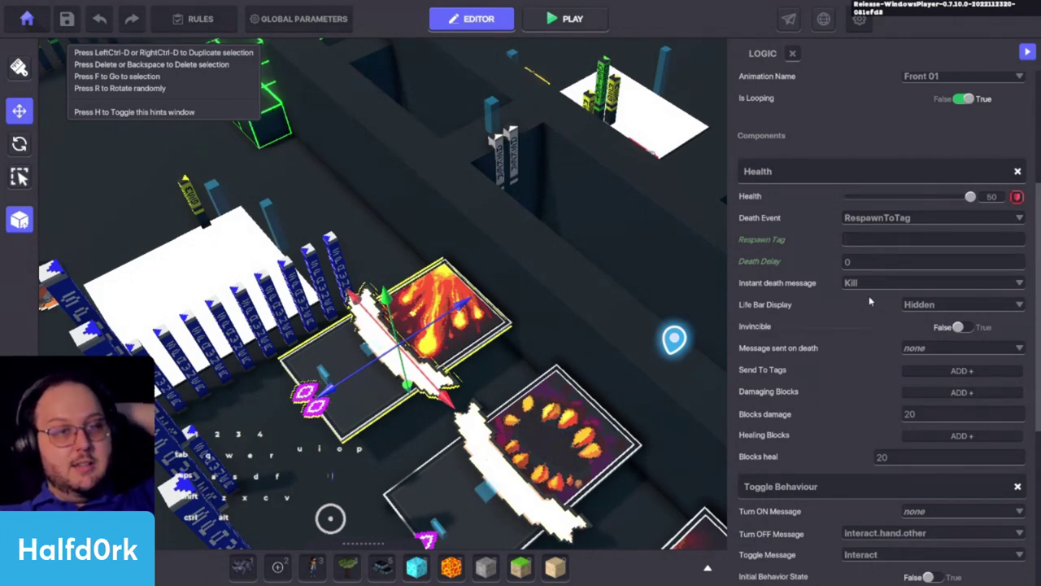
# Set the meteor card's instant death message to interact.hand.1.activate, Death Delay to -2 and Respawn Tag to graveyard.
pyautogui.click(883, 280)
pyautogui.write('a')
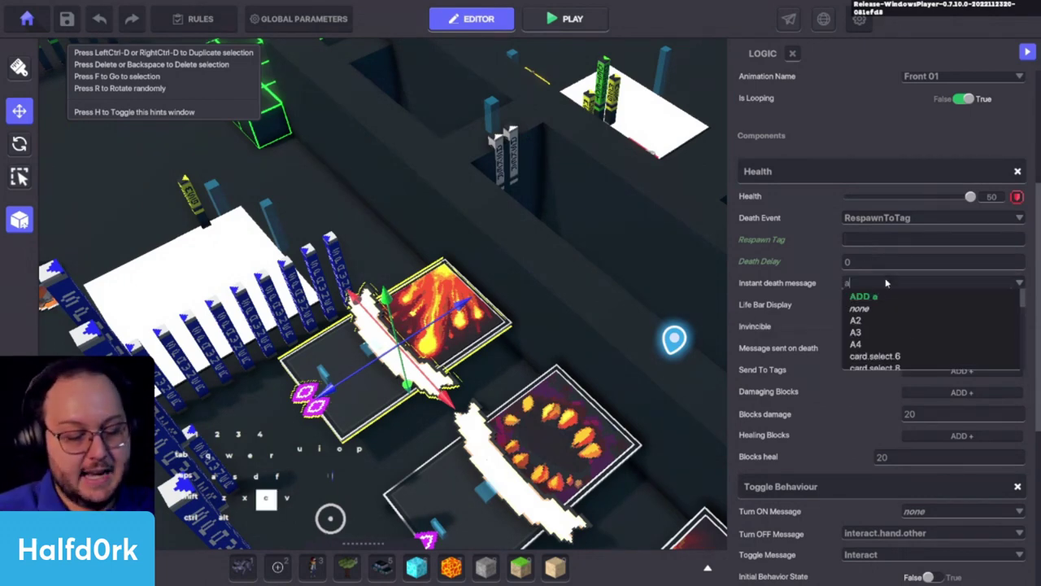
pyautogui.write('ctiv')
pyautogui.click(896, 320)
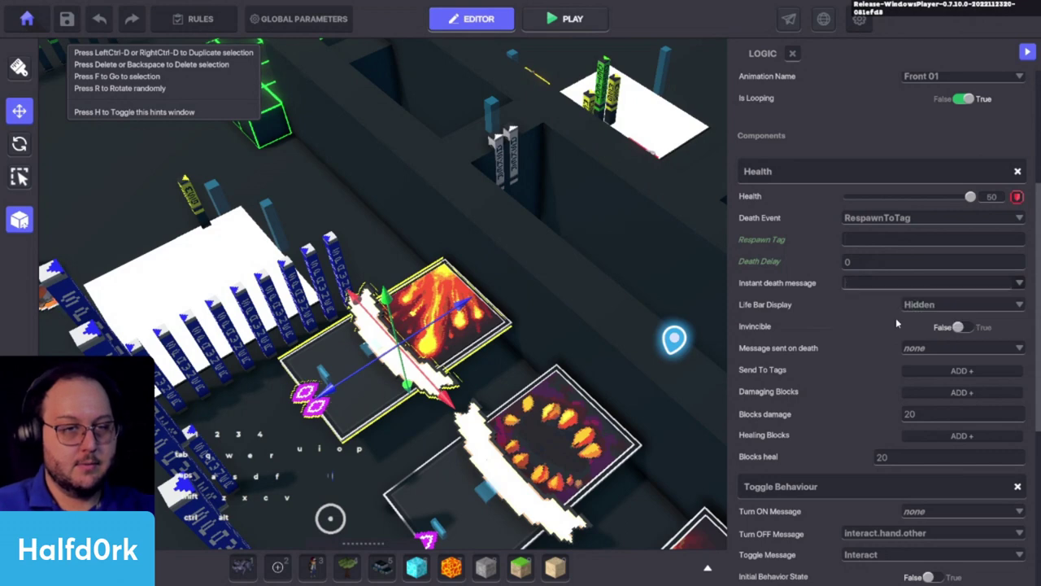
pyautogui.click(884, 264)
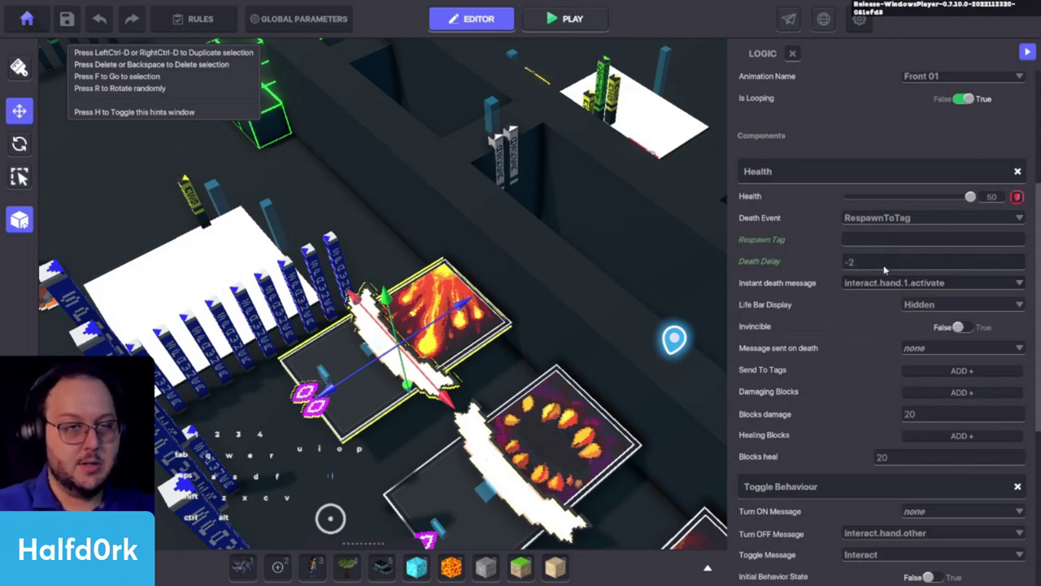
pyautogui.write('grav3eya')
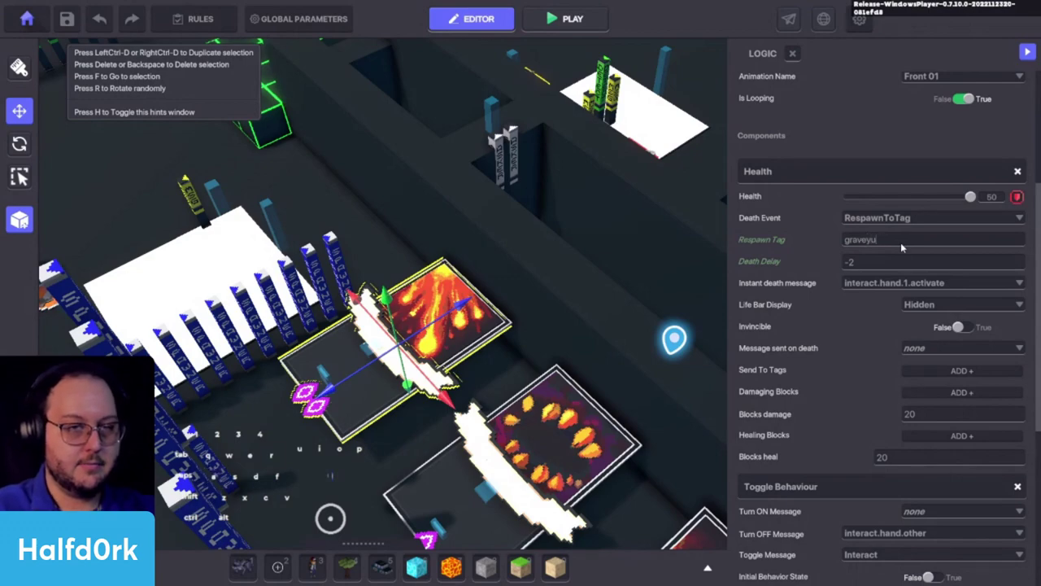
pyautogui.write('d')
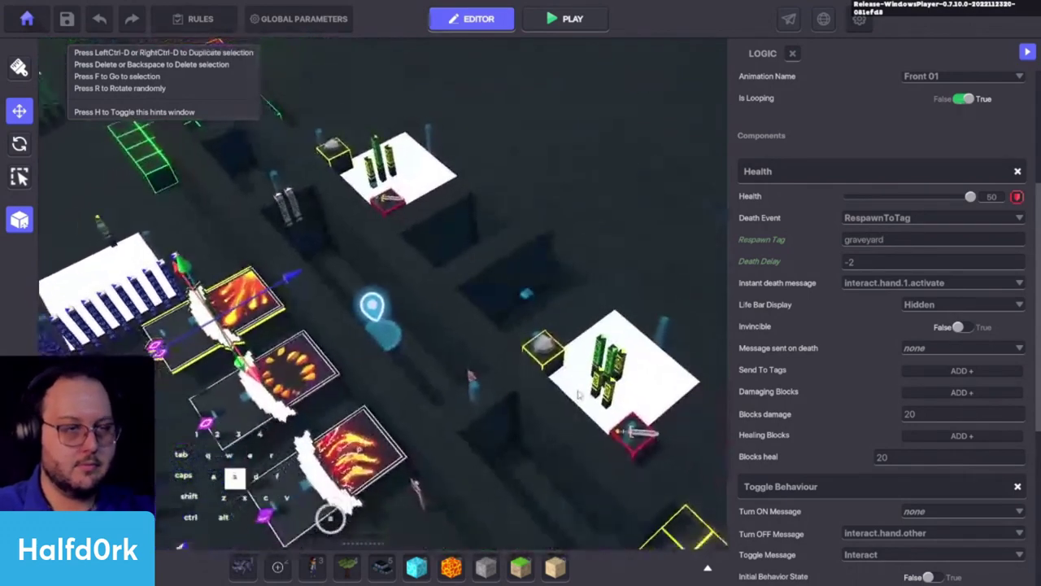
# Open the logic of the green detector post in the yellow-outlined zone and examine its Speaker settings.
pyautogui.write('sdw')
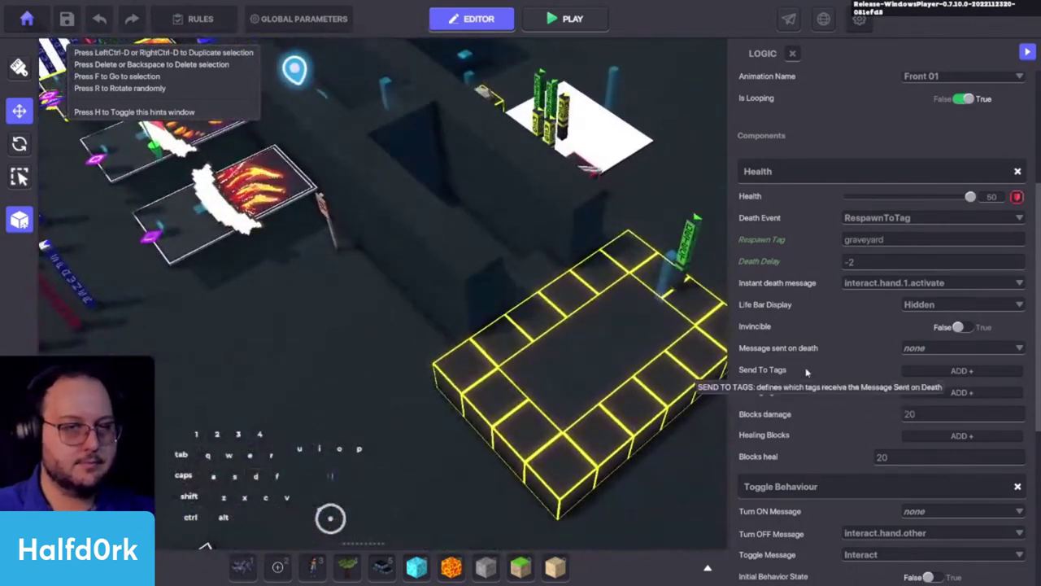
pyautogui.click(678, 279)
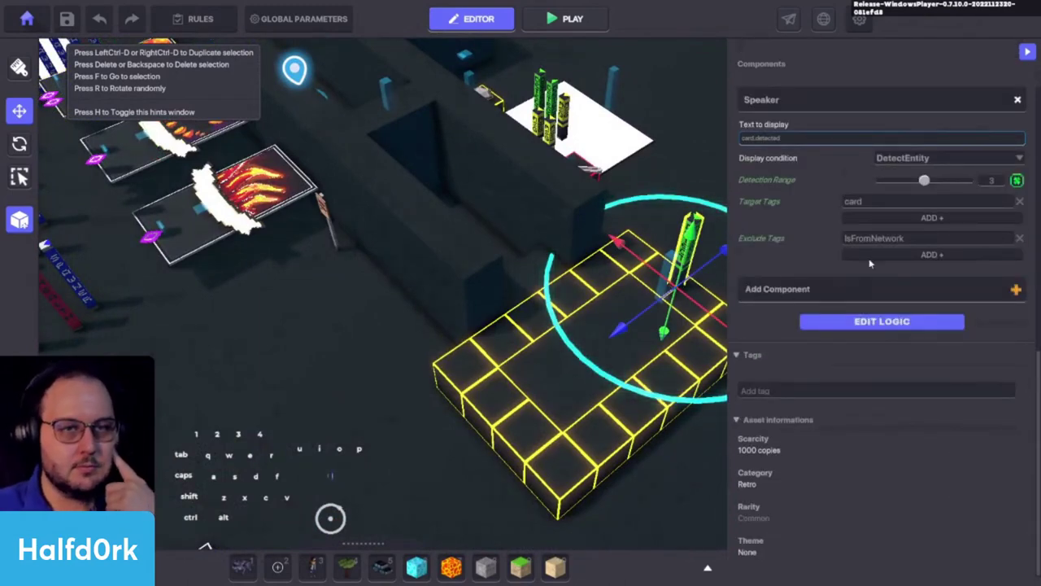
pyautogui.click(917, 319)
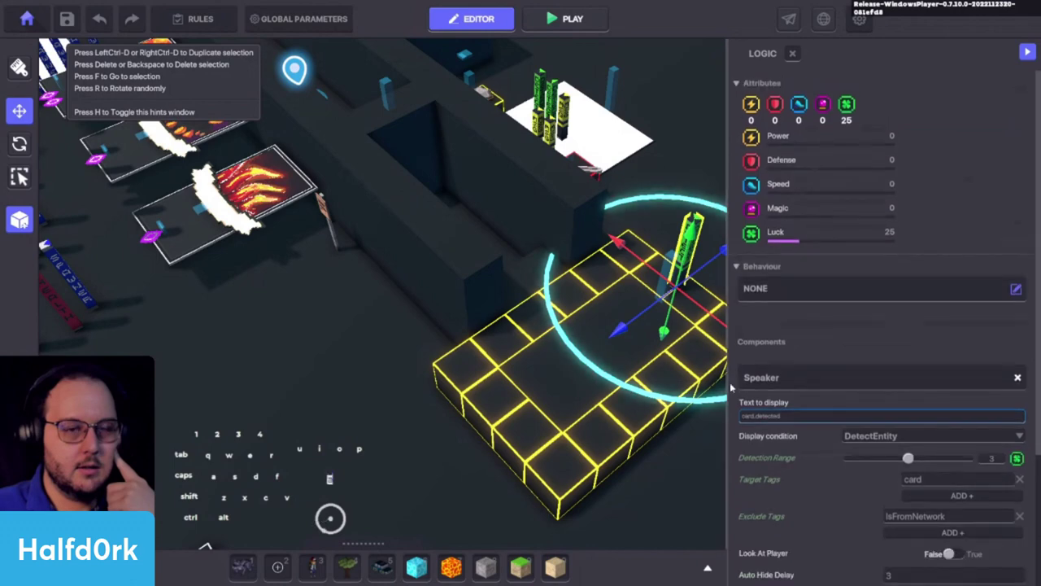
pyautogui.scroll(-3, 767, 414)
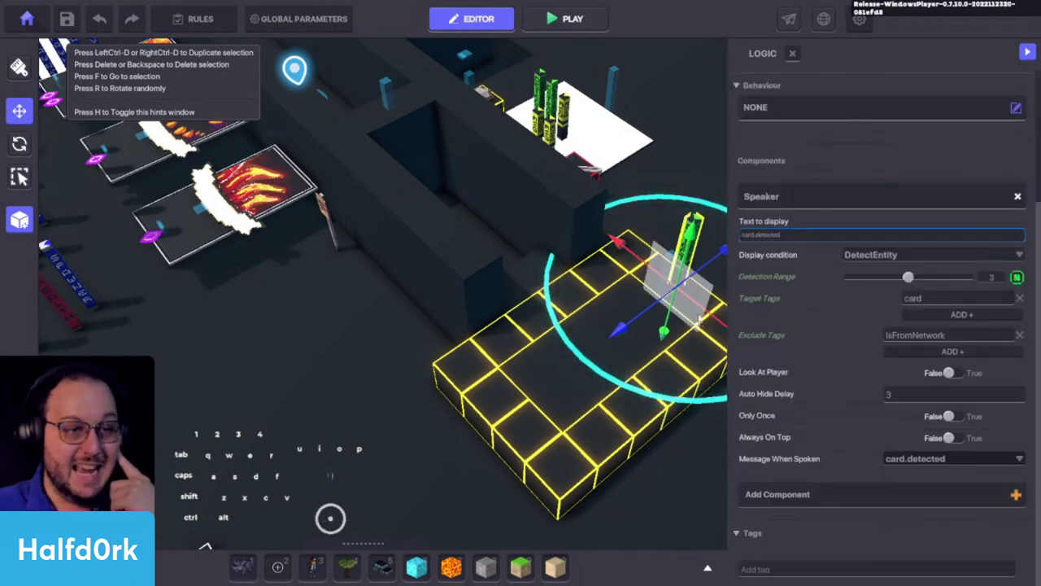
# Survey the layout between the yellow-outlined zone, the hand cards, the white monster tiles and the Asker posts.
pyautogui.moveTo(536, 292); pyautogui.dragTo(488, 267, button='right')
pyautogui.press('a')
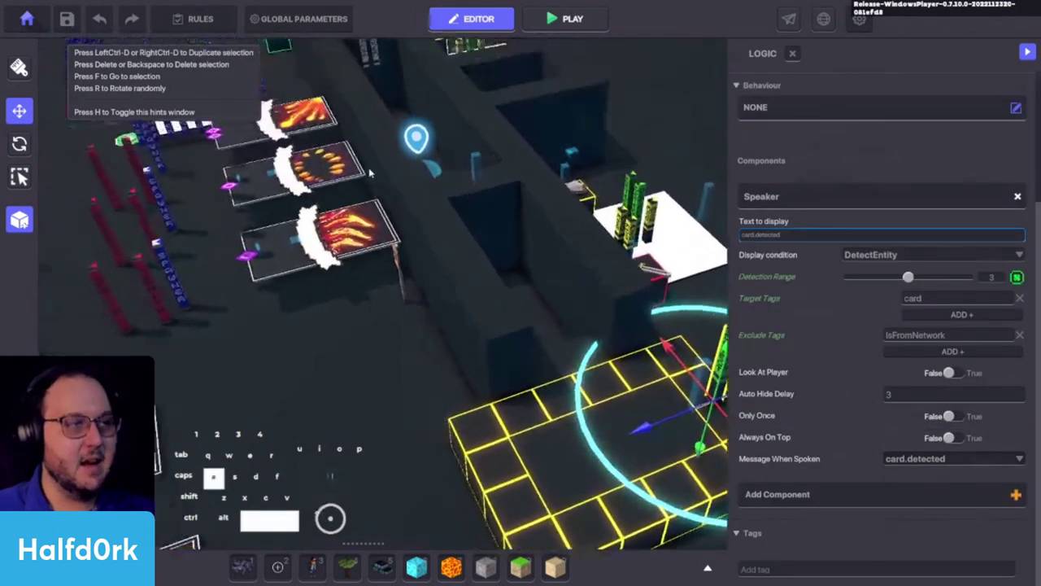
pyautogui.hotkey('shift', 'd')
pyautogui.moveTo(647, 235); pyautogui.dragTo(655, 233, button='right')
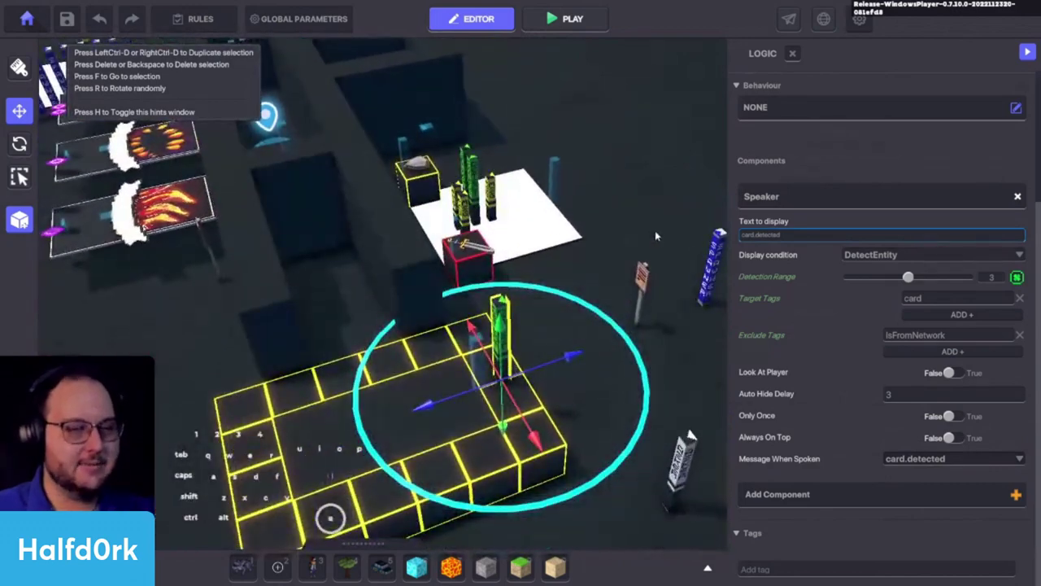
pyautogui.press('a')
pyautogui.moveTo(595, 269); pyautogui.dragTo(643, 291, button='right')
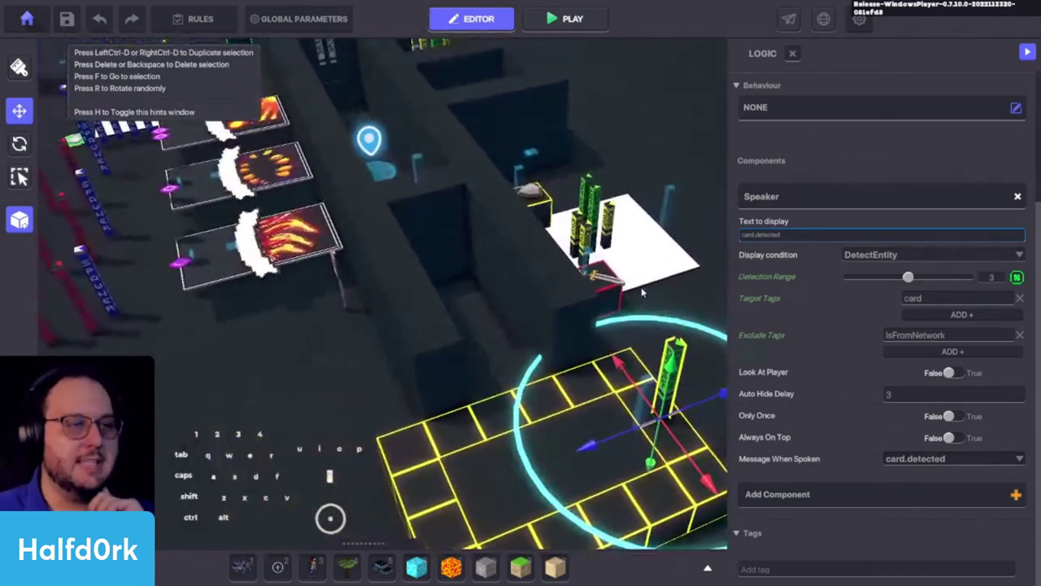
pyautogui.moveTo(478, 248); pyautogui.dragTo(588, 312, button='right')
pyautogui.hotkey('shift', 'a')
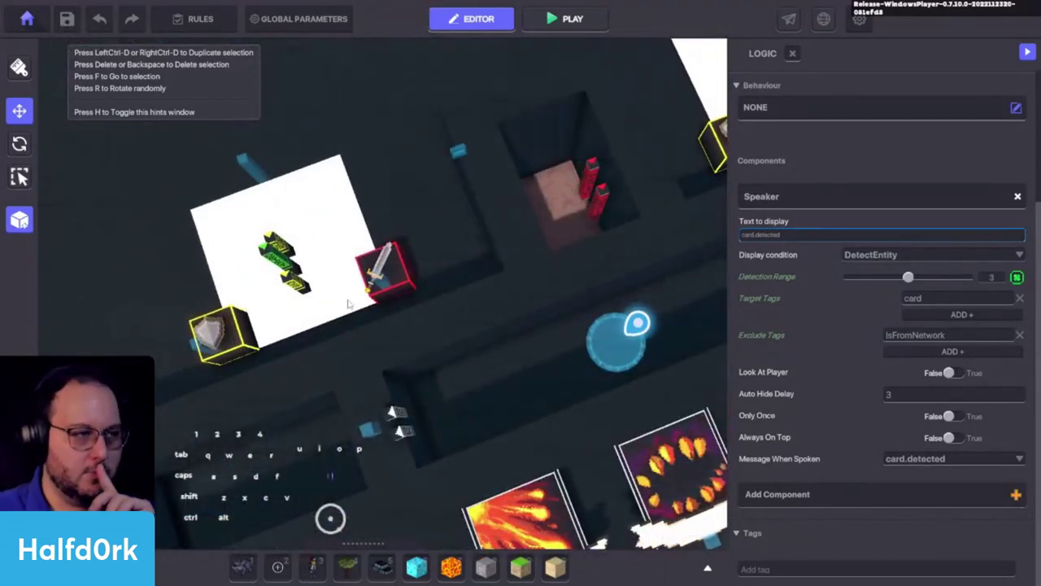
pyautogui.moveTo(440, 350); pyautogui.dragTo(402, 347, button='middle')
pyautogui.scroll(-3, 401, 348)
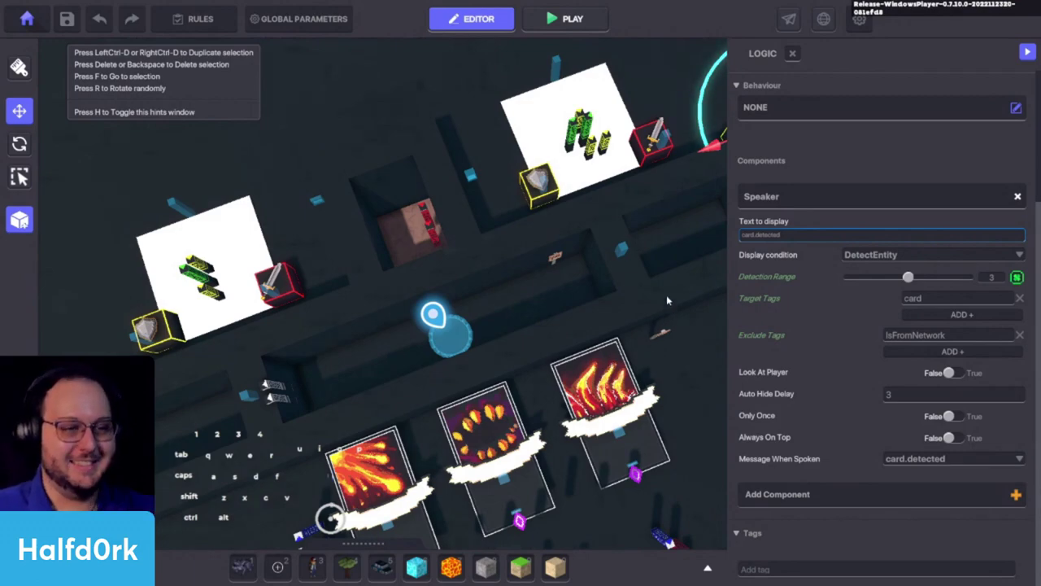
pyautogui.moveTo(667, 301); pyautogui.dragTo(606, 293, button='right')
pyautogui.hotkey('shift', 'd')
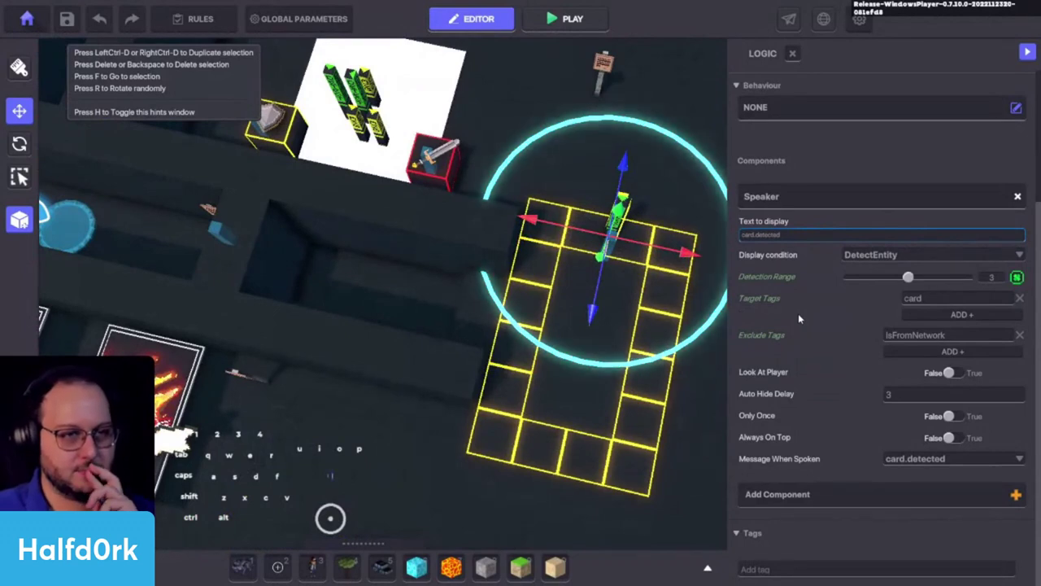
pyautogui.scroll(-2, 642, 310)
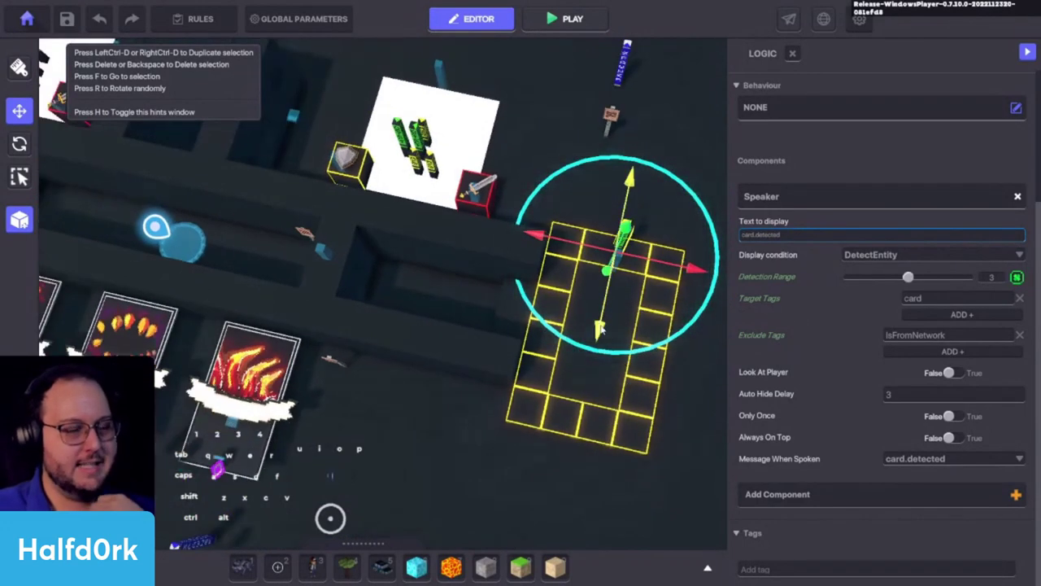
pyautogui.moveTo(541, 329); pyautogui.dragTo(581, 359, button='middle')
pyautogui.moveTo(495, 338); pyautogui.dragTo(562, 362, button='middle')
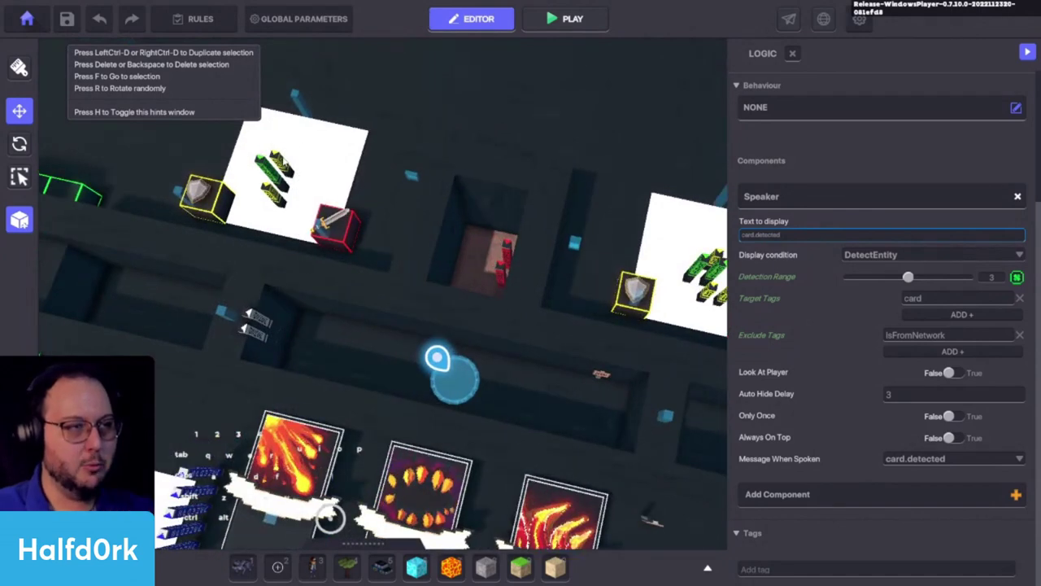
# Examine the Message Broadcaster and Toggle Behaviour settings of a yellow message post on the white tile near the Askers.
pyautogui.click(298, 193)
pyautogui.press('f')
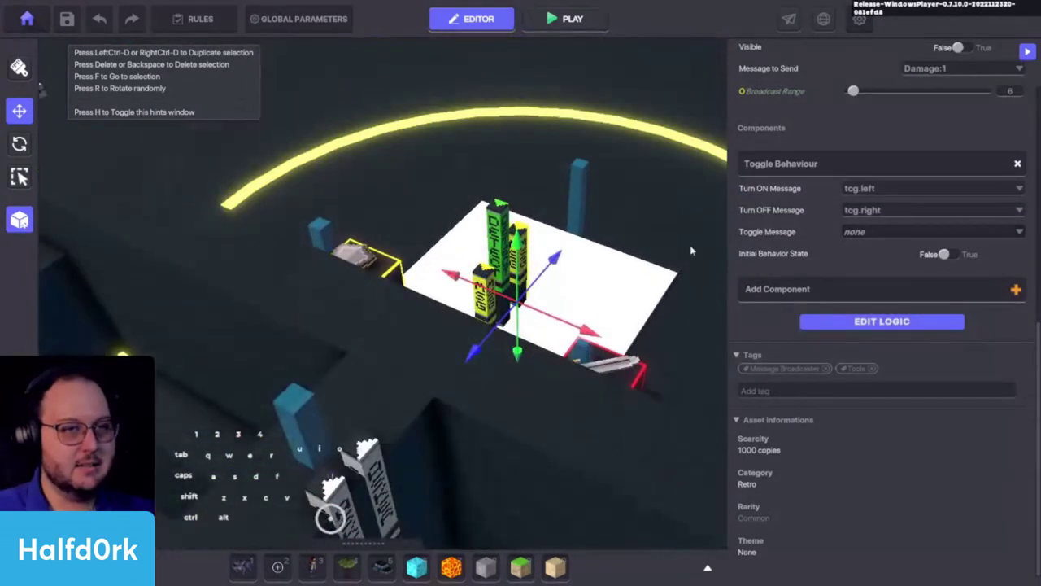
pyautogui.scroll(3, 812, 237)
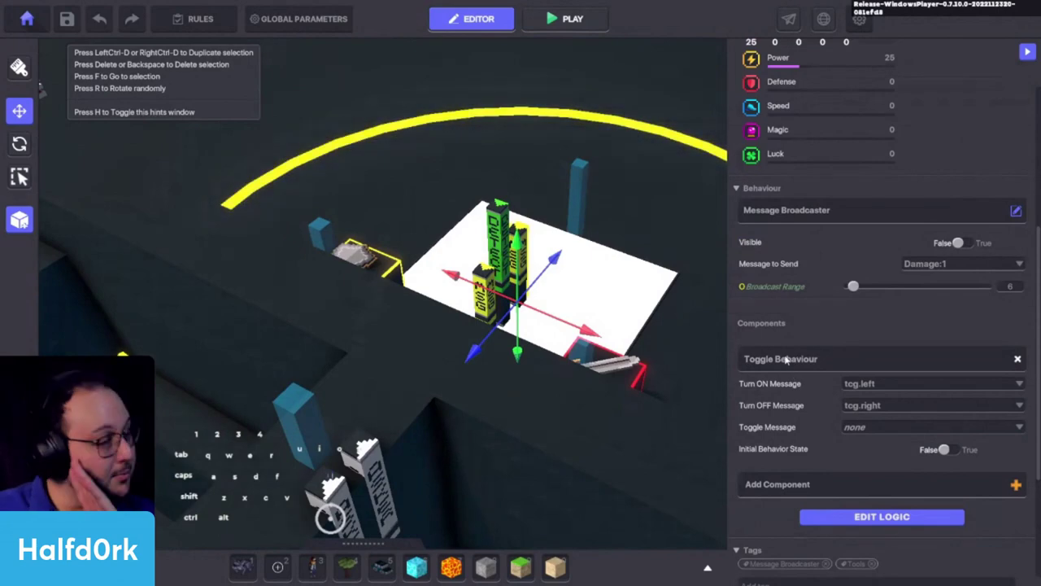
pyautogui.keyDown('alt'); pyautogui.moveTo(641, 340); pyautogui.dragTo(537, 338); pyautogui.keyUp('alt')
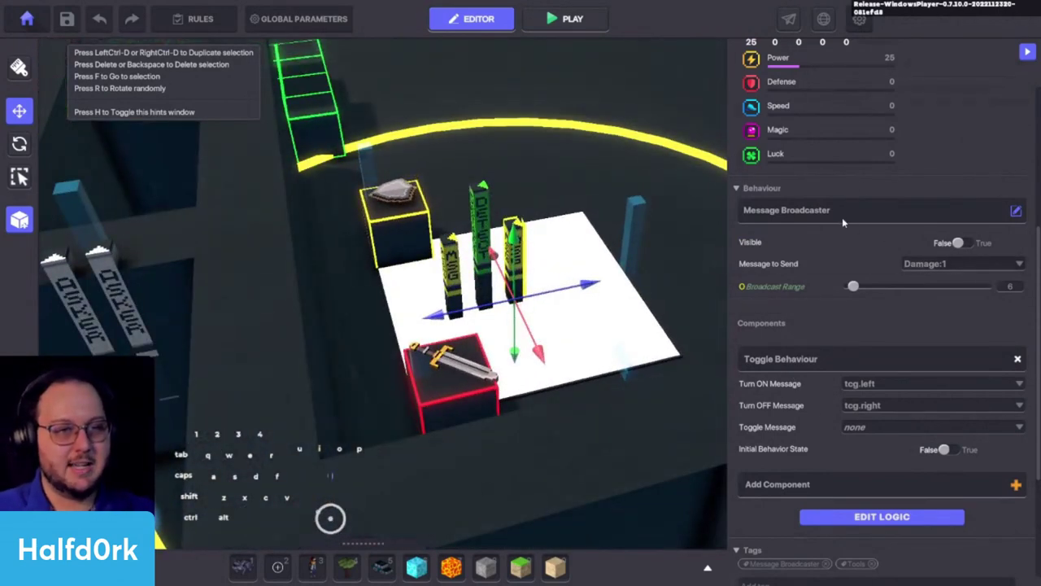
# Select the Asker post for using the card on Frostoad, widen the settings area and open the post's full logic.
pyautogui.keyDown('alt'); pyautogui.moveTo(558, 295); pyautogui.dragTo(710, 323); pyautogui.keyUp('alt')
pyautogui.press('d')
pyautogui.press('w')
pyautogui.moveTo(710, 324); pyautogui.dragTo(573, 423, button='right')
pyautogui.press('d')
pyautogui.hotkey('shift', 'a')
pyautogui.press('c')
pyautogui.hotkey('shift', 's')
pyautogui.press('c')
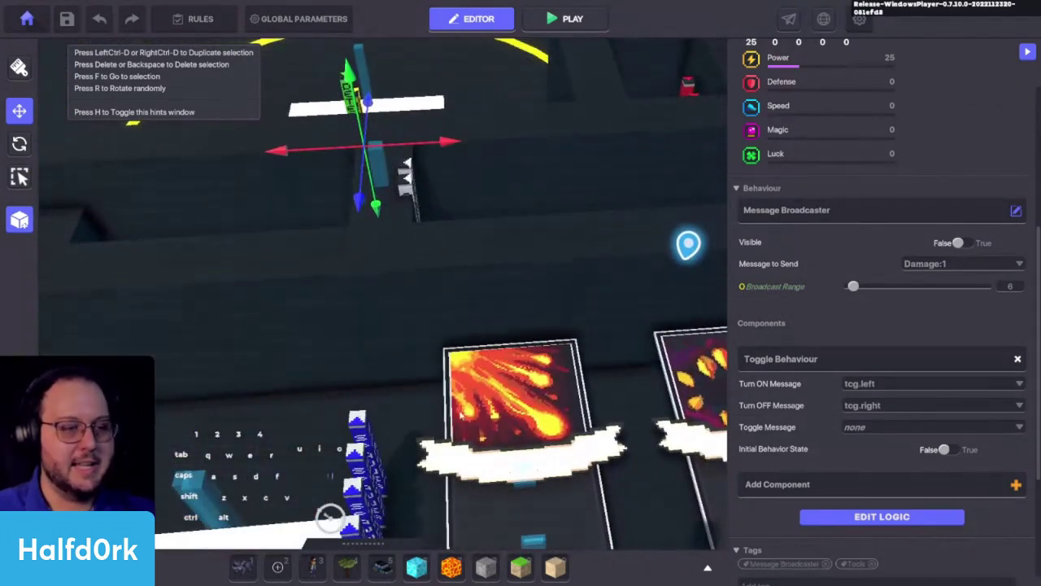
pyautogui.press('w')
pyautogui.press('c')
pyautogui.click(456, 389)
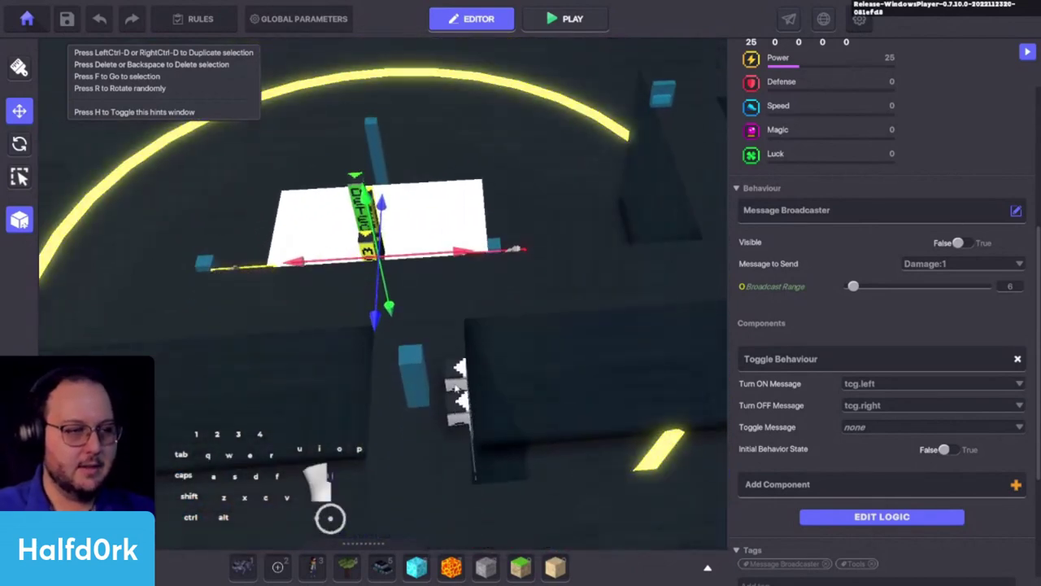
pyautogui.click(457, 387)
pyautogui.scroll(-3, 882, 422)
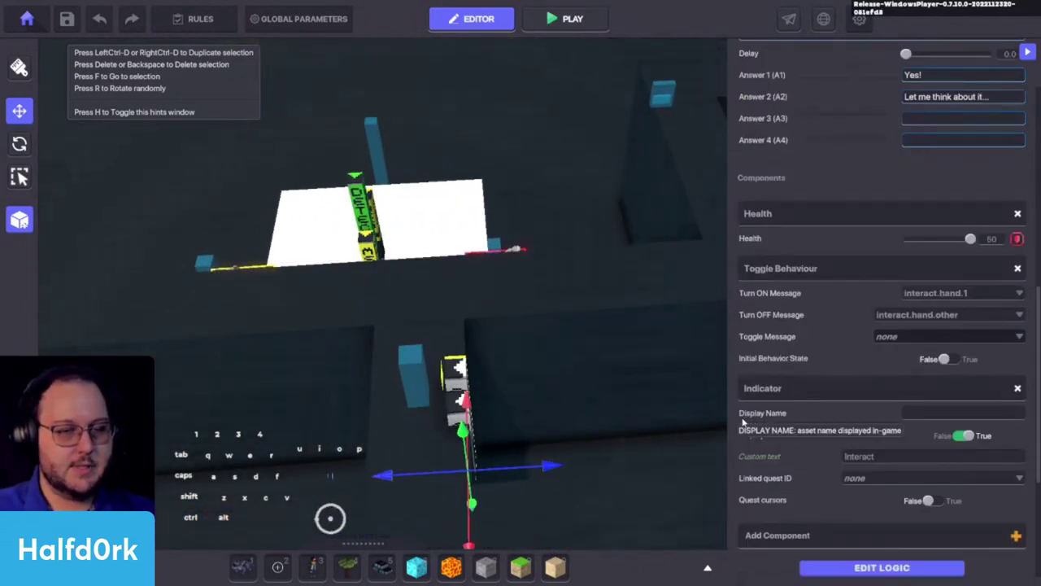
pyautogui.moveTo(727, 421); pyautogui.dragTo(636, 418)
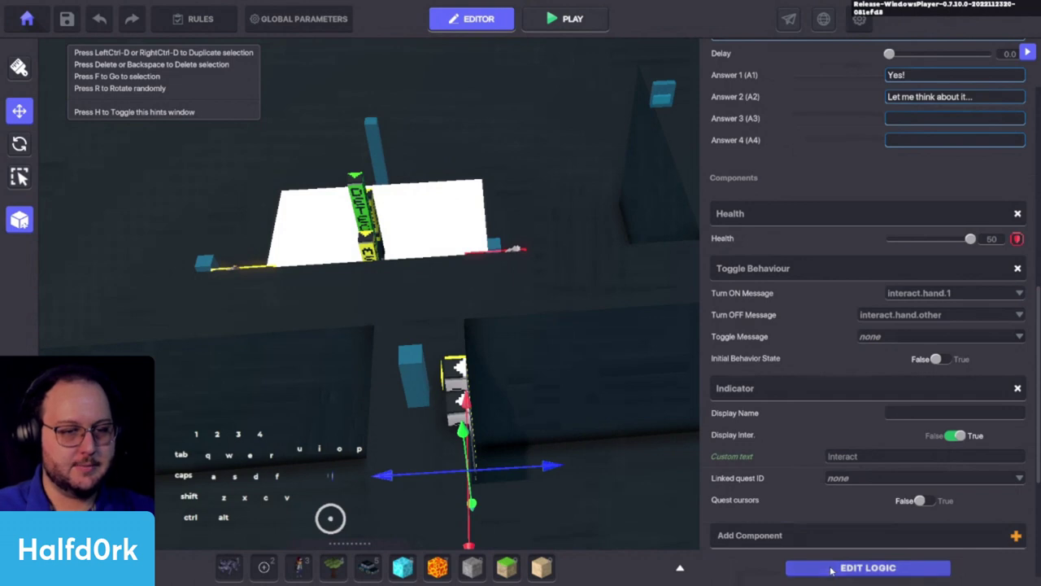
pyautogui.click(832, 569)
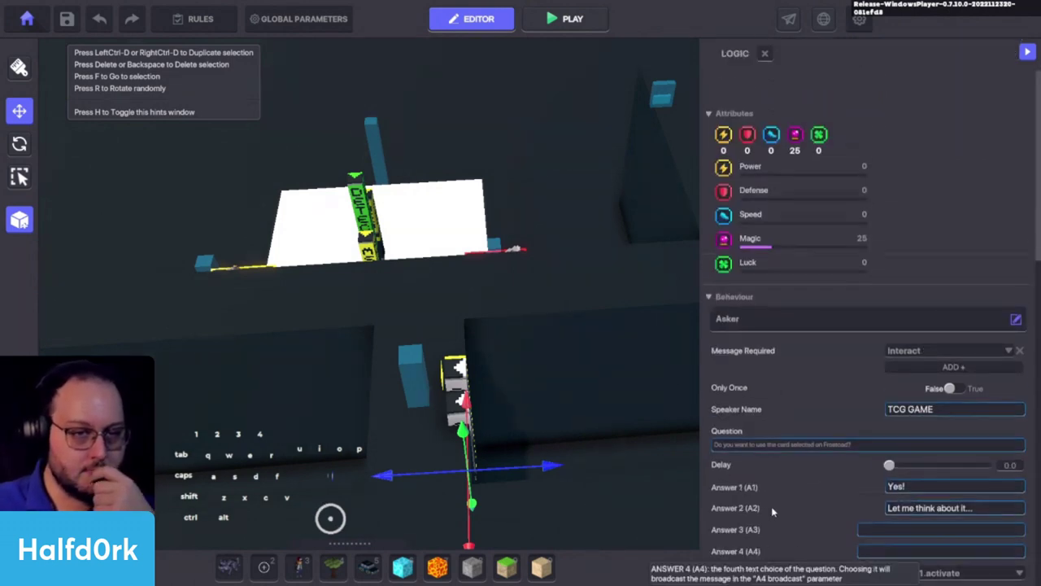
# Remove the Indicator component from the Frostoad Asker and review its answer messages.
pyautogui.scroll(-3, 773, 506)
pyautogui.scroll(-3, 777, 497)
pyautogui.scroll(-1, 826, 464)
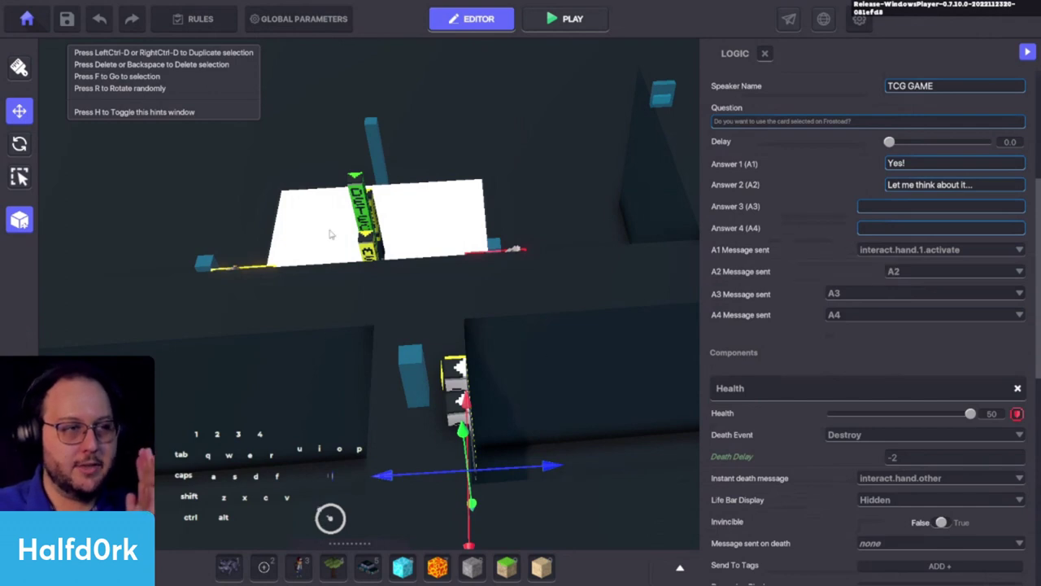
pyautogui.scroll(-3, 848, 379)
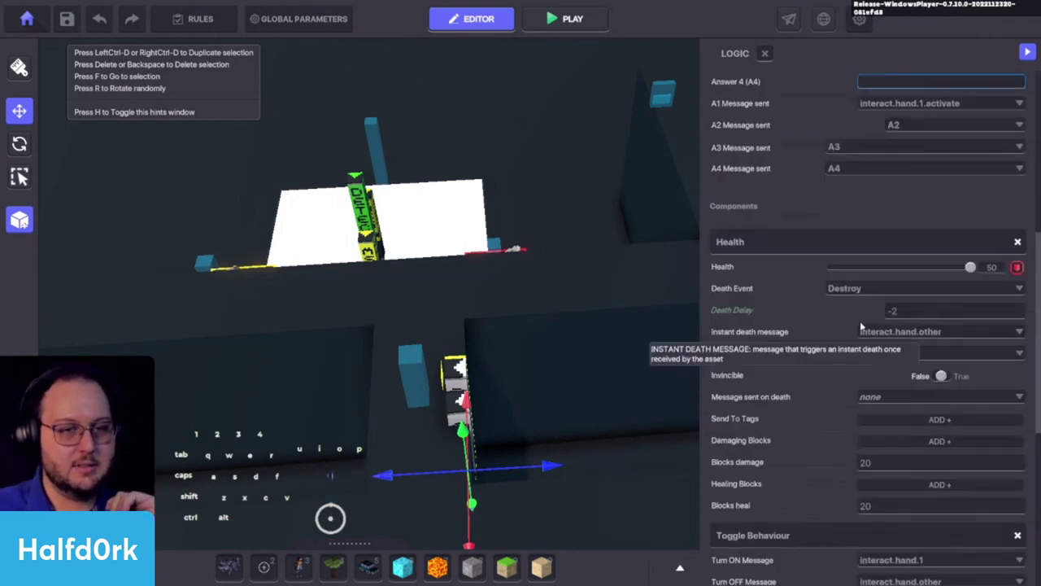
pyautogui.scroll(1, 789, 379)
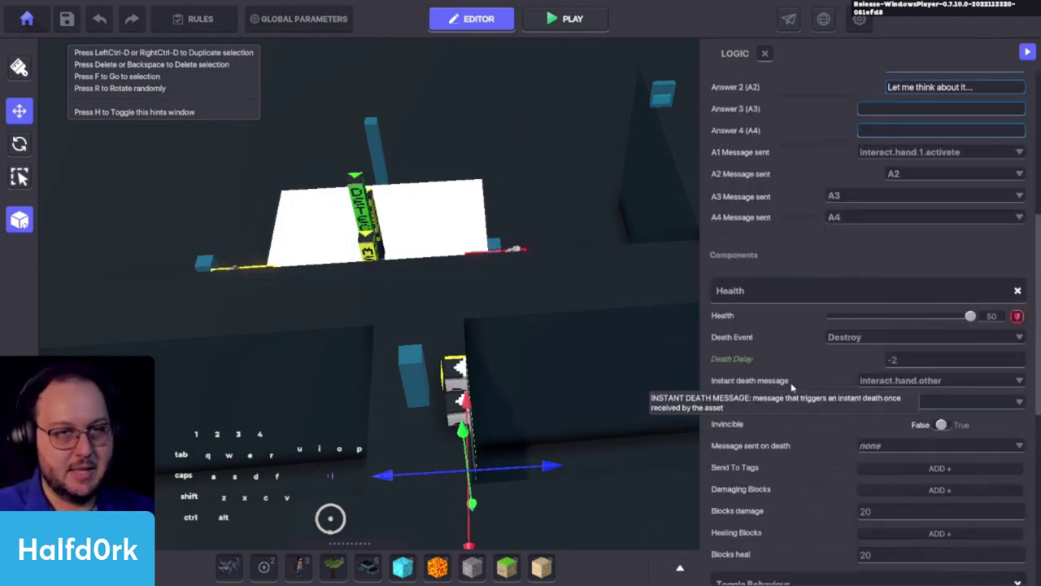
pyautogui.scroll(-4, 801, 407)
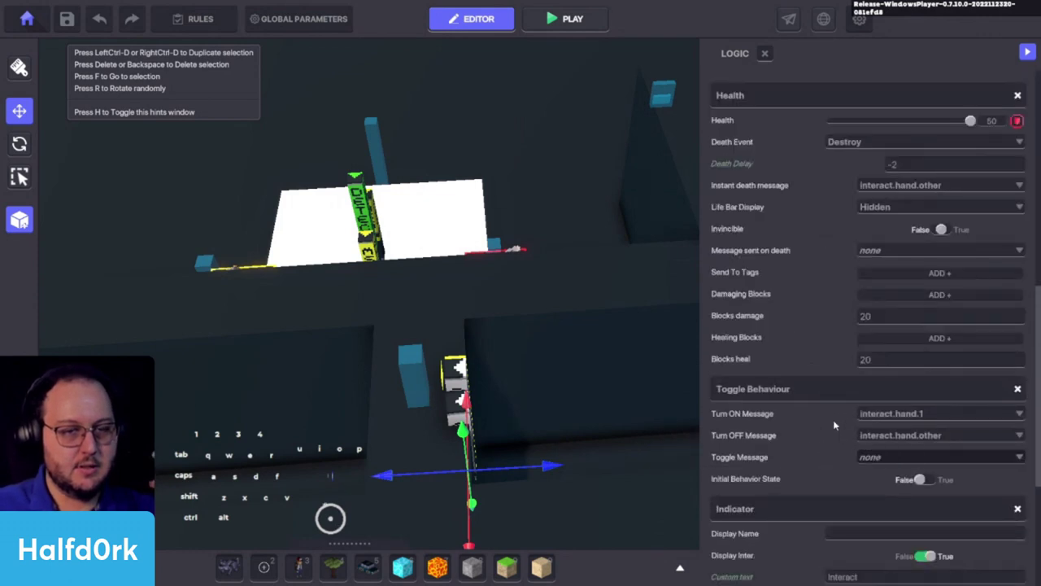
pyautogui.scroll(-5, 821, 430)
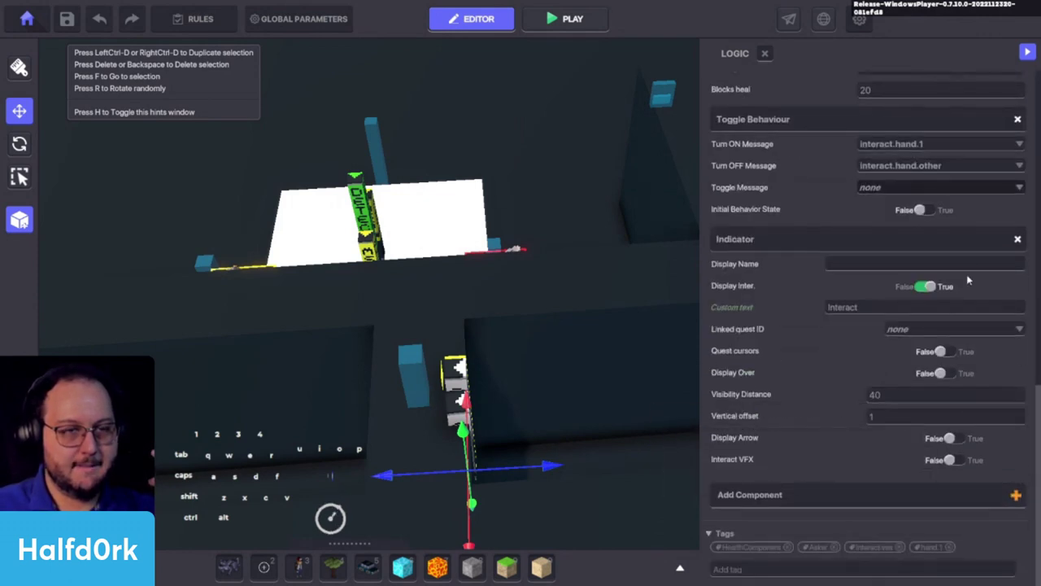
pyautogui.click(1017, 239)
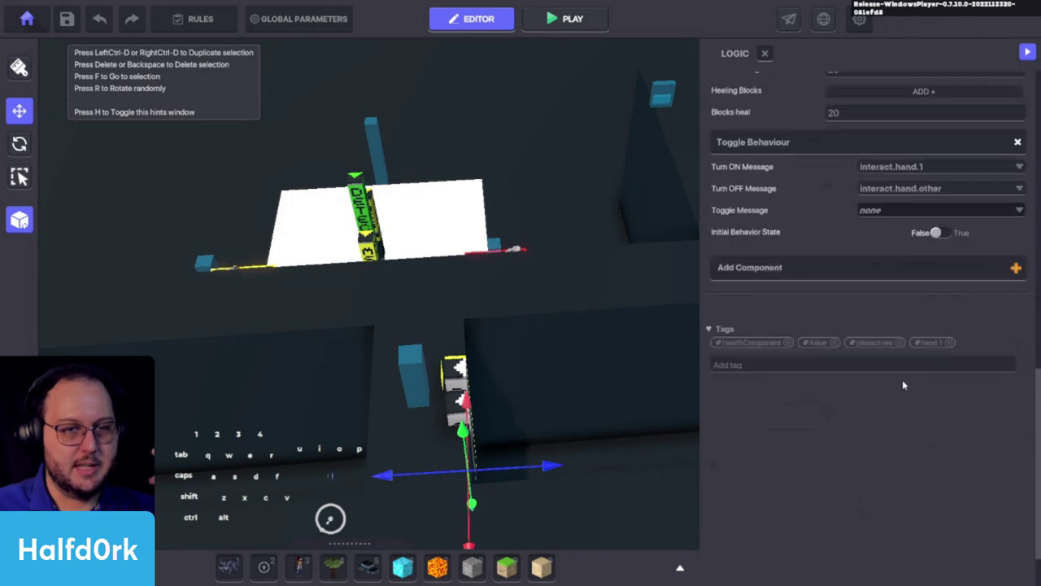
pyautogui.scroll(8, 902, 379)
pyautogui.scroll(2, 809, 379)
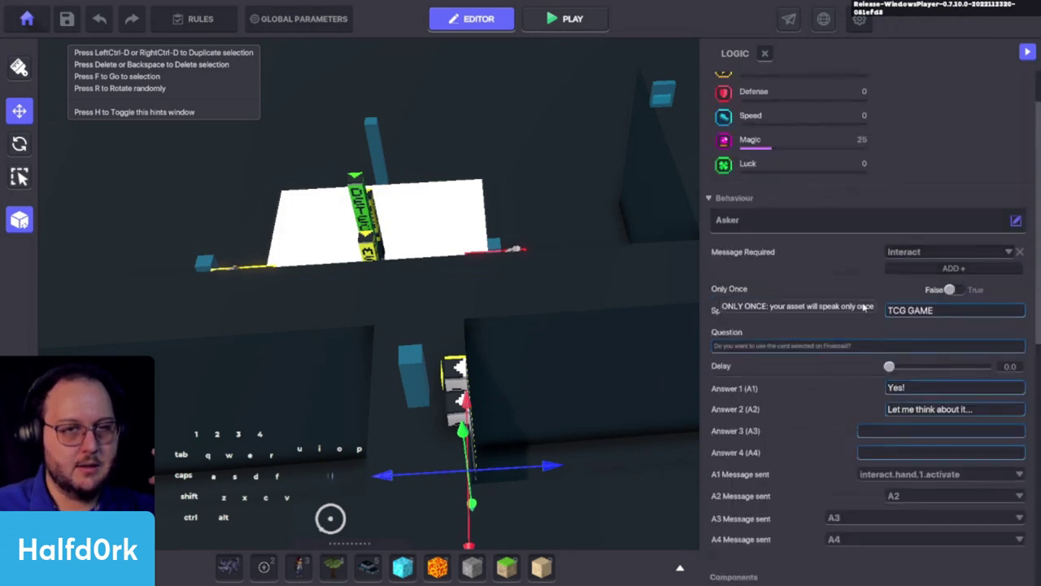
pyautogui.scroll(-2, 862, 244)
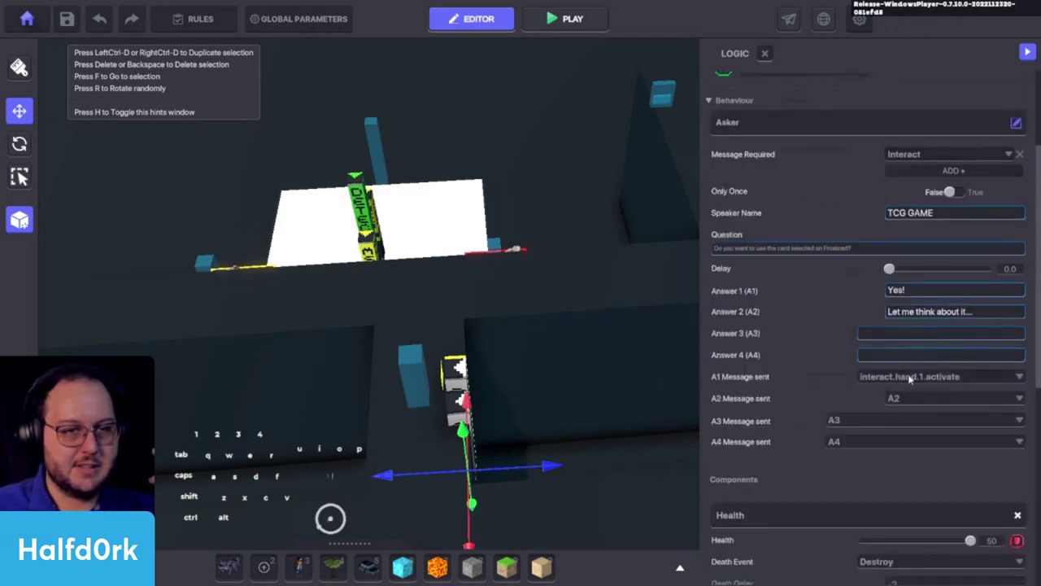
# Examine the Message Broadcaster settings of the front yellow message post on the white tile near the Askers.
pyautogui.keyDown('alt'); pyautogui.moveTo(594, 332); pyautogui.dragTo(594, 411); pyautogui.keyUp('alt')
pyautogui.click(367, 184)
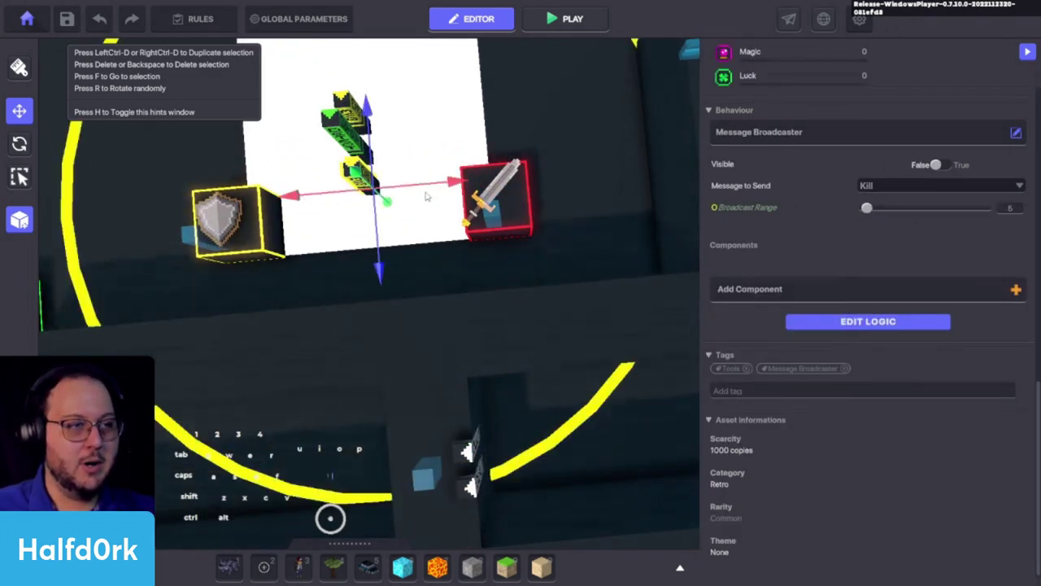
pyautogui.press('f')
pyautogui.keyDown('alt'); pyautogui.moveTo(682, 260); pyautogui.dragTo(504, 236); pyautogui.keyUp('alt')
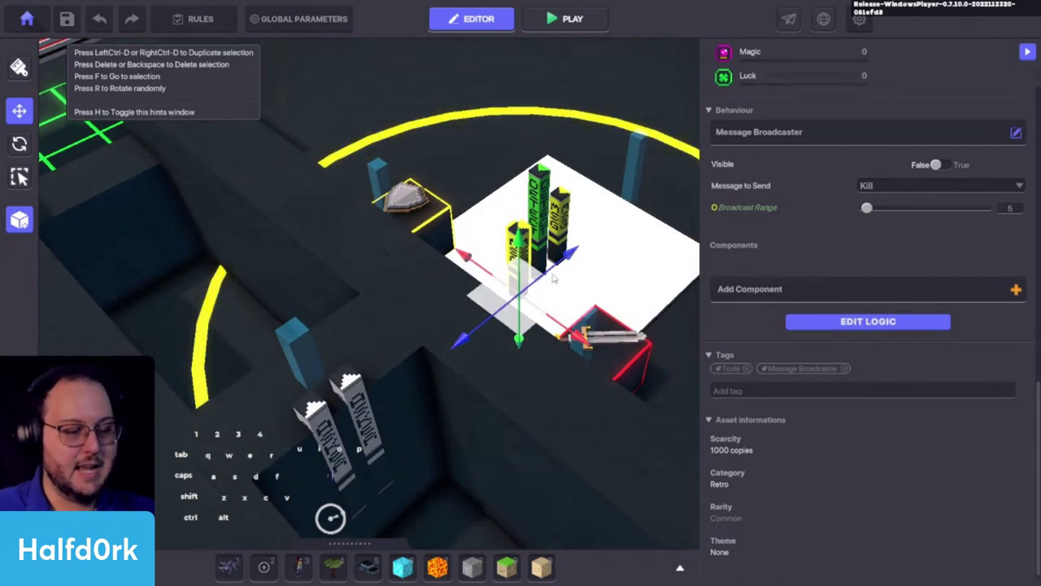
pyautogui.press('w')
pyautogui.press('c')
pyautogui.scroll(-4, 309, 358)
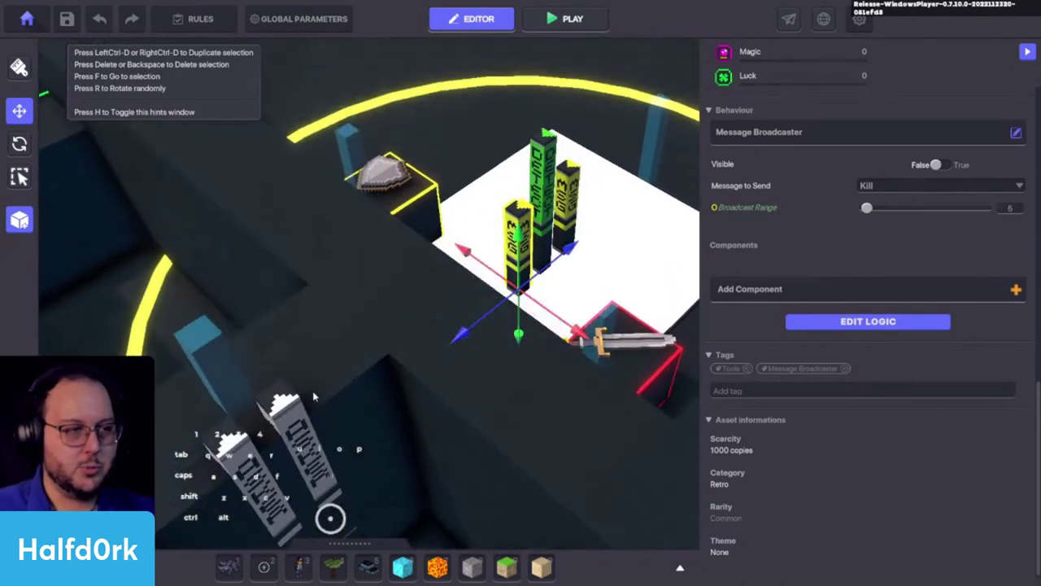
pyautogui.scroll(3, 349, 392)
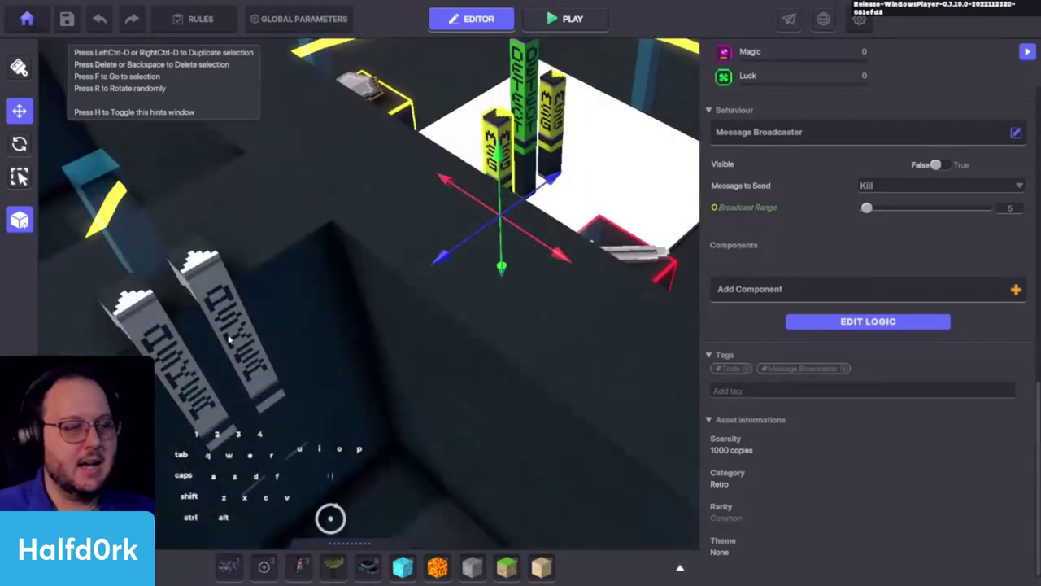
pyautogui.scroll(-3, 308, 431)
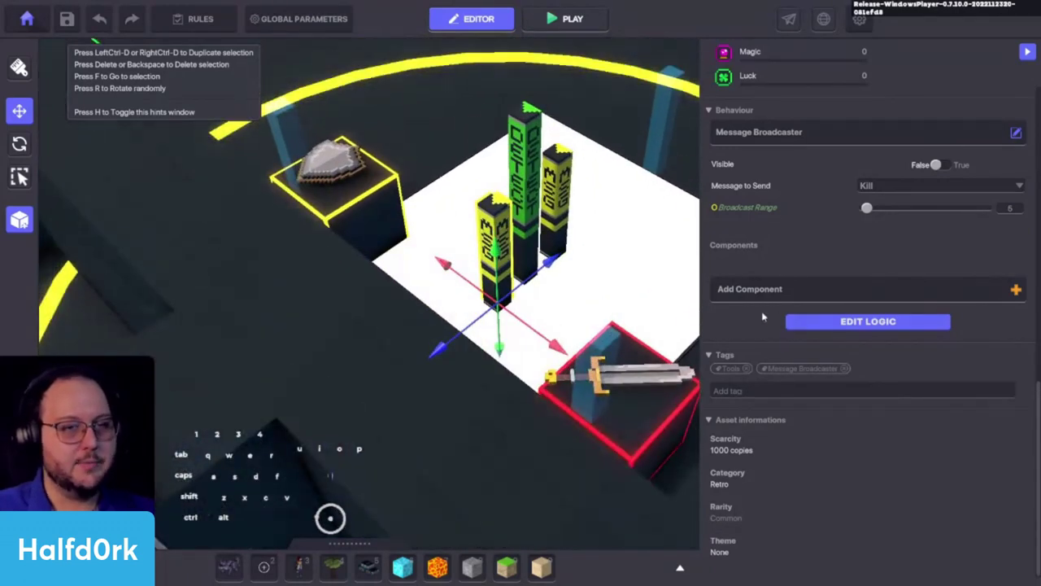
# Open the full logic of the rear yellow message post and examine its broadcast tags, required message and Toggle Behaviour.
pyautogui.click(558, 203)
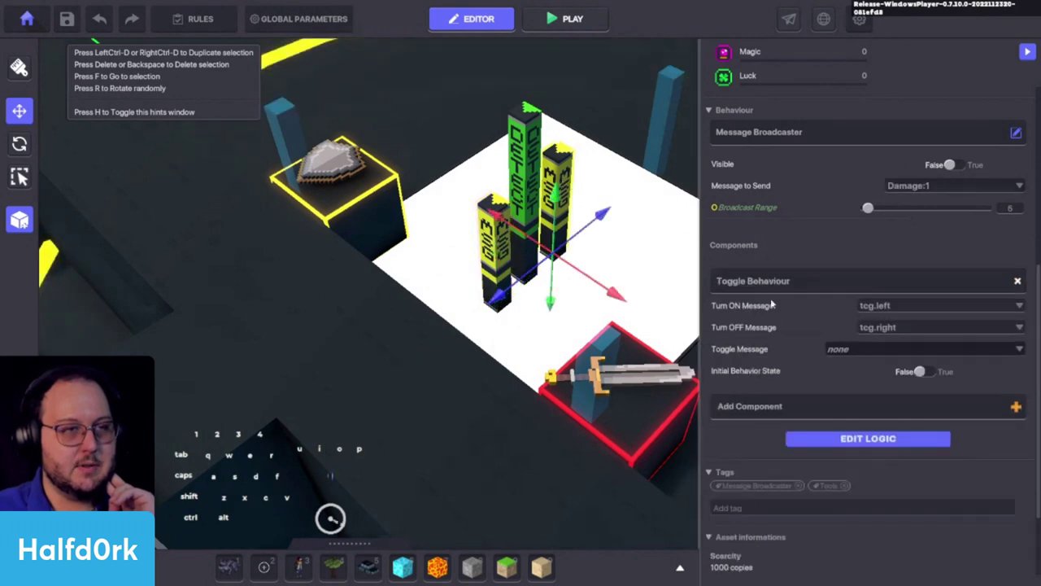
pyautogui.click(843, 439)
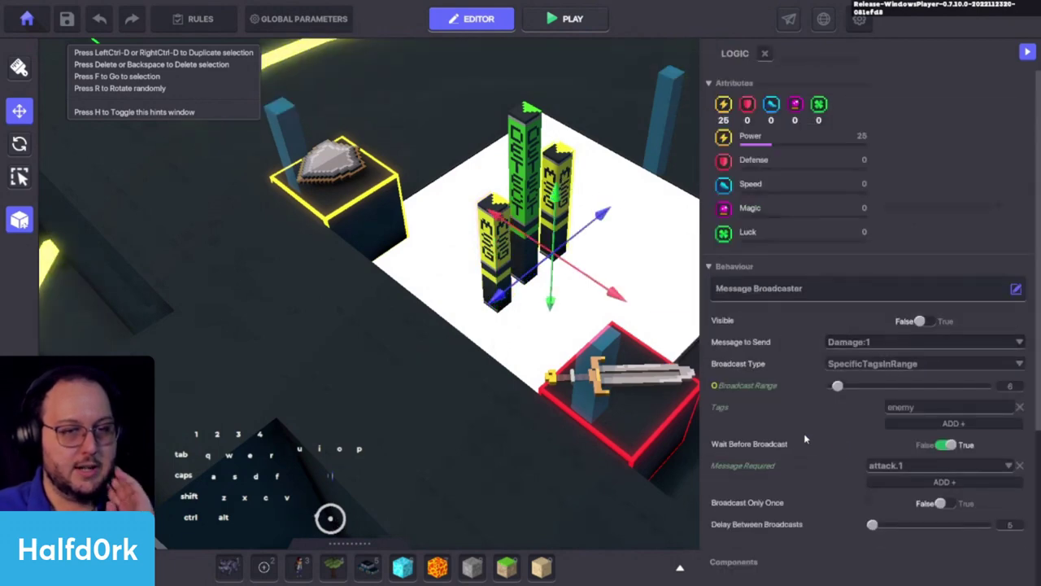
pyautogui.scroll(-3, 804, 438)
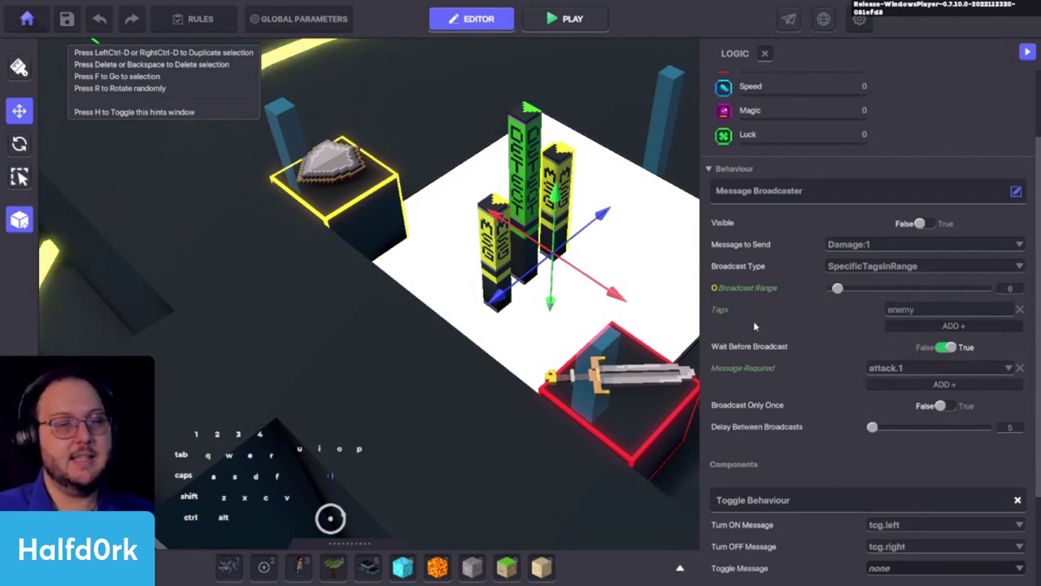
pyautogui.moveTo(661, 350); pyautogui.dragTo(656, 349, button='middle')
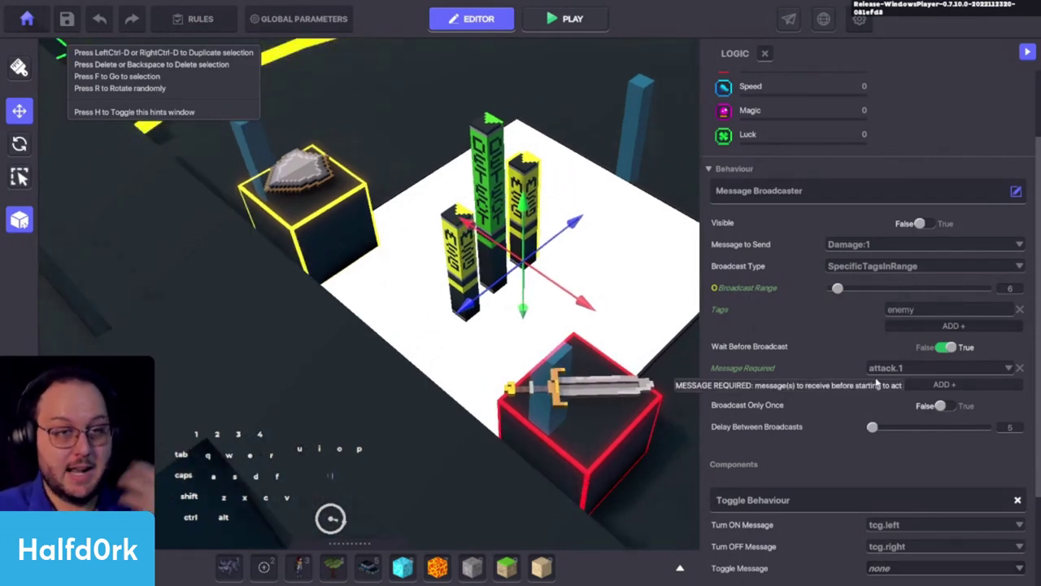
pyautogui.scroll(-4, 821, 407)
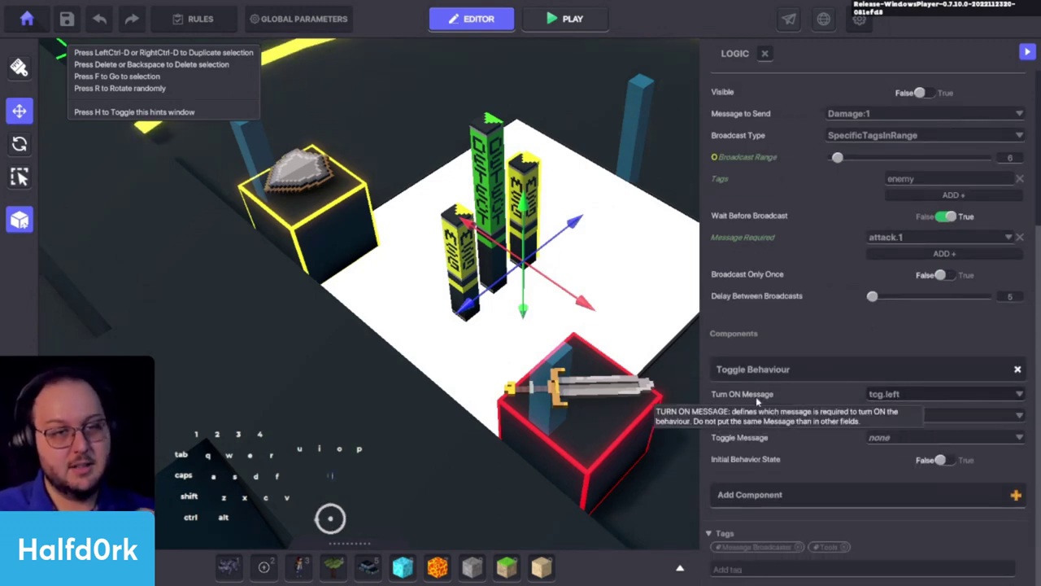
pyautogui.moveTo(614, 439); pyautogui.dragTo(655, 384, button='middle')
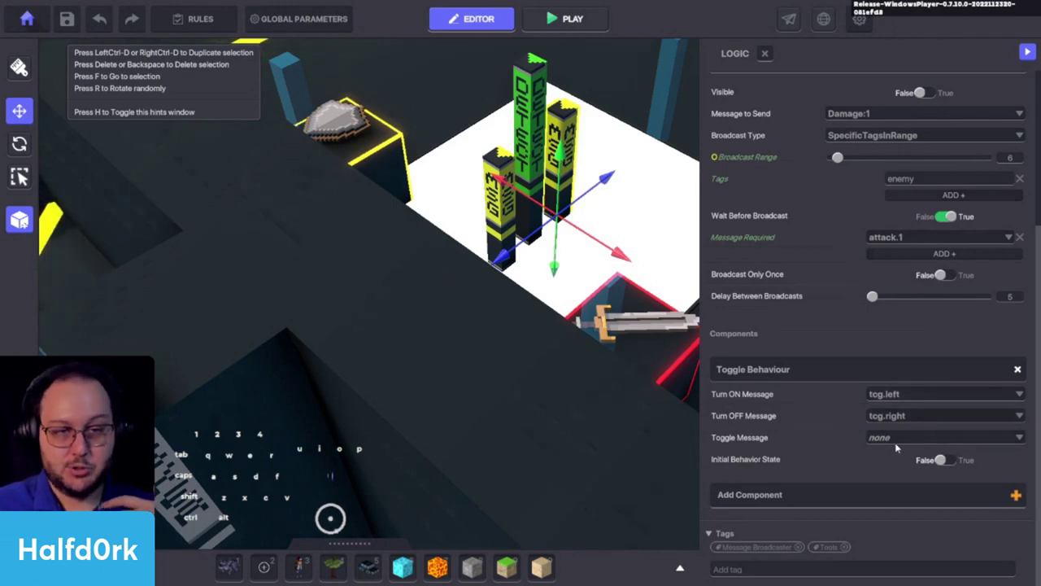
pyautogui.scroll(-5, 375, 379)
# Compare the neighbouring white tile, and examine the Speaker settings of the blue block beside the Asker posts.
pyautogui.press('c')
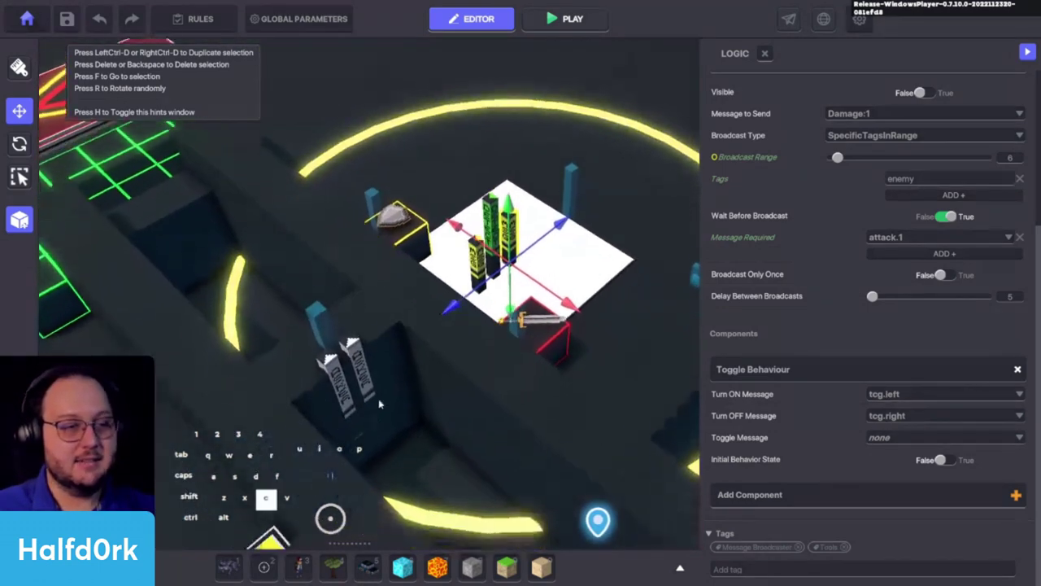
pyautogui.keyDown('alt'); pyautogui.moveTo(462, 432); pyautogui.dragTo(579, 461); pyautogui.keyUp('alt')
pyautogui.press('d')
pyautogui.press('w')
pyautogui.hotkey('shift', 'd')
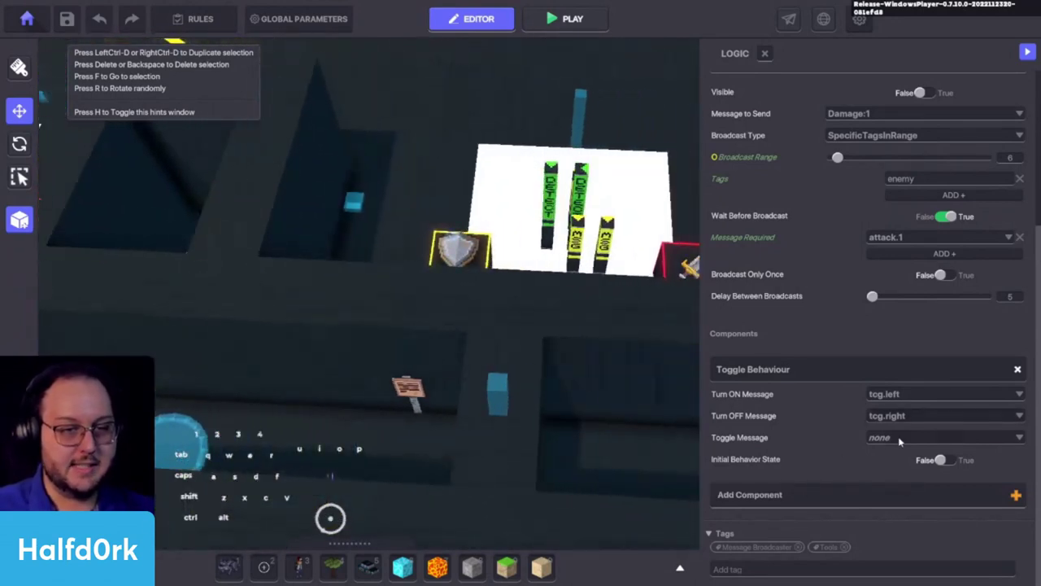
pyautogui.press('w')
pyautogui.press('a')
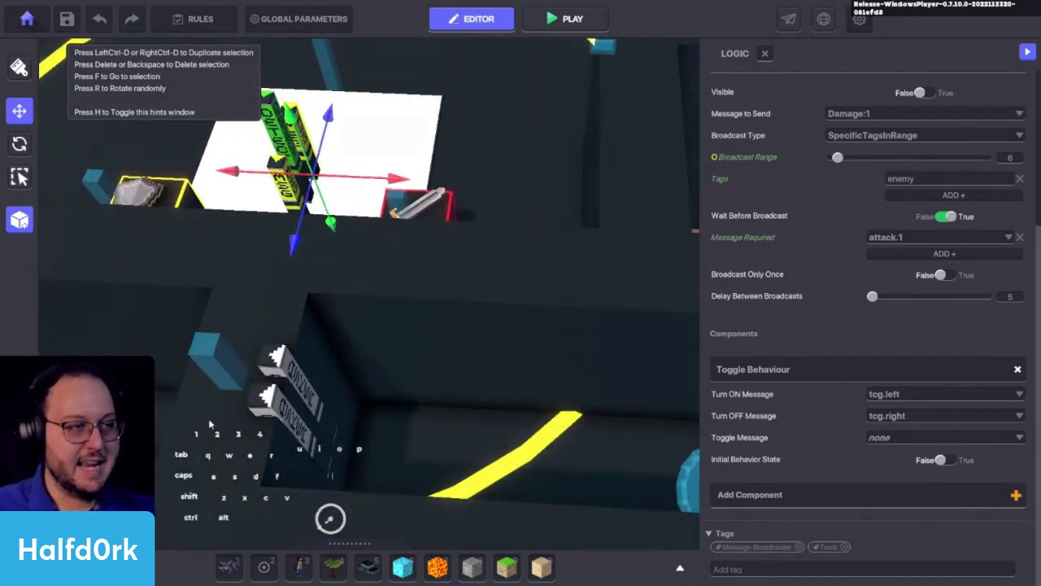
pyautogui.click(229, 365)
pyautogui.keyDown('alt'); pyautogui.moveTo(439, 439); pyautogui.dragTo(378, 435); pyautogui.keyUp('alt')
pyautogui.scroll(-3, 793, 333)
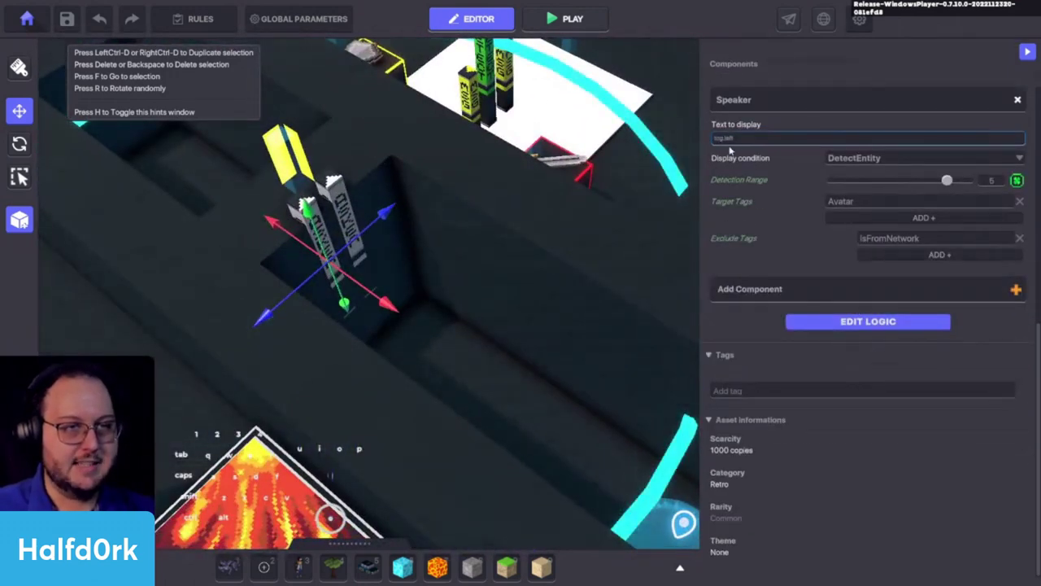
# Recheck the Message Broadcaster settings of both yellow message posts on the white tile, front one first.
pyautogui.hotkey('shift', 'd')
pyautogui.press('a')
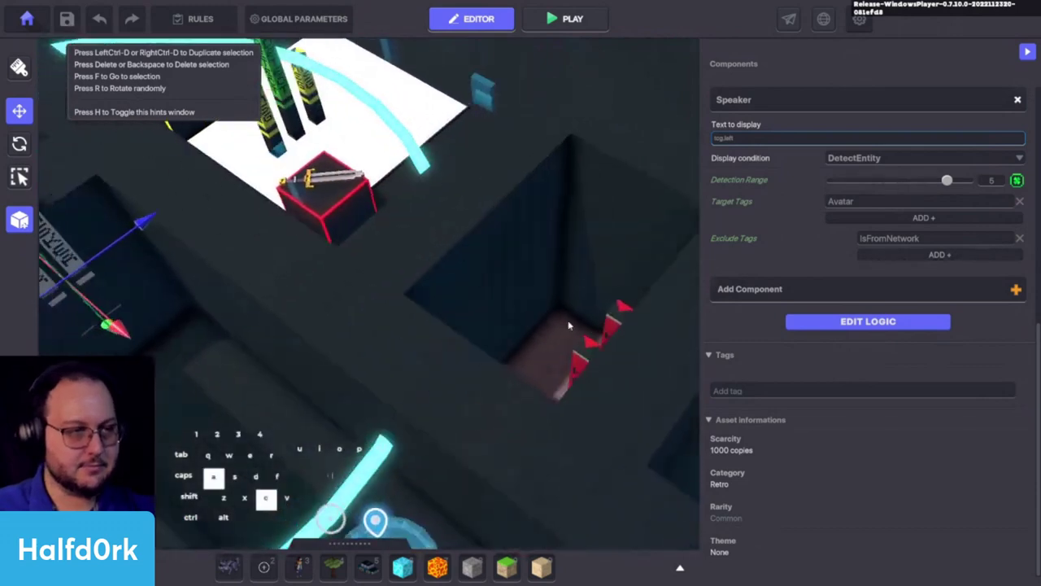
pyautogui.keyDown('alt'); pyautogui.moveTo(570, 326); pyautogui.dragTo(463, 288); pyautogui.keyUp('alt')
pyautogui.press('w')
pyautogui.click(310, 283)
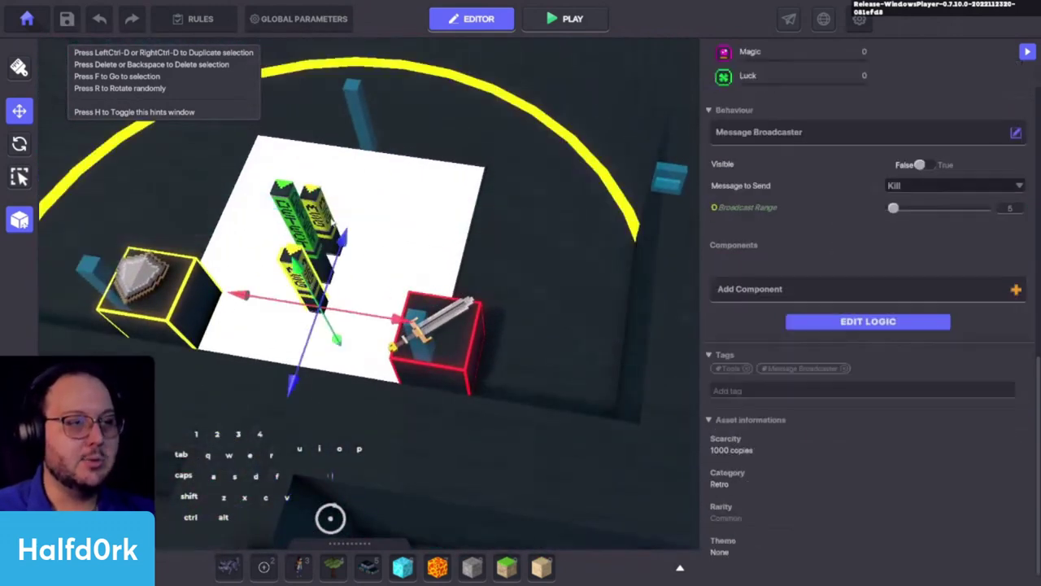
pyautogui.click(327, 223)
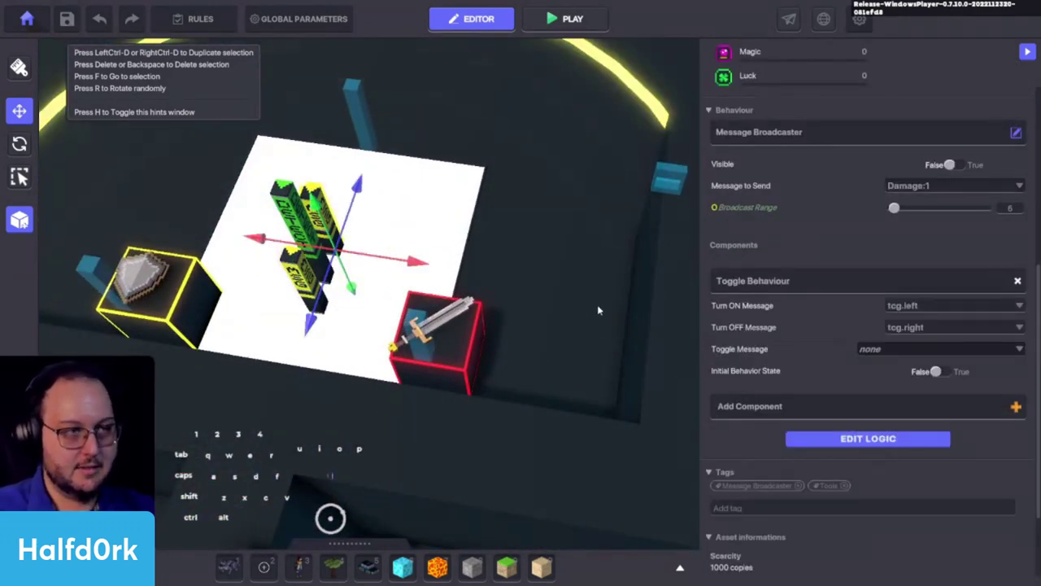
# Survey the layout of the second white monster tile, the yellow-outlined zone and the row of hand cards.
pyautogui.hotkey('shift', 'd')
pyautogui.hotkey('shift', 's')
pyautogui.hotkey('shift', 'd')
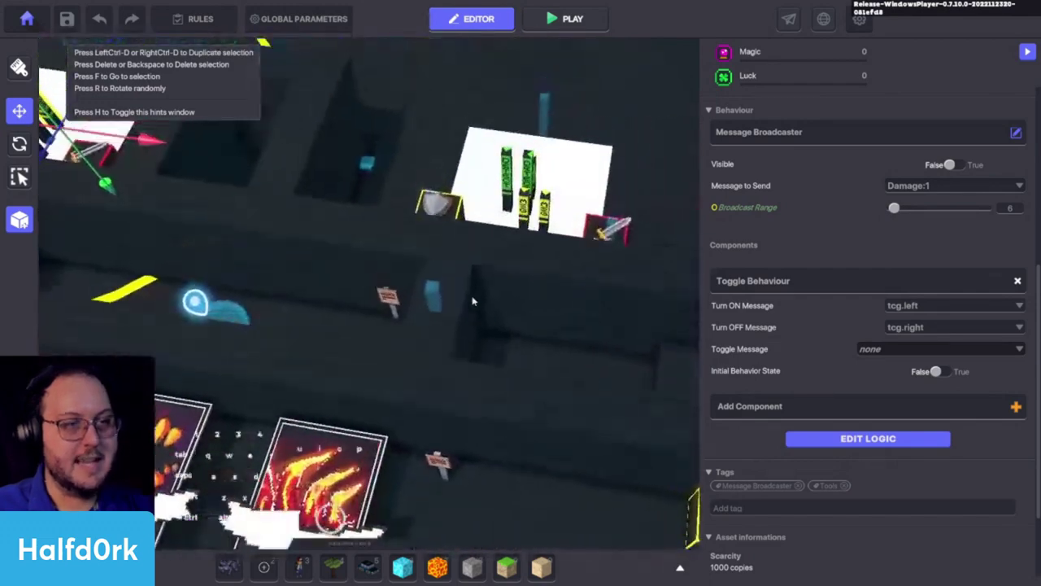
pyautogui.press('w')
pyautogui.press('a')
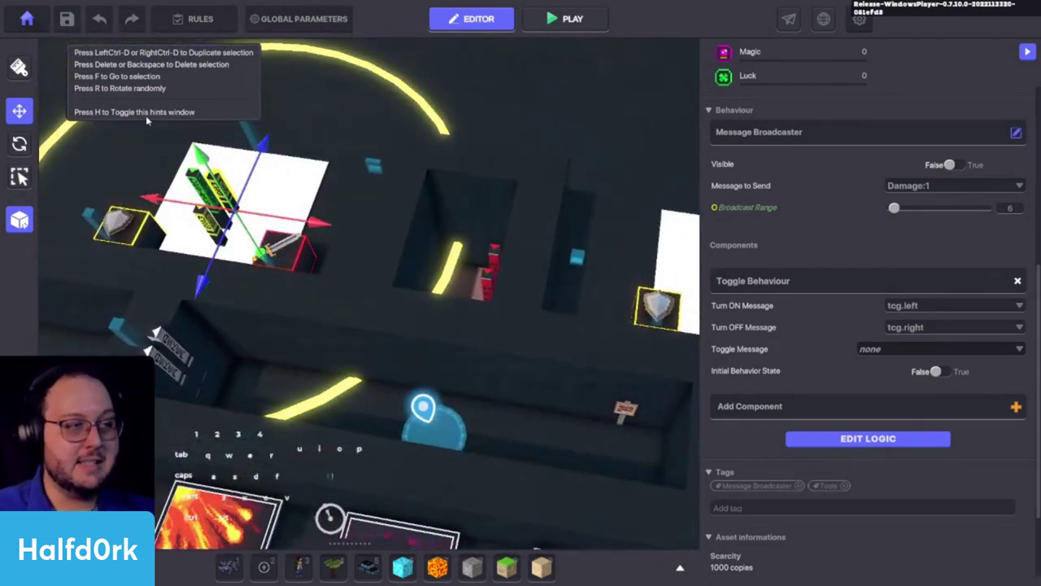
pyautogui.hotkey('shift', 'd')
pyautogui.press('s')
pyautogui.press('c')
pyautogui.press('d')
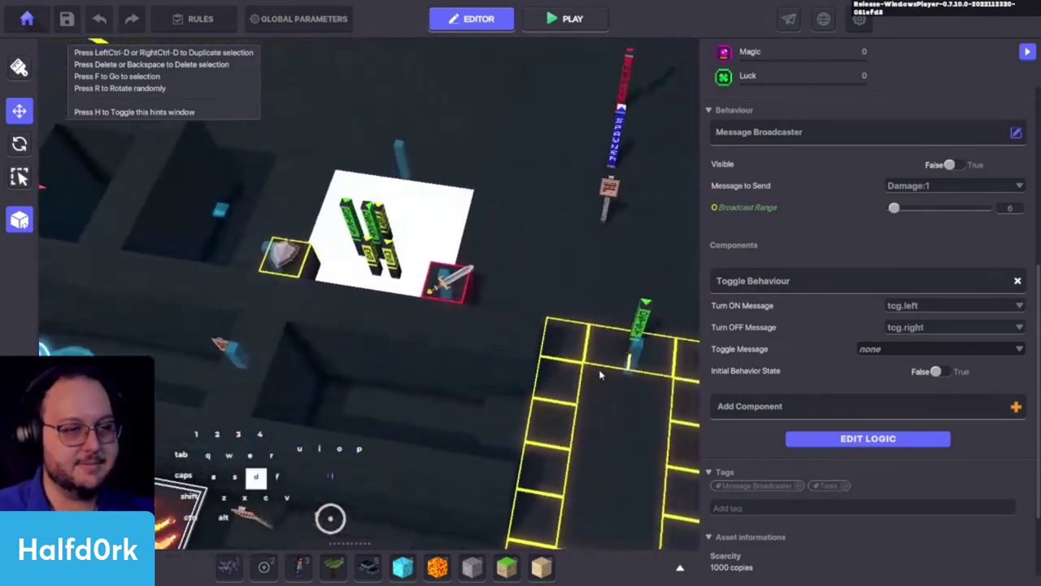
pyautogui.press('a')
pyautogui.press('s')
pyautogui.press('s')
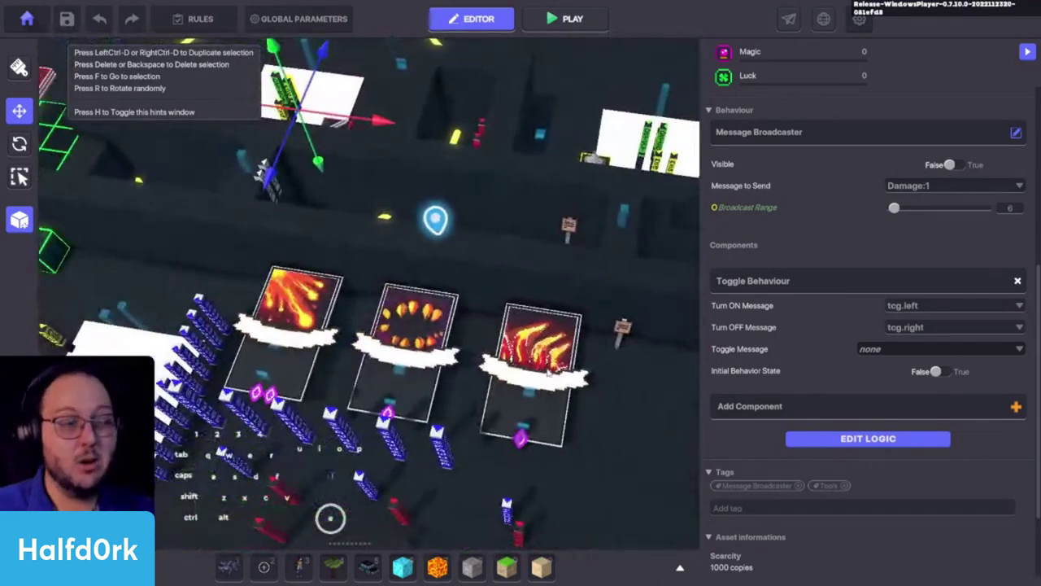
# Select the message broadcaster inside the yellow-outlined discard zone and examine its message, broadcast range and tags.
pyautogui.press('w')
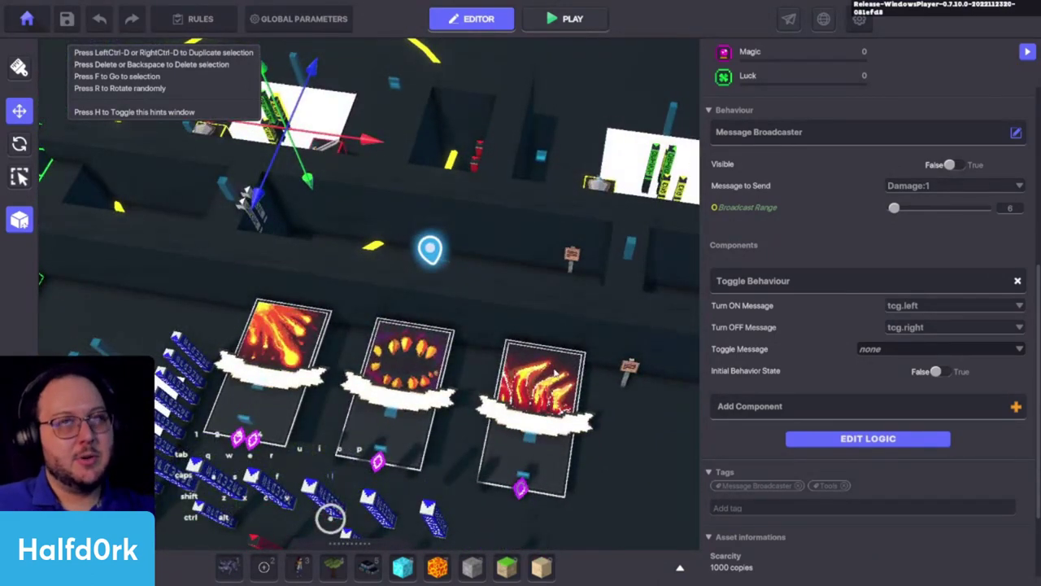
pyautogui.press('w')
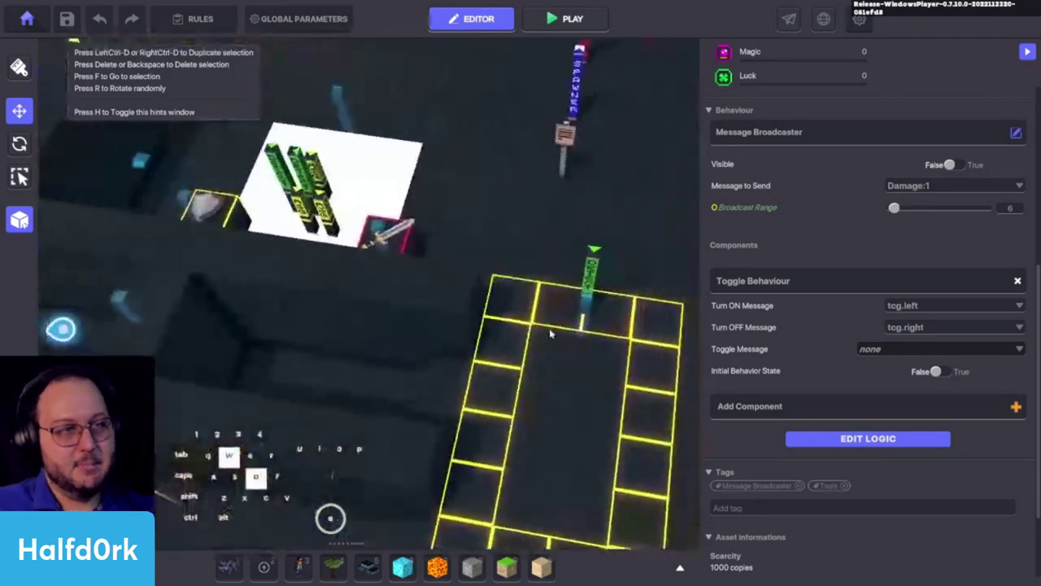
pyautogui.click(510, 309)
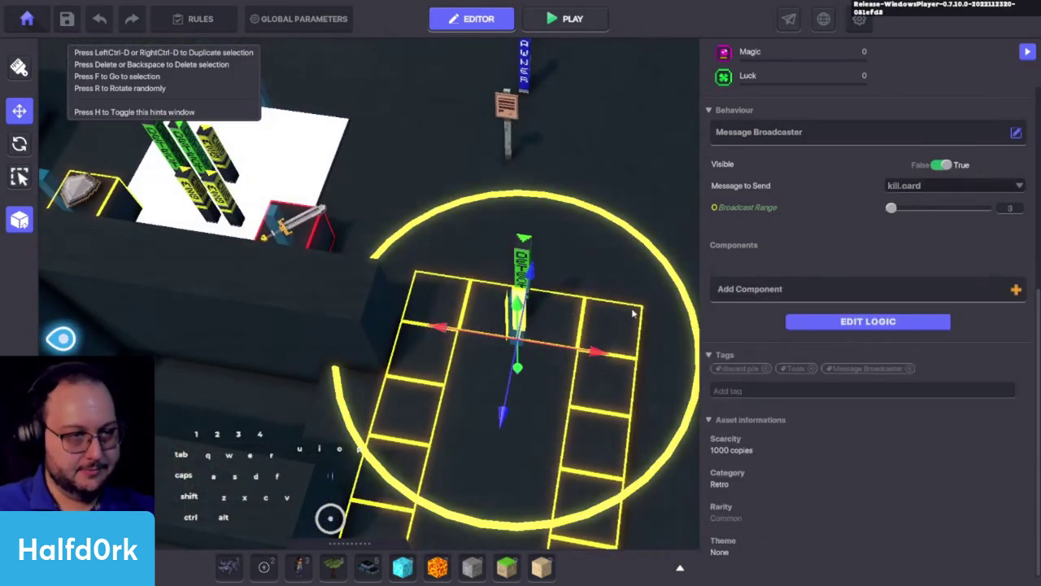
pyautogui.keyDown('alt'); pyautogui.moveTo(632, 310); pyautogui.dragTo(232, 163); pyautogui.keyUp('alt')
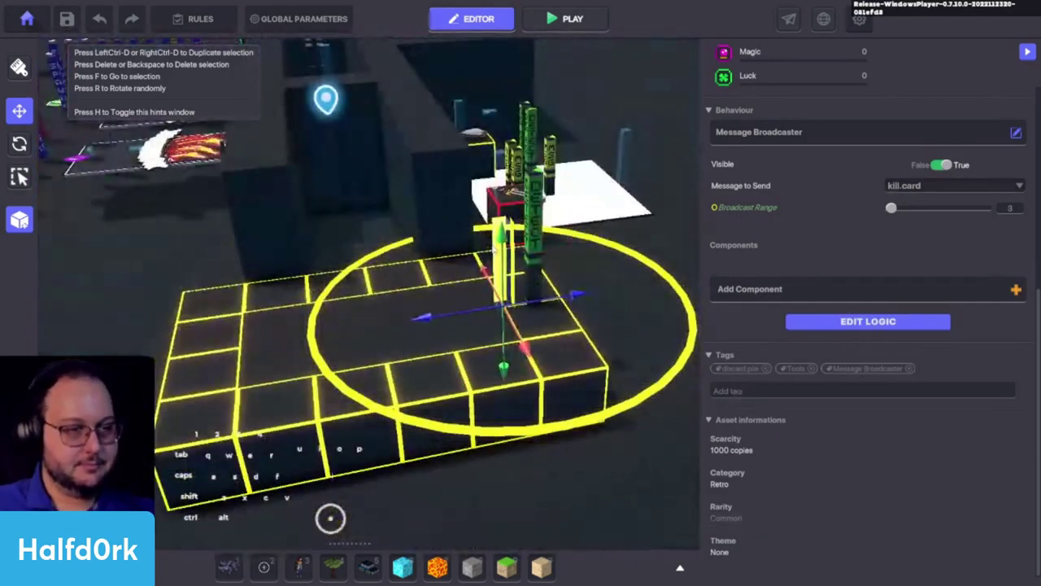
pyautogui.press('space')
pyautogui.press('s')
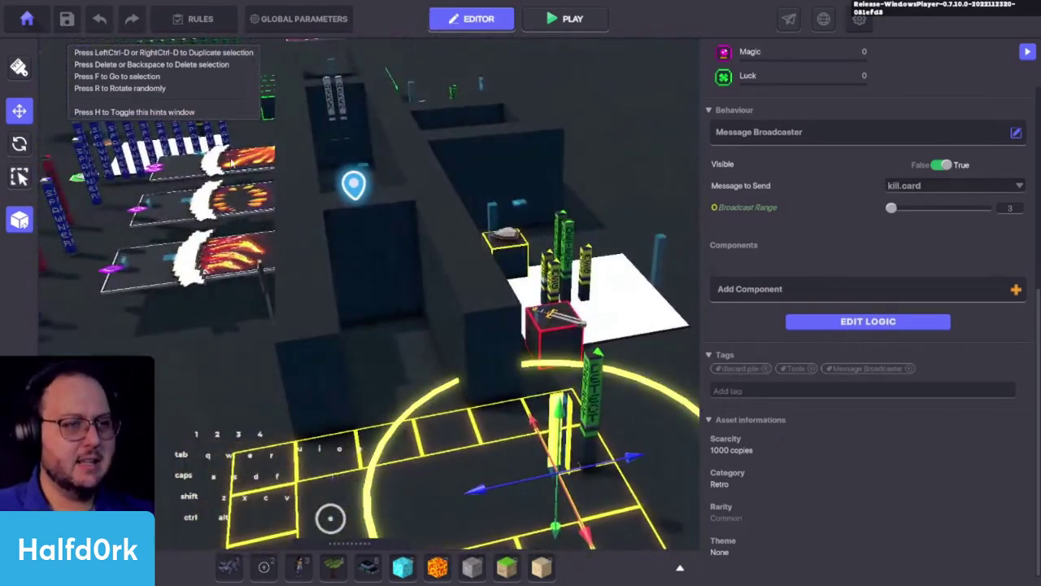
# Focus on the Heat Spray hand card and examine its Toggle Behaviour and Speaker settings.
pyautogui.click(232, 163)
pyautogui.press('f')
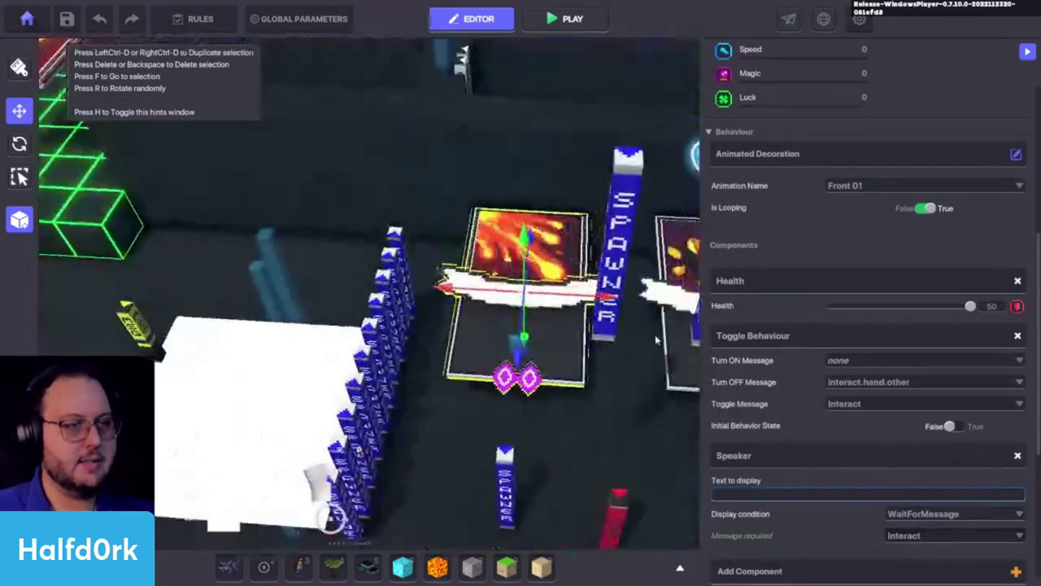
pyautogui.keyDown('alt'); pyautogui.moveTo(656, 340); pyautogui.dragTo(489, 234); pyautogui.keyUp('alt')
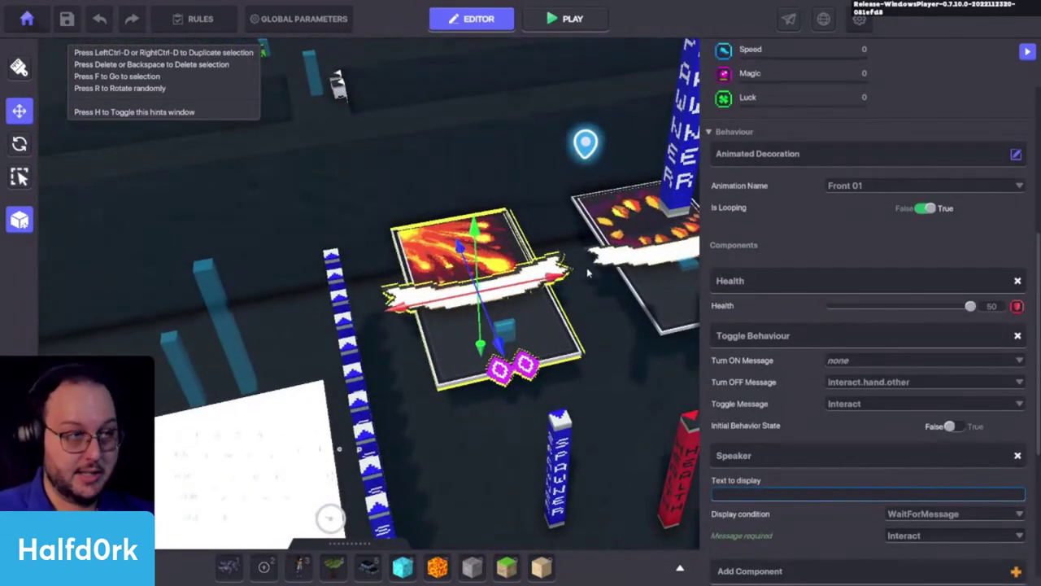
pyautogui.keyDown('alt'); pyautogui.moveTo(588, 273); pyautogui.dragTo(447, 263); pyautogui.keyUp('alt')
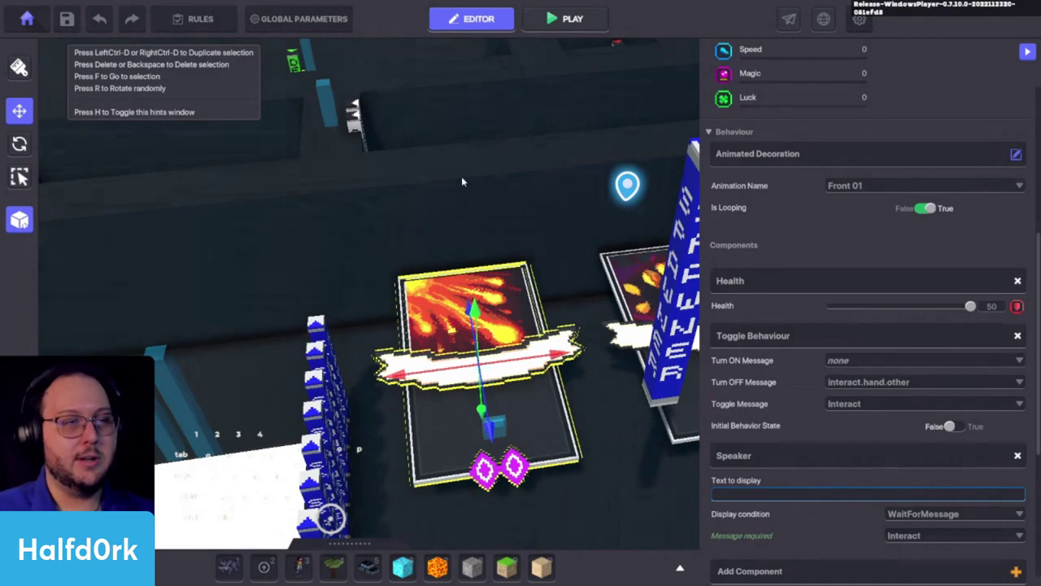
pyautogui.moveTo(480, 199); pyautogui.dragTo(510, 239, button='right')
# Playtest the game briefly, moving around near the hand cards, and return to editing.
pyautogui.hotkey('ctrl', 'p')
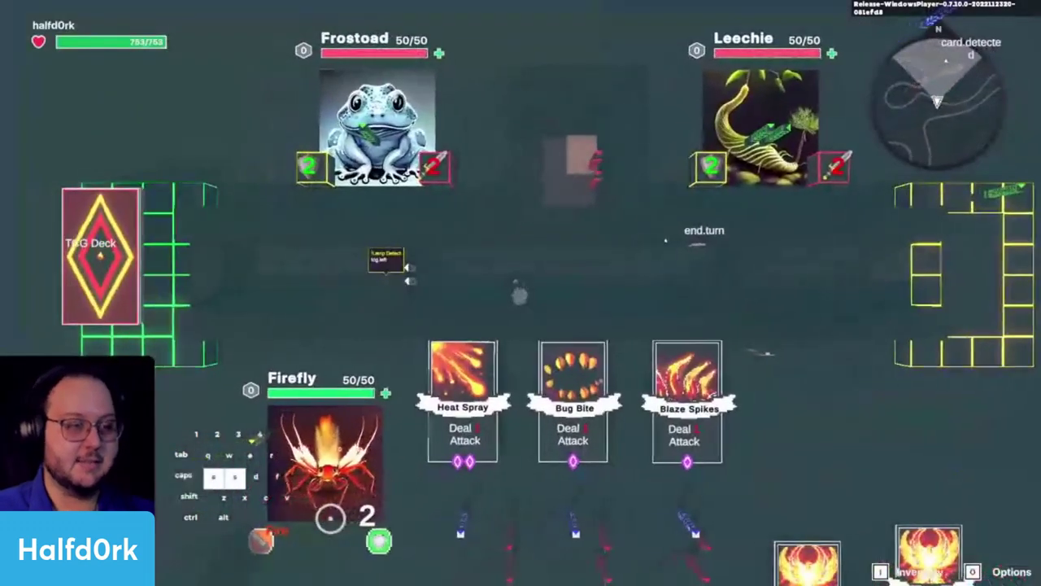
pyautogui.press('d')
pyautogui.press('s')
pyautogui.press('e')
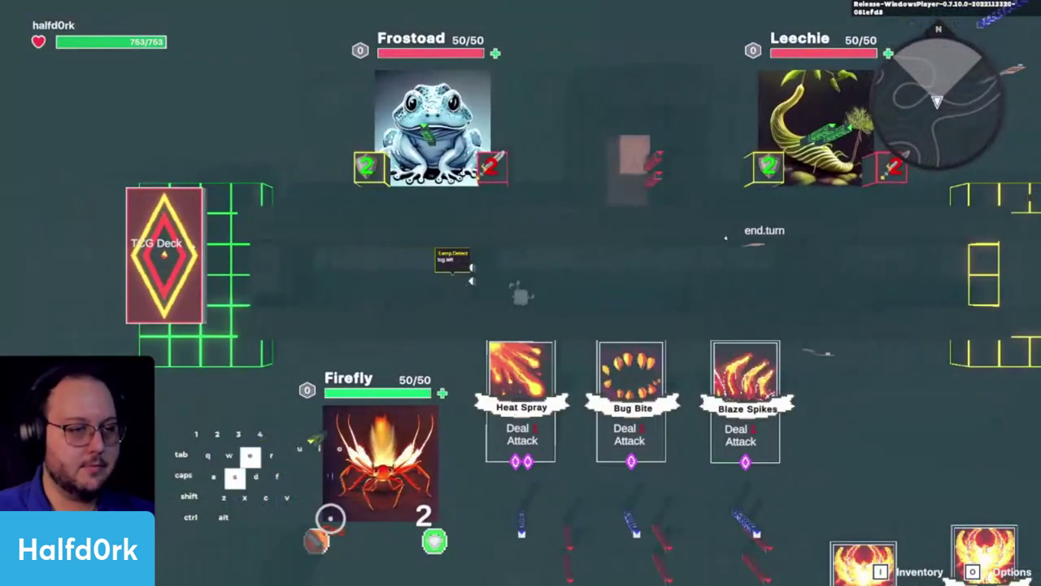
pyautogui.press('w')
pyautogui.hotkey('ctrl', 'p')
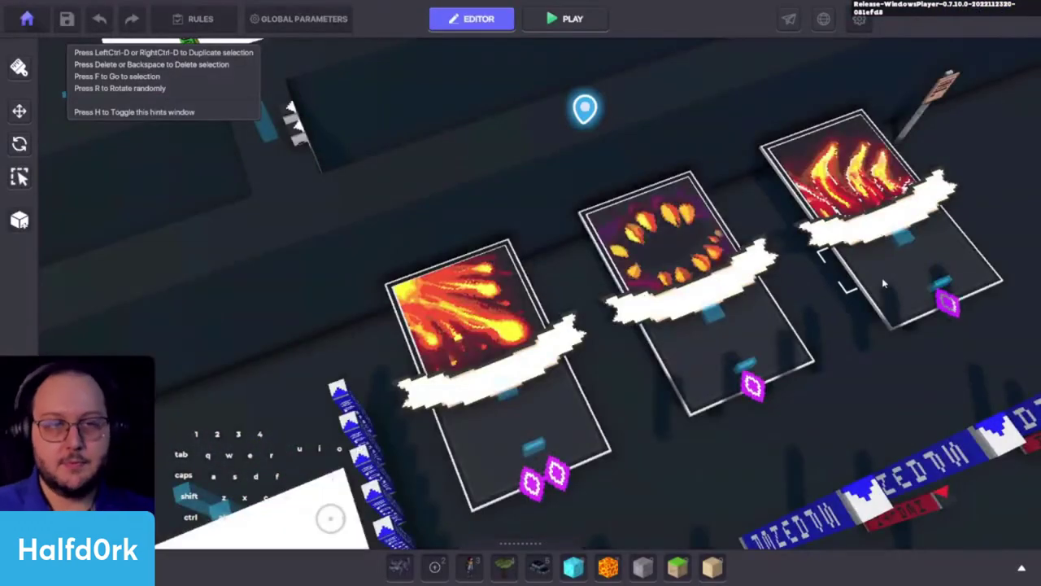
# Open the full logic of the discard zone's kill.card broadcaster, examine its trigger settings and widen the properties area.
pyautogui.moveTo(883, 282); pyautogui.dragTo(775, 284, button='right')
pyautogui.press('d')
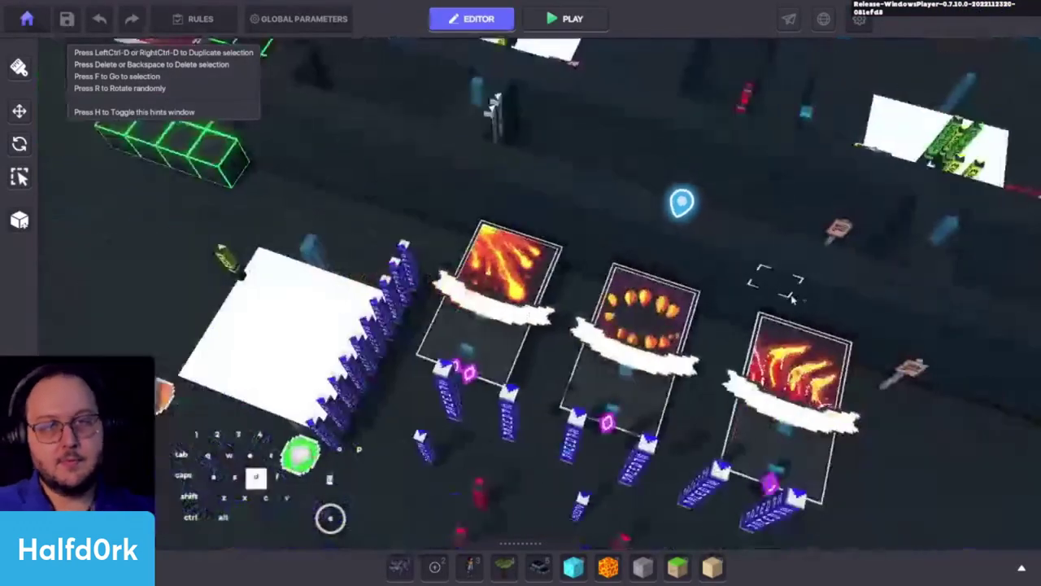
pyautogui.doubleClick(781, 294)
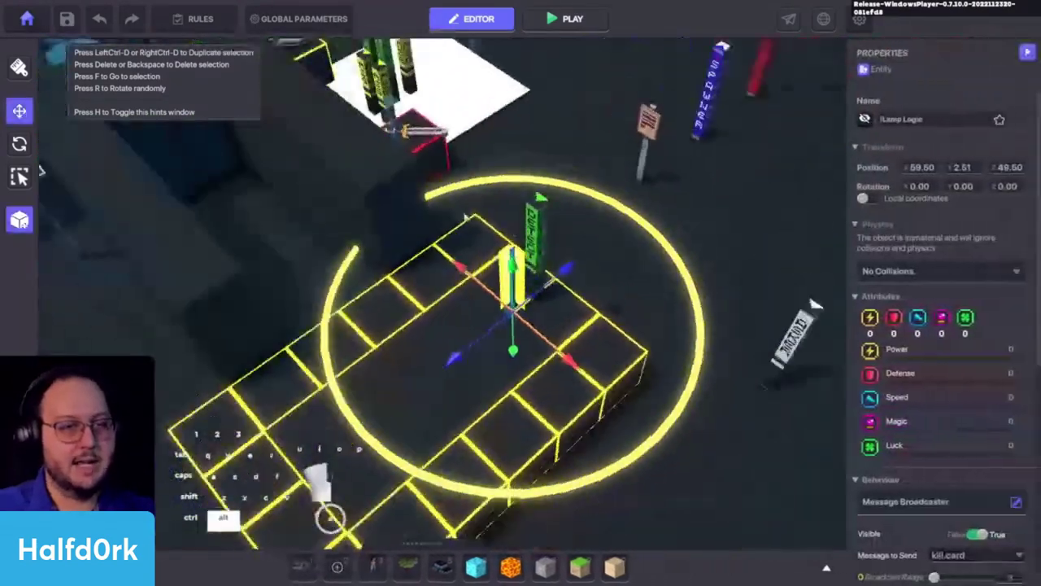
pyautogui.scroll(-5, 872, 360)
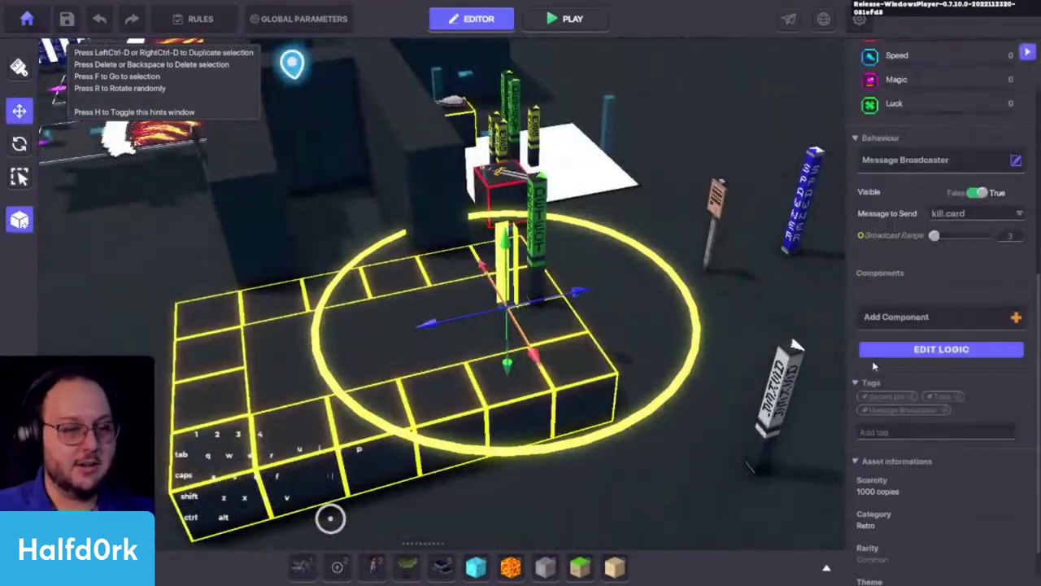
pyautogui.click(951, 350)
pyautogui.scroll(-2, 904, 379)
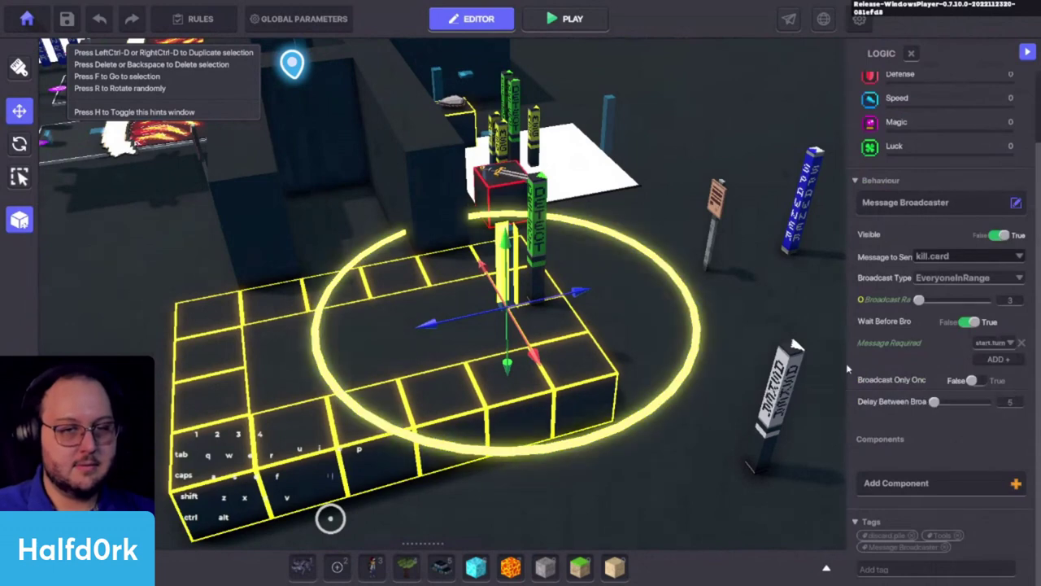
pyautogui.moveTo(844, 348); pyautogui.dragTo(696, 334)
# Select the green Detect post in the discard zone and examine its full Speaker logic, including target tags and spoken message.
pyautogui.click(527, 198)
pyautogui.click(537, 213)
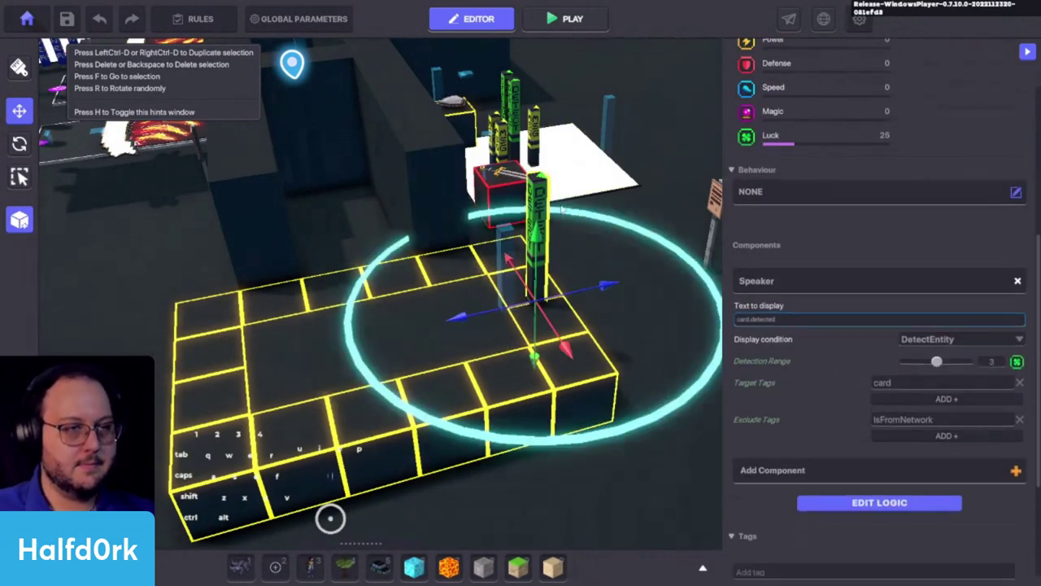
pyautogui.moveTo(536, 213); pyautogui.dragTo(521, 265, button='middle')
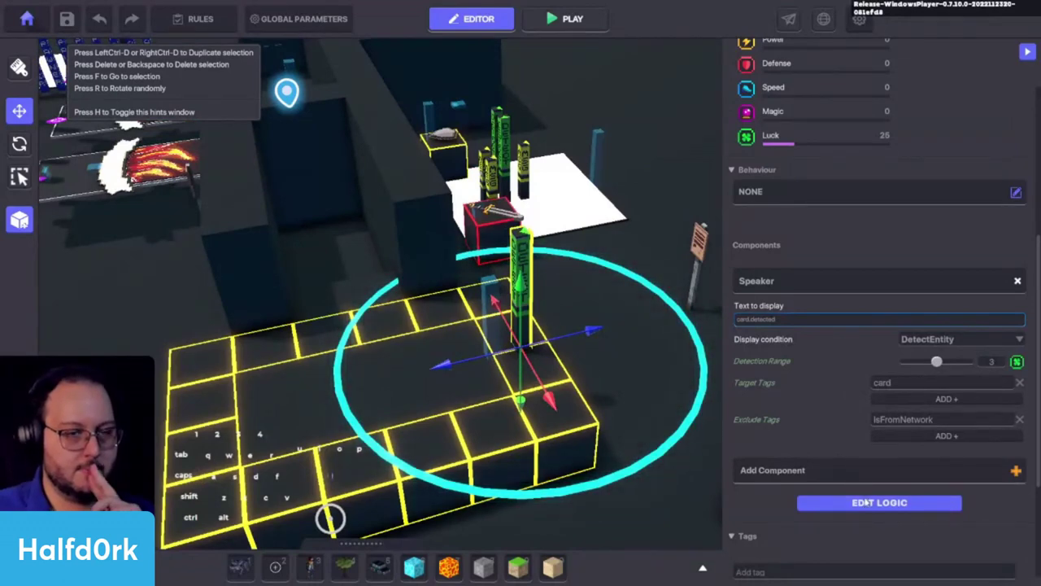
pyautogui.scroll(3, 590, 376)
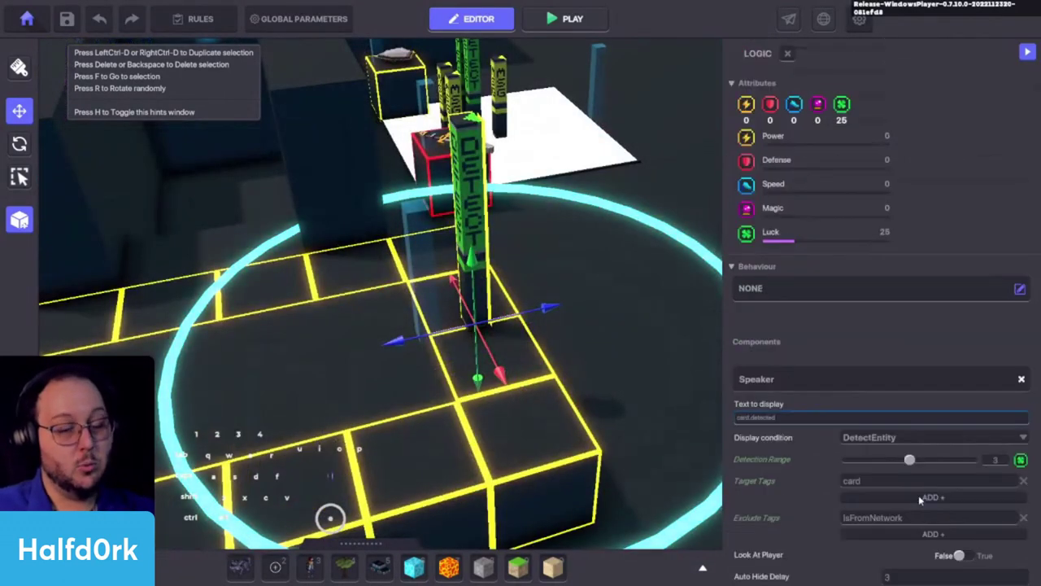
pyautogui.scroll(-2, 832, 475)
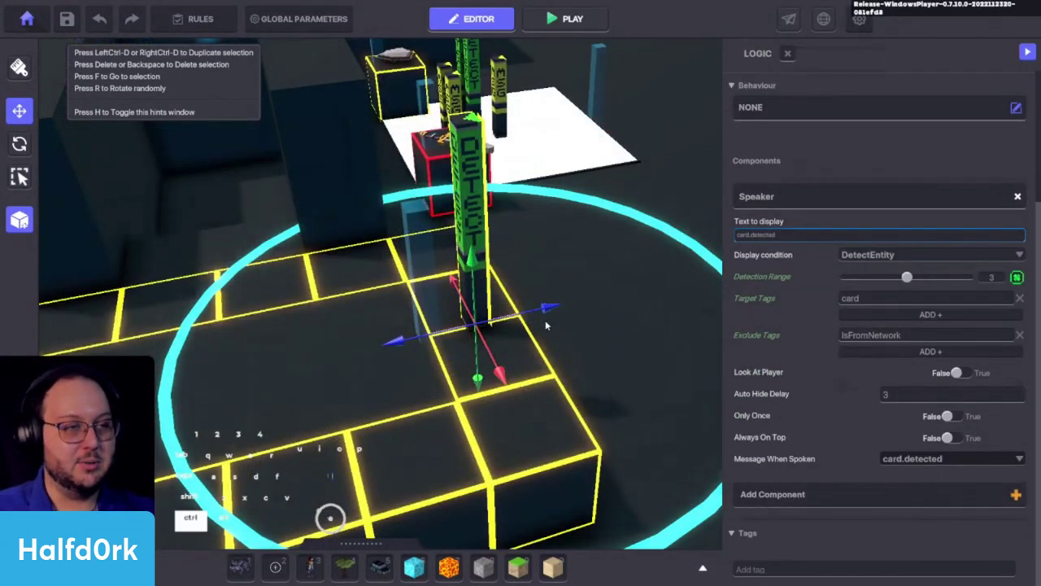
# Duplicate the green Detect post and place the copy beside the original inside the discard zone.
pyautogui.hotkey('ctrl', 'd')
pyautogui.moveTo(504, 393); pyautogui.dragTo(417, 364)
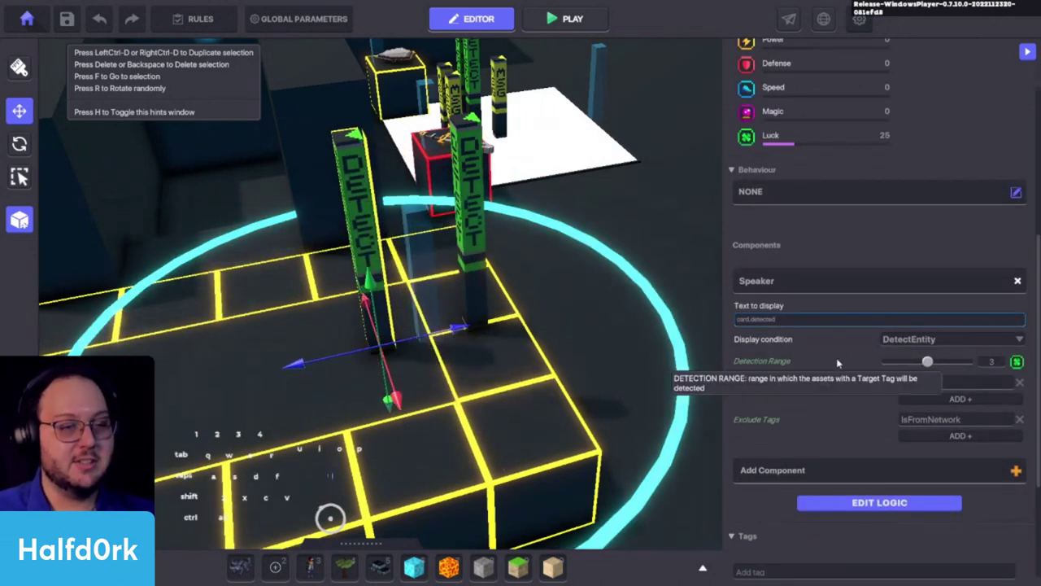
pyautogui.scroll(3, 865, 490)
pyautogui.scroll(-4, 863, 489)
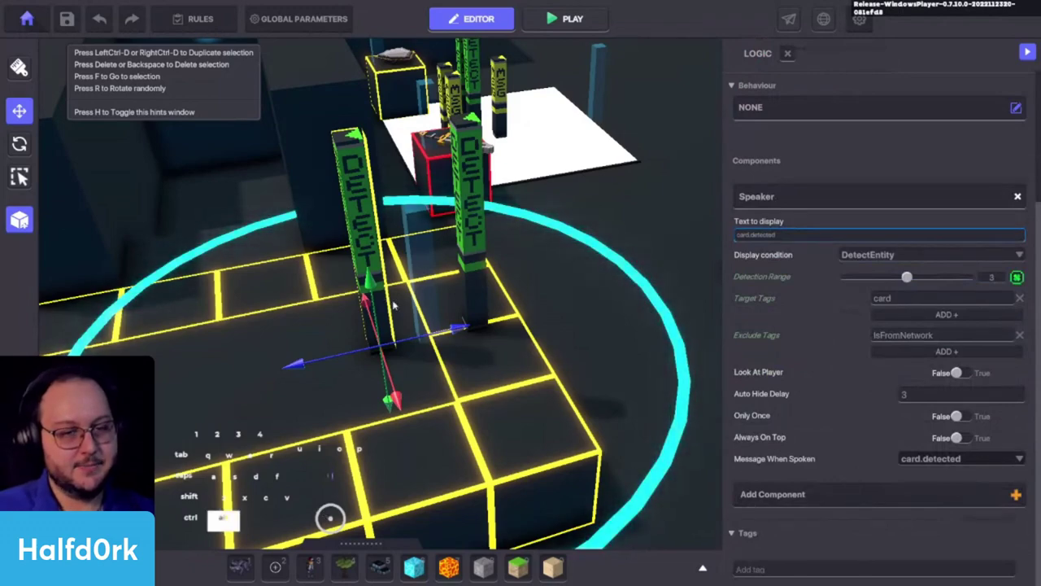
# Survey the board and examine the Speaker settings of the player detector near the signs, then return to the duplicated Detect post.
pyautogui.keyDown('alt'); pyautogui.moveTo(393, 304); pyautogui.dragTo(325, 304); pyautogui.keyUp('alt')
pyautogui.press('s')
pyautogui.hotkey('shift', 'a')
pyautogui.hotkey('shift', 'w')
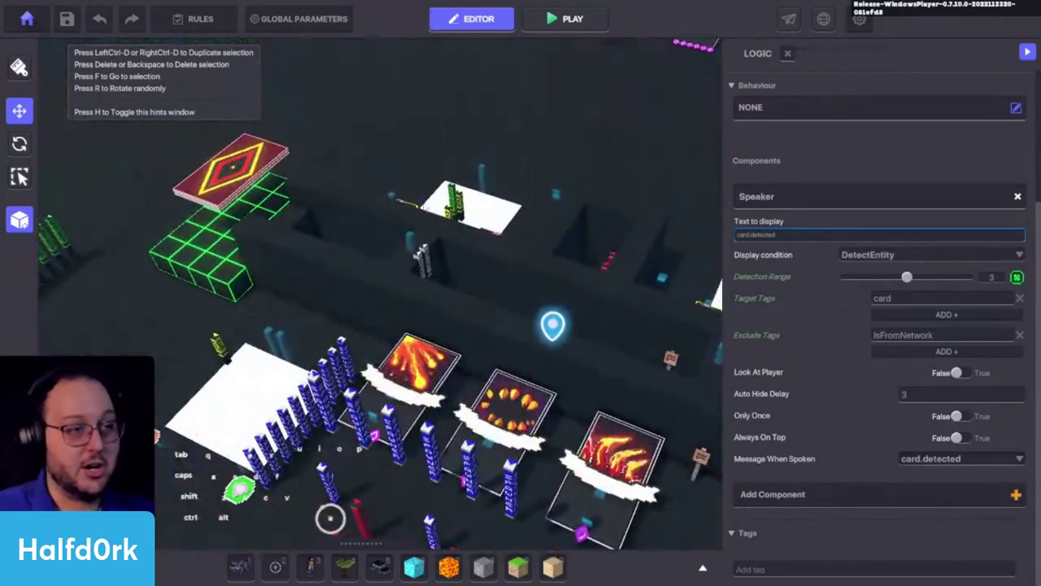
pyautogui.press('d')
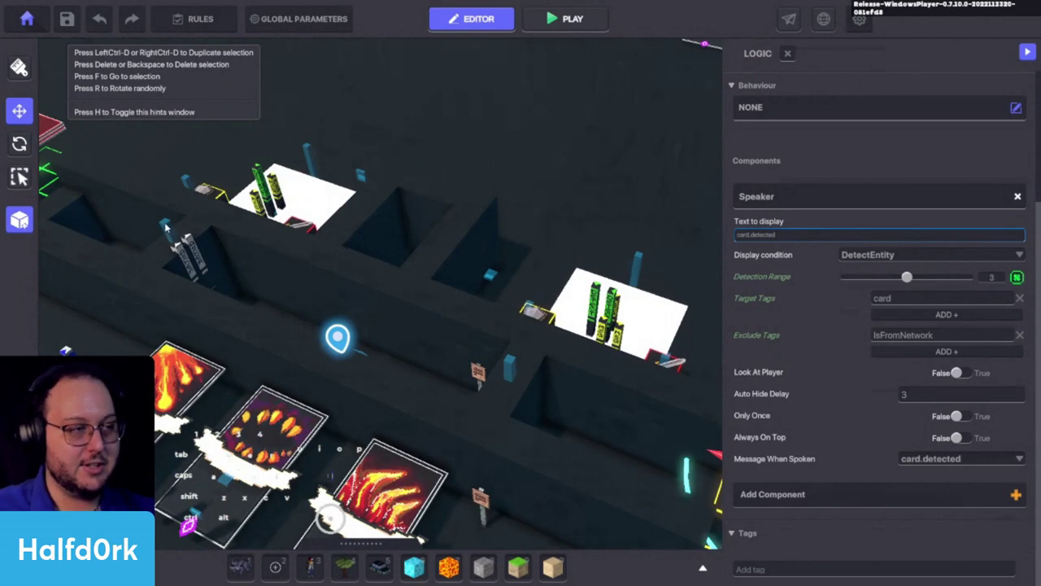
pyautogui.click(184, 244)
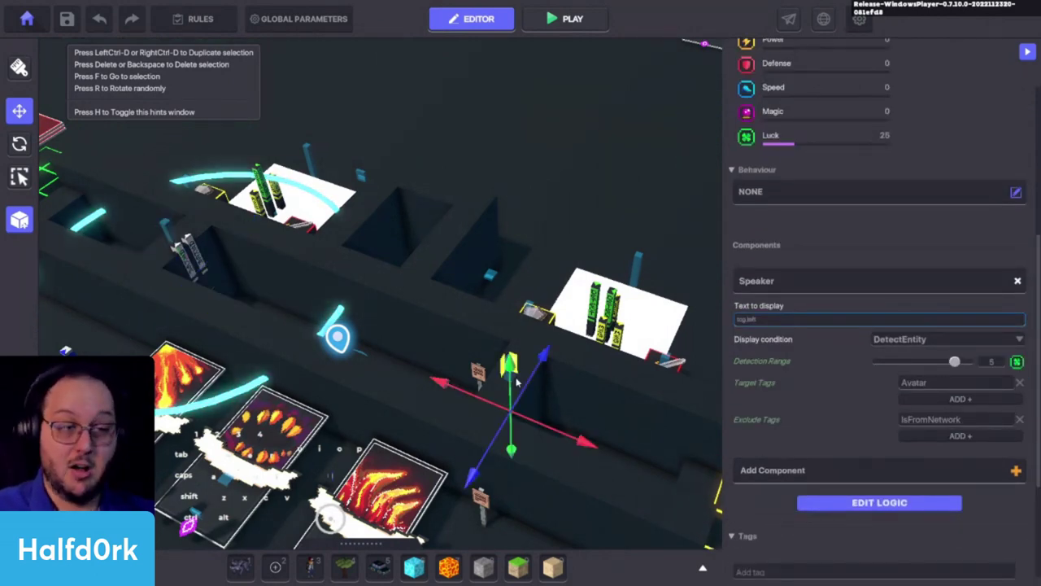
pyautogui.press('d')
pyautogui.press('w')
pyautogui.moveTo(500, 252); pyautogui.dragTo(716, 419, button='right')
pyautogui.press('d')
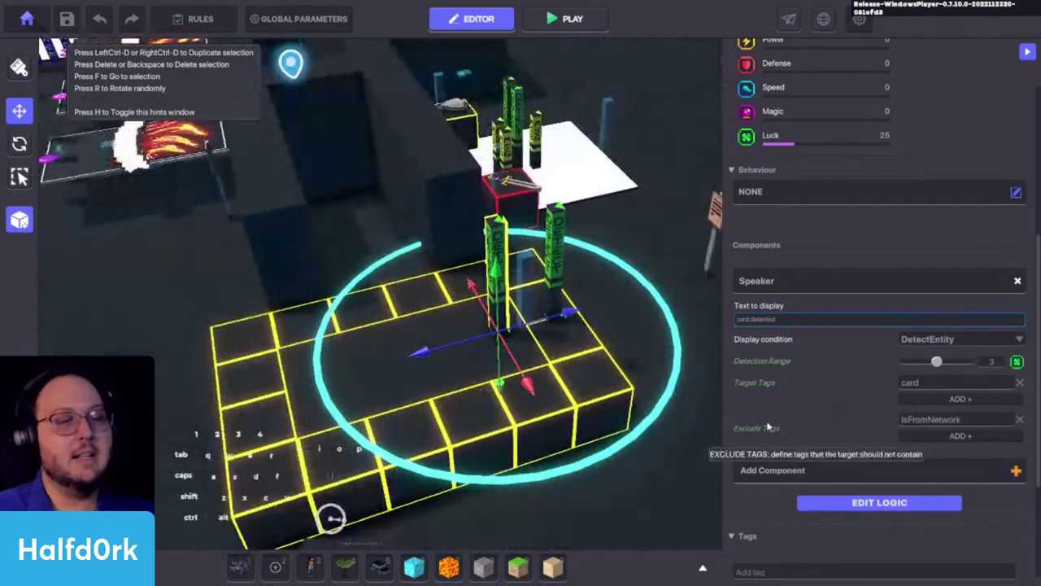
# Replace the duplicated Detect post's Speaker text with heat.spray.
pyautogui.click(800, 322)
pyautogui.hotkey('ctrl', 'a')
pyautogui.press('BackSpace')
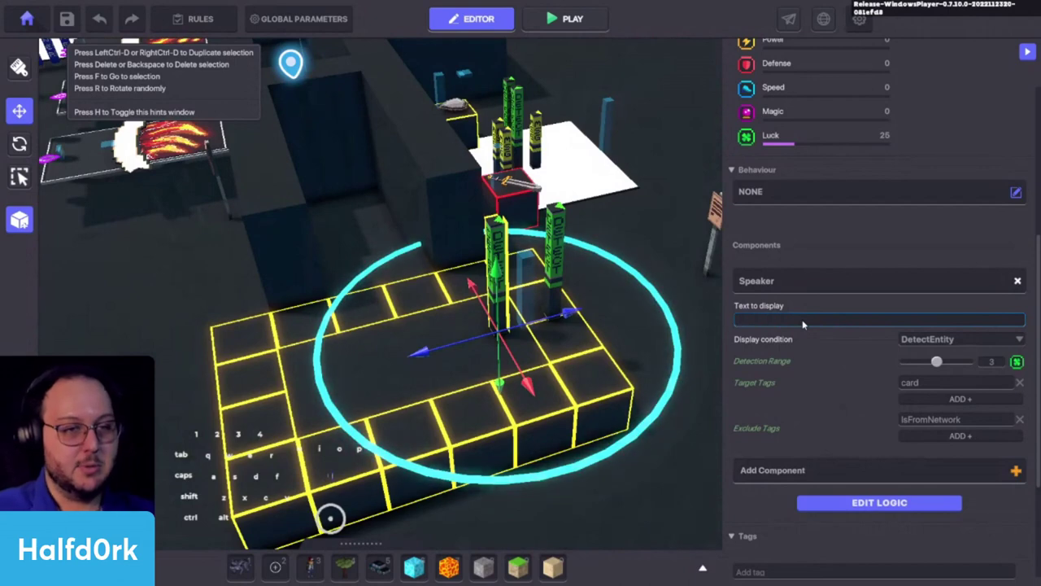
pyautogui.write('he')
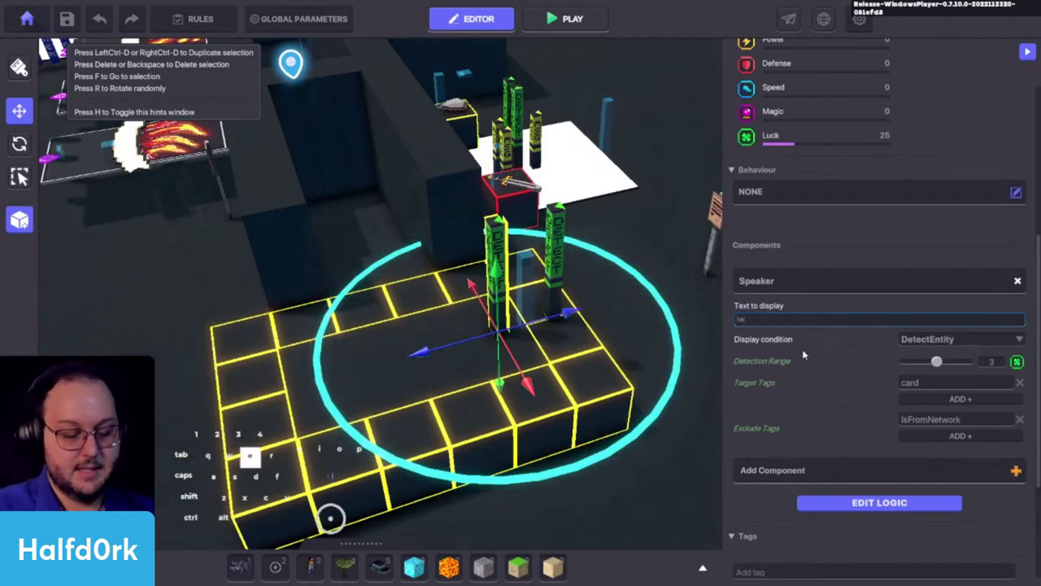
pyautogui.write('at.spellay')
pyautogui.press('Return')
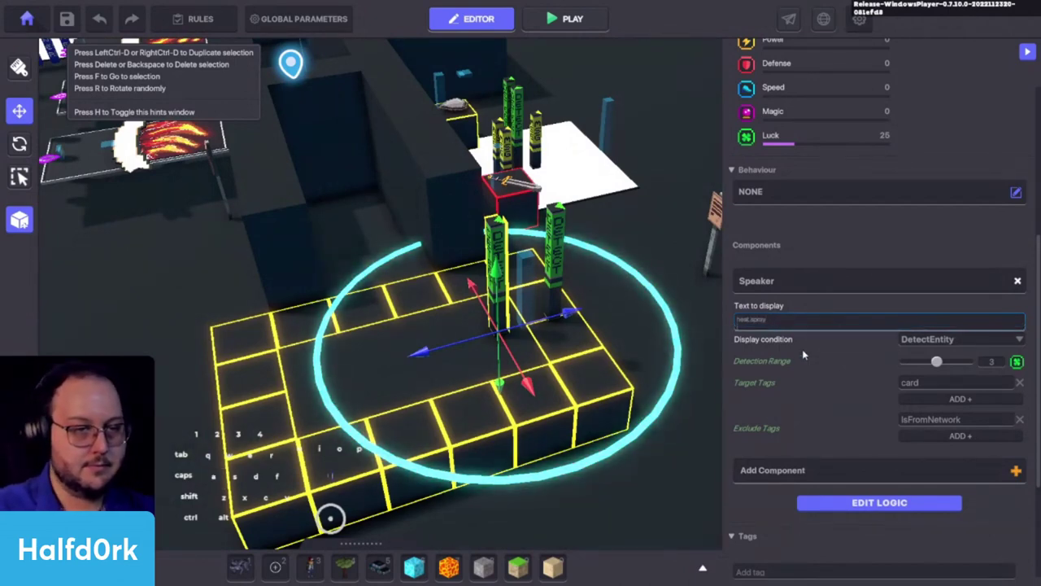
# Select the Heat Spray hand card and look up its tags.
pyautogui.click(164, 256)
pyautogui.hotkey('shift', 'w')
pyautogui.hotkey('shift', 'a')
pyautogui.hotkey('shift', 'space')
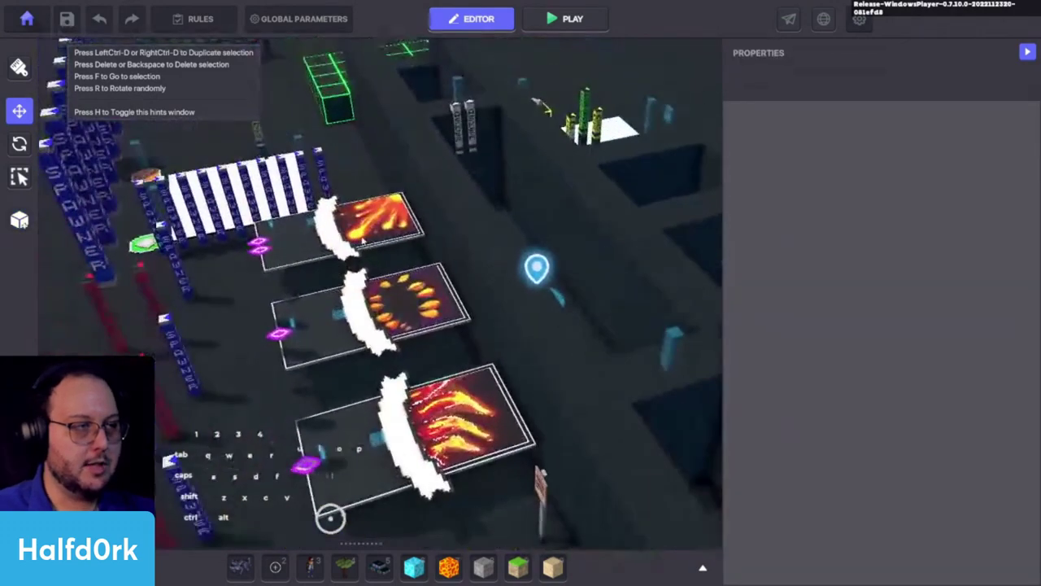
pyautogui.click(360, 231)
pyautogui.scroll(-3, 893, 397)
pyautogui.scroll(-5, 893, 395)
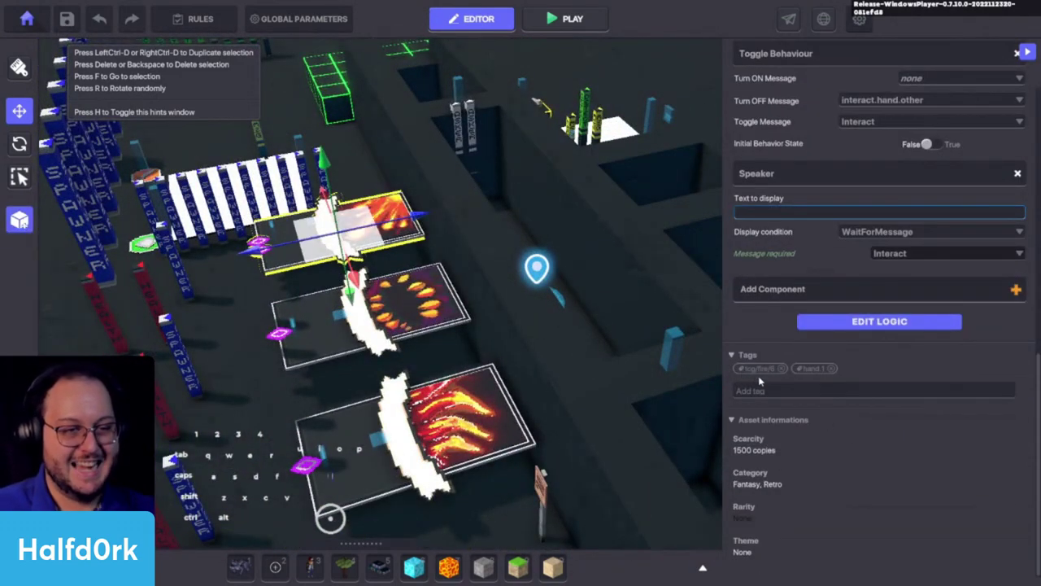
# Set the heat.spray Detect post's target tag to tcg/fire/6.
pyautogui.press('d')
pyautogui.hotkey('shift', 'c')
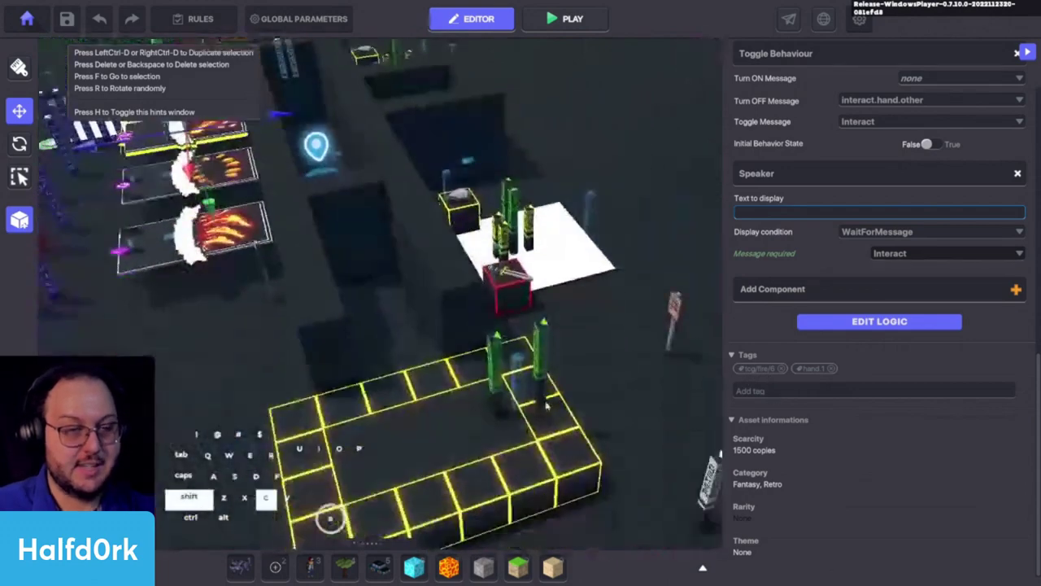
pyautogui.click(504, 281)
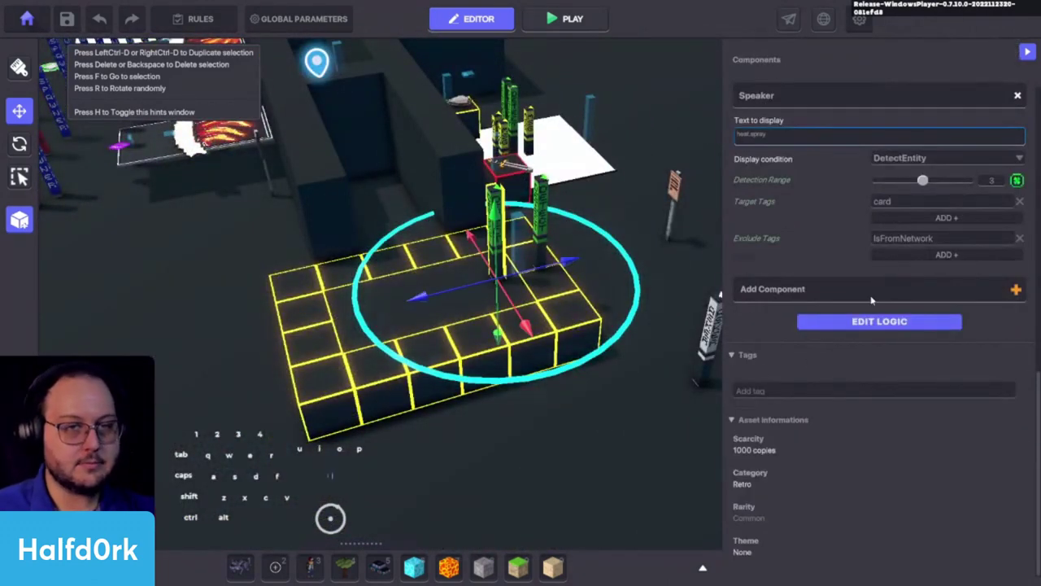
pyautogui.click(904, 203)
pyautogui.write('tc')
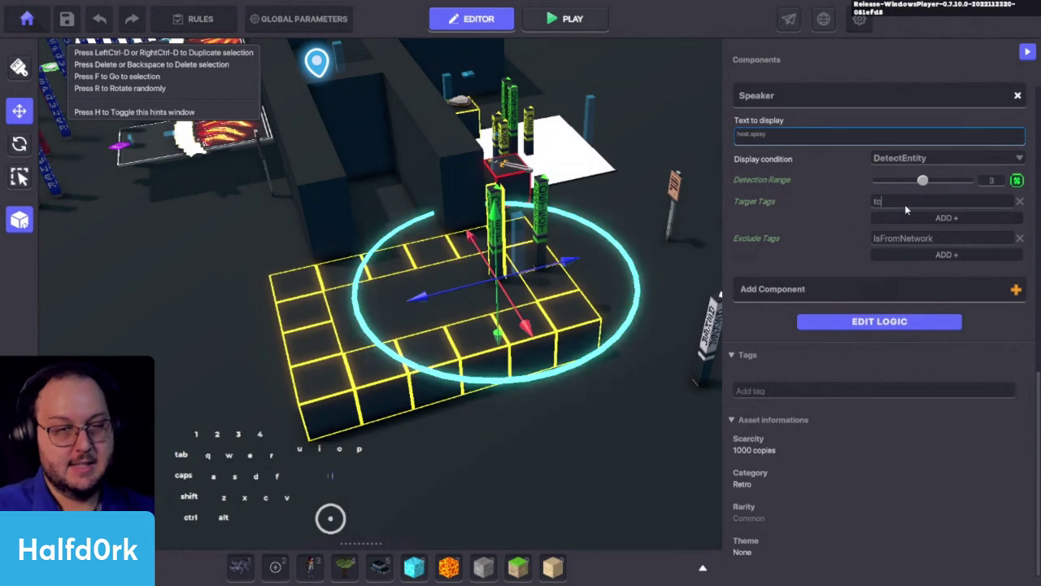
pyautogui.write('g/fire/6')
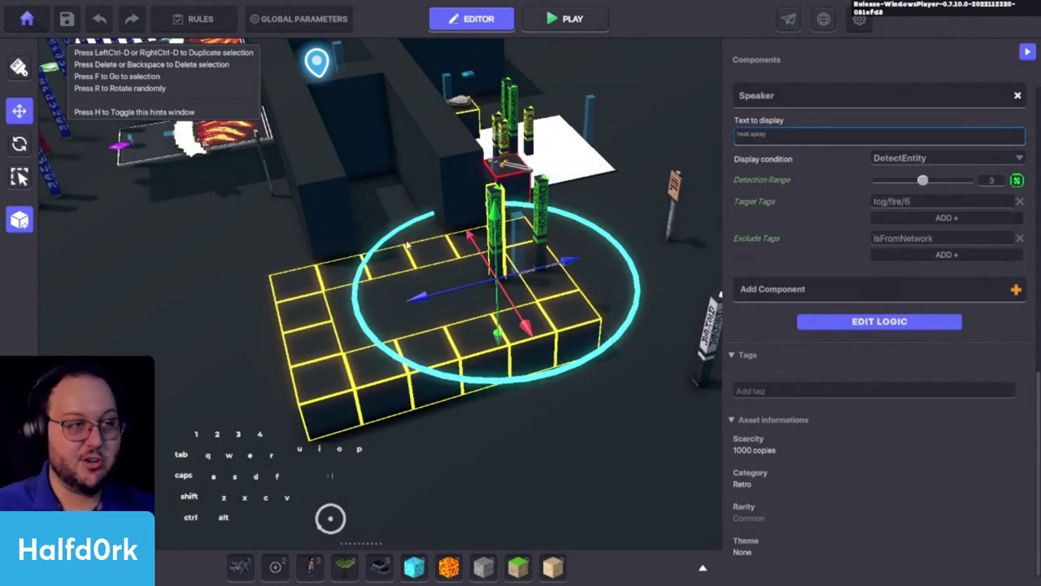
pyautogui.press('space')
pyautogui.press('w')
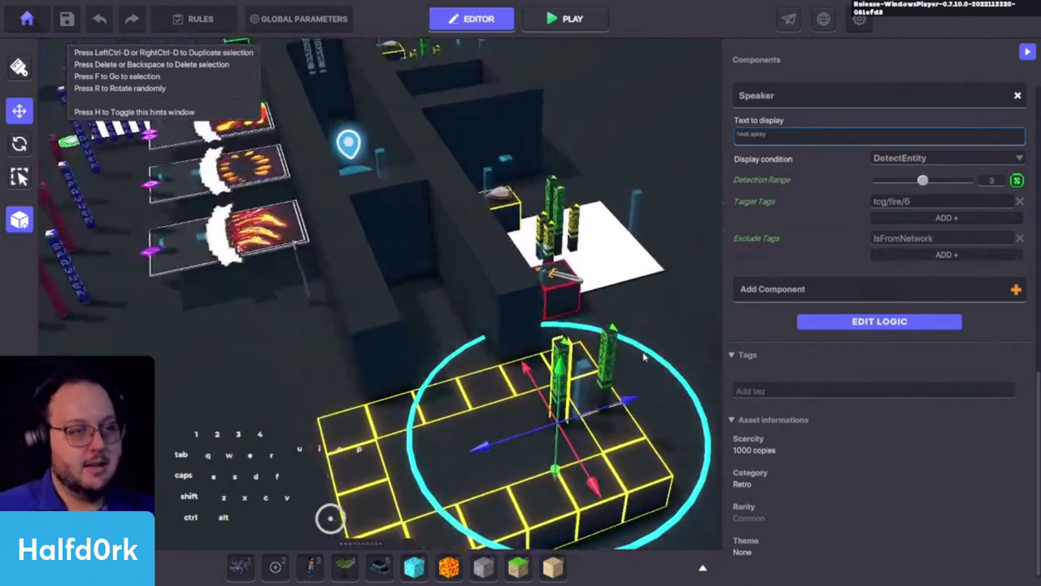
# Look up the required message in the logic of the Damage:1 Message Broadcaster at the enemy card slot.
pyautogui.click(909, 322)
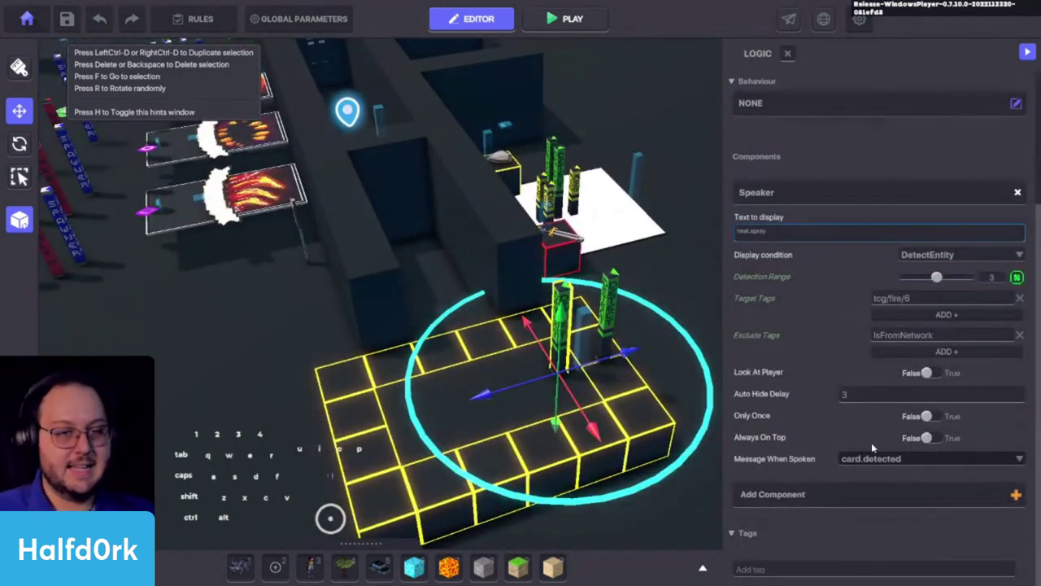
pyautogui.press('space')
pyautogui.press('w')
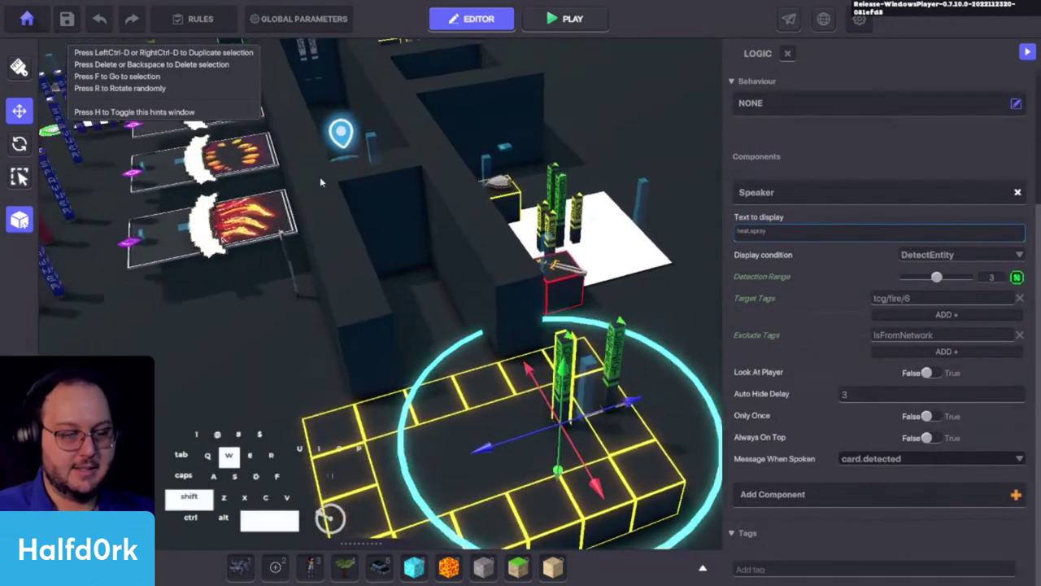
pyautogui.click(462, 254)
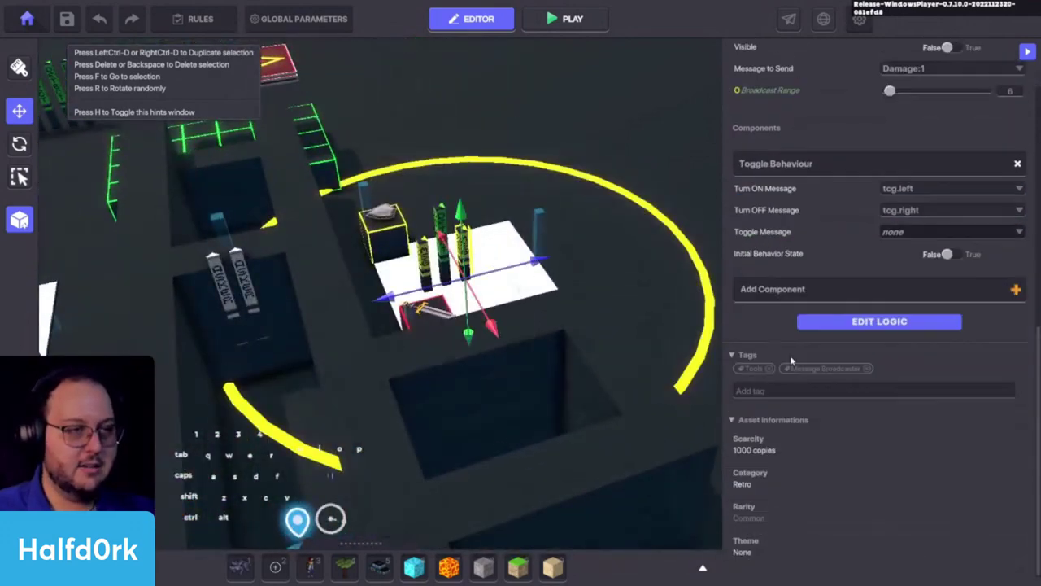
pyautogui.click(876, 321)
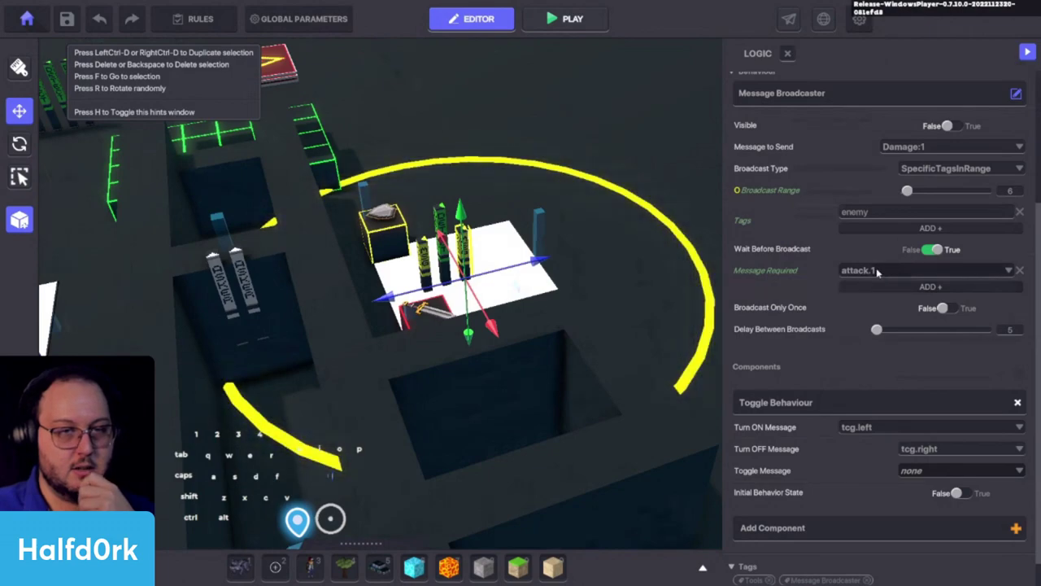
# Set the heat.spray Detect post's Message When Spoken to attack.1.
pyautogui.press('s')
pyautogui.press('c')
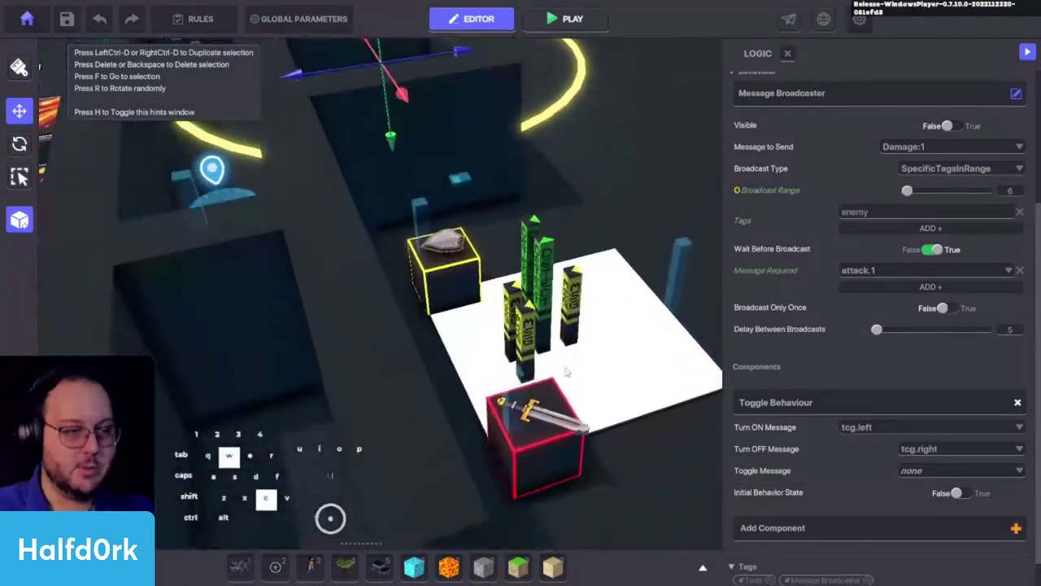
pyautogui.click(543, 370)
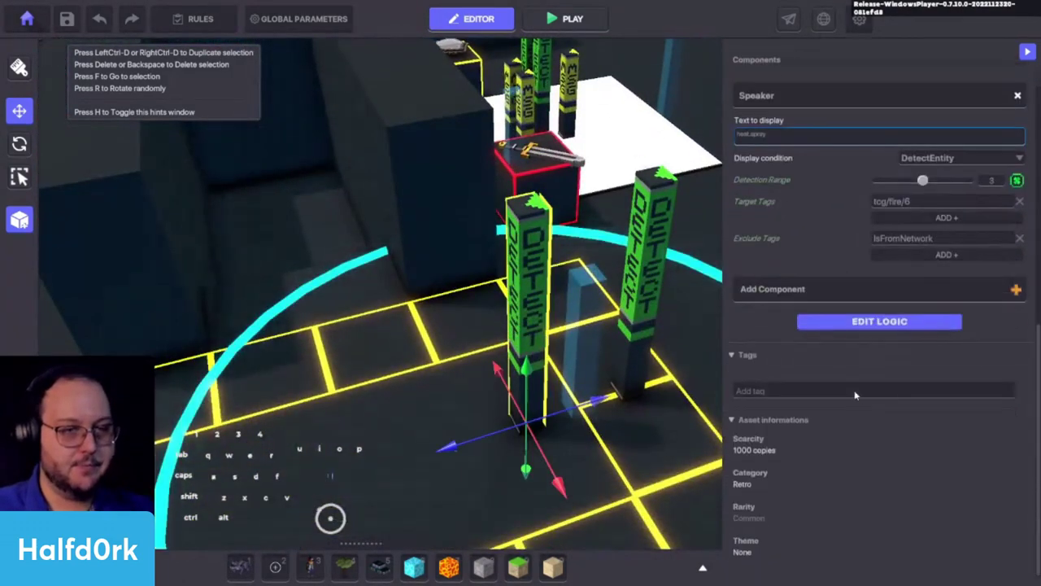
pyautogui.click(861, 326)
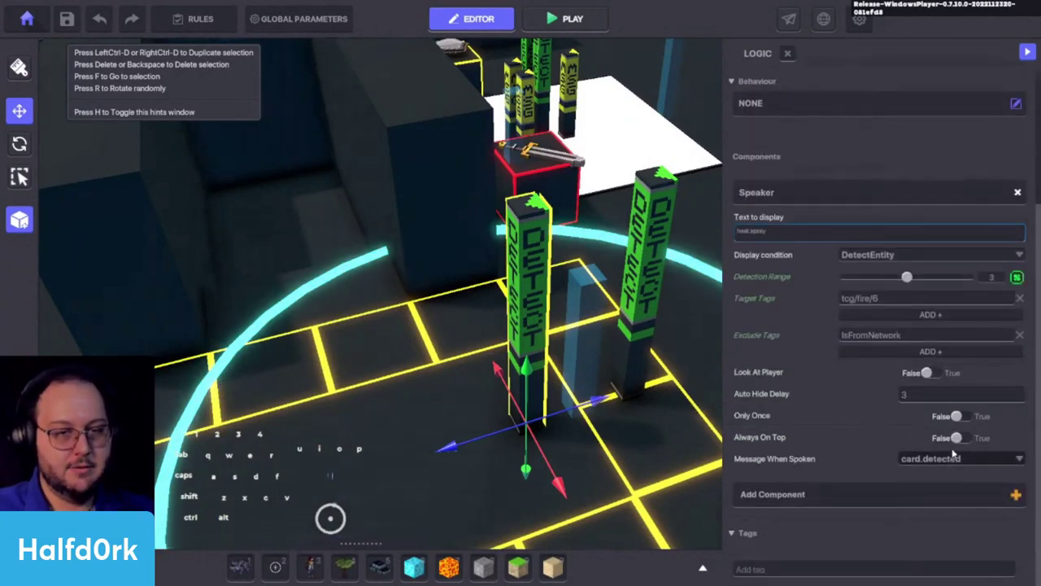
pyautogui.click(956, 459)
pyautogui.write('attac')
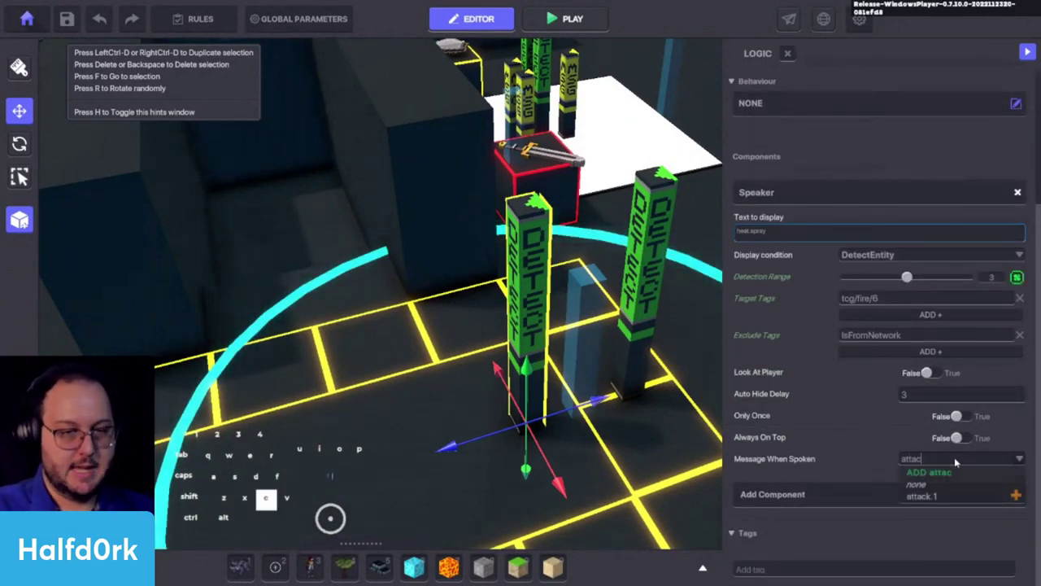
pyautogui.write('k.1')
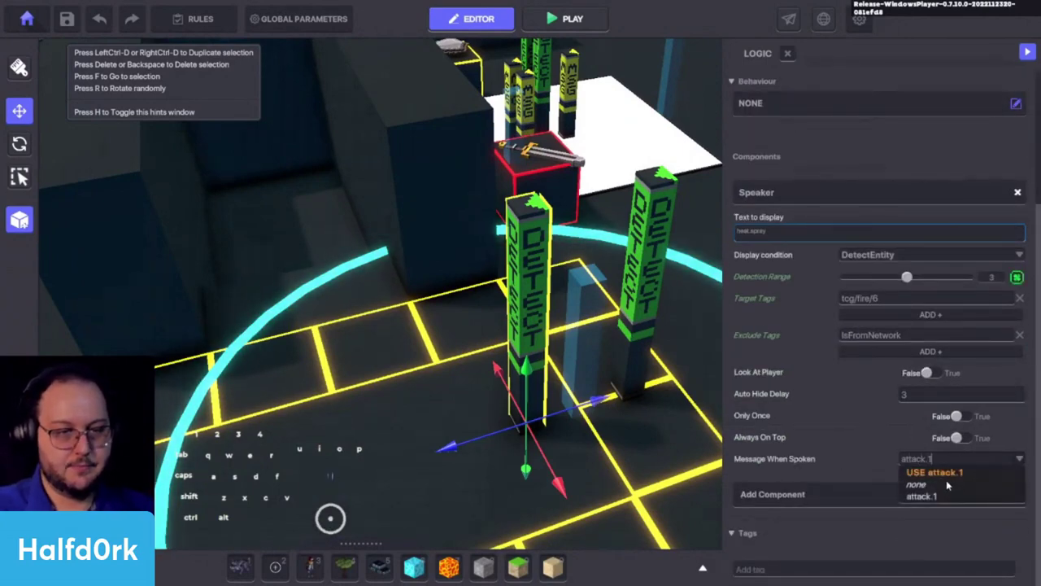
pyautogui.click(946, 476)
# Add the tag graveyard to the kill.card Message Broadcaster between the discard zone's two Detect posts.
pyautogui.press('space')
pyautogui.press('s')
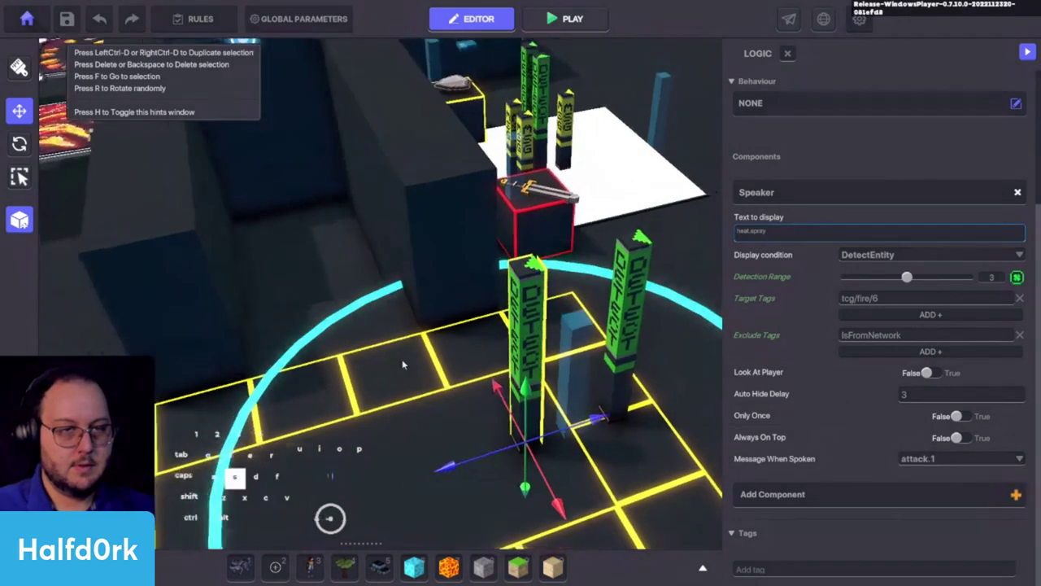
pyautogui.click(597, 399)
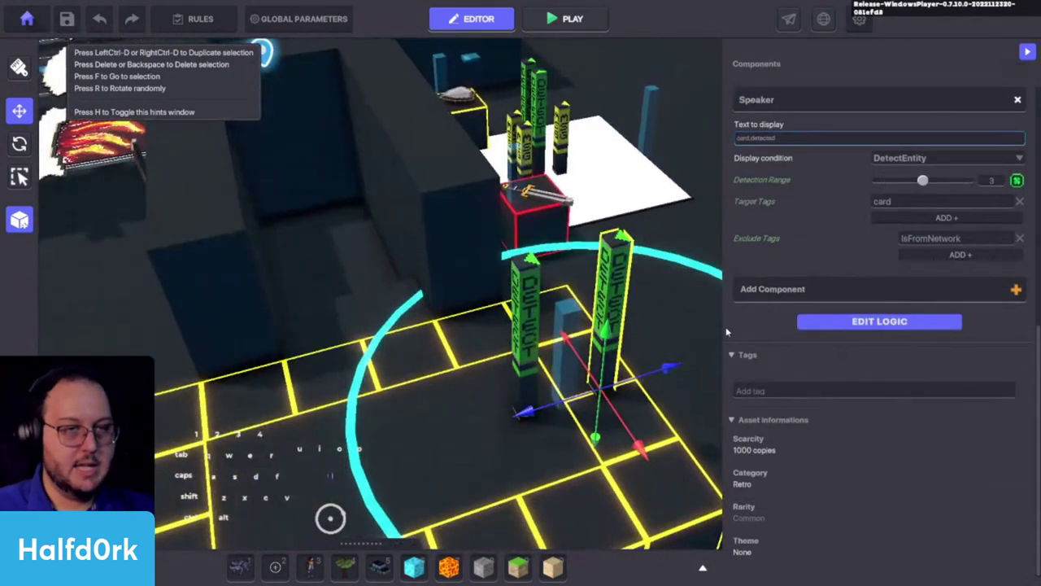
pyautogui.click(579, 330)
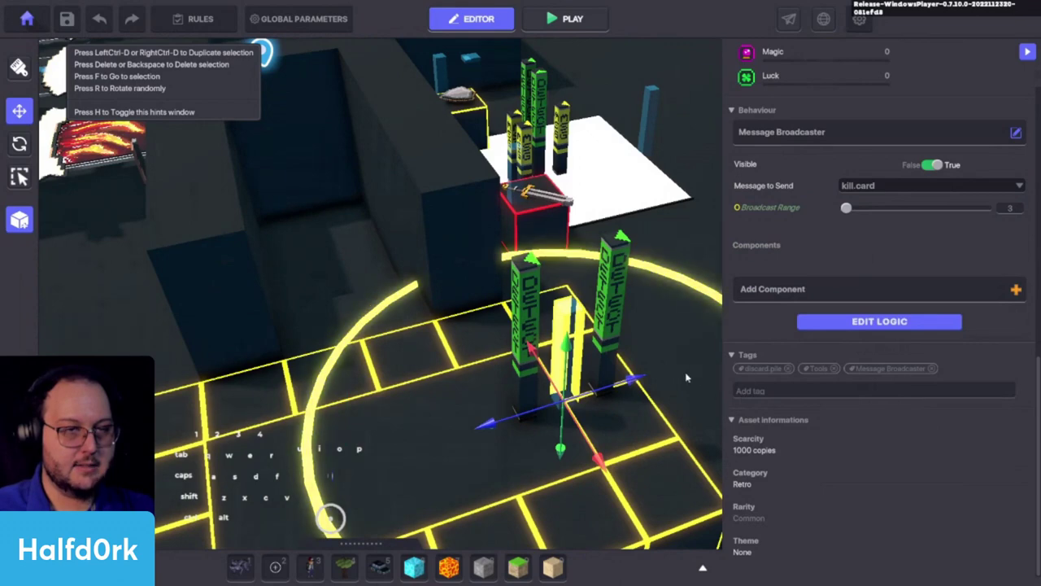
pyautogui.click(796, 390)
pyautogui.write('grave')
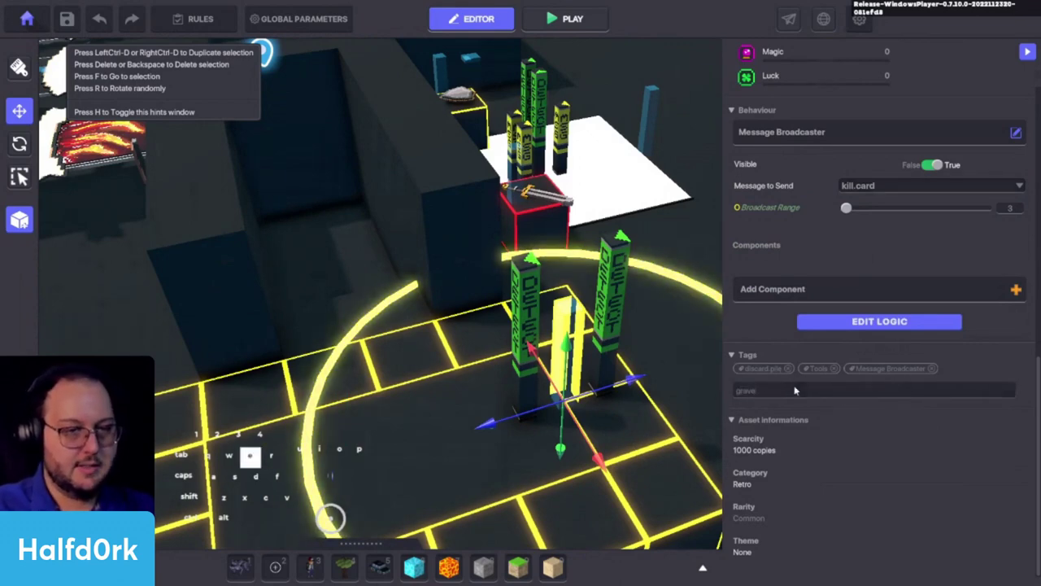
pyautogui.write('yard')
pyautogui.press('Return')
# Examine the Heat Spray hand card's logic, including its death event, respawn tag and instant death message.
pyautogui.press('a')
pyautogui.press('space')
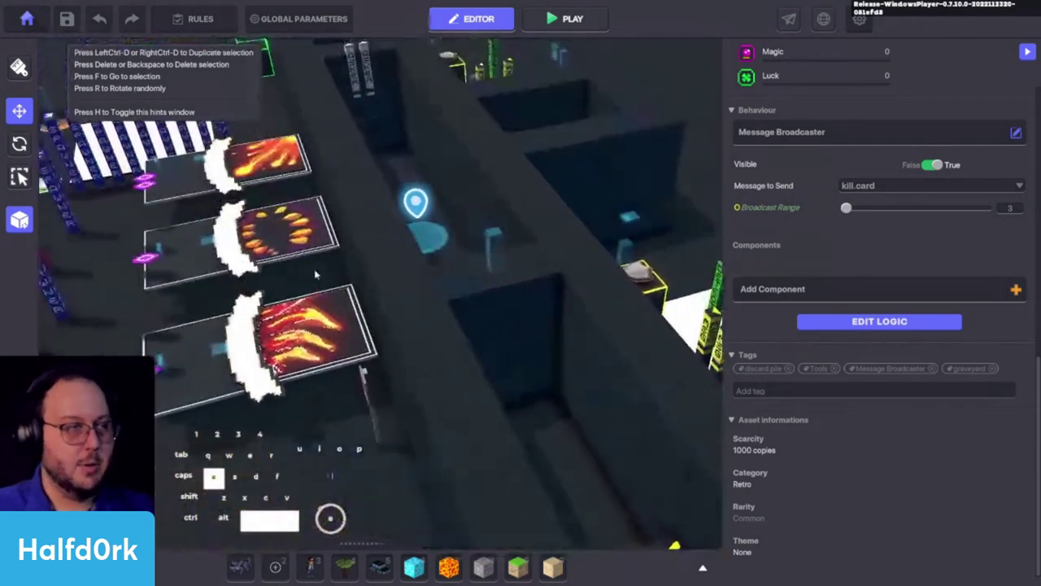
pyautogui.click(325, 253)
pyautogui.scroll(-3, 869, 419)
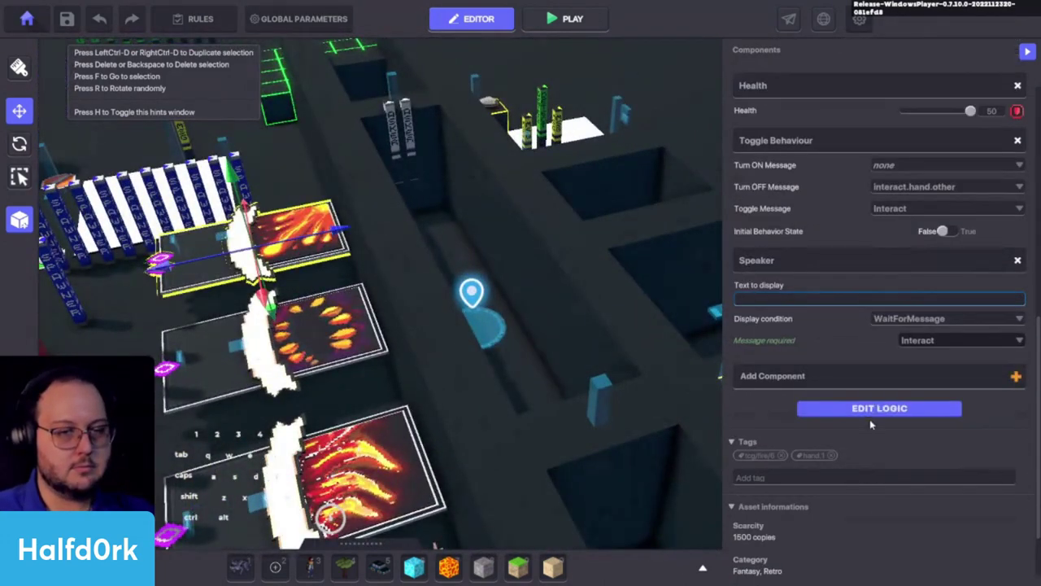
pyautogui.click(877, 409)
pyautogui.scroll(-1, 869, 409)
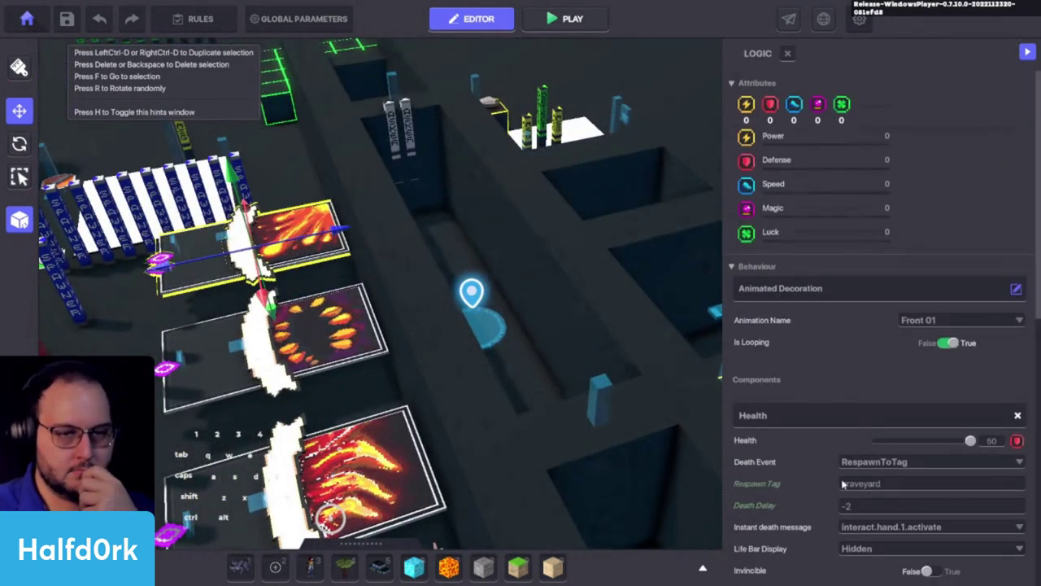
pyautogui.scroll(-3, 813, 447)
pyautogui.scroll(-3, 798, 470)
# Move the hand-card question post out of the player lane into the adjacent pit, away from its neighbouring post.
pyautogui.moveTo(552, 411); pyautogui.dragTo(582, 424, button='right')
pyautogui.click(338, 348)
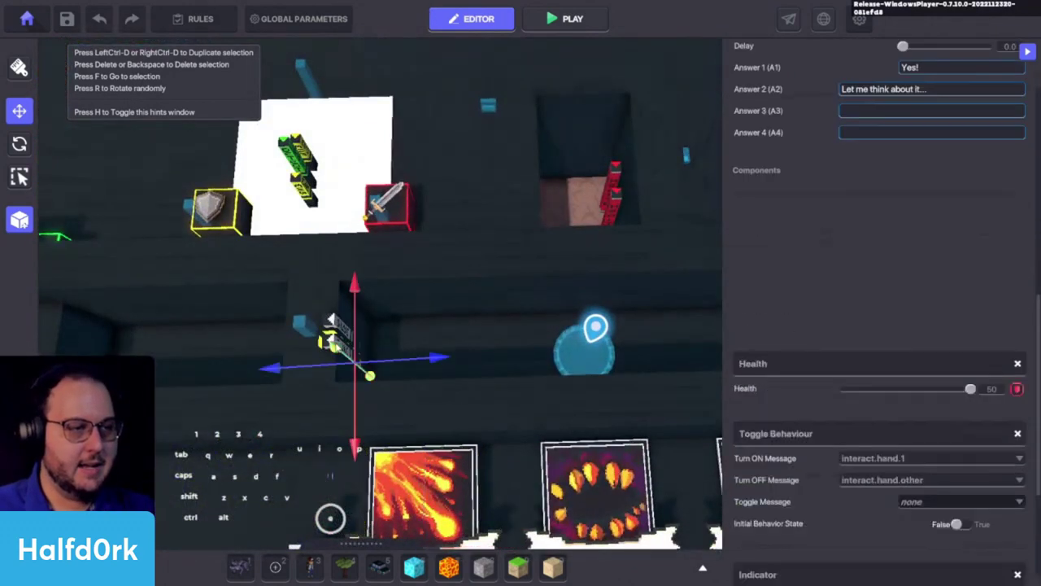
pyautogui.keyDown('shift'); pyautogui.moveTo(371, 373); pyautogui.dragTo(353, 327); pyautogui.keyUp('shift')
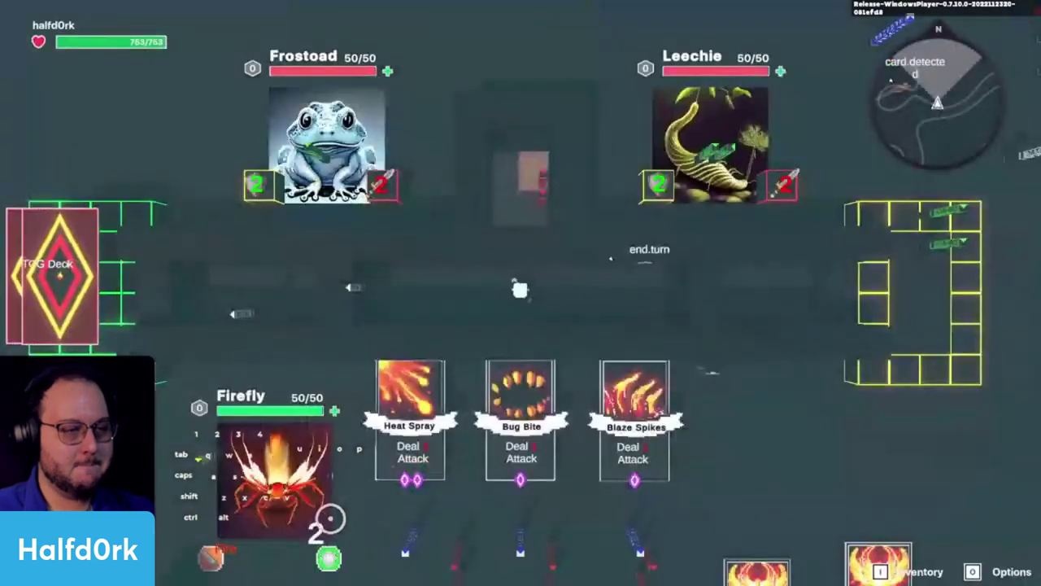
# Play-test using the Heat Spray card on Frostoad, answering Yes! to the question.
pyautogui.press('a')
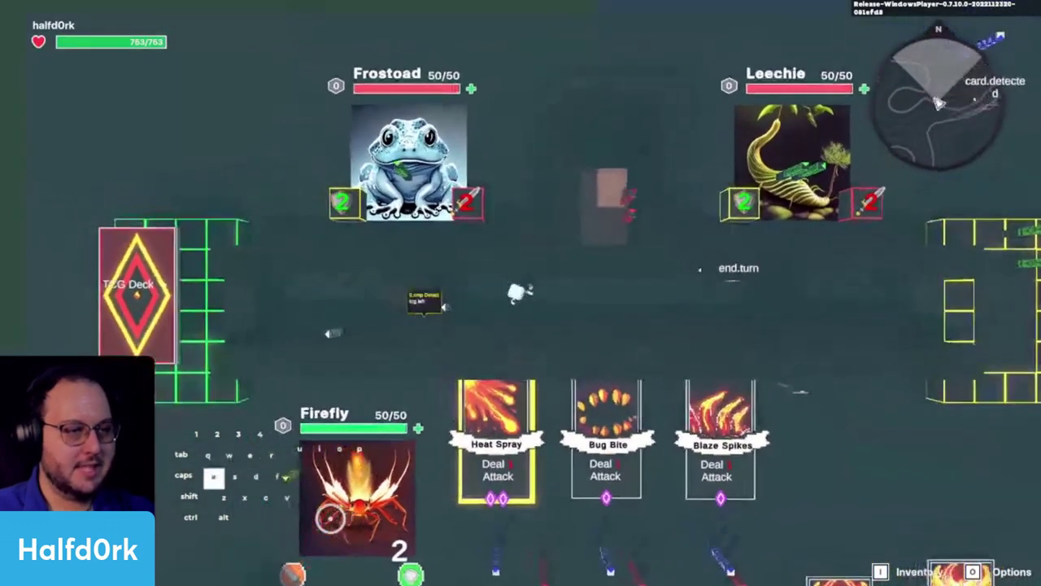
pyautogui.press('Return')
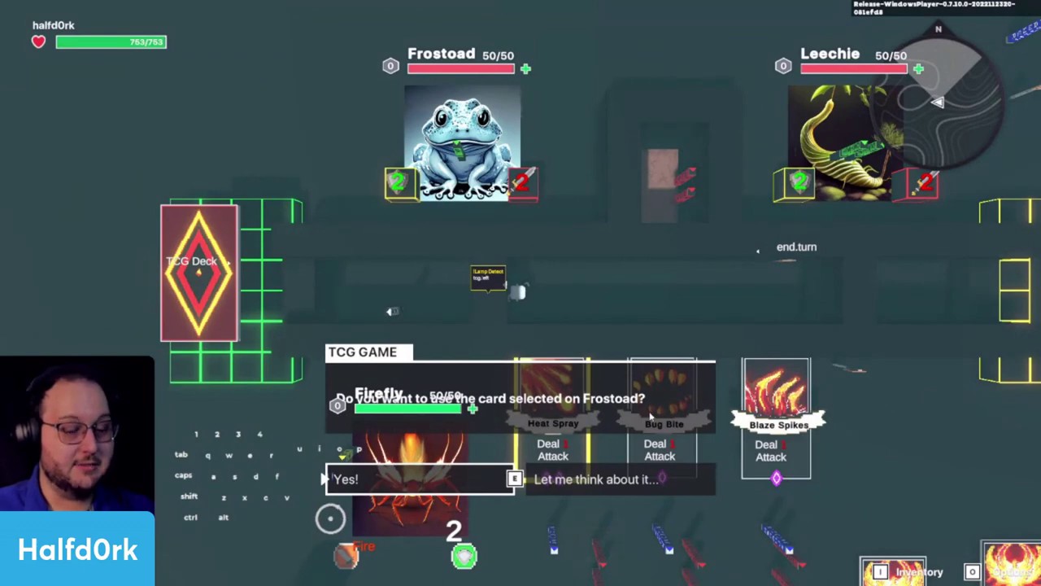
pyautogui.click(356, 480)
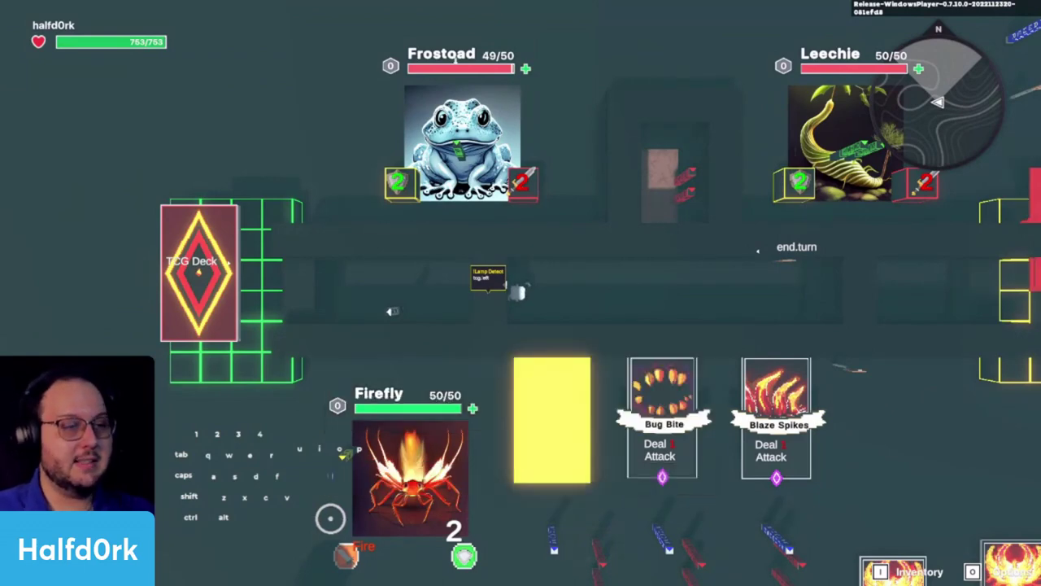
# Walk along the lane to examine the used Heat Spray card in the discard zone and Frostoad's health, then end the play test.
pyautogui.press('d')
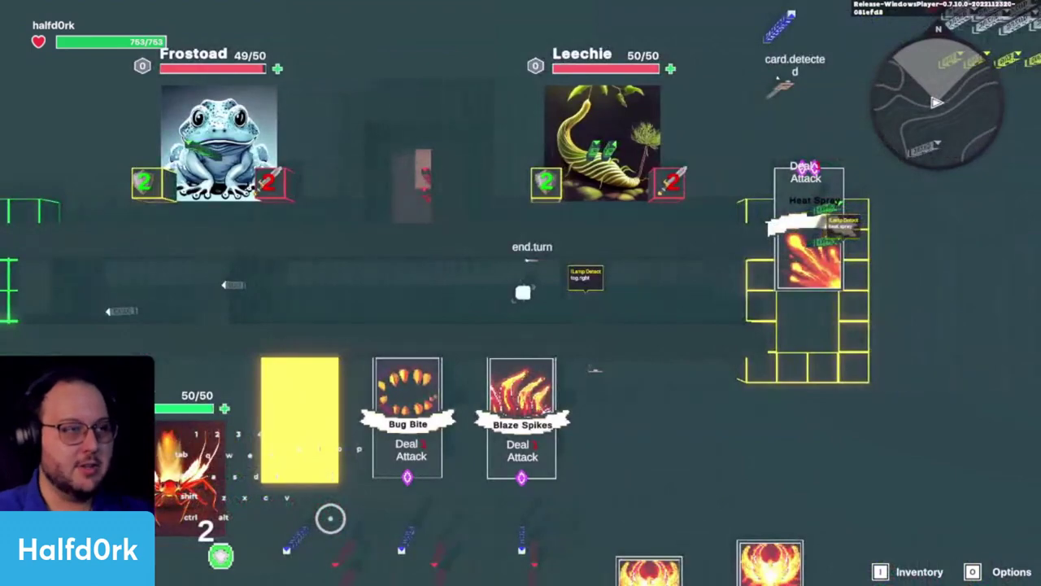
pyautogui.press('a')
pyautogui.press('w')
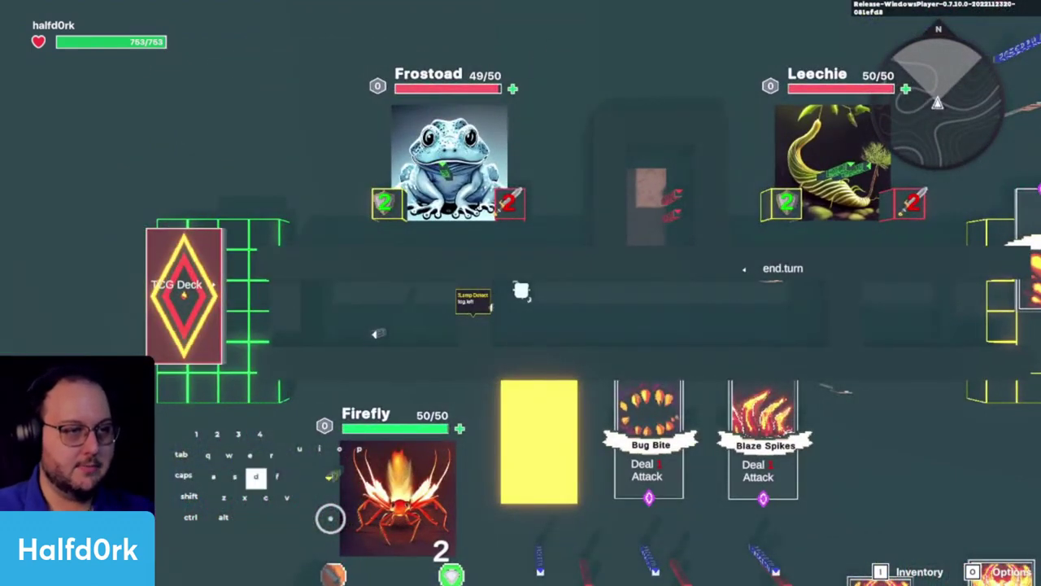
pyautogui.press('d')
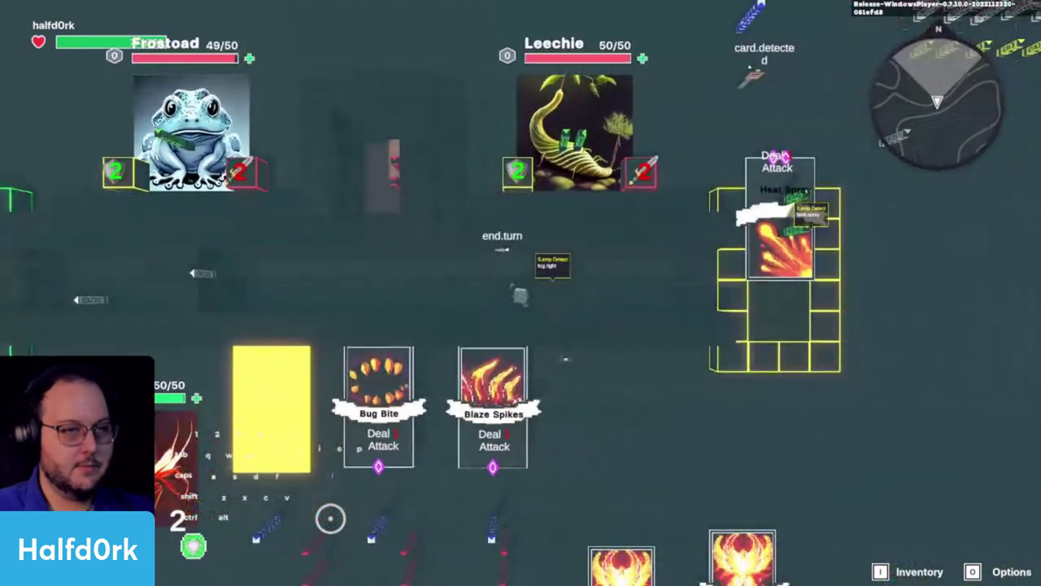
pyautogui.press('a')
pyautogui.press('d')
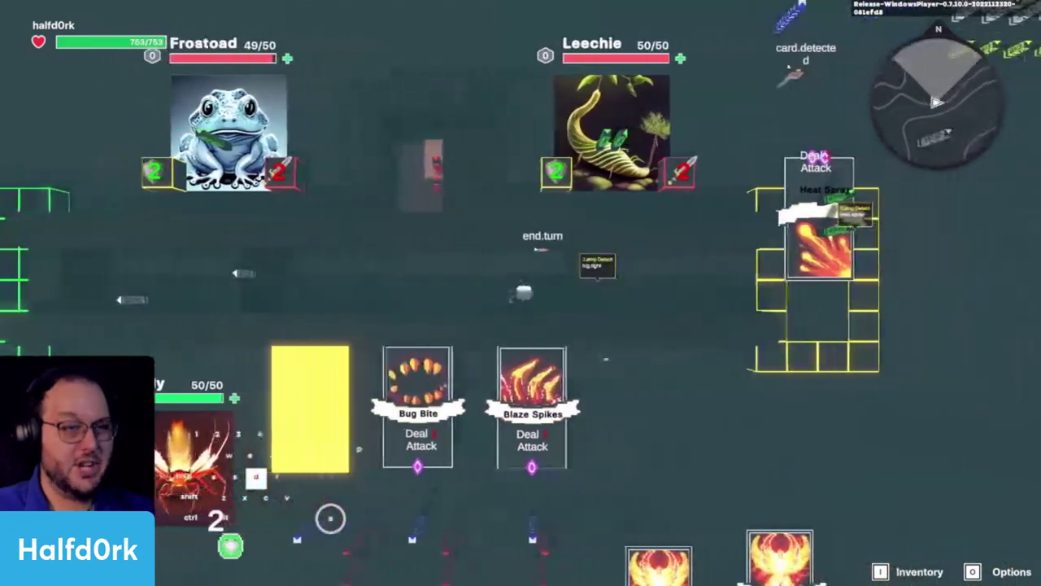
pyautogui.press('a')
pyautogui.press('s')
pyautogui.press('d')
pyautogui.press('a')
pyautogui.press('w')
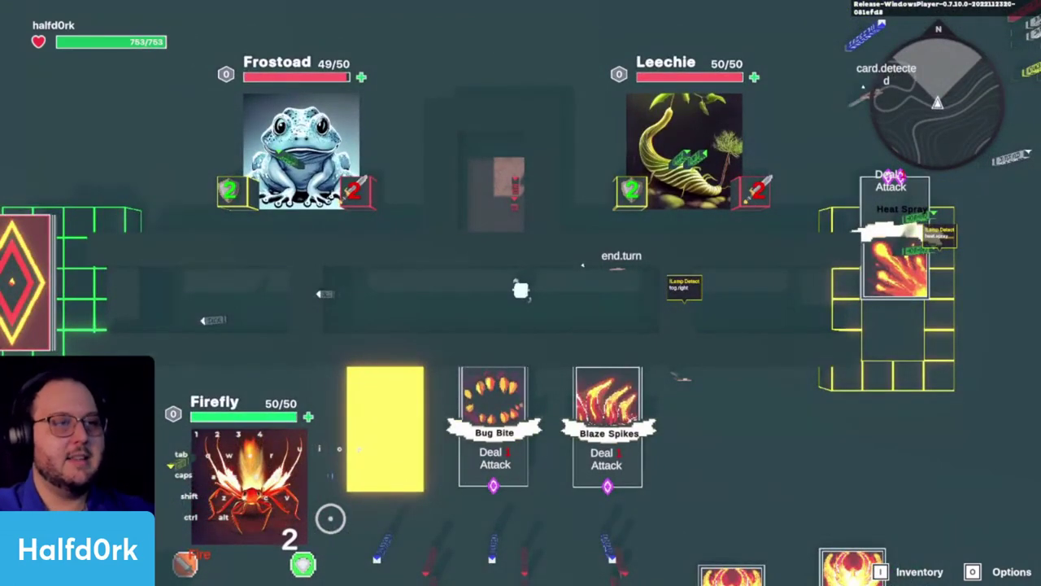
pyautogui.press('s')
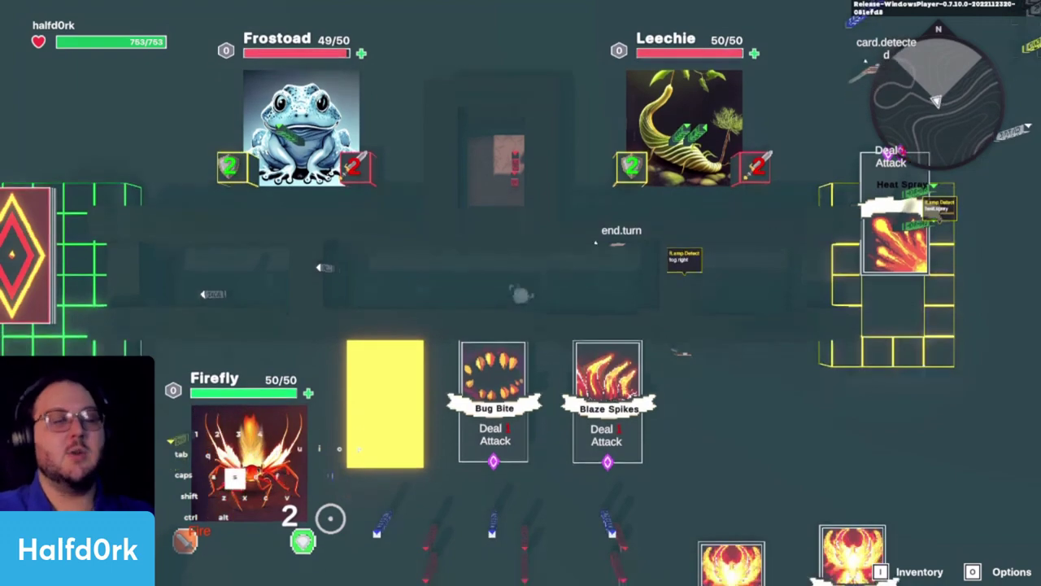
pyautogui.press('d')
pyautogui.press('a')
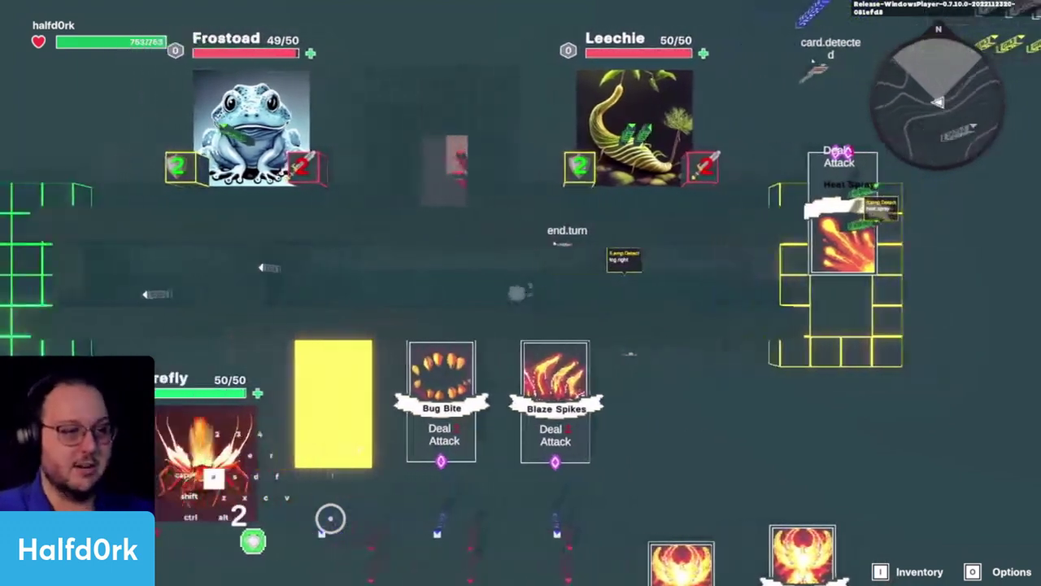
pyautogui.press('d')
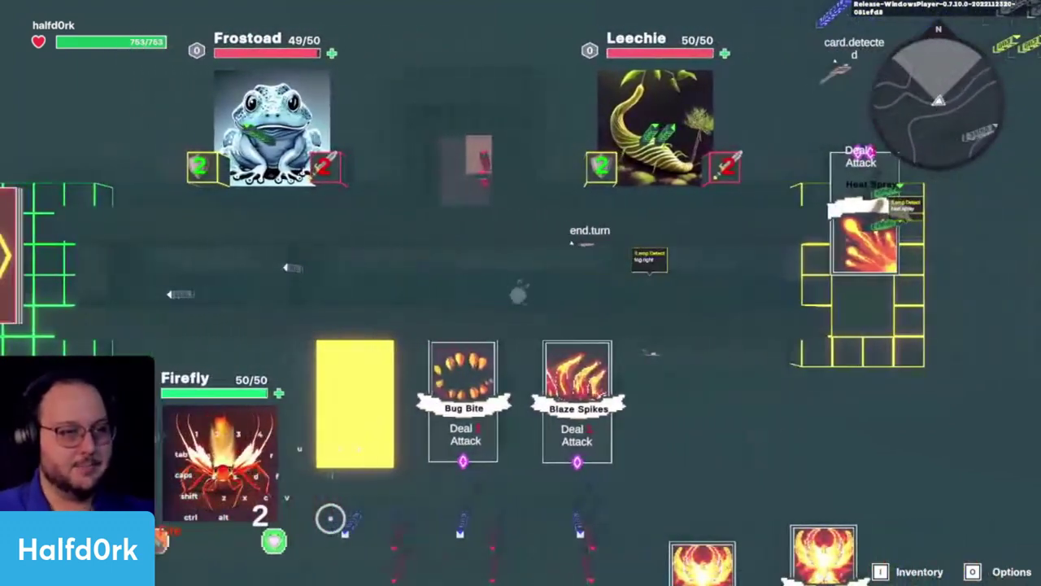
pyautogui.press('Escape')
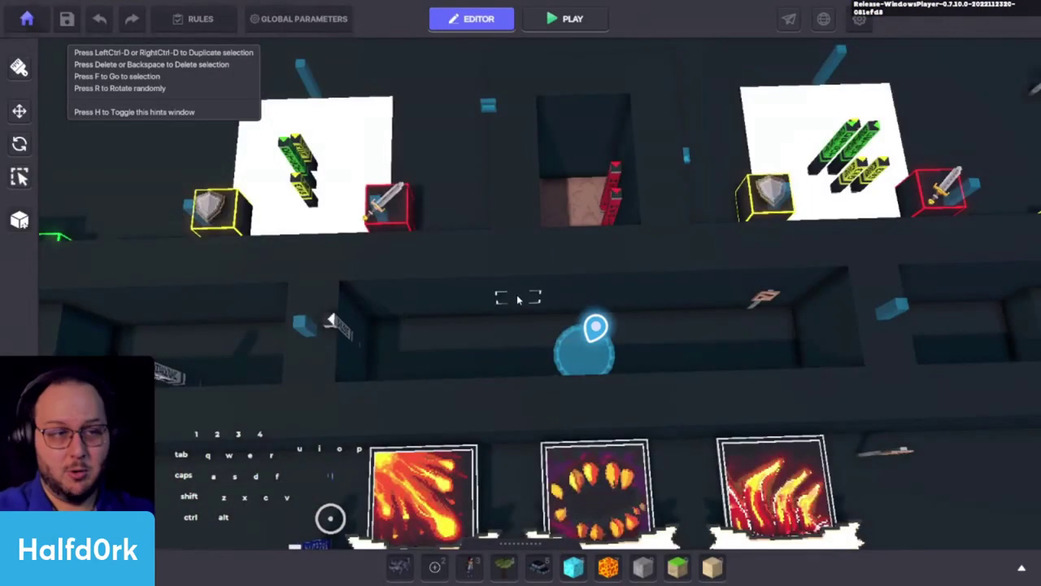
# Move the discard zone's kill.card logic post toward the zone's centre at Z 47.50 and rotate it to 90° about Y.
pyautogui.press('d')
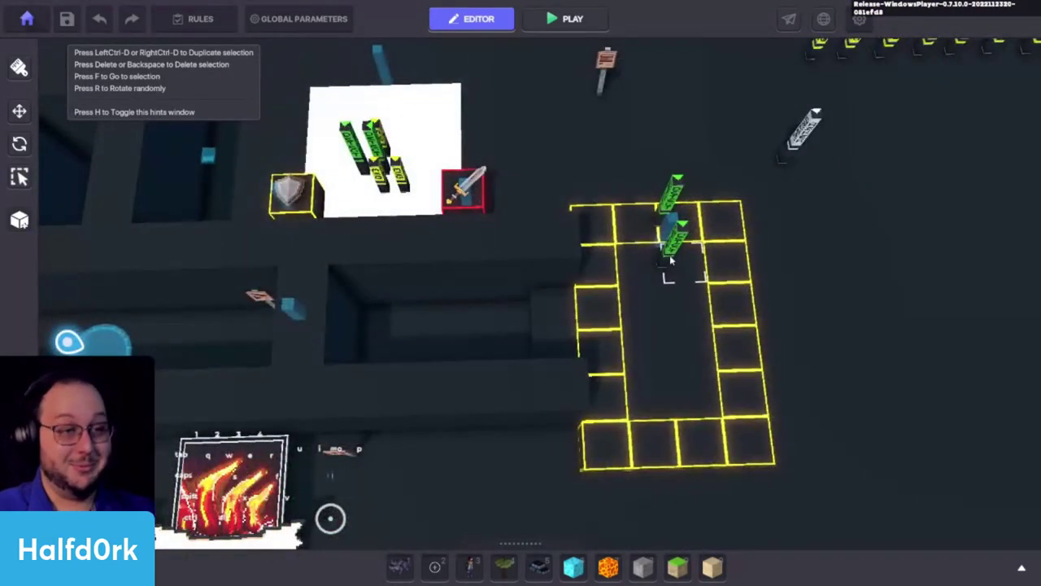
pyautogui.click(671, 259)
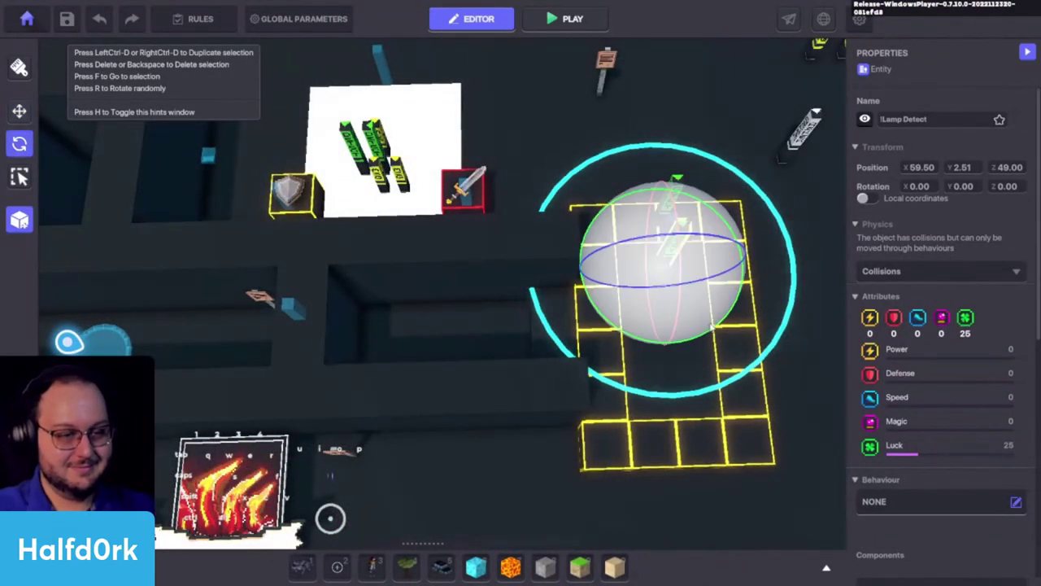
pyautogui.click(760, 236)
pyautogui.click(666, 226)
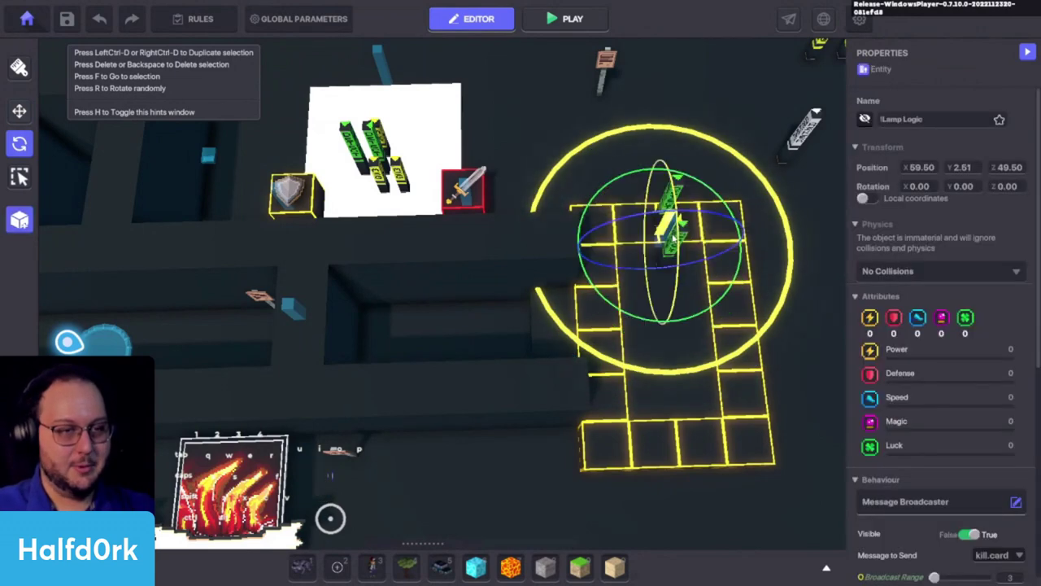
pyautogui.press('w')
pyautogui.moveTo(673, 329); pyautogui.dragTo(441, 397)
pyautogui.press('e')
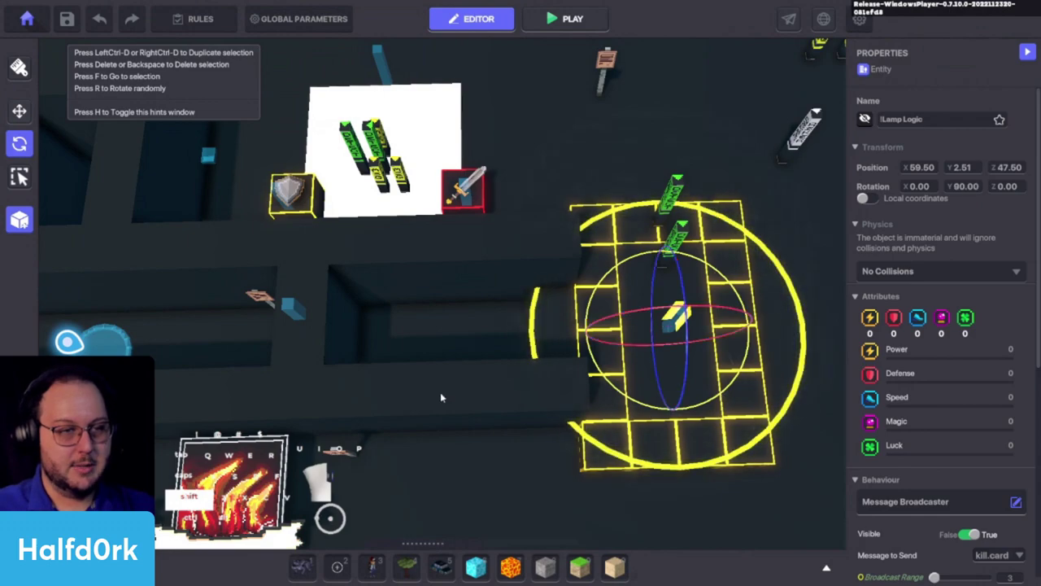
pyautogui.press('r')
# Move the discard zone's outer card.detected detector post out of the zone to the area beside the sign post.
pyautogui.click(674, 238)
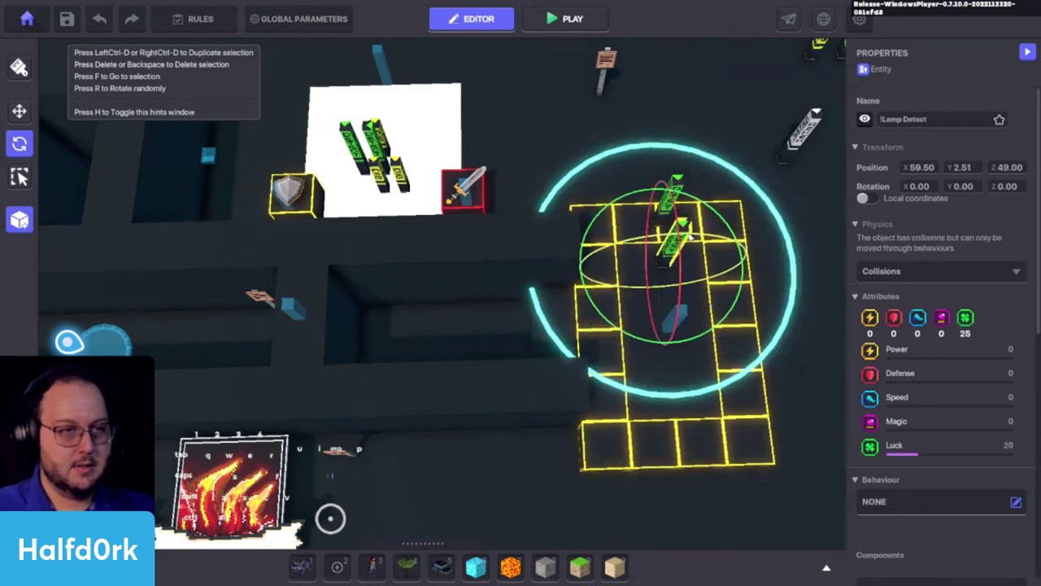
pyautogui.keyDown('alt'); pyautogui.moveTo(732, 325); pyautogui.dragTo(559, 309); pyautogui.keyUp('alt')
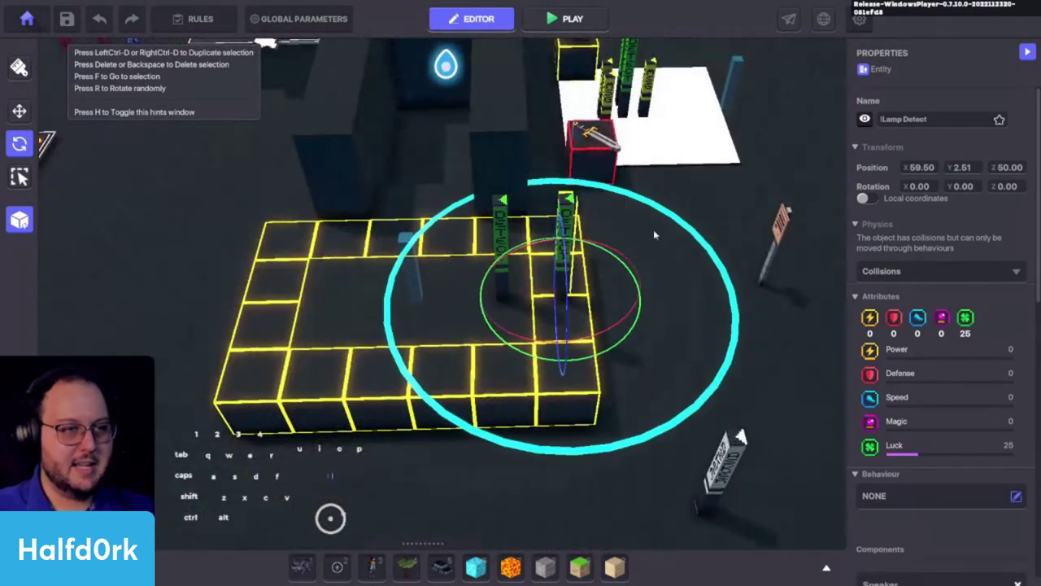
pyautogui.scroll(-3, 901, 345)
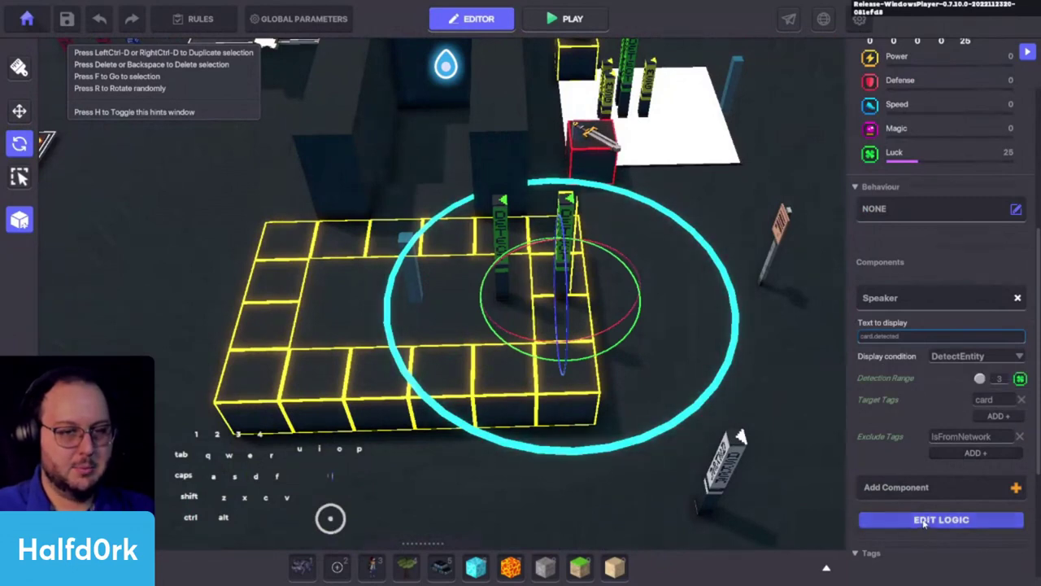
pyautogui.click(923, 523)
pyautogui.scroll(-2, 877, 520)
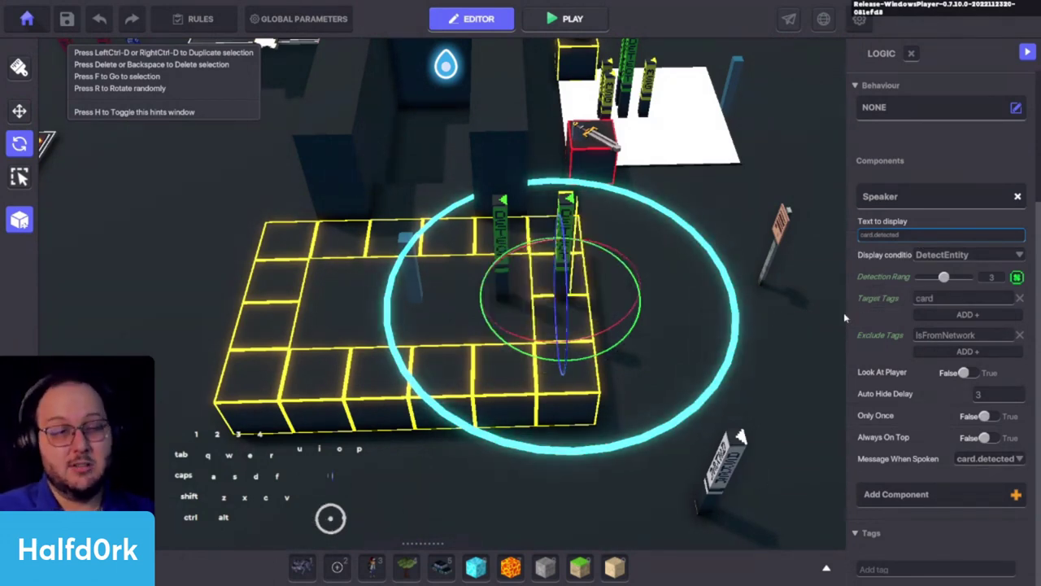
pyautogui.press('w')
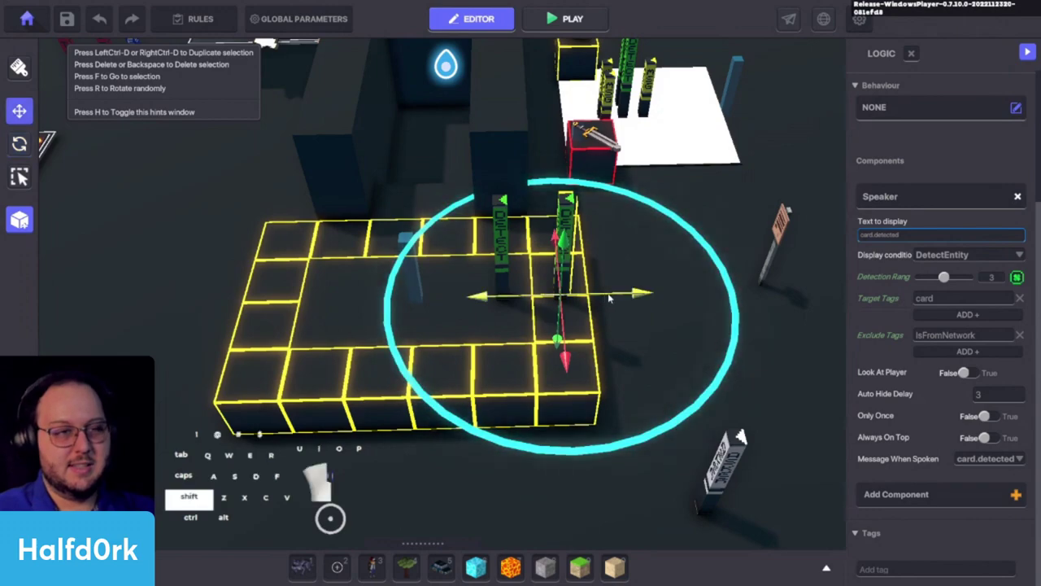
pyautogui.moveTo(609, 299); pyautogui.dragTo(829, 297)
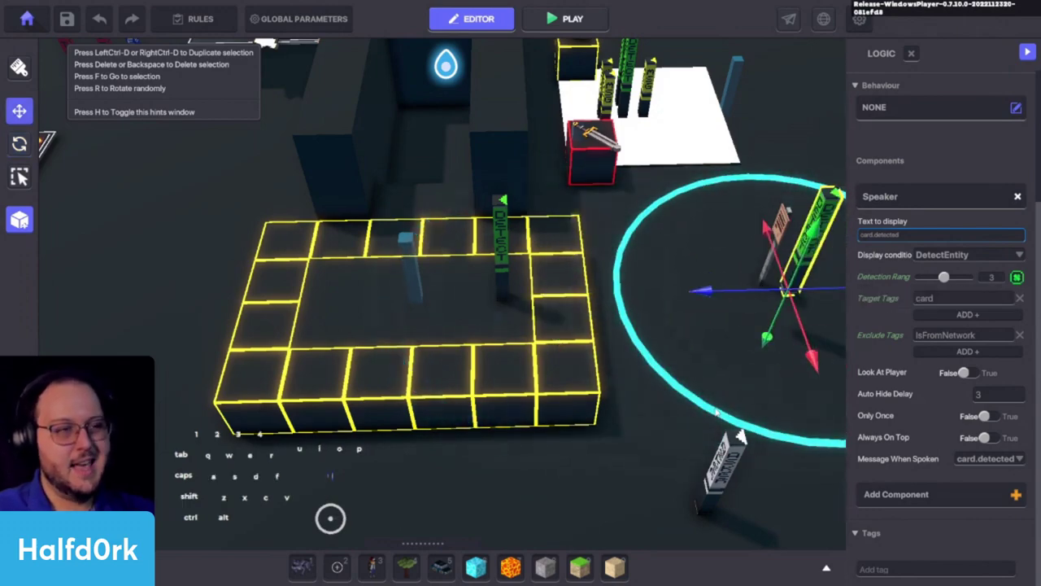
# Search the asset library for lamp and place a !Lamp Logic post inside the discard zone at X 60.00, Z 48.00.
pyautogui.keyDown('alt'); pyautogui.moveTo(491, 375); pyautogui.dragTo(536, 357); pyautogui.keyUp('alt')
pyautogui.scroll(-4, 539, 358)
pyautogui.press('d')
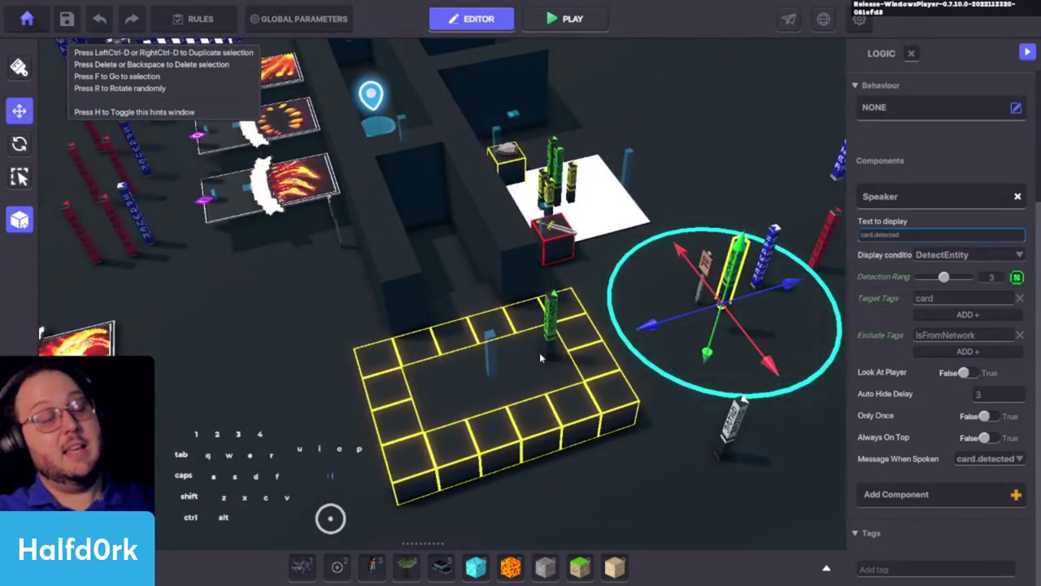
pyautogui.press('Tab')
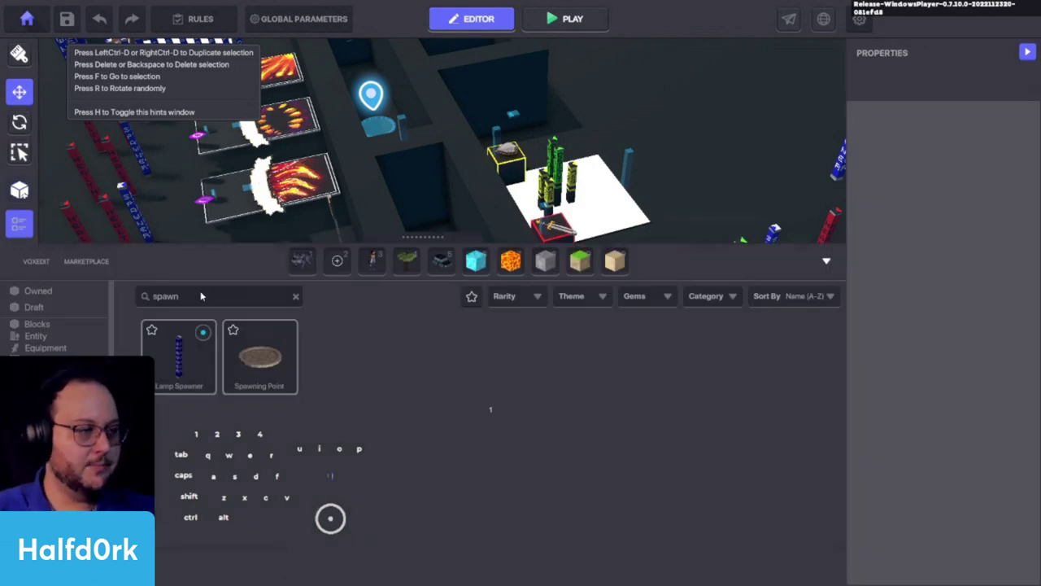
pyautogui.press('BackSpace')
pyautogui.write('lamp')
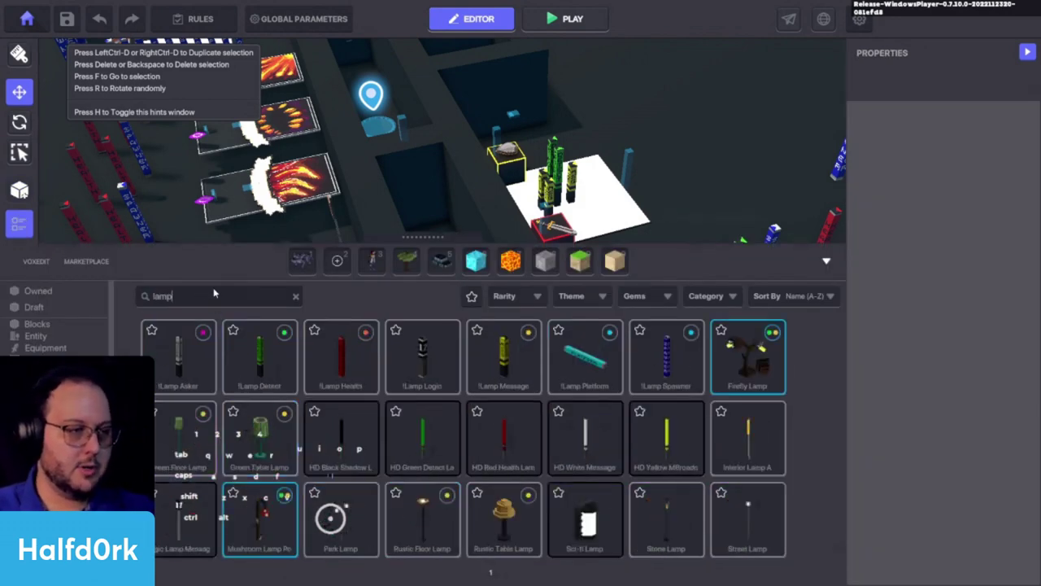
pyautogui.click(433, 358)
pyautogui.press('Tab')
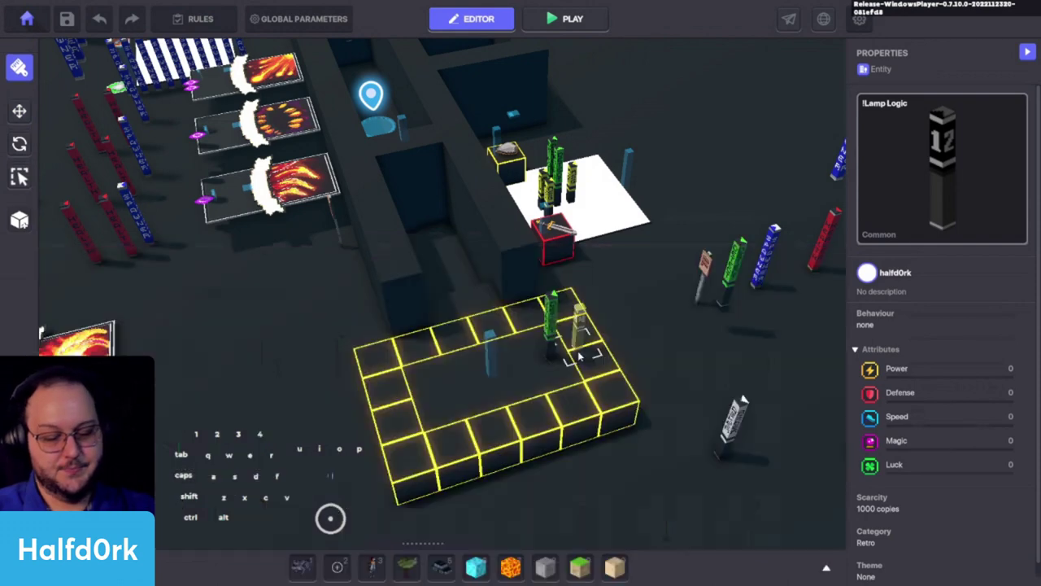
pyautogui.scroll(3, 574, 386)
pyautogui.press('Escape')
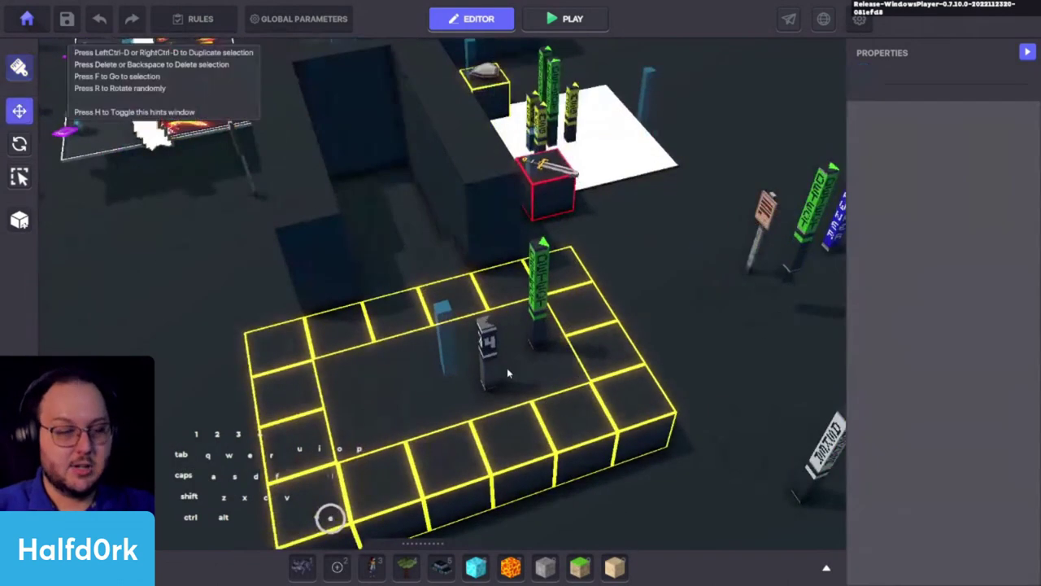
# Give the new logic post the Void behaviour, activated OnReceiveMessage by the message end.turn.
pyautogui.click(491, 380)
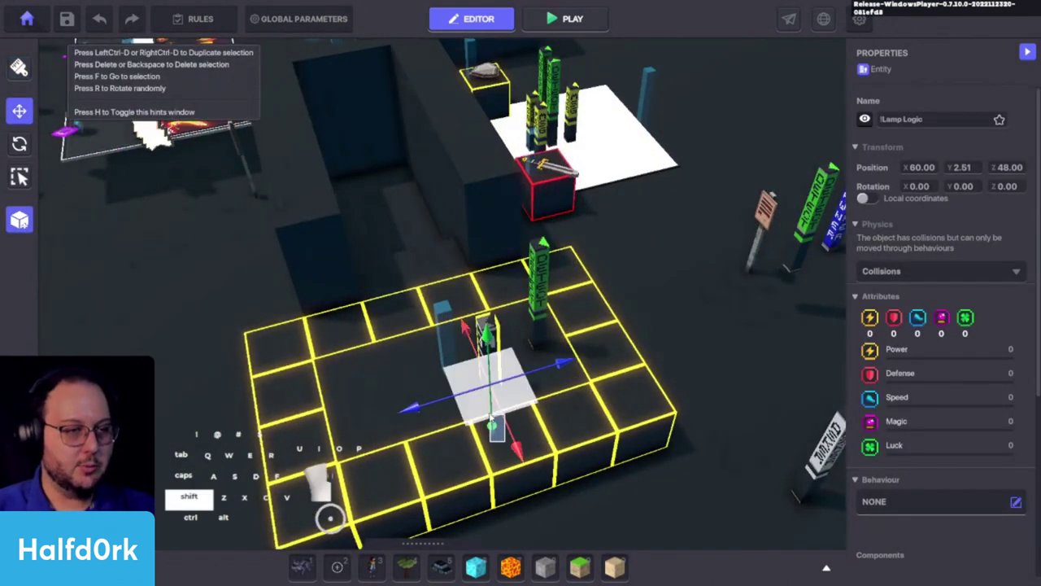
pyautogui.scroll(-3, 938, 363)
pyautogui.click(915, 309)
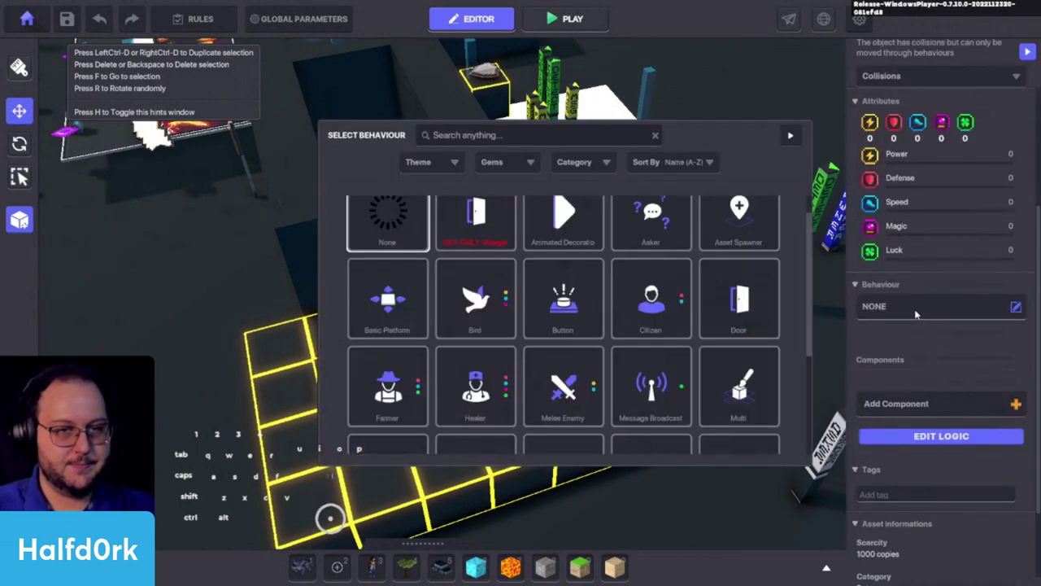
pyautogui.scroll(-3, 664, 378)
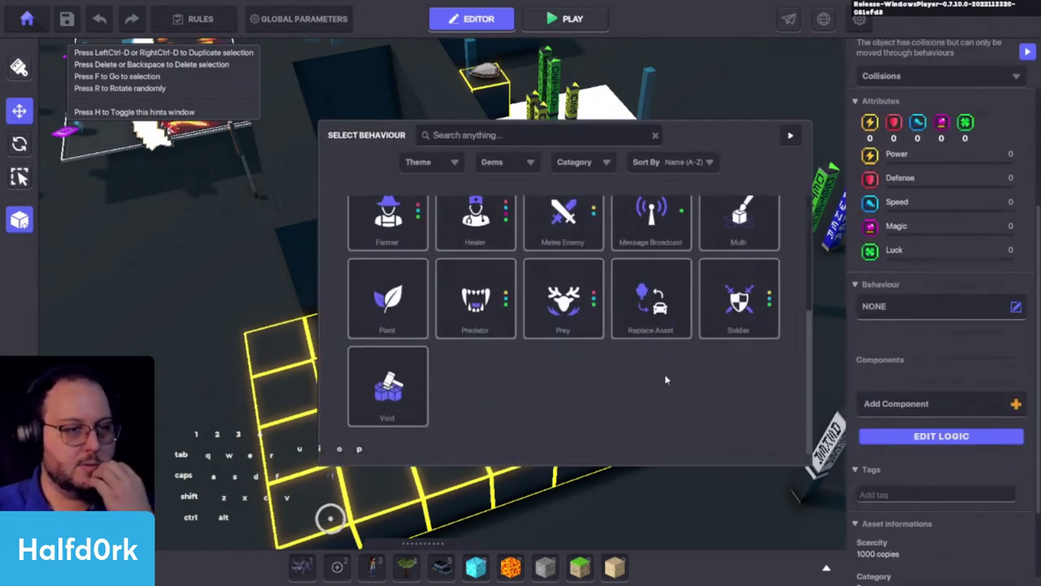
pyautogui.click(408, 376)
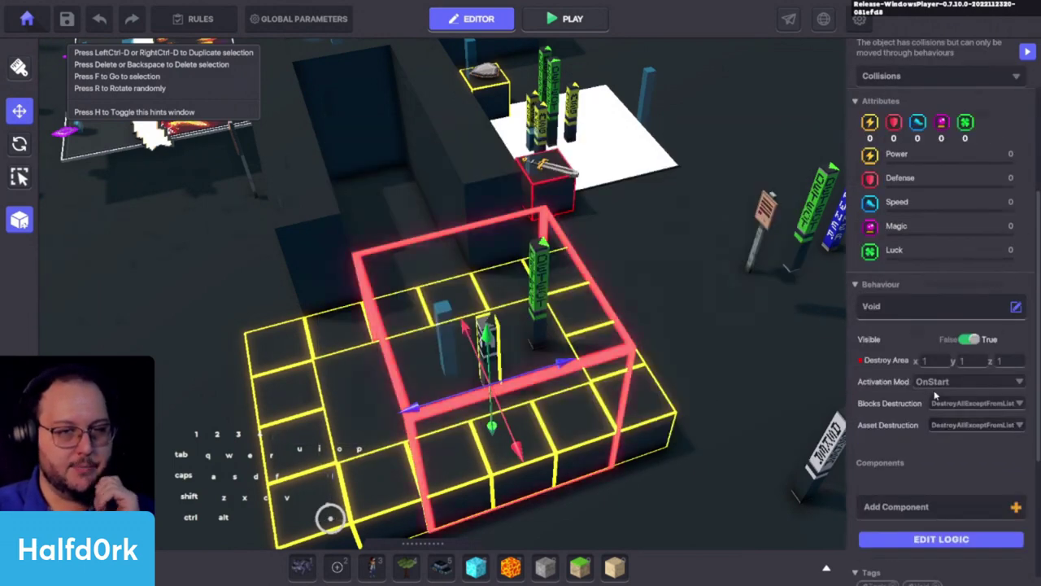
pyautogui.click(968, 382)
pyautogui.click(943, 407)
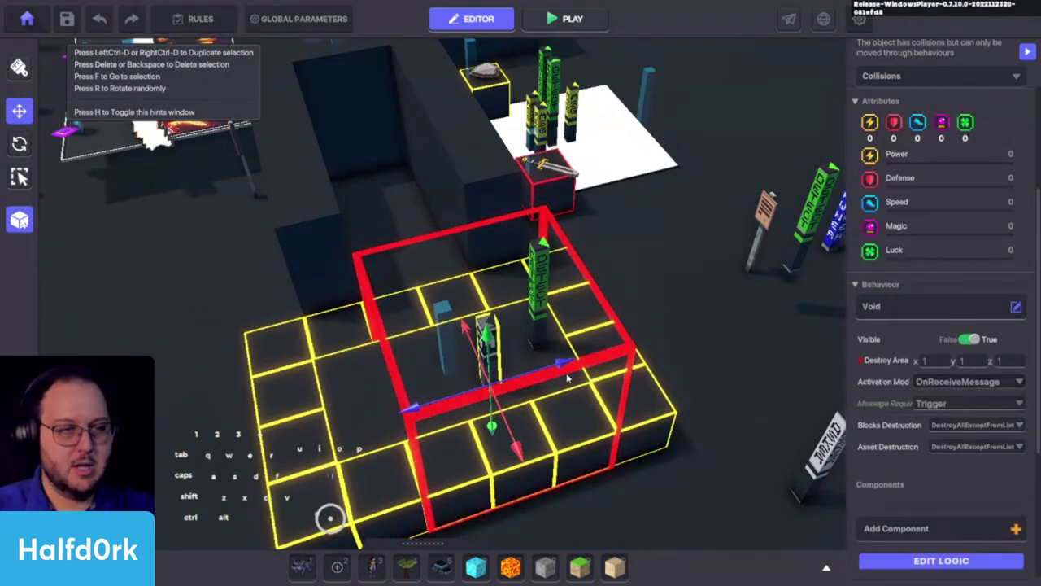
pyautogui.click(954, 405)
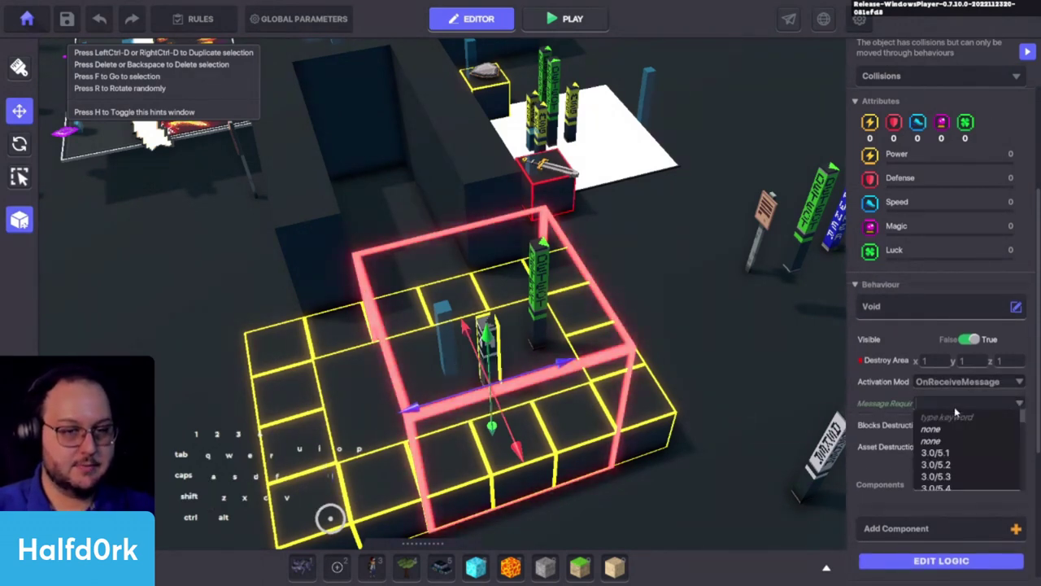
pyautogui.write('end.turn')
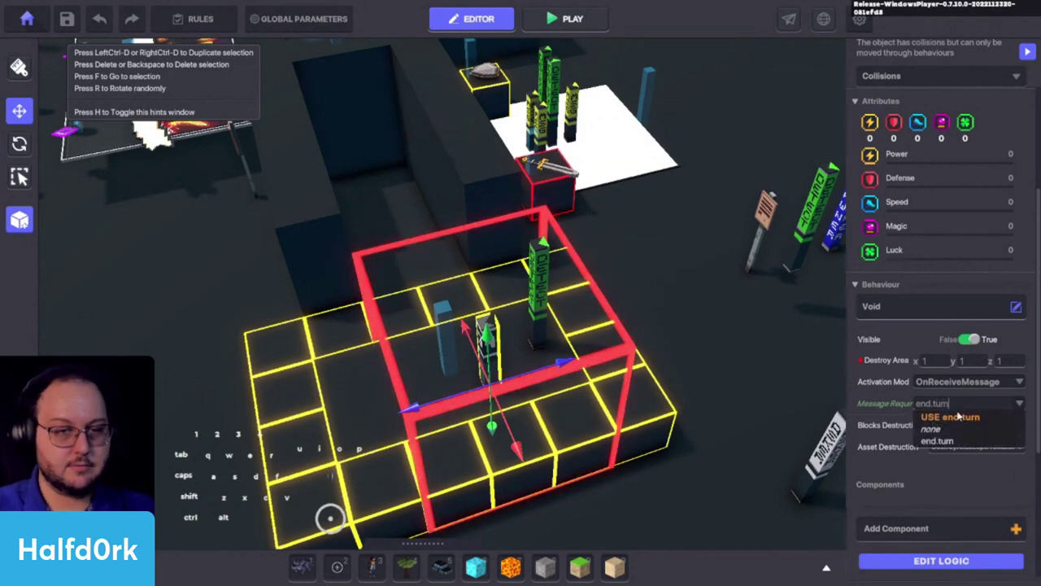
pyautogui.click(957, 416)
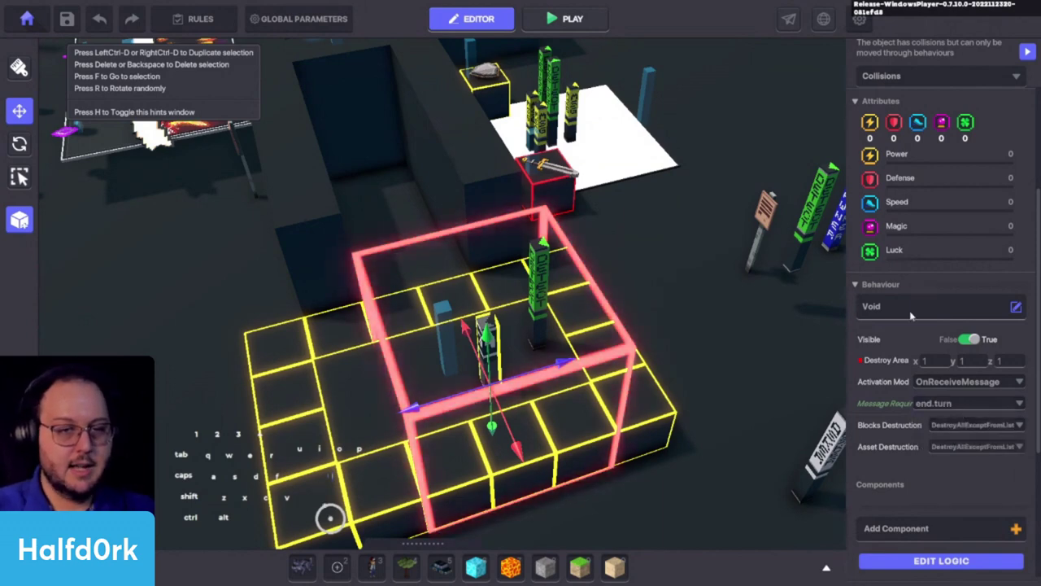
# Add a Health component to the Void logic post in the discard zone.
pyautogui.click(925, 528)
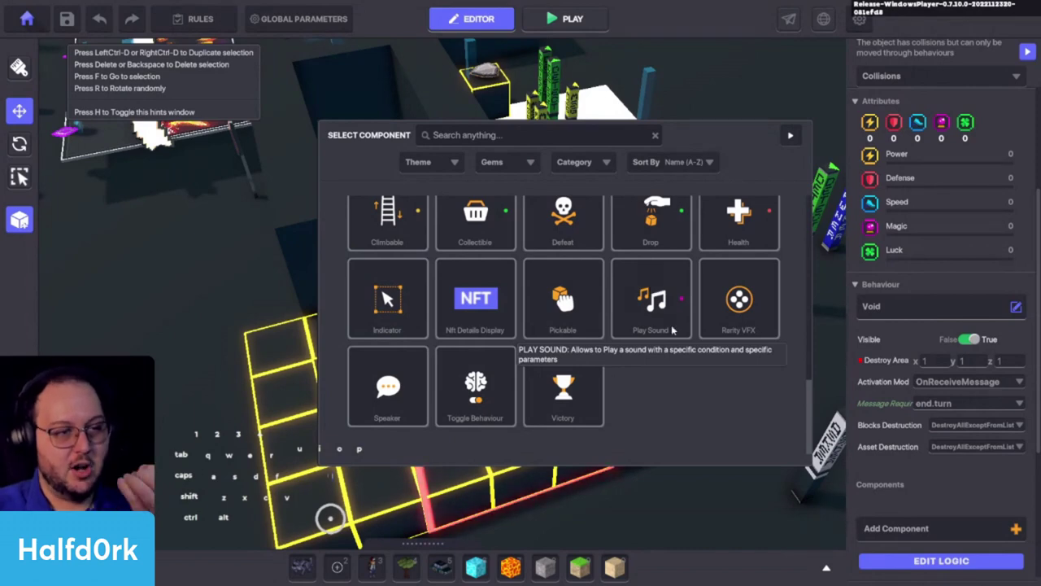
pyautogui.click(738, 219)
pyautogui.scroll(-2, 921, 482)
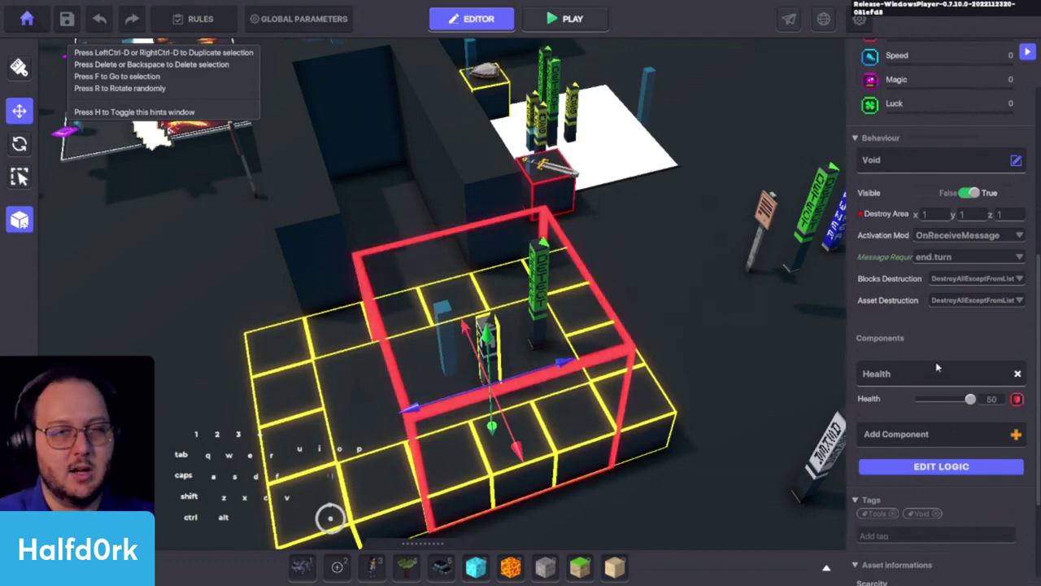
pyautogui.press('f')
pyautogui.keyDown('shift'); pyautogui.moveTo(660, 378); pyautogui.dragTo(630, 380); pyautogui.keyUp('shift')
pyautogui.press('d')
pyautogui.moveTo(719, 389); pyautogui.dragTo(632, 385, button='right')
pyautogui.press('w')
pyautogui.press('a')
pyautogui.press('s')
# In the Void post's detailed logic, set the Health death event to RespawnToTag with the respawn tag graveyard.
pyautogui.click(941, 465)
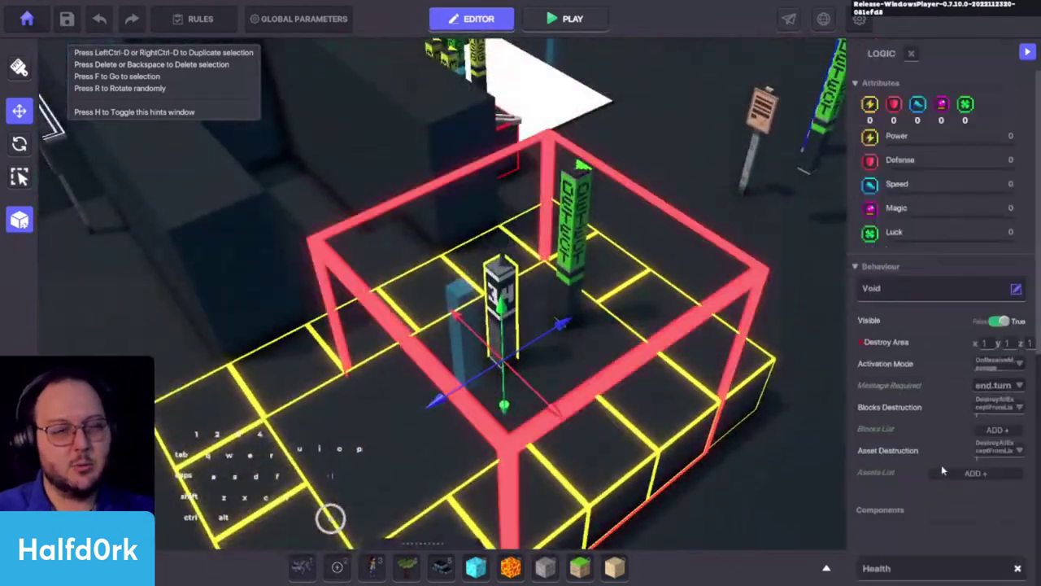
pyautogui.scroll(-5, 903, 468)
pyautogui.click(976, 242)
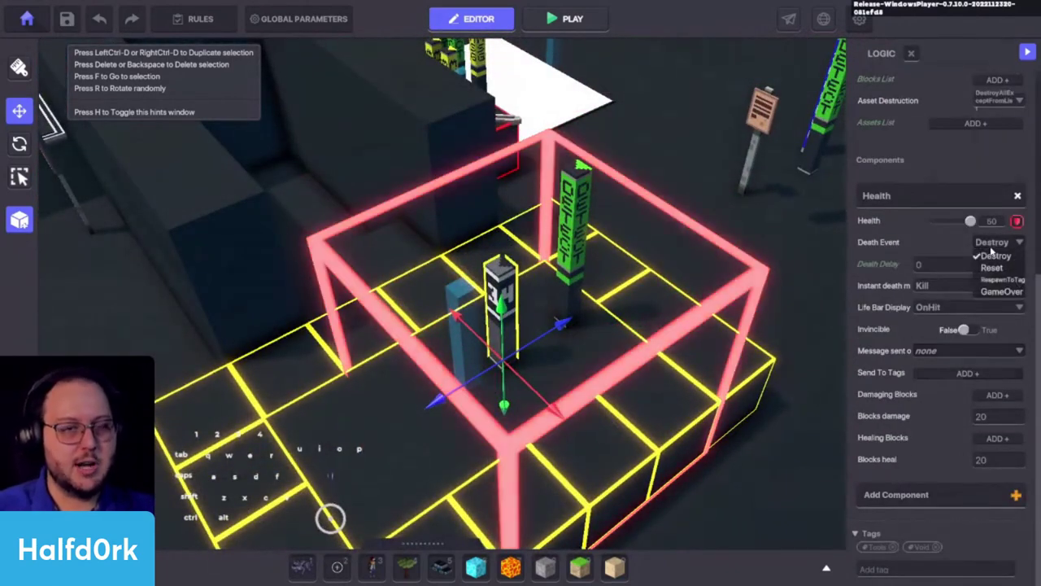
pyautogui.click(990, 268)
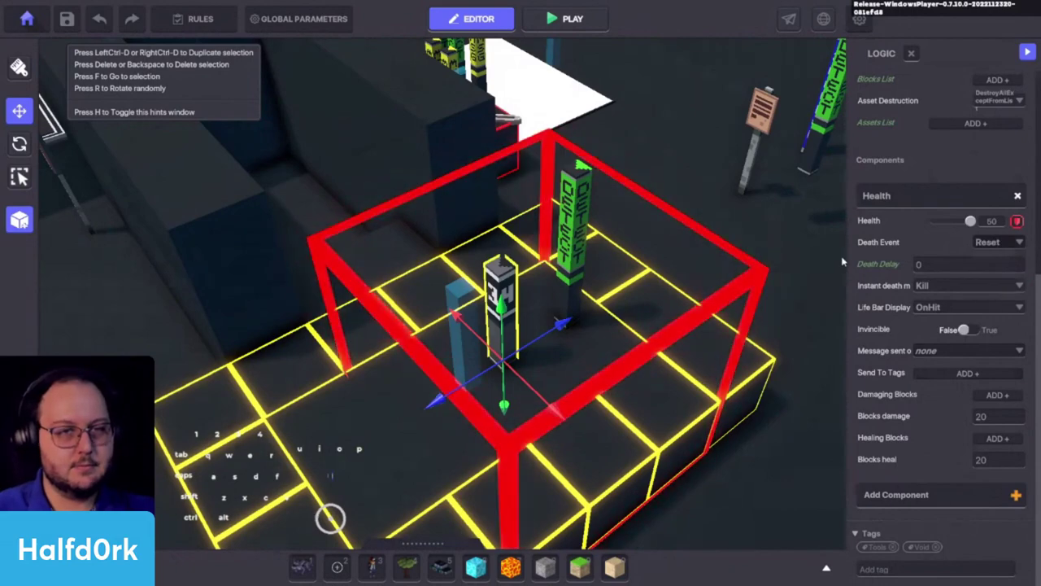
pyautogui.moveTo(846, 258); pyautogui.dragTo(719, 260)
pyautogui.click(953, 244)
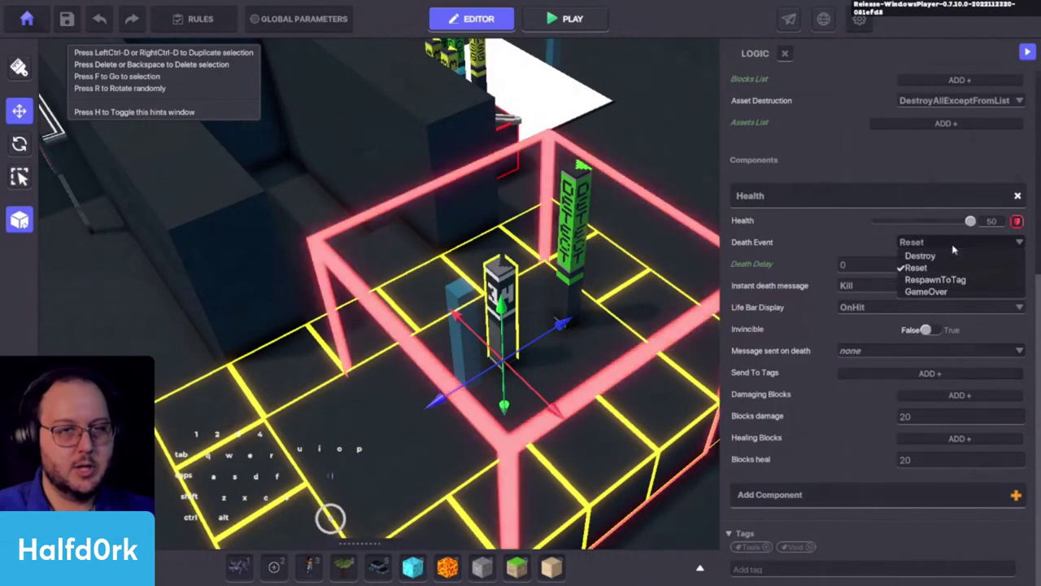
pyautogui.click(935, 279)
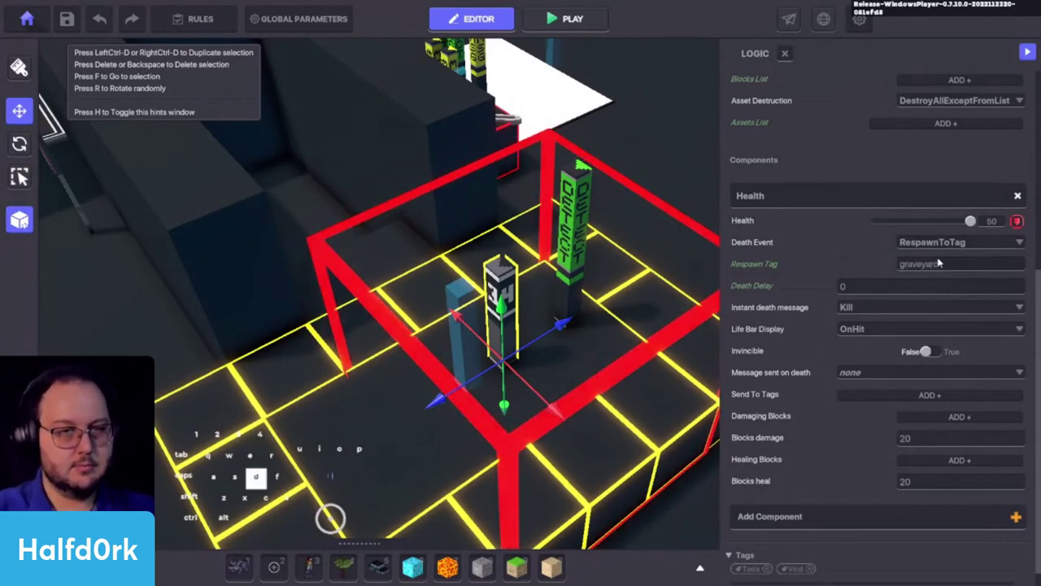
# Set the Void post's Death Delay to -2 and its Life Bar Display to Hidden.
pyautogui.click(911, 286)
pyautogui.write('-2')
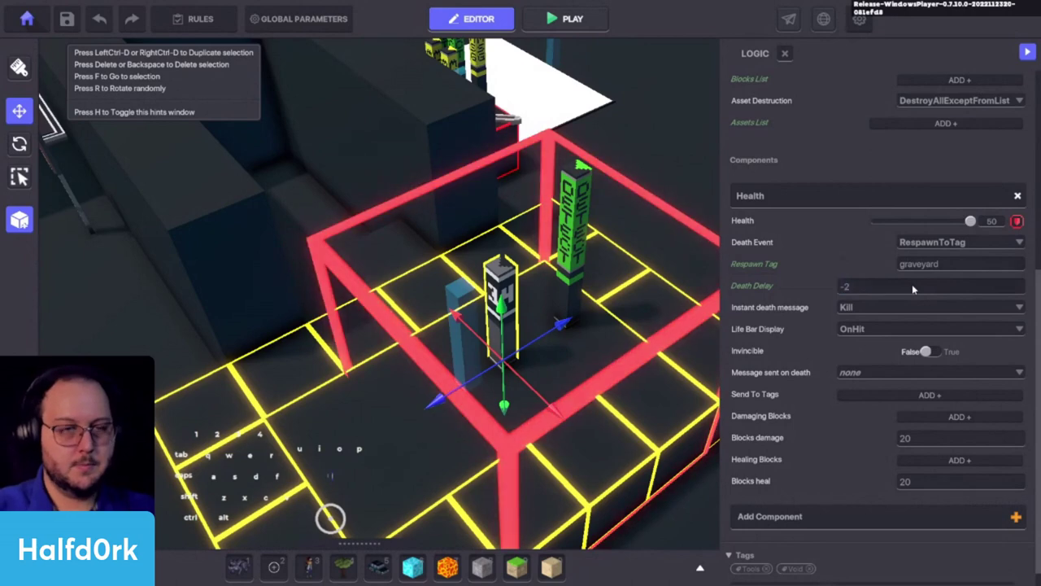
pyautogui.click(878, 329)
pyautogui.click(858, 367)
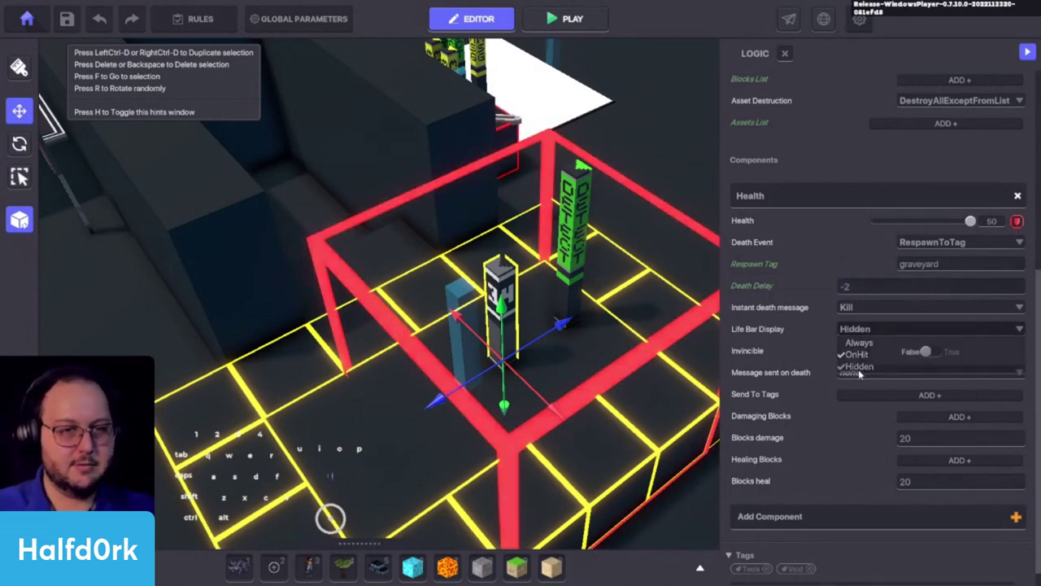
pyautogui.scroll(3, 894, 301)
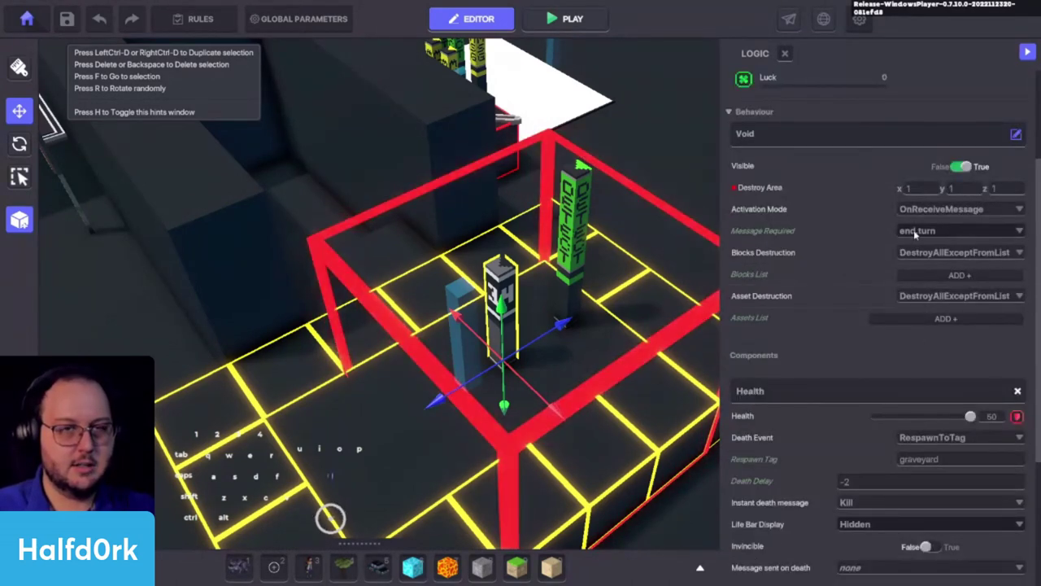
pyautogui.scroll(-2, 916, 233)
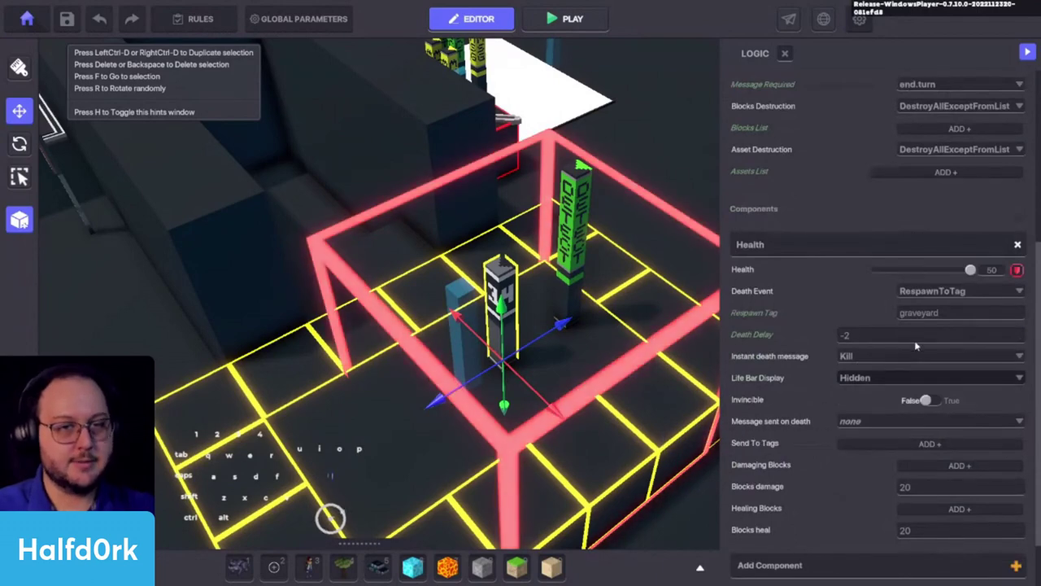
pyautogui.click(865, 360)
pyautogui.click(813, 362)
pyautogui.scroll(2, 816, 367)
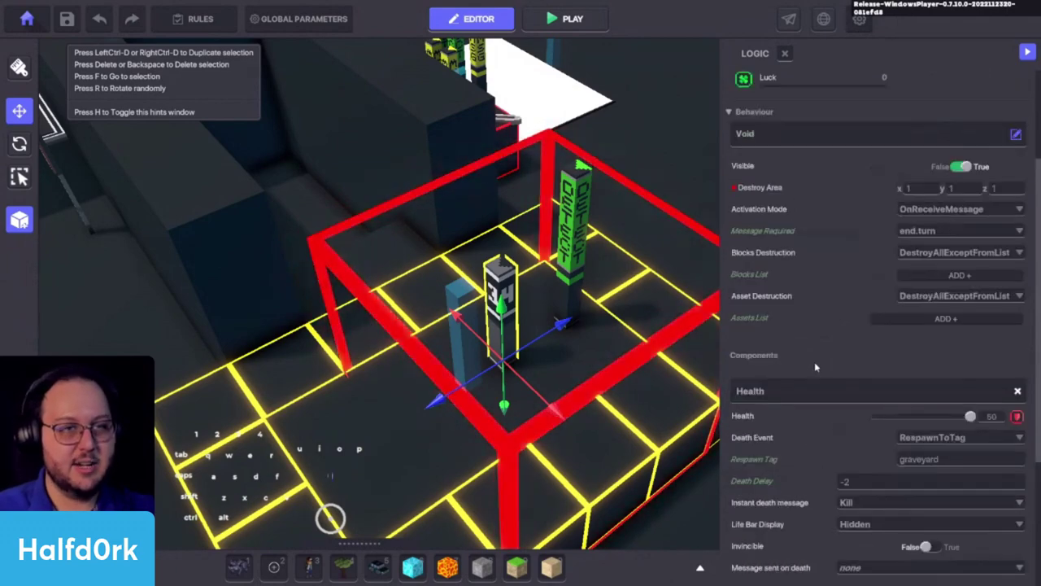
# Open the logic of the end.turn message broadcaster post and examine its broadcast type, tags and required messages.
pyautogui.press('s')
pyautogui.press('d')
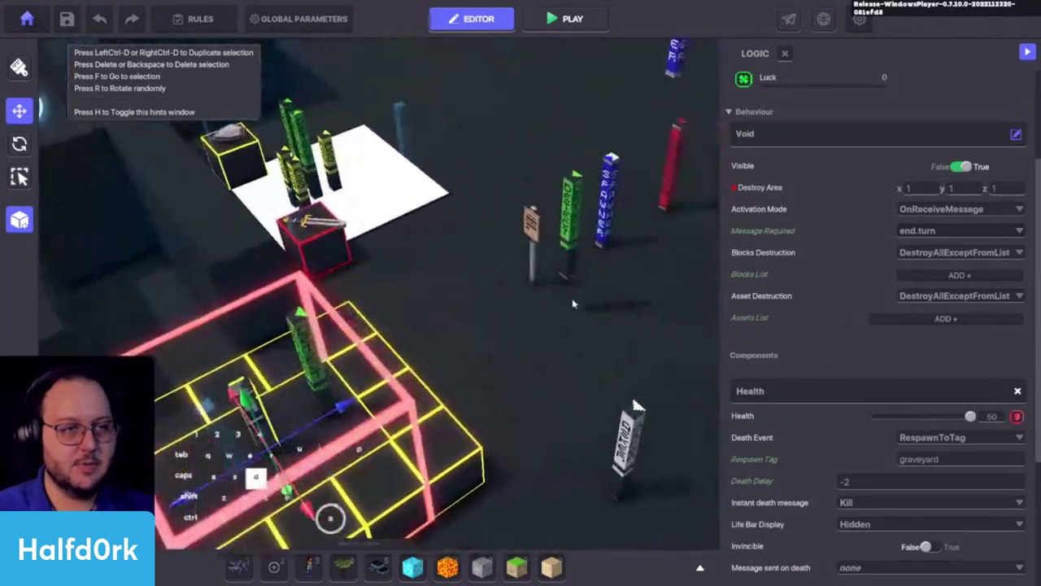
pyautogui.click(624, 325)
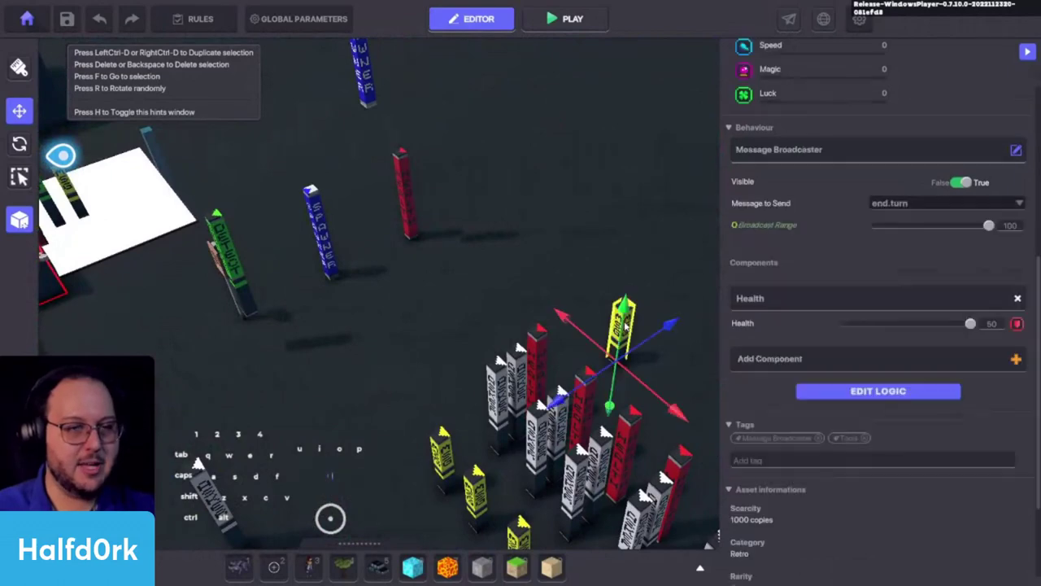
pyautogui.click(860, 456)
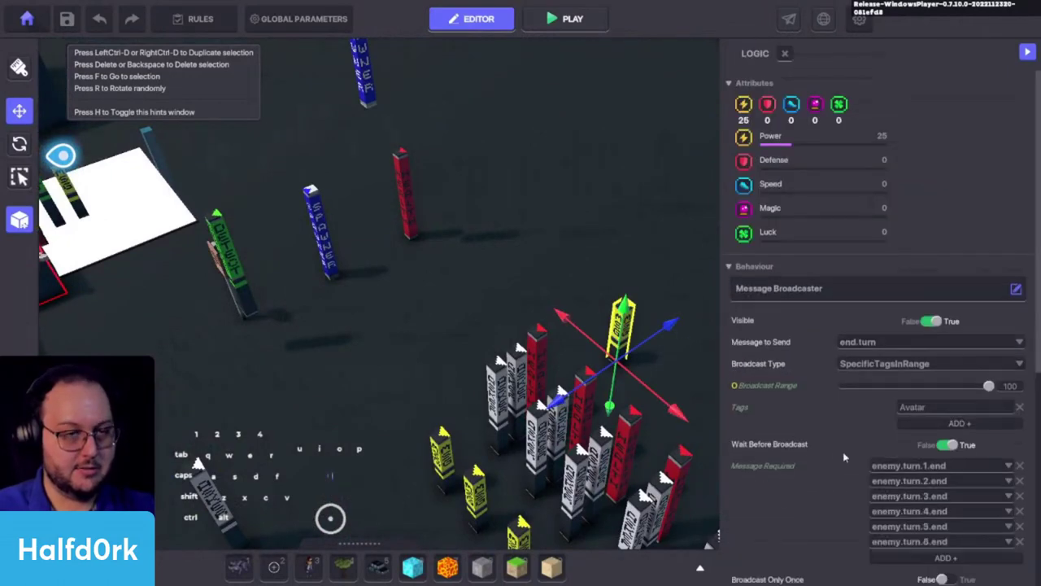
pyautogui.scroll(-3, 730, 448)
pyautogui.moveTo(699, 448); pyautogui.dragTo(439, 366, button='right')
pyautogui.press('a')
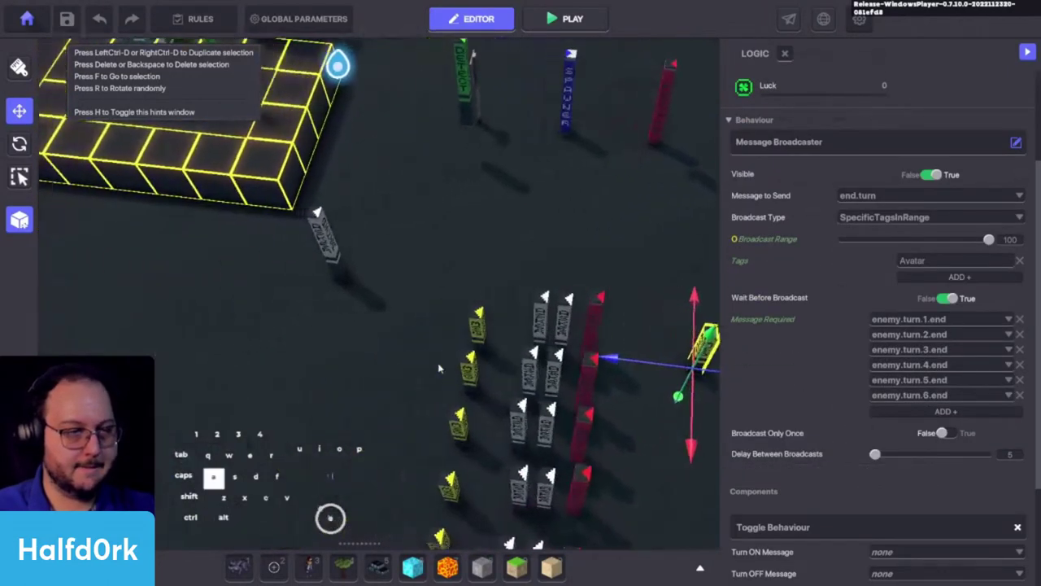
# Examine the logic of the first enemy turn's broadcaster and Health posts, including the death message and its target tags.
pyautogui.click(500, 331)
pyautogui.click(502, 330)
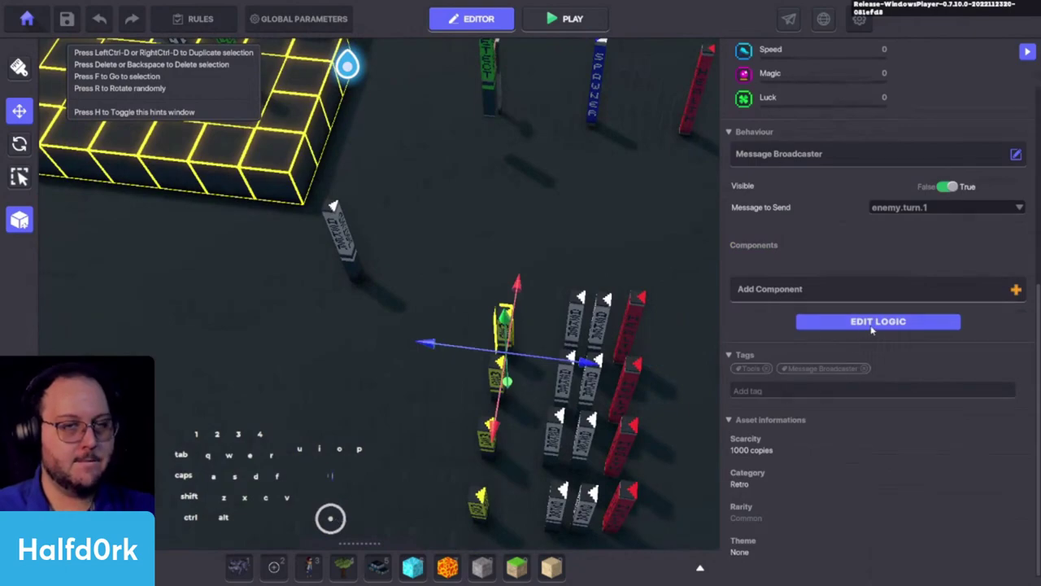
pyautogui.press('space')
pyautogui.moveTo(691, 333); pyautogui.dragTo(632, 349, button='right')
pyautogui.press('alt')
pyautogui.press('d')
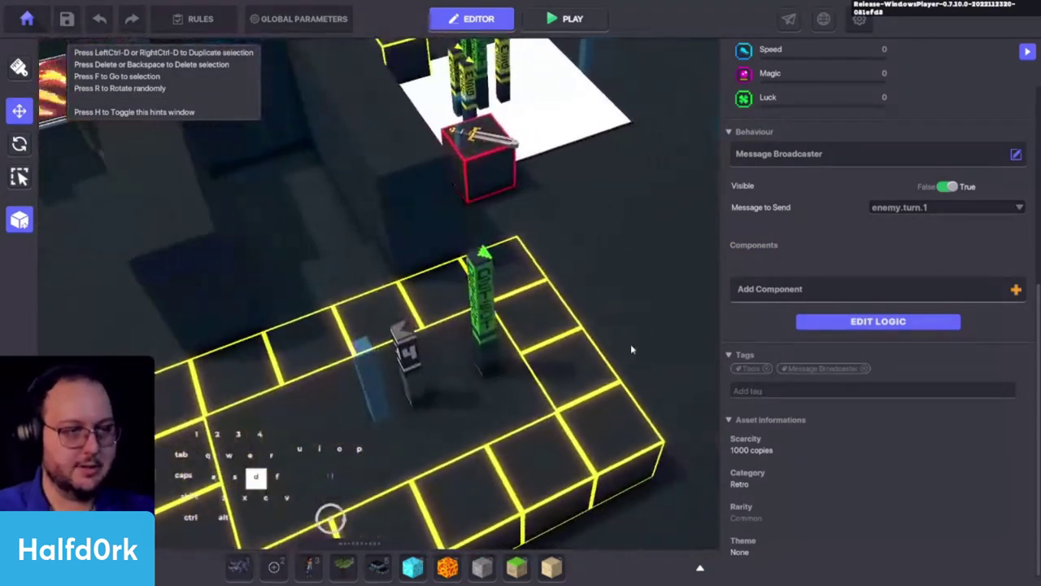
pyautogui.press('s')
pyautogui.press('w')
pyautogui.click(505, 294)
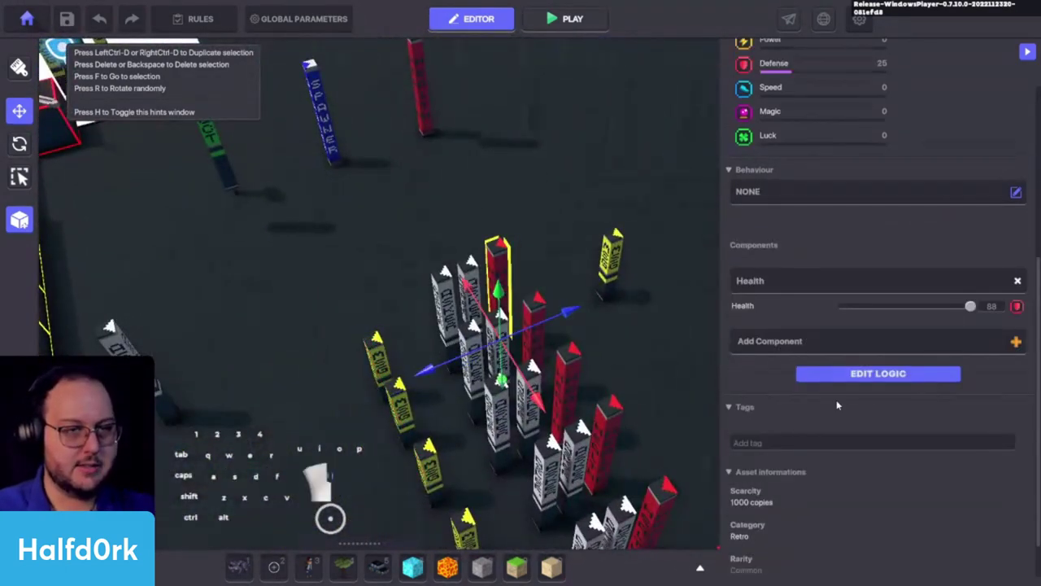
pyautogui.click(852, 374)
pyautogui.scroll(-3, 871, 409)
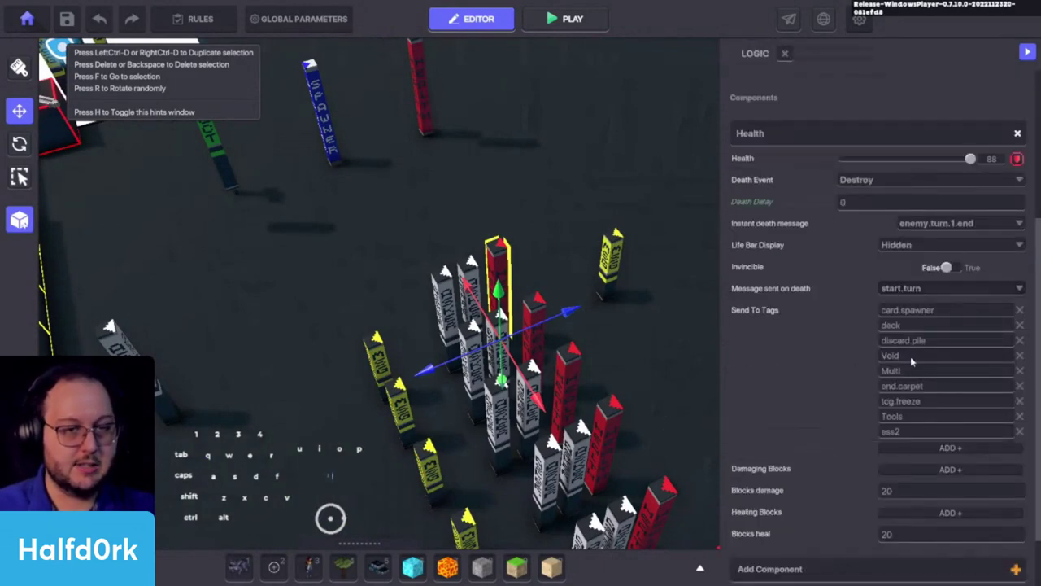
pyautogui.press('a')
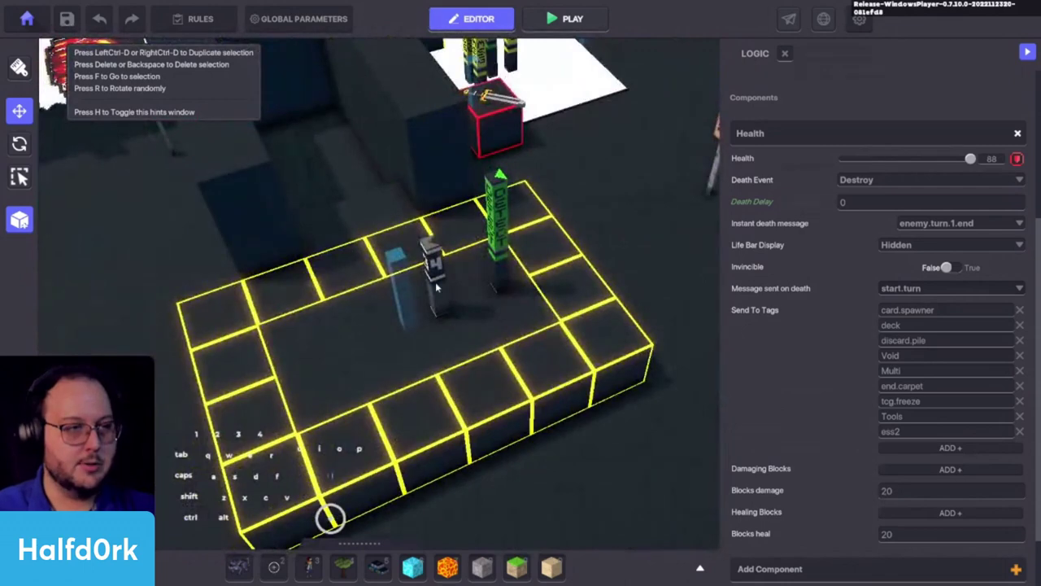
# In the discard zone Void post's logic, add an Assets List entry and set Blocks Destruction to DontDestroy.
pyautogui.click(436, 286)
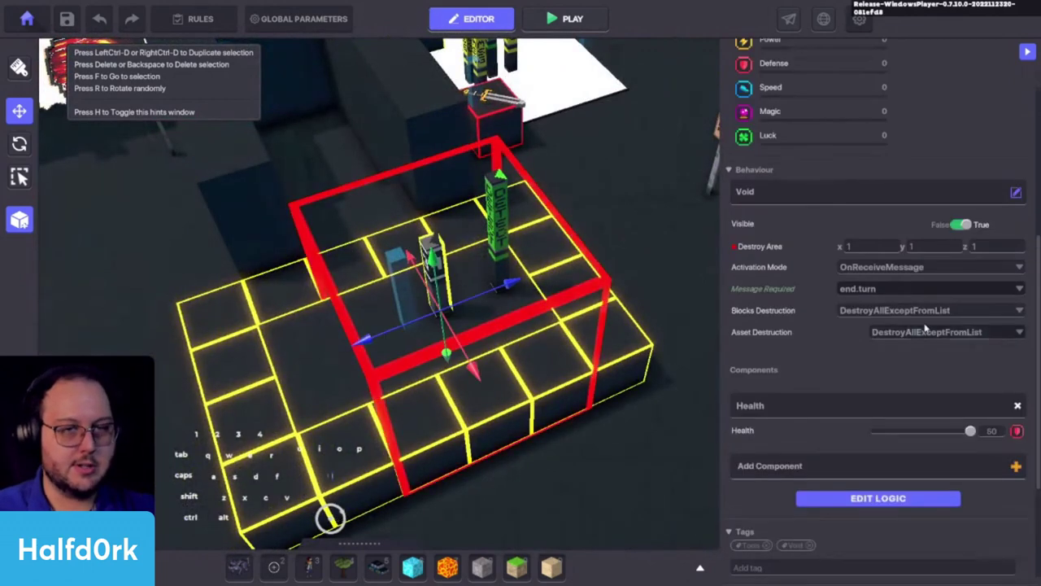
pyautogui.click(878, 500)
pyautogui.scroll(-3, 820, 488)
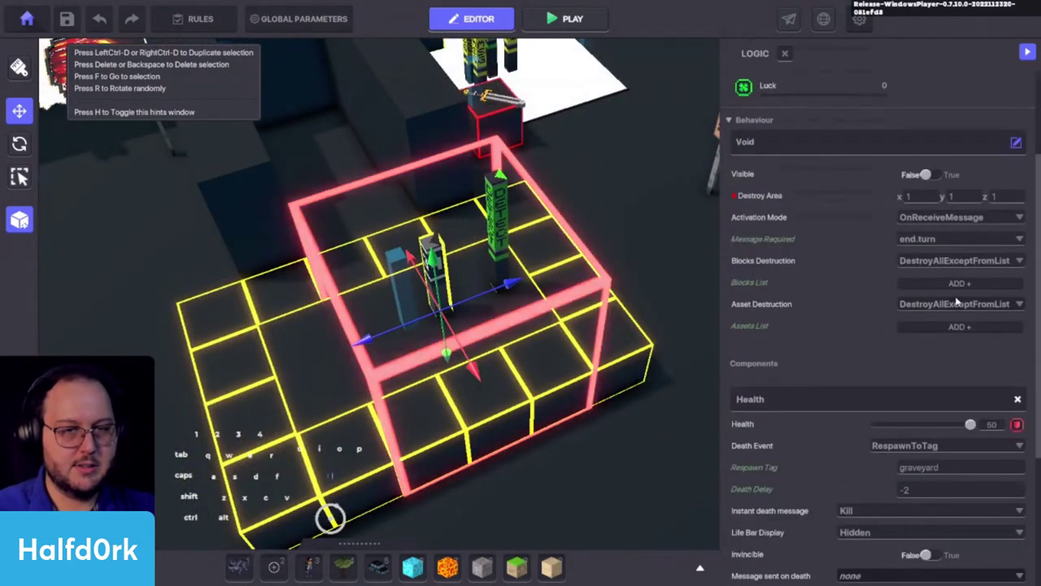
pyautogui.click(953, 326)
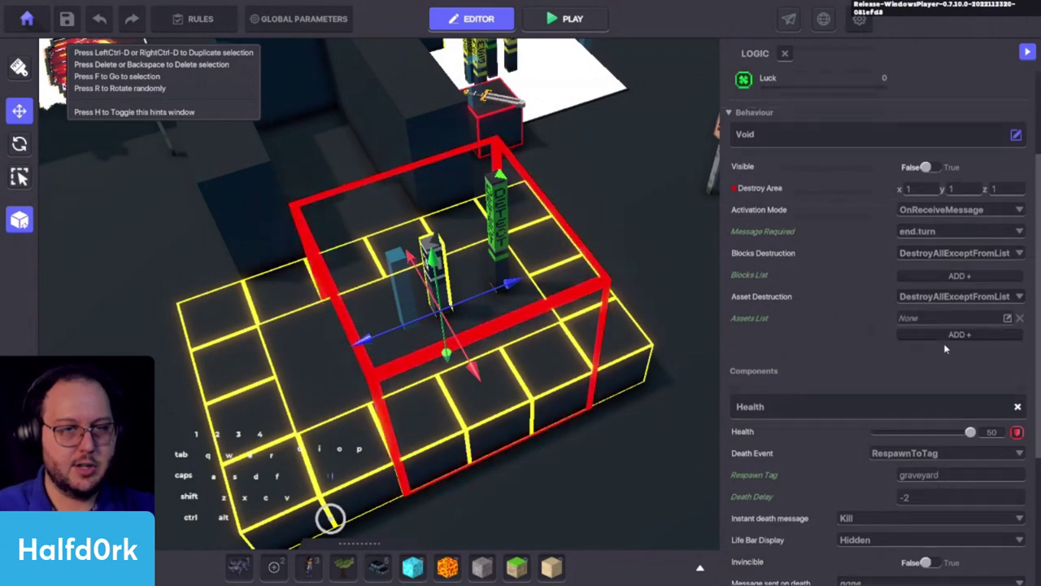
pyautogui.click(963, 259)
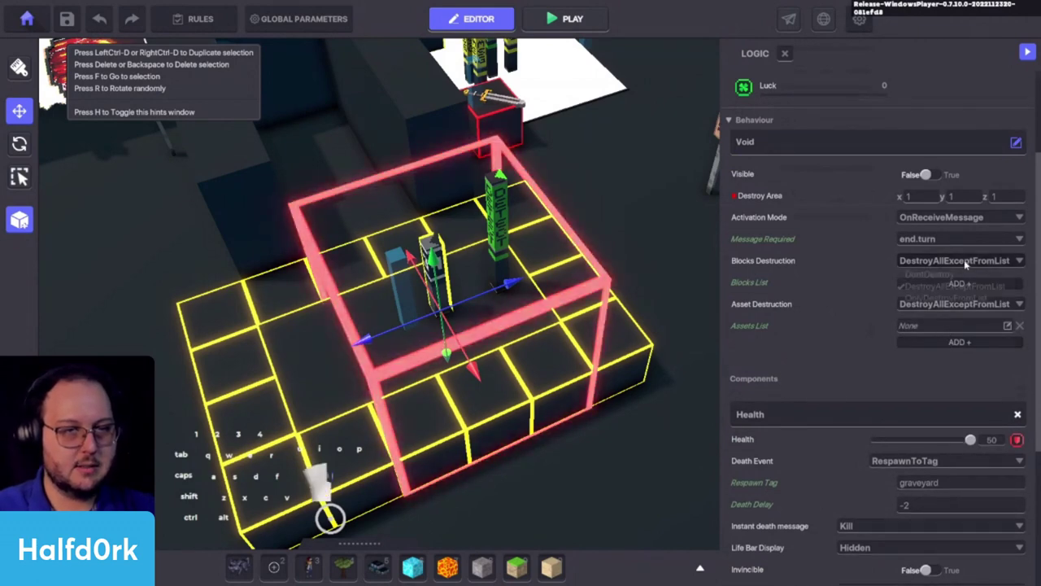
pyautogui.click(926, 274)
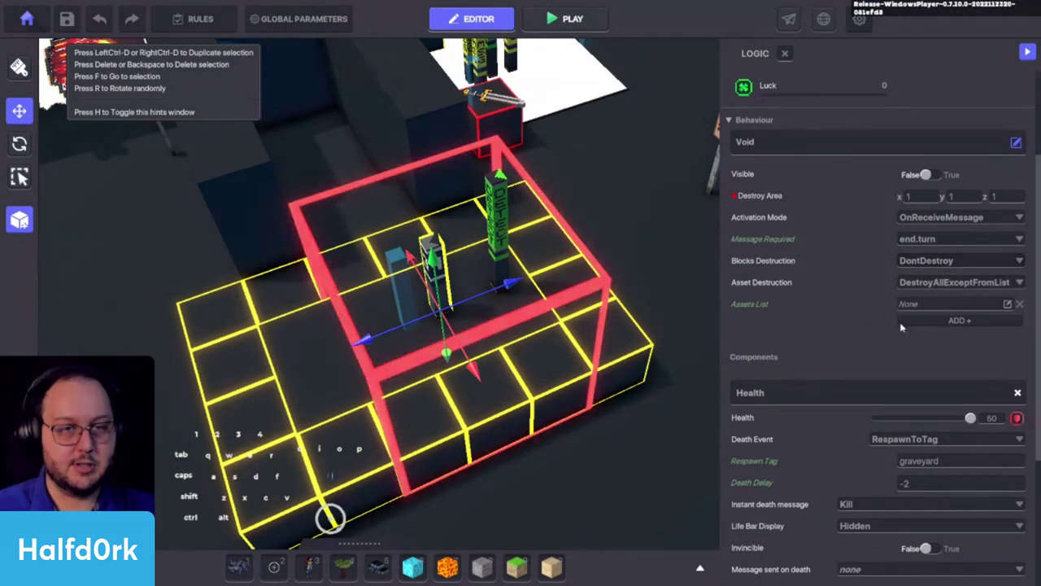
# Set the Void post's instant death message to start.turn.
pyautogui.click(850, 505)
pyautogui.write('star')
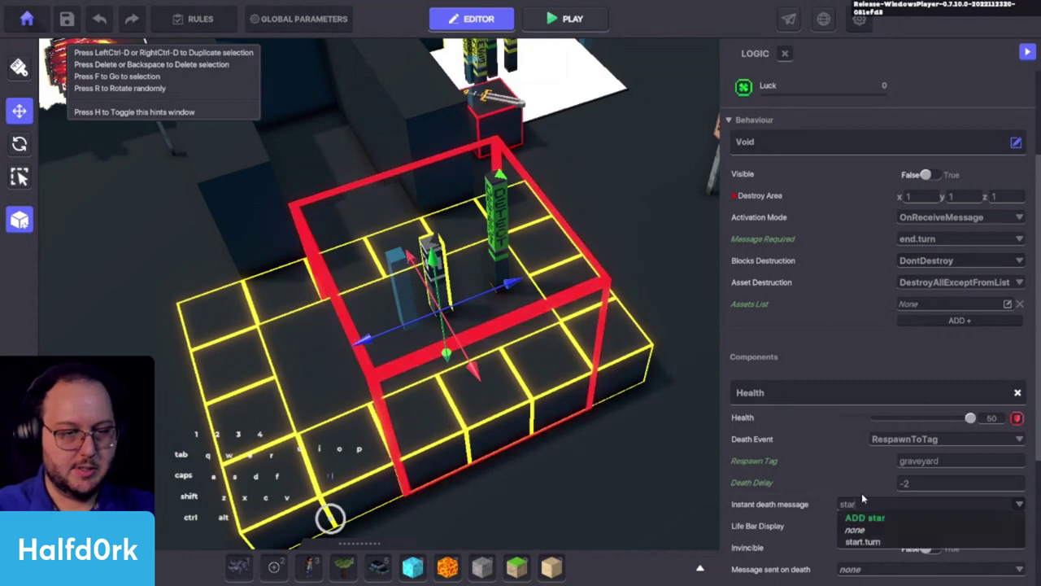
pyautogui.click(863, 543)
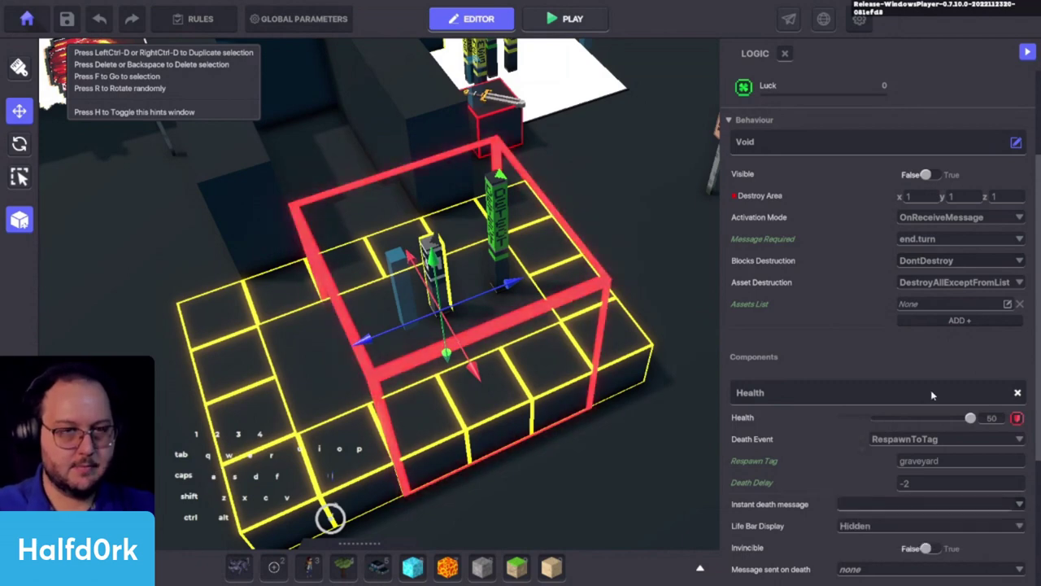
# Find the lamp assets and assign !Lamp Detect to the first entry of the Void post's Assets List.
pyautogui.click(935, 306)
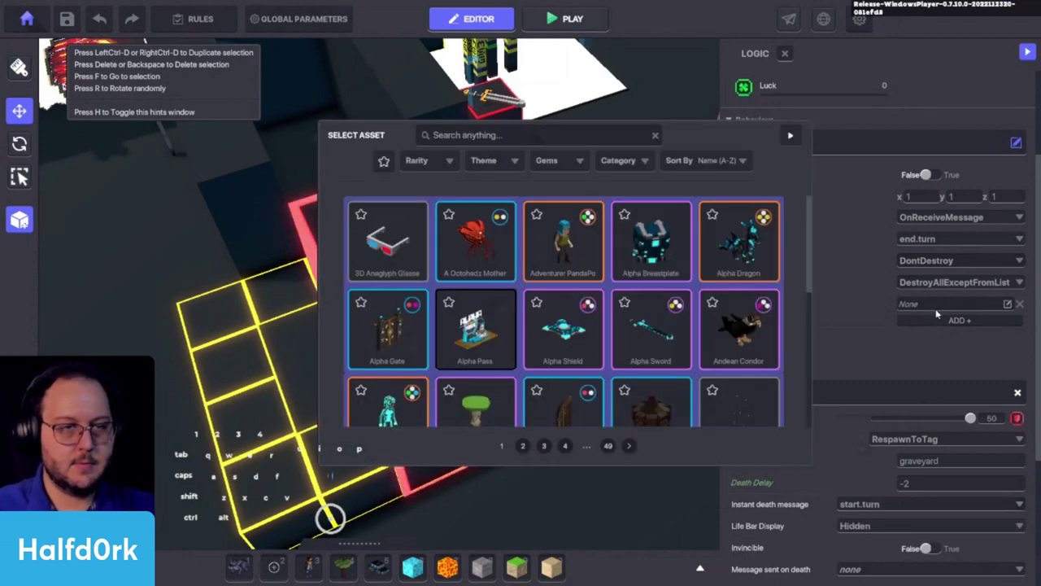
pyautogui.click(528, 141)
pyautogui.write('lamp')
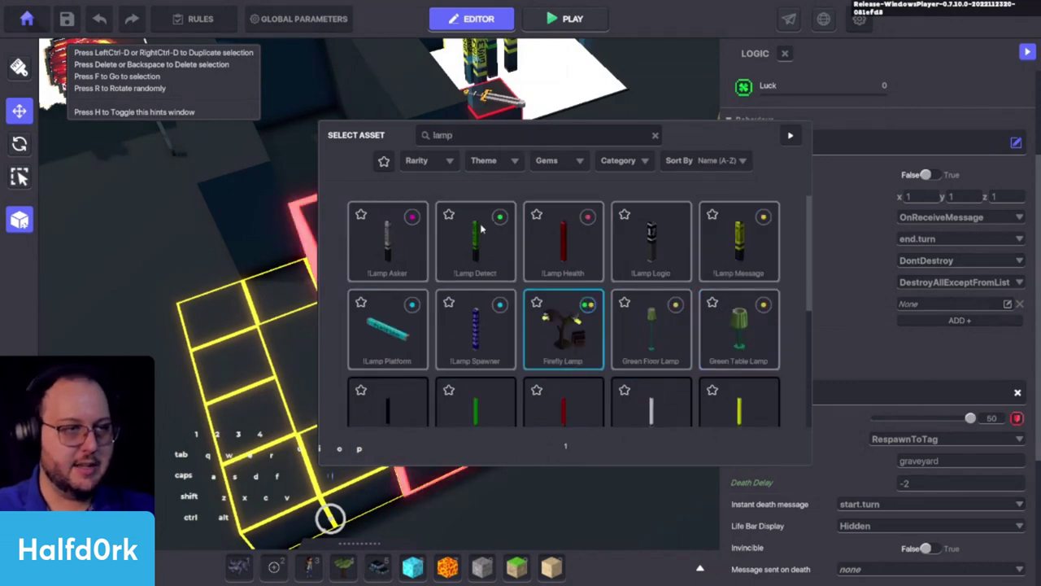
pyautogui.click(482, 244)
# Add a second entry to the Void post's Assets List and assign !Lamp Logic to it.
pyautogui.click(956, 322)
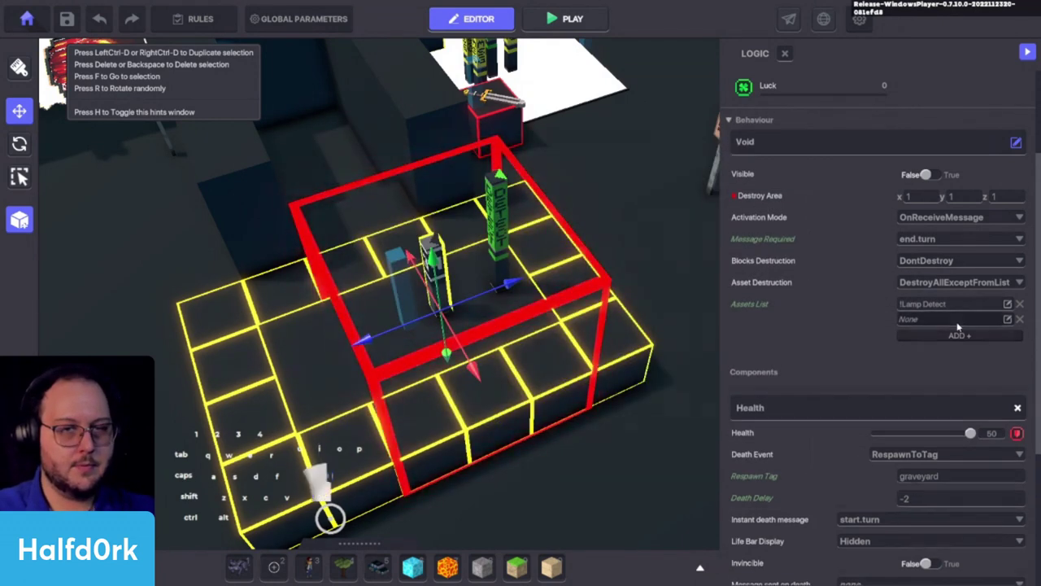
pyautogui.click(935, 318)
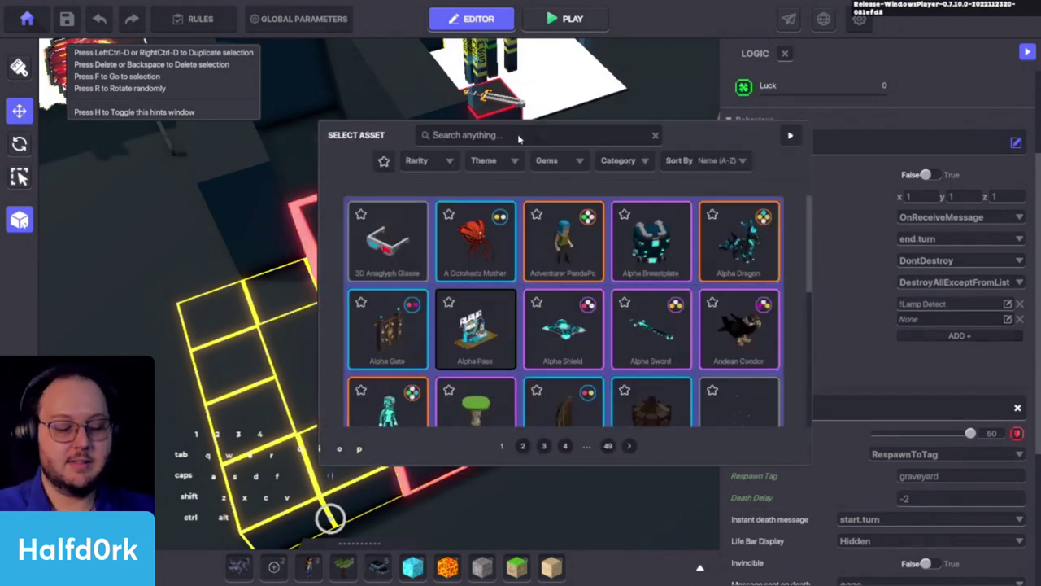
pyautogui.write('lamp')
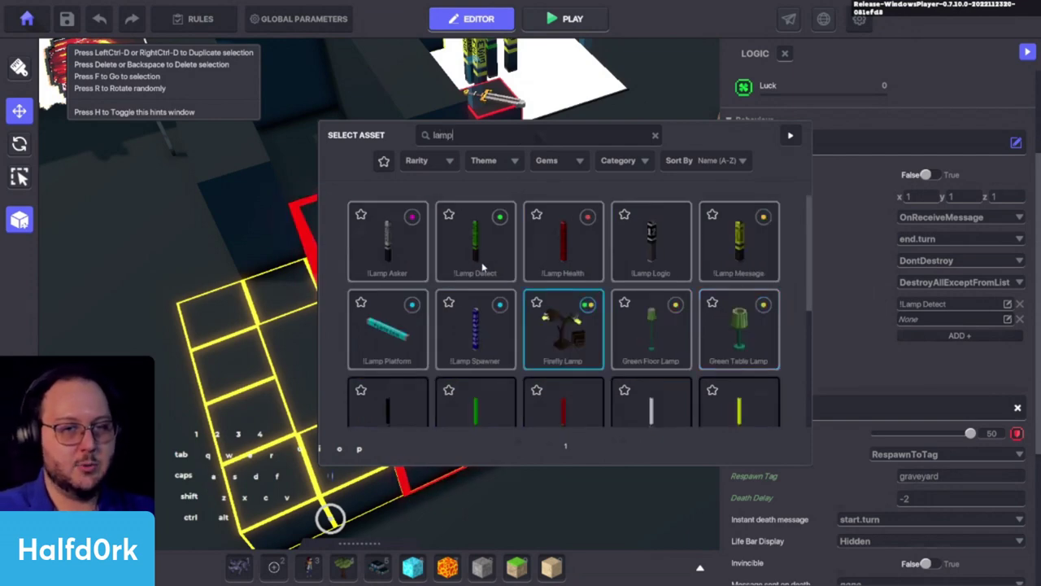
pyautogui.click(482, 249)
pyautogui.click(911, 319)
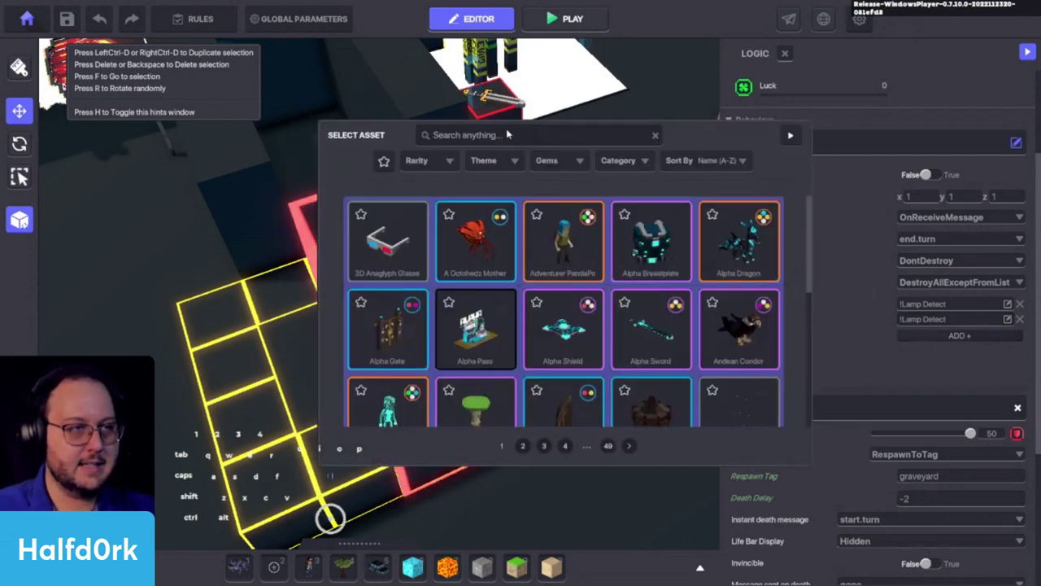
pyautogui.write('lamp')
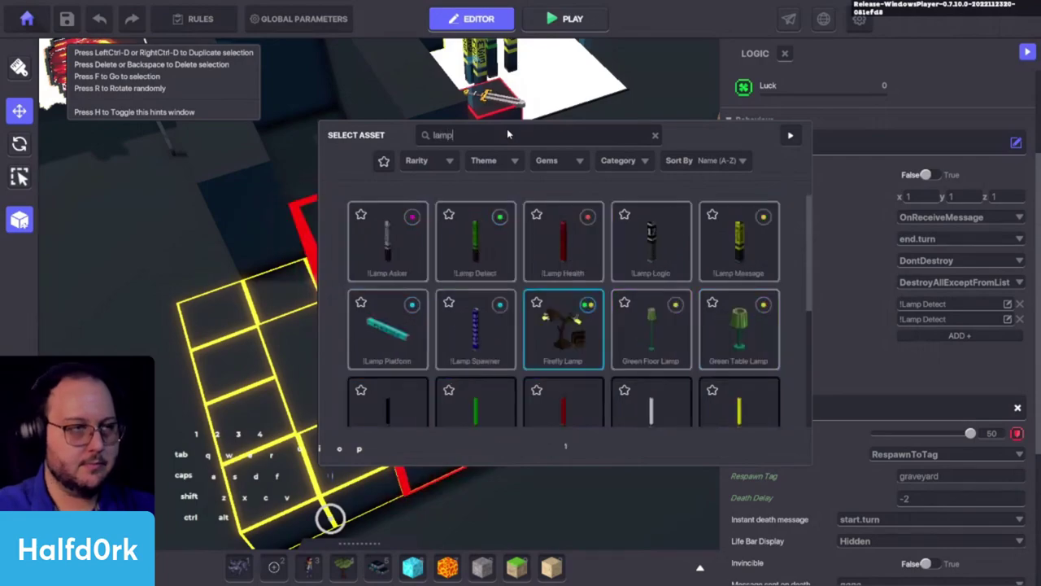
pyautogui.click(665, 266)
# Save the land and dismiss the save status report.
pyautogui.keyDown('alt'); pyautogui.moveTo(651, 326); pyautogui.dragTo(488, 418); pyautogui.keyUp('alt')
pyautogui.hotkey('ctrl', 's')
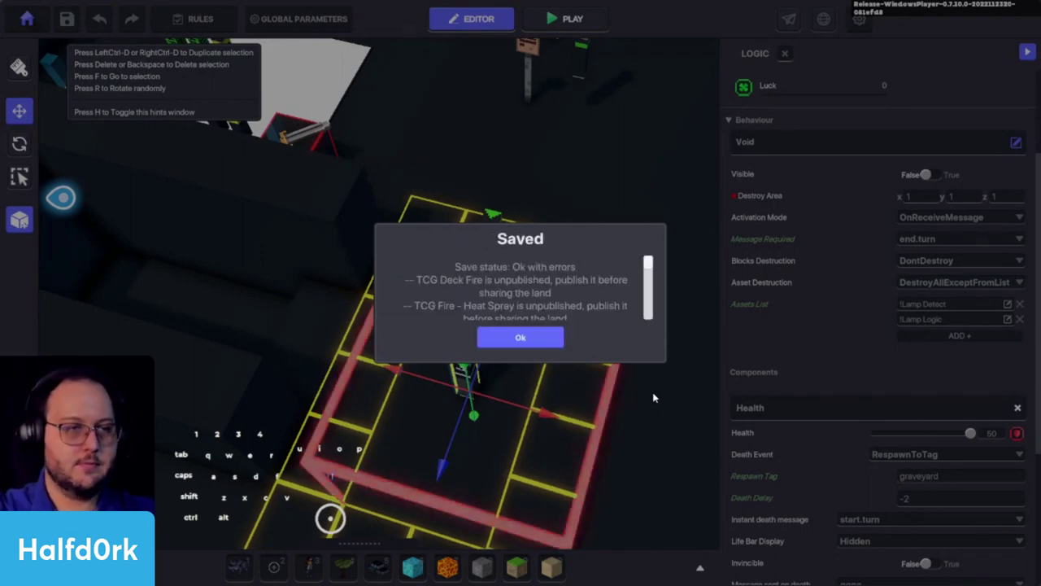
pyautogui.click(537, 336)
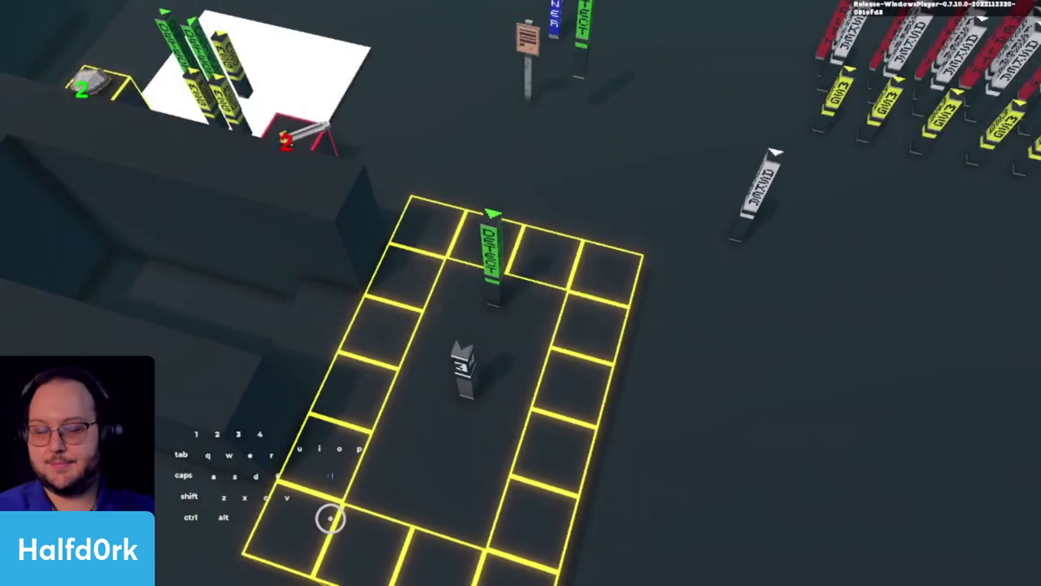
# Playtest the card board, moving the avatar to select Heat Spray and Bug Bite in the hand, and return to the editor.
pyautogui.press('a')
pyautogui.press('s')
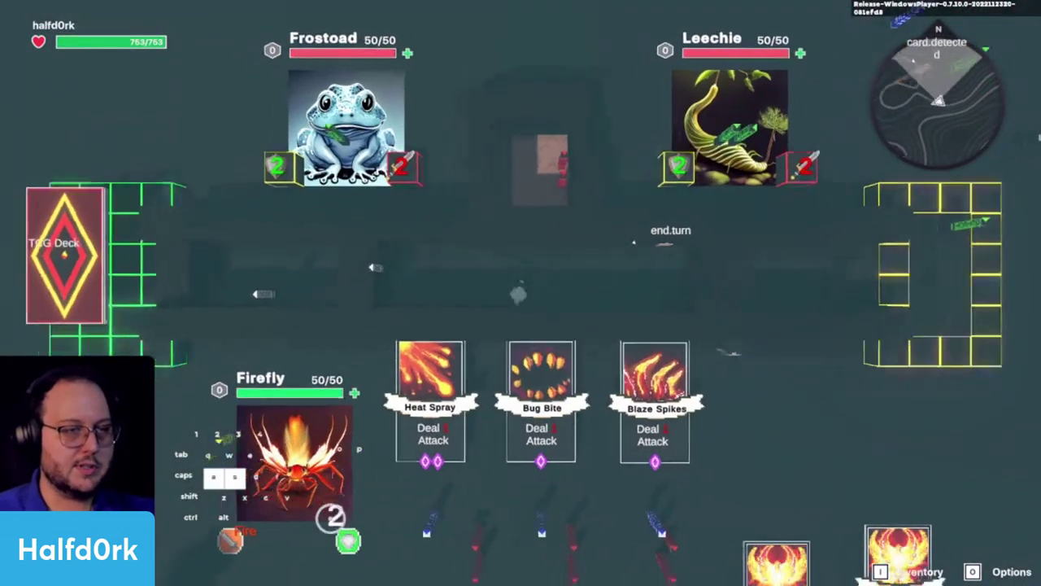
pyautogui.press('d')
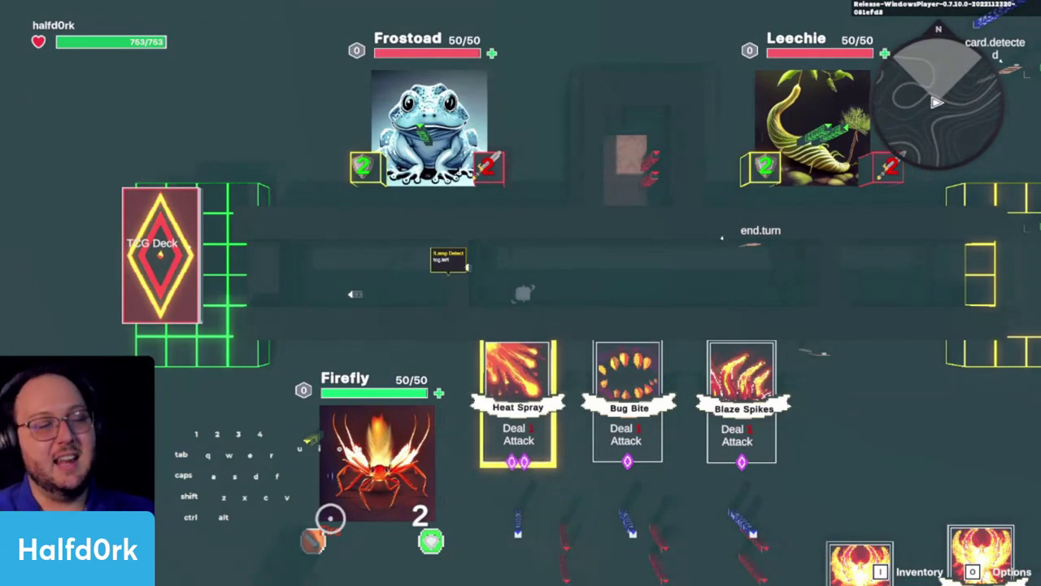
pyautogui.press('d')
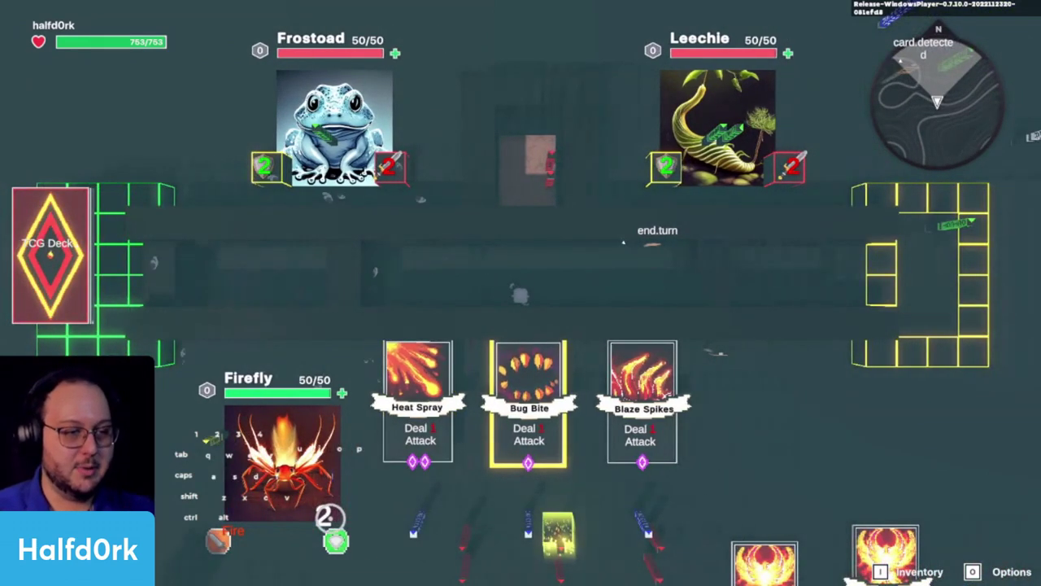
pyautogui.press('a')
pyautogui.press('d')
pyautogui.press('a')
pyautogui.press('d')
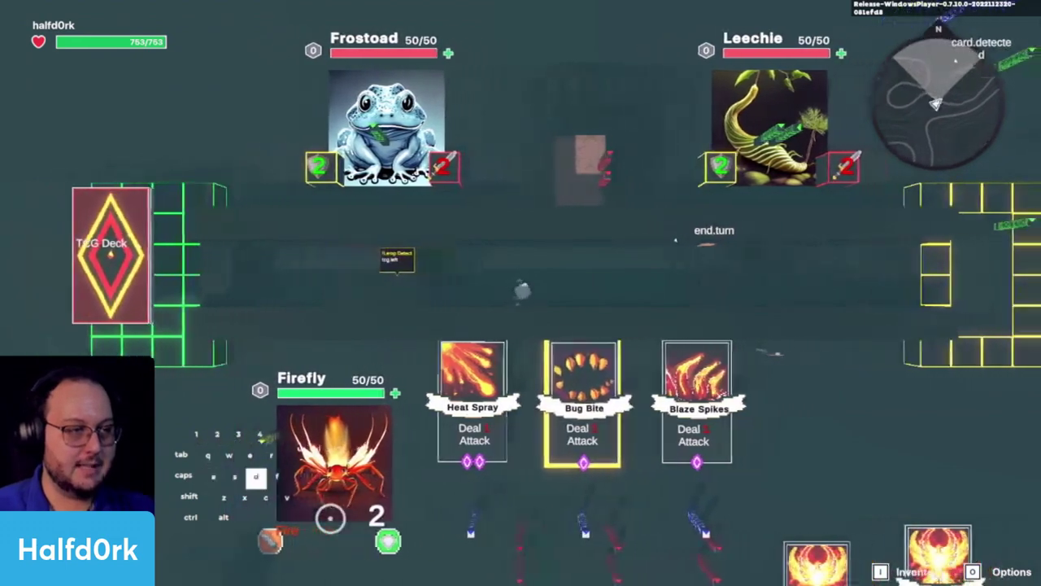
pyautogui.press('s')
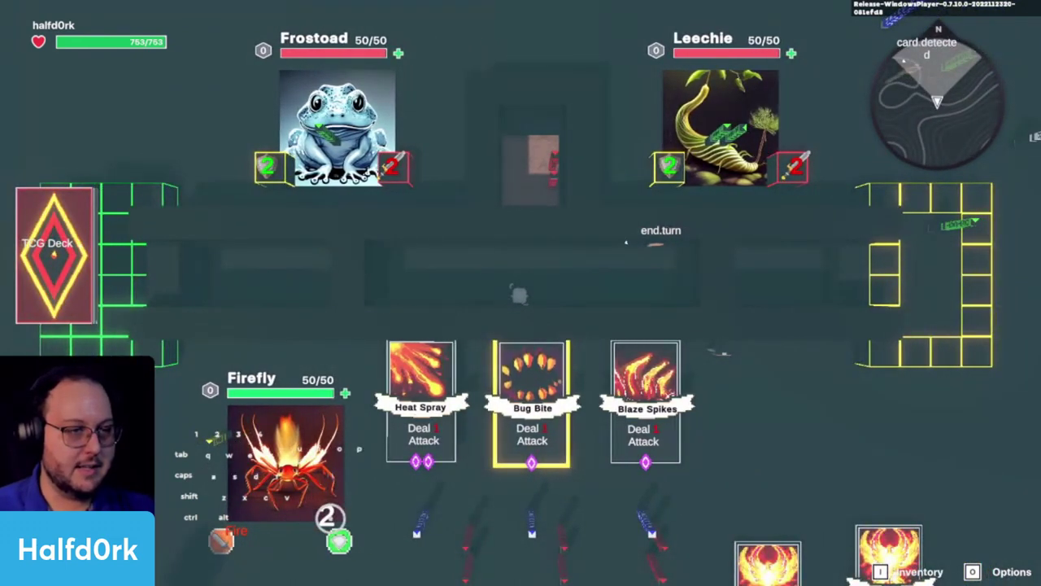
pyautogui.press('a')
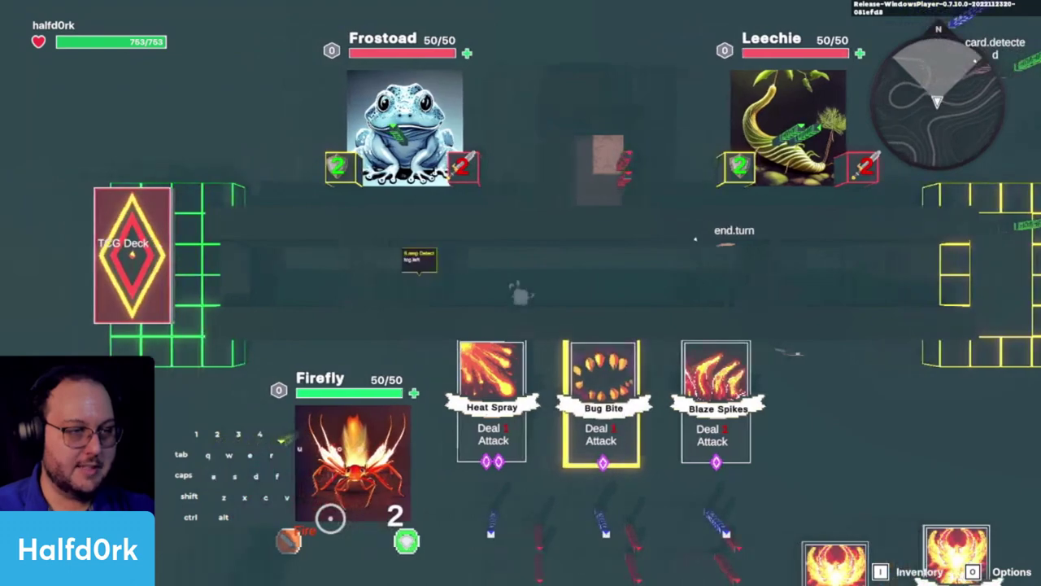
pyautogui.press('w')
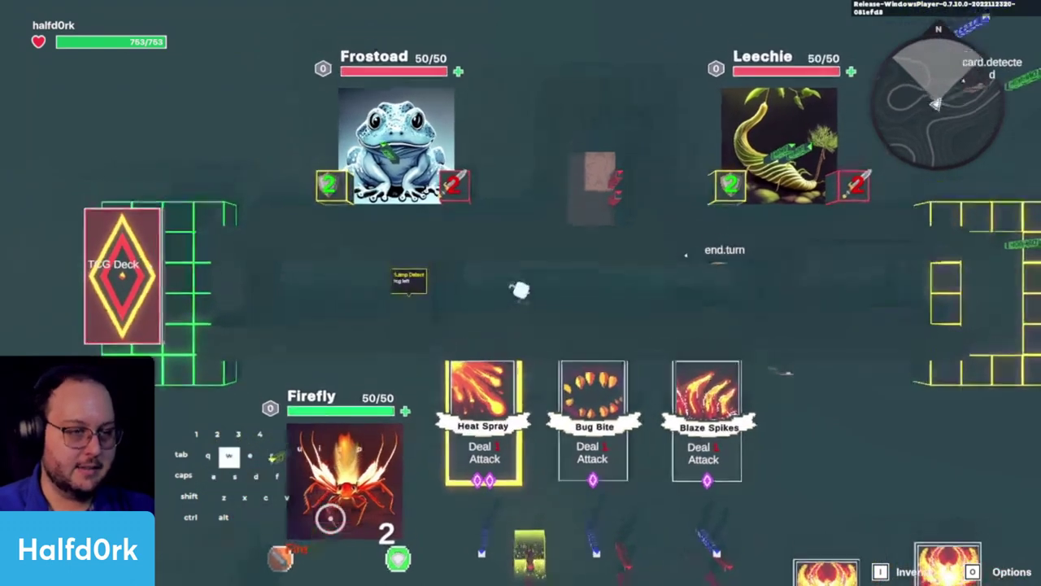
pyautogui.press('a')
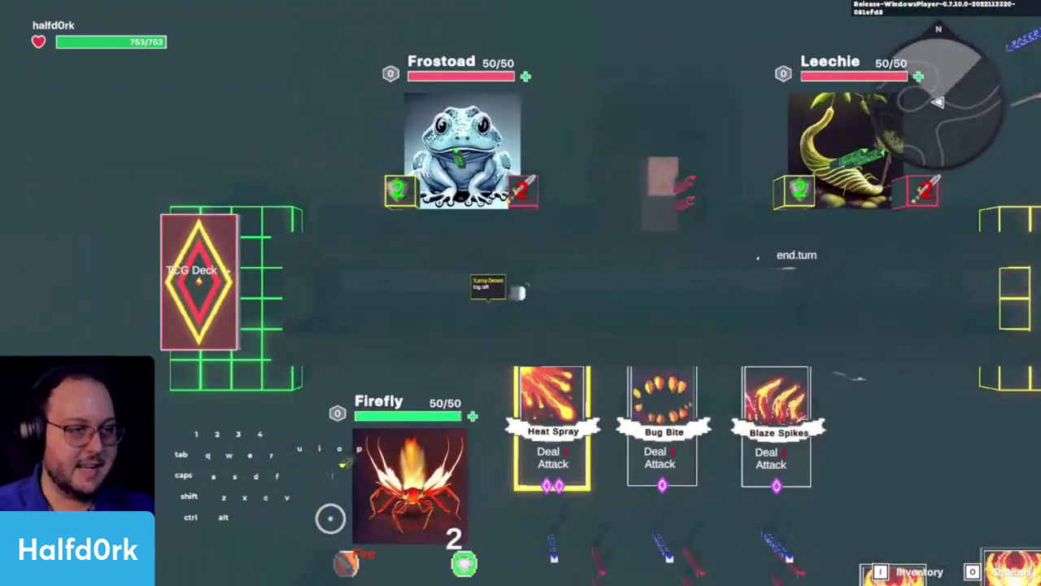
pyautogui.press('a')
pyautogui.press('e')
pyautogui.press('p')
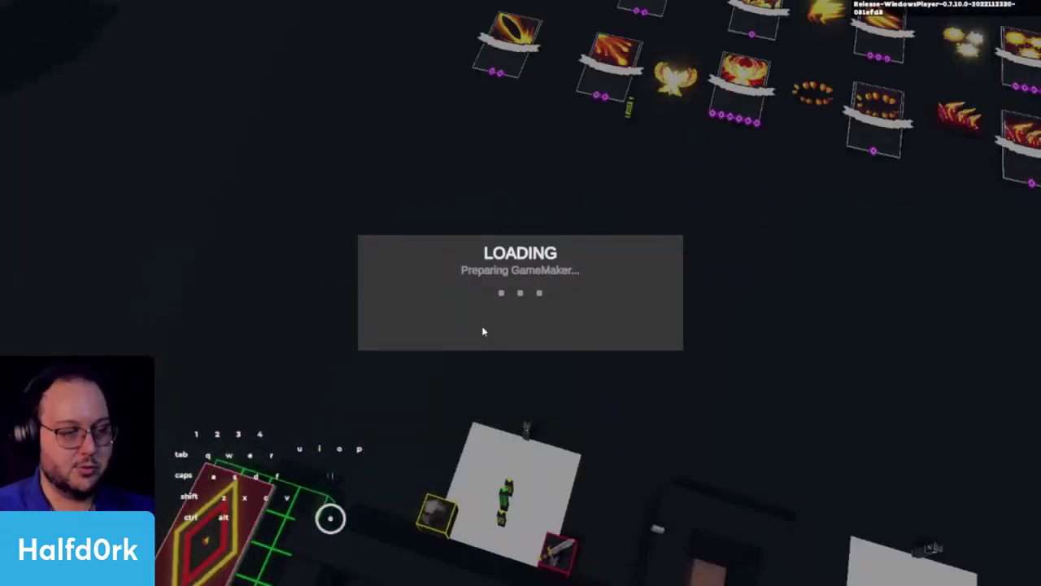
# Select the Asker post below Frostoad and examine its properties and its placement relative to the hand cards.
pyautogui.press('a')
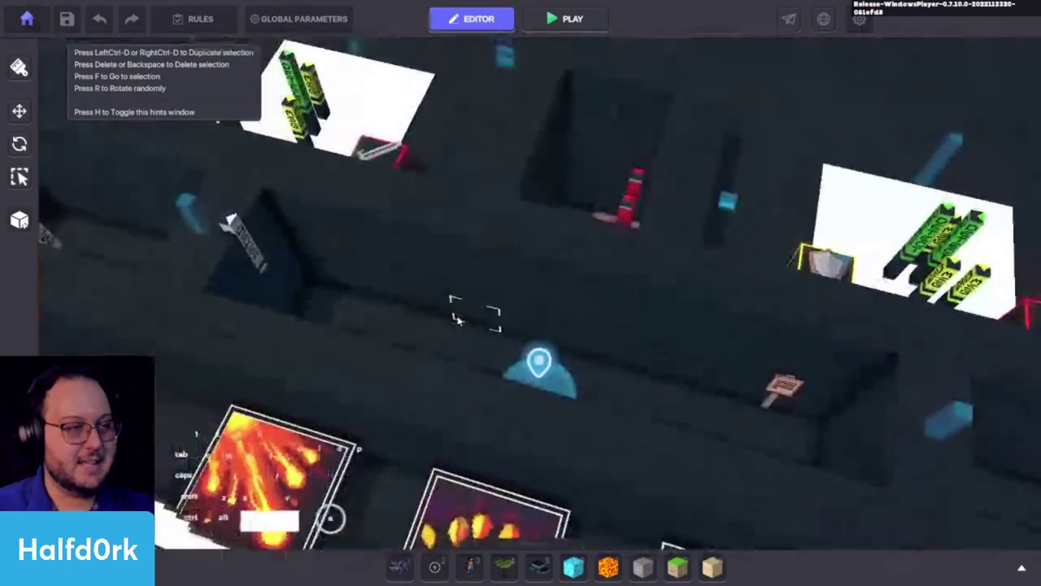
pyautogui.click(358, 240)
pyautogui.scroll(-5, 532, 430)
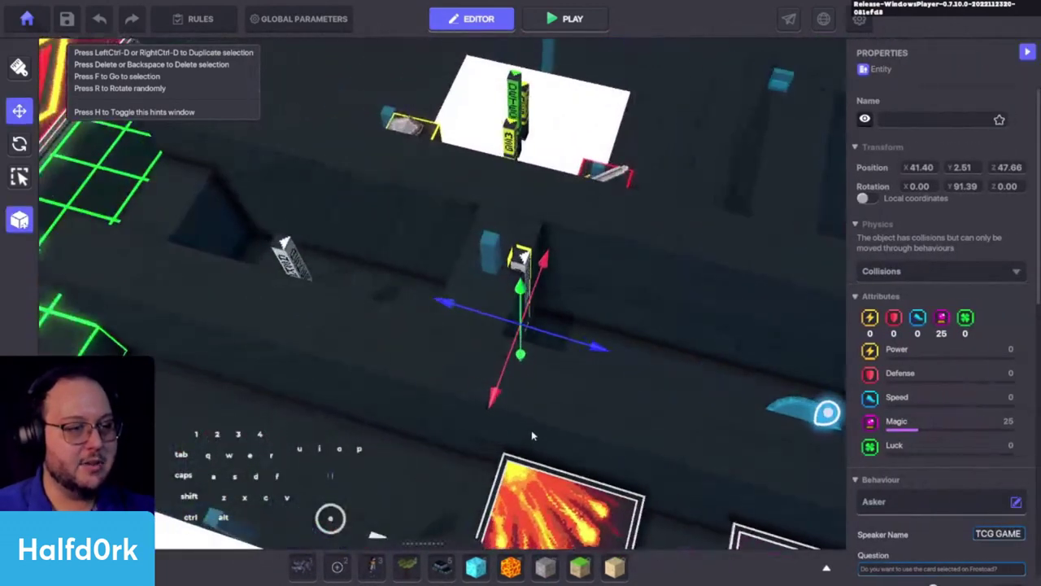
pyautogui.press('c')
pyautogui.press('d')
pyautogui.press('d')
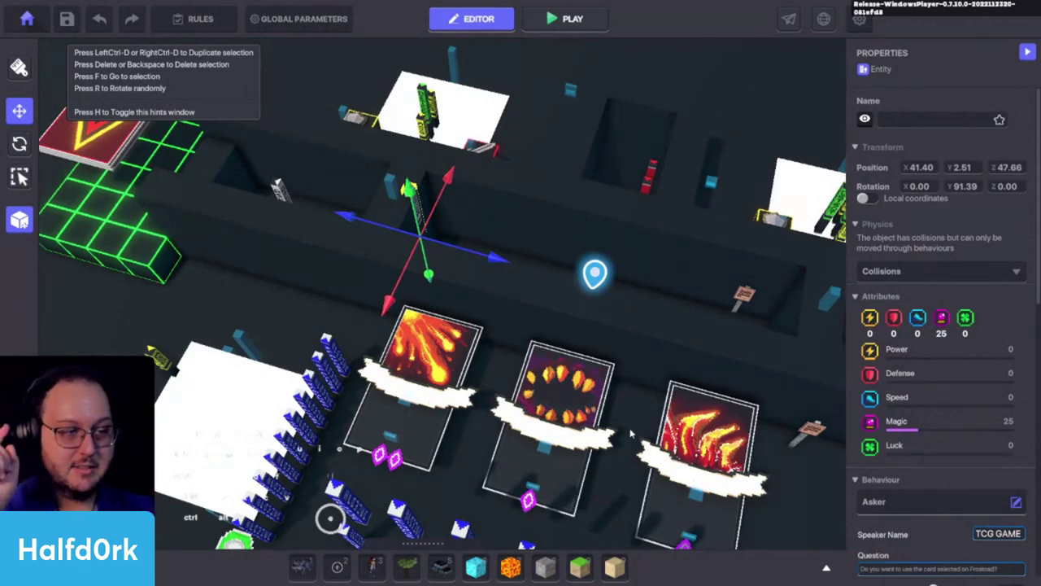
# Playtest the card board, selecting Heat Spray in the hand and agreeing to use it on Frostoad.
pyautogui.hotkey('ctrl', 'p')
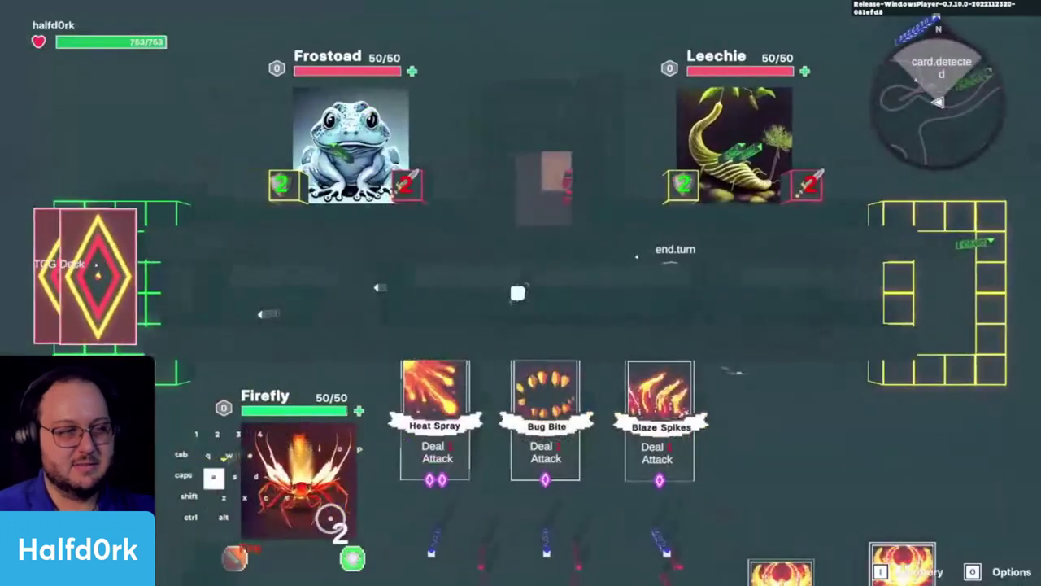
pyautogui.press('w')
pyautogui.press('a')
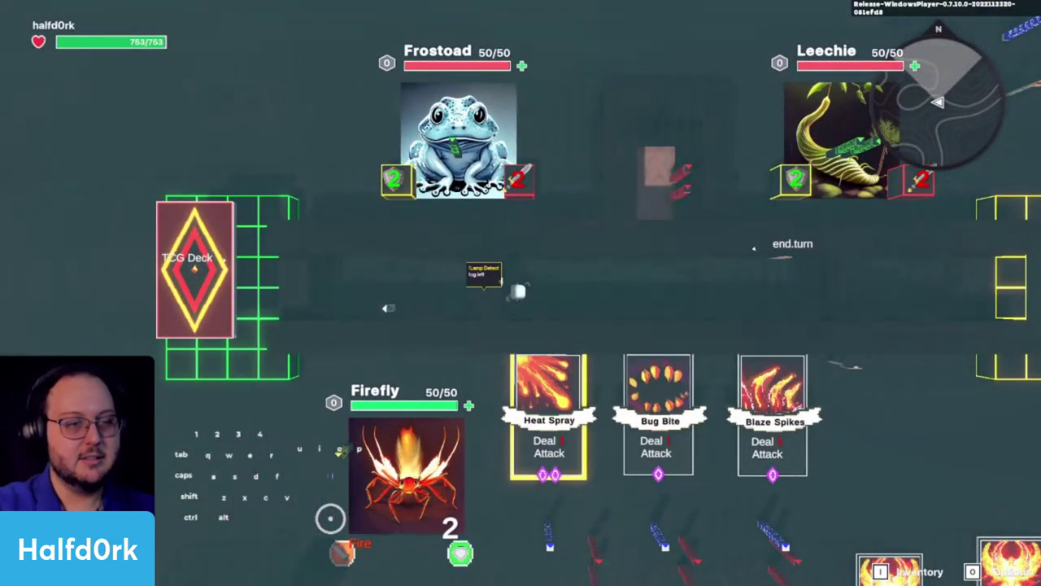
pyautogui.press('e')
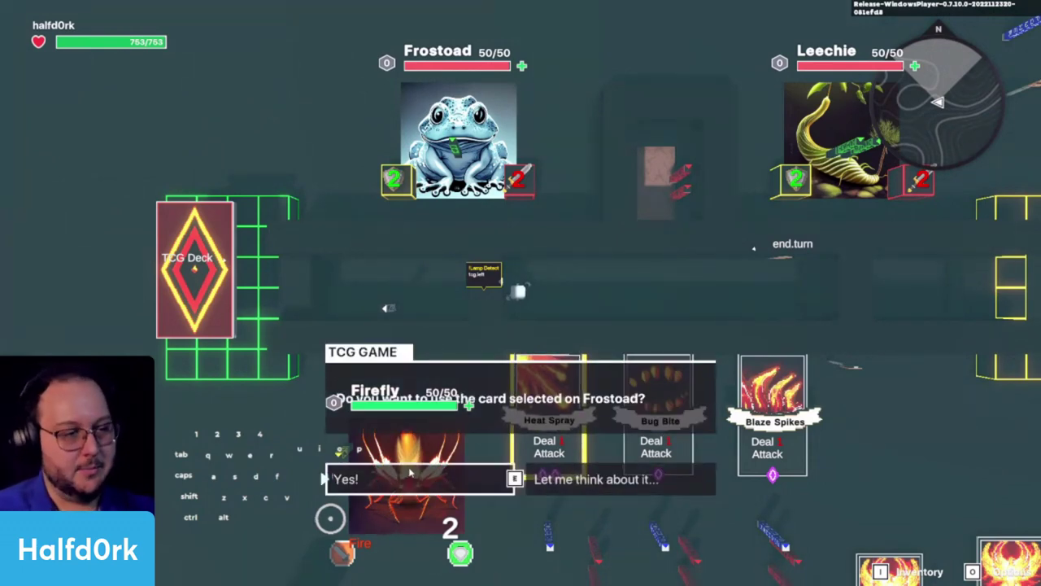
pyautogui.press('e')
# Move the avatar around the board, end the turn, start the following turn after the enemy's, and return to the editor.
pyautogui.press('d')
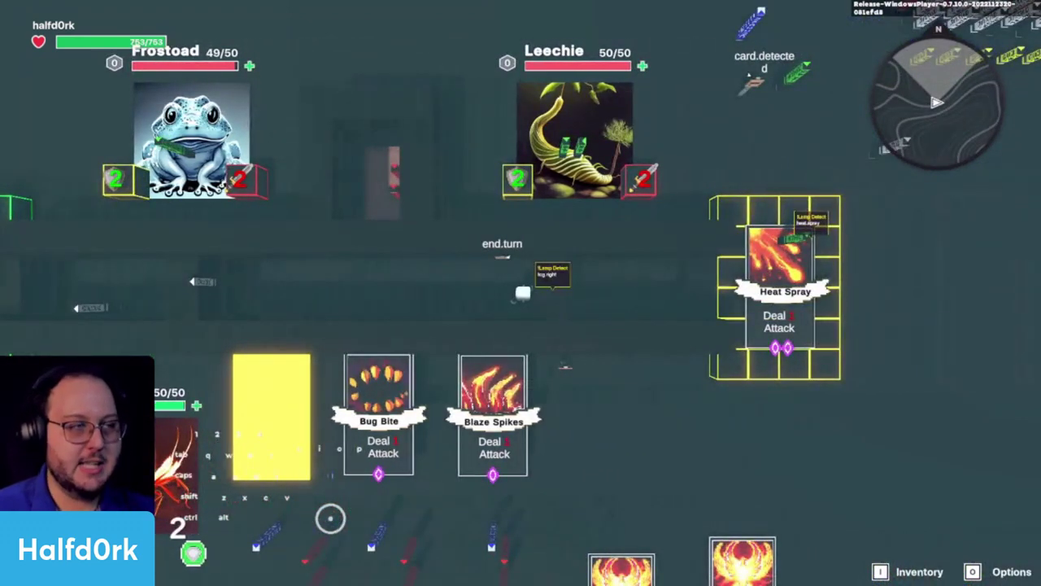
pyautogui.press('a')
pyautogui.press('w')
pyautogui.press('d')
pyautogui.press('s')
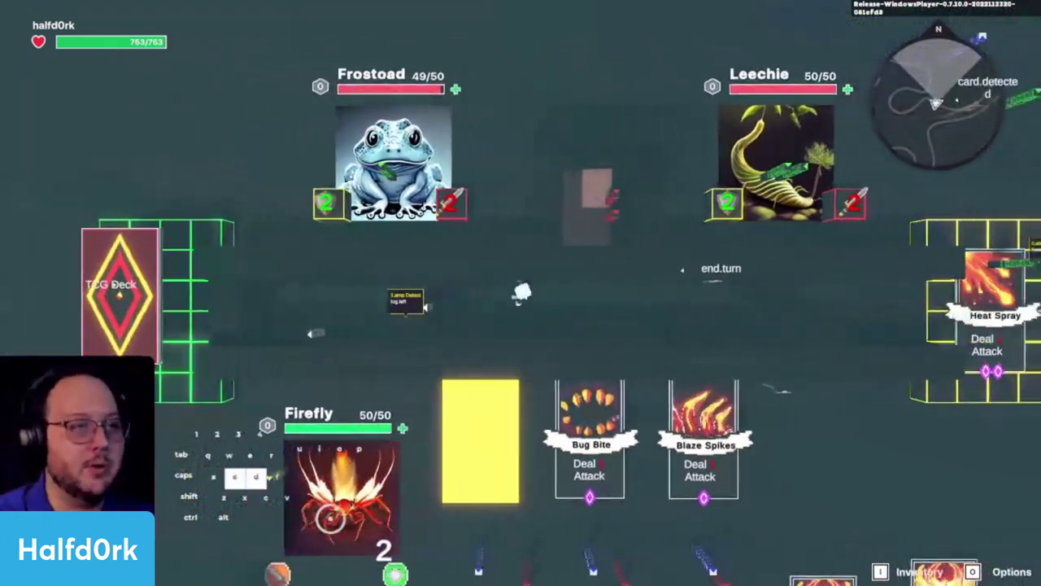
pyautogui.press('d')
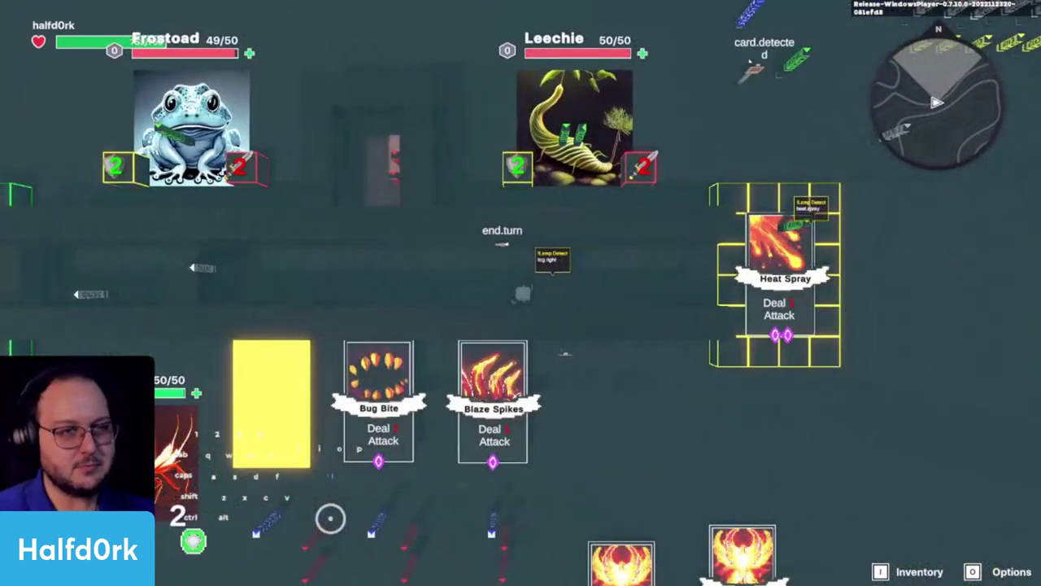
pyautogui.press('d')
pyautogui.press('a')
pyautogui.press('d')
pyautogui.press('d')
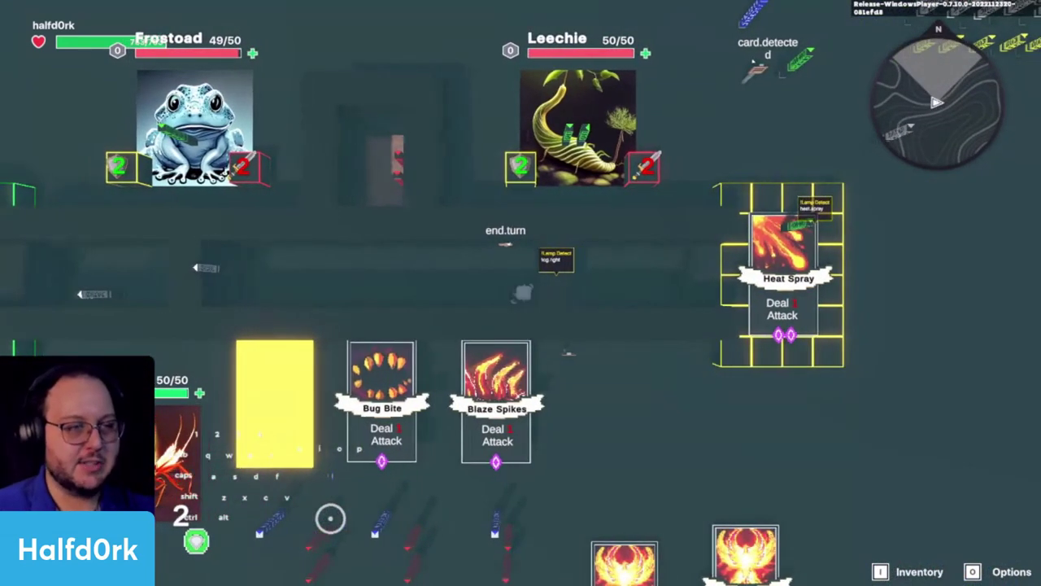
pyautogui.press('a')
pyautogui.press('d')
pyautogui.press('w')
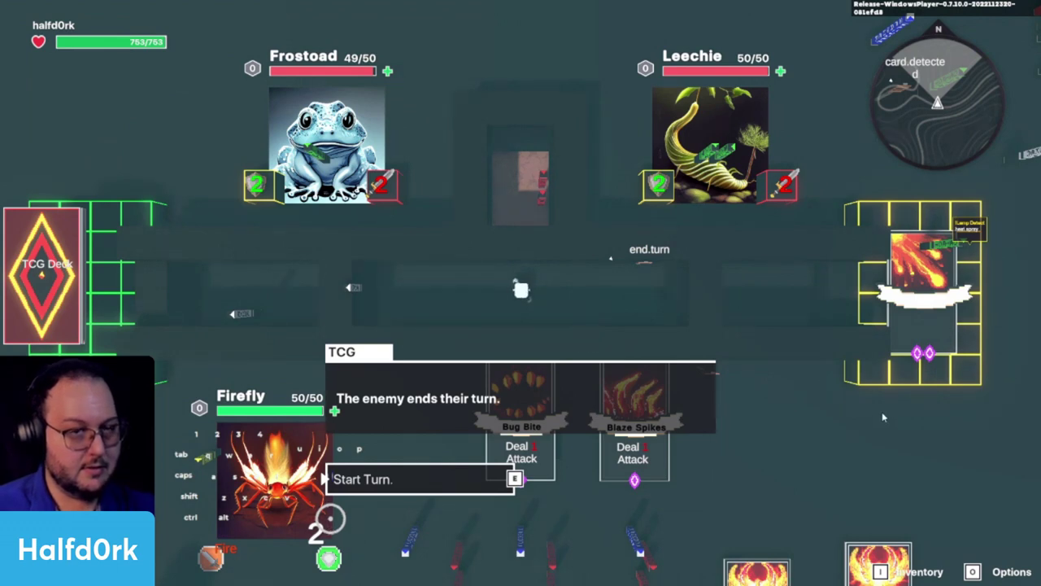
pyautogui.press('e')
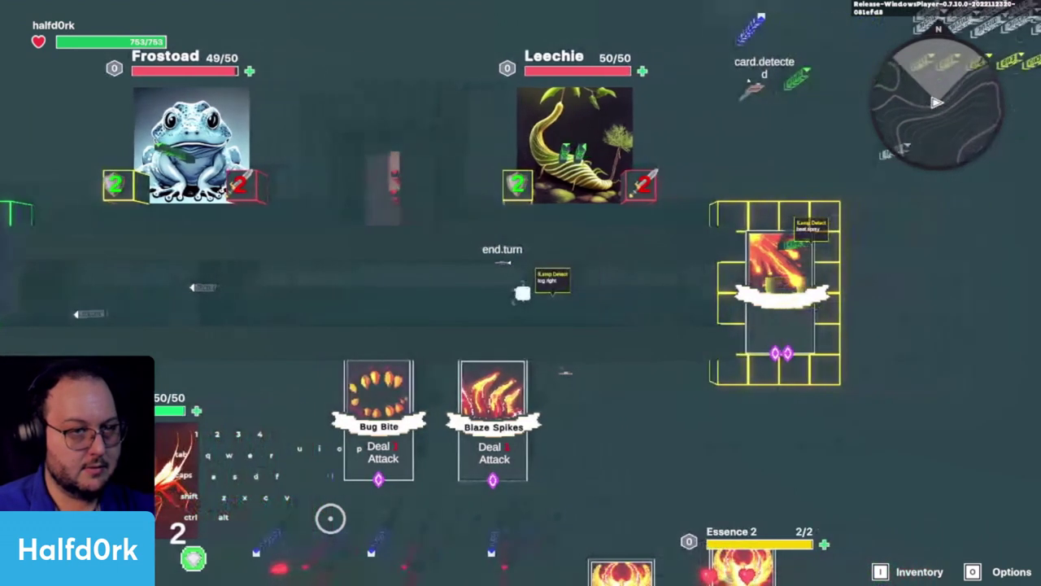
pyautogui.press('Tab')
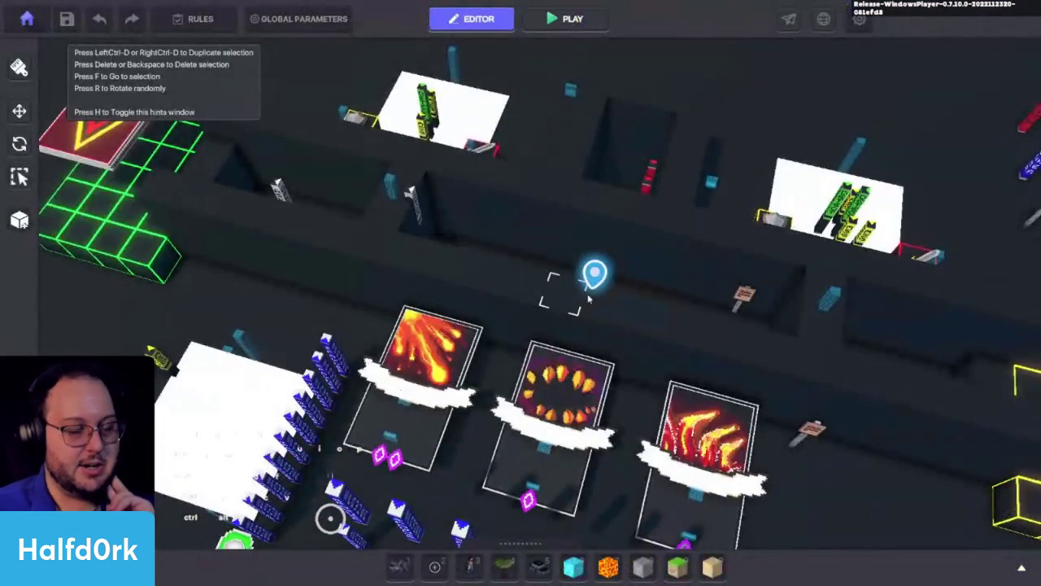
# Select the Void post inside the yellow graveyard frame and examine its destroy area and its message, block and asset destruction settings.
pyautogui.press('s')
pyautogui.press('d')
pyautogui.click(569, 263)
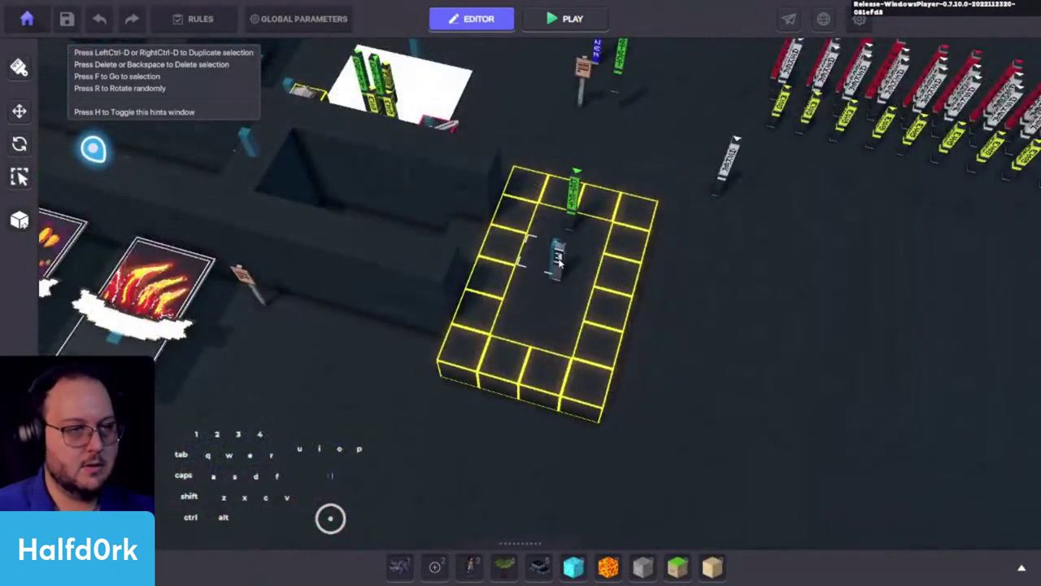
pyautogui.press('f')
pyautogui.keyDown('alt'); pyautogui.moveTo(584, 274); pyautogui.dragTo(492, 195); pyautogui.keyUp('alt')
pyautogui.scroll(-3, 955, 453)
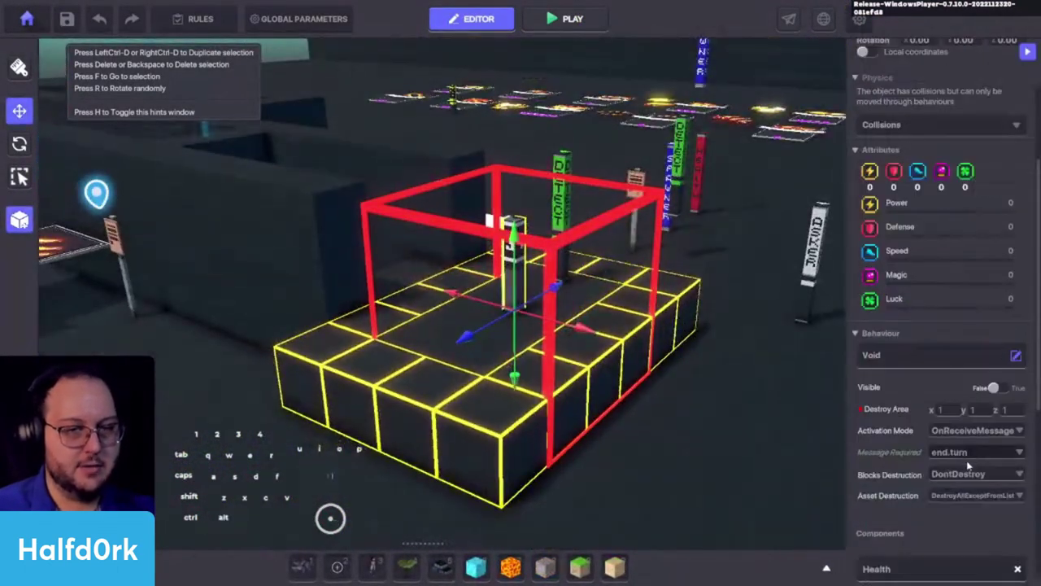
pyautogui.scroll(-3, 921, 496)
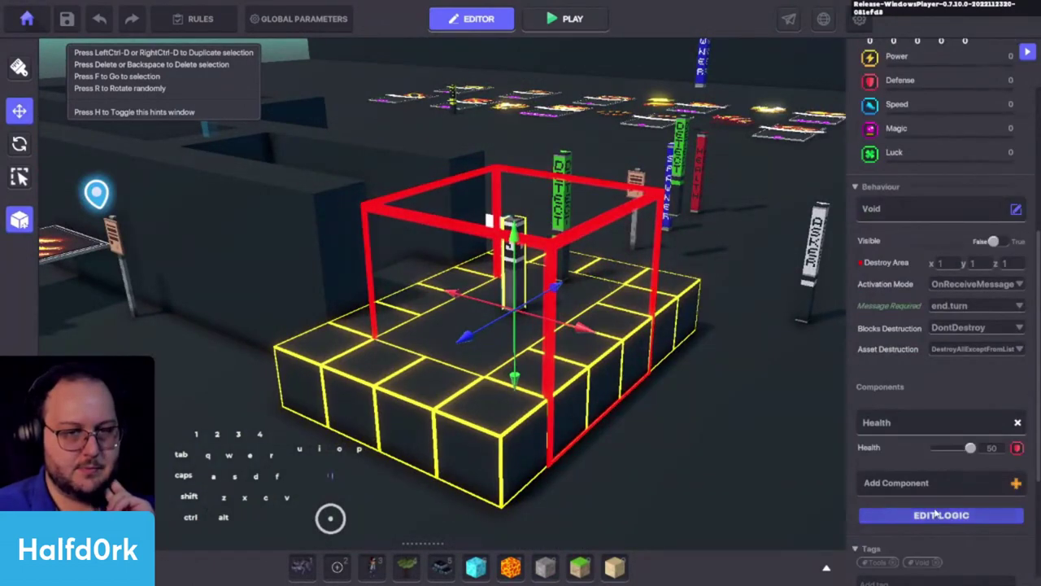